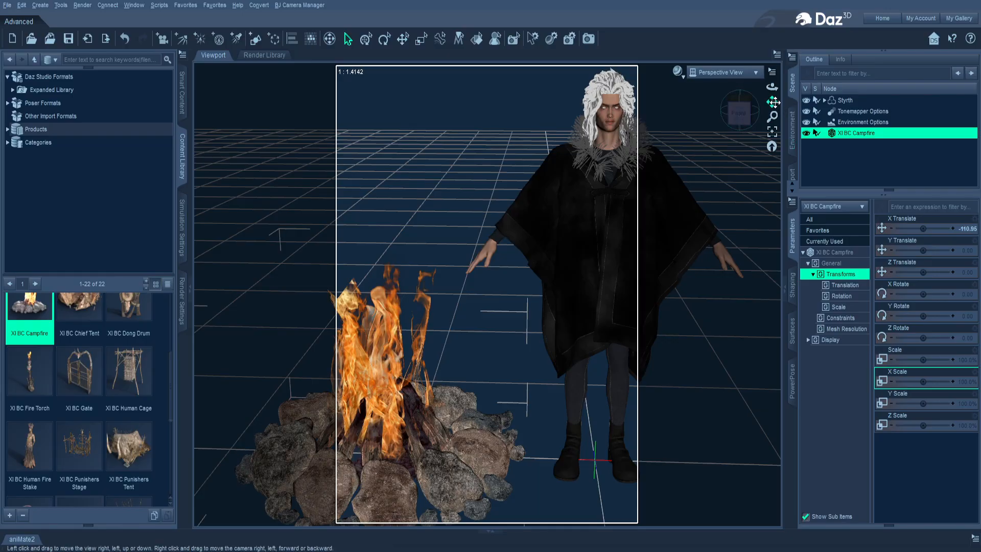
# - Compare the cloaked figure beside the campfire with the StyrthOrig.png reference artwork from several viewing angles
pyautogui.moveTo(773, 101); pyautogui.dragTo(789, 94)
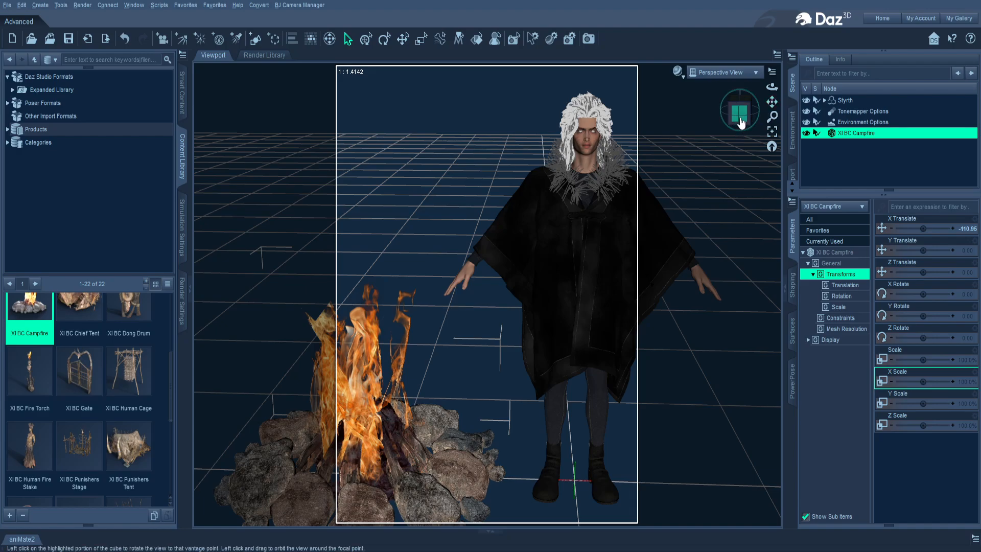
pyautogui.moveTo(740, 122); pyautogui.dragTo(764, 132)
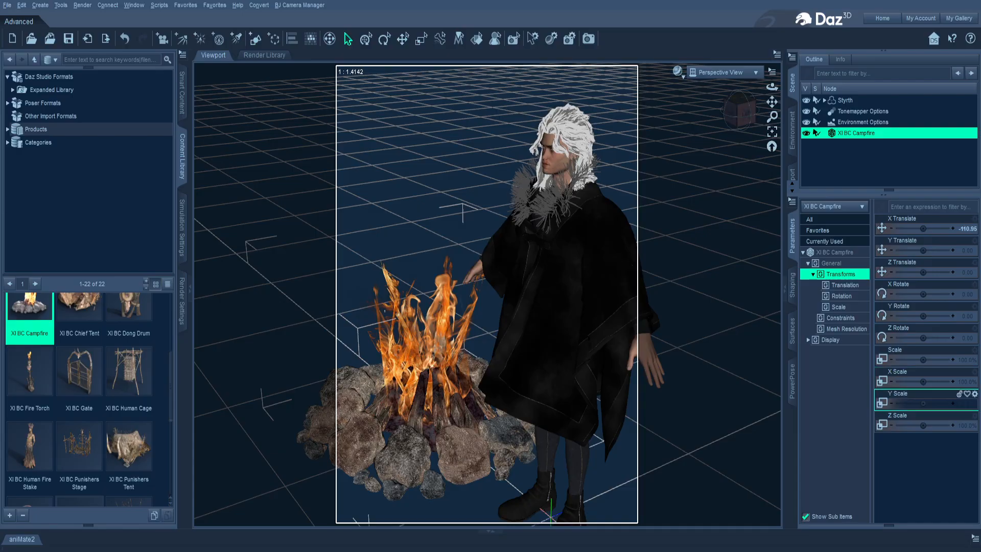
pyautogui.hotkey('alt', 'Tab')
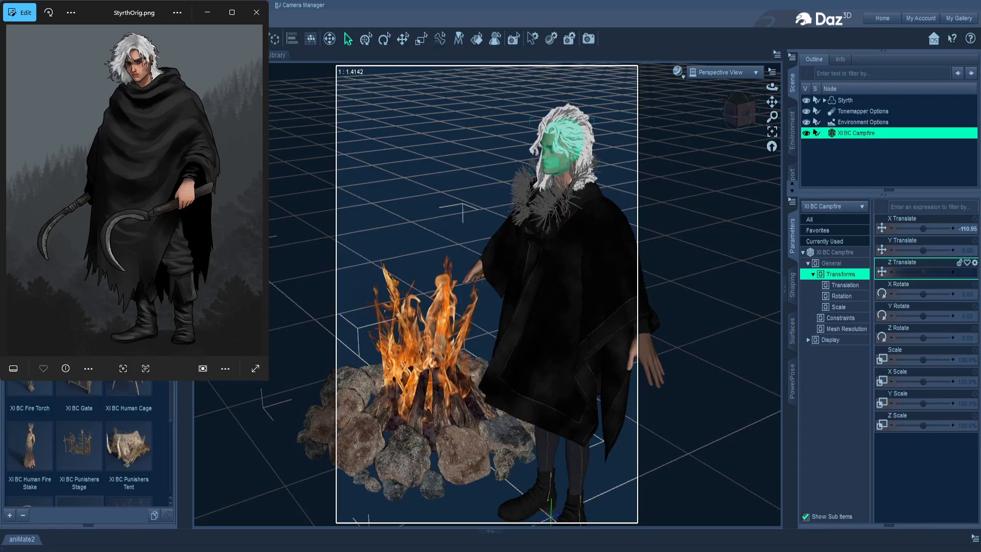
pyautogui.moveTo(747, 114); pyautogui.dragTo(763, 95)
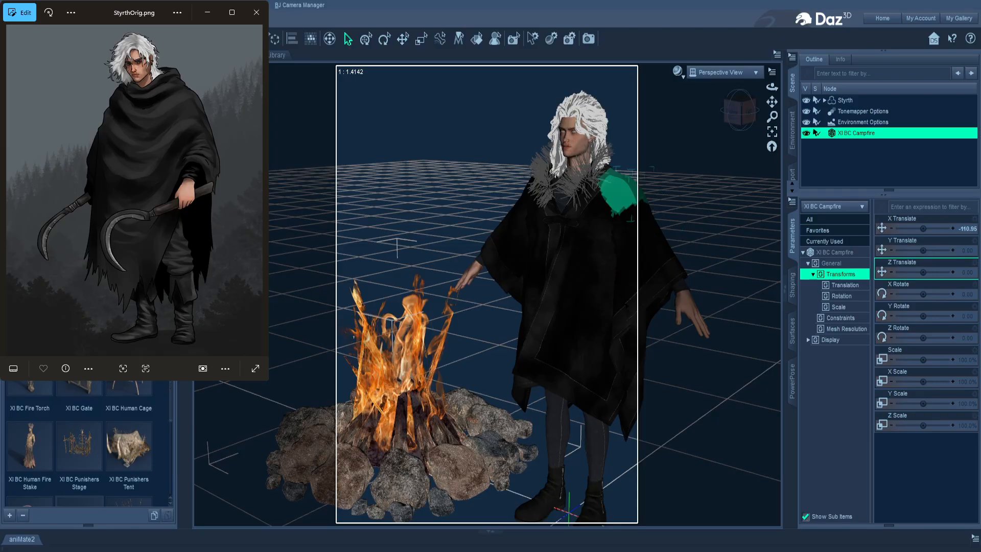
pyautogui.moveTo(739, 115)
pyautogui.mouseDown()
pyautogui.moveTo(754, 125)
pyautogui.moveTo(741, 121)
pyautogui.mouseUp()
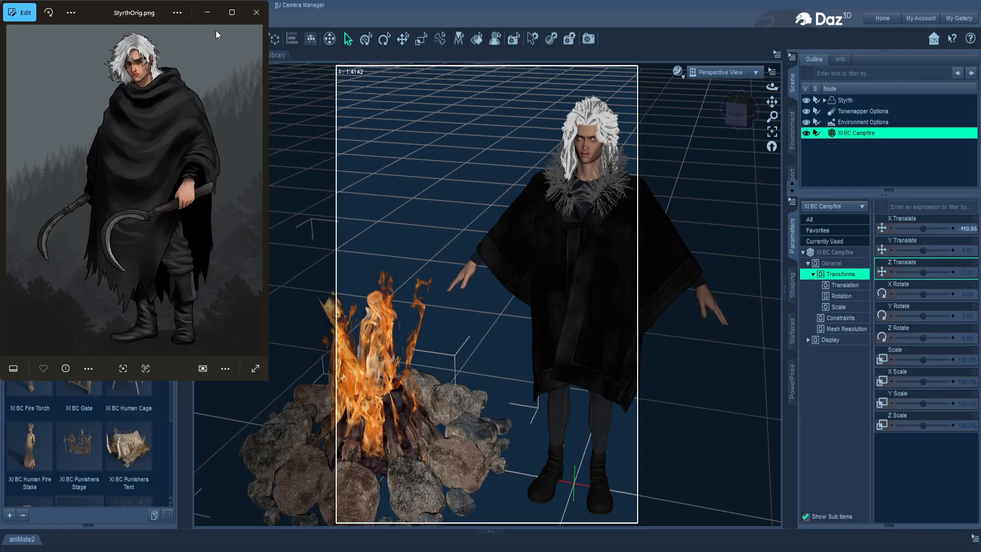
pyautogui.click(215, 13)
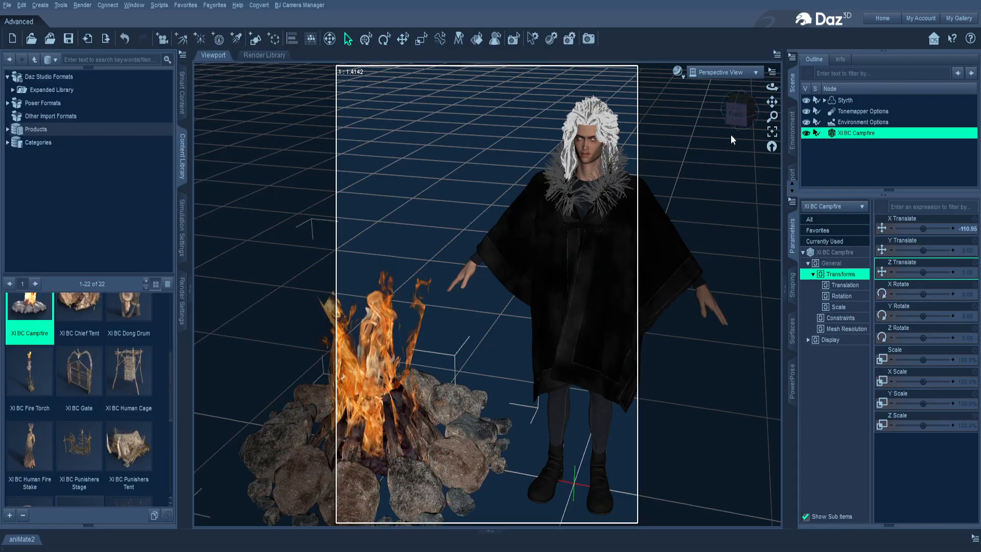
pyautogui.click(736, 114)
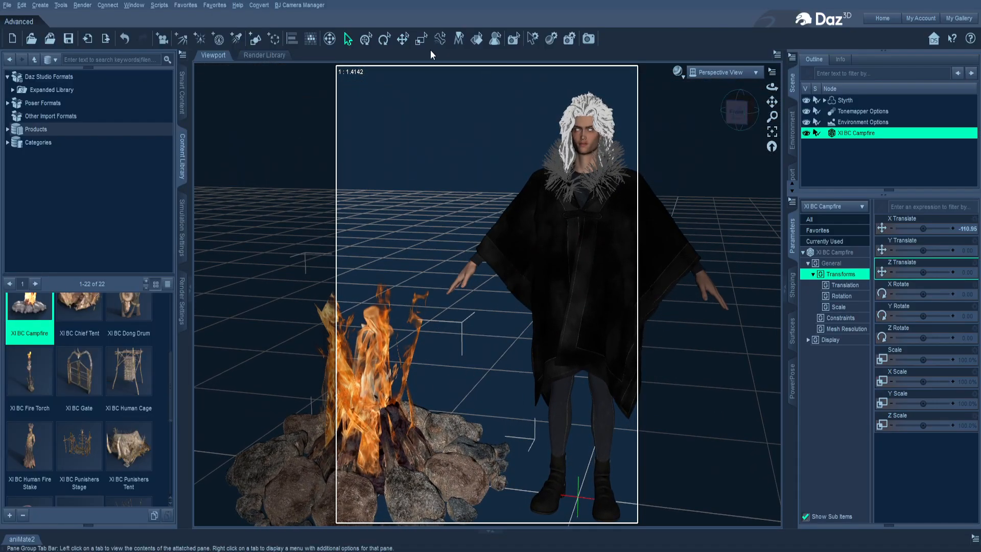
# - Render the front view of the figure and campfire and inspect the image from head to feet
pyautogui.click(594, 42)
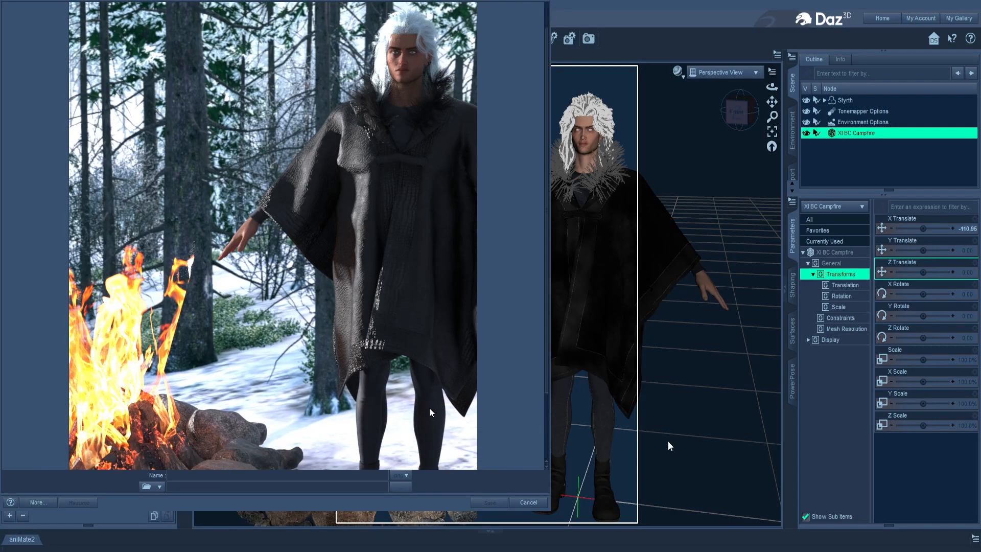
pyautogui.scroll(-3, 429, 407)
pyautogui.scroll(3, 429, 408)
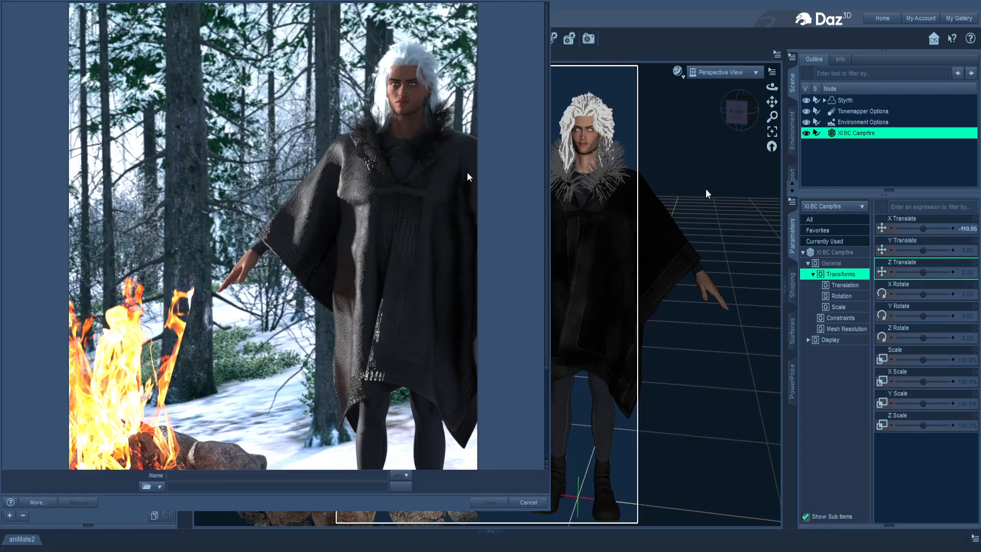
pyautogui.scroll(-3, 232, 373)
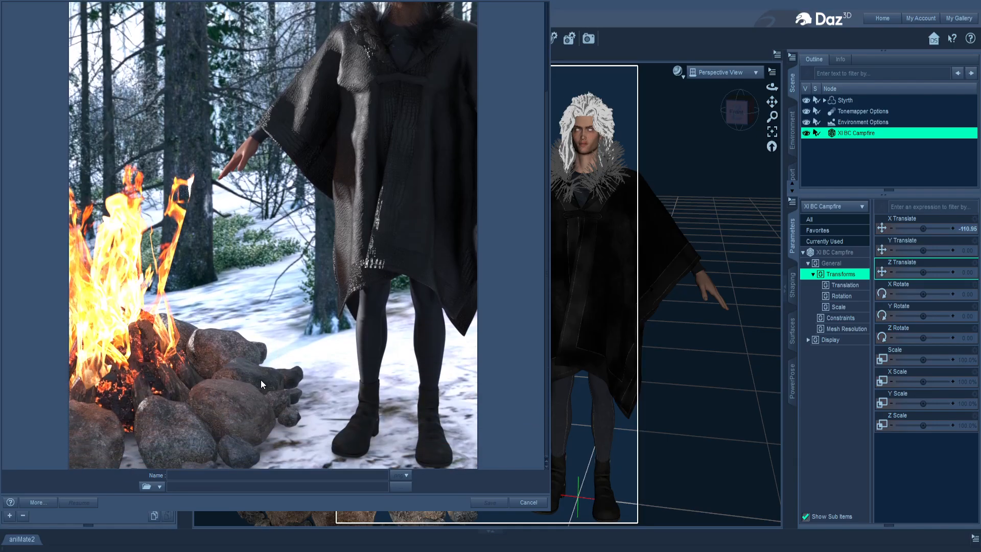
pyautogui.scroll(3, 259, 138)
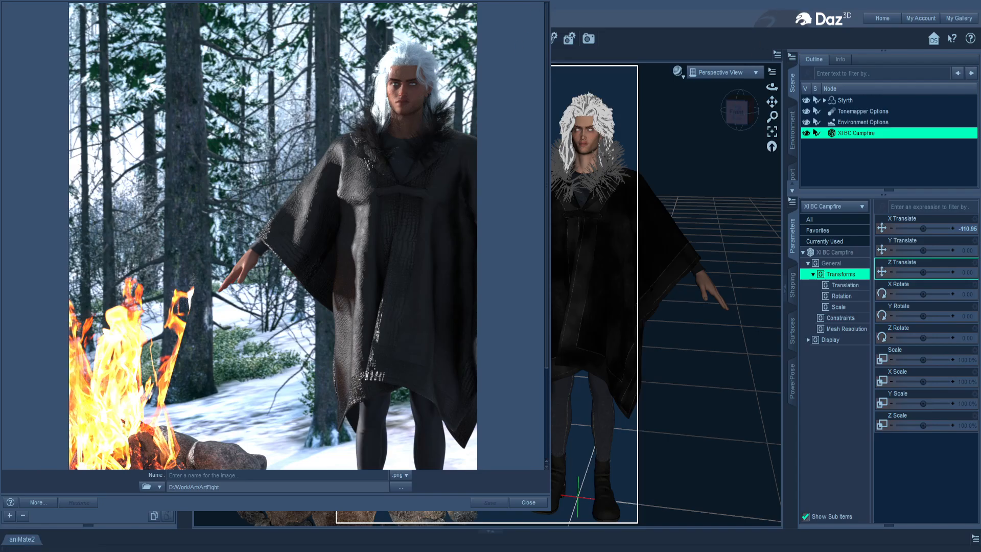
pyautogui.click(539, 1)
# - Examine the figure and campfire in the rendered viewport preview from behind and from the front
pyautogui.click(967, 273)
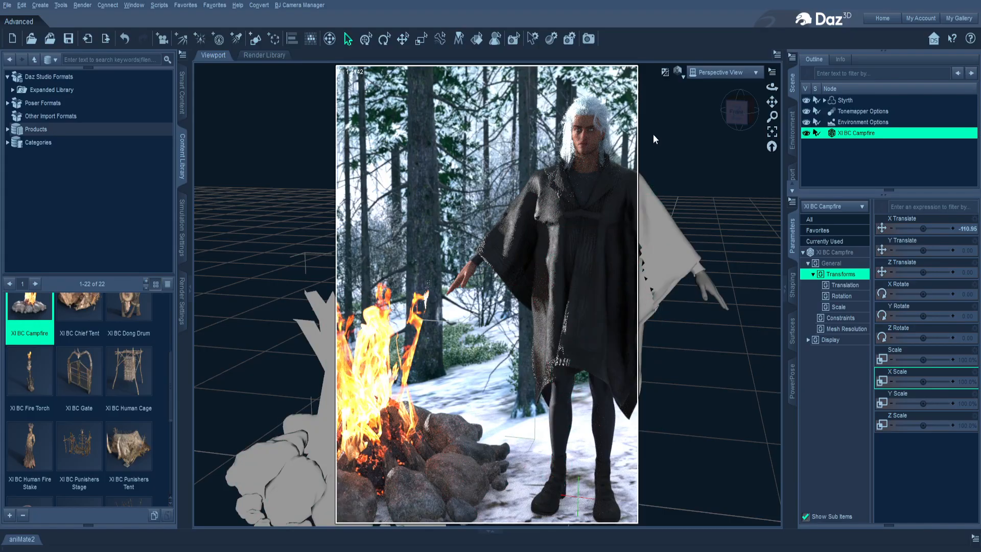
pyautogui.moveTo(739, 109); pyautogui.dragTo(692, 123)
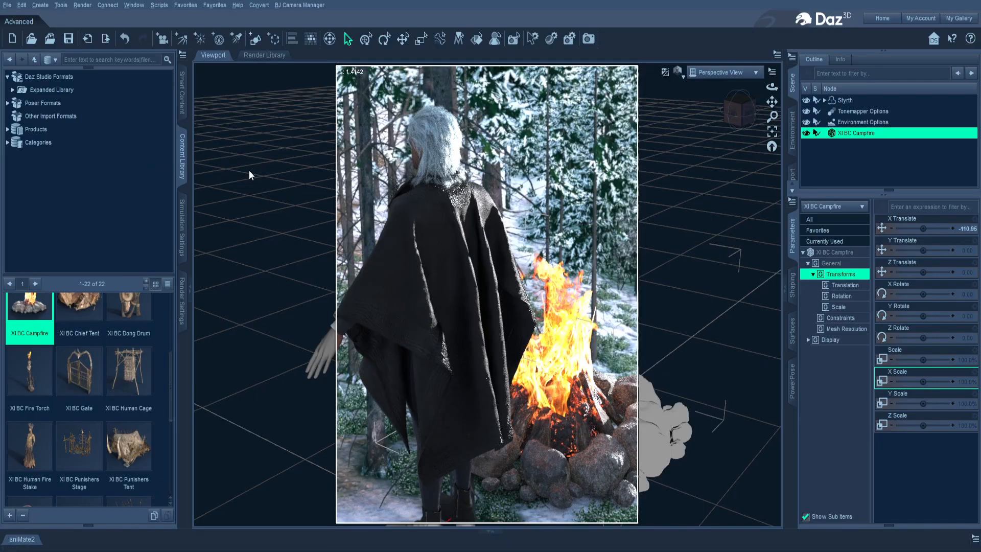
pyautogui.moveTo(735, 116)
pyautogui.mouseDown()
pyautogui.moveTo(766, 119)
pyautogui.moveTo(742, 108)
pyautogui.mouseUp()
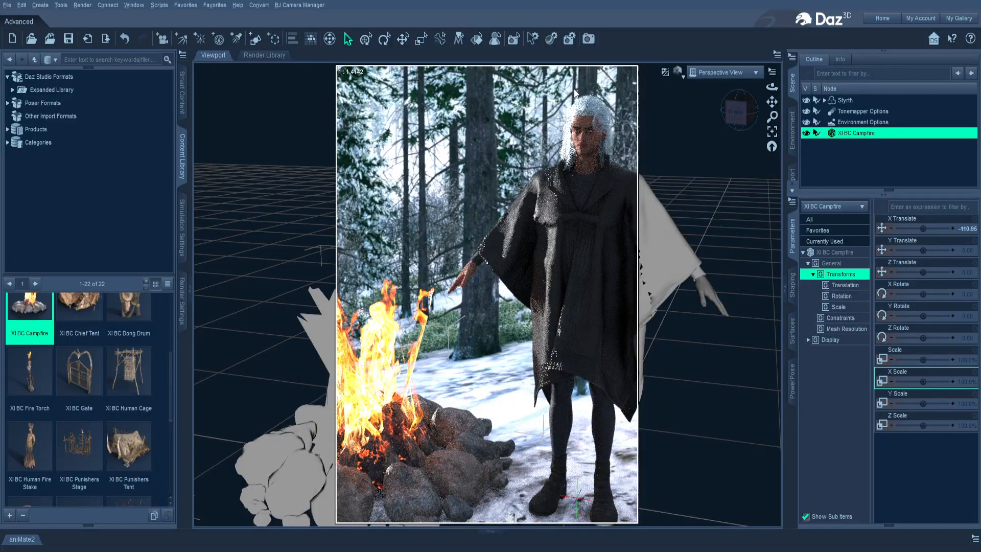
# - Darken the render environment by trying an Environment Intensity of 0.25 and 0.1, settling on 0.05
pyautogui.click(182, 289)
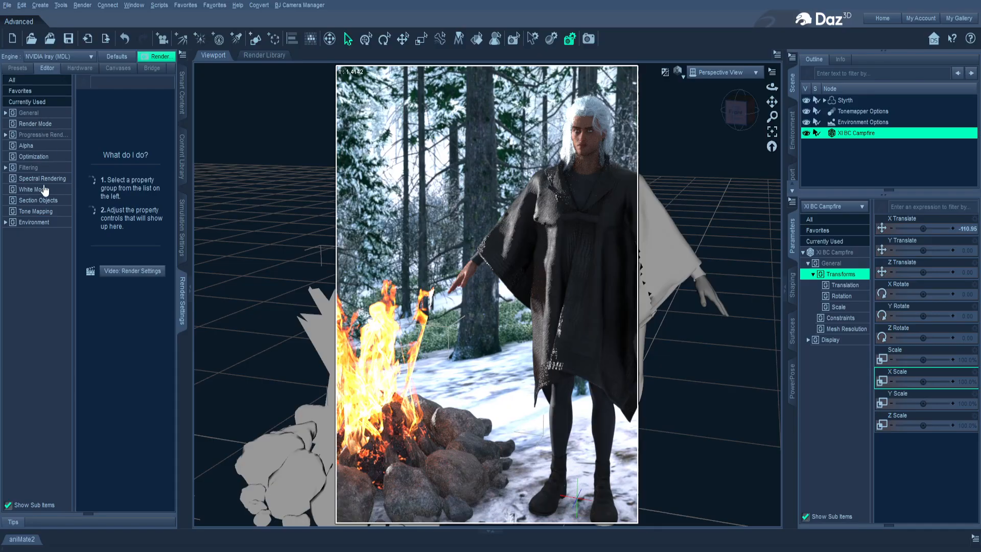
pyautogui.click(48, 225)
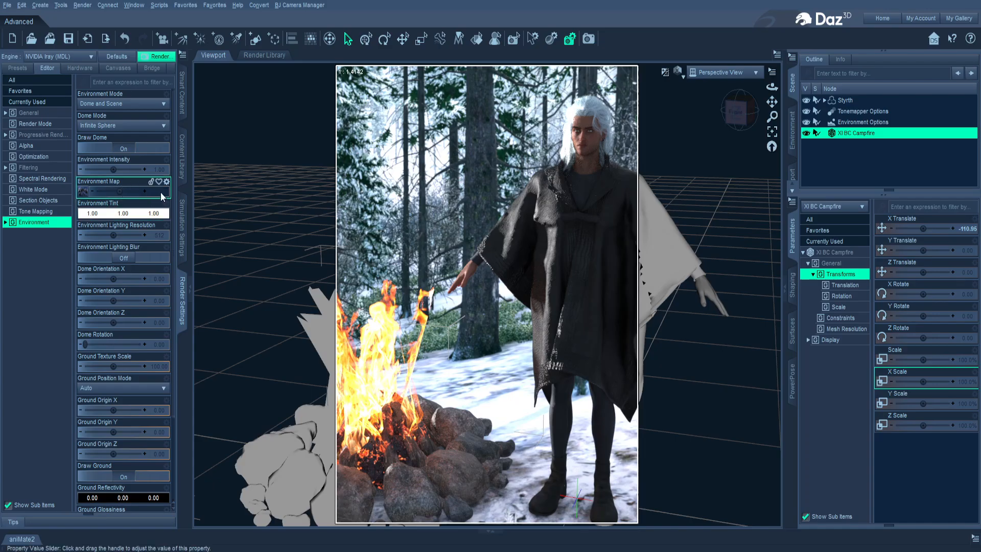
pyautogui.click(161, 169)
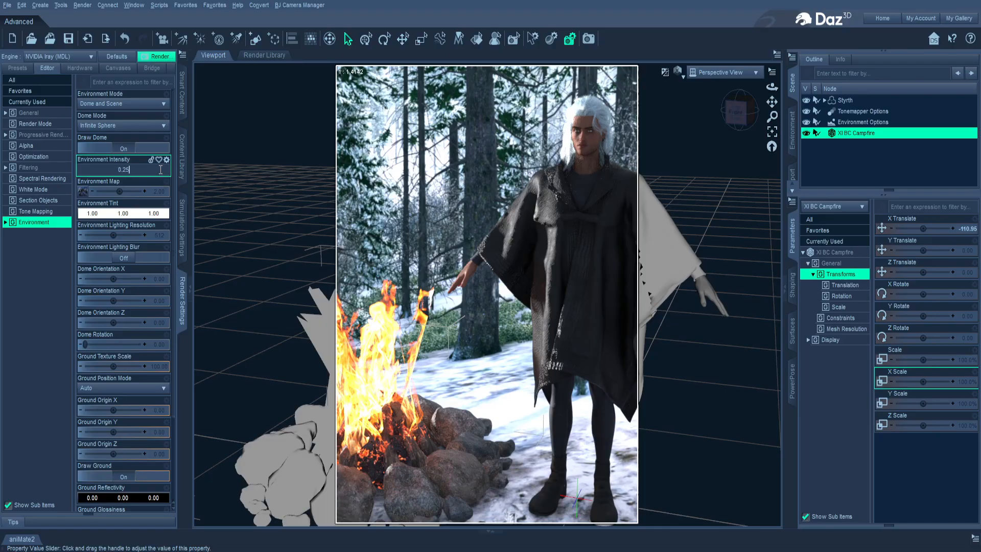
pyautogui.press('Return')
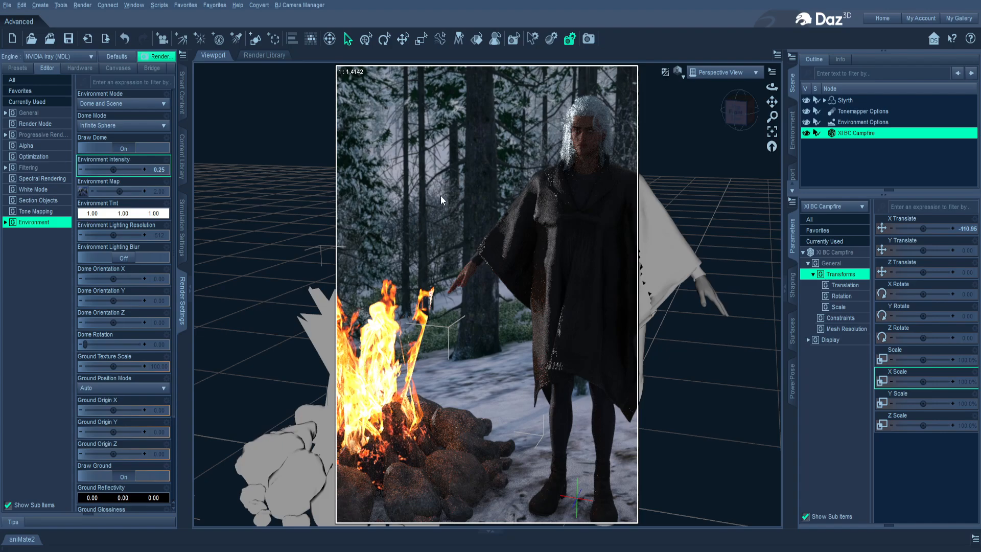
pyautogui.click(160, 169)
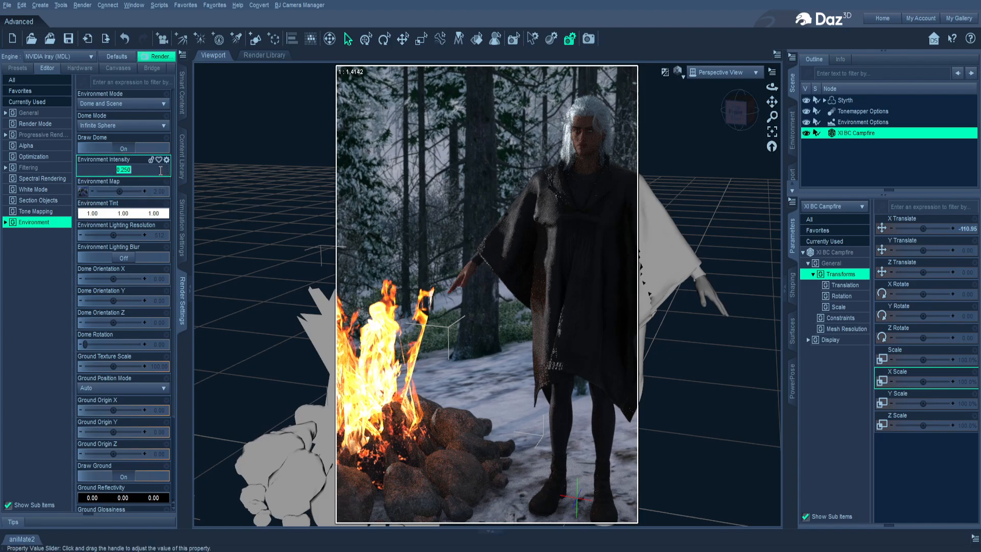
pyautogui.write('0.1')
pyautogui.press('Return')
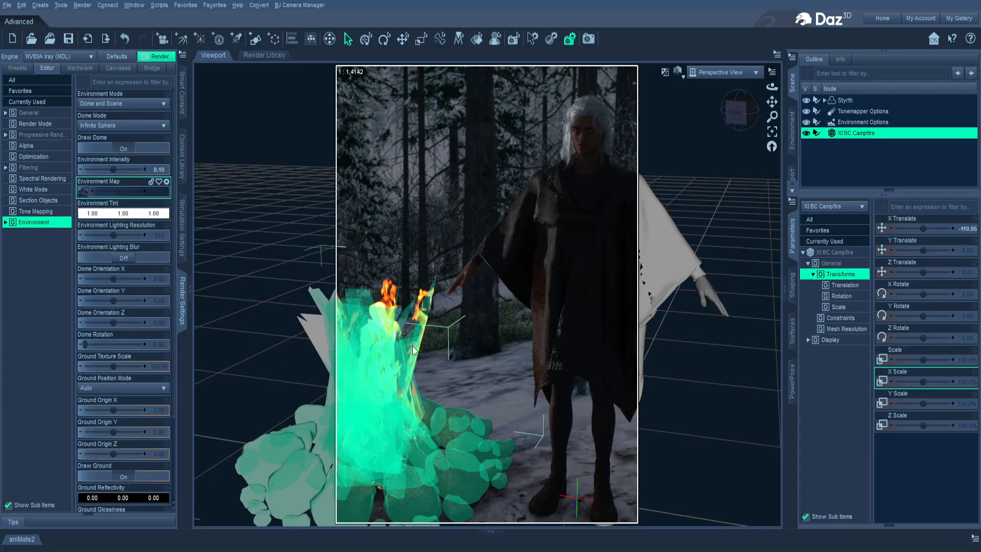
pyautogui.click(158, 169)
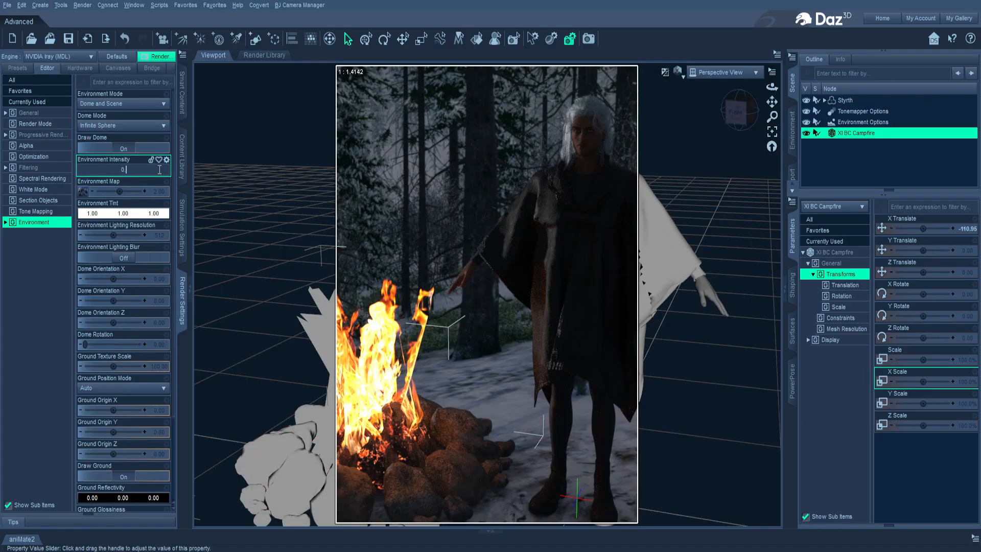
pyautogui.write('0.05')
pyautogui.press('Return')
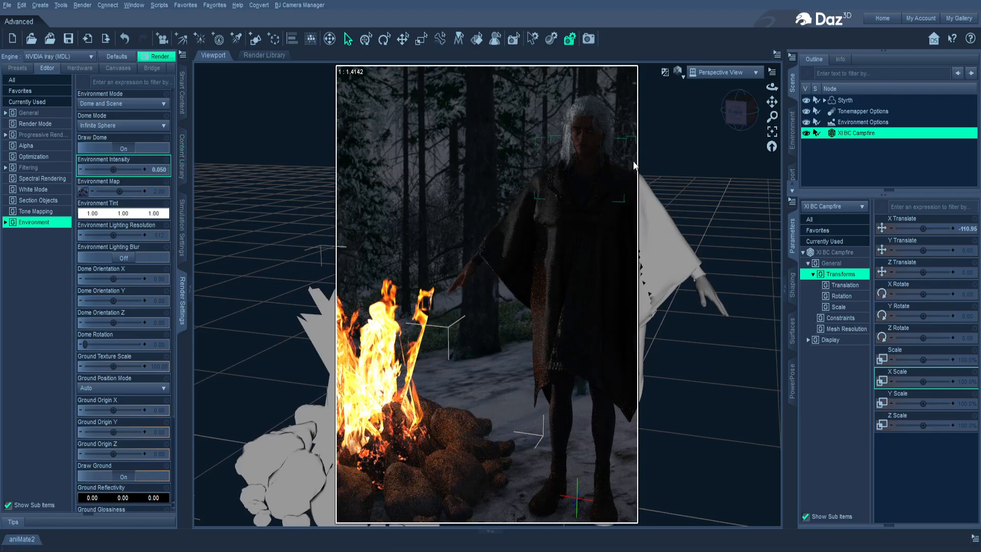
# - View the darkened scene from a lower front angle and switch the viewport from rendered preview to textured display
pyautogui.moveTo(736, 111)
pyautogui.mouseDown()
pyautogui.moveTo(740, 99)
pyautogui.moveTo(731, 119)
pyautogui.mouseUp()
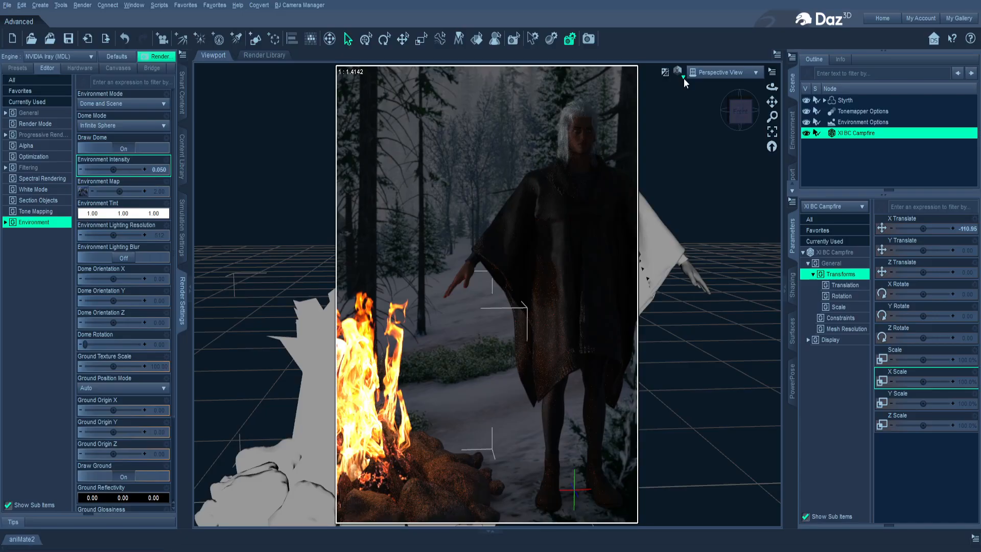
pyautogui.click(679, 182)
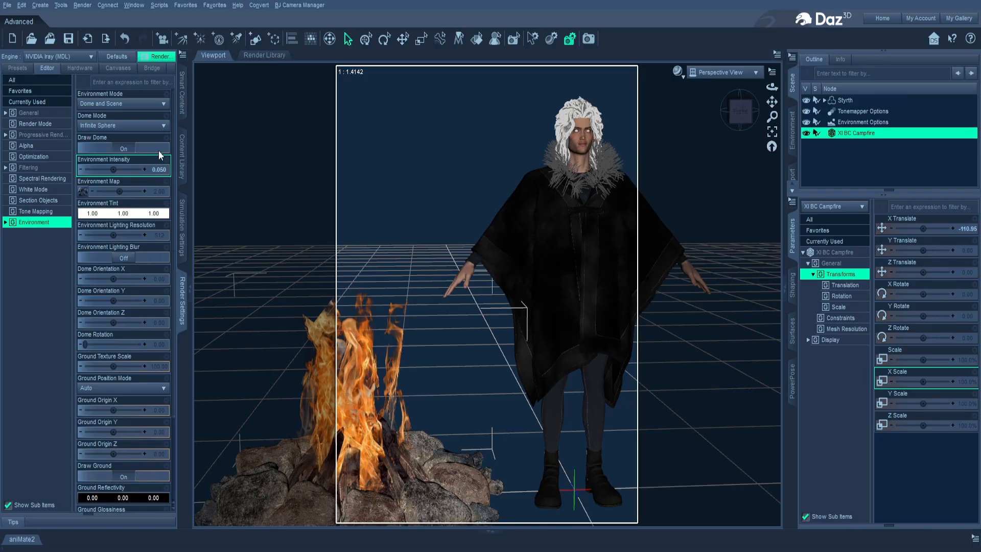
# - Open the Genesis 9 Poses folder under People in the Expanded Library, collapsing the Props folder on the way
pyautogui.click(183, 151)
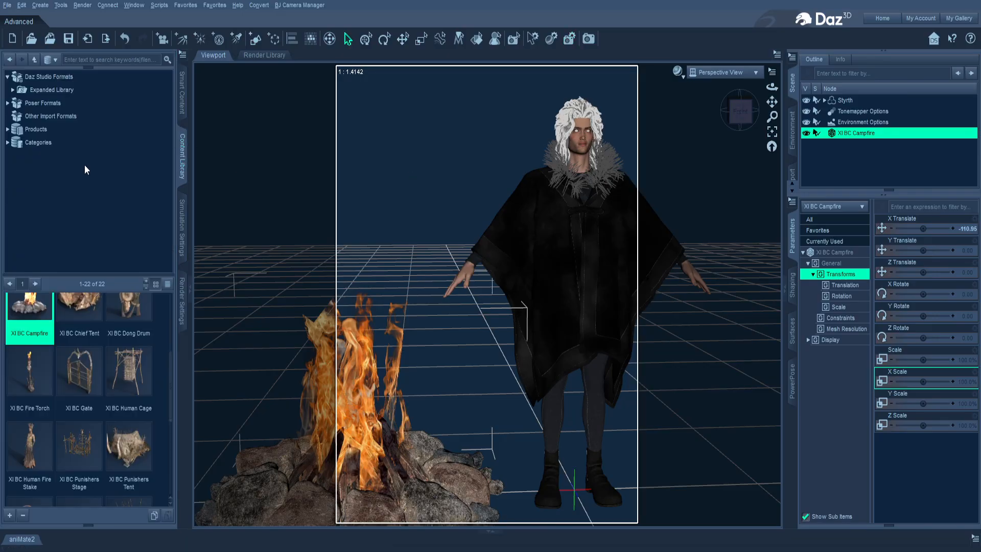
pyautogui.click(13, 90)
pyautogui.scroll(-3, 60, 164)
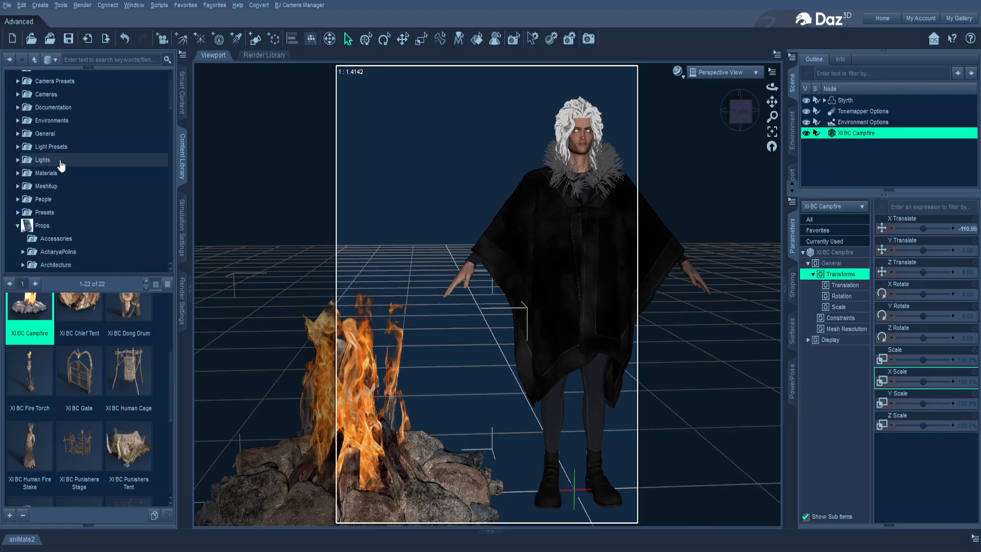
pyautogui.scroll(-1, 60, 164)
pyautogui.click(18, 211)
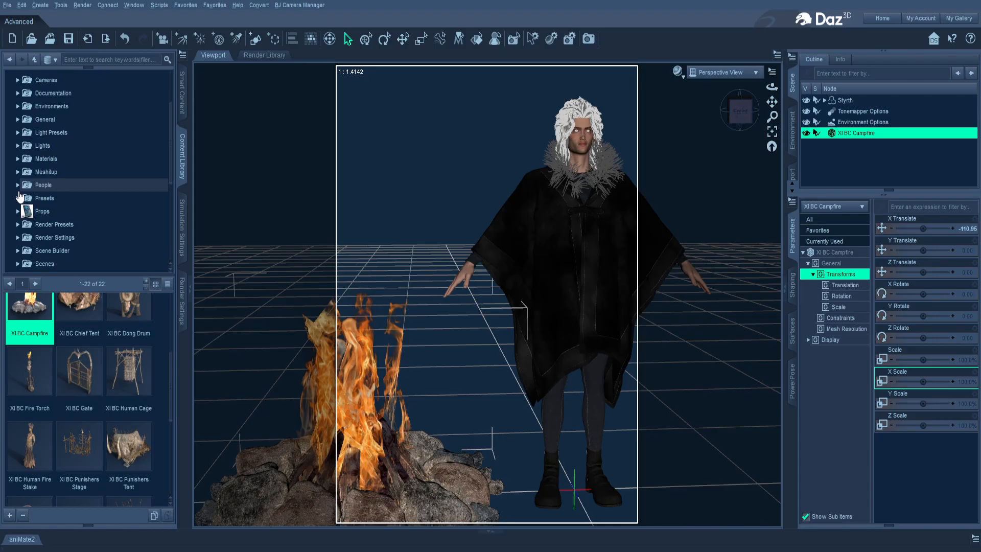
pyautogui.click(18, 185)
pyautogui.scroll(-5, 15, 217)
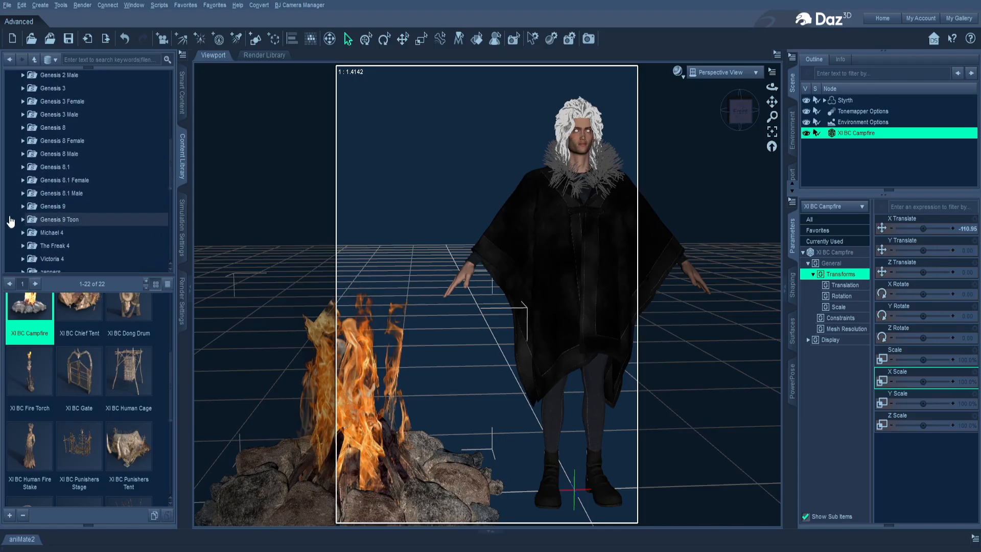
pyautogui.click(22, 206)
pyautogui.scroll(-5, 59, 214)
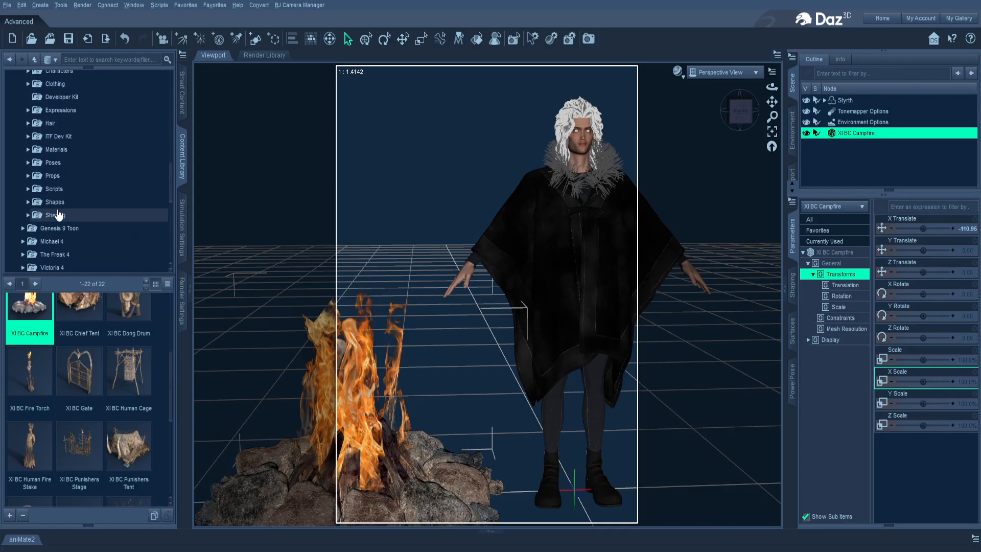
pyautogui.click(28, 164)
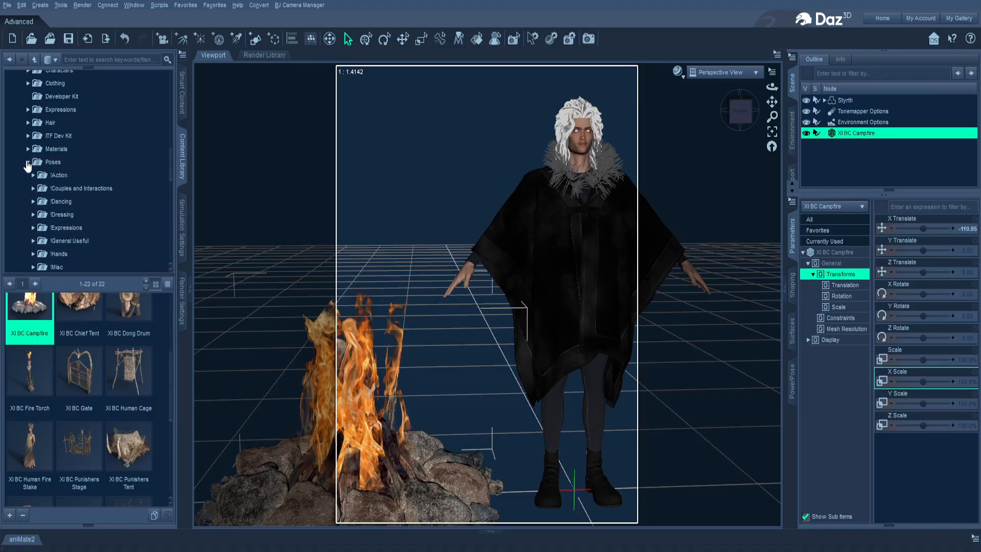
pyautogui.scroll(-2, 143, 183)
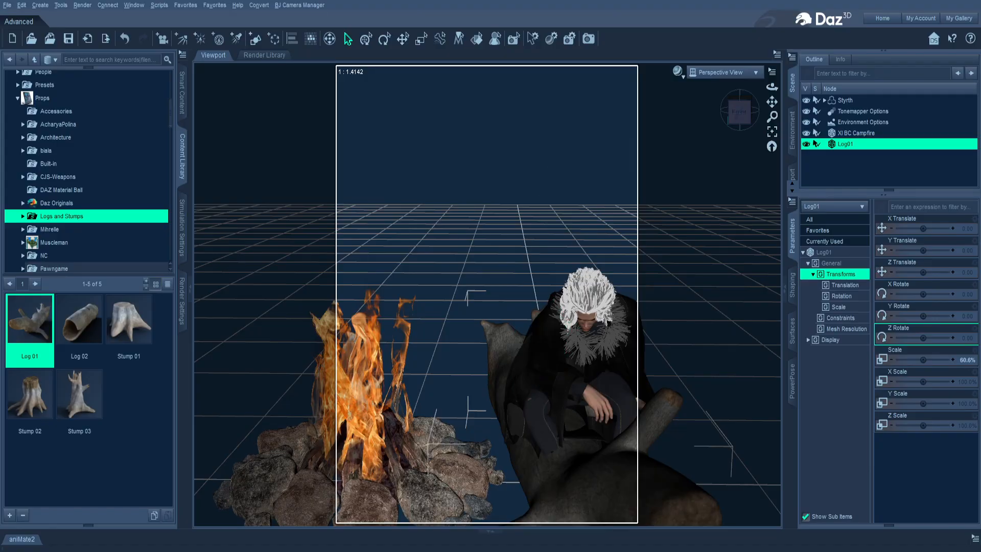
# - View the seated figure on the log from a lower angle and collapse the Props and Expanded Library folders
pyautogui.moveTo(739, 111); pyautogui.dragTo(738, 87)
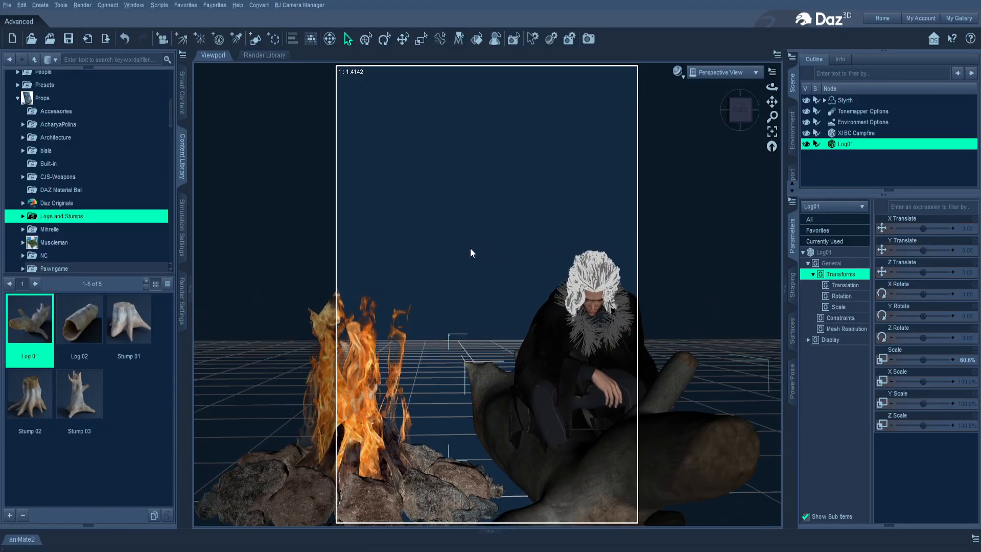
pyautogui.click(17, 97)
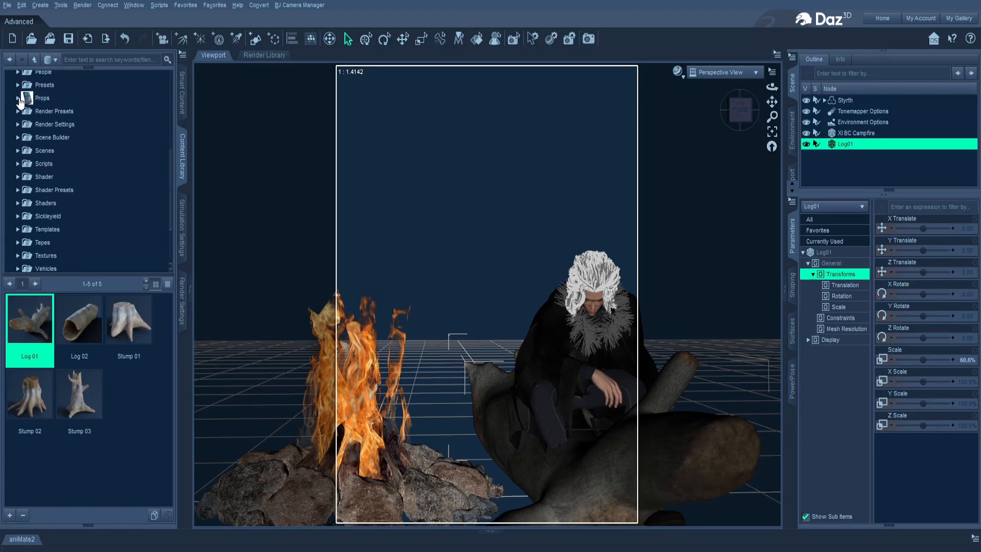
pyautogui.scroll(5, 22, 142)
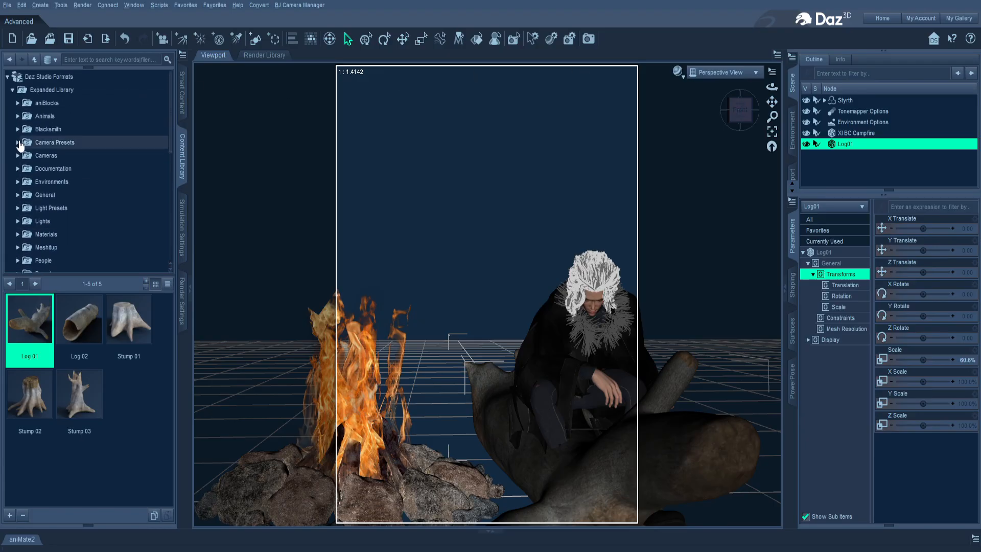
pyautogui.click(11, 92)
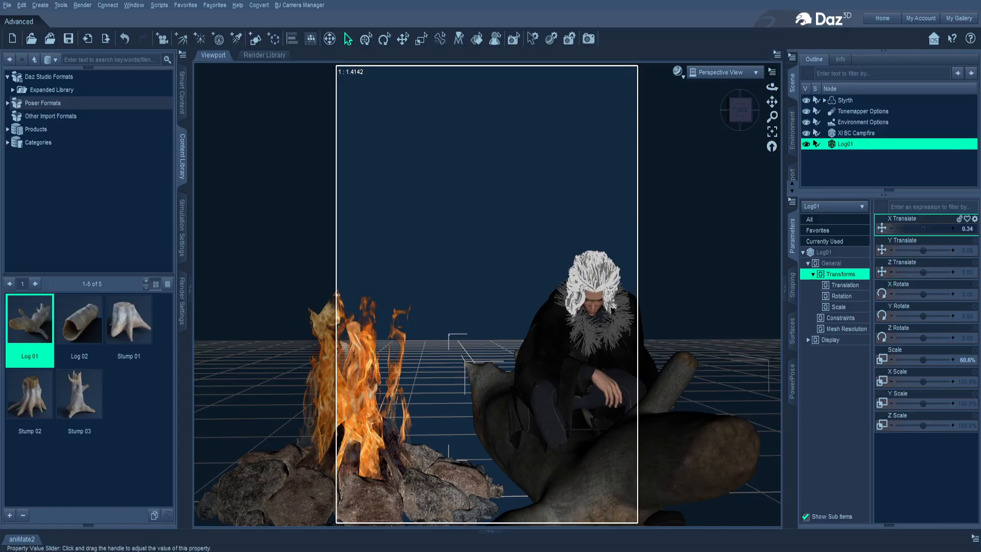
# - Move the log to X Translate 56.63 and turn Styrth toward the campfire with Y Rotate -62.78 and X Translate 35.32
pyautogui.moveTo(923, 228); pyautogui.dragTo(938, 228)
pyautogui.moveTo(739, 110); pyautogui.dragTo(731, 108)
pyautogui.click(846, 101)
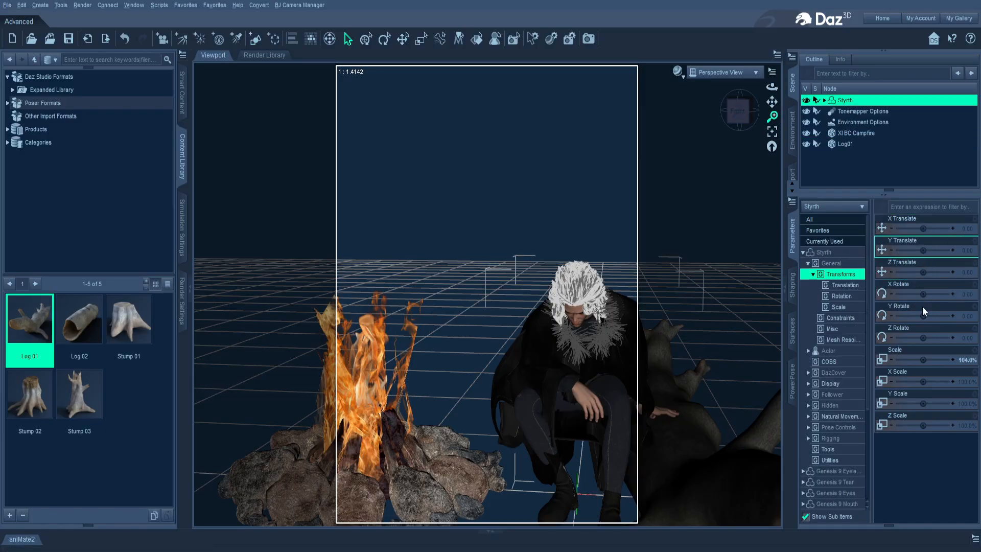
pyautogui.moveTo(923, 316); pyautogui.dragTo(902, 316)
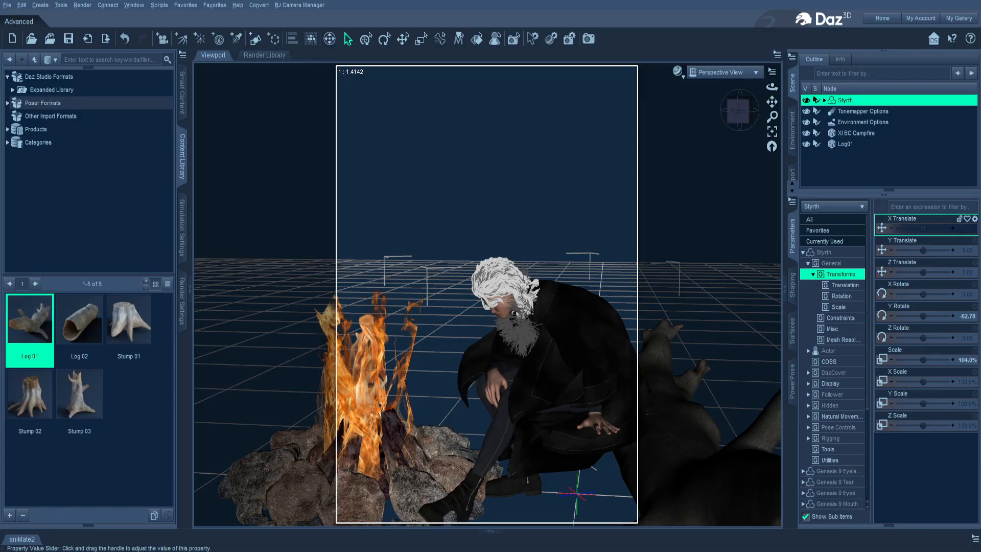
pyautogui.moveTo(923, 229)
pyautogui.mouseDown()
pyautogui.moveTo(936, 228)
pyautogui.moveTo(923, 233)
pyautogui.mouseUp()
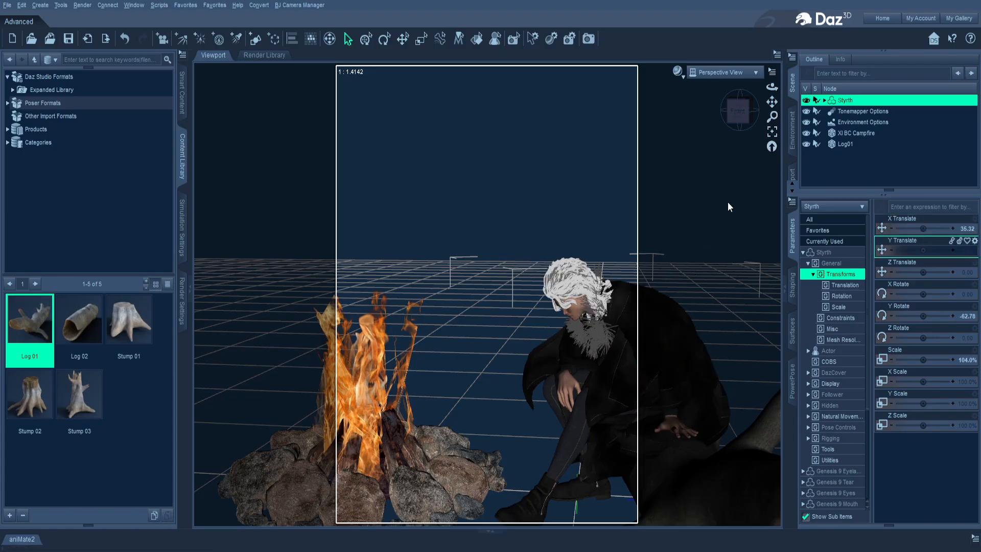
# - Set the render dimensions to the ISO Paper landscape preset and frame the campfire and seated figure more closely
pyautogui.click(738, 118)
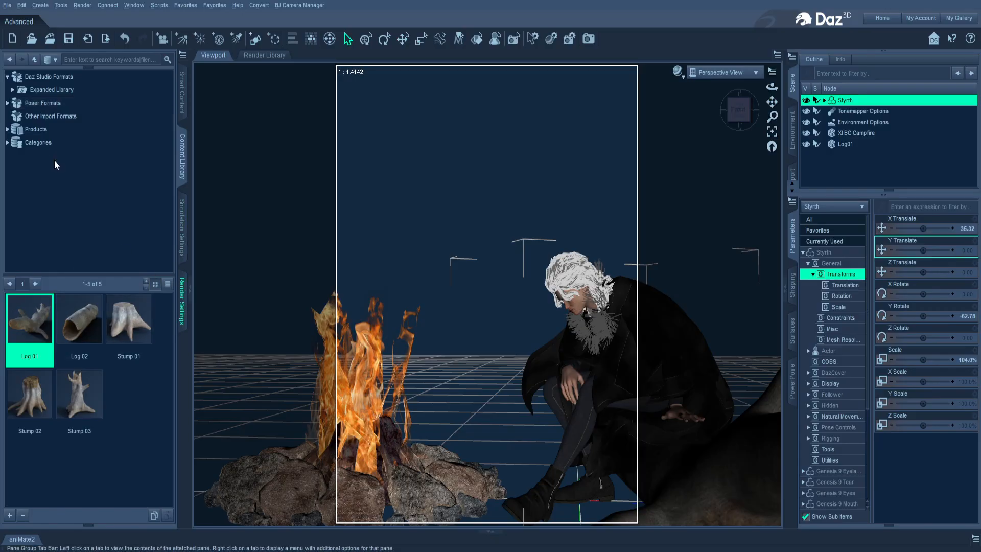
pyautogui.click(176, 289)
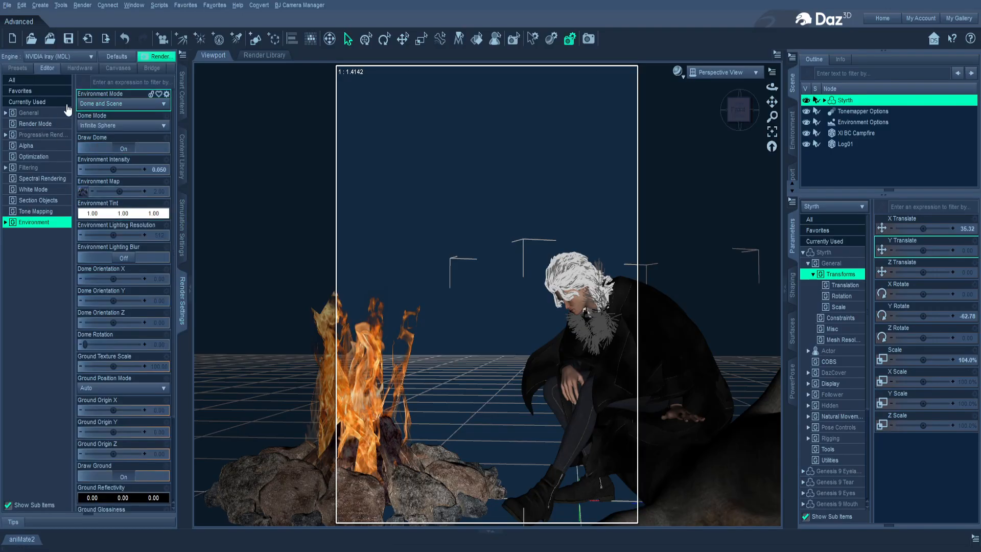
pyautogui.click(40, 114)
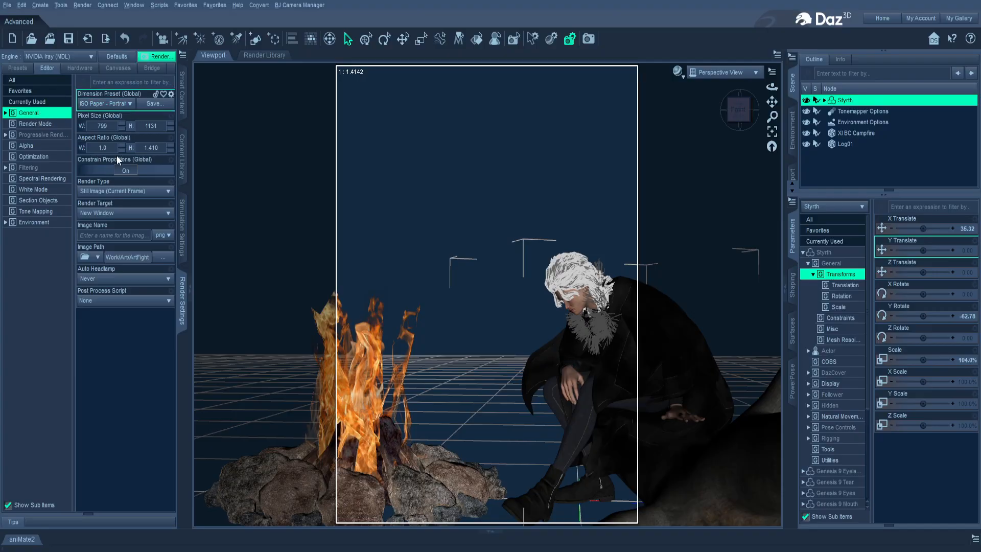
pyautogui.click(133, 272)
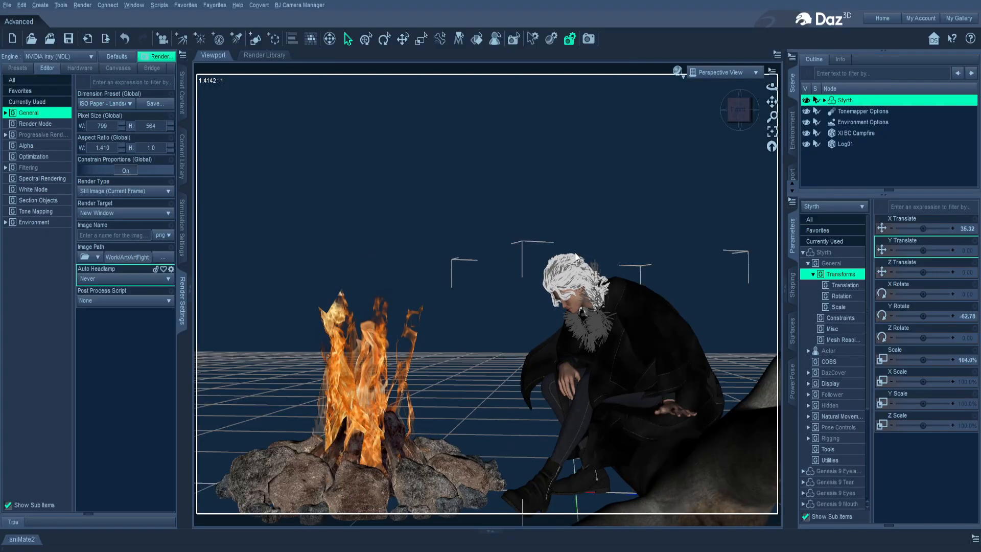
pyautogui.scroll(2, 574, 252)
pyautogui.scroll(1, 575, 253)
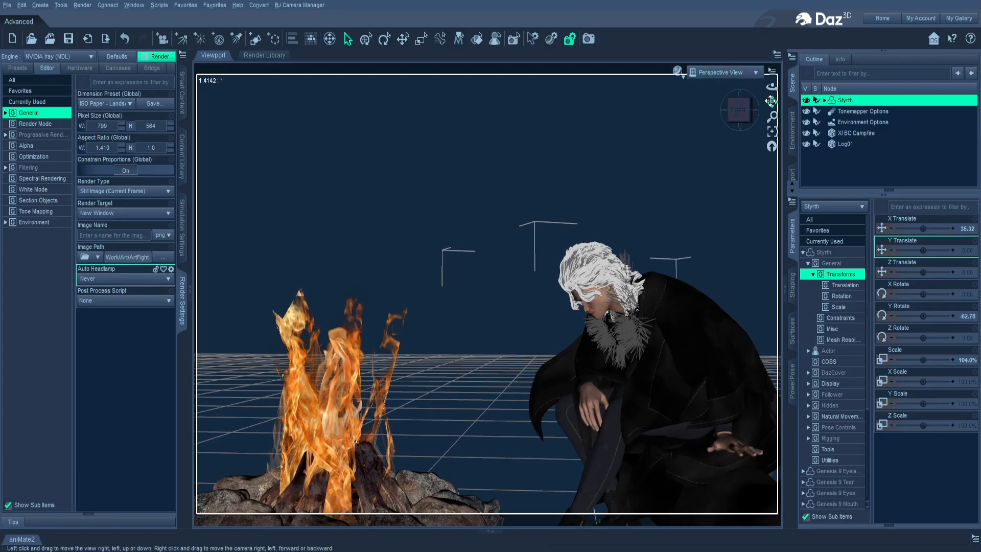
pyautogui.moveTo(772, 102); pyautogui.dragTo(782, 2)
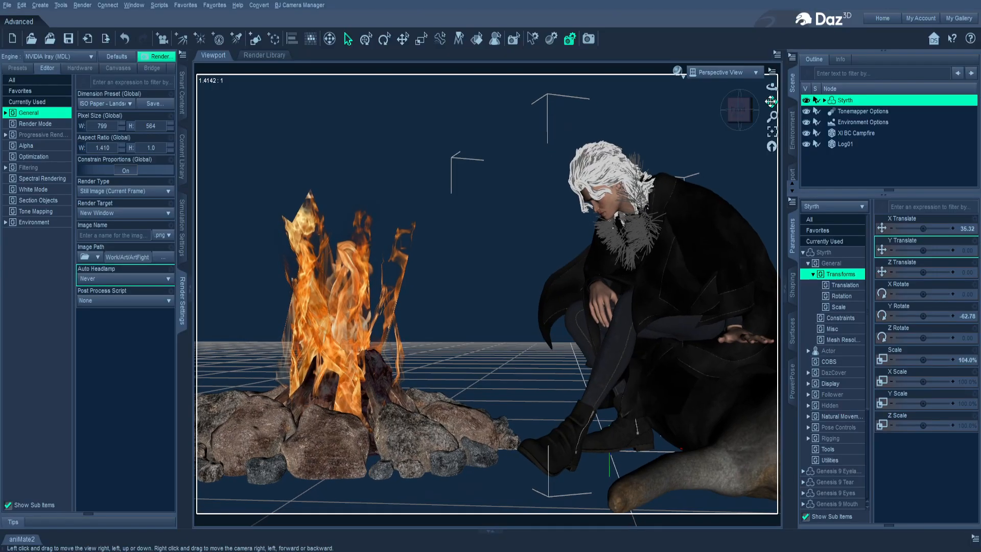
pyautogui.scroll(2, 716, 144)
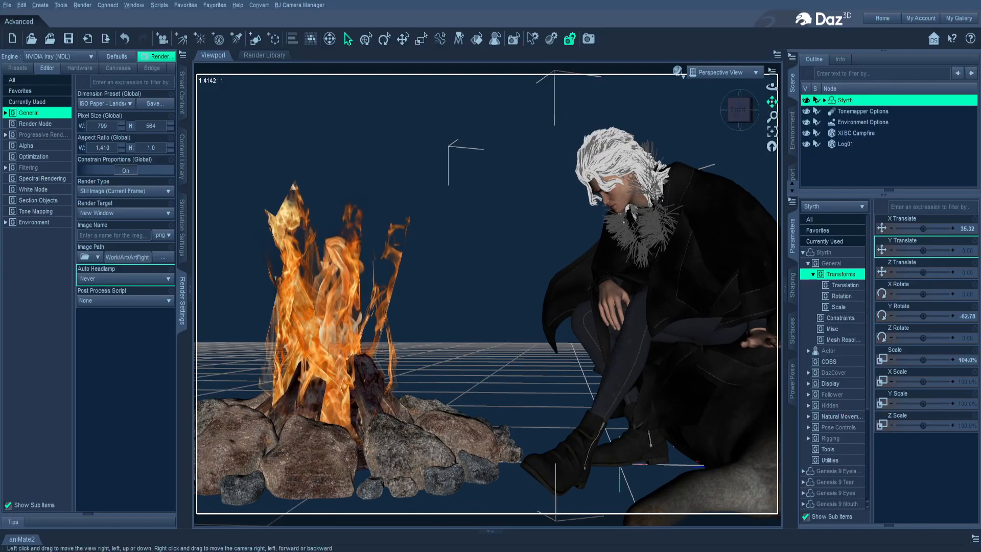
pyautogui.moveTo(772, 102); pyautogui.dragTo(751, 98)
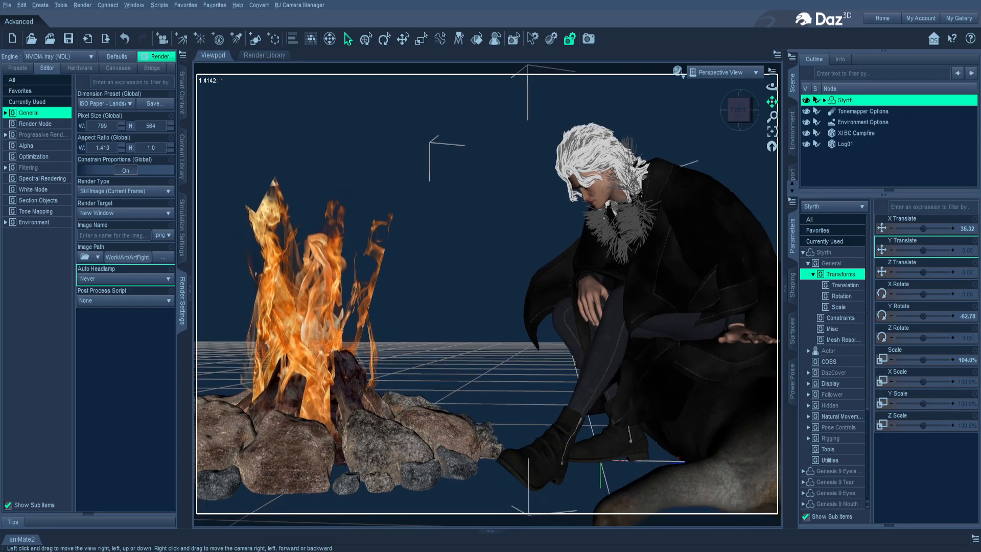
# - Adjust the log to Y Translate 4.35, Scale 69.6%, Y Rotate -8.29 and X Translate 51.89
pyautogui.click(755, 409)
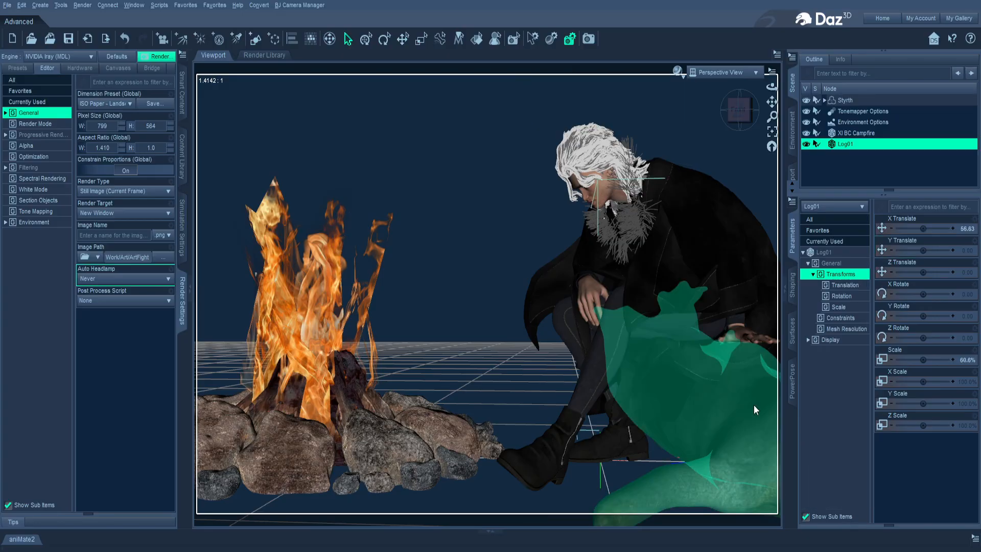
pyautogui.moveTo(923, 250); pyautogui.dragTo(928, 250)
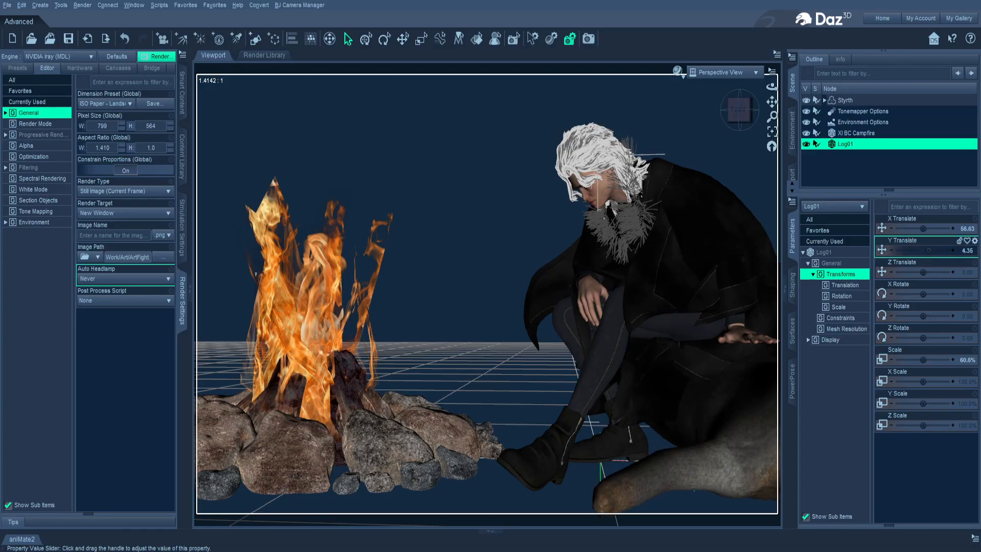
pyautogui.moveTo(919, 358); pyautogui.dragTo(930, 358)
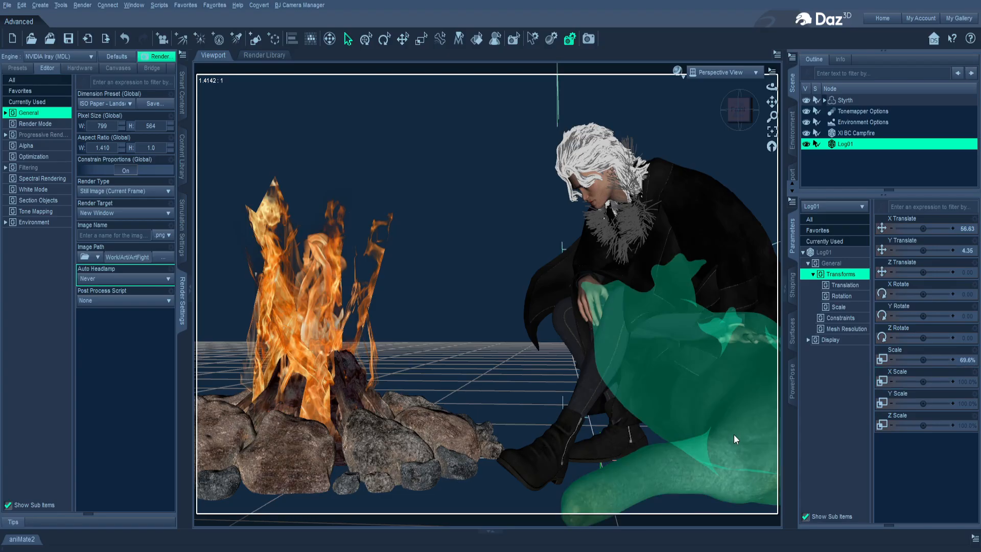
pyautogui.moveTo(927, 305); pyautogui.dragTo(910, 305)
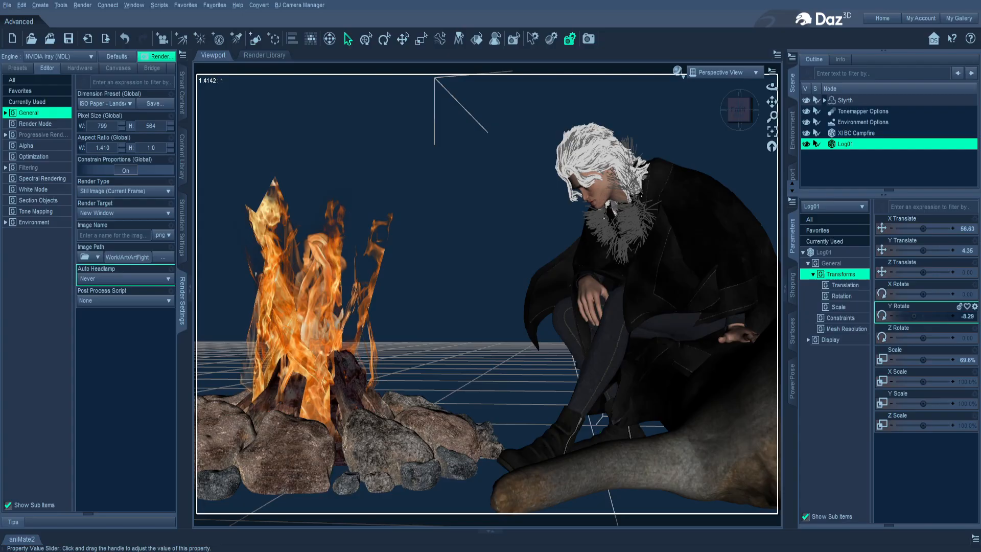
pyautogui.moveTo(922, 228); pyautogui.dragTo(916, 228)
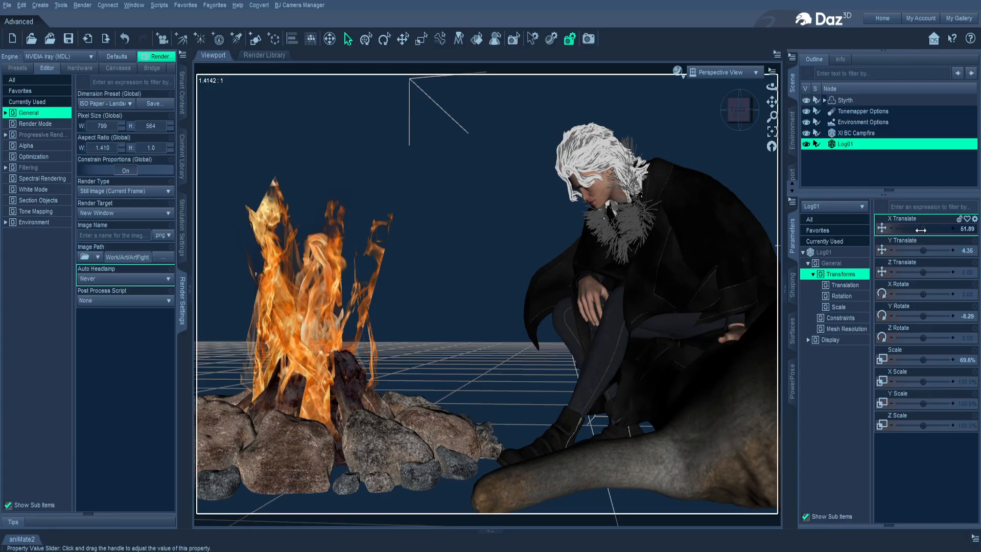
# - Turn Styrth's head outward by setting the head's Twist to 17.85
pyautogui.click(608, 190)
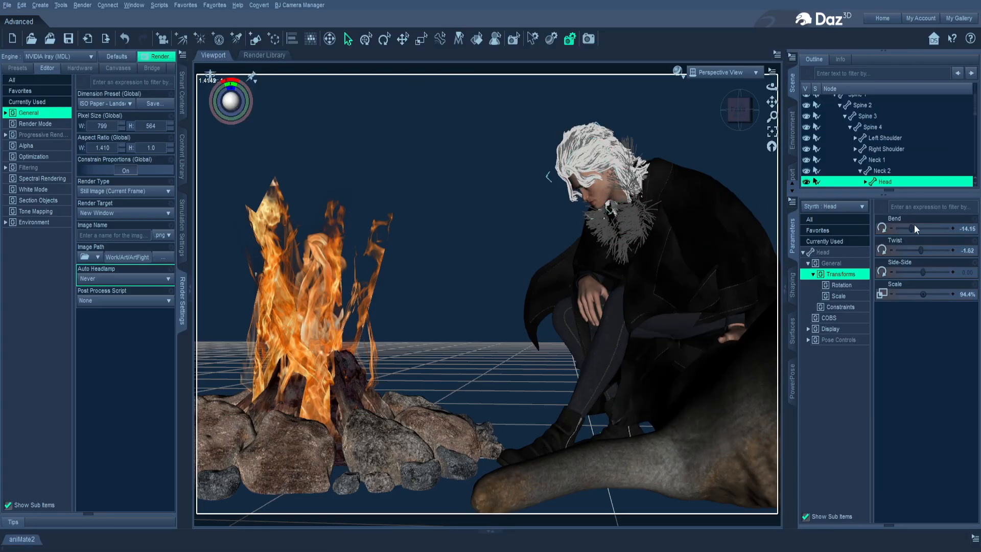
pyautogui.moveTo(920, 250); pyautogui.dragTo(945, 245)
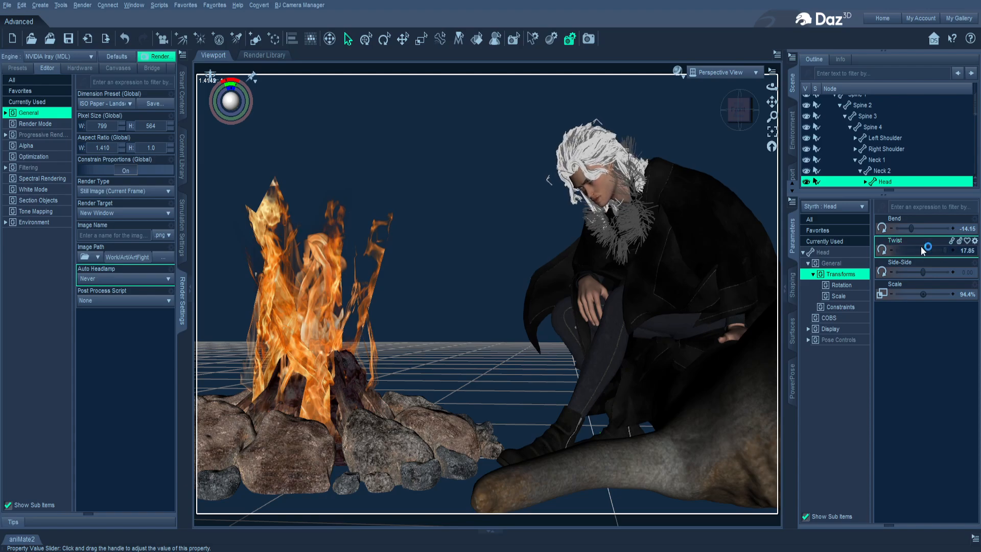
pyautogui.scroll(4, 600, 228)
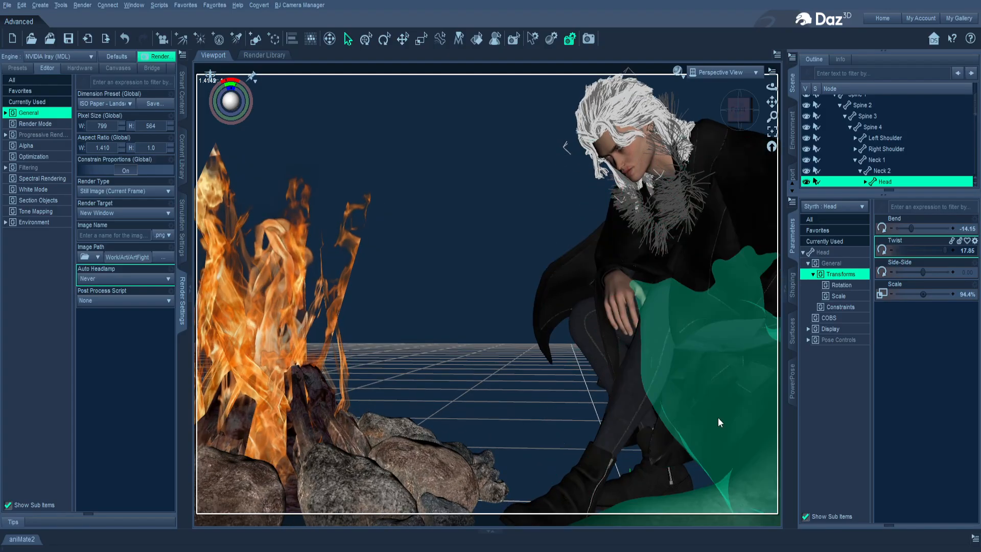
# - Shift the log closer to the campfire with an X Translate of 20.94
pyautogui.click(740, 427)
pyautogui.scroll(2, 871, 177)
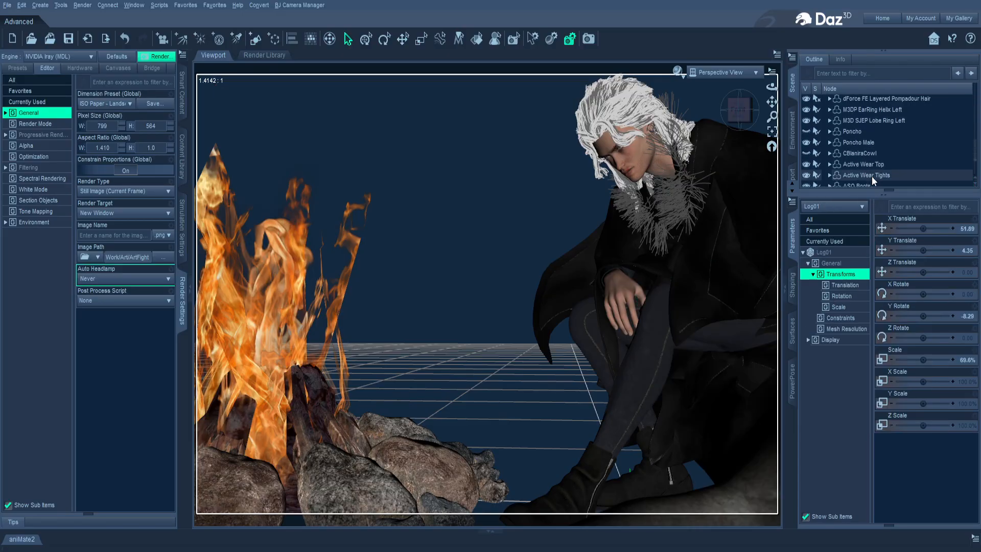
pyautogui.scroll(-2, 872, 176)
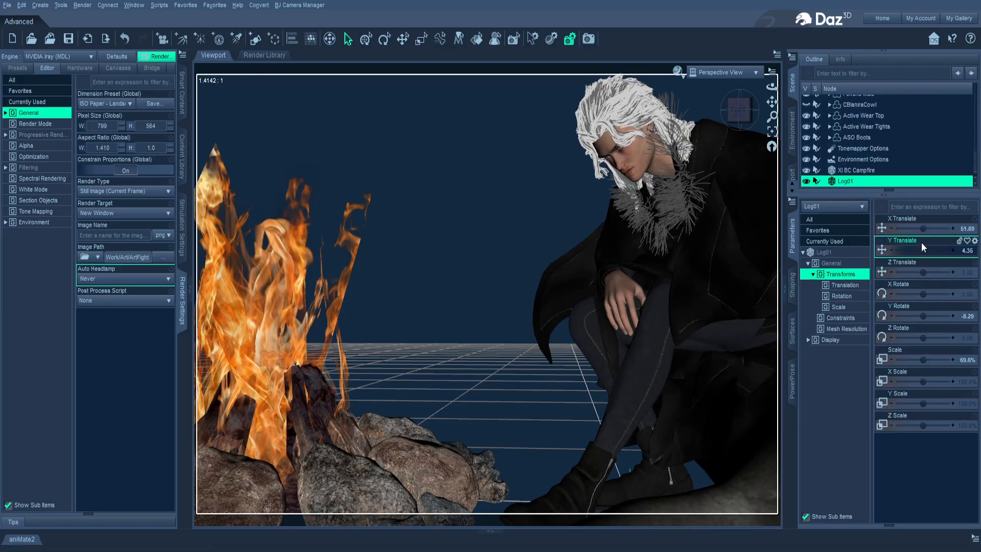
pyautogui.moveTo(921, 232); pyautogui.dragTo(913, 233)
# - Collapse Styrth's node hierarchy and move the whole figure toward the campfire to X Translate 3.48
pyautogui.scroll(3, 870, 134)
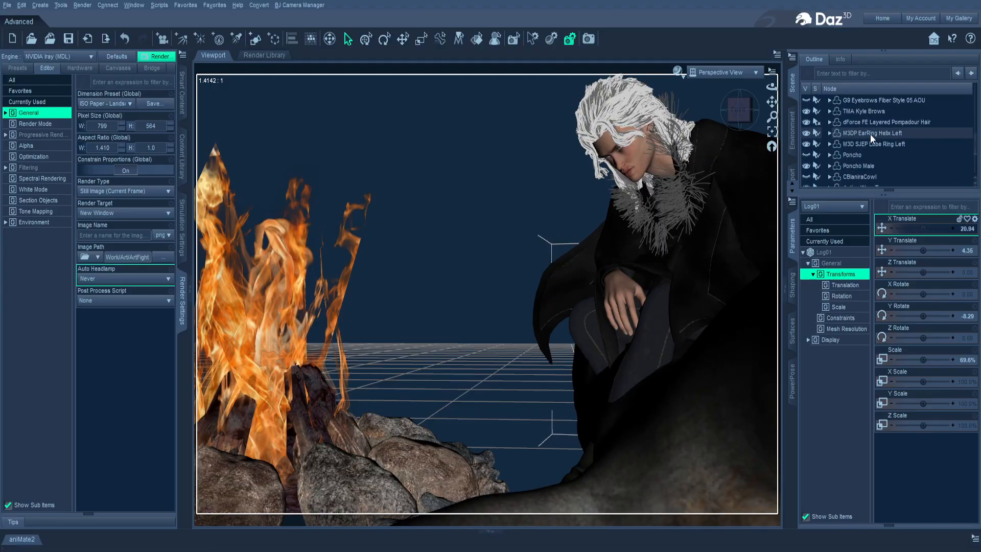
pyautogui.scroll(5, 870, 134)
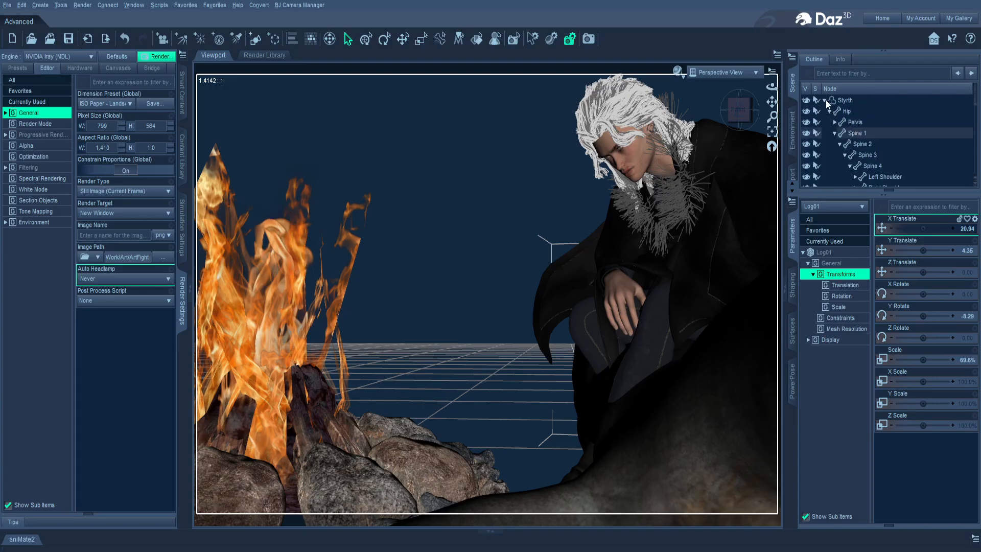
pyautogui.click(824, 100)
pyautogui.click(829, 100)
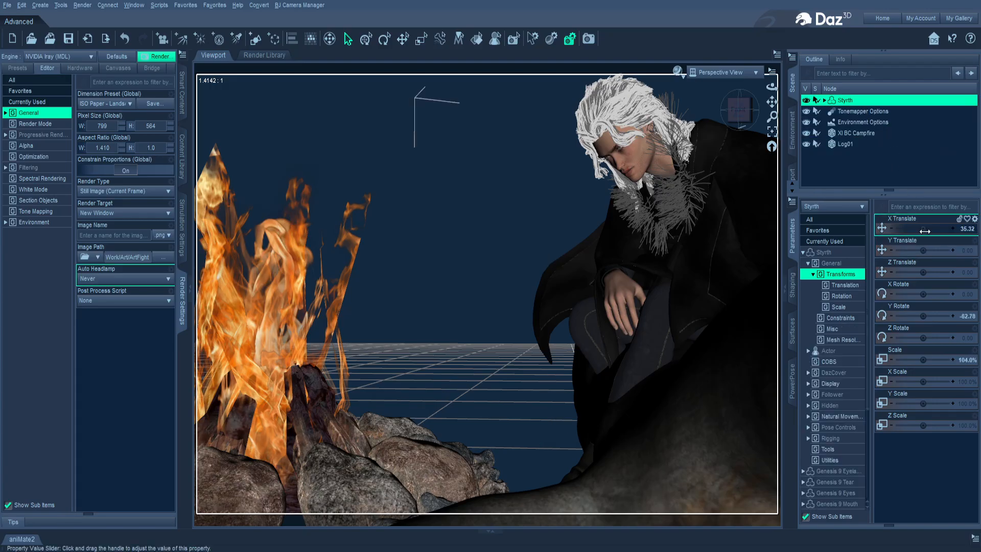
pyautogui.moveTo(924, 231)
pyautogui.mouseDown()
pyautogui.moveTo(886, 231)
pyautogui.moveTo(910, 229)
pyautogui.mouseUp()
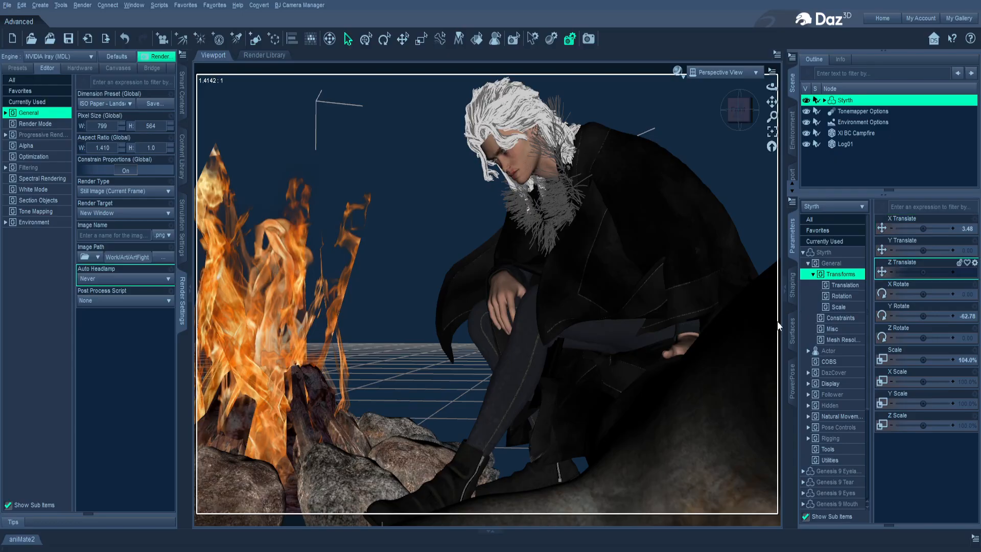
# - Fine-tune the seating by setting the log's X Translate to 26.06 and Styrth's X Translate to about 11.6
pyautogui.click(719, 386)
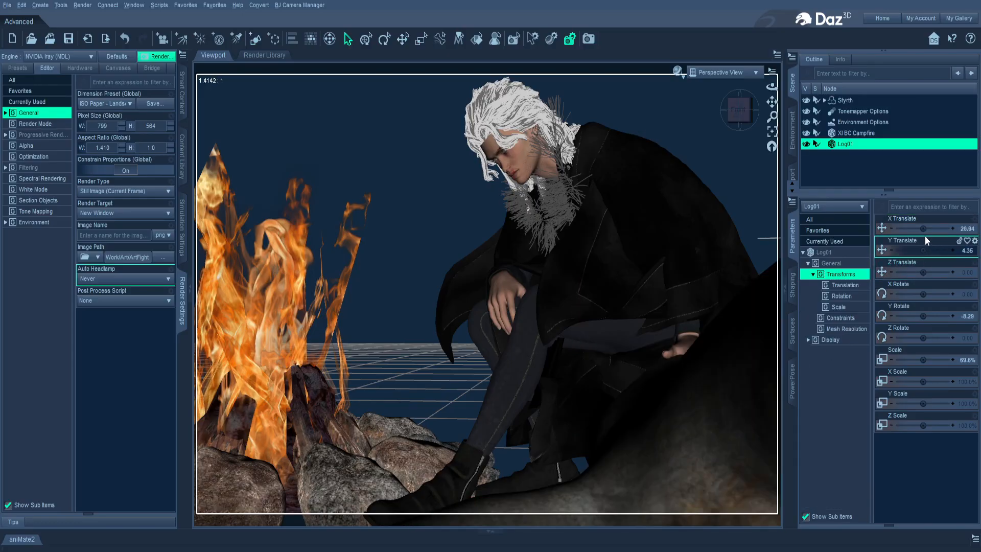
pyautogui.moveTo(923, 228); pyautogui.dragTo(933, 229)
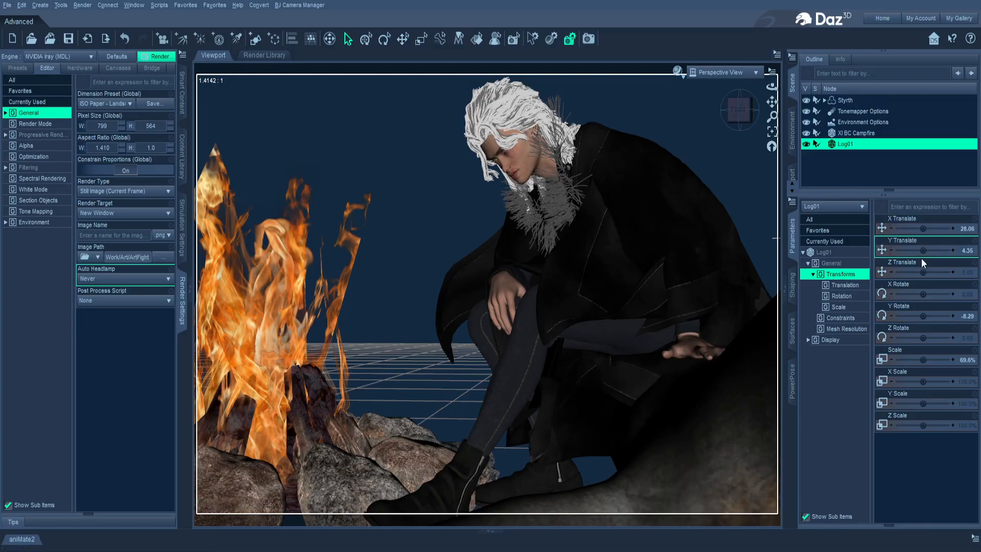
pyautogui.click(857, 102)
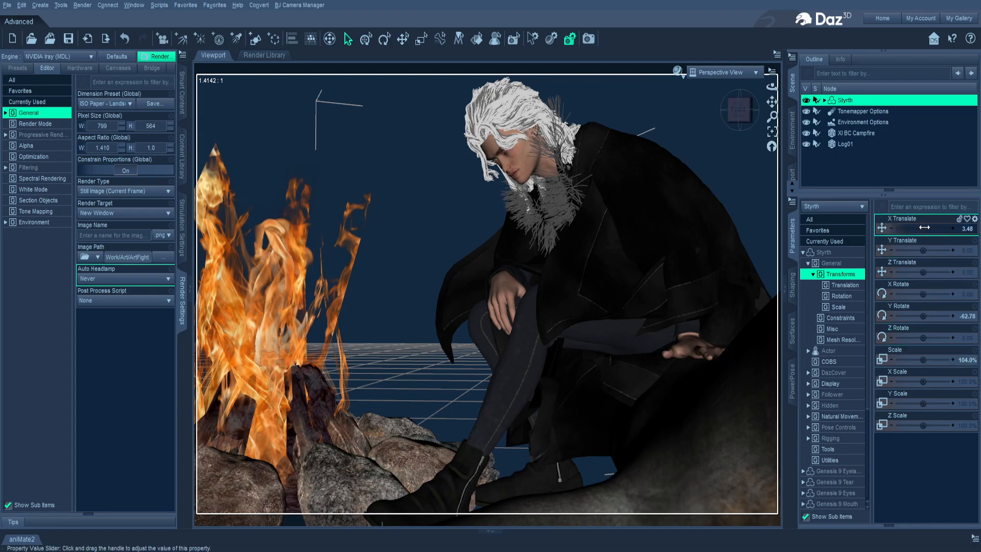
pyautogui.moveTo(924, 227); pyautogui.dragTo(943, 227)
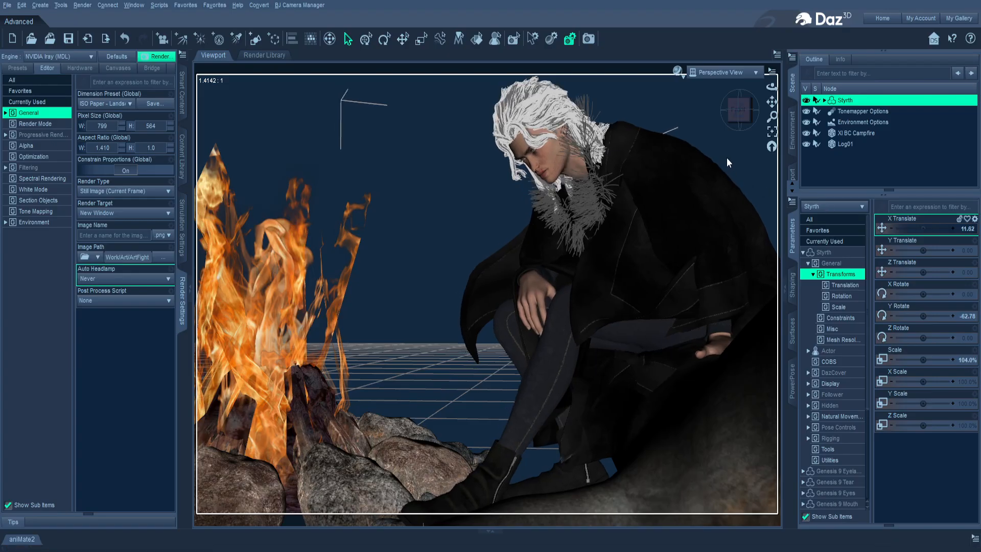
# - Frame the campfire and figure slightly tighter and render a test image of the scene
pyautogui.moveTo(772, 102); pyautogui.dragTo(739, 103)
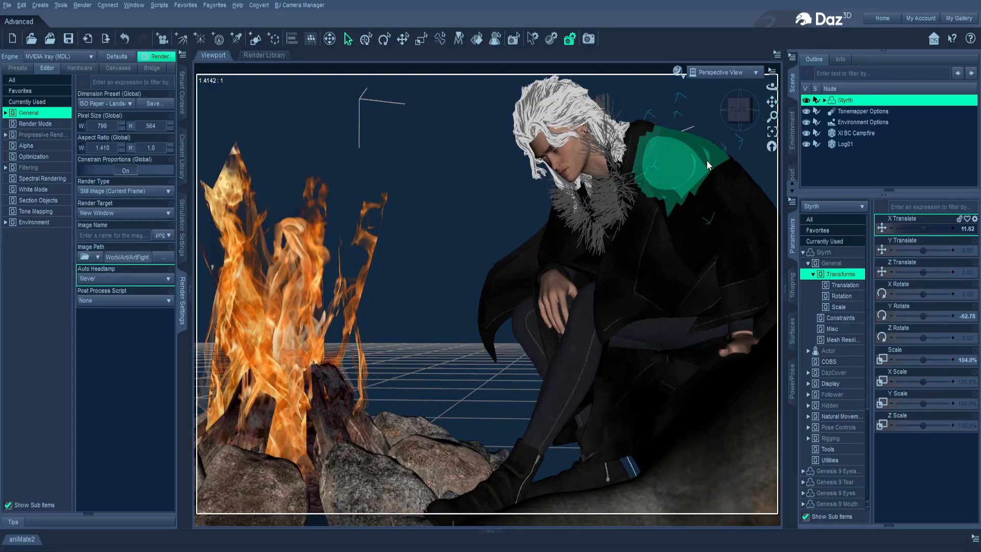
pyautogui.scroll(2, 707, 161)
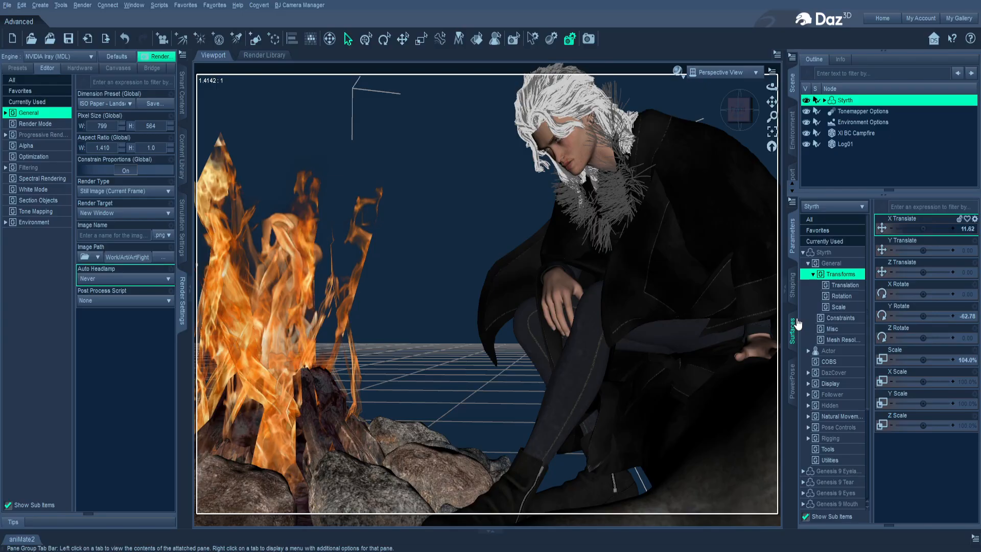
pyautogui.click(592, 40)
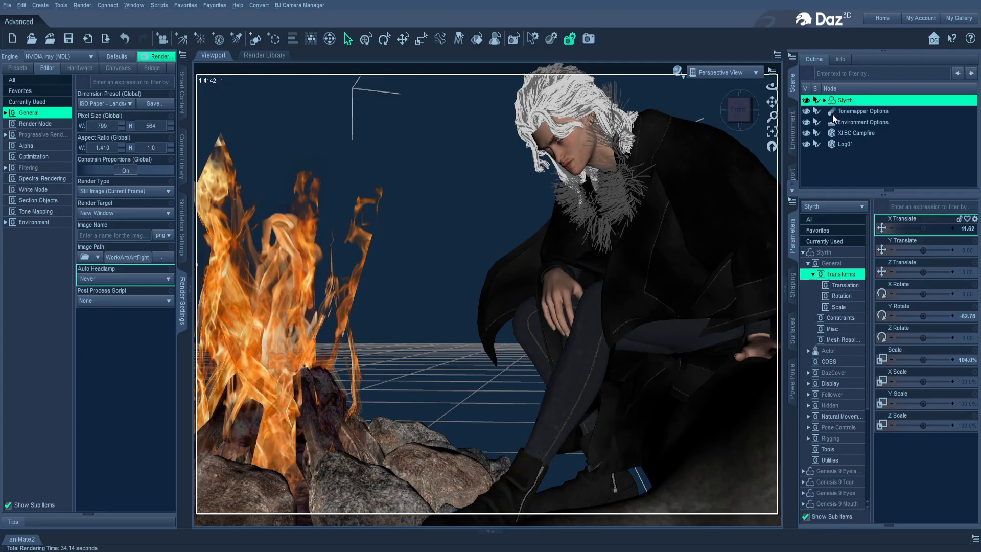
# - Rotate the campfire to Y Rotate 37.75 and add a camera matching the current view
pyautogui.click(845, 144)
pyautogui.click(854, 133)
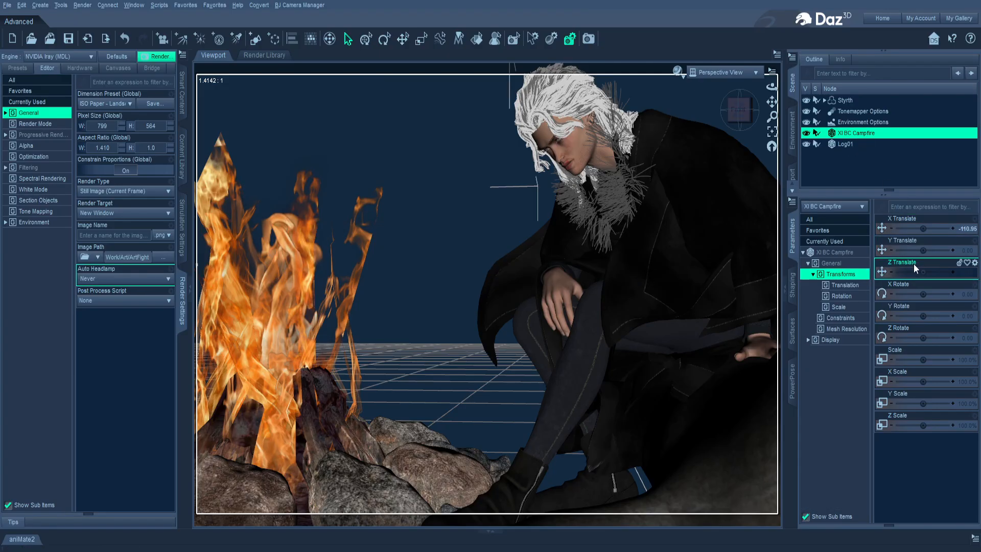
pyautogui.moveTo(922, 315); pyautogui.dragTo(933, 316)
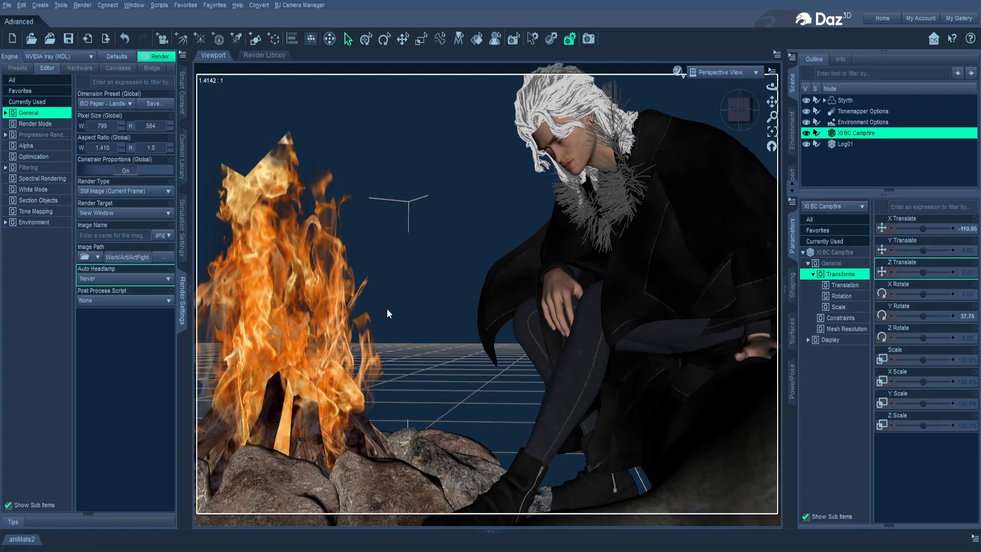
pyautogui.click(523, 369)
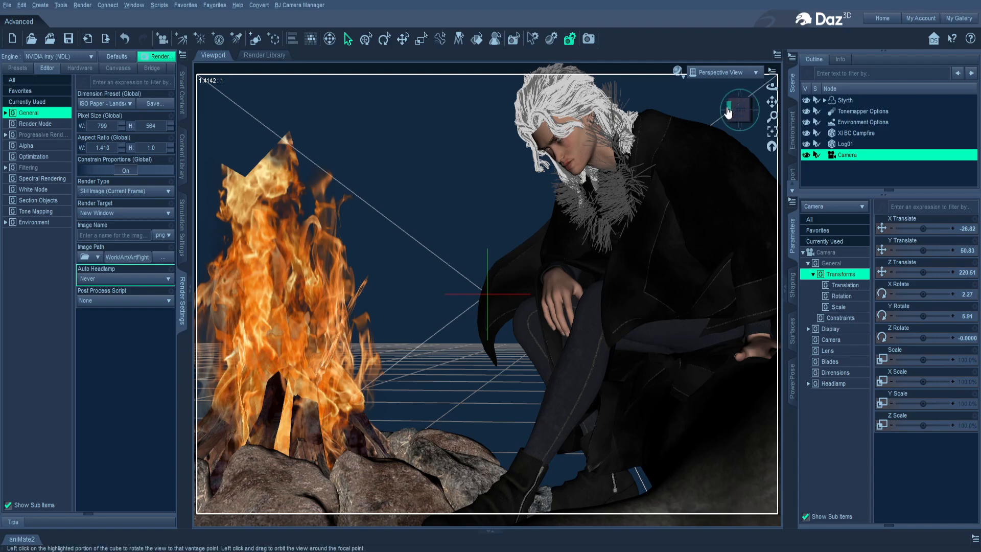
# - Display the new camera's own property group with its focal length, focal distance and depth of field settings
pyautogui.click(793, 289)
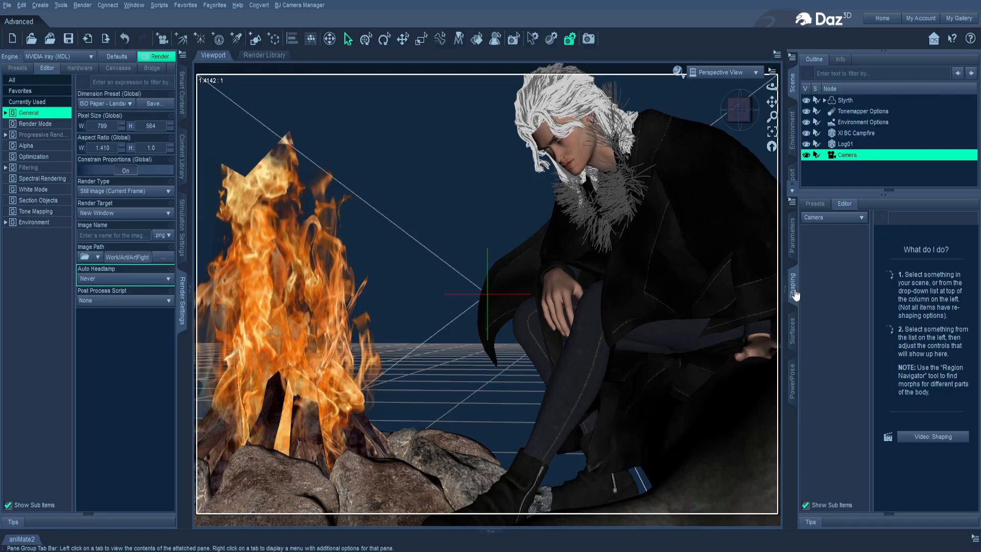
pyautogui.click(792, 327)
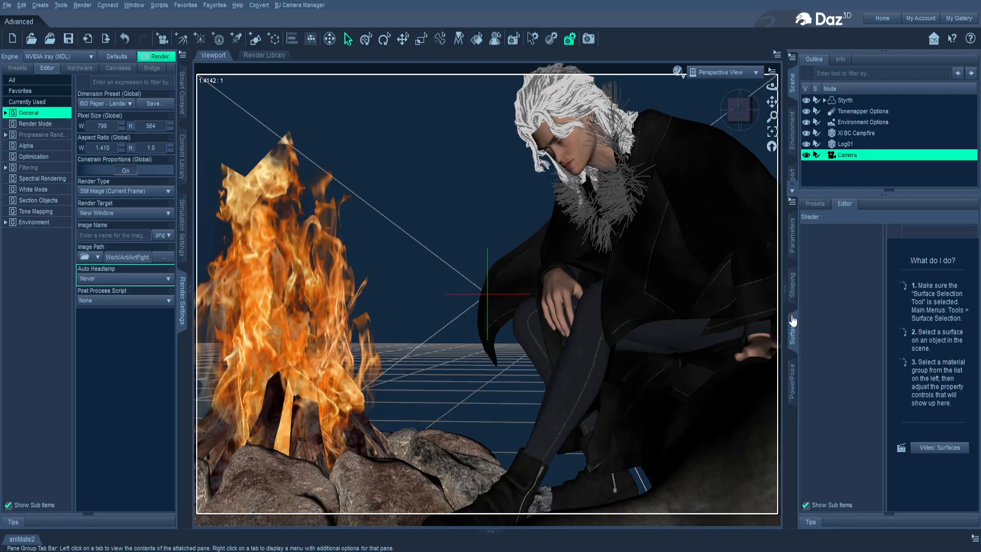
pyautogui.click(792, 235)
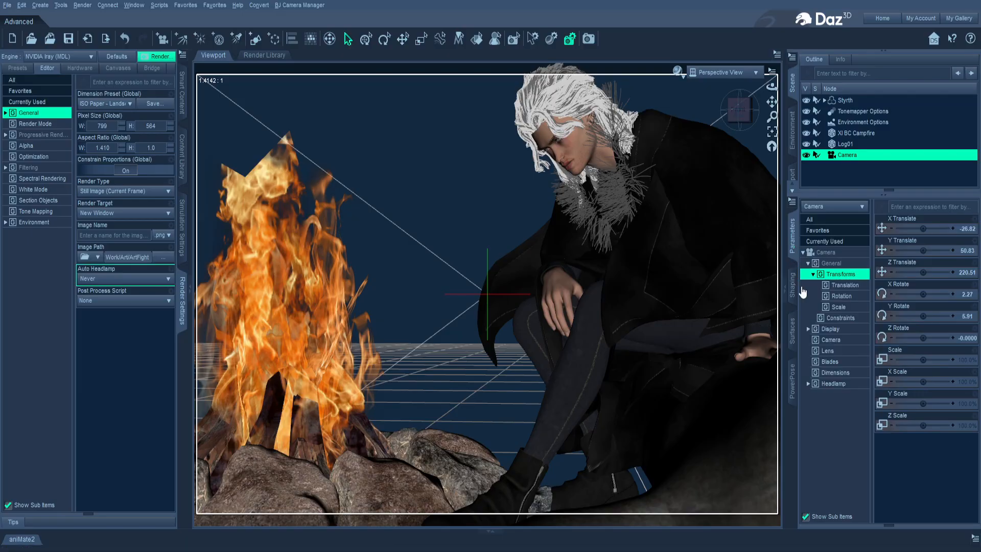
pyautogui.click(830, 340)
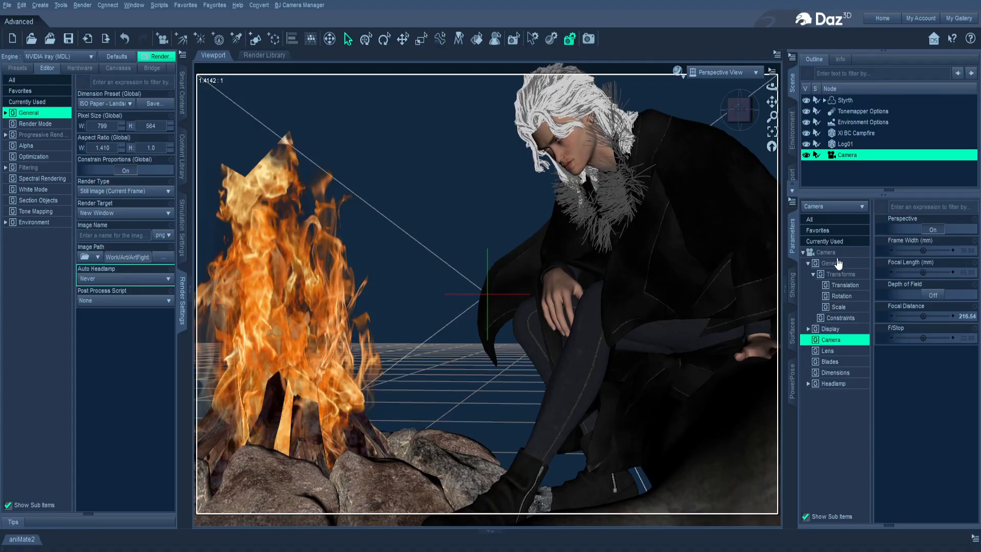
# - Set the emission luminance of the campfire's XI_BC_CP_Fire_mat surface to 300000 cd/m^2
pyautogui.click(792, 341)
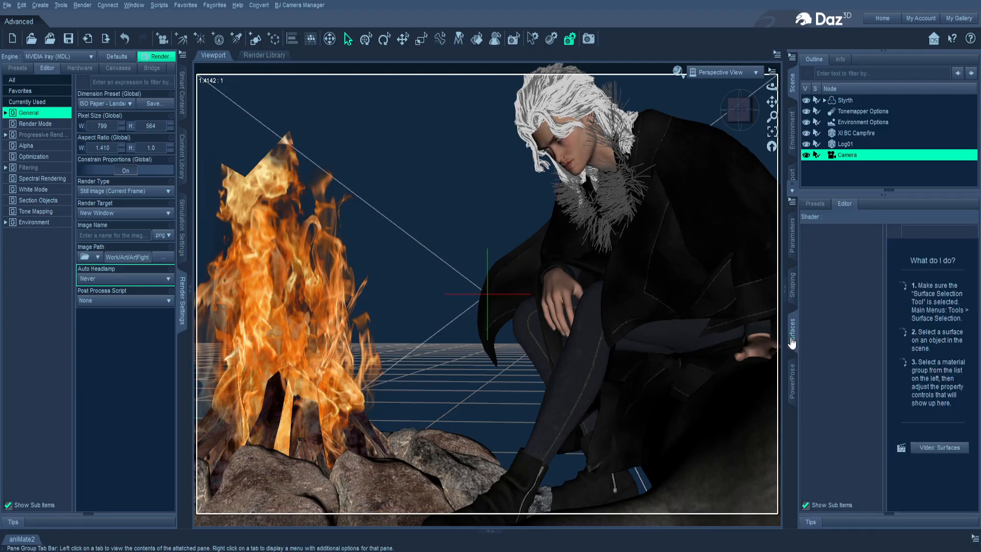
pyautogui.click(854, 132)
pyautogui.click(807, 263)
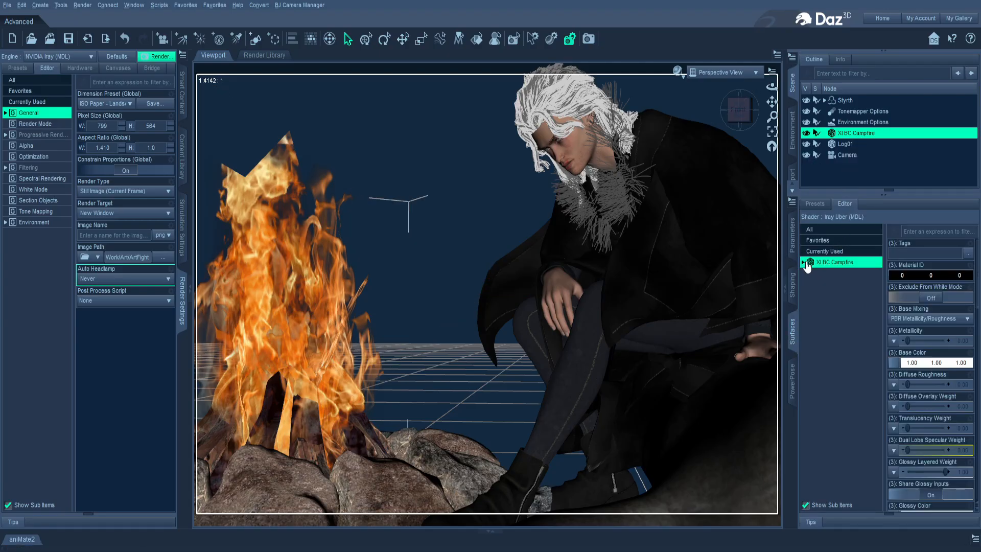
pyautogui.click(803, 262)
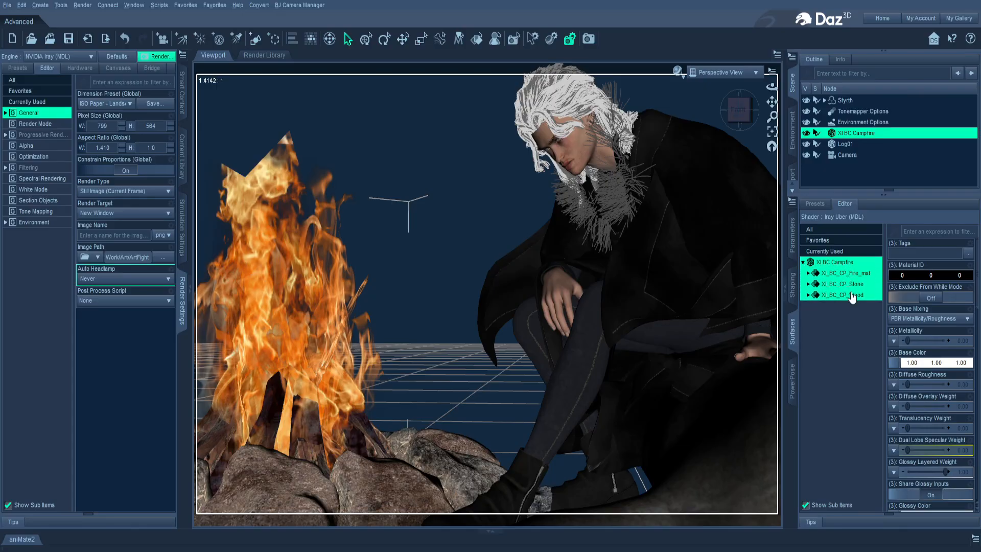
pyautogui.click(851, 275)
pyautogui.scroll(-10, 934, 394)
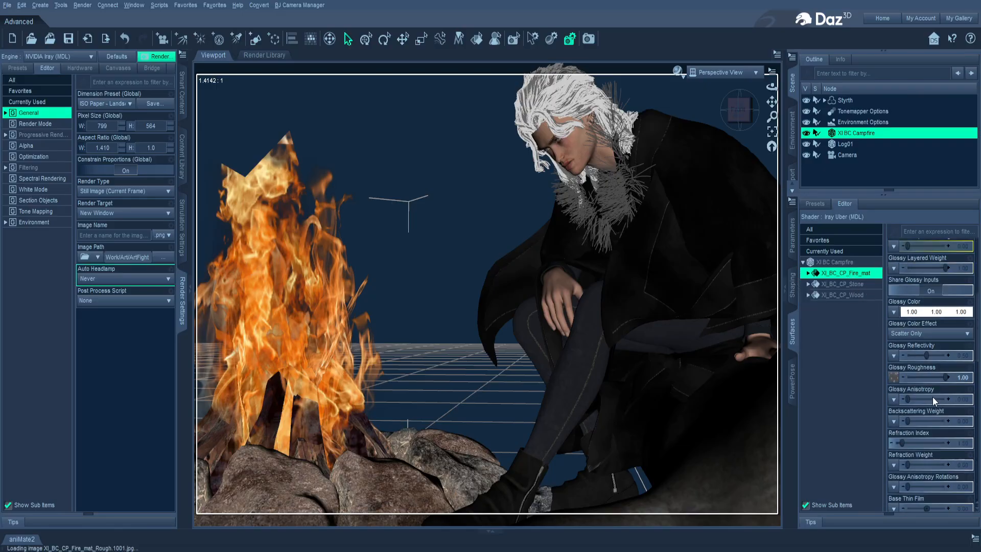
pyautogui.scroll(1, 933, 395)
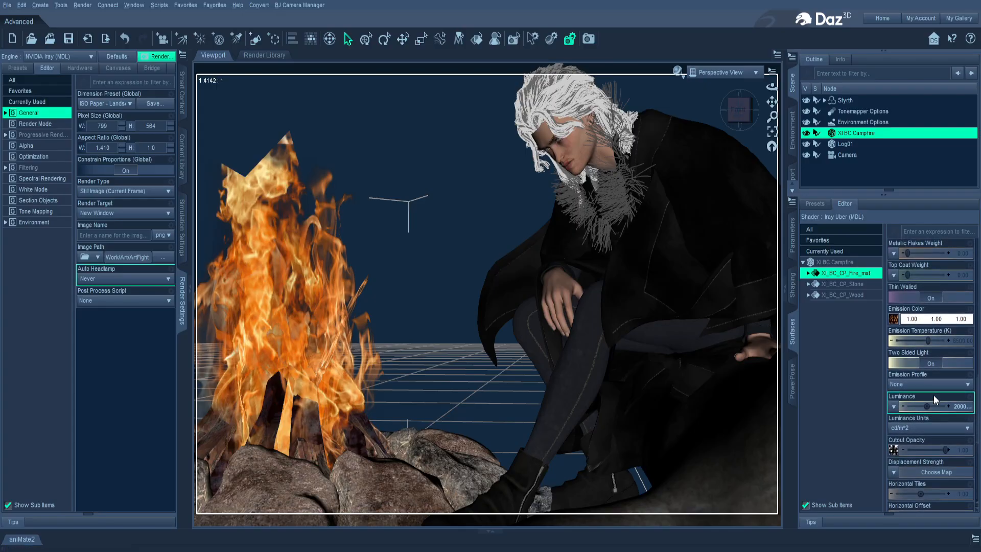
pyautogui.click(956, 407)
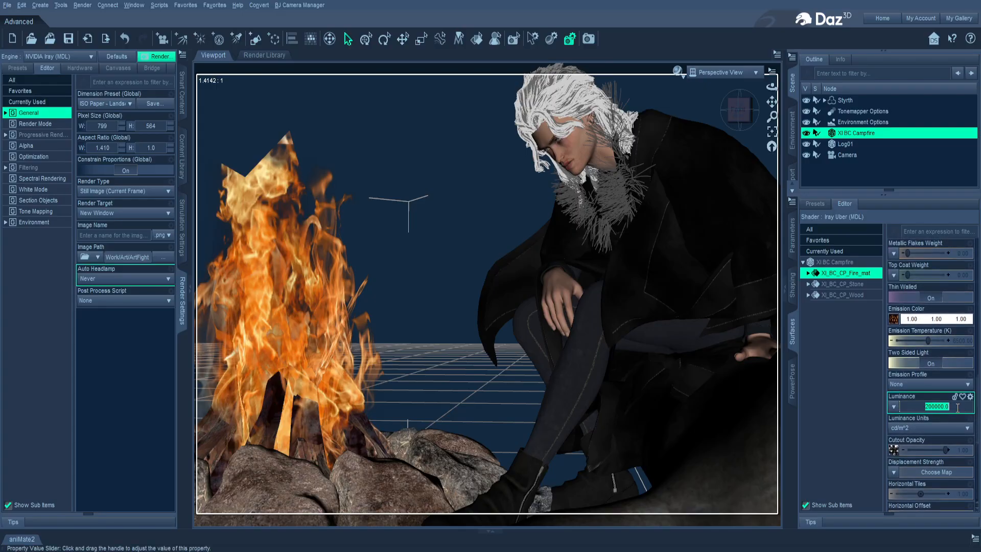
pyautogui.click(926, 406)
pyautogui.write('3')
pyautogui.press('Return')
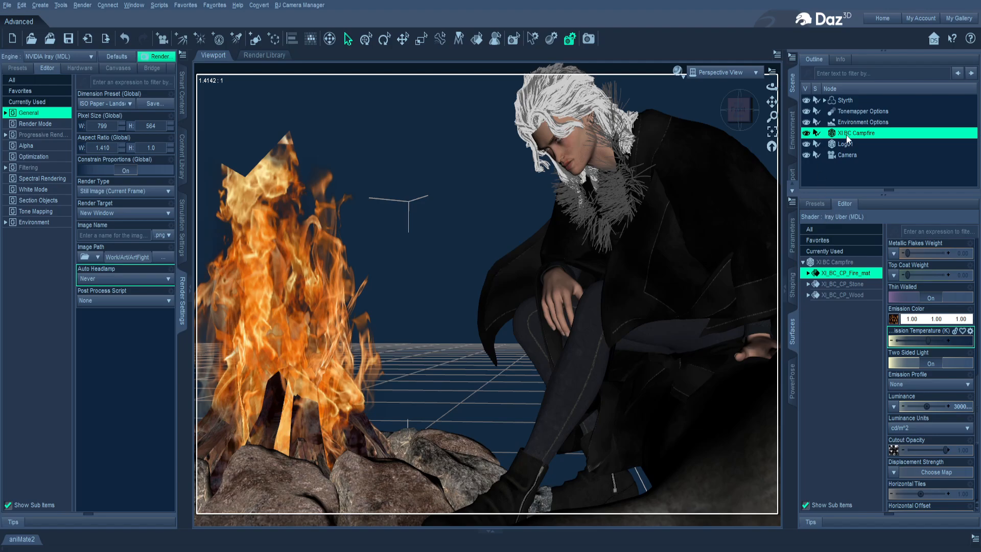
# - Turn on Depth of Field for the camera and set its Focal Distance to 198.34, checking the focus planes from behind the figure
pyautogui.click(847, 155)
pyautogui.click(790, 241)
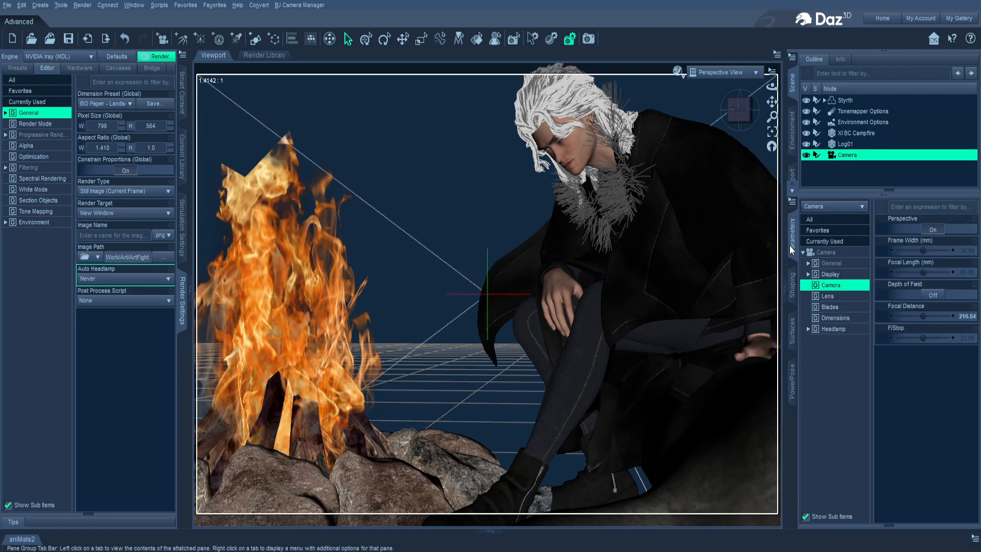
pyautogui.click(915, 295)
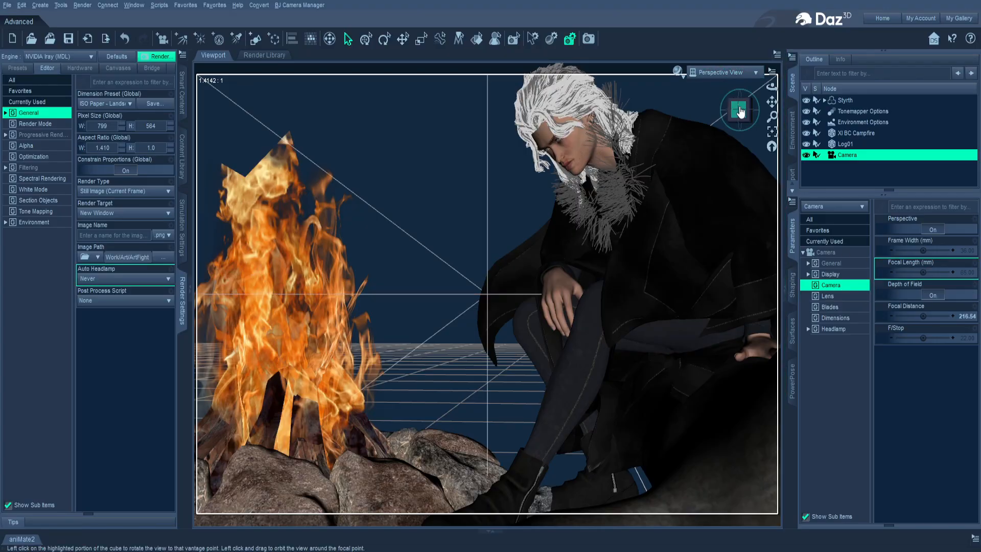
pyautogui.moveTo(738, 108); pyautogui.dragTo(606, 152)
pyautogui.moveTo(739, 110); pyautogui.dragTo(761, 102)
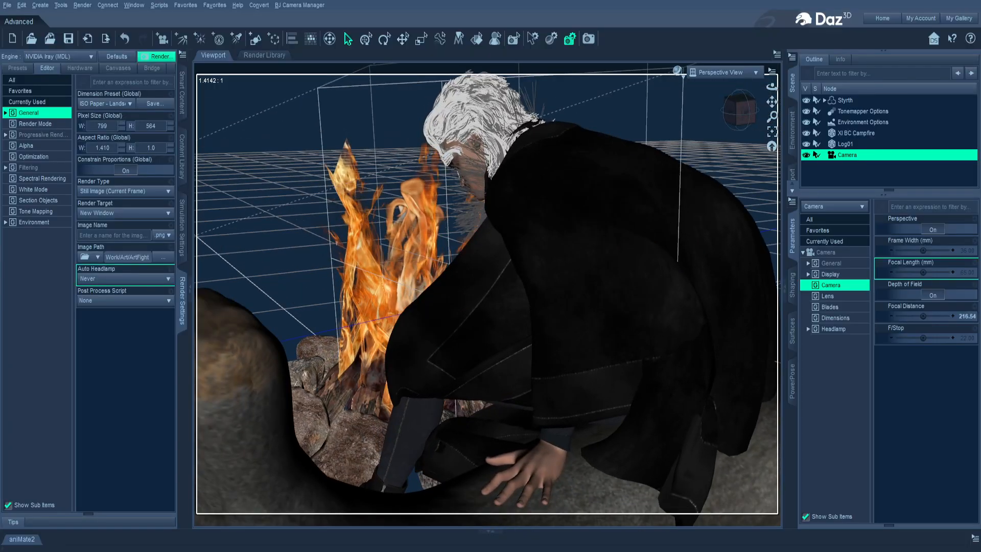
pyautogui.moveTo(923, 316); pyautogui.dragTo(904, 315)
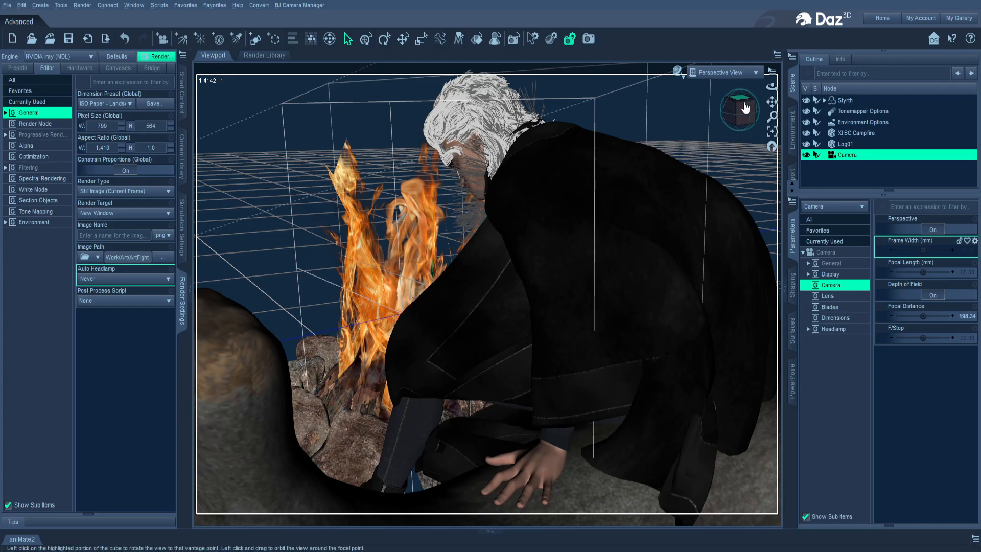
# - Set the camera's Focal Length to 72.89 mm and its Focal Distance to 202.23
pyautogui.moveTo(739, 110)
pyautogui.mouseDown()
pyautogui.moveTo(742, 141)
pyautogui.moveTo(739, 114)
pyautogui.mouseUp()
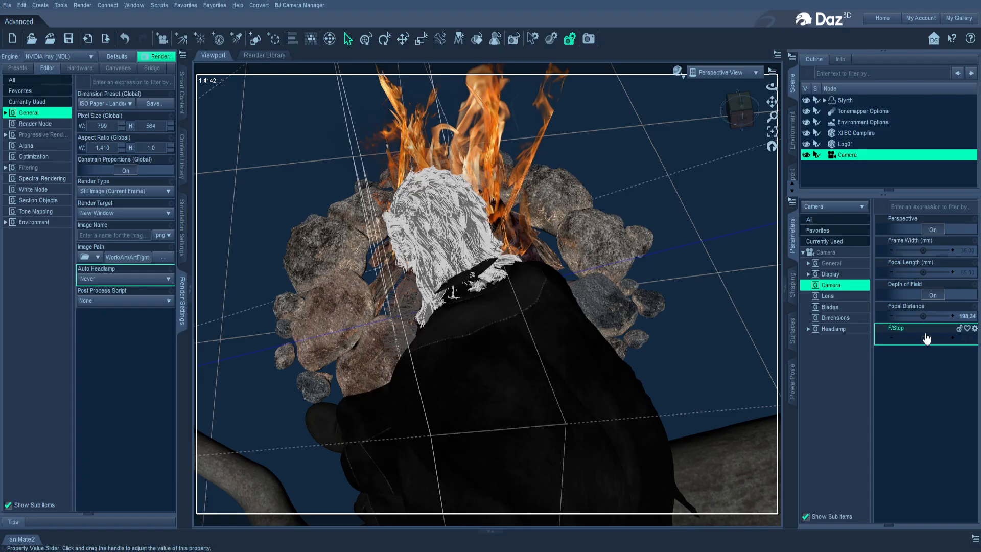
pyautogui.moveTo(923, 271); pyautogui.dragTo(930, 272)
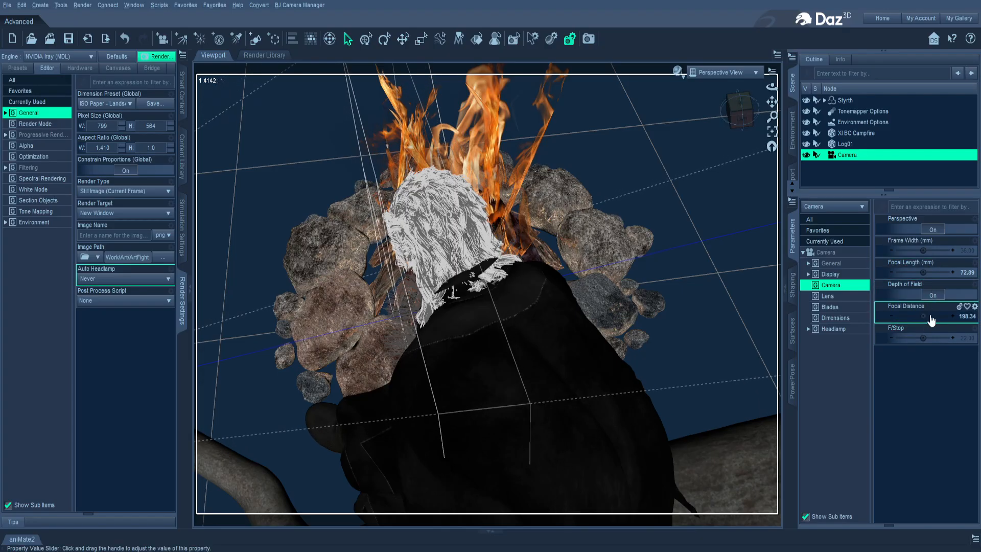
pyautogui.moveTo(924, 316); pyautogui.dragTo(928, 316)
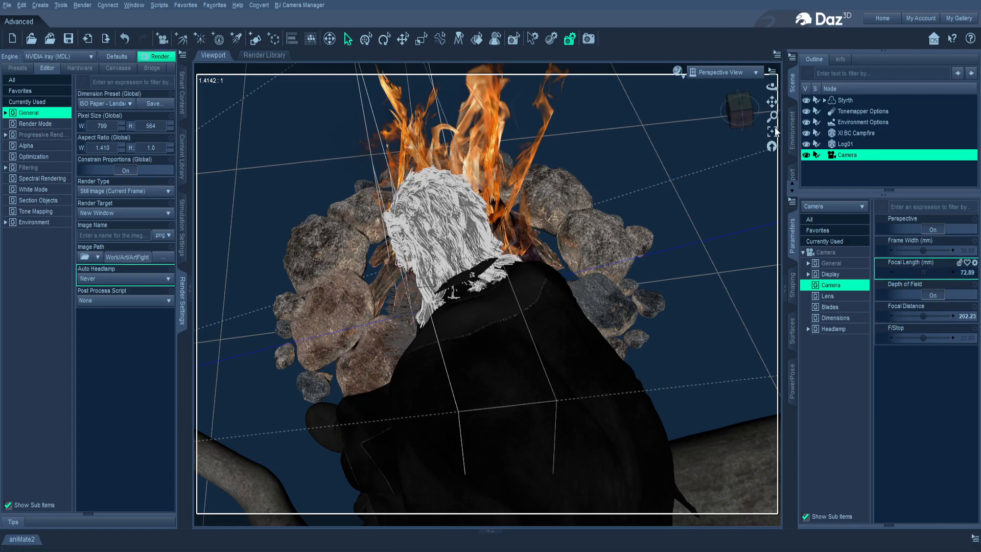
# - Rotate the log to Y Rotate 25.40 and move it to X Translate 19.84 and Z Translate -38.38
pyautogui.moveTo(744, 116); pyautogui.dragTo(808, 76)
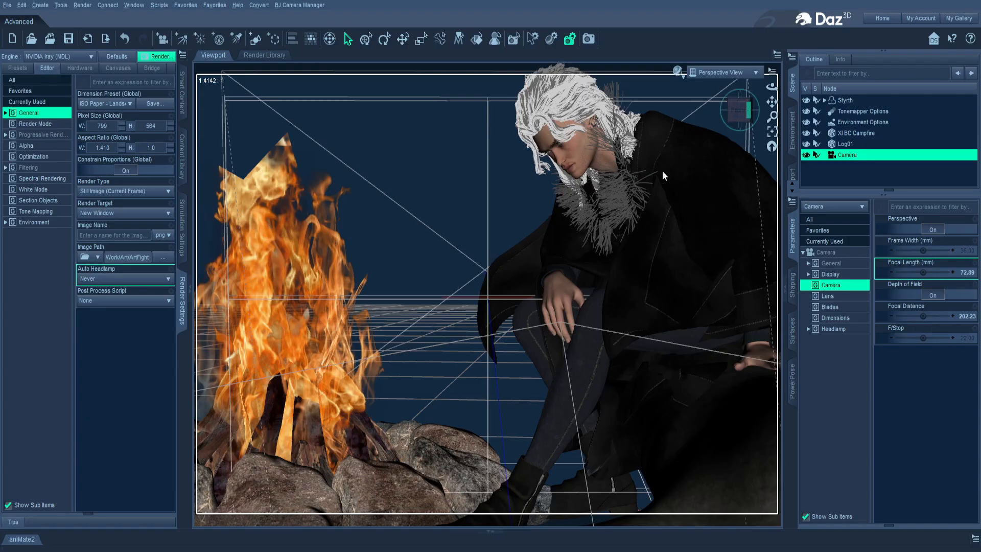
pyautogui.moveTo(739, 109); pyautogui.dragTo(718, 148)
pyautogui.click(699, 323)
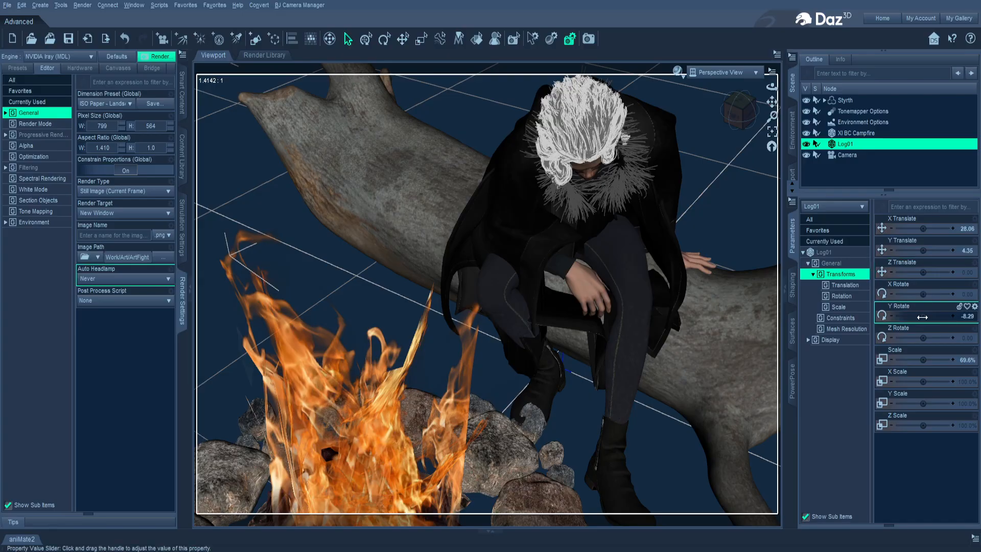
pyautogui.moveTo(922, 317); pyautogui.dragTo(942, 317)
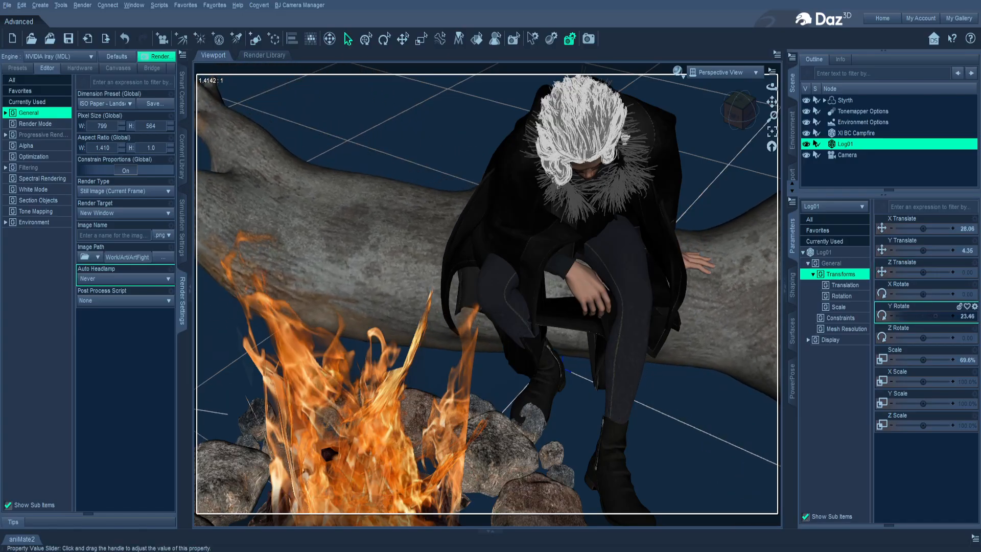
pyautogui.moveTo(924, 271); pyautogui.dragTo(911, 272)
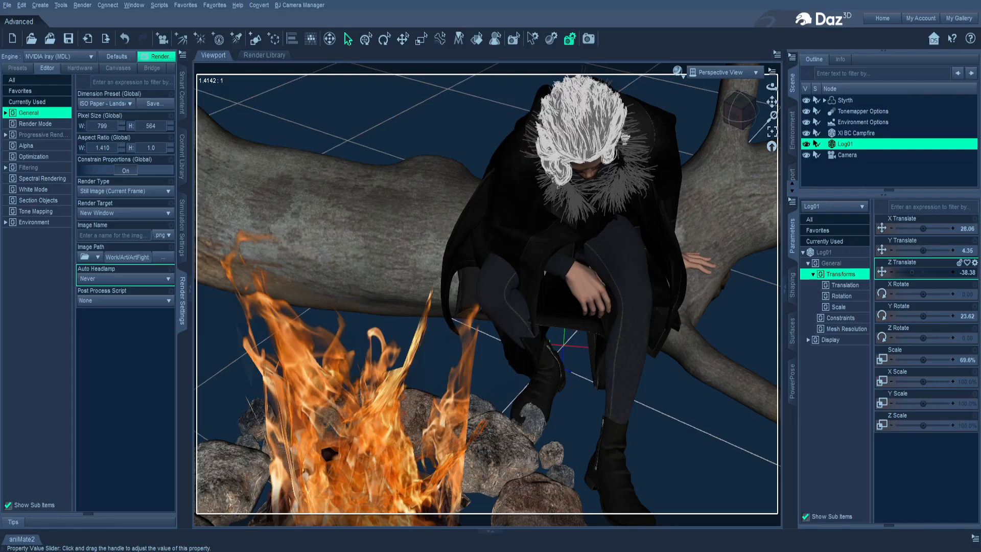
pyautogui.moveTo(923, 229); pyautogui.dragTo(916, 228)
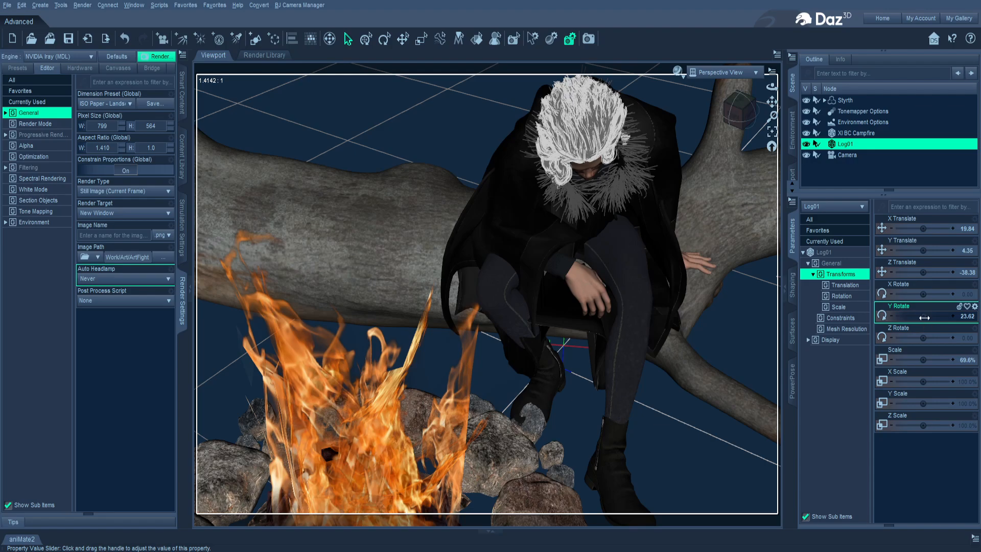
pyautogui.moveTo(923, 315); pyautogui.dragTo(926, 315)
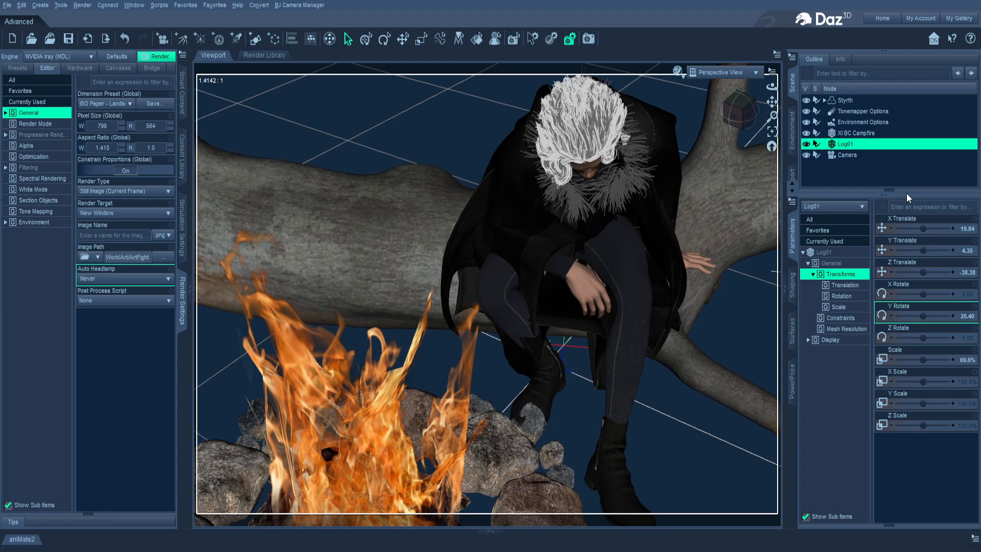
# - Move Styrth back toward the log with X Translate 10.56 and Z Translate -55.95
pyautogui.click(867, 100)
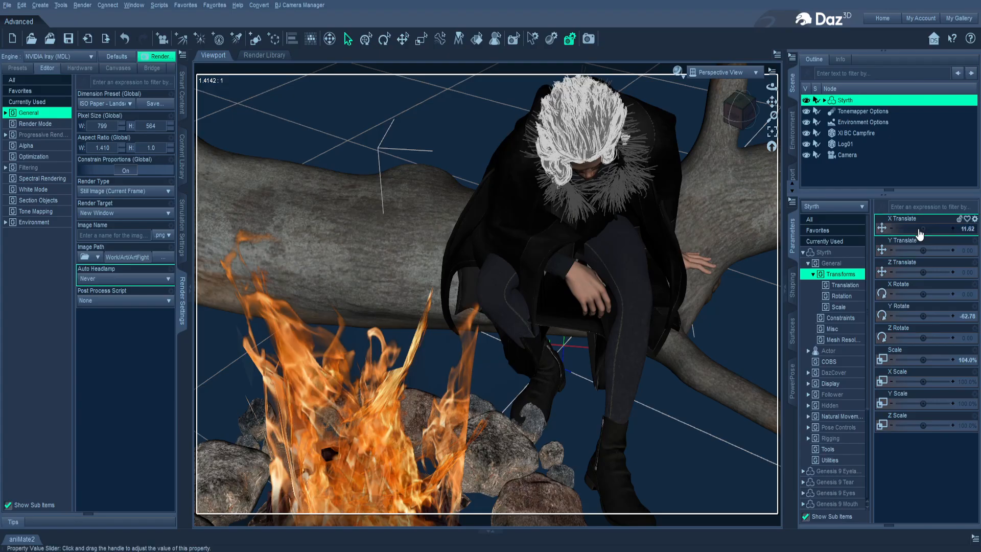
pyautogui.moveTo(916, 233); pyautogui.dragTo(896, 233)
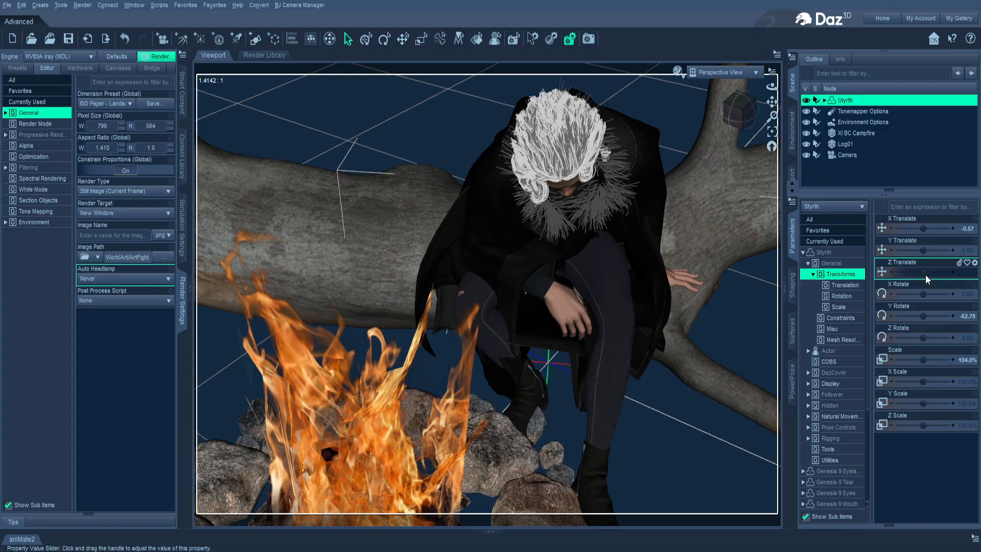
pyautogui.moveTo(923, 275); pyautogui.dragTo(886, 276)
pyautogui.moveTo(924, 229); pyautogui.dragTo(942, 229)
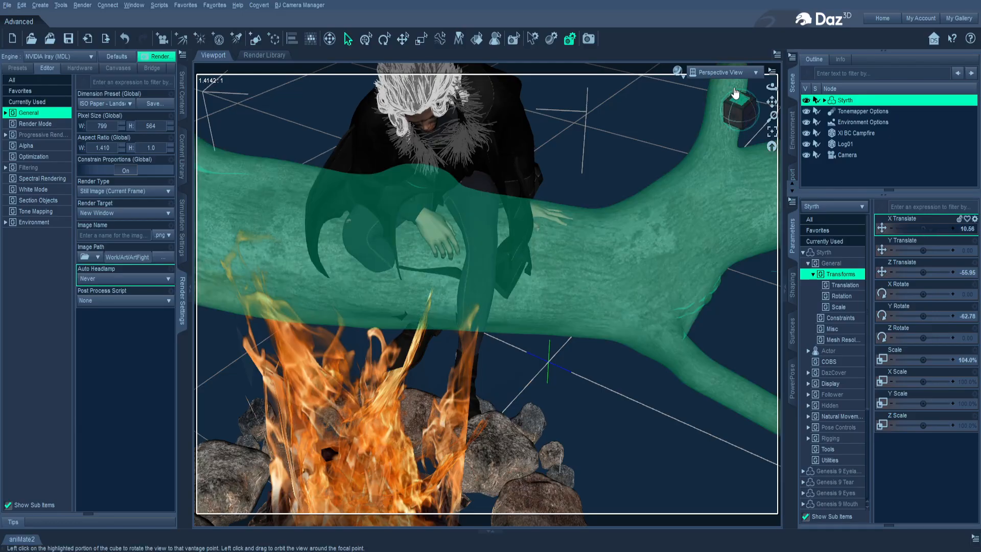
# - Switch to the Camera view and adjust the log to X Translate 0.29, Z Translate -38.08 and Y Rotate 40.07
pyautogui.click(722, 172)
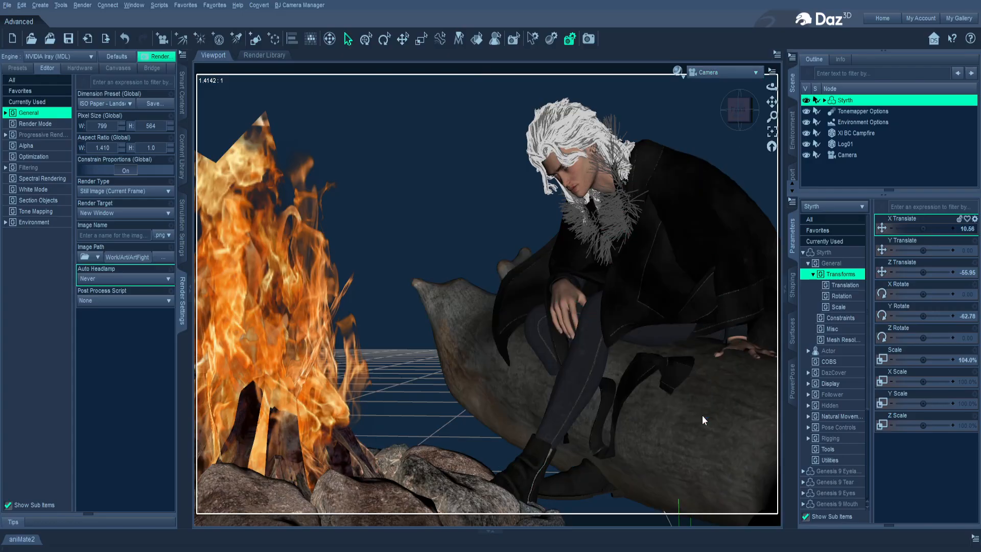
pyautogui.click(701, 414)
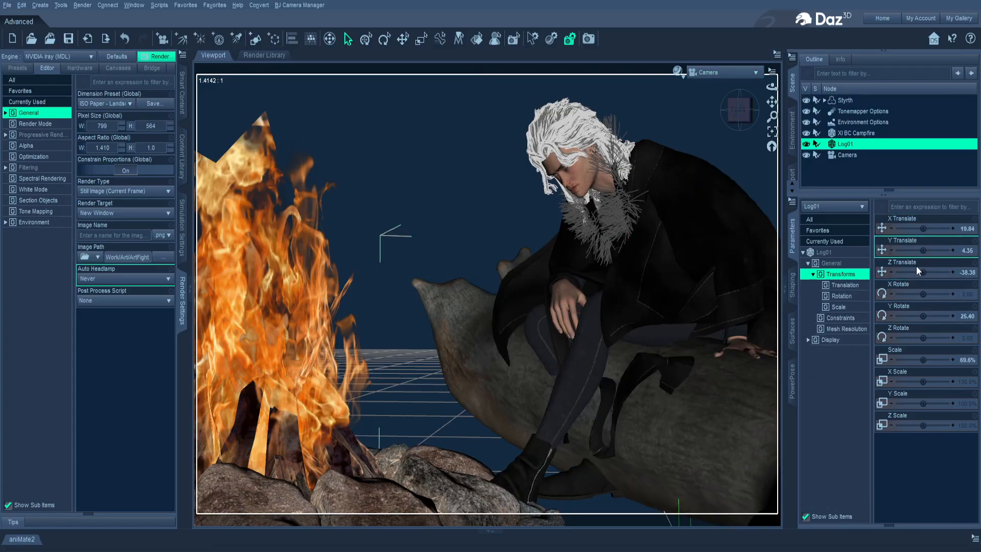
pyautogui.moveTo(922, 272); pyautogui.dragTo(922, 272)
pyautogui.moveTo(923, 229); pyautogui.dragTo(914, 228)
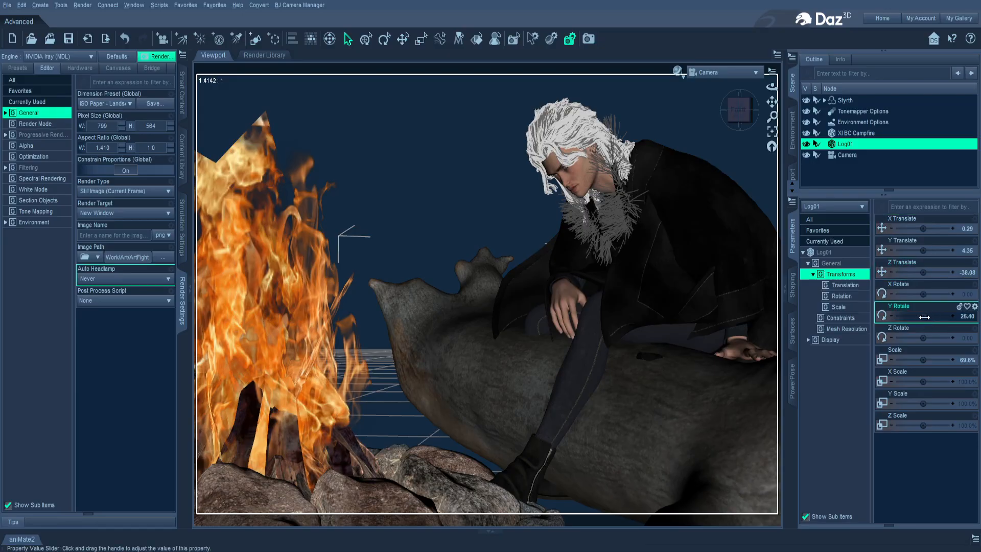
pyautogui.moveTo(925, 316); pyautogui.dragTo(930, 315)
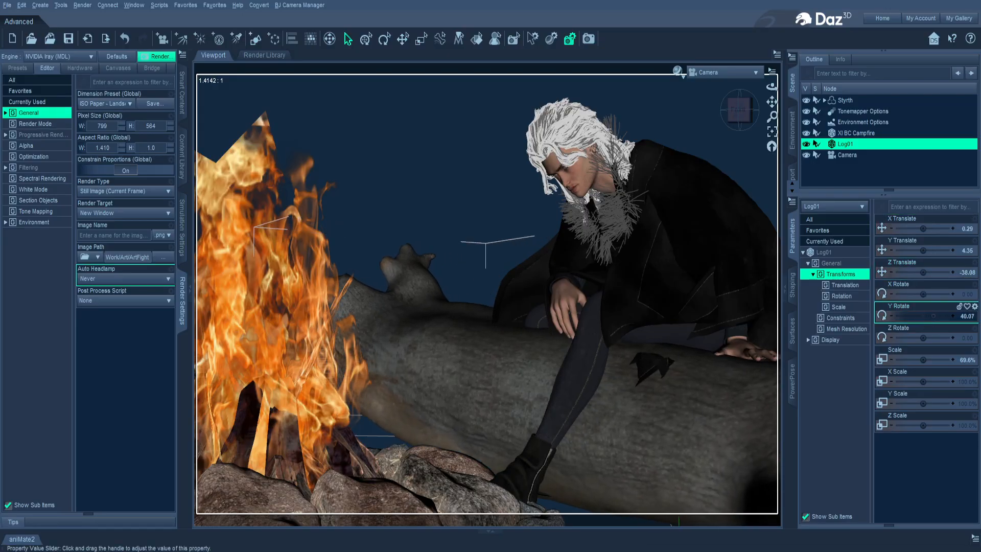
# - Move the log beneath the seated figure with X Translate 11.25 and Z Translate -66.32
pyautogui.moveTo(923, 228); pyautogui.dragTo(930, 228)
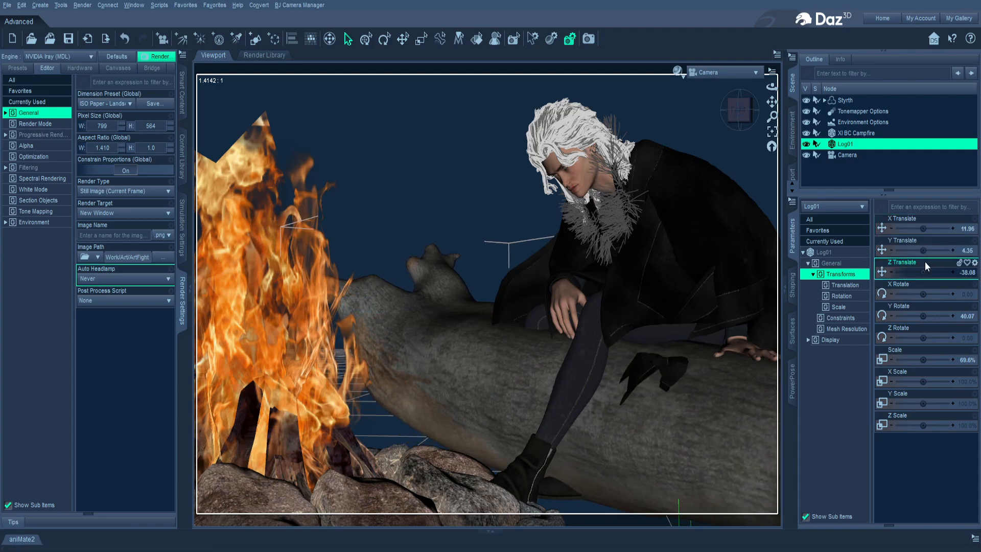
pyautogui.moveTo(927, 277); pyautogui.dragTo(923, 276)
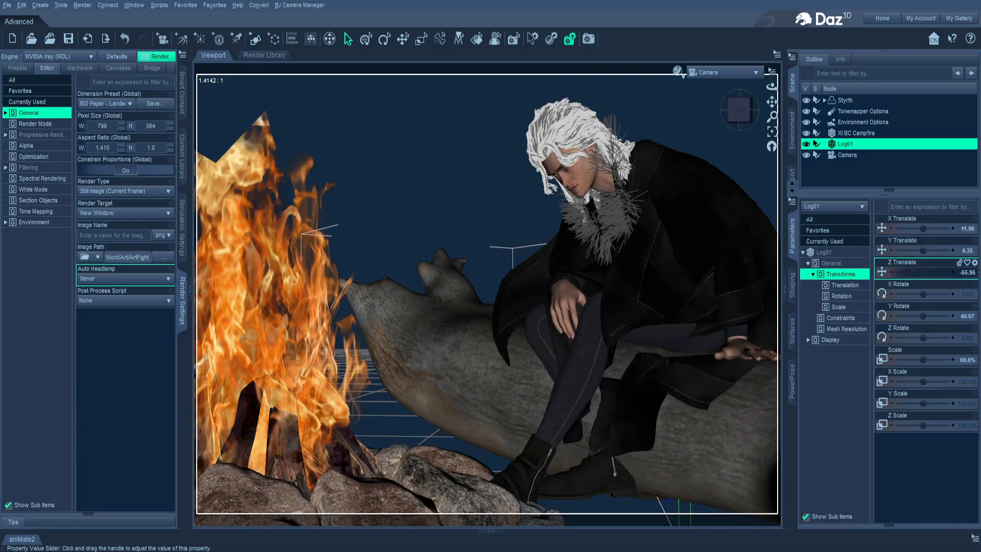
pyautogui.moveTo(923, 228); pyautogui.dragTo(922, 229)
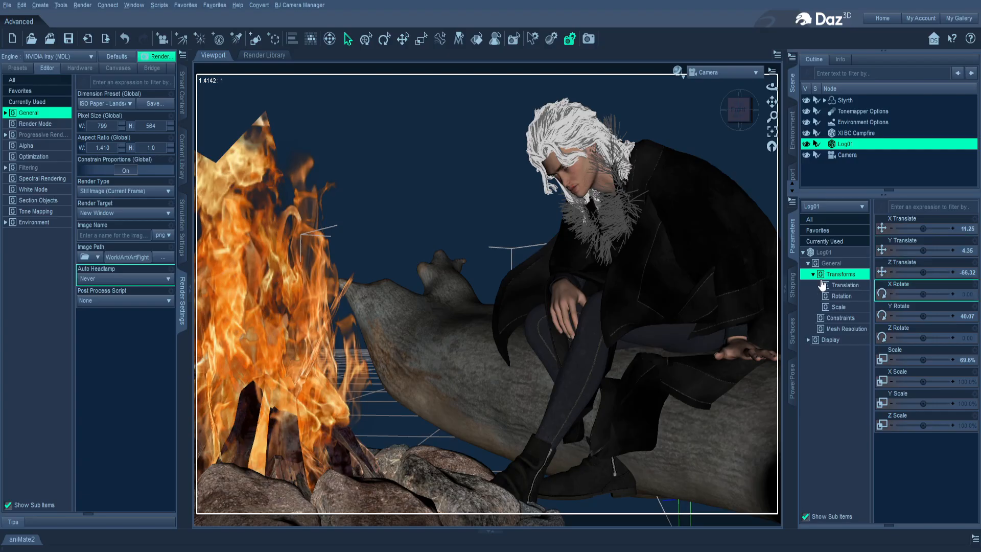
# - Turn Styrth to Y Rotate -32.19, move him to X Translate -29.63, and recentre the camera framing on him and the campfire
pyautogui.click(864, 100)
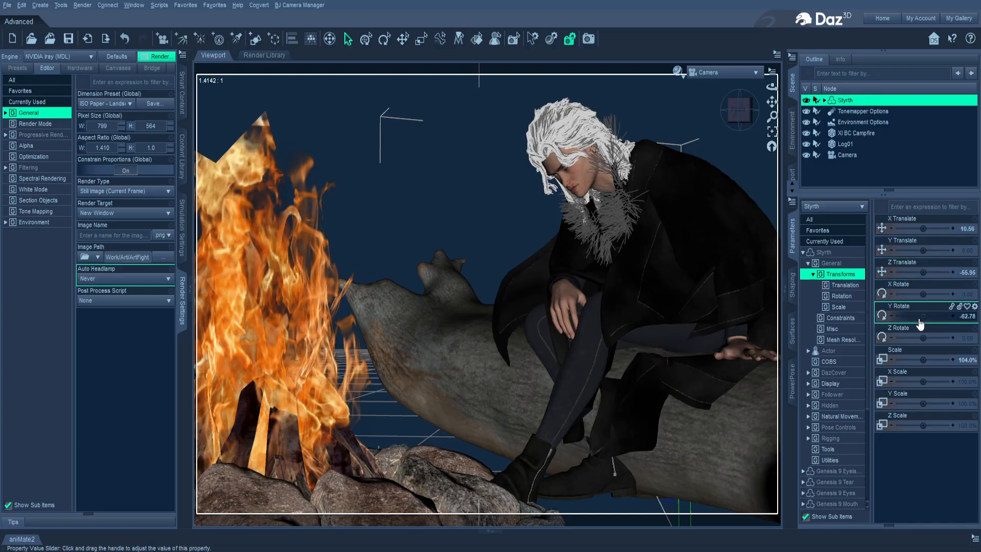
pyautogui.moveTo(923, 316); pyautogui.dragTo(937, 316)
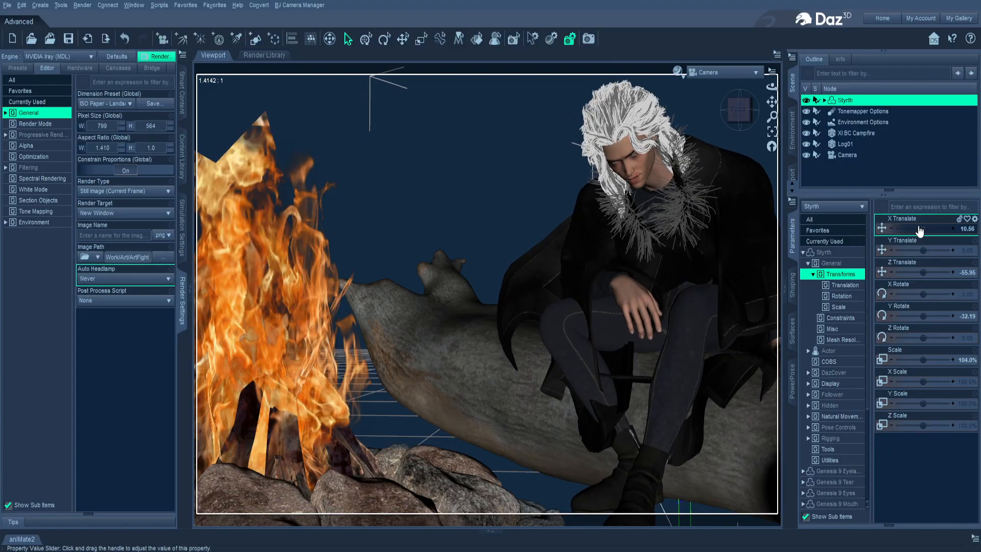
pyautogui.moveTo(923, 228); pyautogui.dragTo(909, 228)
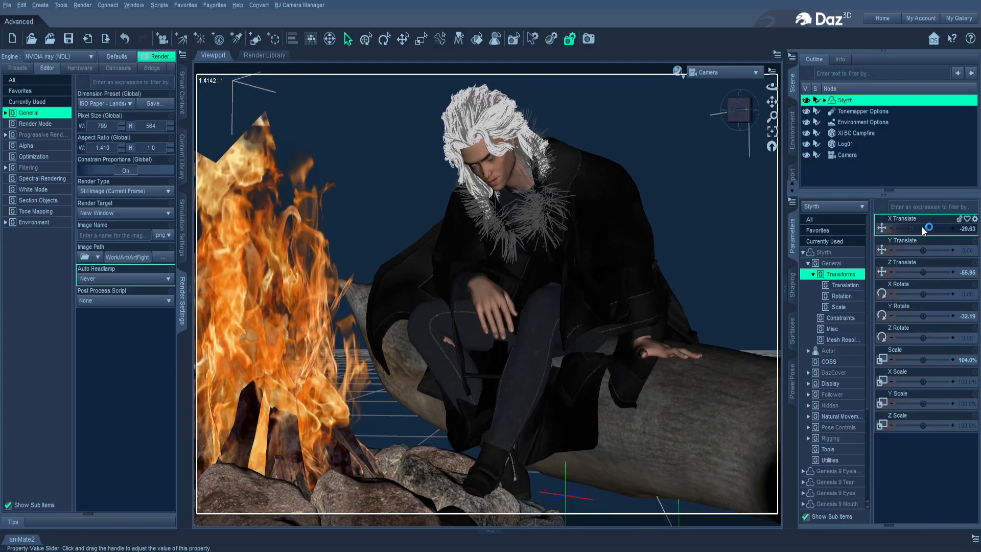
pyautogui.moveTo(772, 101); pyautogui.dragTo(817, 109)
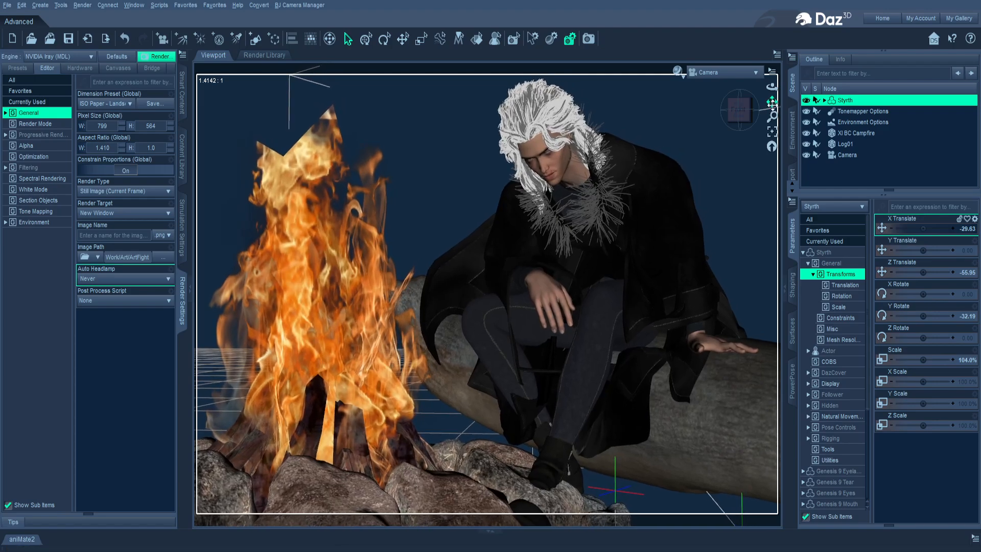
# - Set the Bend of Styrth's head to -27.41 and check the pose and seating from other angles
pyautogui.click(571, 138)
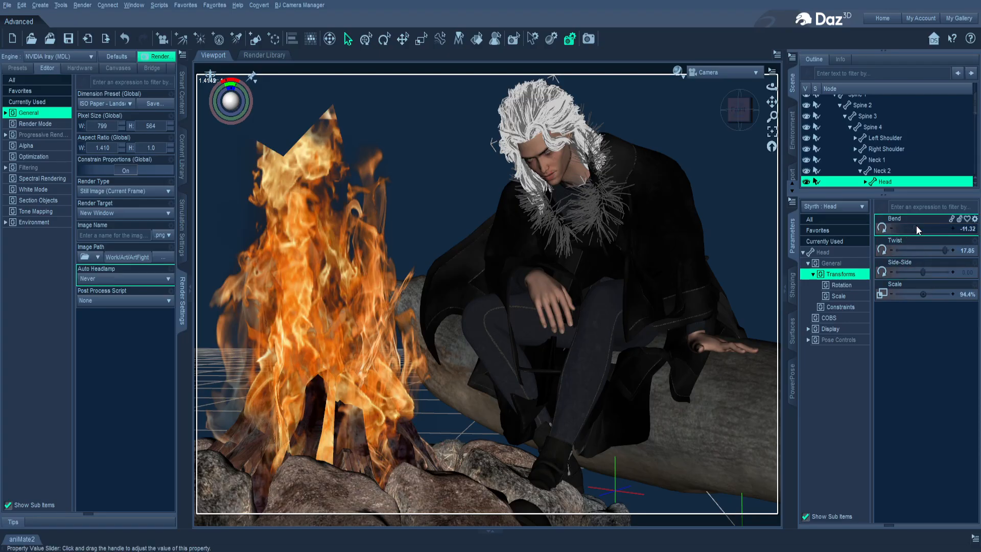
pyautogui.moveTo(915, 225); pyautogui.dragTo(898, 225)
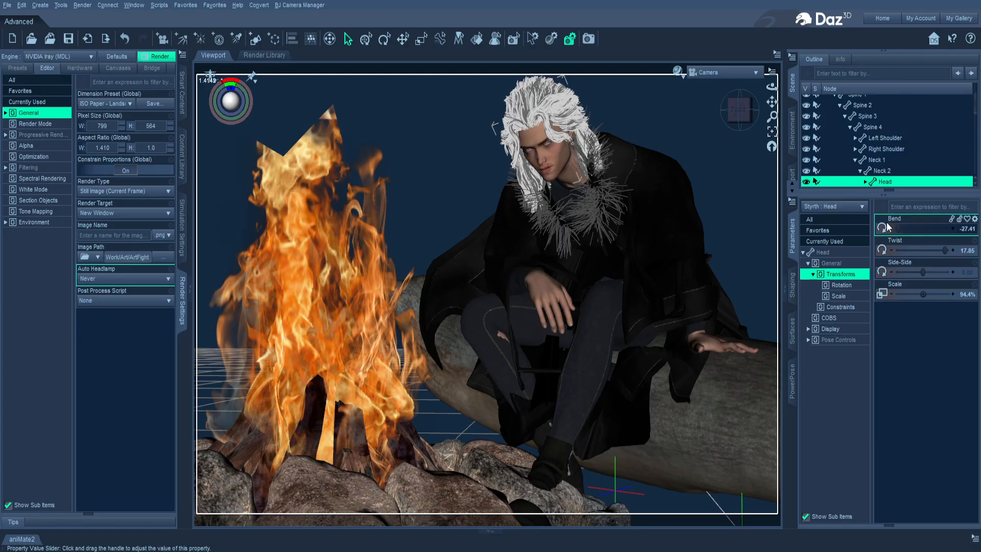
pyautogui.moveTo(740, 111); pyautogui.dragTo(767, 111)
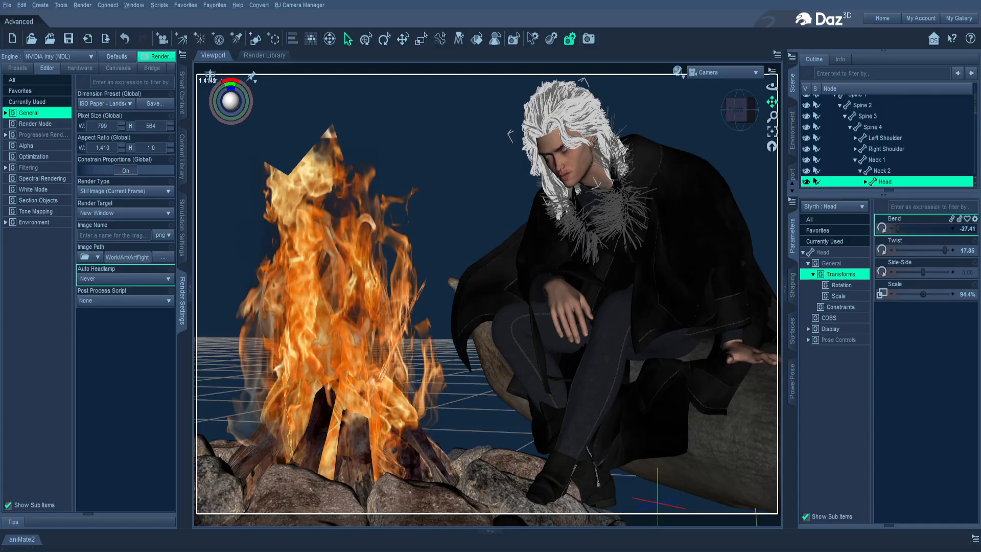
pyautogui.moveTo(772, 101); pyautogui.dragTo(768, 109)
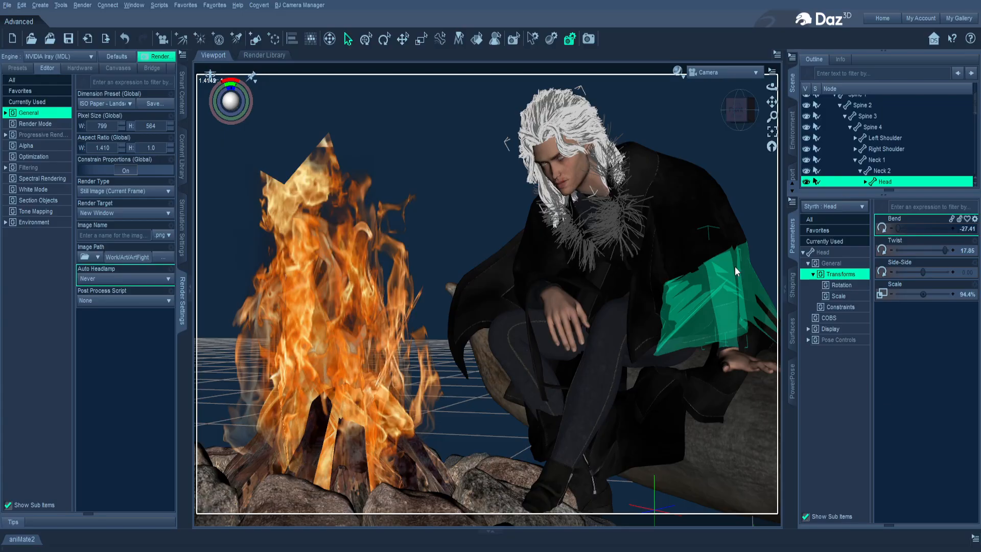
pyautogui.moveTo(739, 120); pyautogui.dragTo(569, 211)
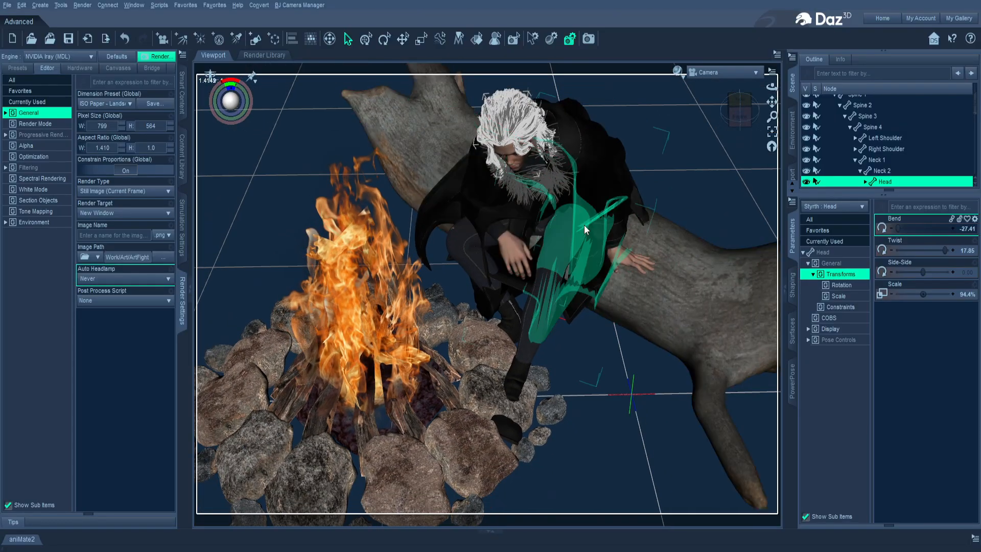
# - Select the whole Styrth figure and bring the camera back down to a closer, frontal view of him beside the campfire
pyautogui.click(583, 225)
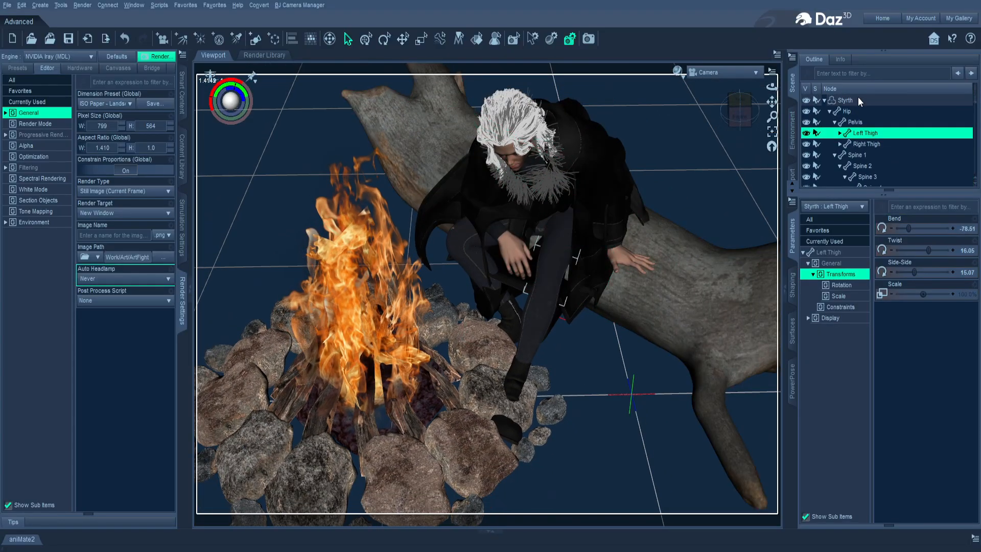
pyautogui.click(824, 101)
pyautogui.click(846, 100)
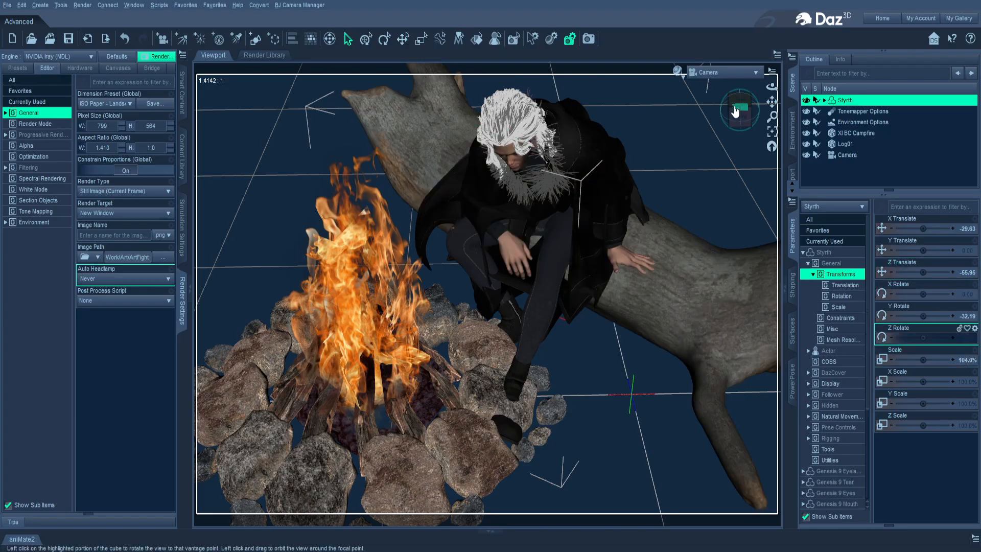
pyautogui.moveTo(735, 105); pyautogui.dragTo(642, 206)
pyautogui.scroll(6, 641, 202)
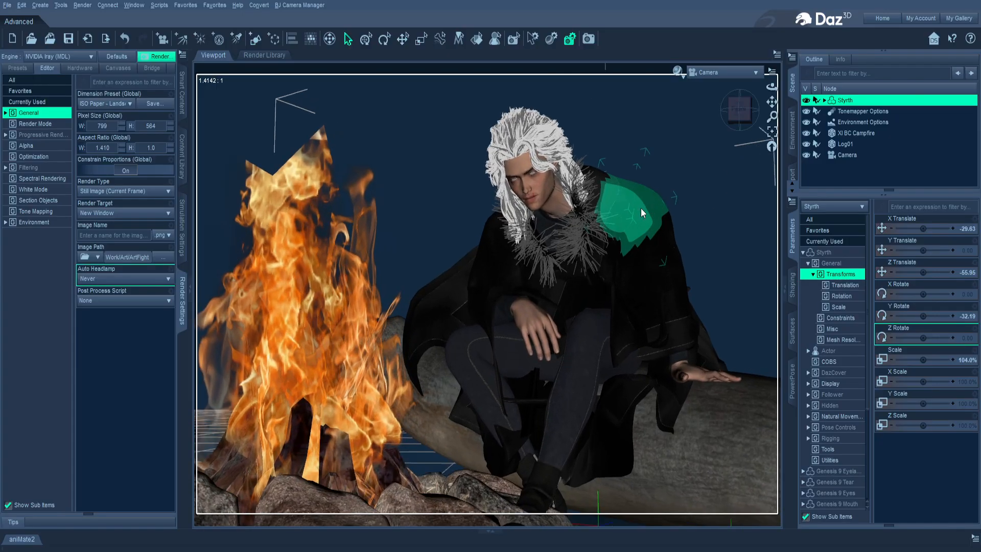
pyautogui.scroll(3, 641, 207)
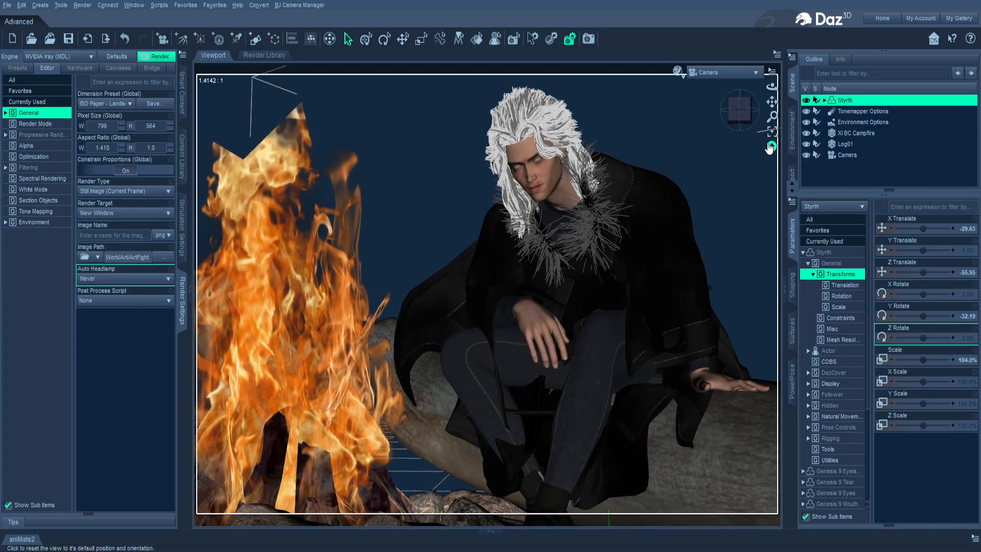
# - Refine the camera to a low, tight framing of Styrth with the campfire beside him and render a test image
pyautogui.moveTo(772, 104); pyautogui.dragTo(799, 66)
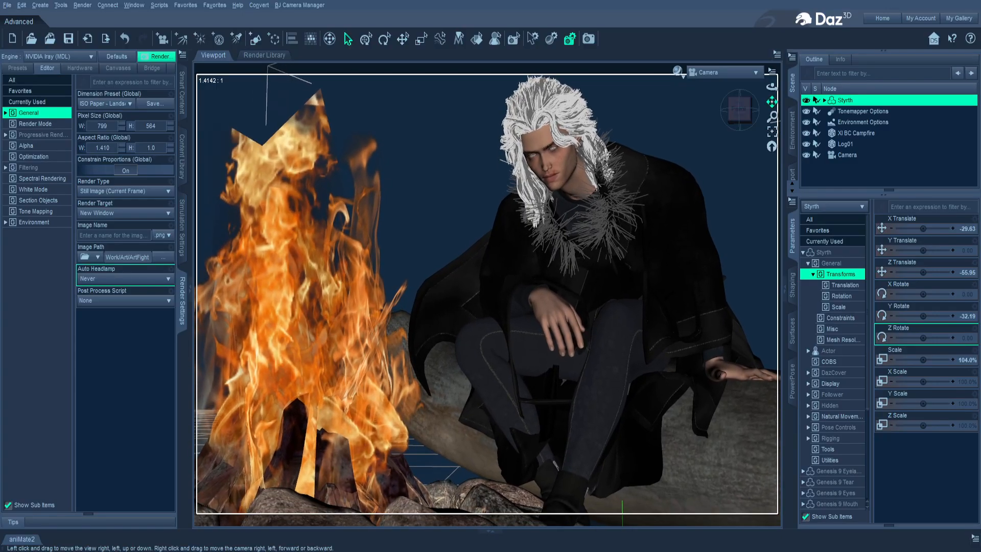
pyautogui.scroll(1, 680, 148)
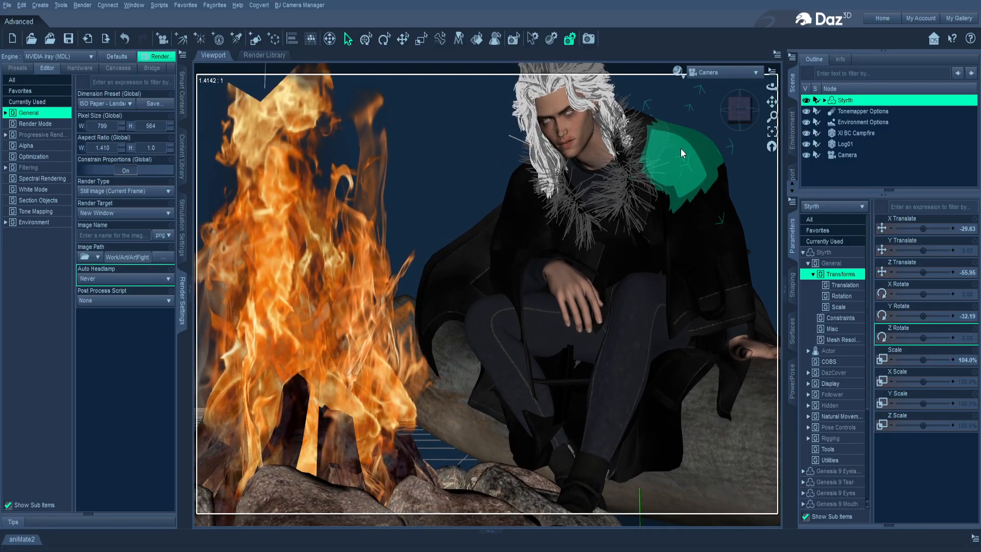
pyautogui.moveTo(739, 117); pyautogui.dragTo(791, 106)
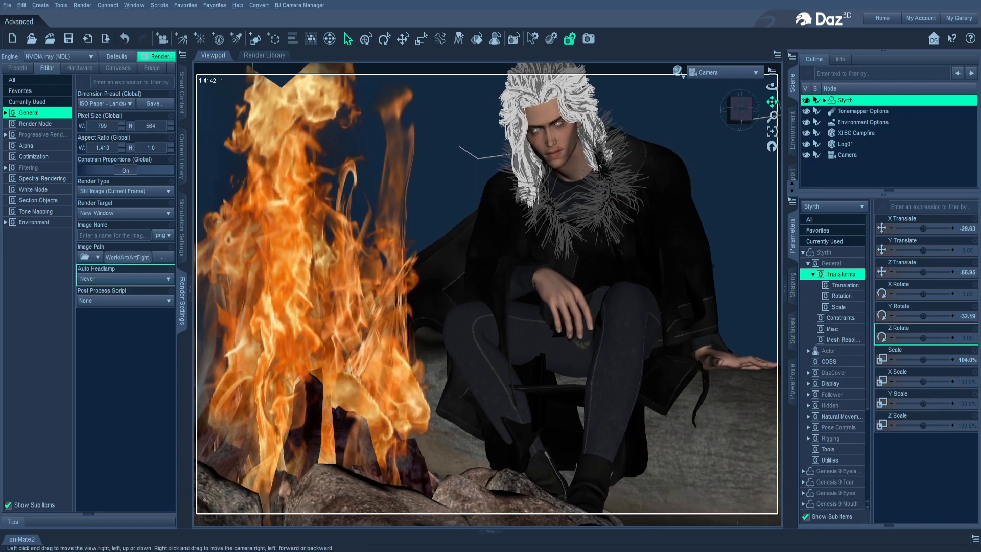
pyautogui.moveTo(772, 102); pyautogui.dragTo(775, 156)
pyautogui.moveTo(772, 102); pyautogui.dragTo(773, 102)
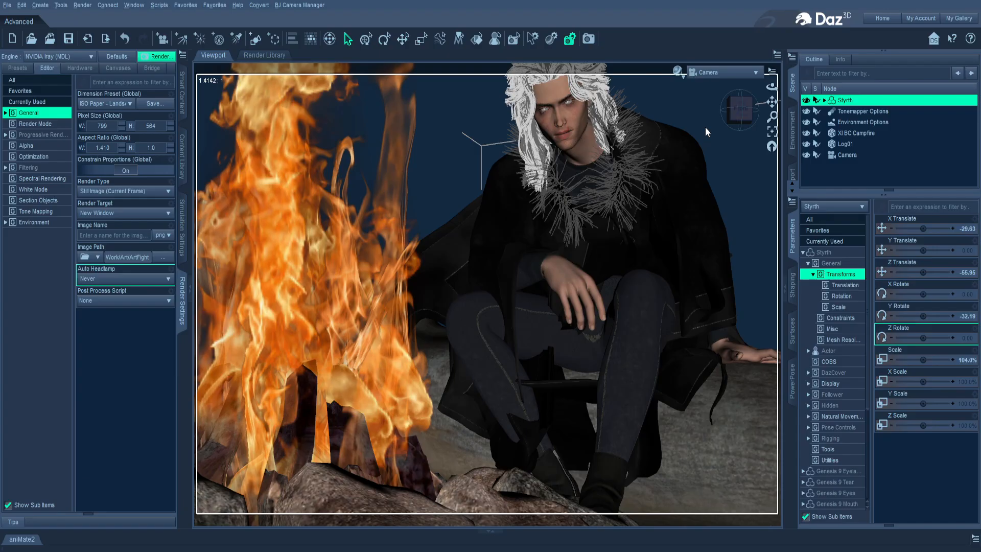
pyautogui.click(588, 44)
# - Switch to the Perspective View and set the scene camera's Focal Distance to 199.13 so its focus falls on Styrth
pyautogui.click(721, 73)
pyautogui.click(718, 86)
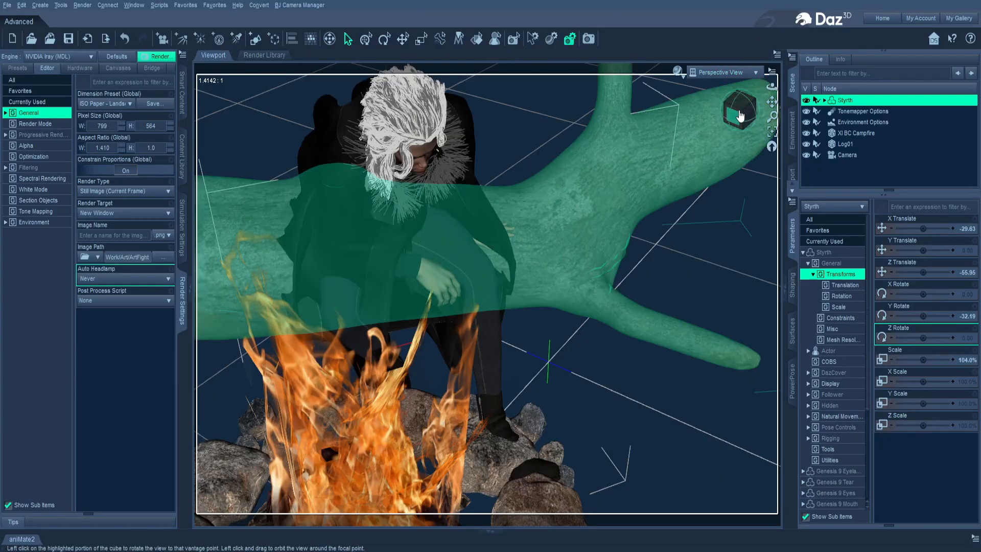
pyautogui.click(741, 116)
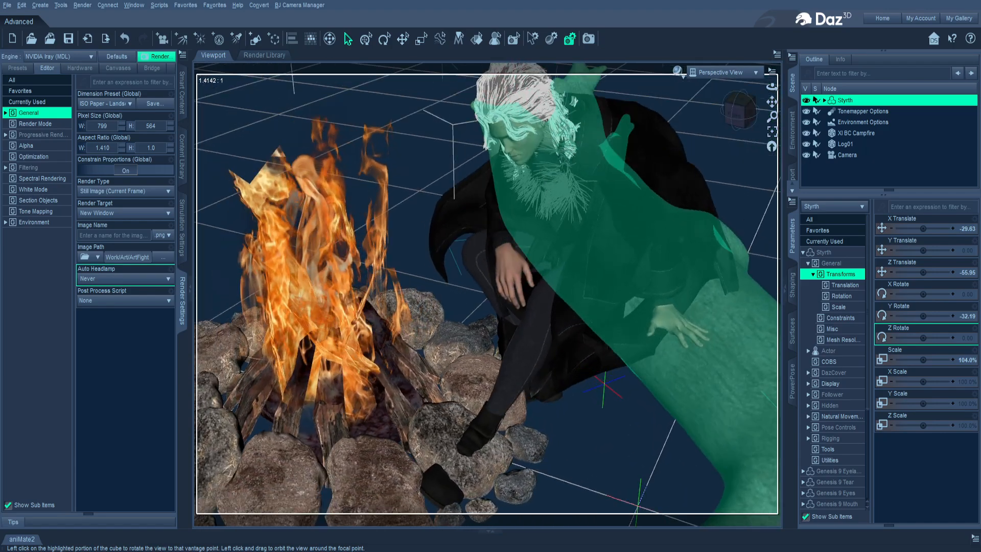
pyautogui.moveTo(740, 117)
pyautogui.mouseDown()
pyautogui.moveTo(743, 95)
pyautogui.moveTo(740, 109)
pyautogui.mouseUp()
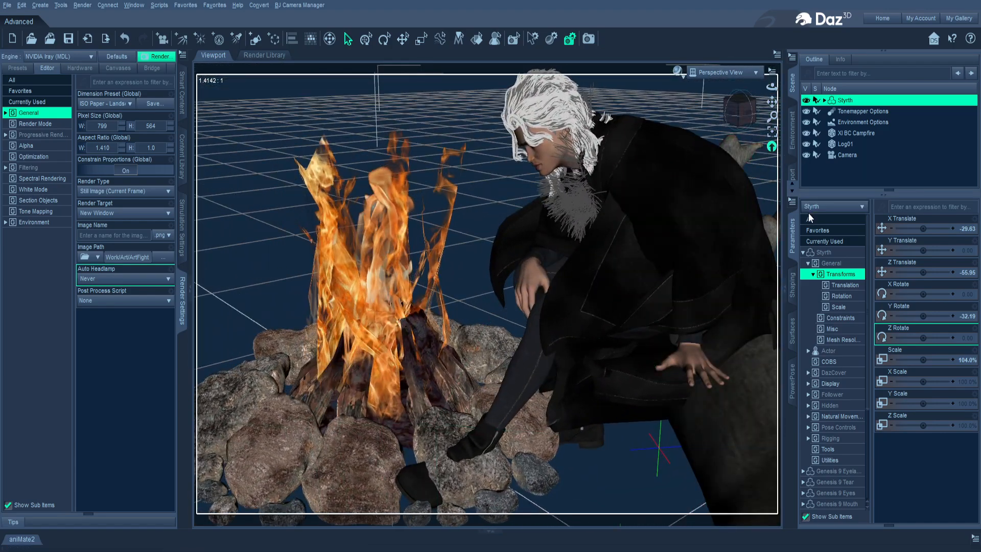
pyautogui.click(870, 157)
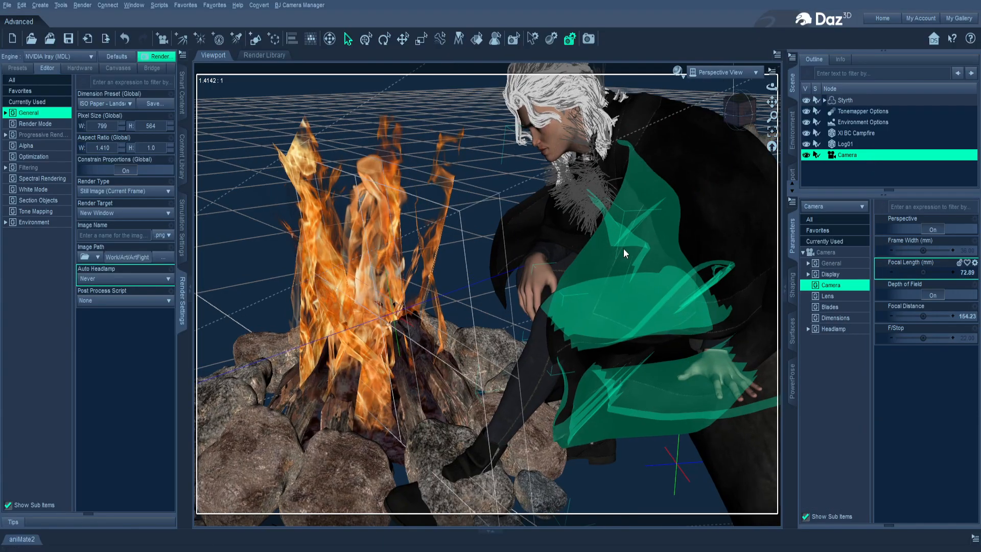
pyautogui.scroll(-1, 628, 253)
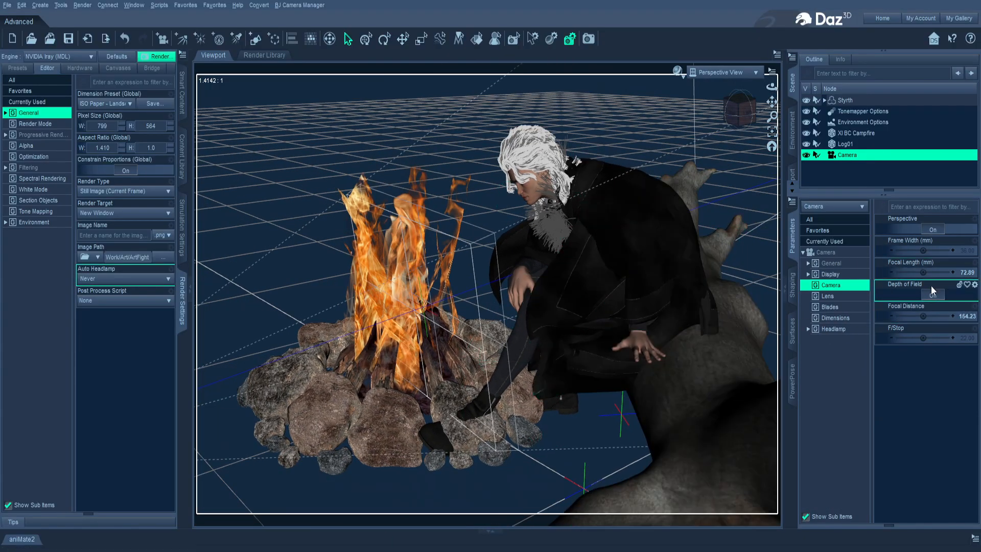
pyautogui.moveTo(921, 317); pyautogui.dragTo(935, 317)
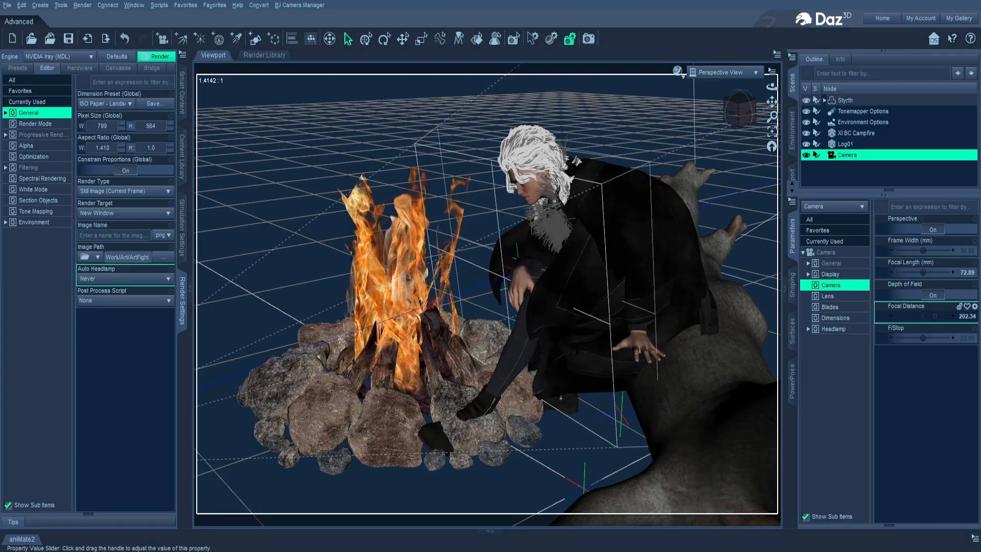
pyautogui.moveTo(747, 110); pyautogui.dragTo(732, 117)
pyautogui.moveTo(924, 317); pyautogui.dragTo(918, 316)
# - Set the camera's Focal Length to 65.14 mm and render a test image through the Camera view
pyautogui.moveTo(923, 272); pyautogui.dragTo(917, 272)
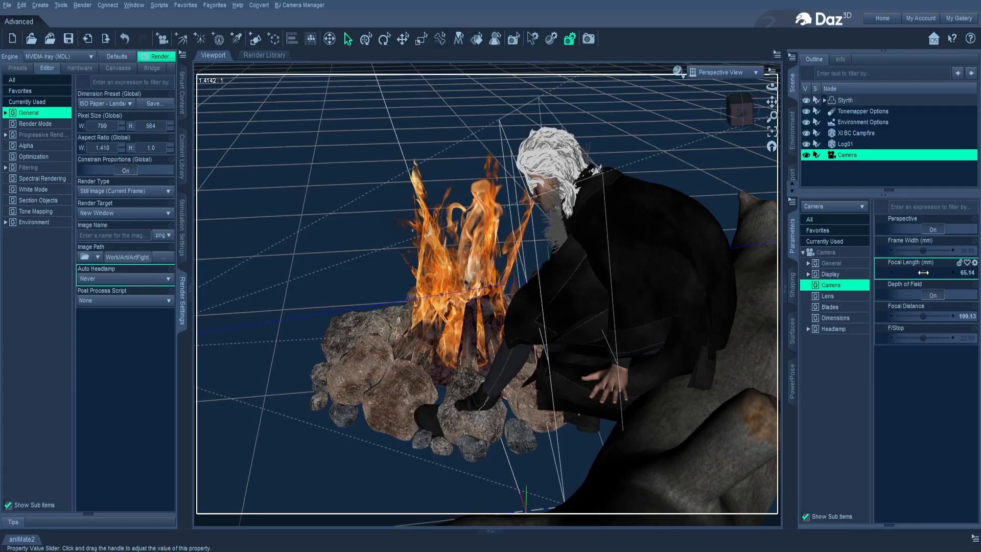
pyautogui.click(702, 171)
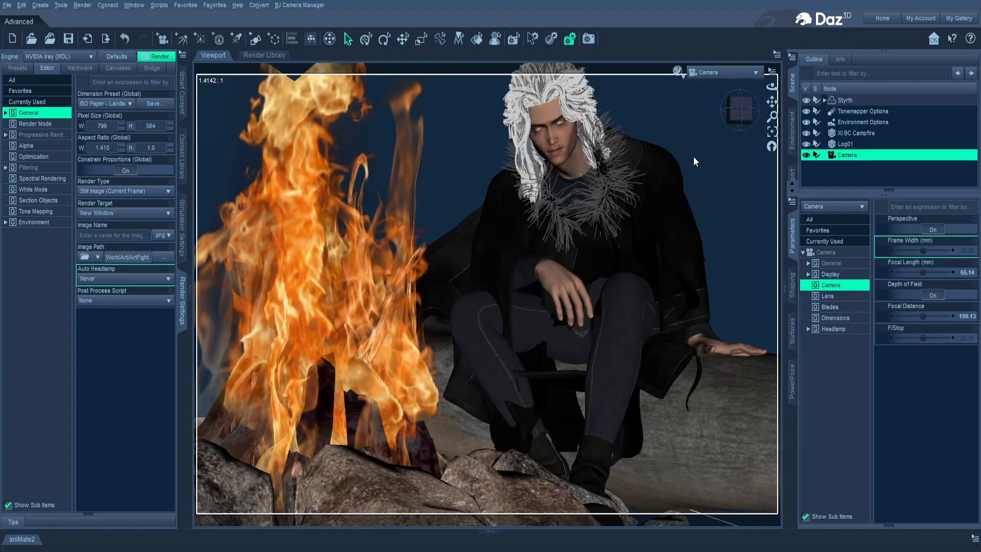
pyautogui.click(591, 45)
# - Move the camera in closer and reposition Styrth at X Translate -43.78 and Z Translate -60.48
pyautogui.scroll(2, 637, 358)
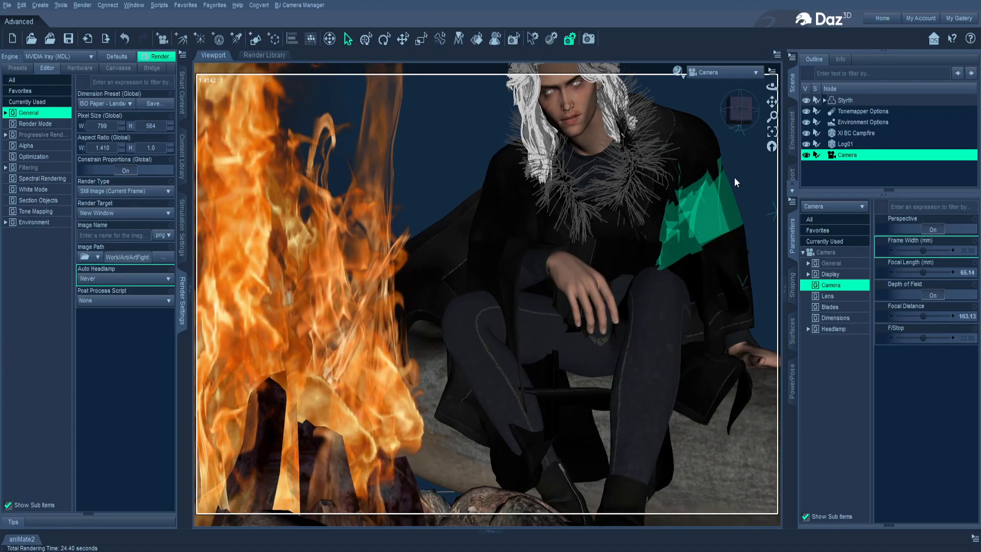
pyautogui.moveTo(771, 101); pyautogui.dragTo(772, 74)
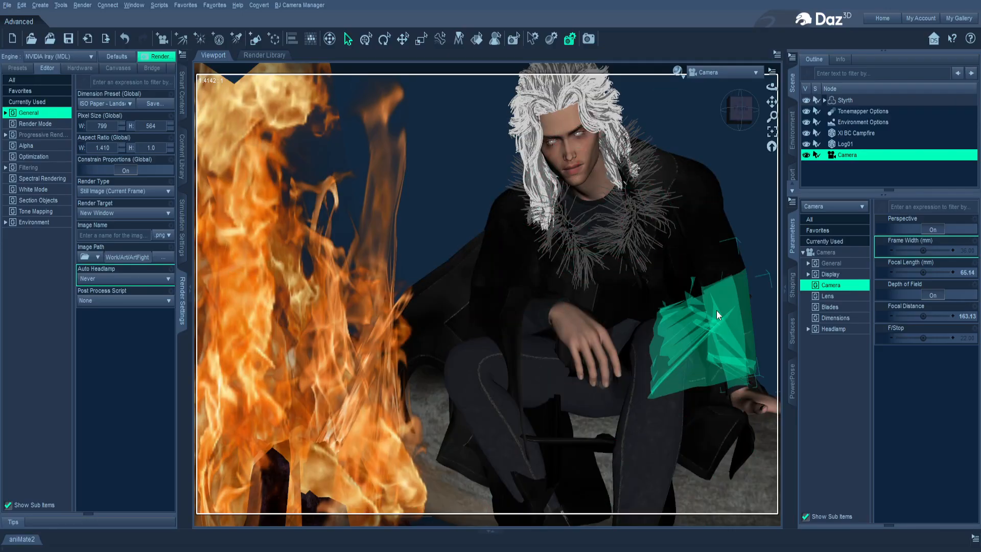
pyautogui.click(866, 99)
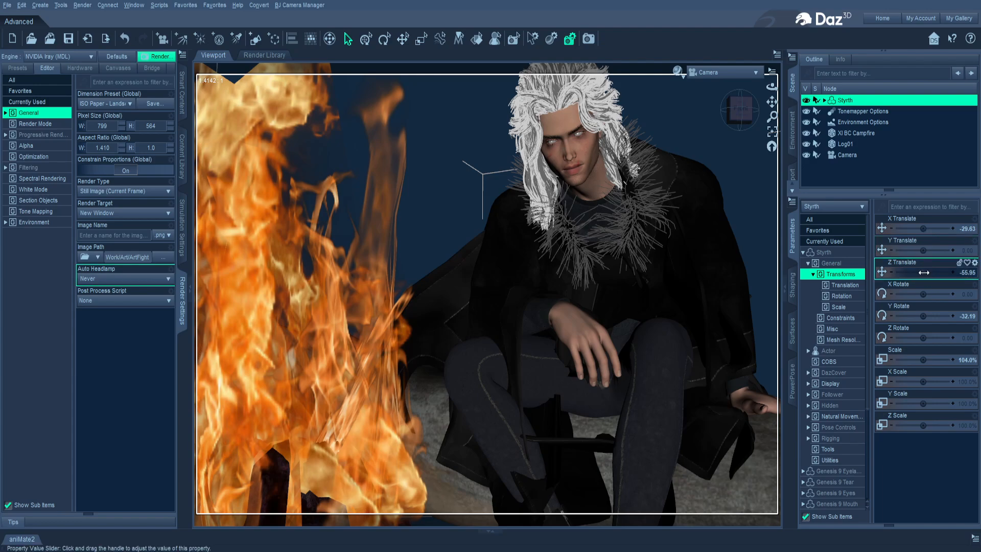
pyautogui.moveTo(924, 272); pyautogui.dragTo(934, 273)
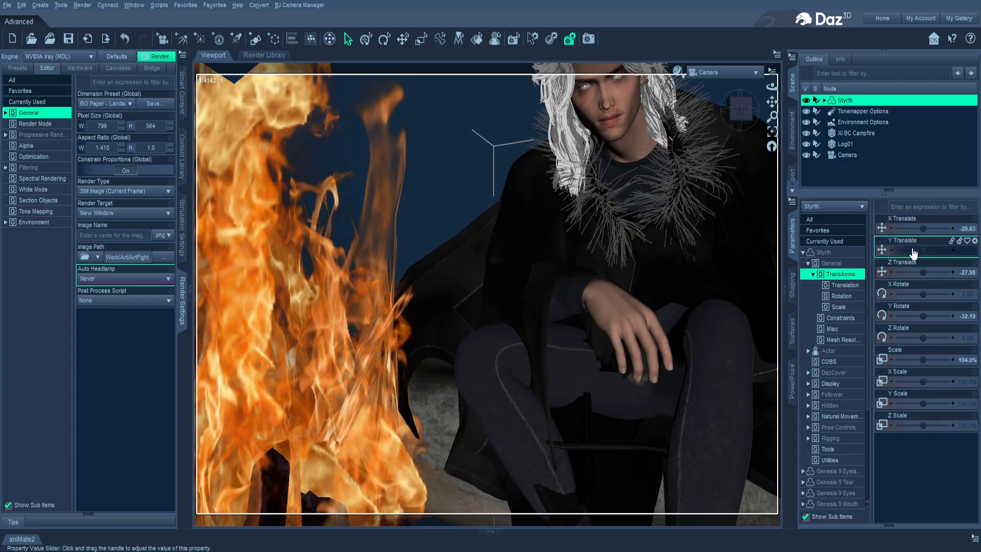
pyautogui.moveTo(923, 228); pyautogui.dragTo(911, 228)
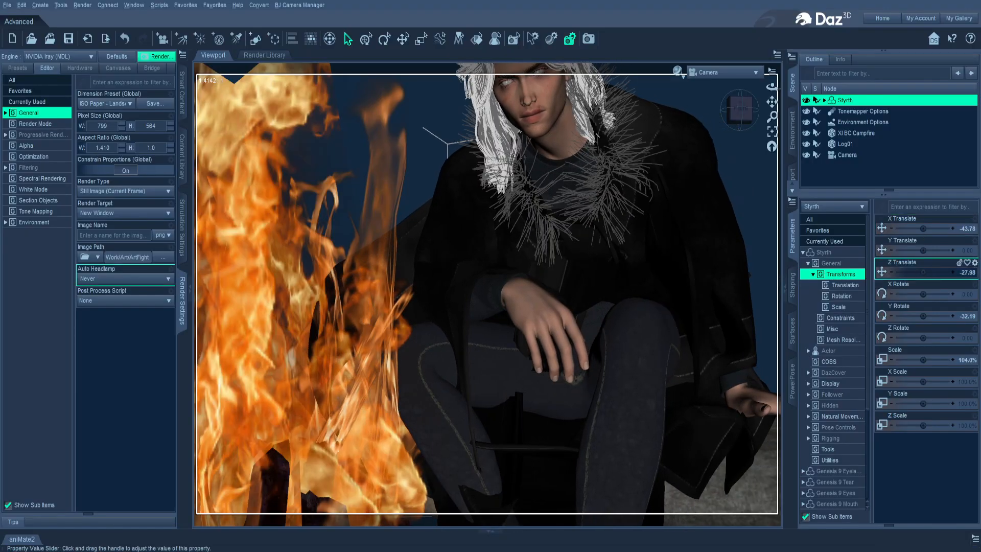
pyautogui.moveTo(923, 272); pyautogui.dragTo(908, 272)
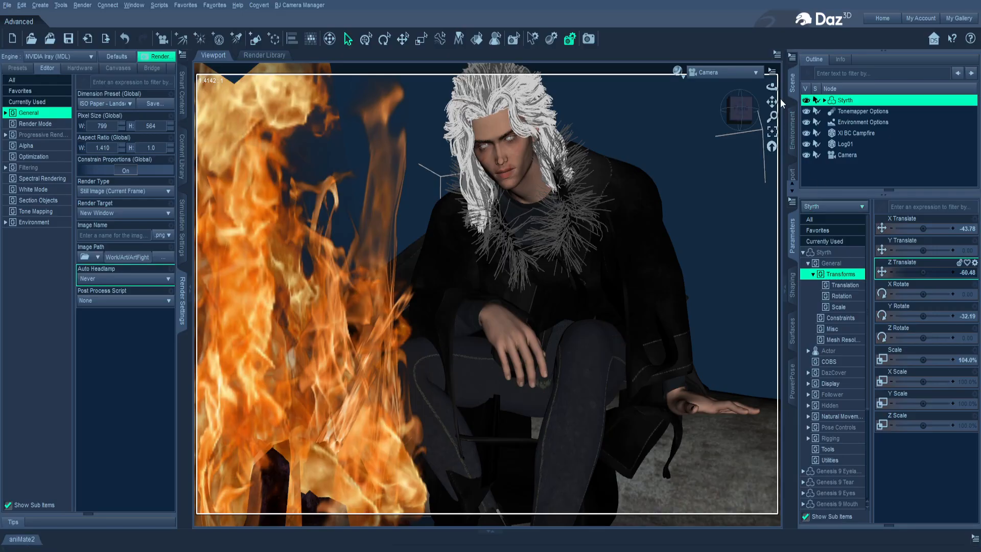
# - Reframe the camera so the flames fill the foreground and slightly overlap Styrth, and render another test image
pyautogui.moveTo(772, 101); pyautogui.dragTo(811, 107)
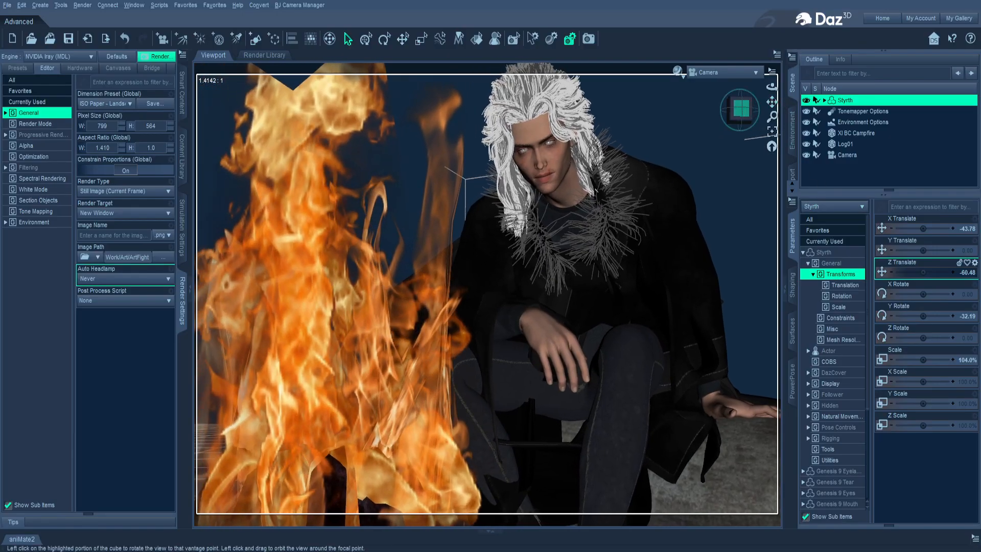
pyautogui.moveTo(741, 108); pyautogui.dragTo(727, 156)
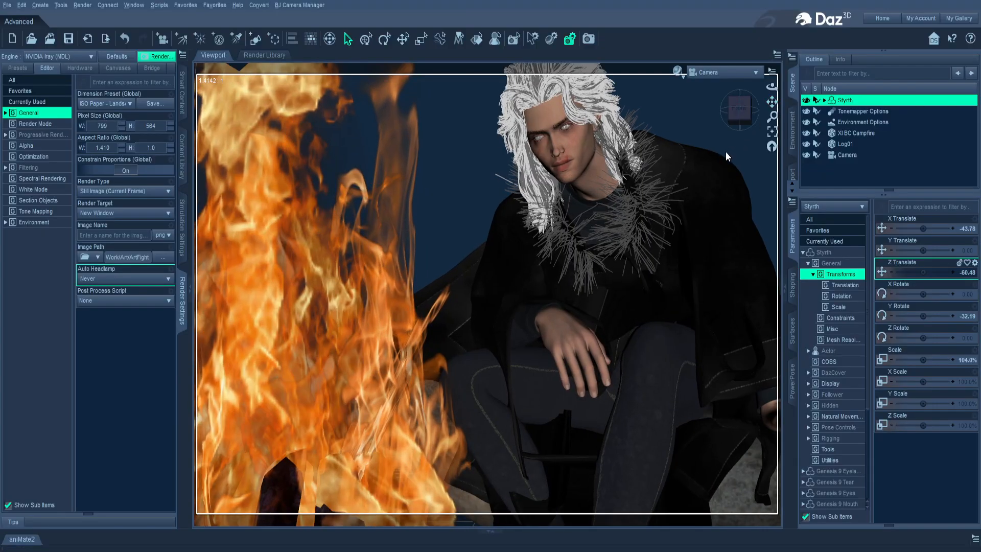
pyautogui.moveTo(772, 102)
pyautogui.mouseDown()
pyautogui.moveTo(773, 126)
pyautogui.moveTo(773, 112)
pyautogui.mouseUp()
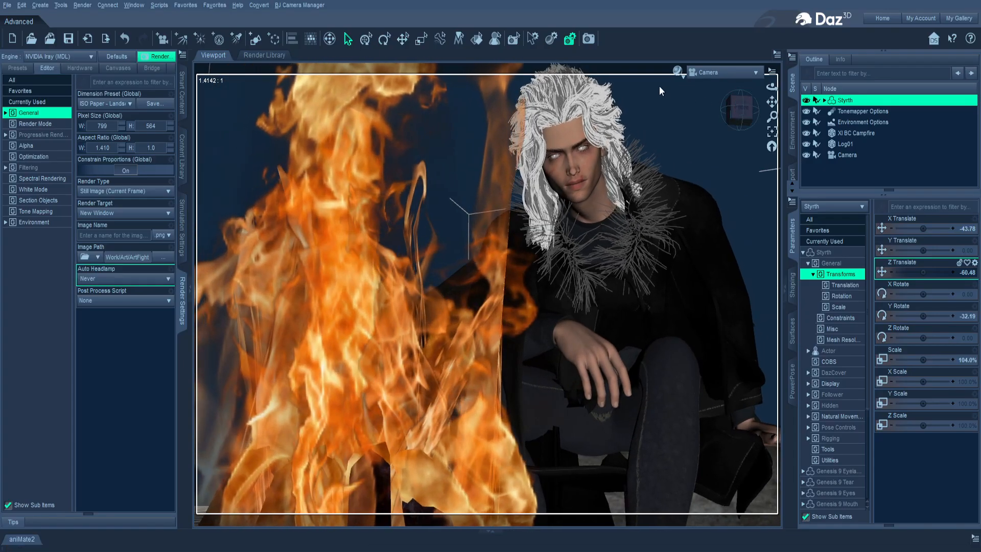
pyautogui.click(590, 41)
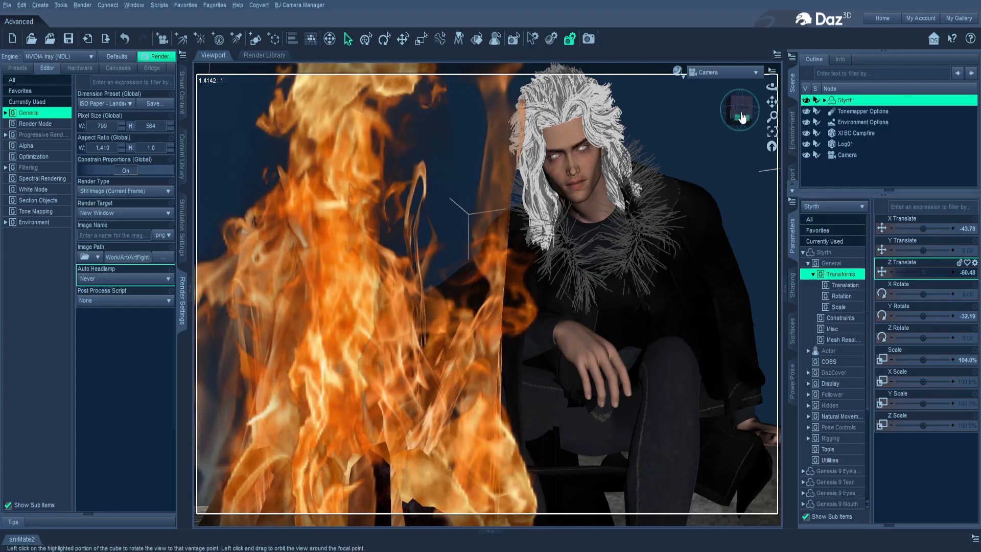
# - Orbit and shift the camera so the campfire and the seated Styrth sit side by side in frame, and render a test image
pyautogui.moveTo(742, 117); pyautogui.dragTo(693, 162)
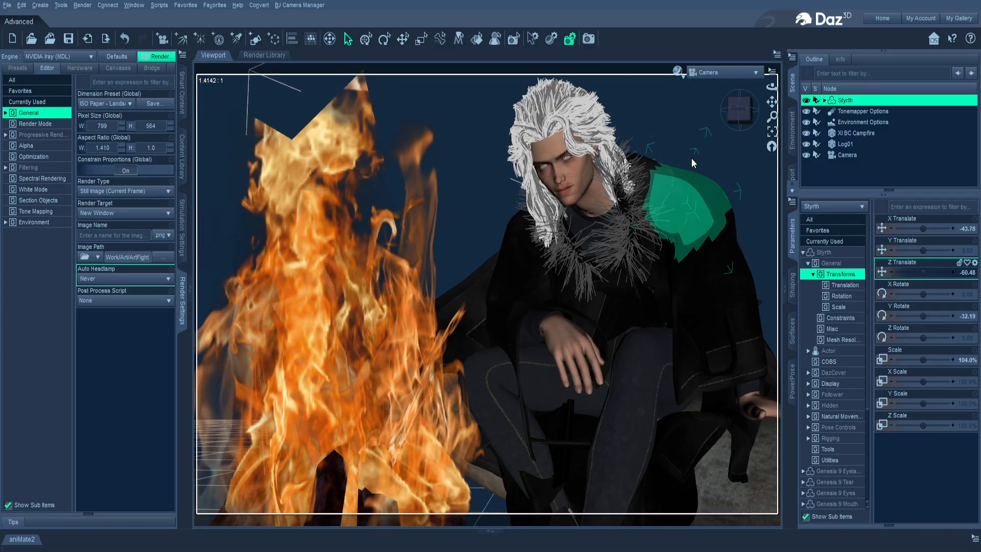
pyautogui.moveTo(772, 102)
pyautogui.mouseDown()
pyautogui.moveTo(769, 112)
pyautogui.moveTo(757, 107)
pyautogui.moveTo(783, 99)
pyautogui.moveTo(772, 102)
pyautogui.mouseUp()
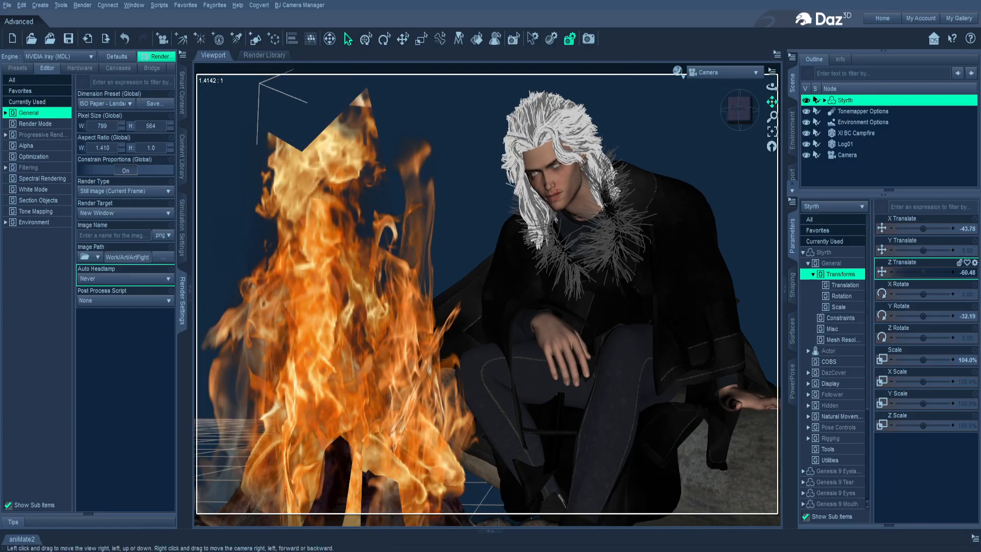
pyautogui.moveTo(772, 101); pyautogui.dragTo(786, 95)
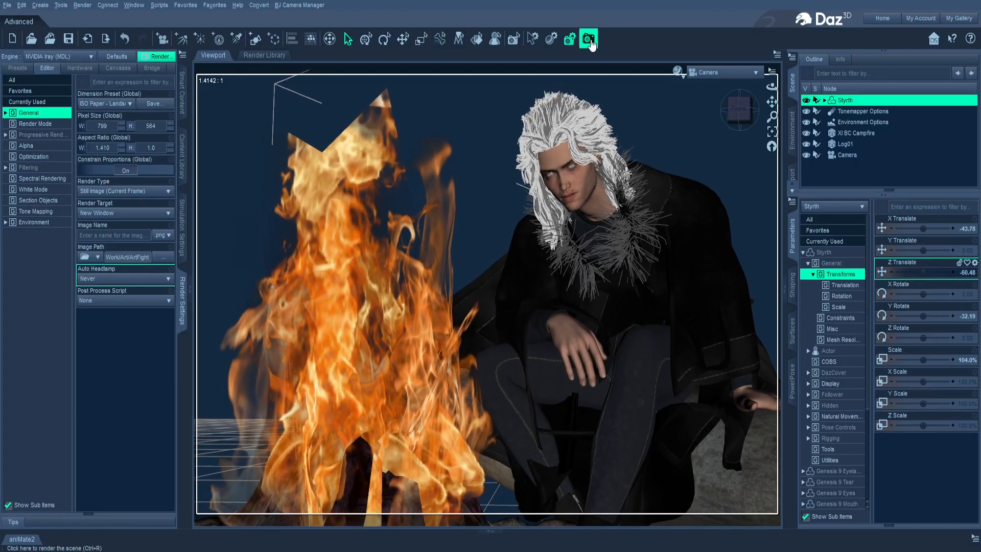
pyautogui.click(591, 42)
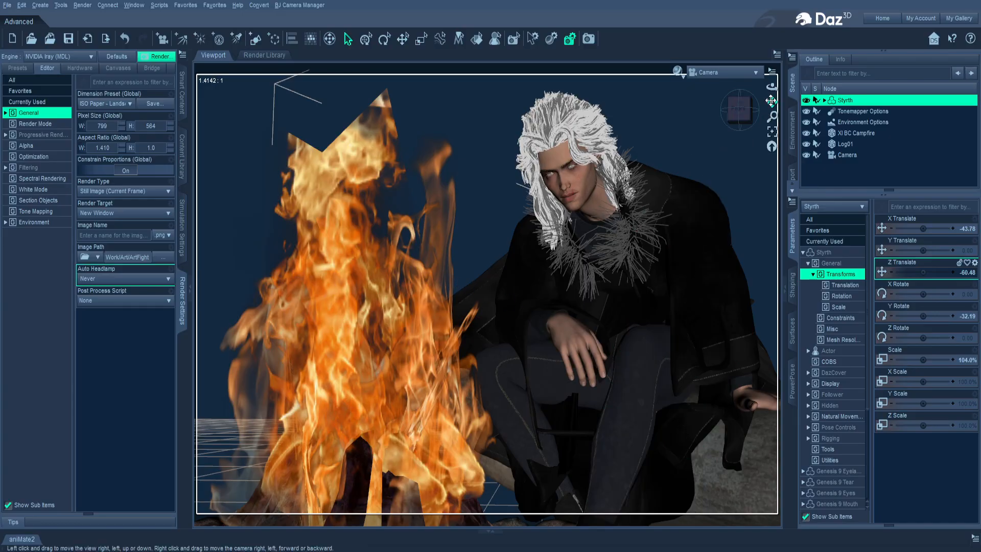
# - Move the camera closer so the flames fill the left edge of the shot beside Styrth, and close the finished test render
pyautogui.moveTo(770, 101); pyautogui.dragTo(771, 96)
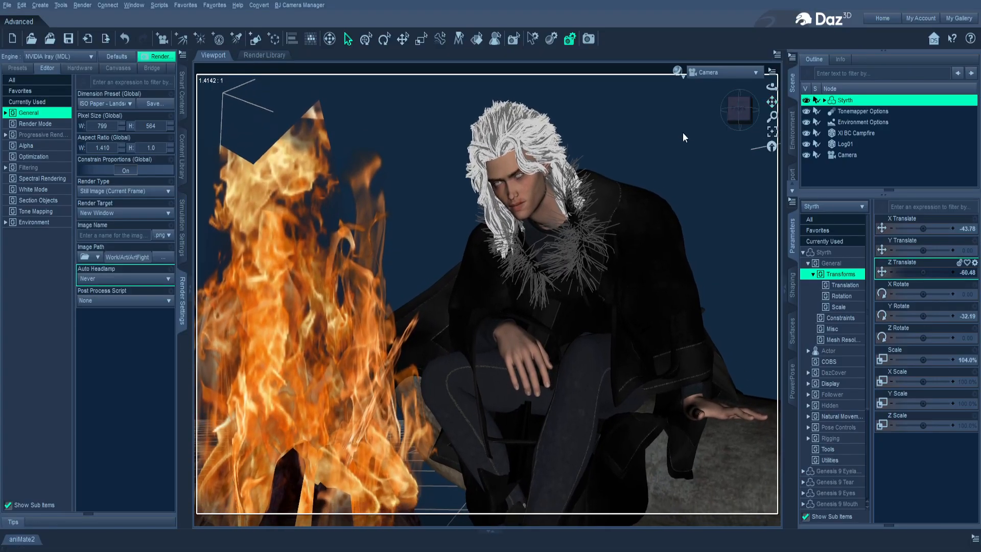
pyautogui.scroll(2, 682, 133)
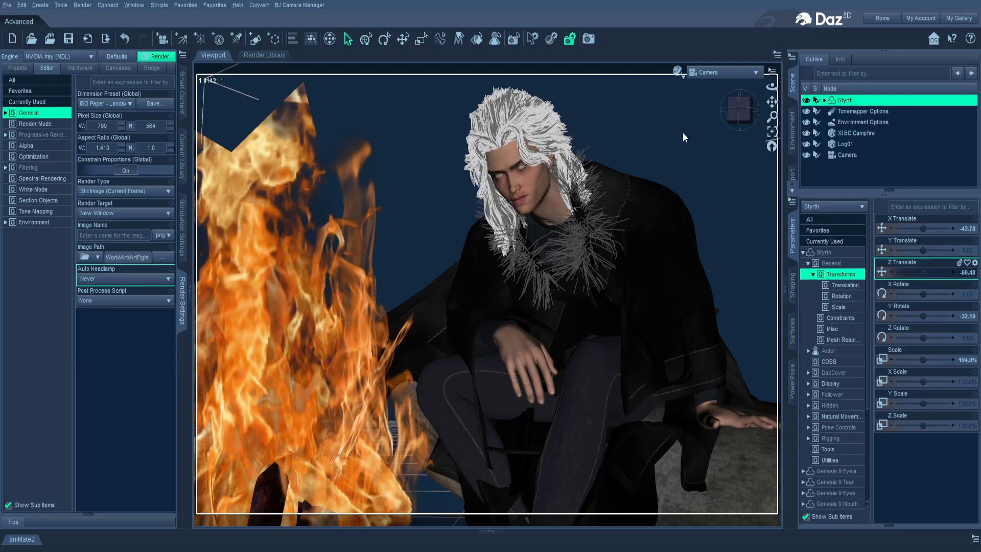
pyautogui.moveTo(772, 102)
pyautogui.mouseDown()
pyautogui.moveTo(738, 115)
pyautogui.moveTo(769, 103)
pyautogui.mouseUp()
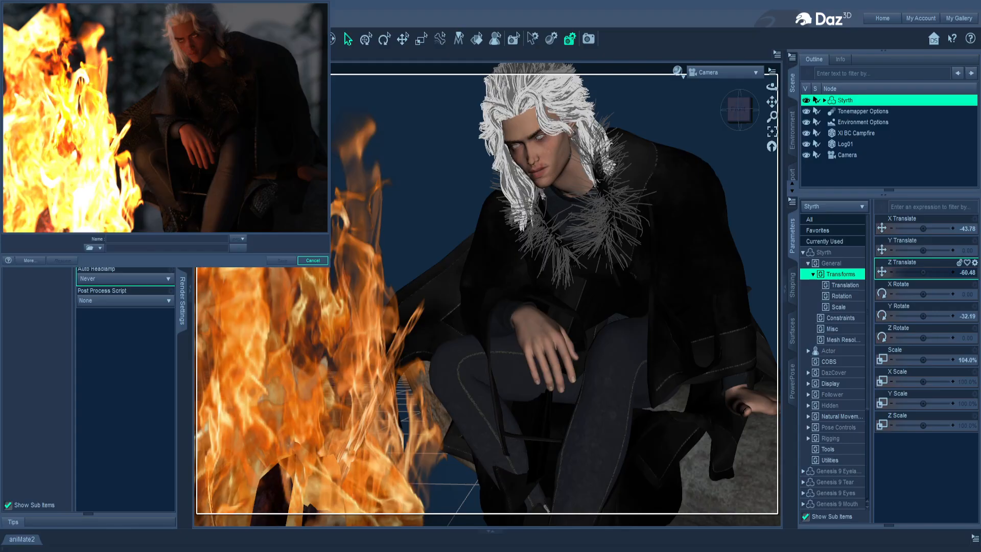
pyautogui.click(319, 260)
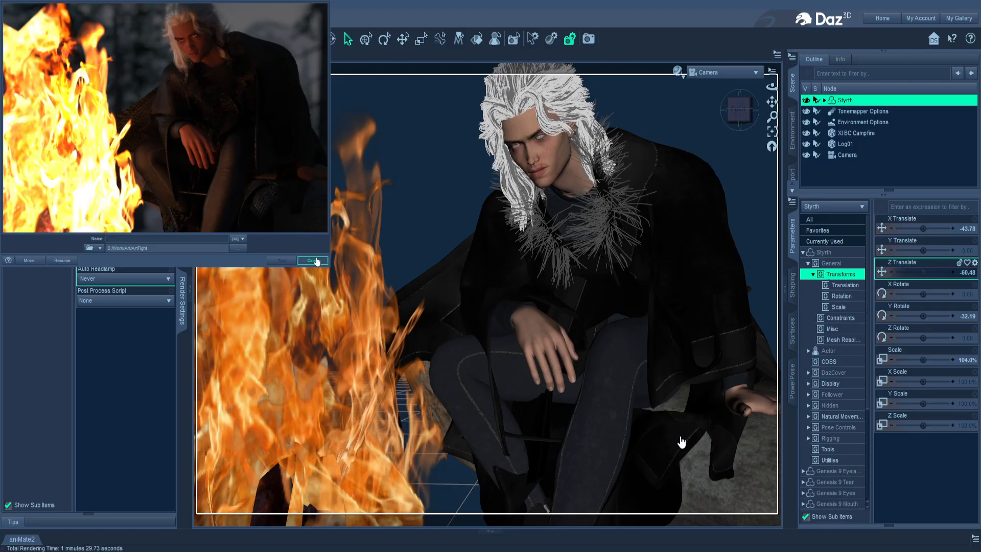
pyautogui.click(316, 260)
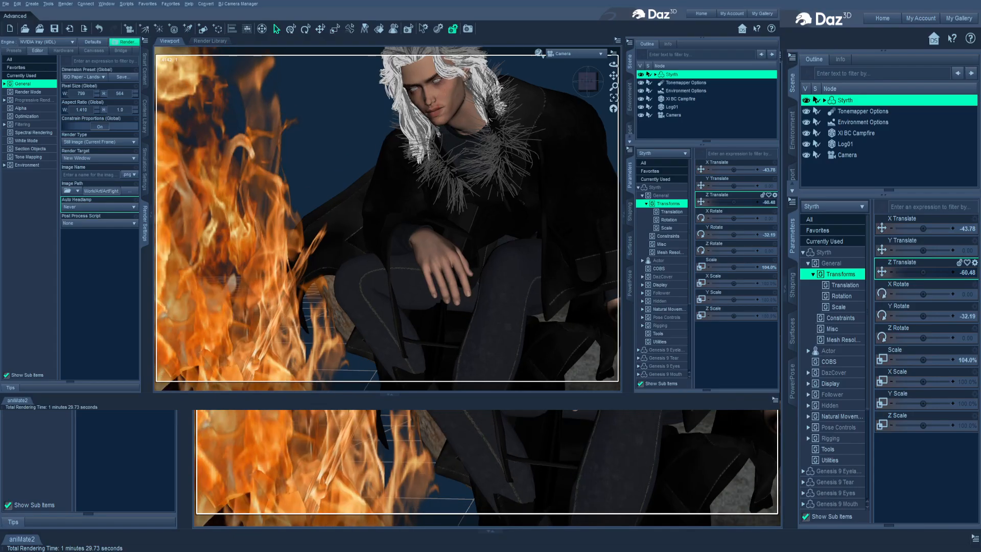
# - Shift the camera framing slightly, and from the Perspective View set its Focal Length to 82.16 mm and Focal Distance to 134.32
pyautogui.moveTo(613, 76); pyautogui.dragTo(602, 60)
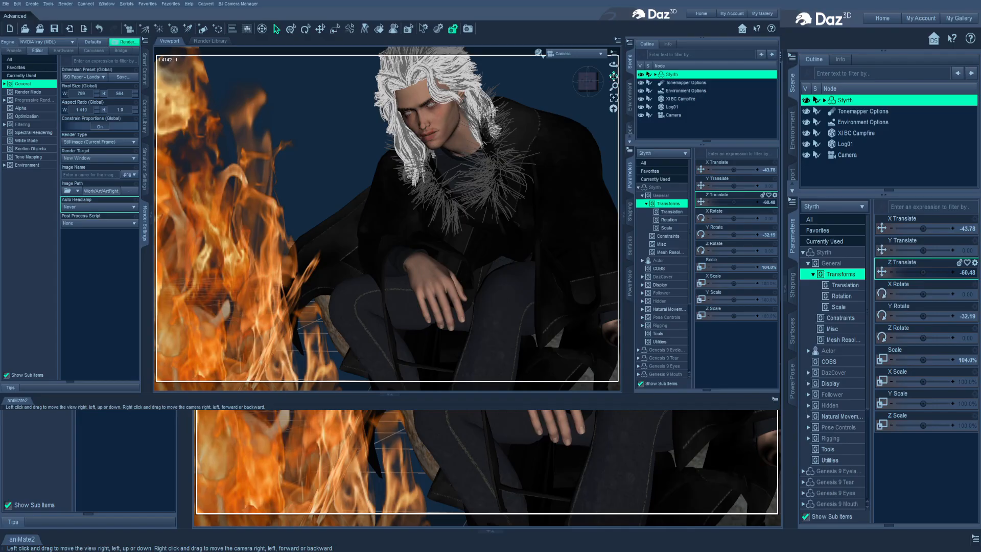
pyautogui.click(584, 54)
pyautogui.click(578, 60)
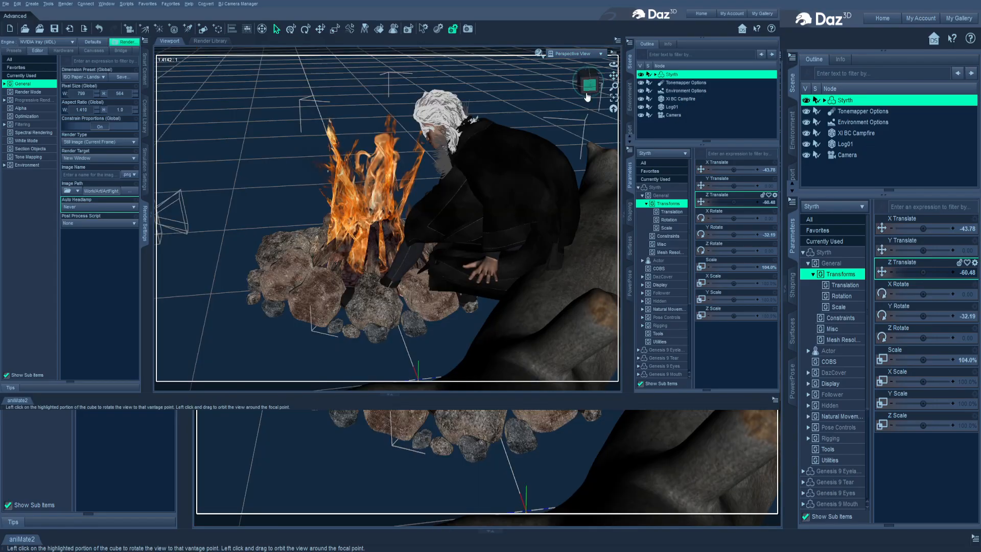
pyautogui.moveTo(613, 86); pyautogui.dragTo(595, 89)
pyautogui.click(844, 155)
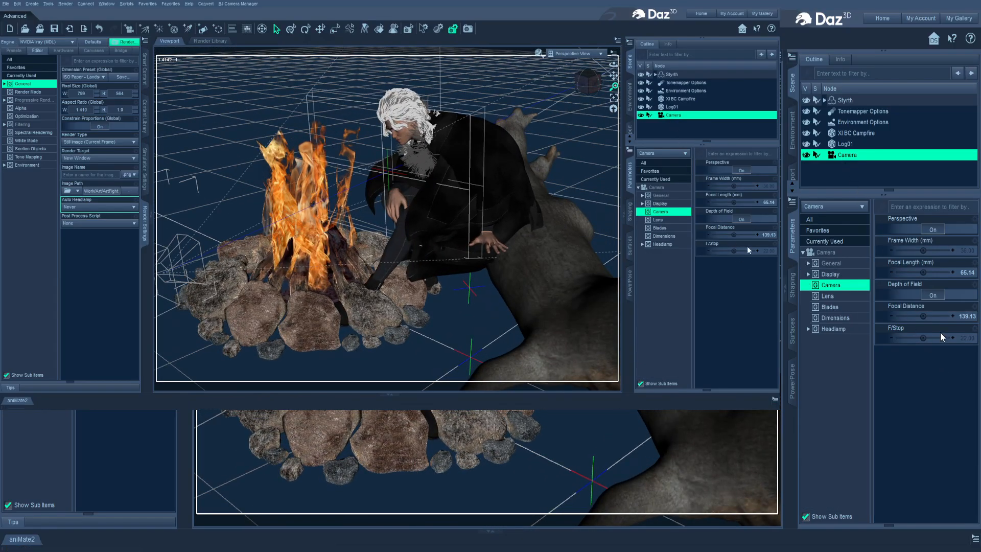
pyautogui.moveTo(588, 81)
pyautogui.mouseDown()
pyautogui.moveTo(606, 82)
pyautogui.moveTo(589, 80)
pyautogui.mouseUp()
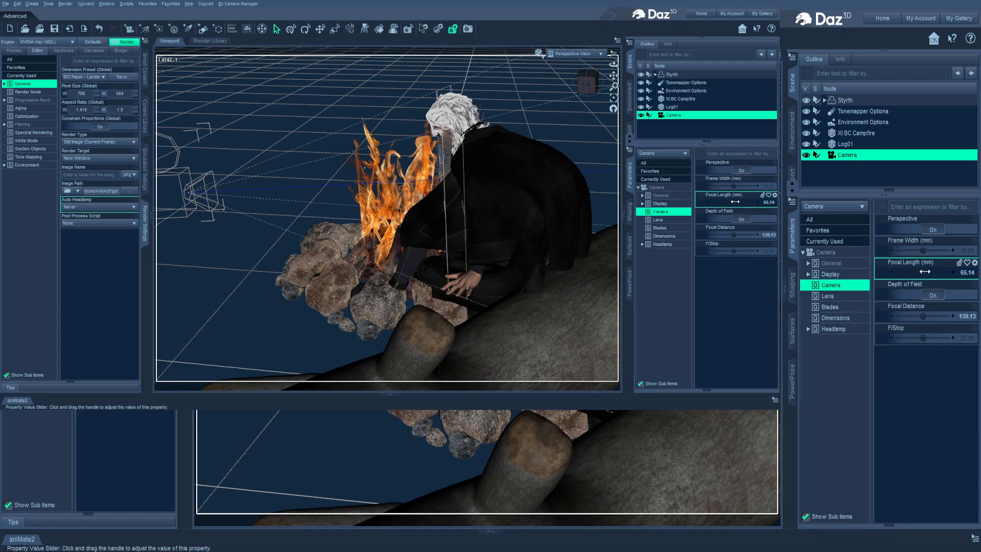
pyautogui.moveTo(923, 273); pyautogui.dragTo(939, 273)
pyautogui.moveTo(915, 317); pyautogui.dragTo(912, 317)
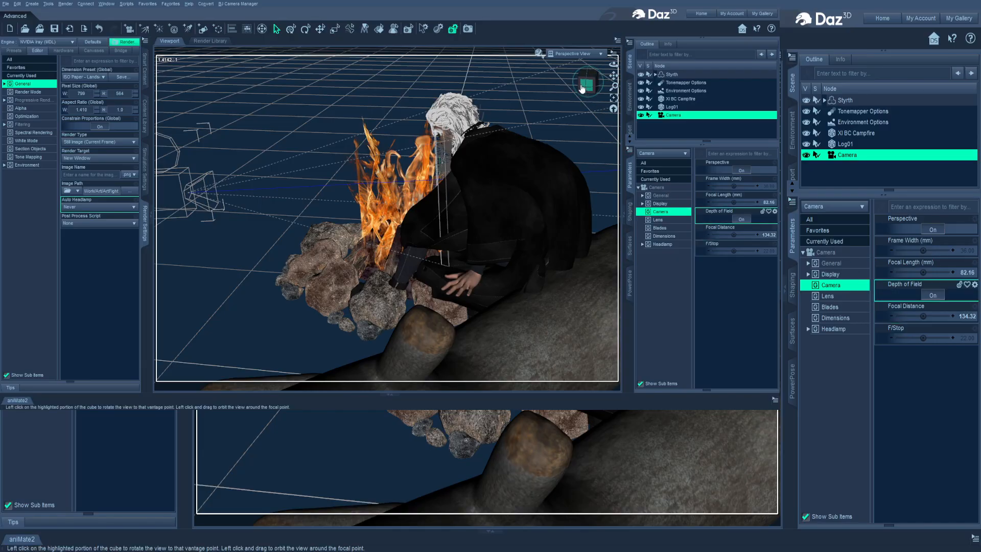
# - Return to the Camera view, render a test image of the tighter framing, and close the render
pyautogui.moveTo(587, 83); pyautogui.dragTo(620, 70)
pyautogui.click(554, 59)
pyautogui.click(565, 123)
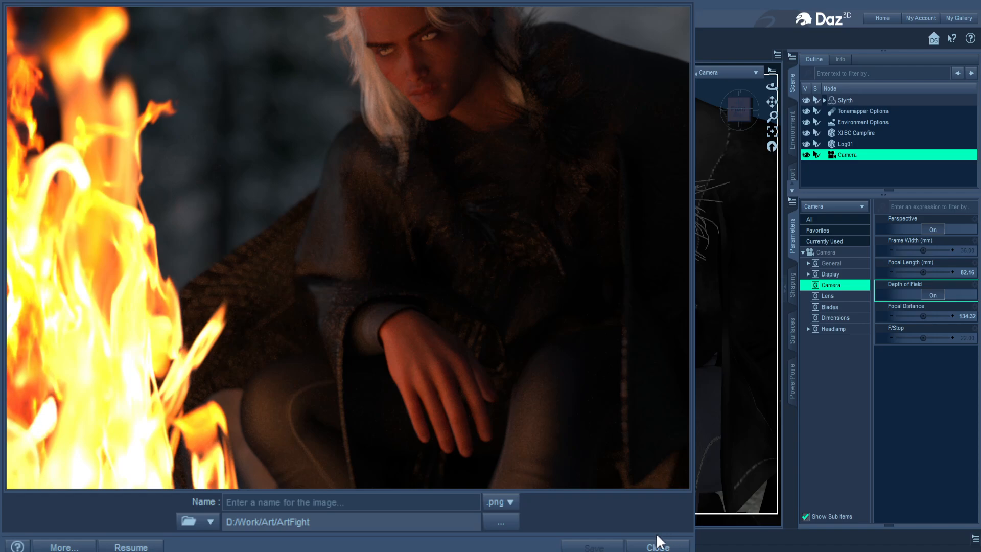
pyautogui.click(657, 547)
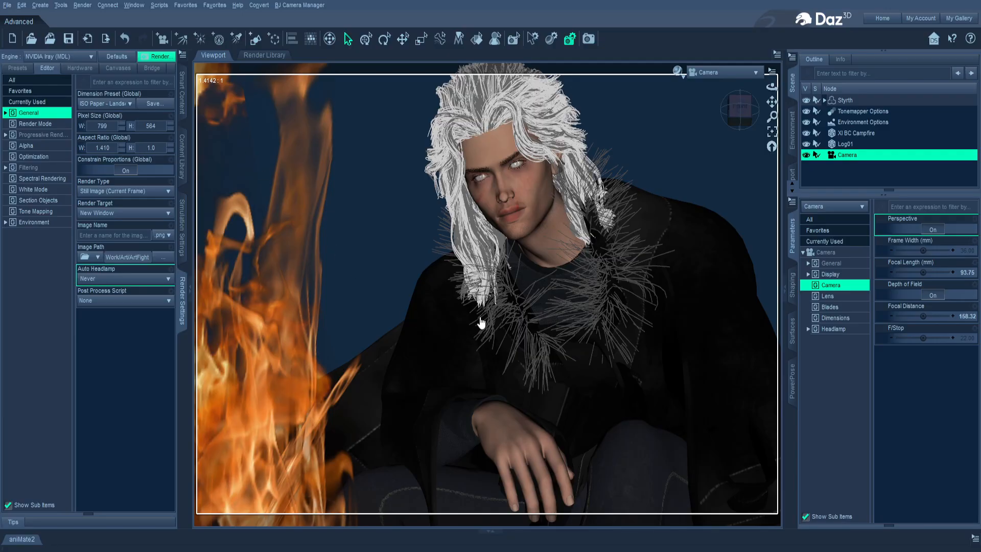
# - Create a second camera from the active camera's settings, look through it, and pull it back to show Styrth beside the campfire
pyautogui.click(502, 366)
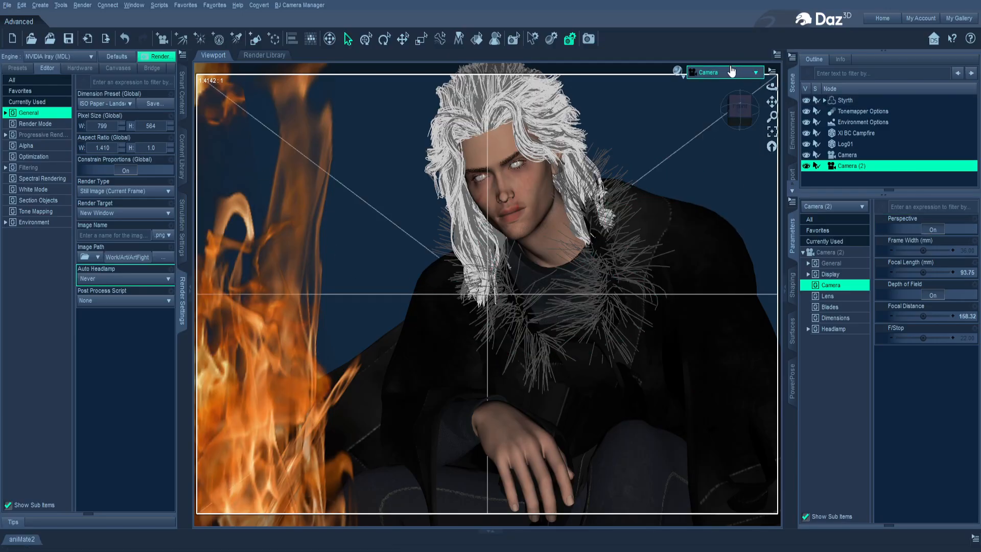
pyautogui.click(732, 173)
pyautogui.moveTo(748, 108); pyautogui.dragTo(713, 114)
pyautogui.scroll(-3, 686, 209)
pyautogui.scroll(-3, 685, 204)
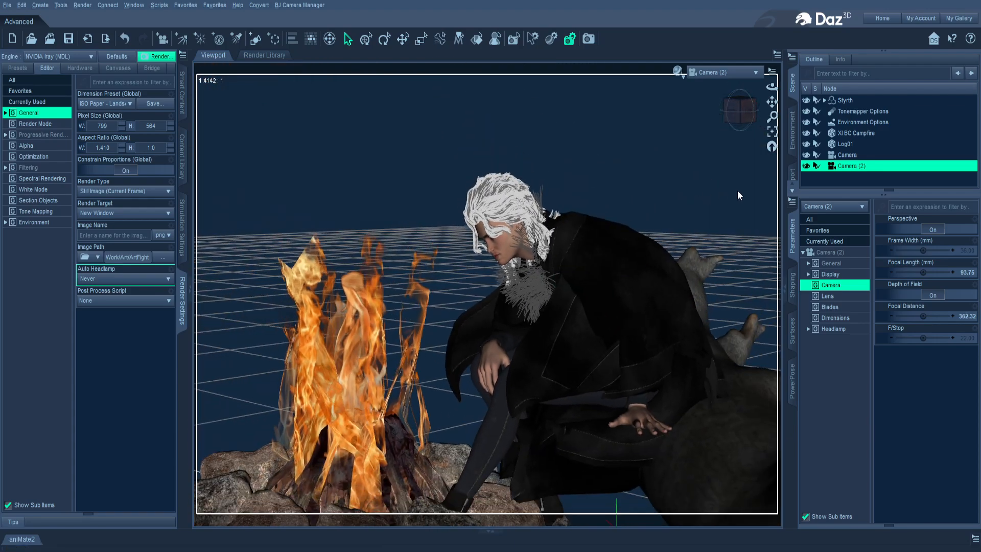
pyautogui.click(772, 132)
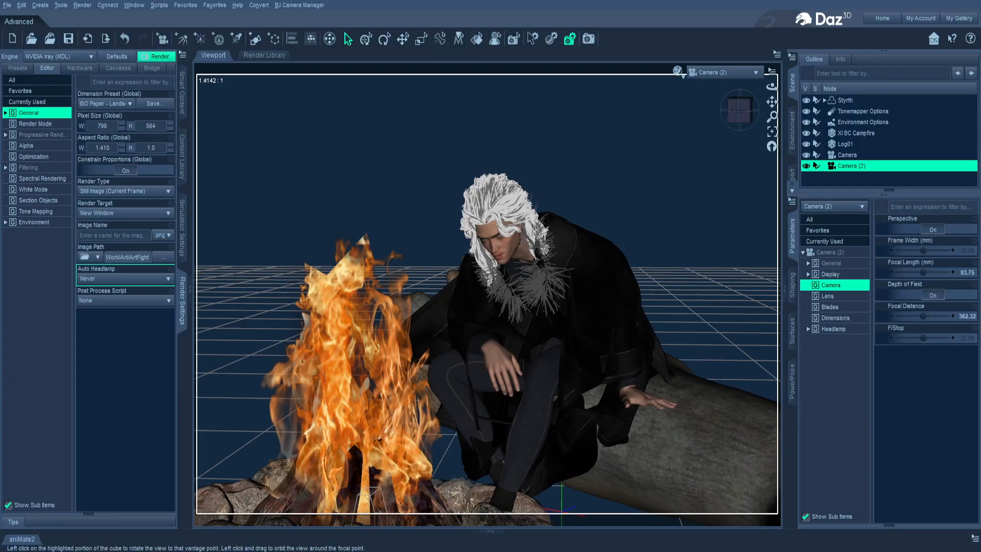
# - Reframe the second camera at a lower angle and closer in, keeping the campfire stones, Styrth and the log in frame
pyautogui.moveTo(771, 102); pyautogui.dragTo(765, 65)
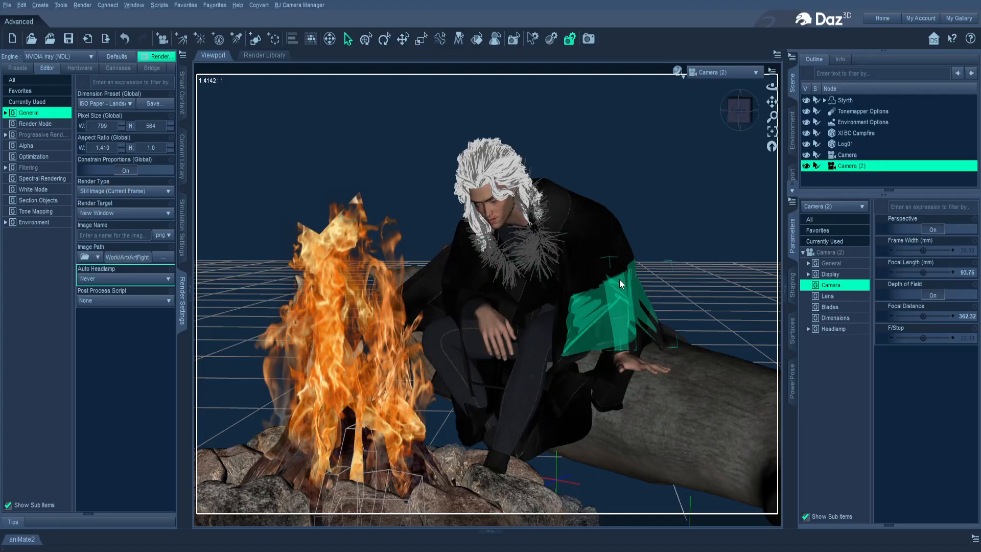
pyautogui.moveTo(738, 112); pyautogui.dragTo(739, 92)
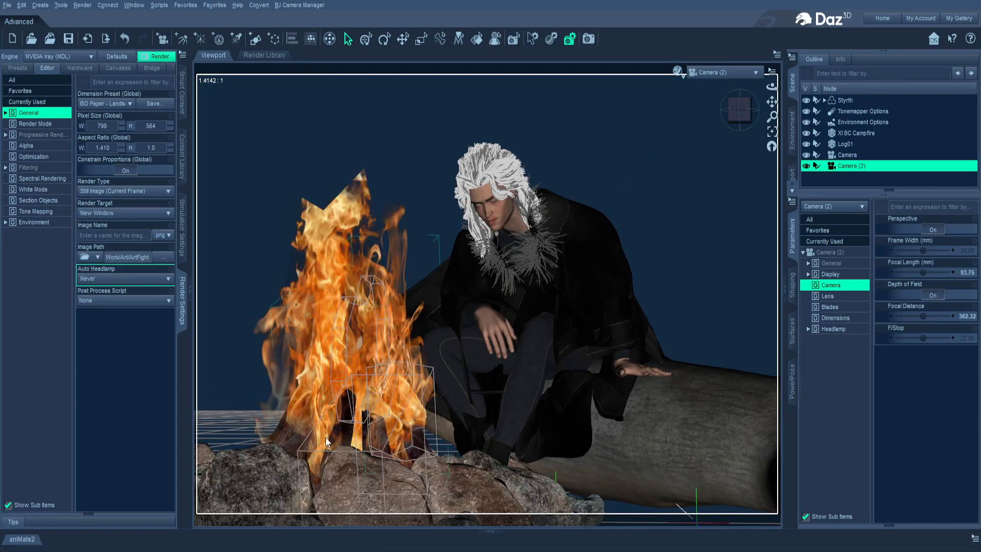
pyautogui.scroll(2, 666, 348)
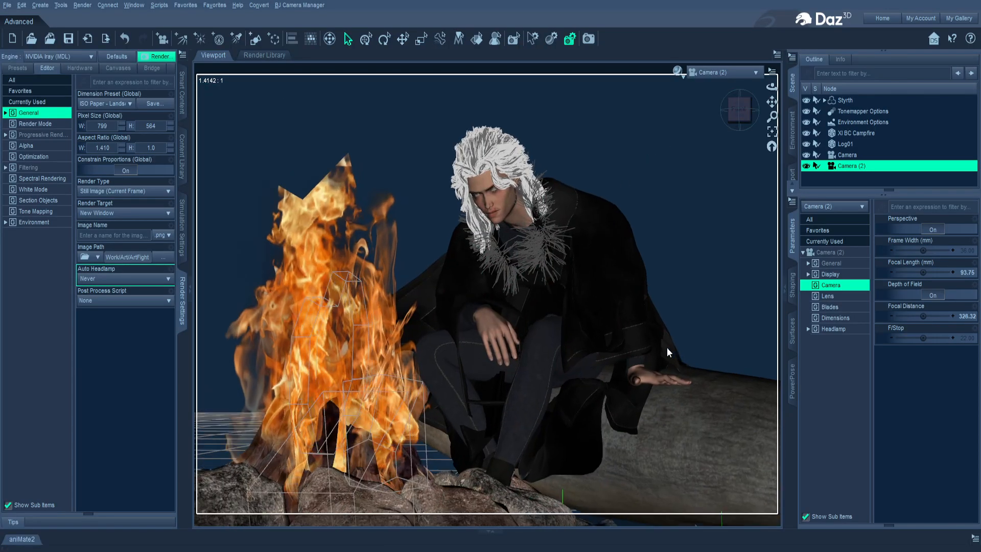
pyautogui.scroll(2, 666, 347)
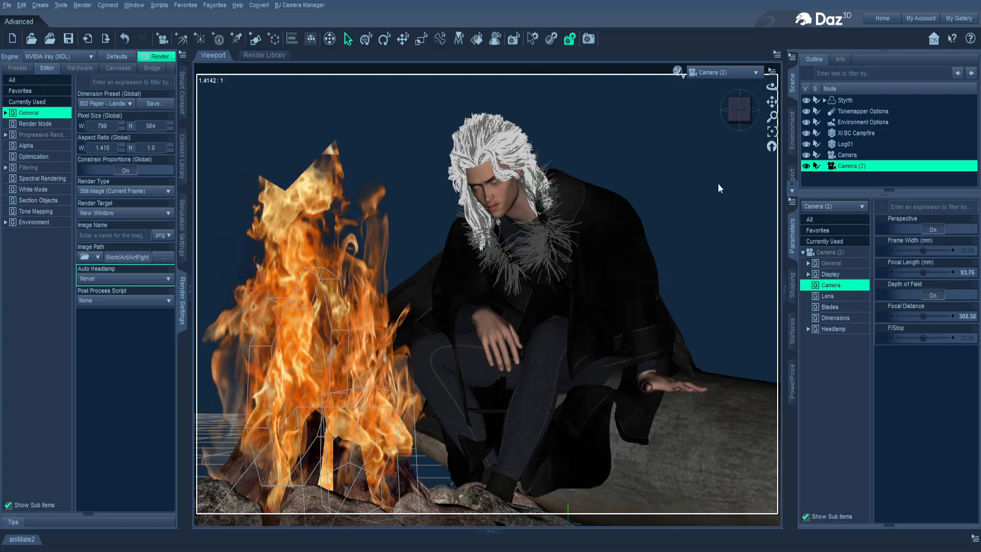
pyautogui.moveTo(772, 101)
pyautogui.mouseDown()
pyautogui.moveTo(762, 123)
pyautogui.moveTo(769, 101)
pyautogui.mouseUp()
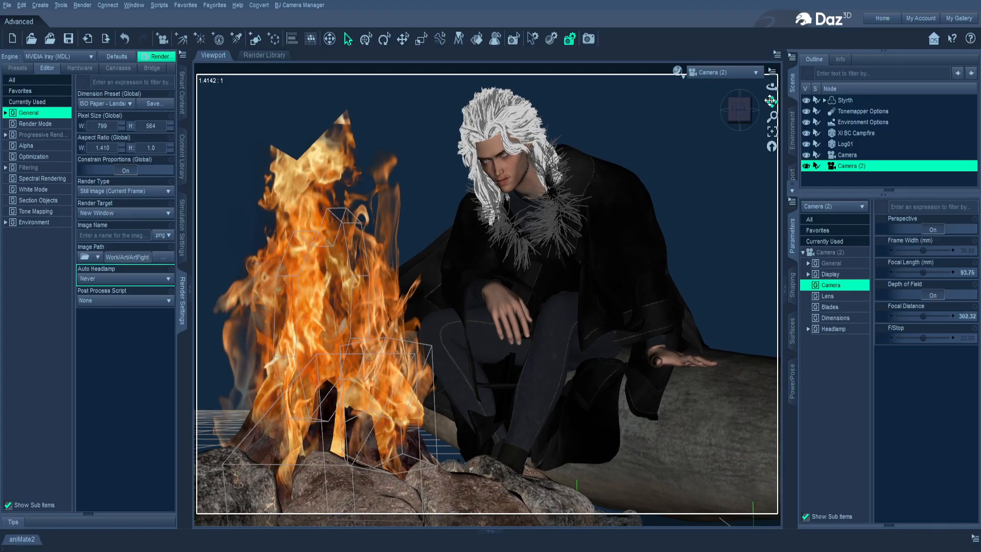
pyautogui.scroll(2, 670, 211)
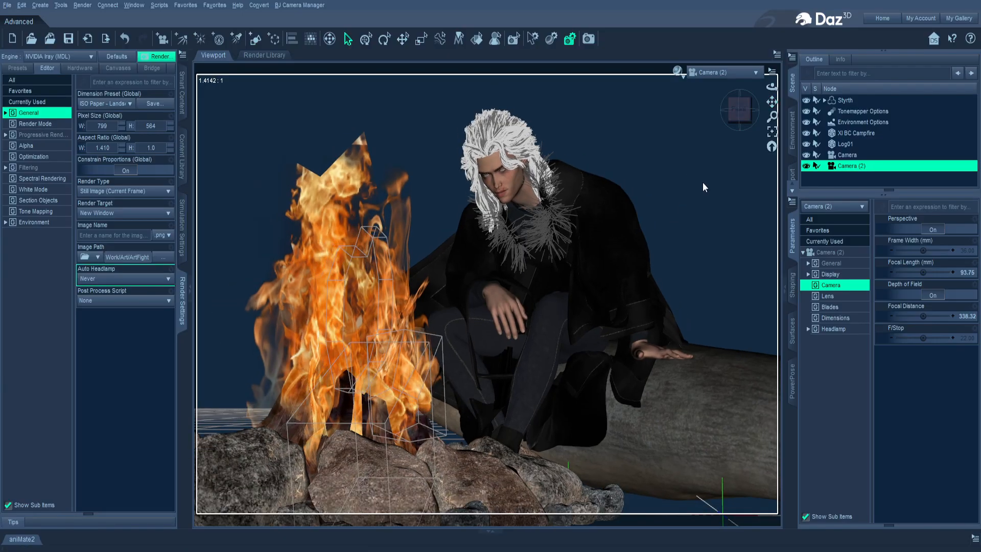
pyautogui.moveTo(772, 101); pyautogui.dragTo(743, 122)
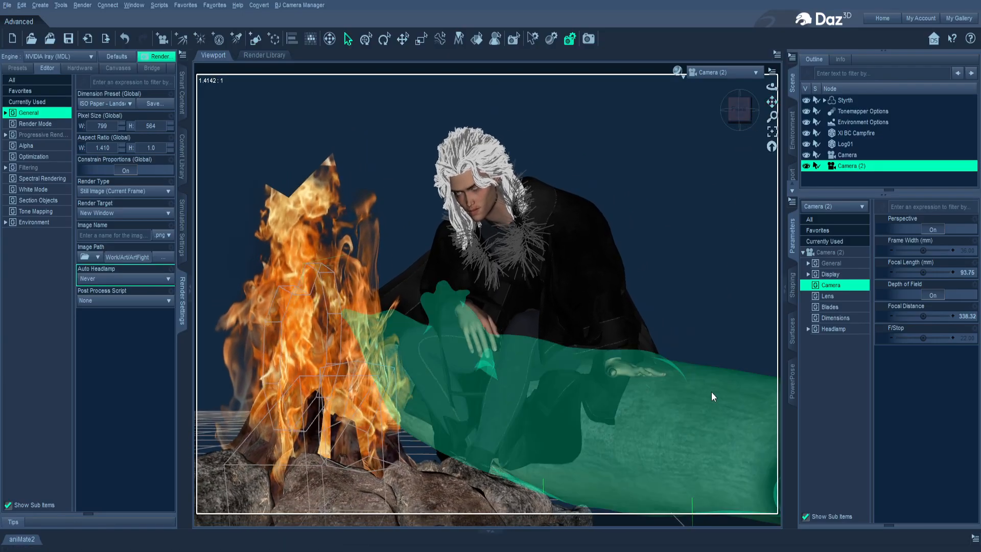
# - Reposition Log01 beneath Styrth at X Translate -41.33 and Y Translate 5.09, with the second camera moved closer
pyautogui.click(711, 391)
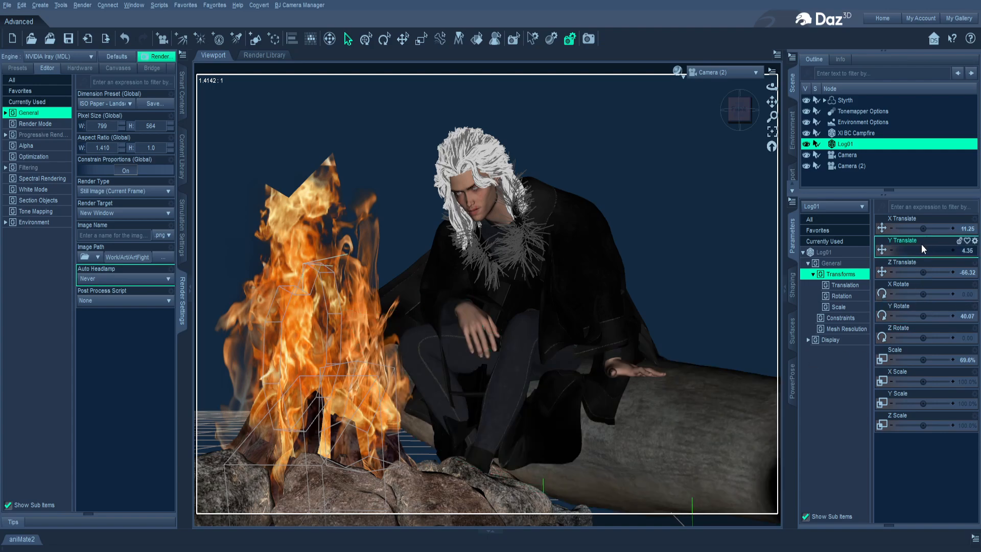
pyautogui.moveTo(923, 231); pyautogui.dragTo(844, 231)
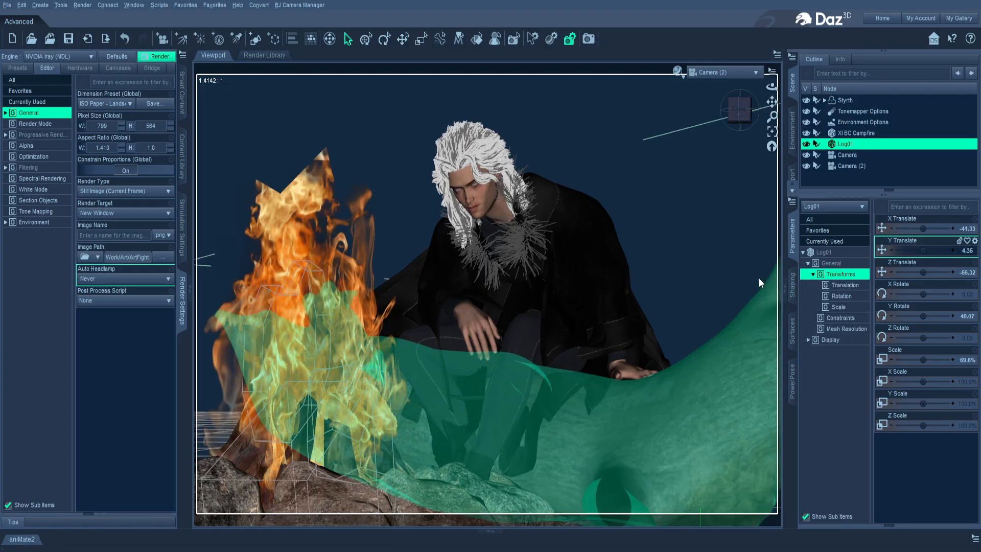
pyautogui.scroll(3, 758, 277)
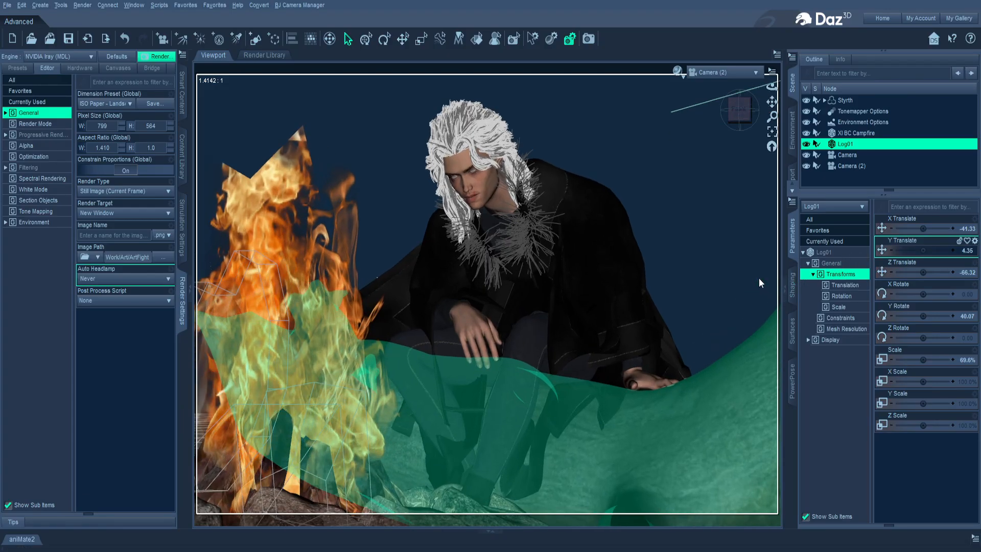
pyautogui.scroll(2, 759, 278)
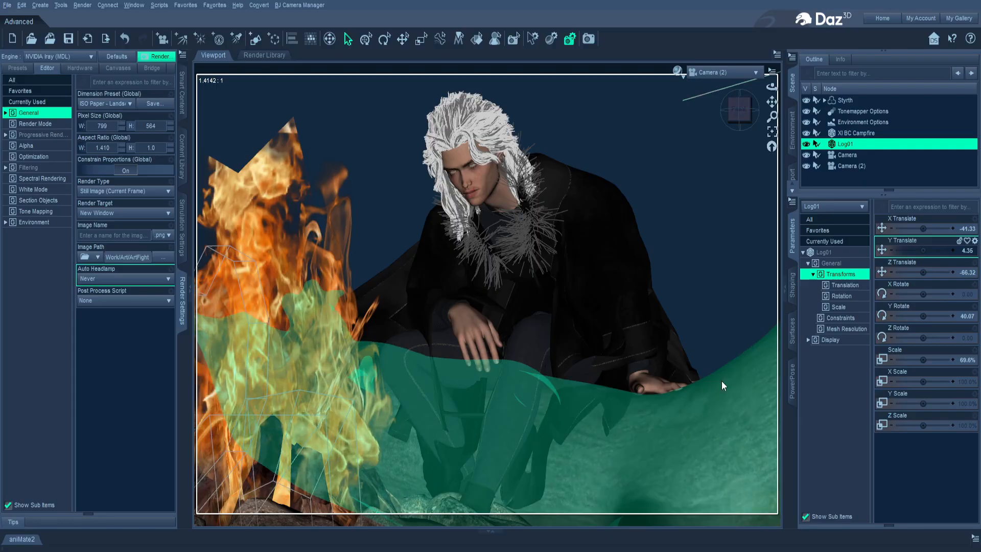
pyautogui.click(649, 383)
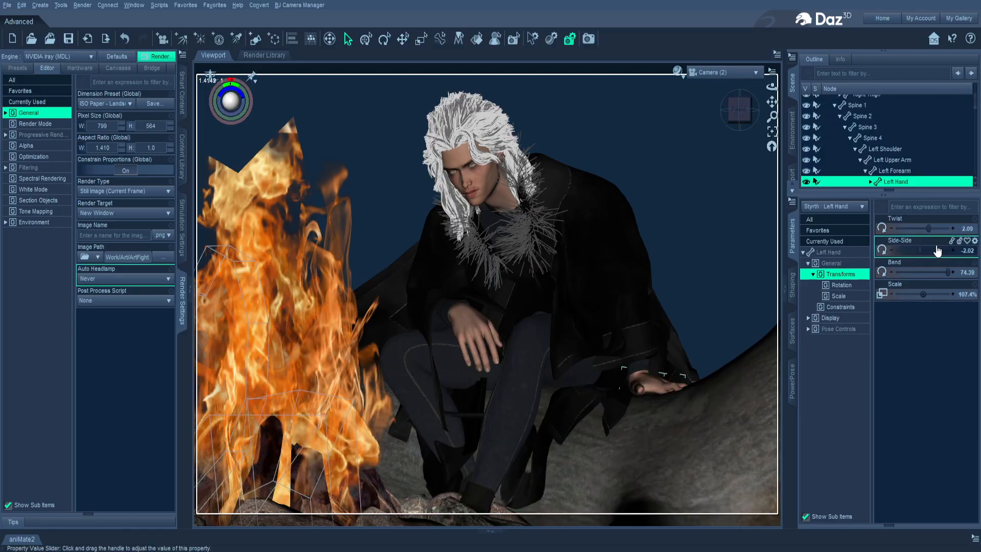
pyautogui.click(701, 433)
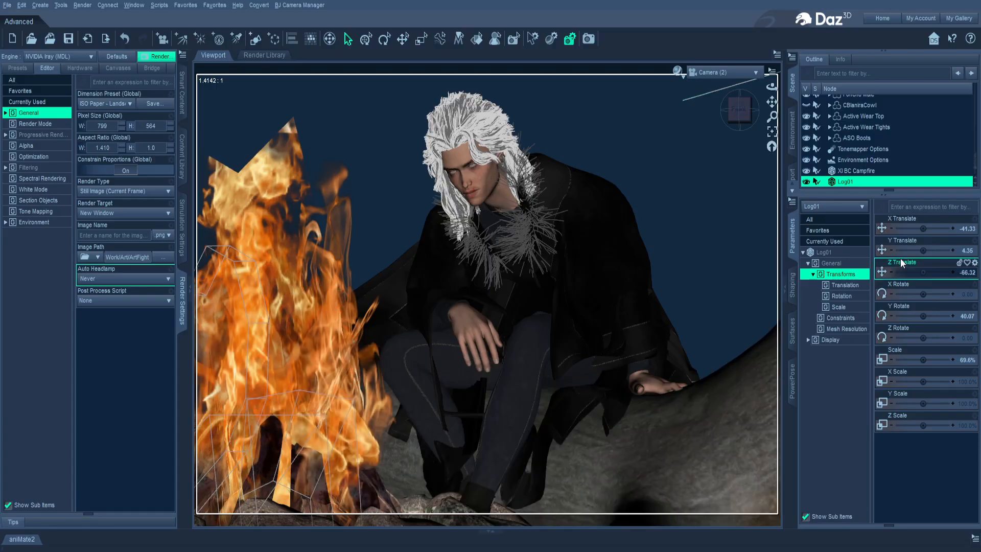
pyautogui.moveTo(922, 251); pyautogui.dragTo(927, 250)
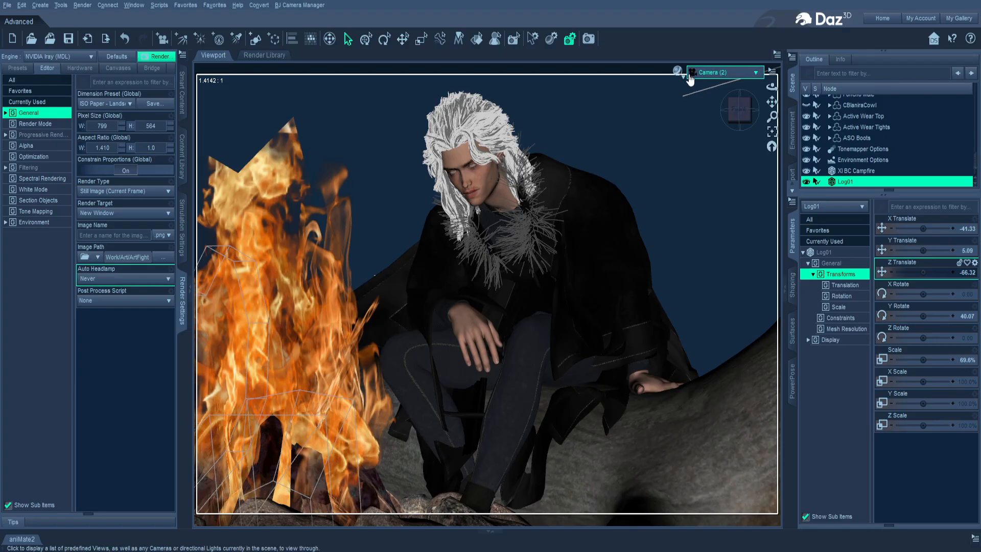
# - In Perspective View, set the second camera's focal length to 169.61 mm and its focal distance to 279.41
pyautogui.click(736, 76)
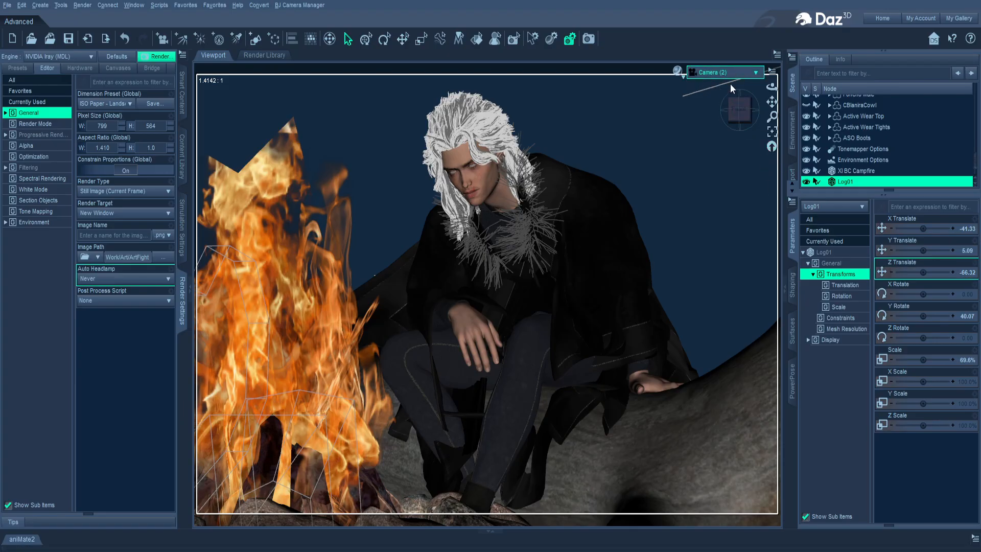
pyautogui.click(731, 84)
pyautogui.scroll(-1, 857, 182)
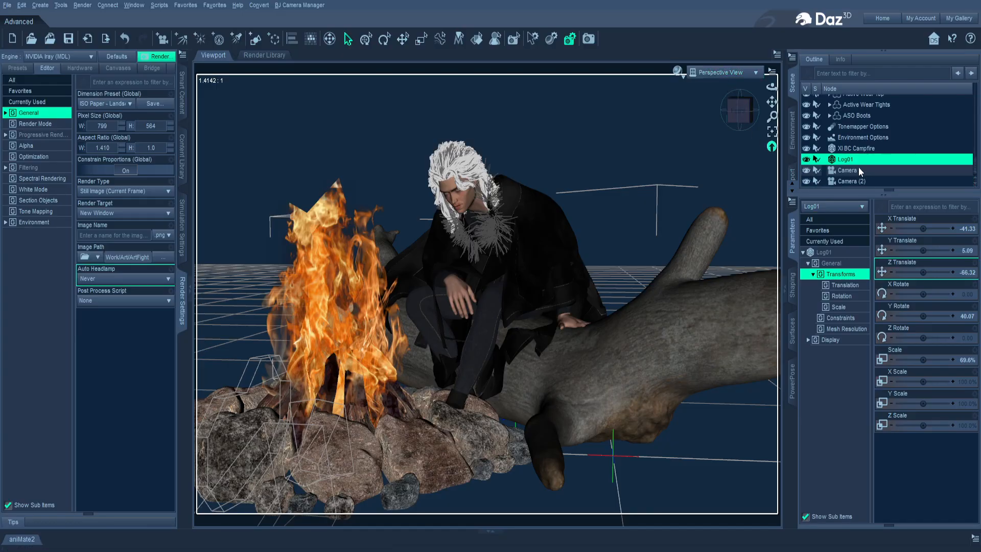
pyautogui.click(856, 180)
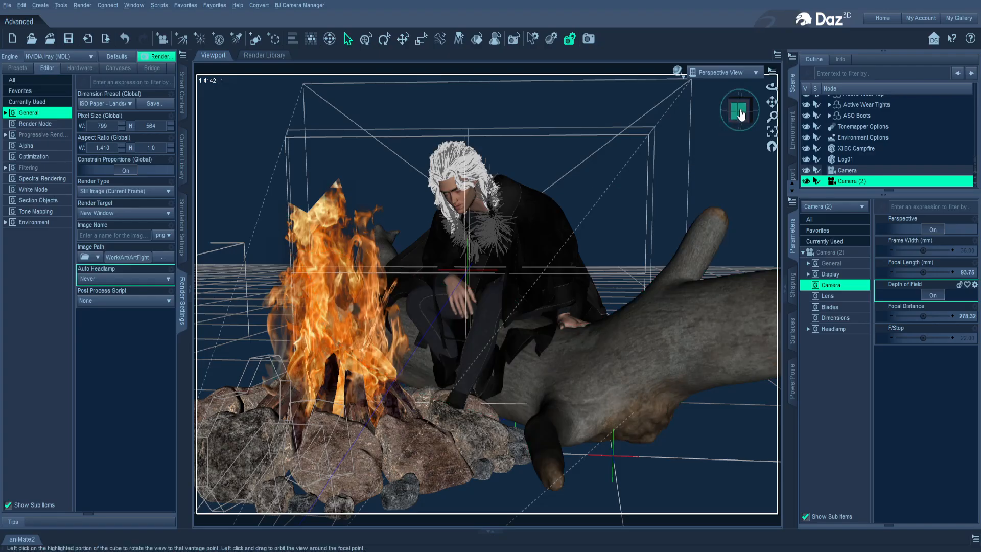
pyautogui.moveTo(741, 113); pyautogui.dragTo(639, 131)
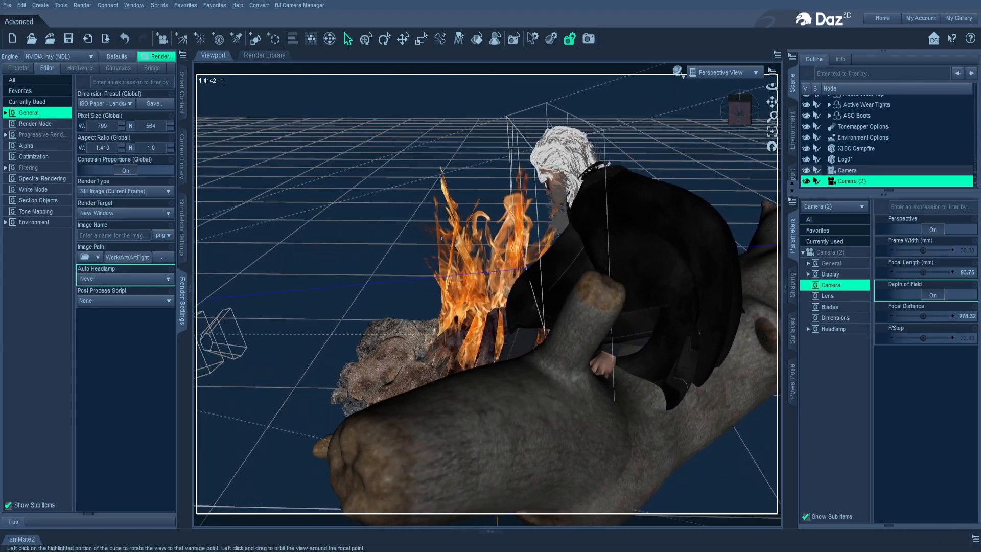
pyautogui.moveTo(923, 272); pyautogui.dragTo(941, 272)
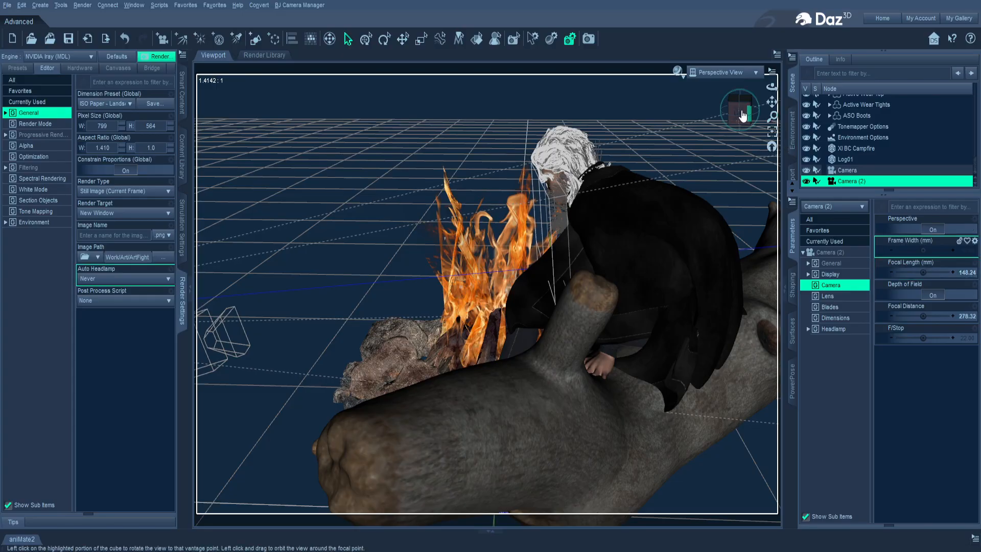
pyautogui.moveTo(742, 116); pyautogui.dragTo(745, 116)
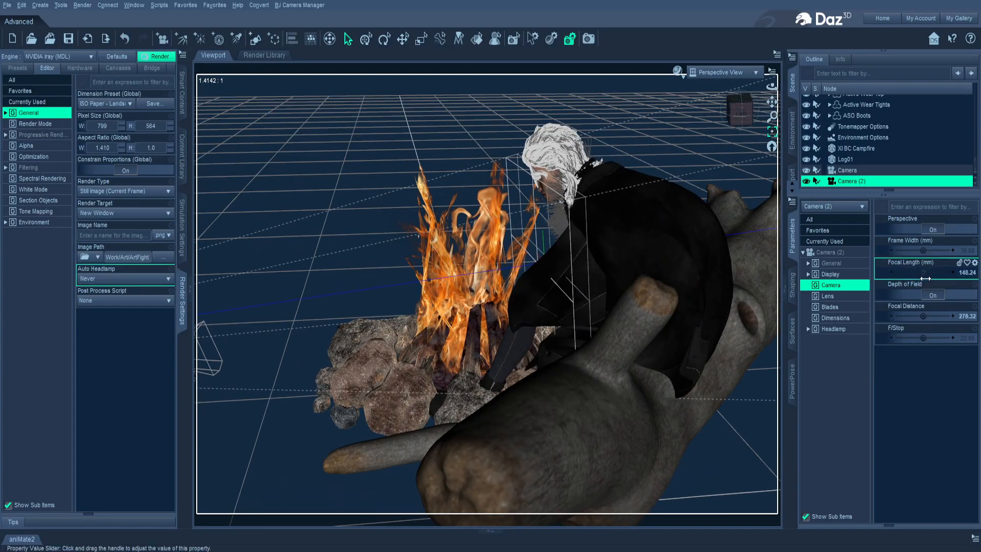
pyautogui.moveTo(925, 279); pyautogui.dragTo(943, 272)
pyautogui.moveTo(741, 116); pyautogui.dragTo(734, 123)
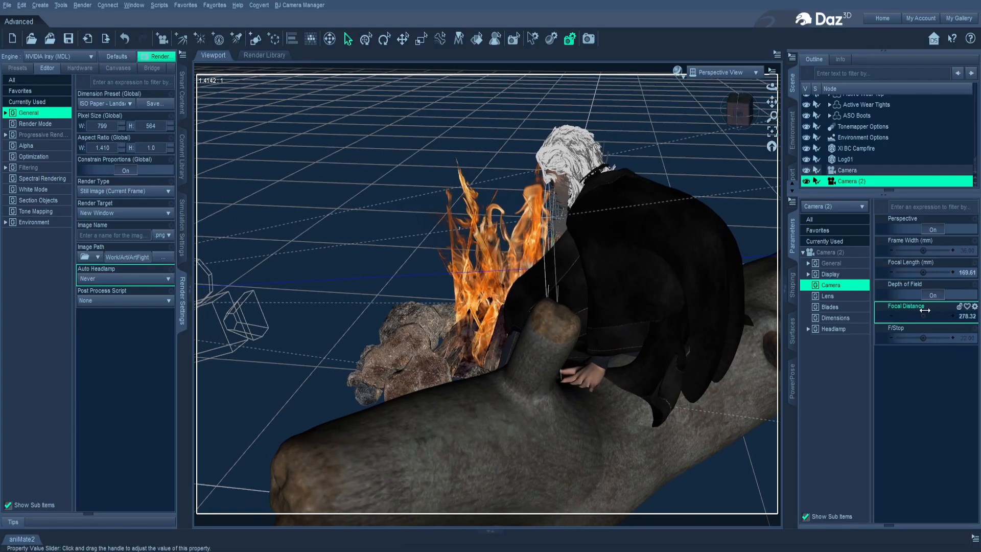
pyautogui.moveTo(925, 310); pyautogui.dragTo(926, 310)
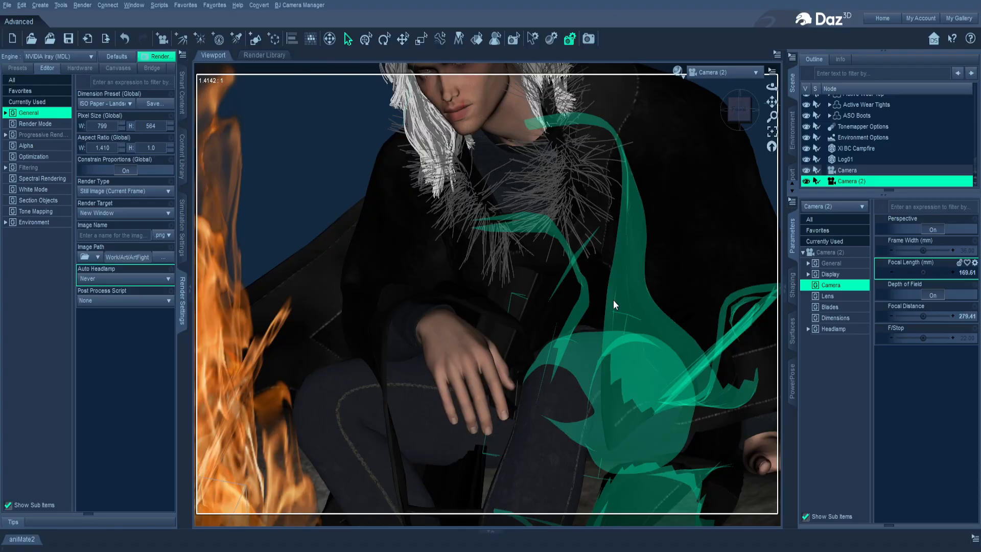
# - Look through Camera (2) and pull it back until Styrth's head and the campfire flames are in frame
pyautogui.scroll(-8, 613, 301)
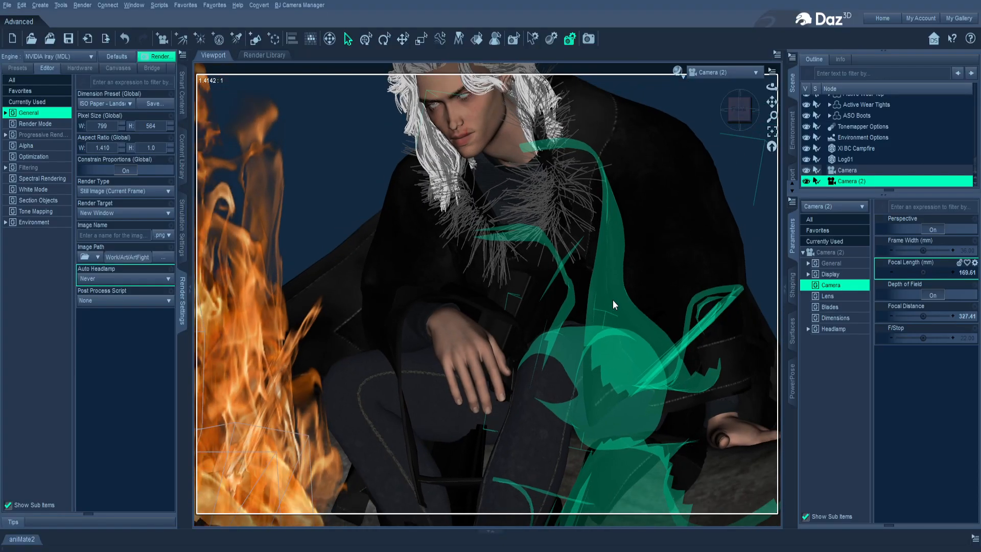
pyautogui.scroll(-8, 612, 300)
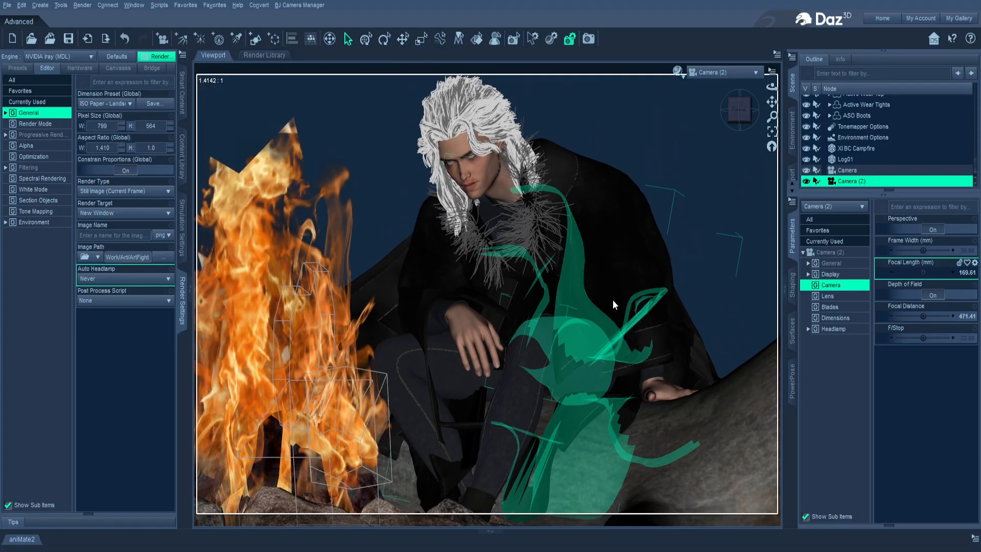
pyautogui.scroll(3, 612, 299)
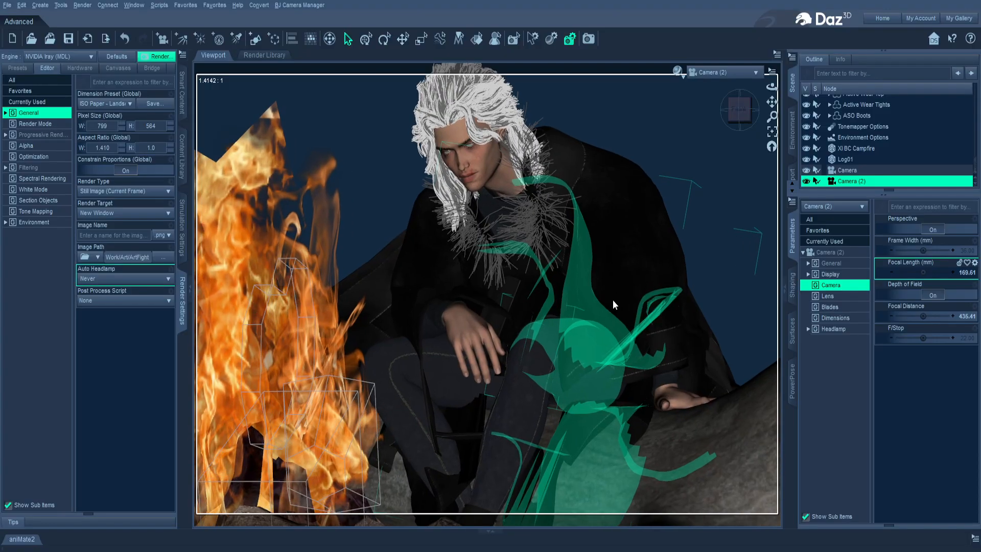
# - From Perspective View, set the second camera's F/Stop to 2.55 and return to the Camera (2) view
pyautogui.click(743, 78)
pyautogui.click(739, 84)
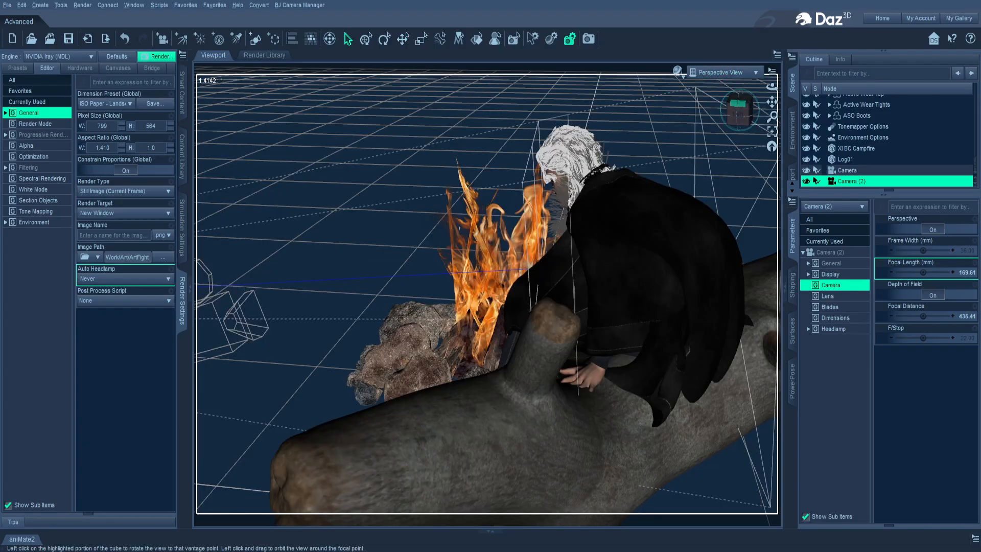
pyautogui.moveTo(738, 103); pyautogui.dragTo(754, 98)
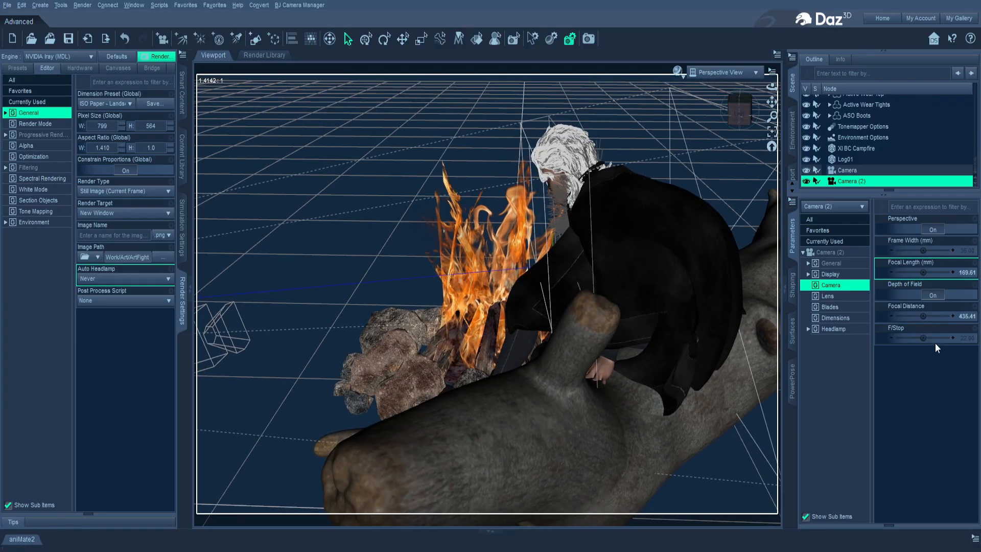
pyautogui.moveTo(935, 338); pyautogui.dragTo(911, 338)
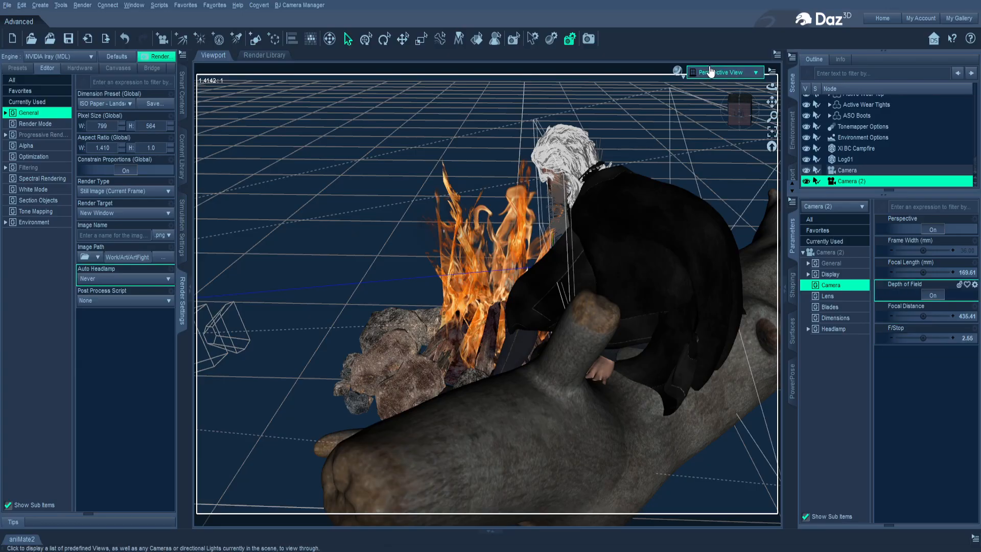
pyautogui.click(713, 183)
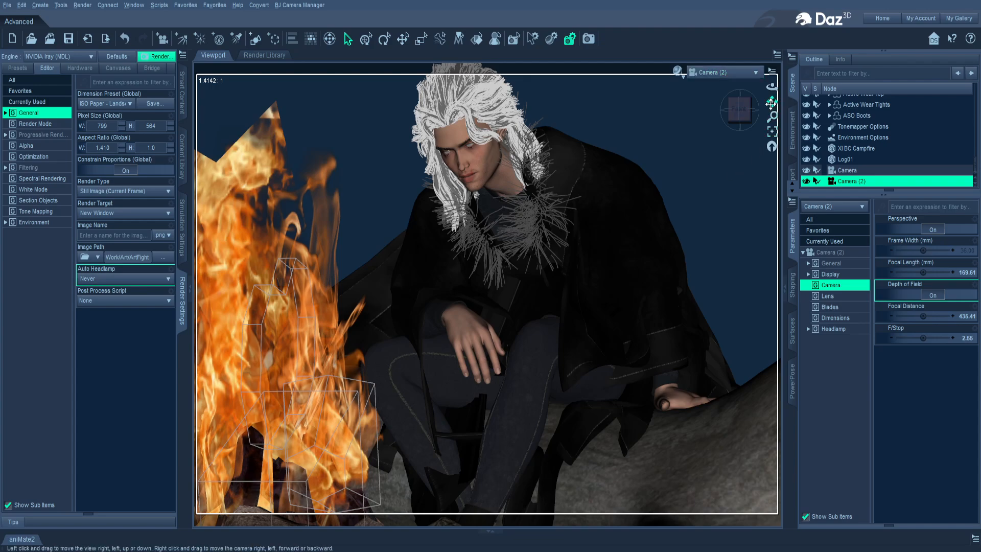
# - Shift Camera (2) to reframe Styrth beside the flames, render a test image, and close the render
pyautogui.moveTo(770, 104)
pyautogui.mouseDown()
pyautogui.moveTo(782, 100)
pyautogui.moveTo(769, 107)
pyautogui.mouseUp()
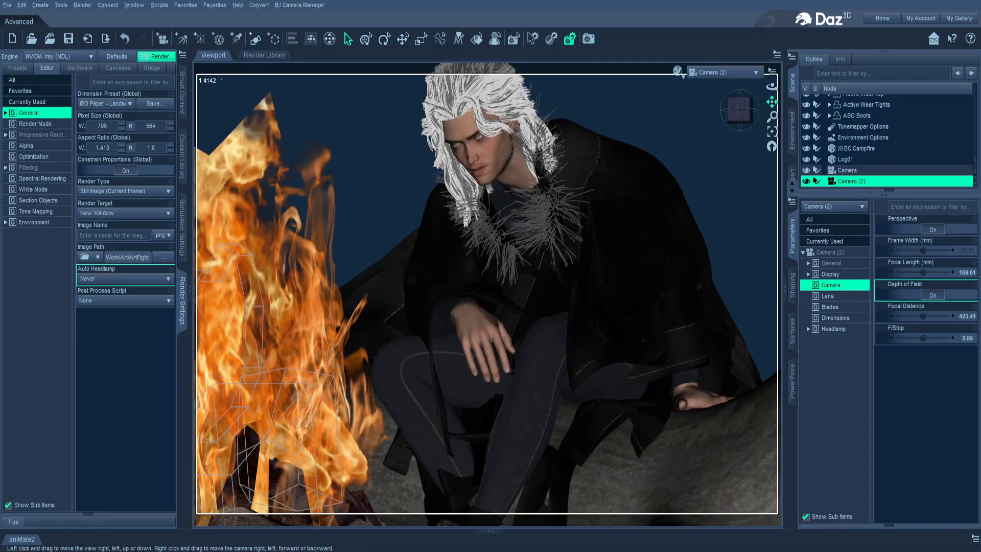
pyautogui.moveTo(771, 102); pyautogui.dragTo(771, 104)
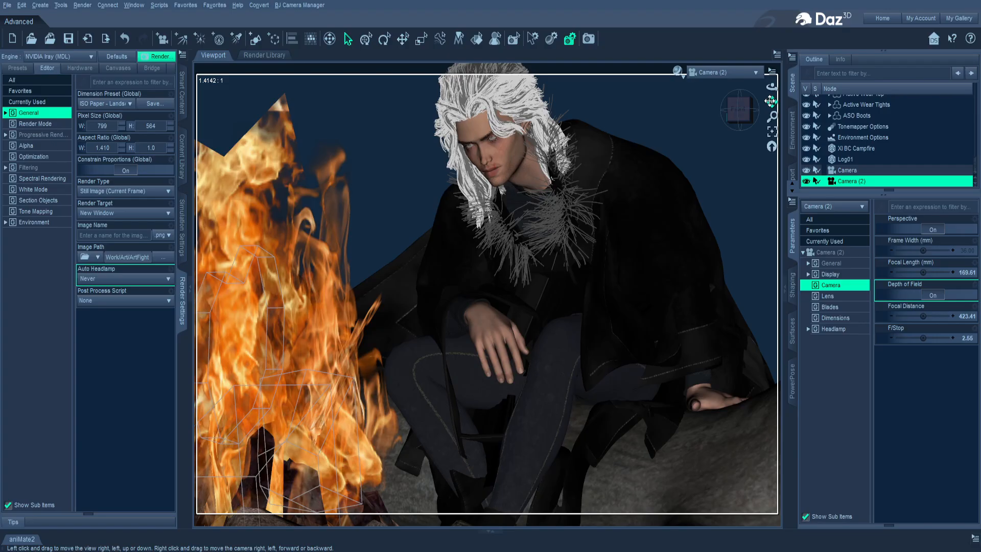
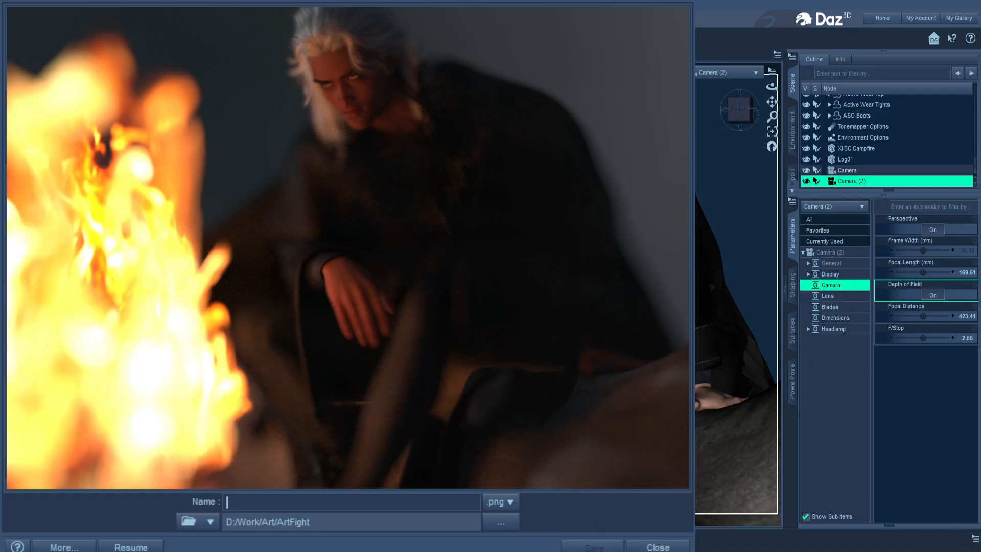
pyautogui.click(658, 547)
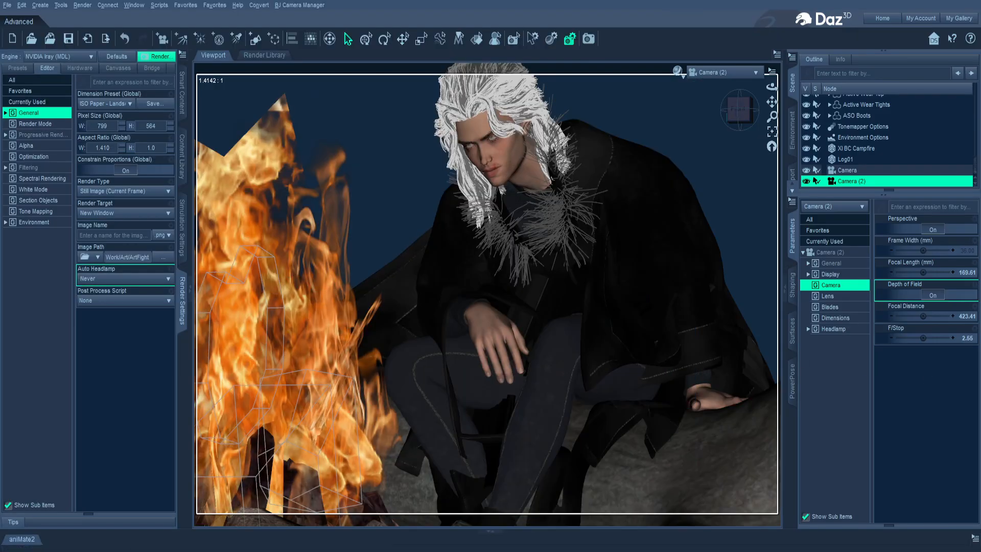
# - From Perspective View, set the second camera's F/Stop to 23.11 and focal distance to 430.48, then look through Camera (2)
pyautogui.click(719, 76)
pyautogui.click(717, 86)
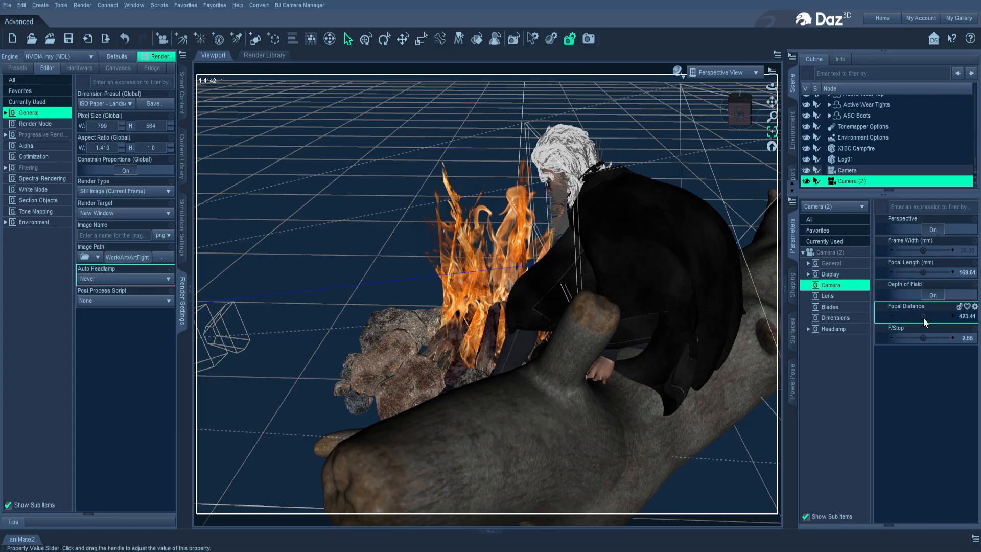
pyautogui.moveTo(923, 337); pyautogui.dragTo(933, 338)
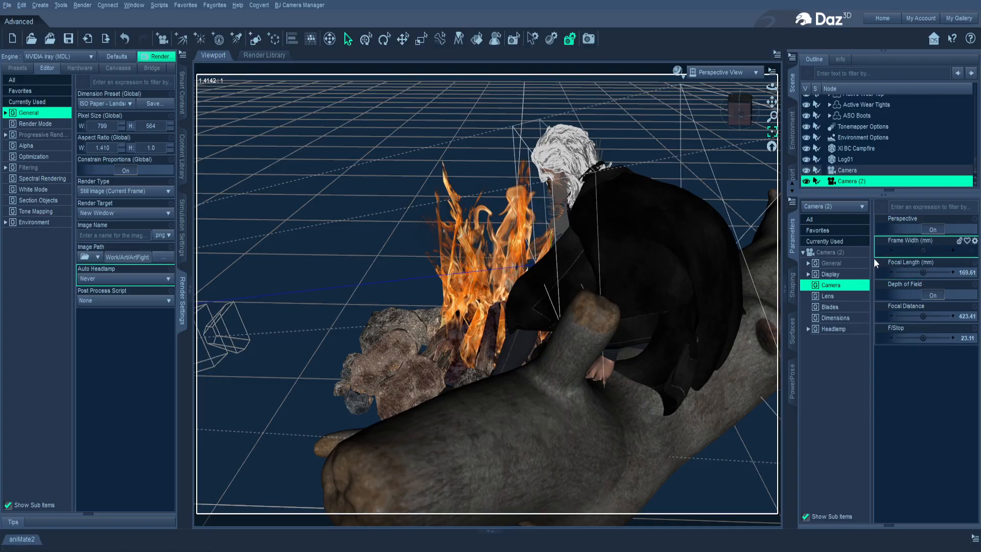
pyautogui.moveTo(924, 315); pyautogui.dragTo(924, 316)
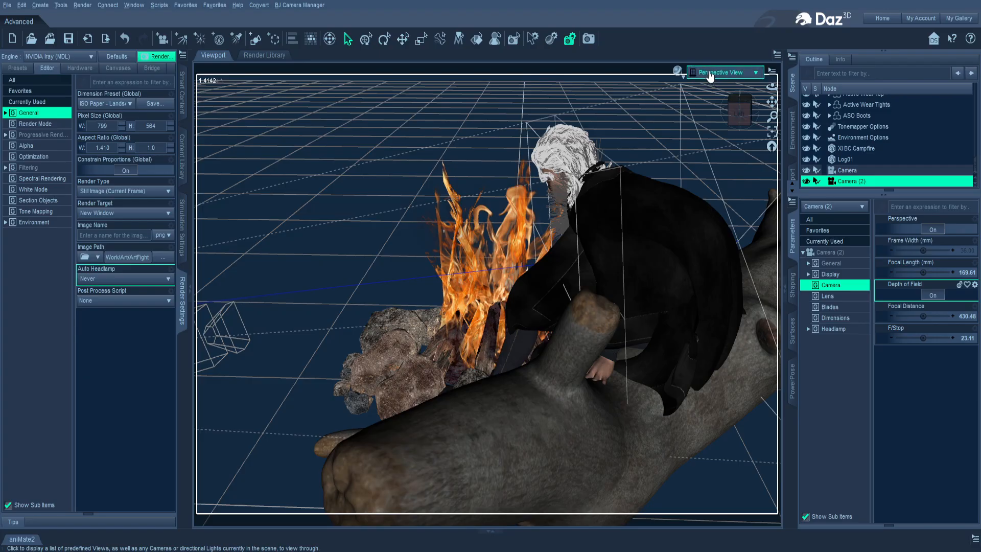
pyautogui.click(716, 173)
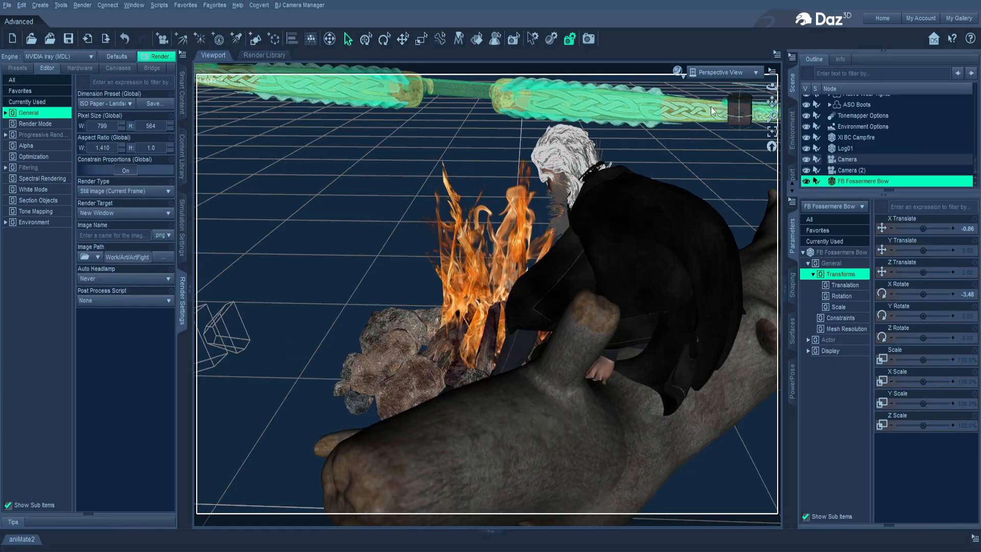
# - Tilt the Fossermere Bow to X Rotate -64.83, move it to X -95.56, Y -97.39, Z -52.49 beside Styrth, and look through Camera (2)
pyautogui.moveTo(771, 102); pyautogui.dragTo(772, 47)
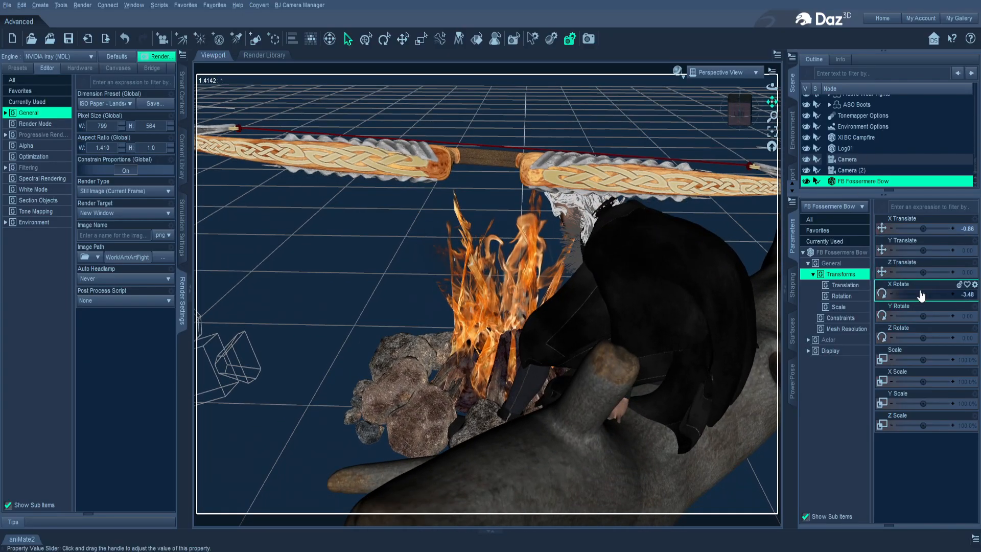
pyautogui.moveTo(923, 291); pyautogui.dragTo(897, 291)
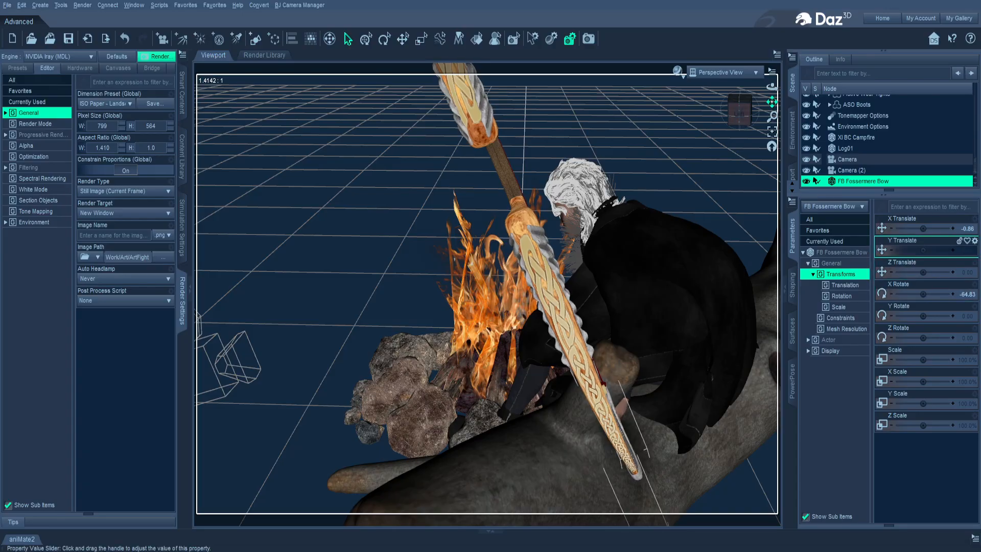
pyautogui.moveTo(923, 250); pyautogui.dragTo(915, 272)
pyautogui.moveTo(922, 228); pyautogui.dragTo(911, 228)
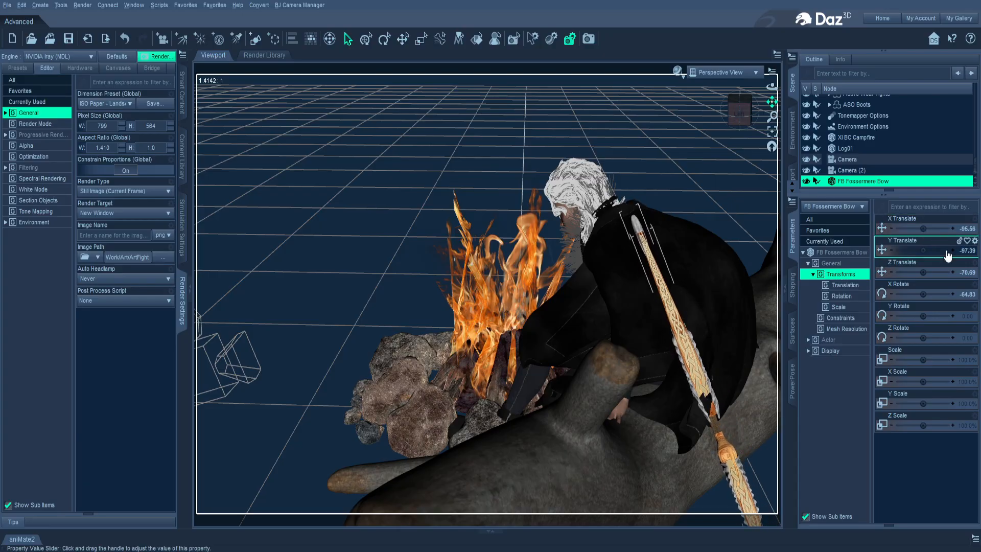
pyautogui.moveTo(924, 272); pyautogui.dragTo(932, 272)
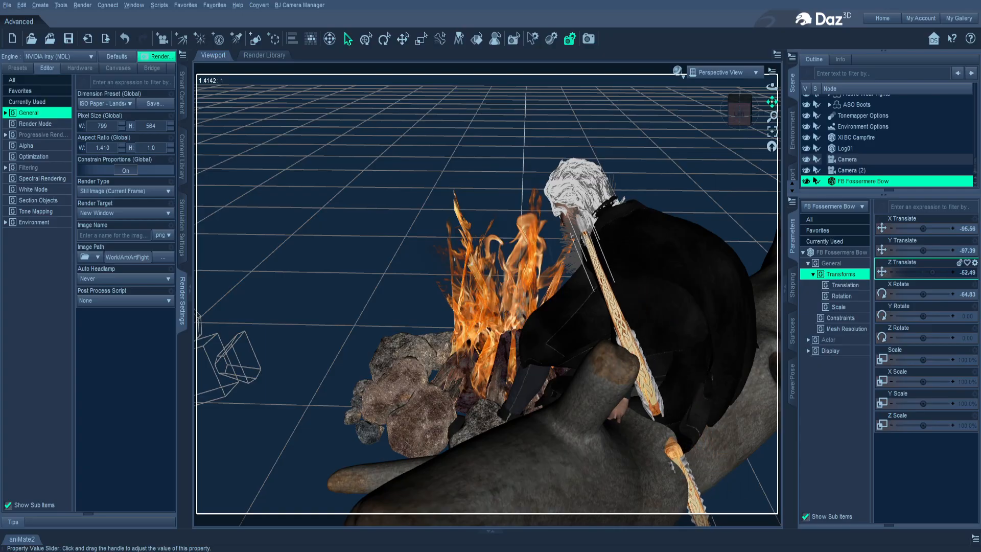
pyautogui.click(719, 180)
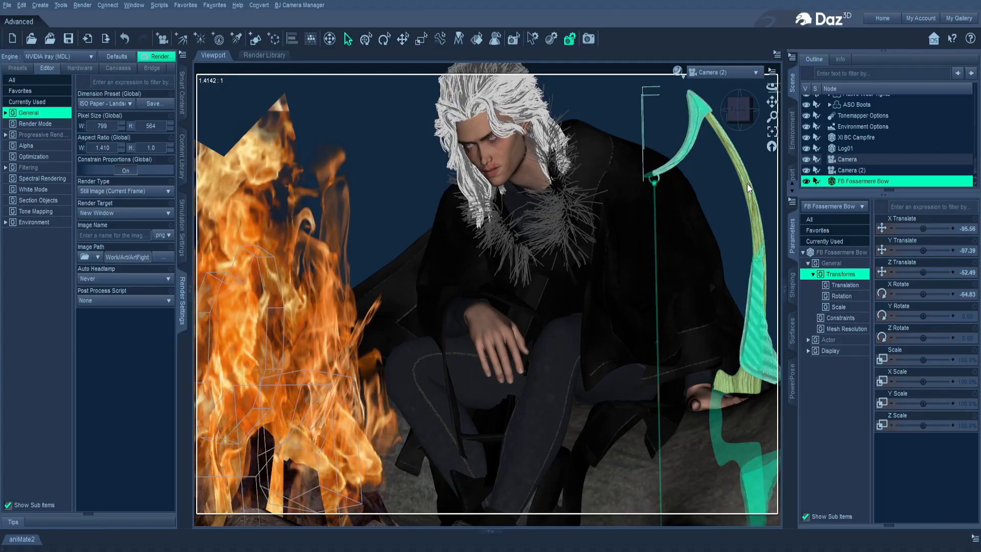
# - Adjust the bow to X Translate -98.69 and Y Translate -92.56, with X Rotate about -76.6, Y Rotate -1.04 and Z Rotate -7.25
pyautogui.moveTo(923, 228); pyautogui.dragTo(883, 228)
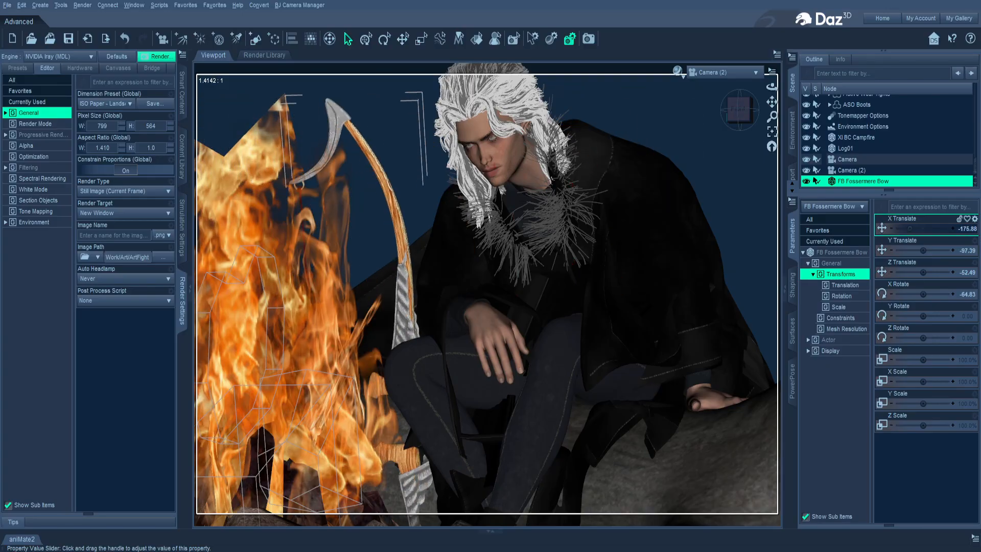
pyautogui.moveTo(883, 228); pyautogui.dragTo(922, 228)
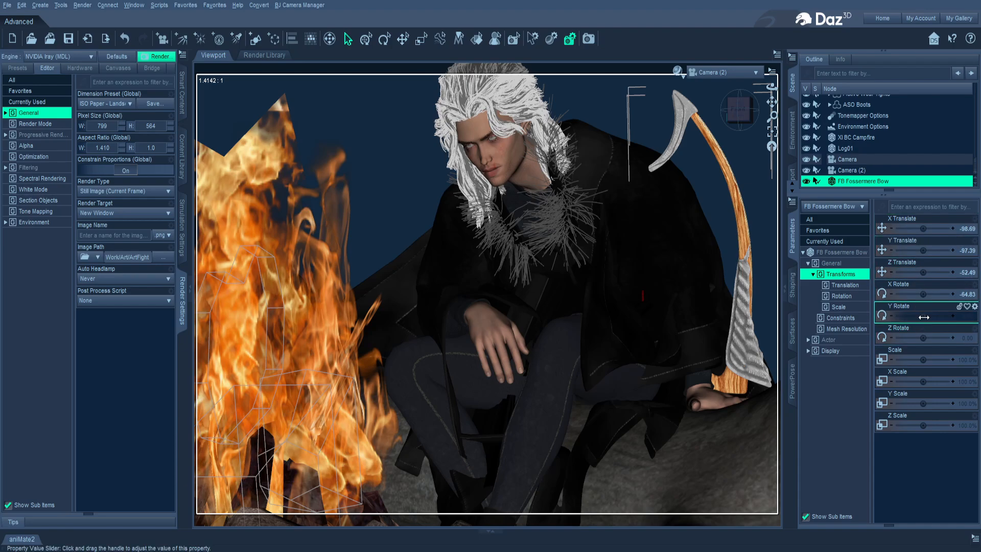
pyautogui.moveTo(922, 315); pyautogui.dragTo(923, 315)
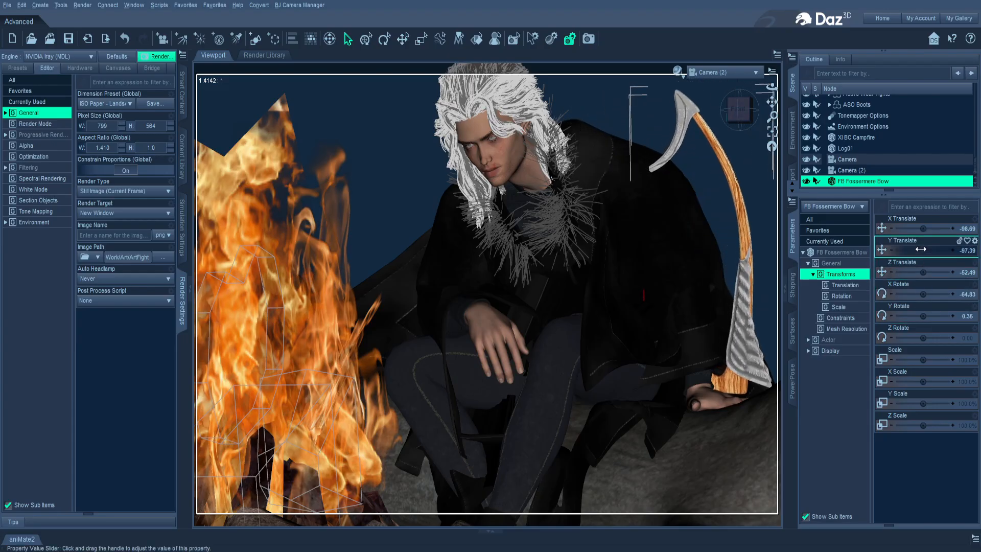
pyautogui.moveTo(924, 250); pyautogui.dragTo(927, 250)
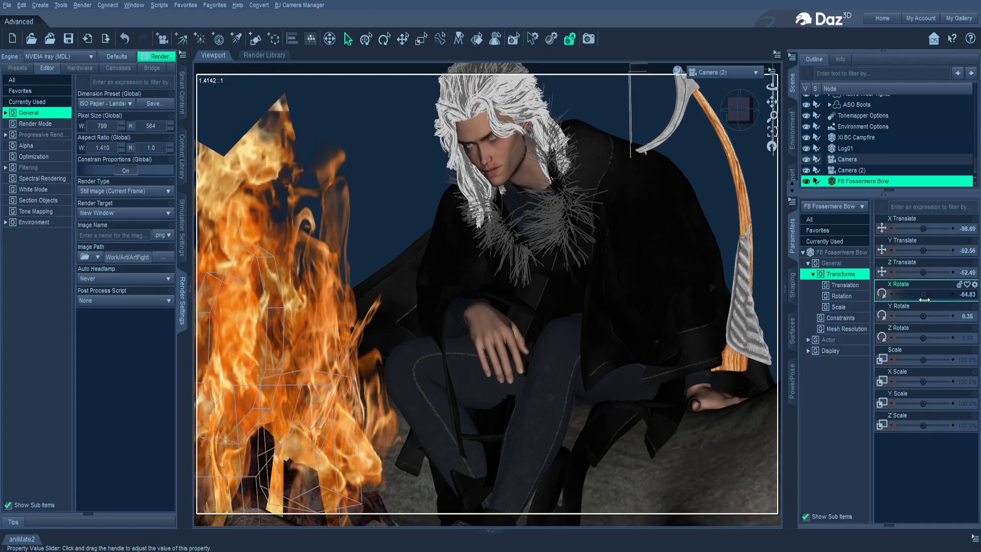
pyautogui.moveTo(926, 315); pyautogui.dragTo(916, 294)
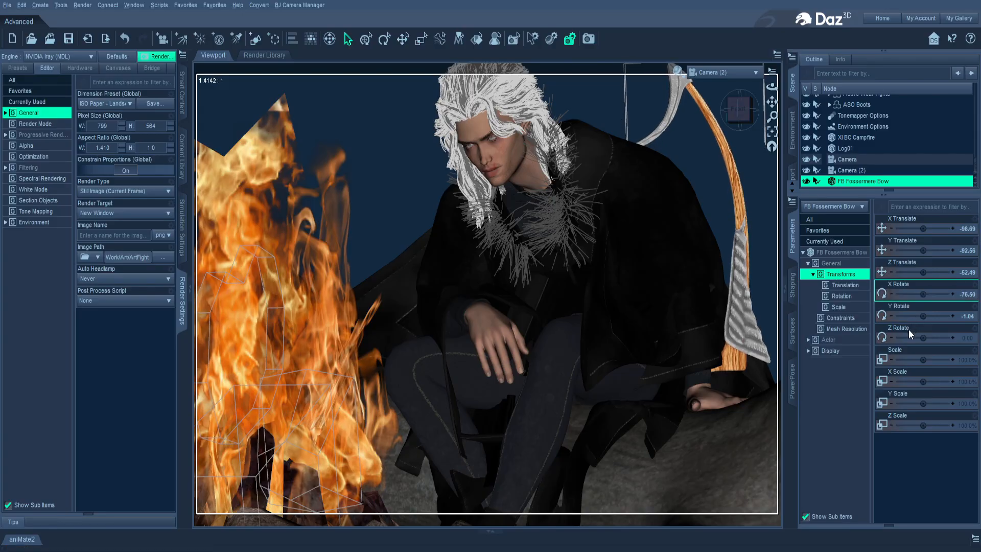
pyautogui.moveTo(923, 336)
pyautogui.mouseDown()
pyautogui.moveTo(911, 335)
pyautogui.moveTo(923, 337)
pyautogui.mouseUp()
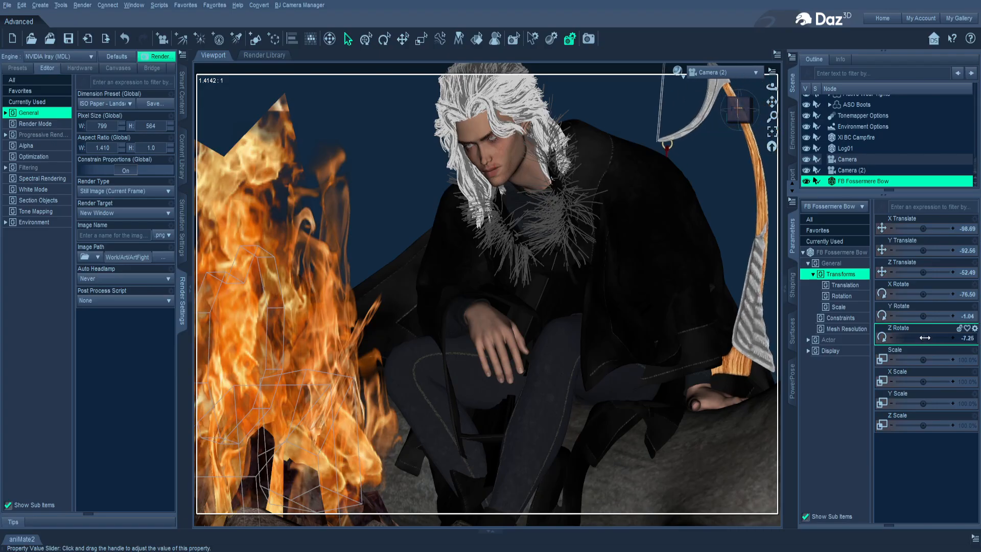
# - In Perspective View, reposition the bow at X -122.74, Y -71.30, Z -62.68 with X Rotate -63.01, then check it through Camera (2)
pyautogui.click(719, 76)
pyautogui.click(726, 147)
pyautogui.moveTo(738, 124); pyautogui.dragTo(732, 105)
pyautogui.moveTo(927, 297); pyautogui.dragTo(940, 298)
pyautogui.moveTo(930, 250); pyautogui.dragTo(918, 272)
pyautogui.click(747, 190)
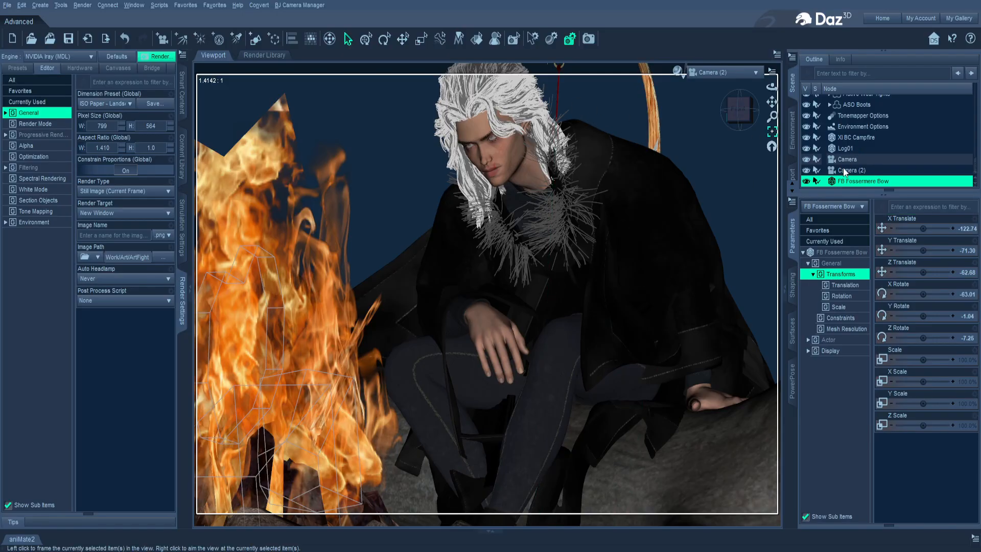
# - Set the Base Color of the Fossermere Bow's string surface to black (0.00, 0.00, 0.00)
pyautogui.click(792, 331)
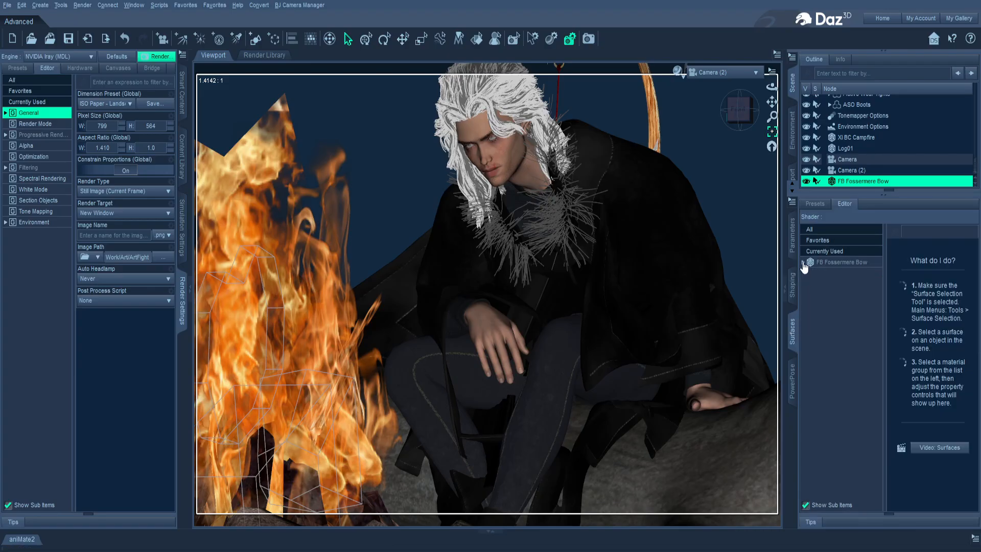
pyautogui.click(841, 307)
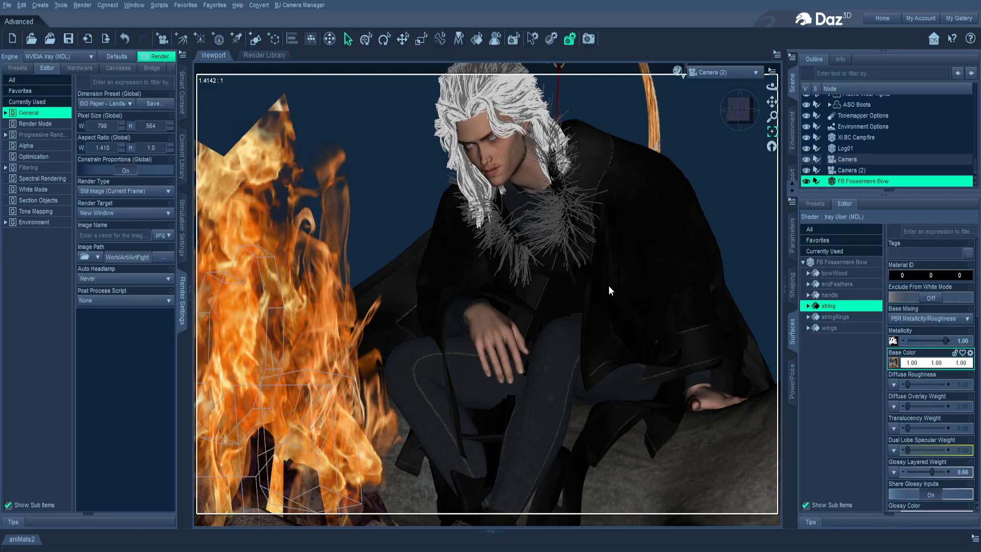
pyautogui.click(556, 354)
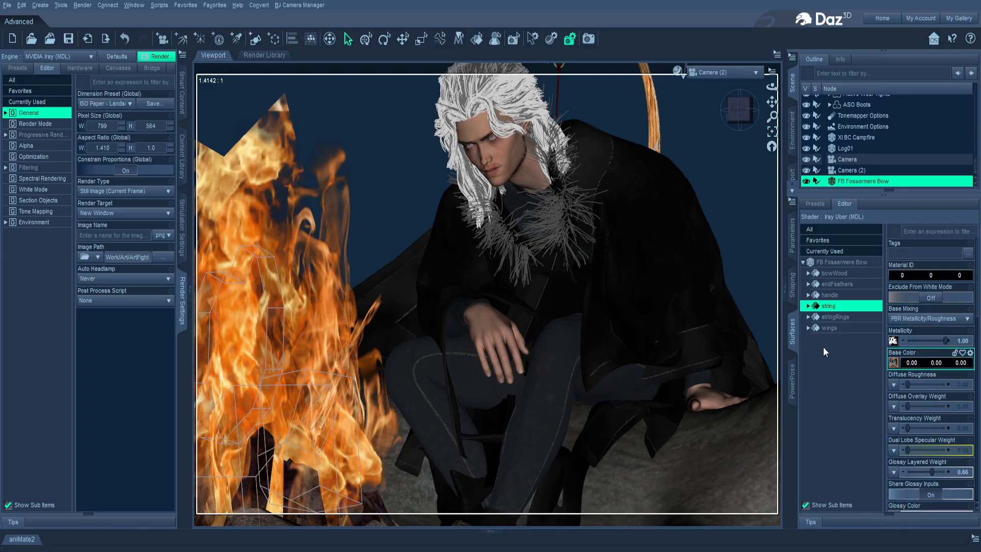
# - Give the bow's string surface a Top Coat Weight of 0.45 and a black Top Coat Color
pyautogui.scroll(-10, 937, 391)
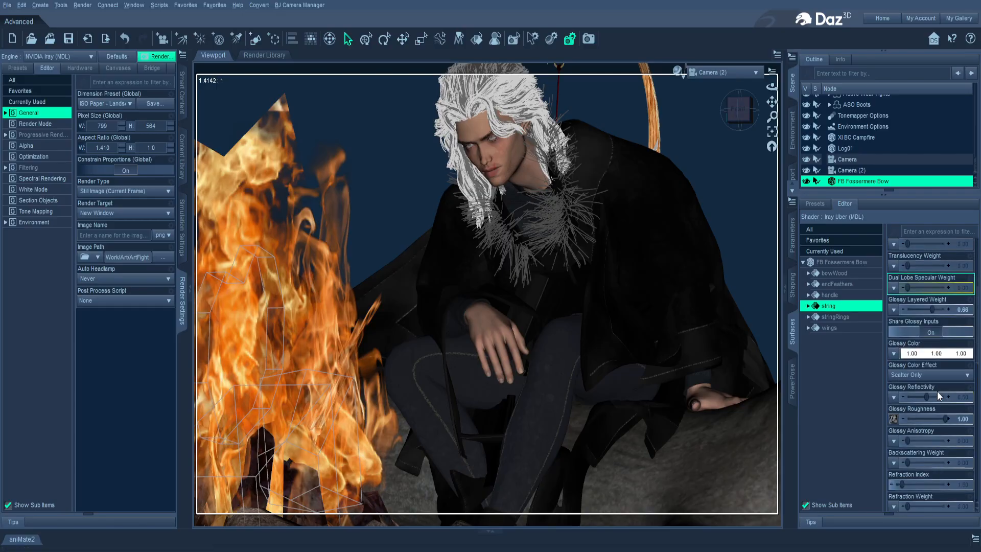
pyautogui.scroll(3, 939, 388)
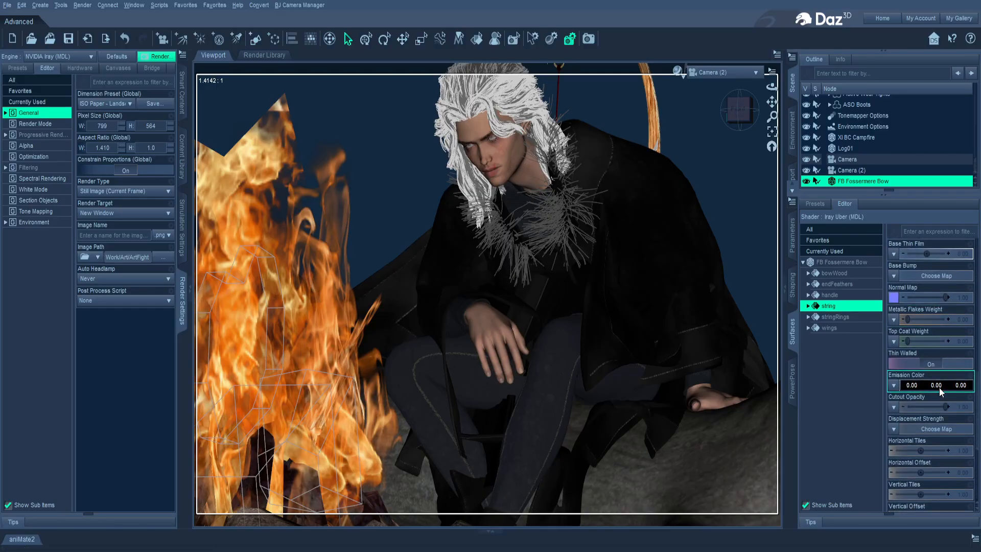
pyautogui.scroll(2, 940, 389)
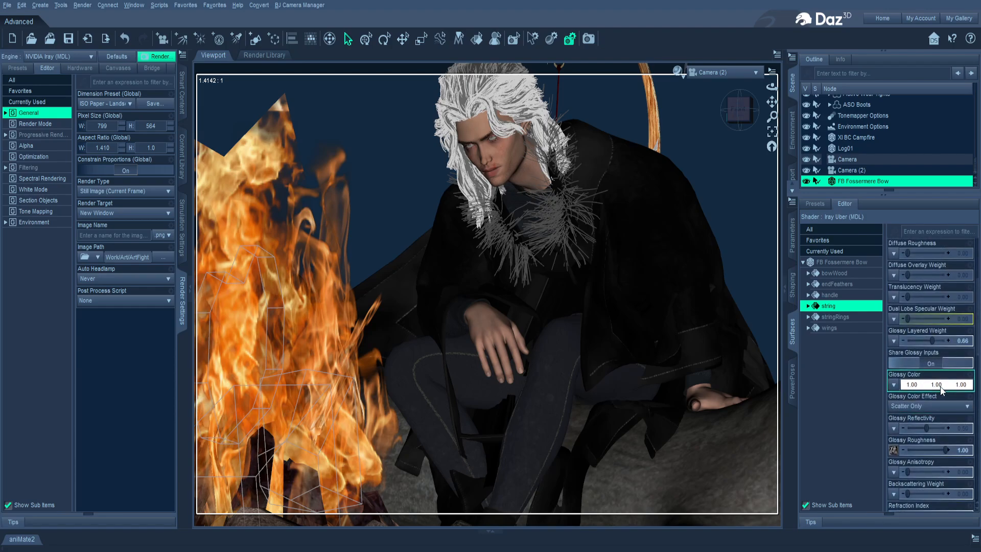
pyautogui.scroll(-6, 937, 388)
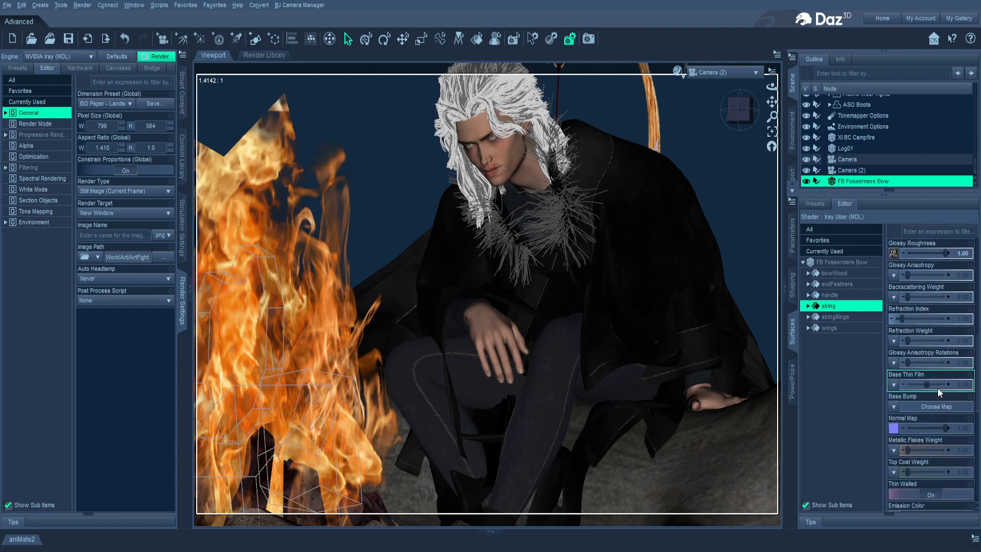
pyautogui.moveTo(918, 407); pyautogui.dragTo(924, 406)
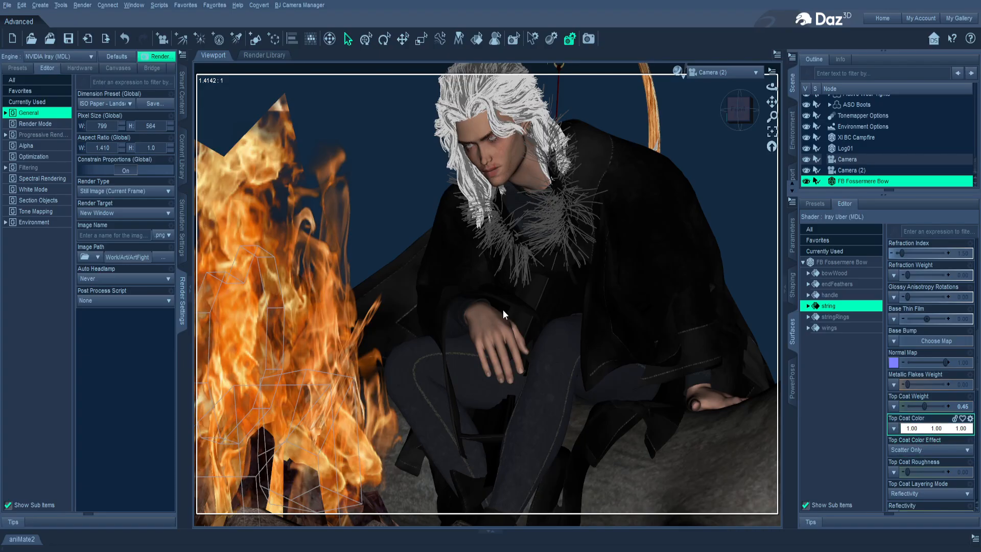
pyautogui.click(549, 352)
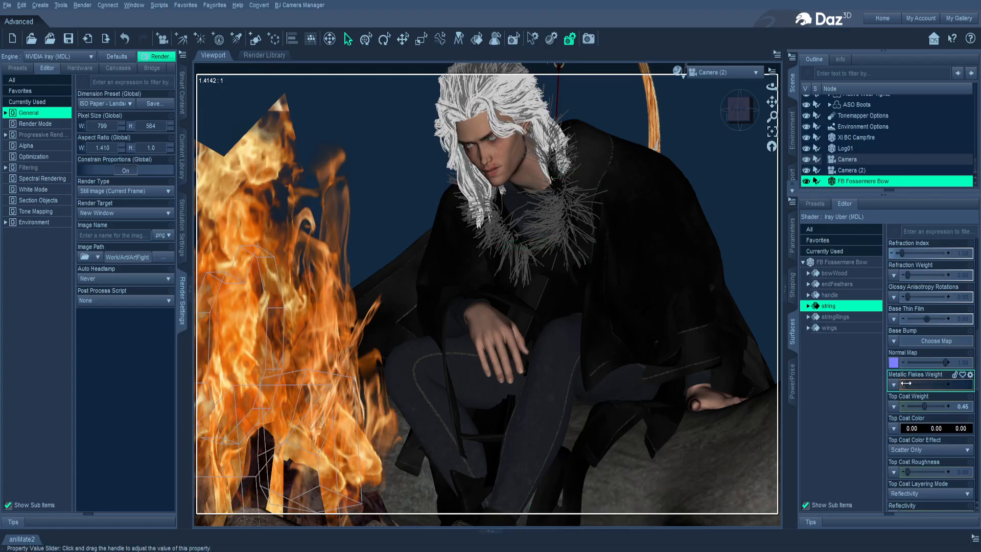
# - Add metallic flakes to the string surface with a black Metallic Flakes Color, and raise their weight above 0.51
pyautogui.moveTo(907, 383); pyautogui.dragTo(927, 383)
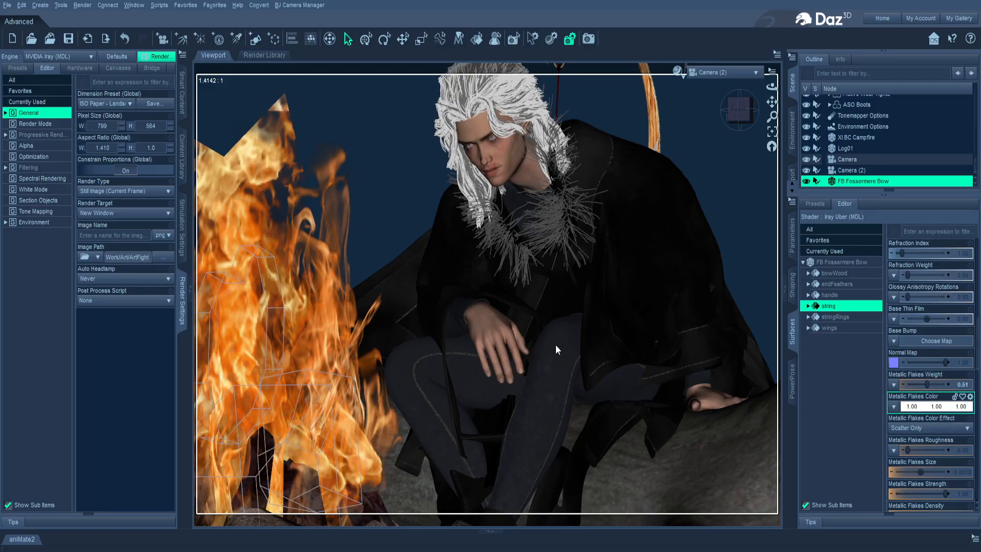
pyautogui.click(551, 358)
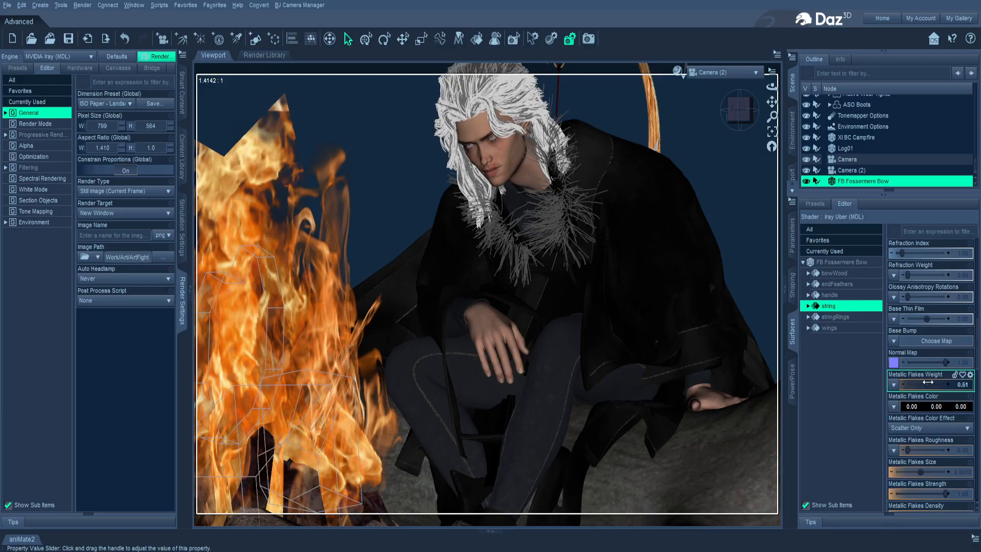
pyautogui.moveTo(928, 382); pyautogui.dragTo(943, 383)
pyautogui.click(661, 109)
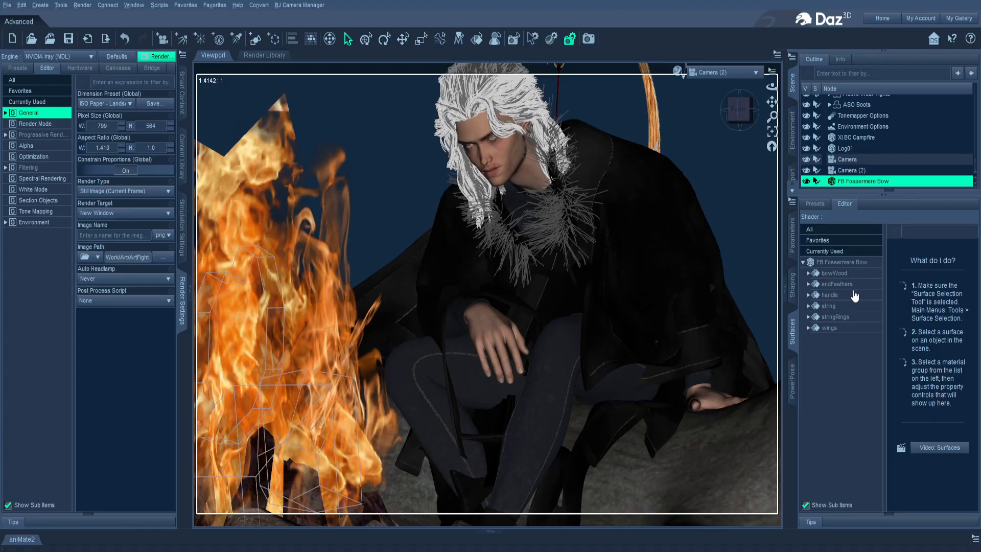
# - Set the Base Color of the bow's bowWood surface to black (0.00, 0.00, 0.00)
pyautogui.click(838, 295)
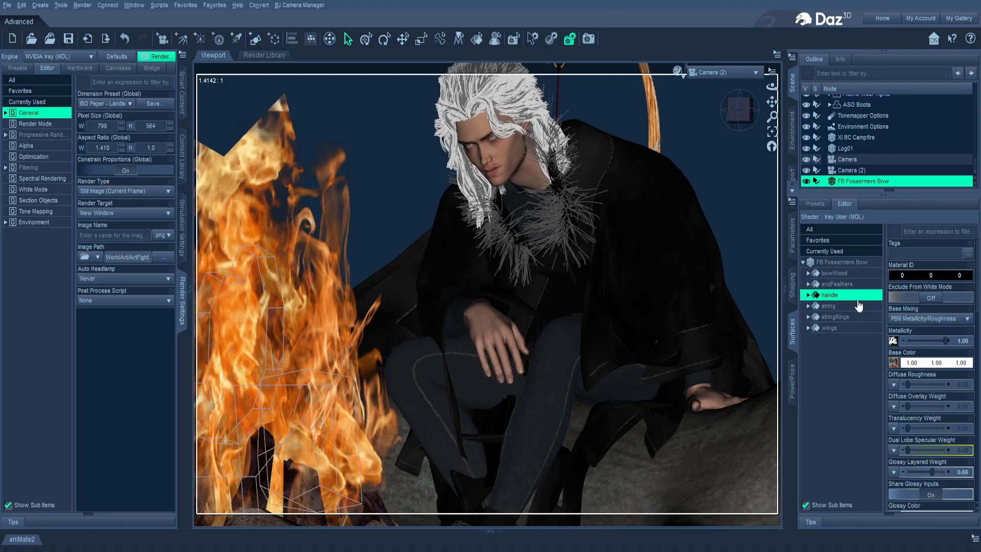
pyautogui.click(847, 273)
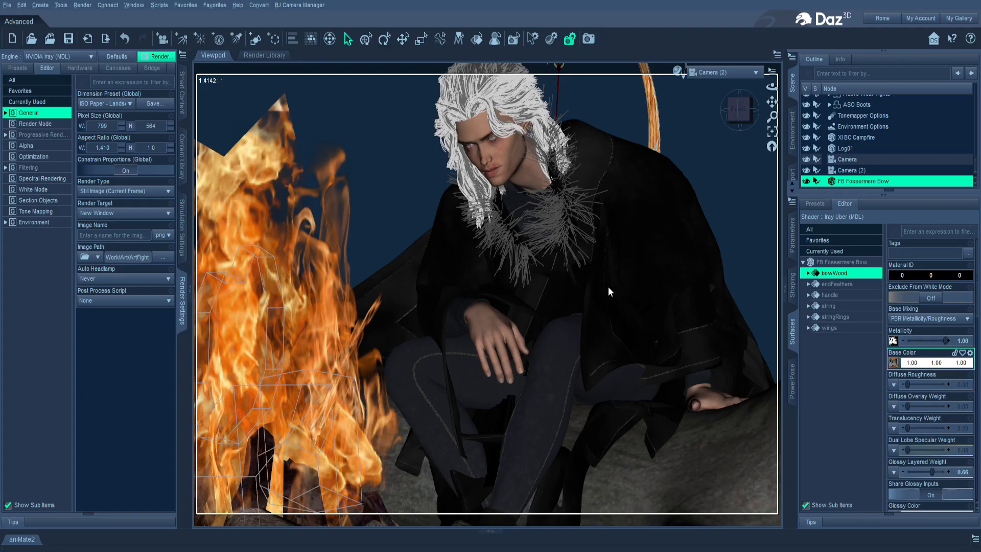
pyautogui.click(559, 353)
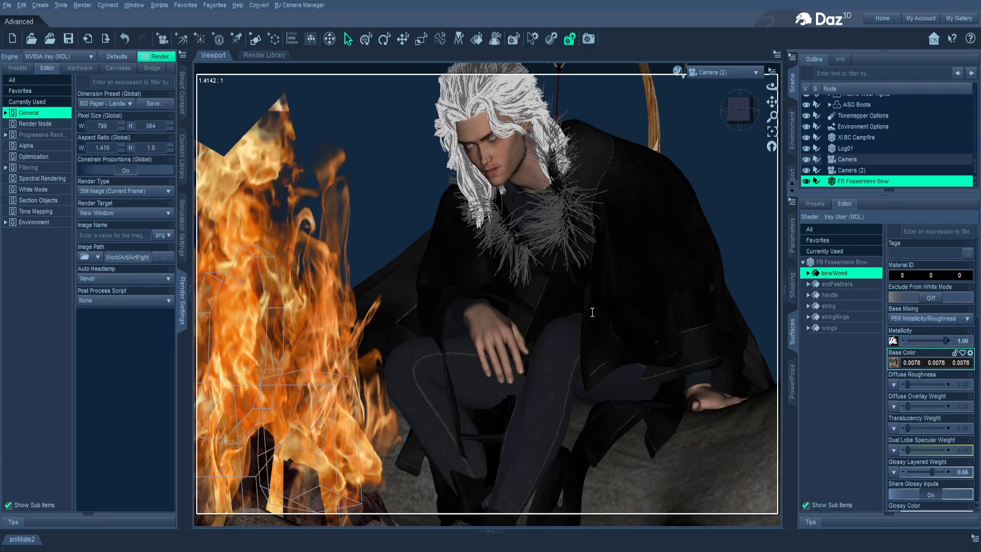
pyautogui.click(549, 356)
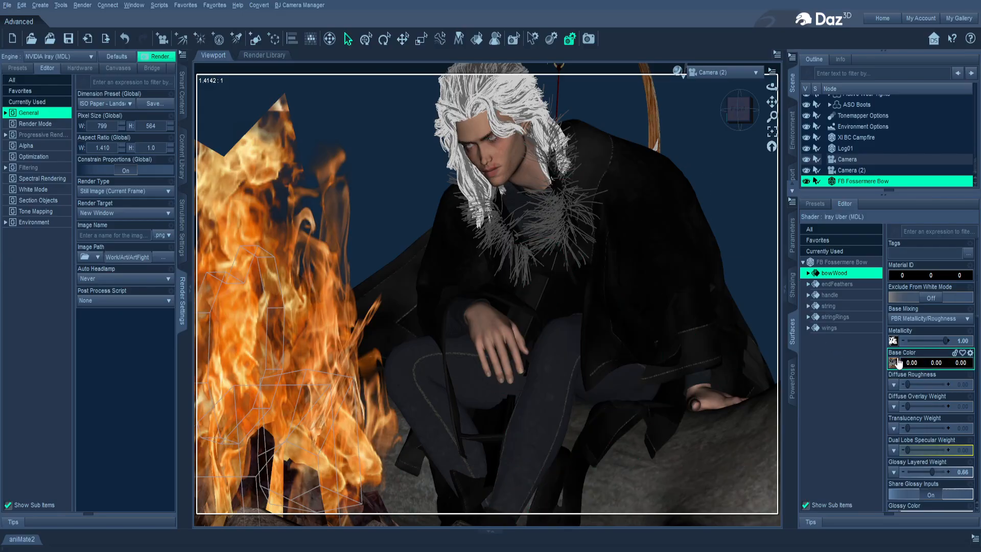
pyautogui.scroll(-5, 932, 358)
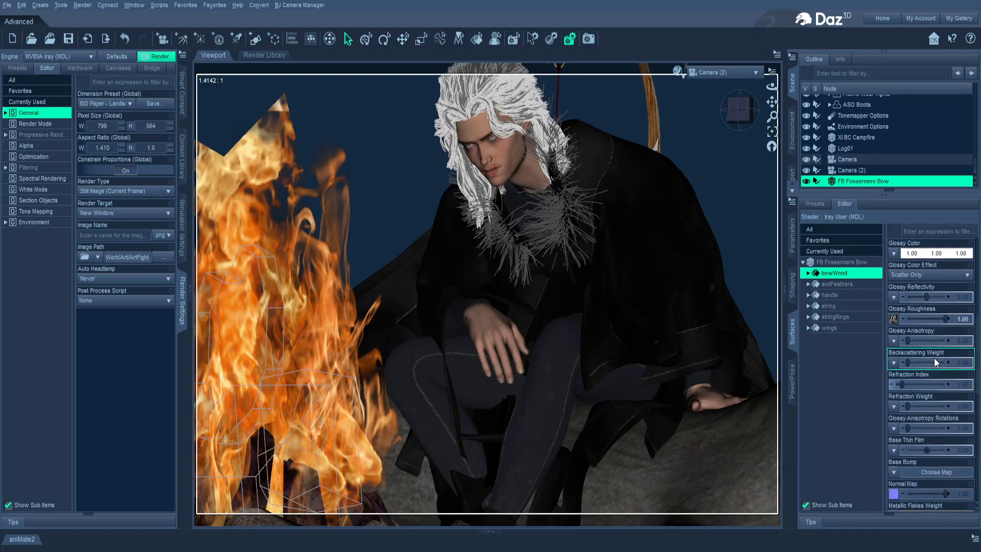
pyautogui.scroll(5, 935, 355)
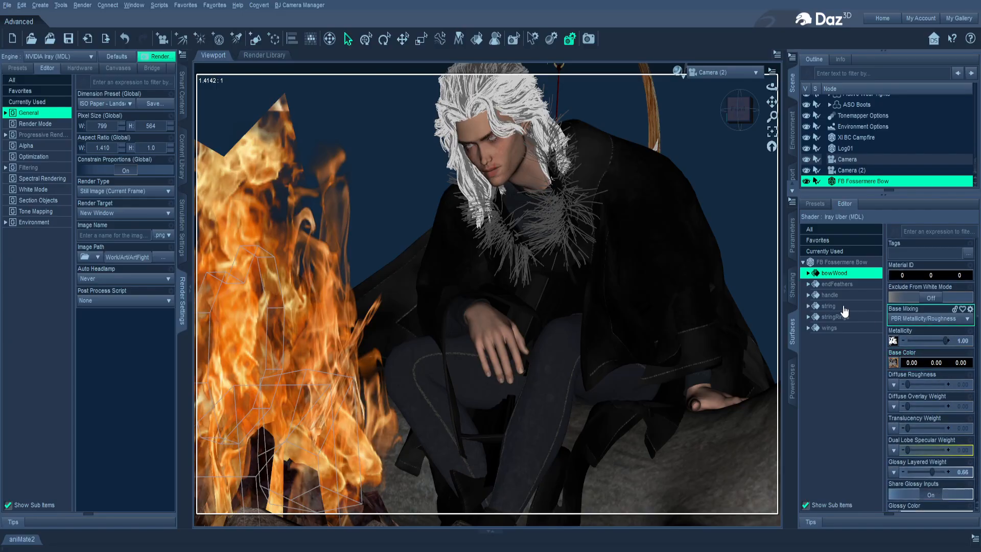
# - Reframe Camera (2) so that Styrth sits farther right and more of the campfire is in the shot
pyautogui.moveTo(772, 101)
pyautogui.mouseDown()
pyautogui.moveTo(819, 115)
pyautogui.moveTo(770, 101)
pyautogui.mouseUp()
pyautogui.scroll(2, 702, 124)
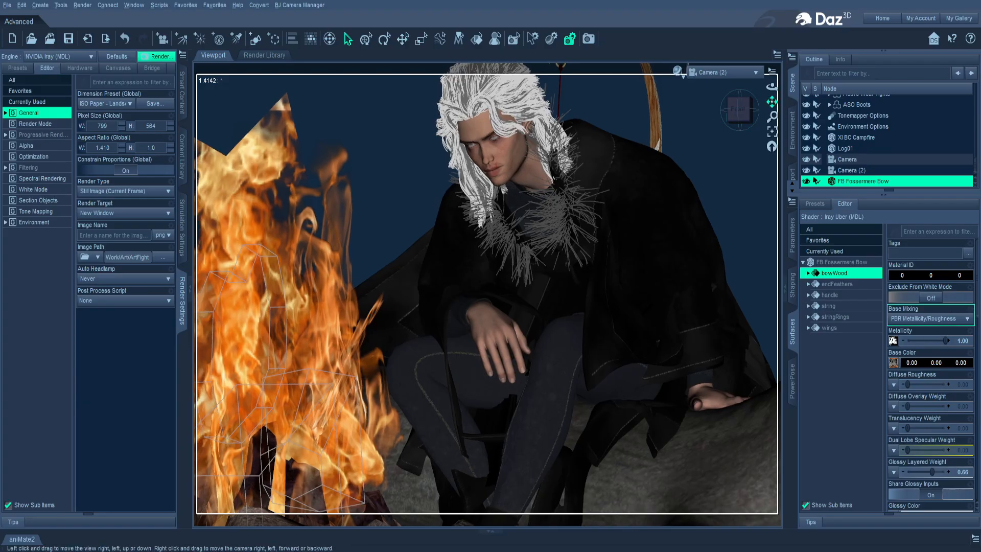
pyautogui.scroll(1, 701, 123)
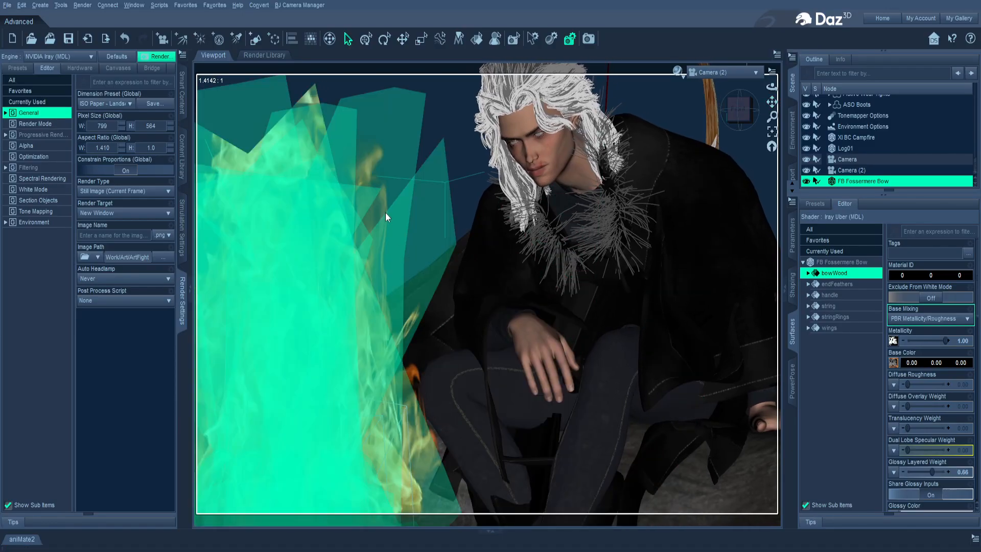
pyautogui.scroll(1, 550, 210)
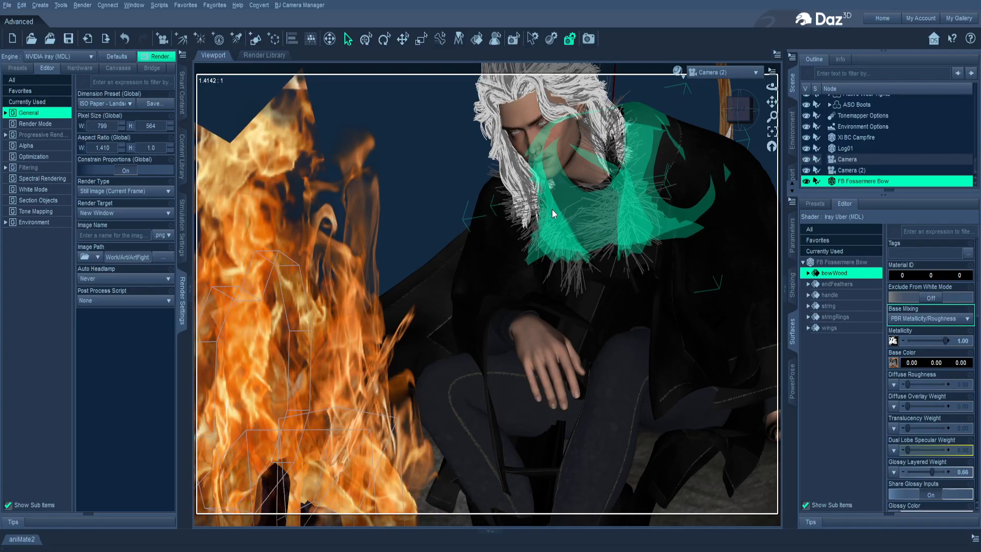
pyautogui.scroll(1, 619, 197)
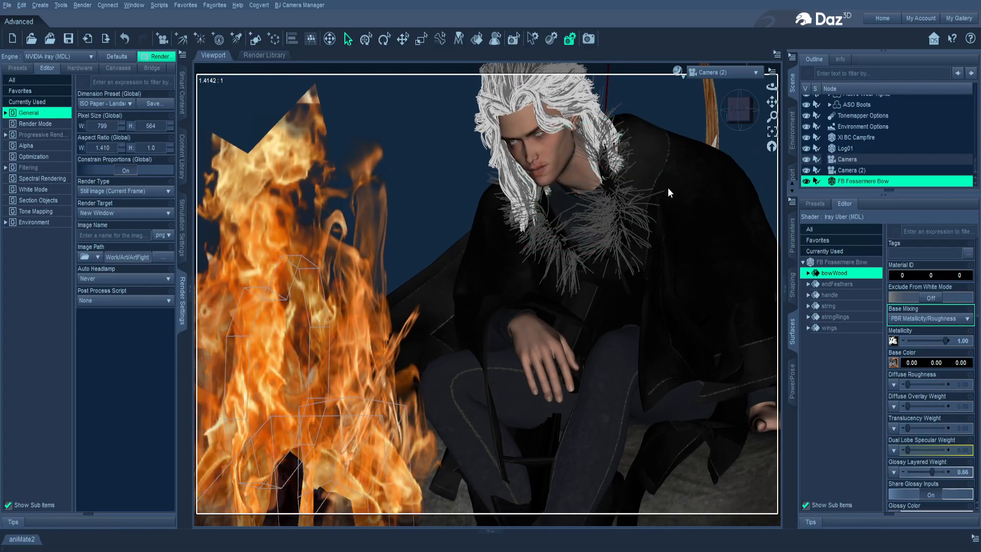
pyautogui.moveTo(770, 101); pyautogui.dragTo(782, 93)
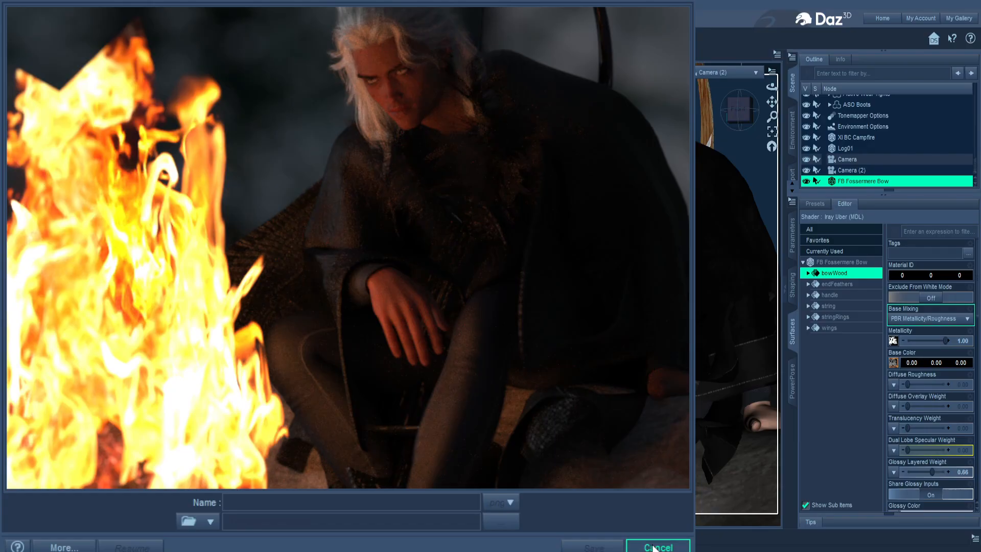
# - Stop and close the test render, then render Camera (2) again and dismiss that preview too
pyautogui.click(669, 547)
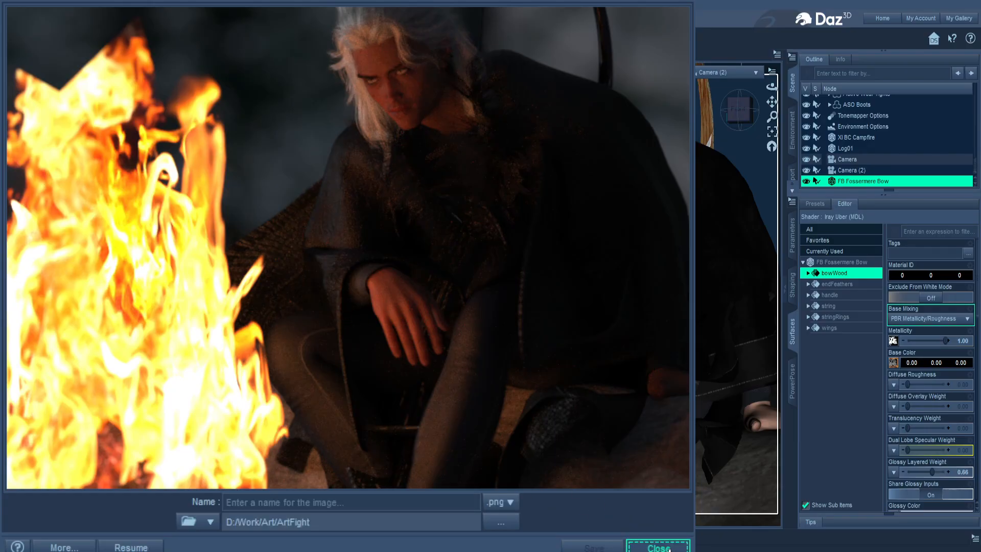
pyautogui.click(664, 547)
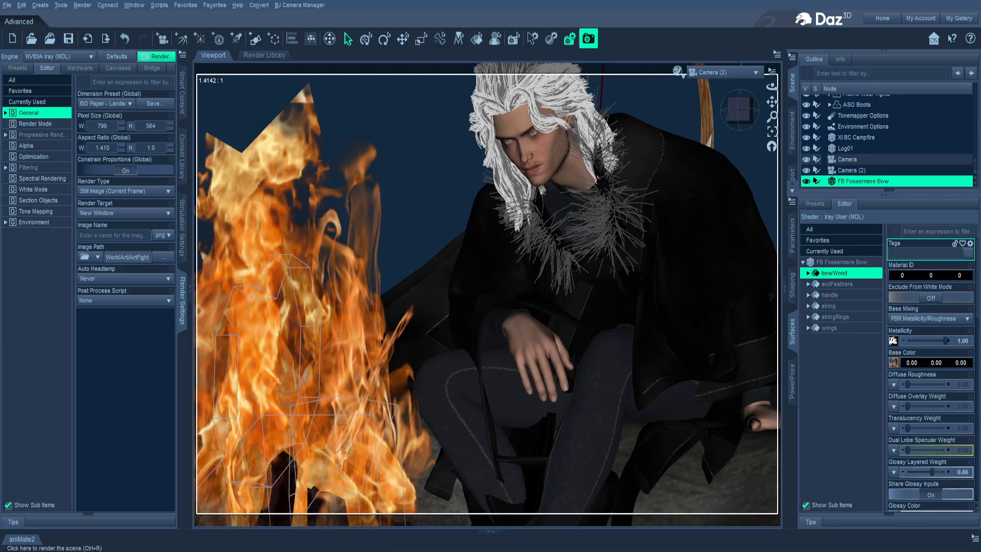
pyautogui.click(587, 44)
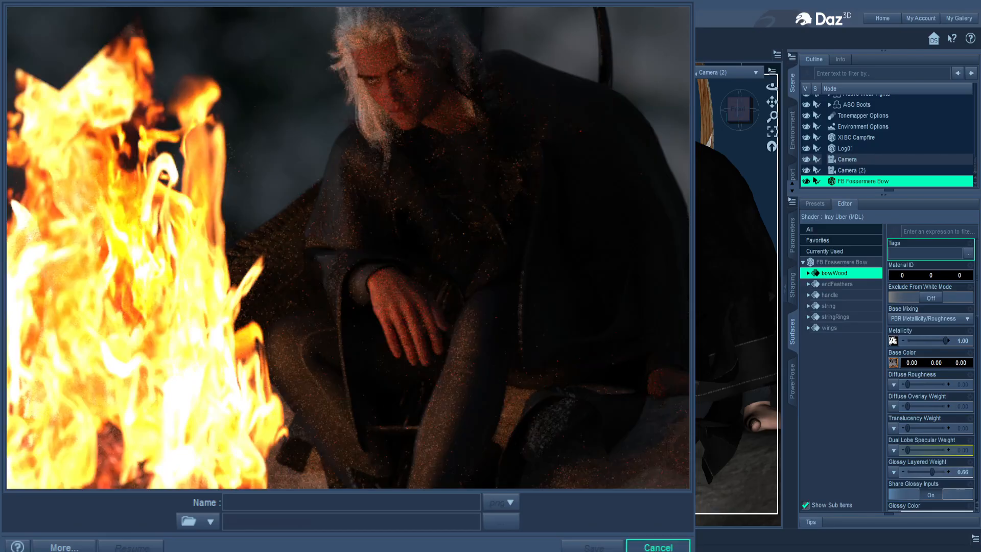
pyautogui.click(658, 546)
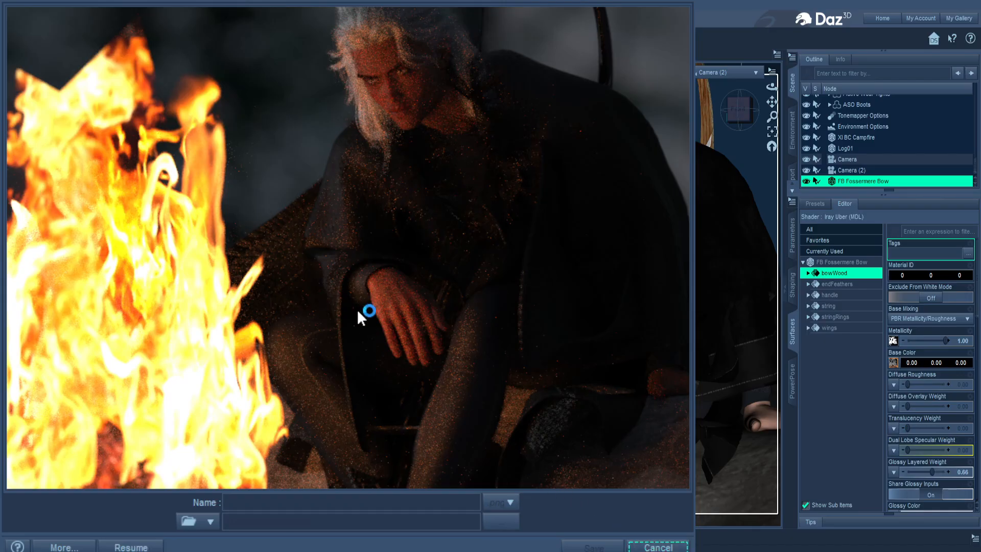
pyautogui.click(664, 545)
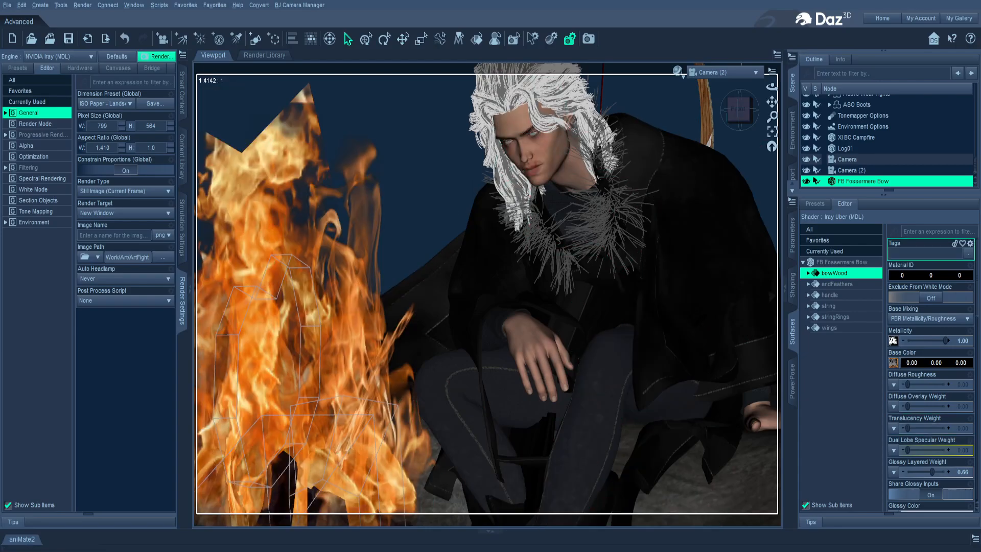
# - Move Camera (2) closer and pan it to center Styrth, leaving only part of the campfire at the frame's edge
pyautogui.scroll(2, 689, 179)
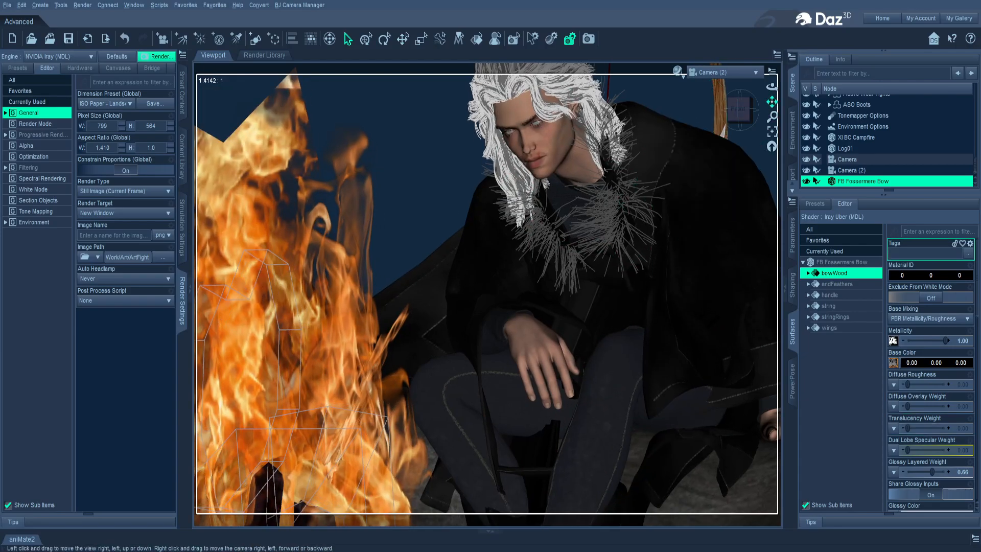
pyautogui.moveTo(772, 102); pyautogui.dragTo(756, 128)
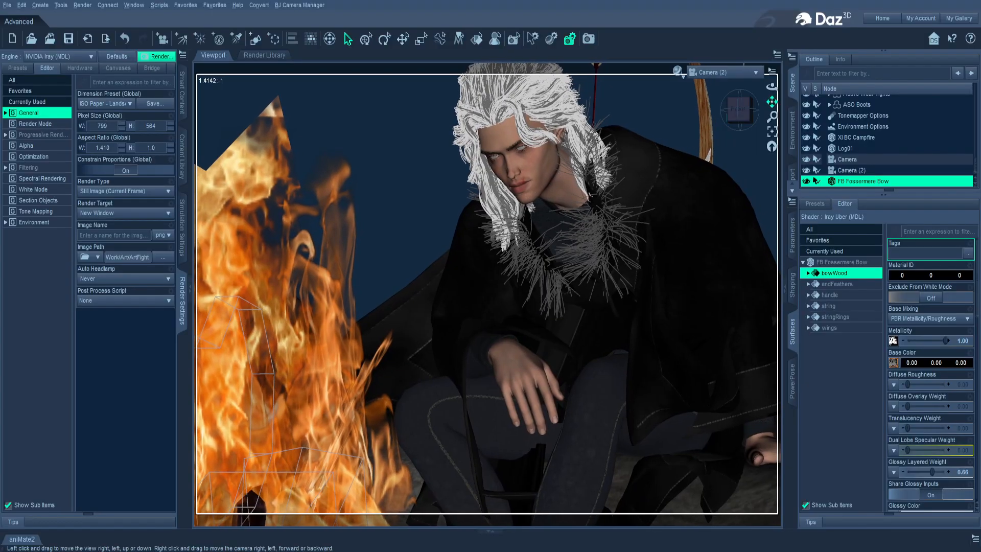
pyautogui.scroll(3, 655, 150)
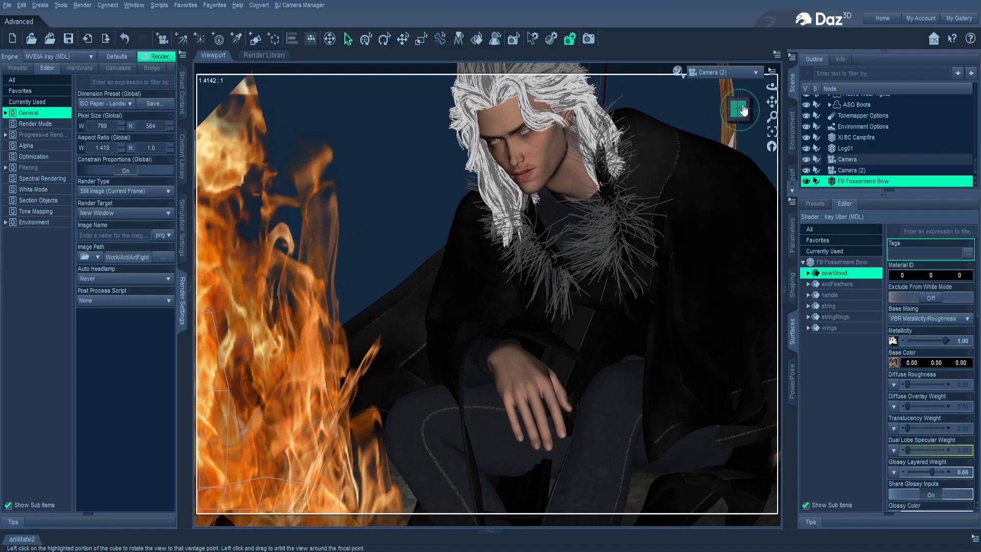
pyautogui.moveTo(771, 101); pyautogui.dragTo(734, 108)
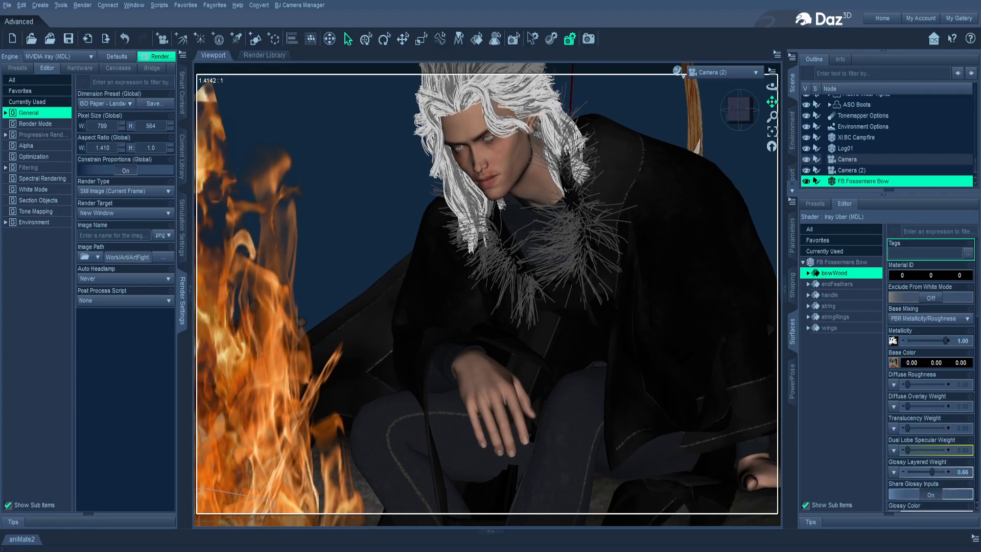
pyautogui.moveTo(772, 102); pyautogui.dragTo(772, 106)
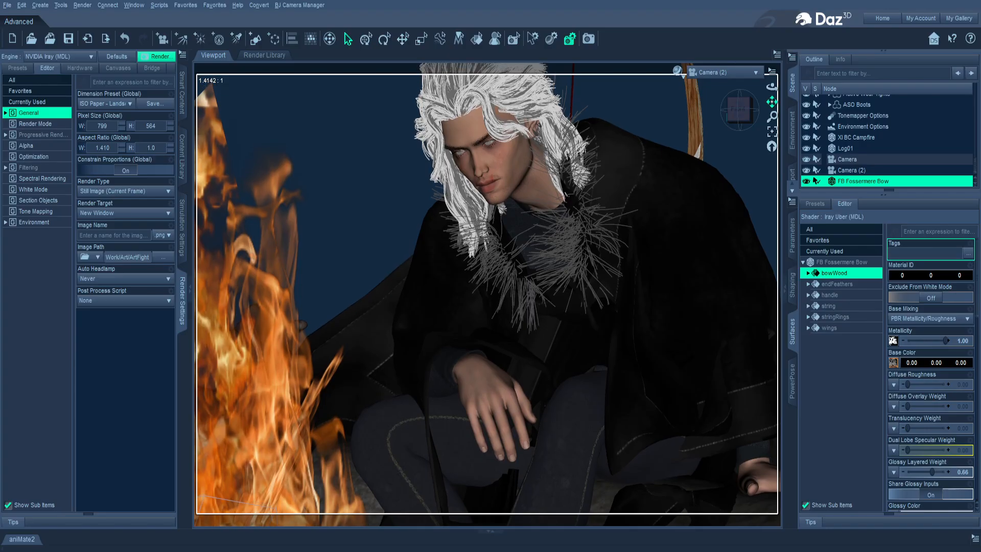
# - In the Perspective View, set Camera (2)'s F/Stop to 13.06, Focal Length to 177.63 mm and Focal Distance to 328.96
pyautogui.click(713, 74)
pyautogui.click(712, 87)
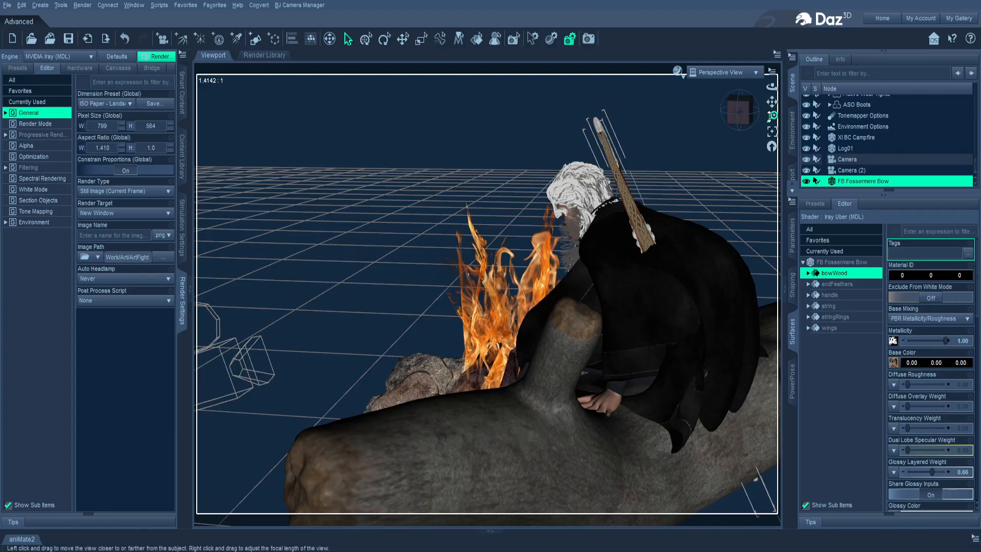
pyautogui.moveTo(739, 114); pyautogui.dragTo(754, 109)
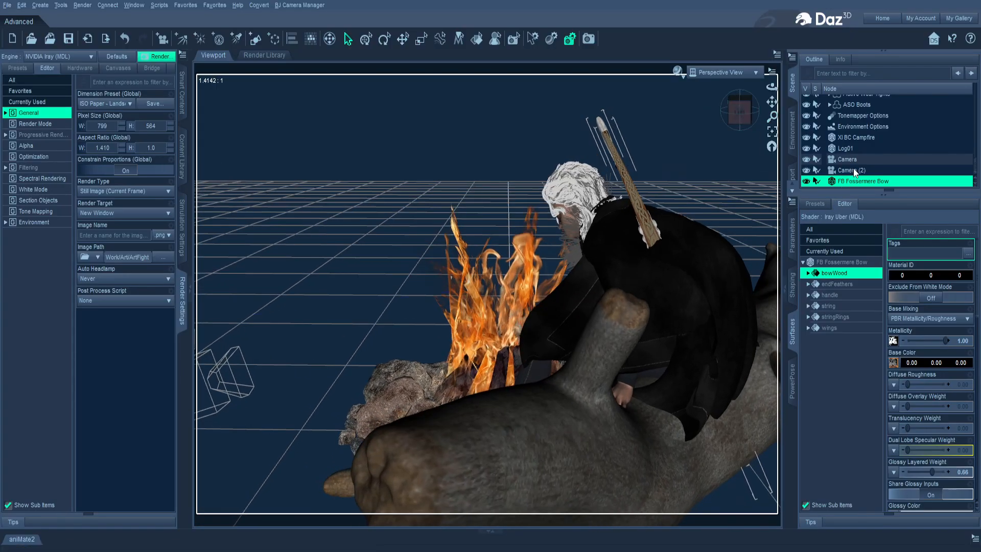
pyautogui.click(852, 170)
pyautogui.click(793, 235)
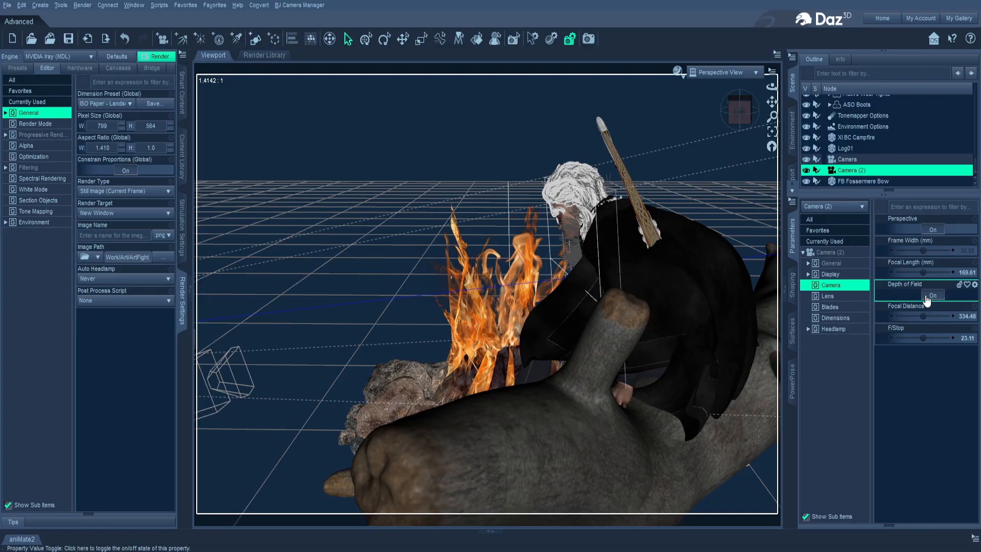
pyautogui.moveTo(739, 109); pyautogui.dragTo(749, 116)
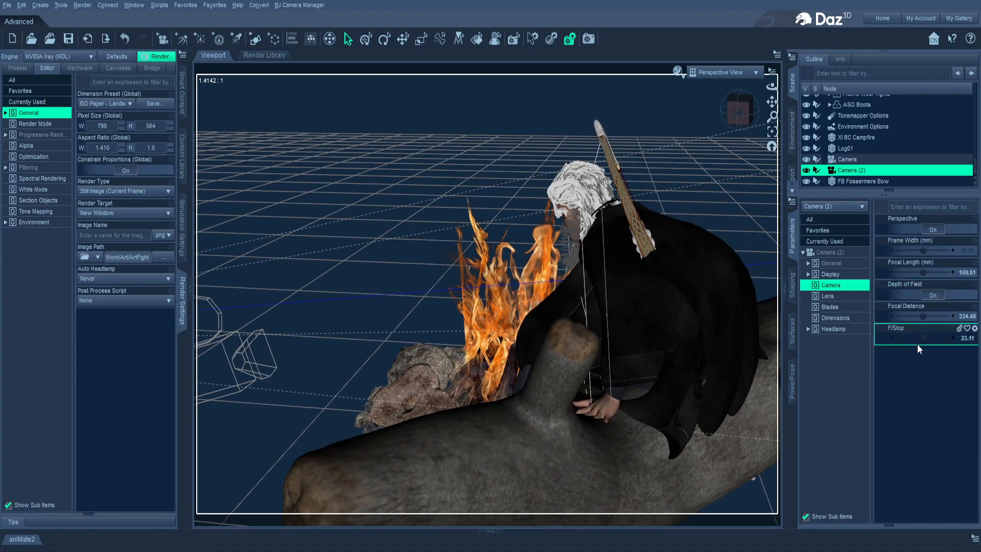
pyautogui.moveTo(921, 339); pyautogui.dragTo(915, 339)
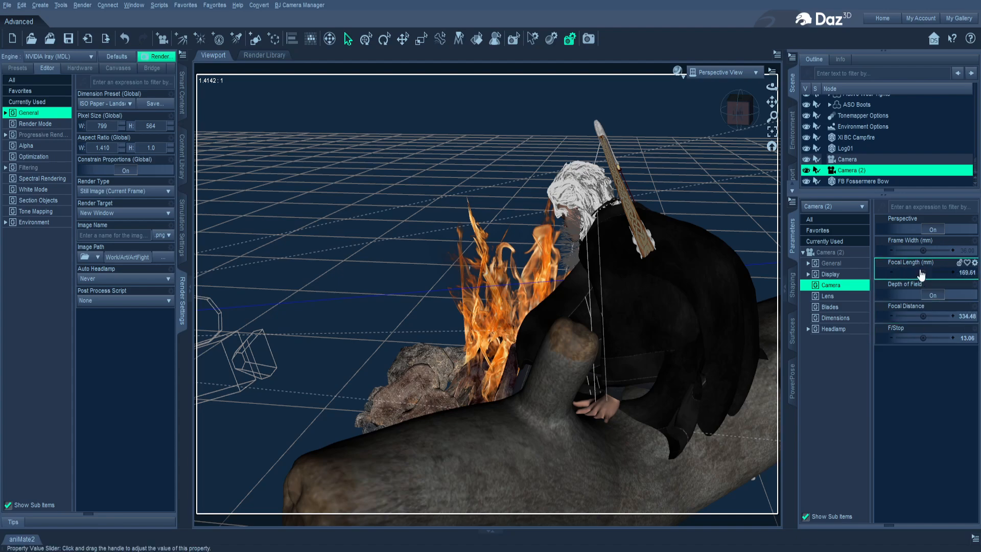
pyautogui.moveTo(922, 269); pyautogui.dragTo(930, 272)
pyautogui.moveTo(923, 315); pyautogui.dragTo(917, 315)
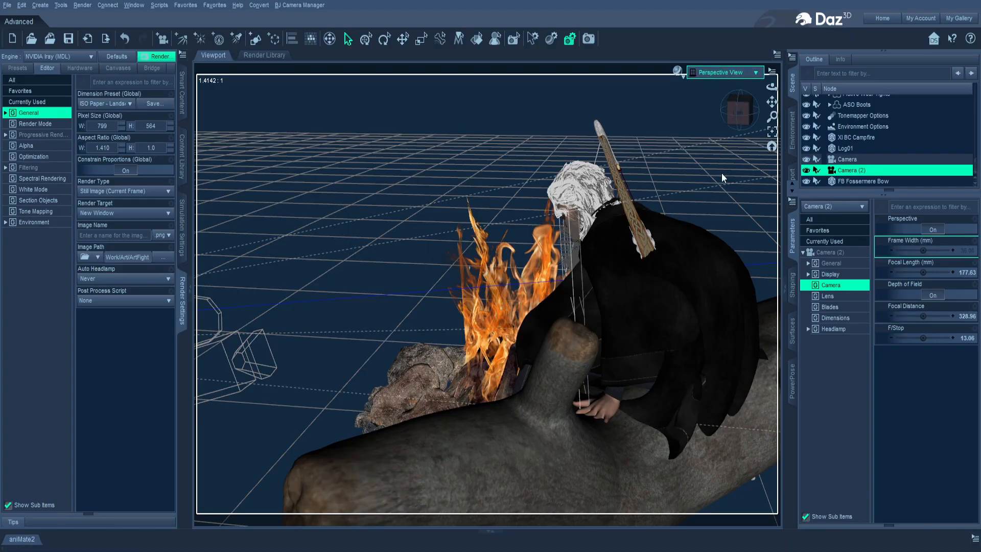
# - Test-render the scene through Camera (2), dismiss the render, and preview the shot live in the viewport with Iray
pyautogui.hotkey('ctrl', '0')
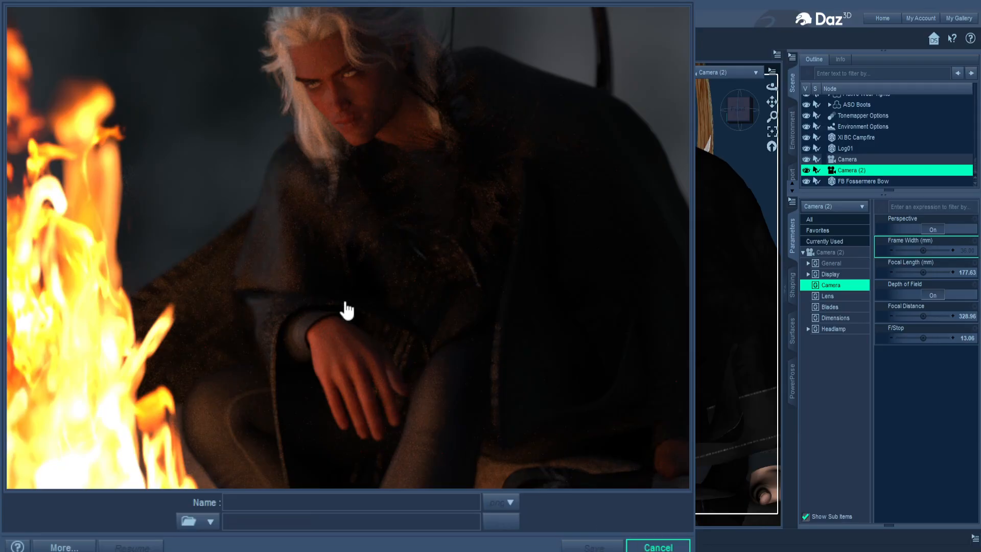
pyautogui.click(658, 547)
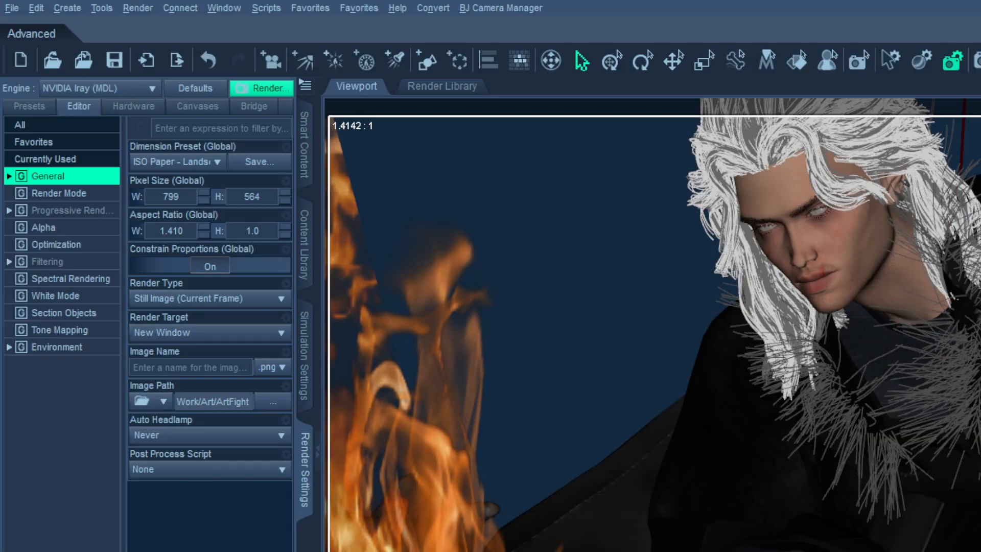
pyautogui.hotkey('ctrl', '0')
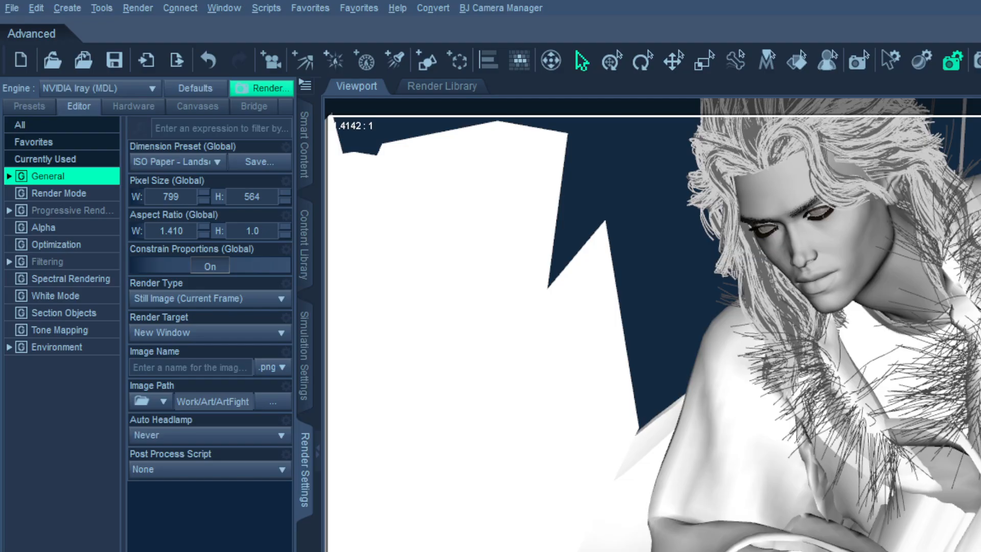
pyautogui.click(822, 209)
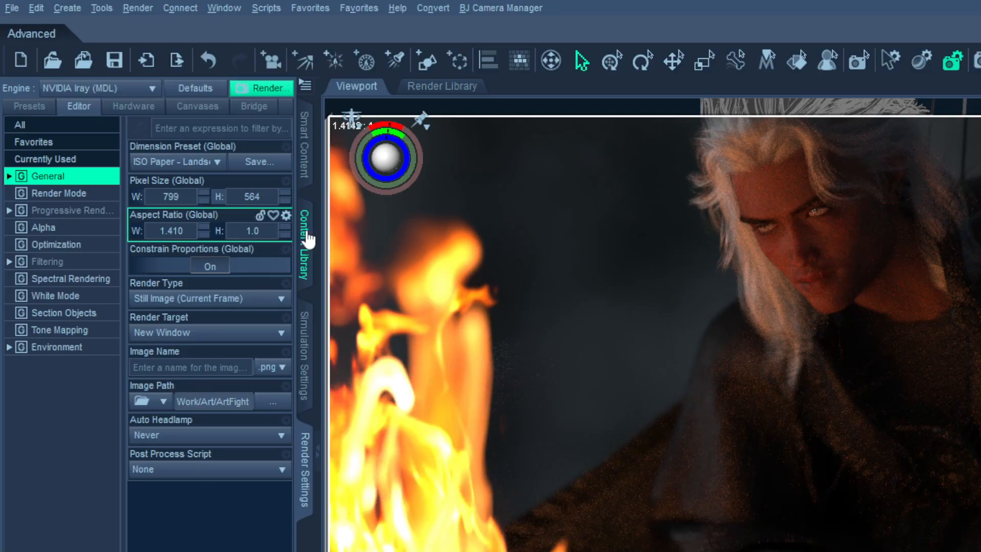
# - Show the Content Library and return the viewport from the Iray preview to textured shading
pyautogui.click(307, 236)
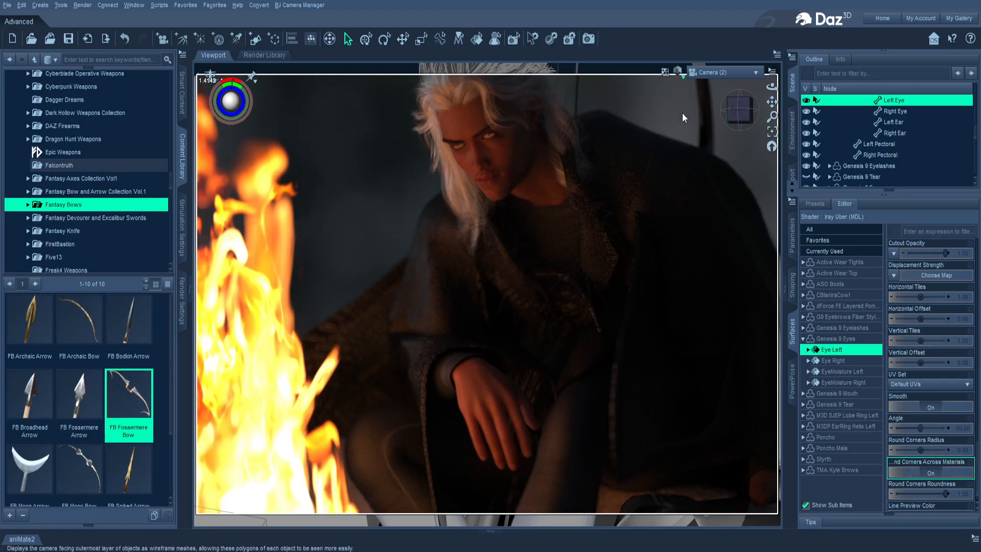
pyautogui.click(682, 182)
pyautogui.click(8, 7)
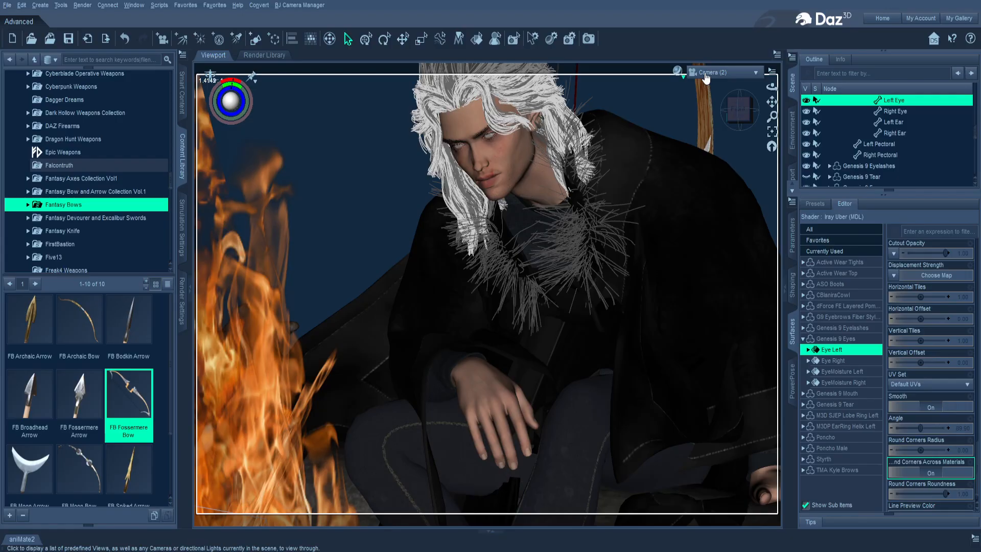
# - In the Perspective View, set the Bend of Styrth's Left Thumb 1 to -1.09
pyautogui.click(756, 75)
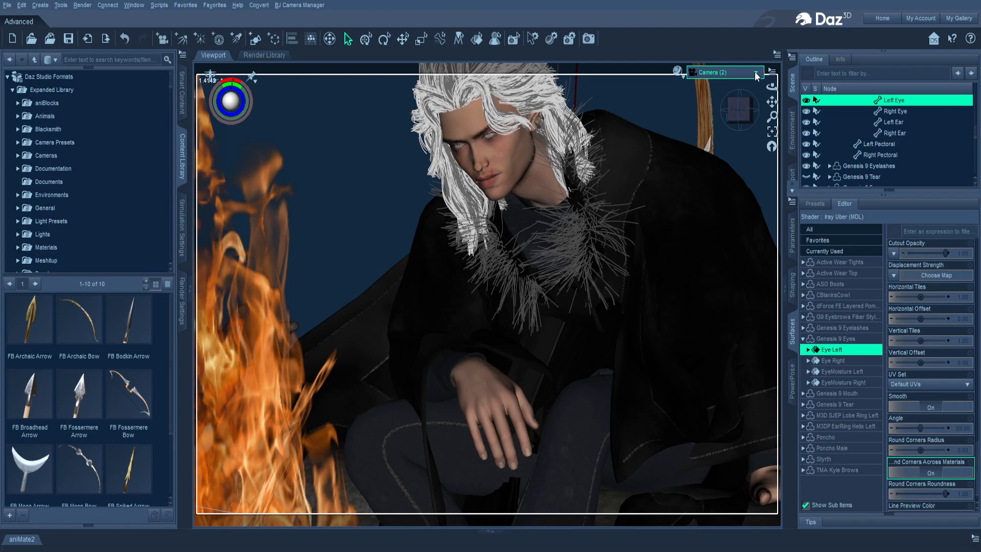
pyautogui.click(757, 81)
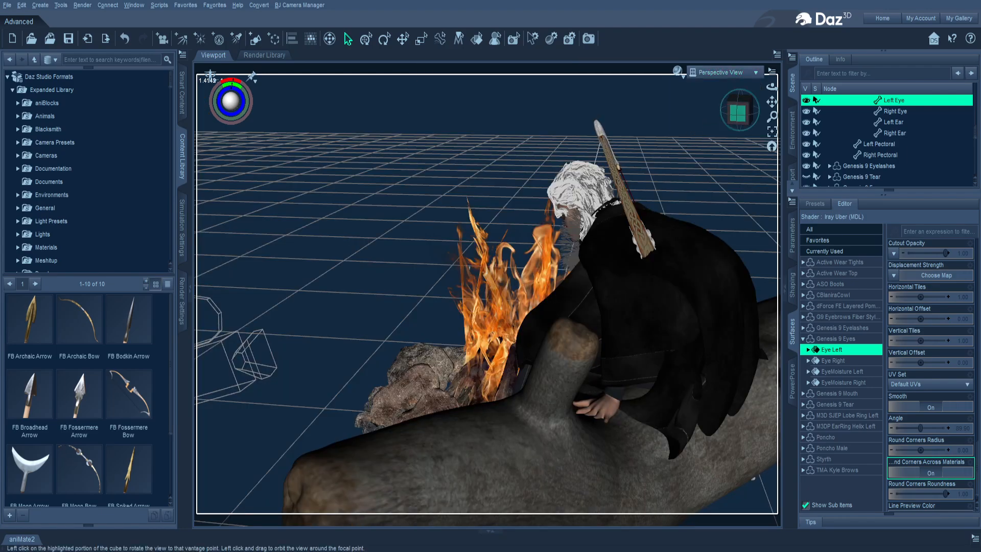
pyautogui.moveTo(739, 110); pyautogui.dragTo(799, 105)
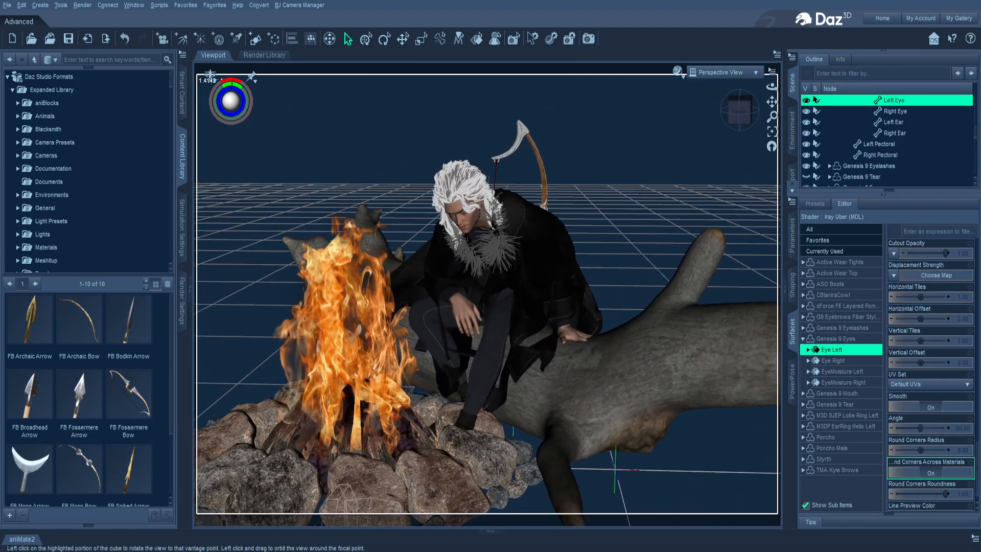
pyautogui.click(568, 336)
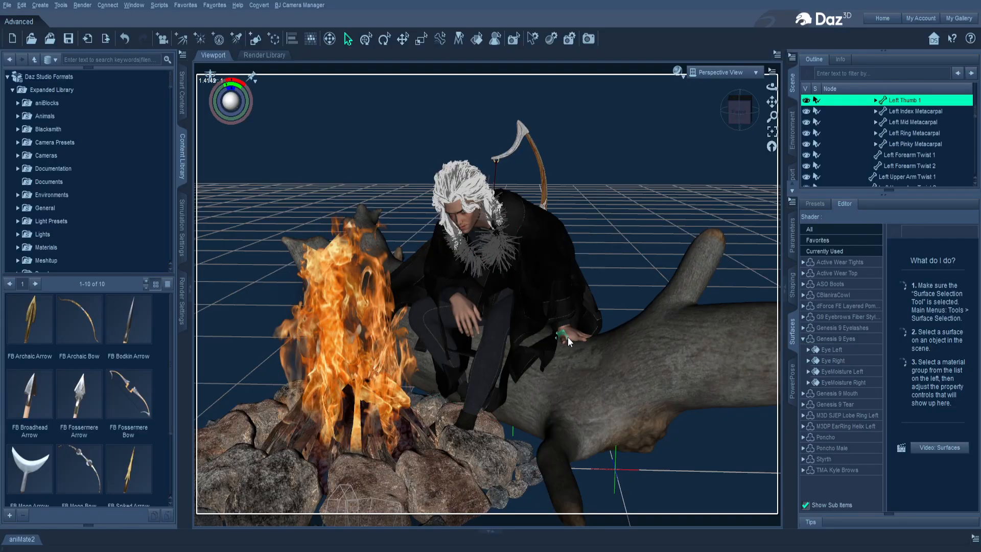
pyautogui.click(797, 259)
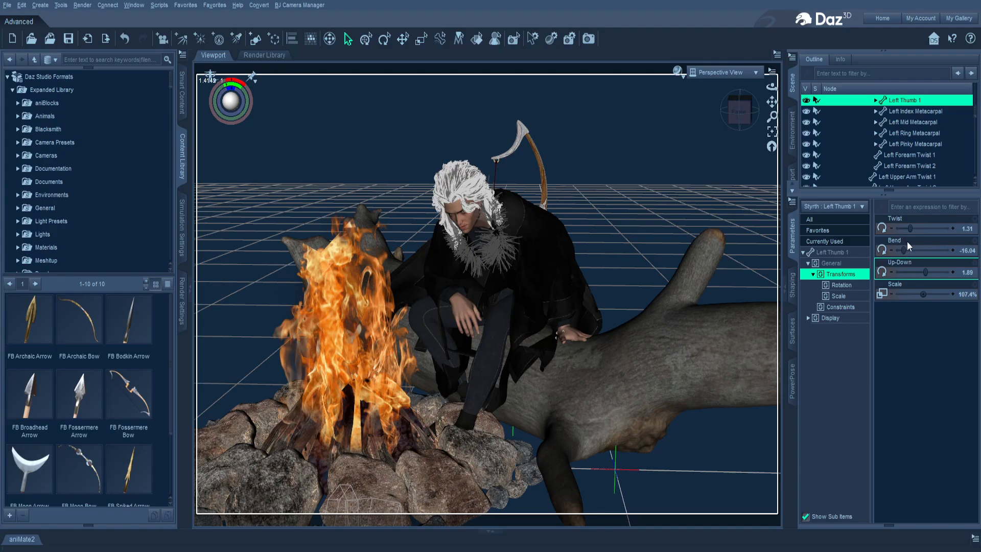
pyautogui.moveTo(905, 250)
pyautogui.mouseDown()
pyautogui.moveTo(924, 234)
pyautogui.moveTo(915, 240)
pyautogui.mouseUp()
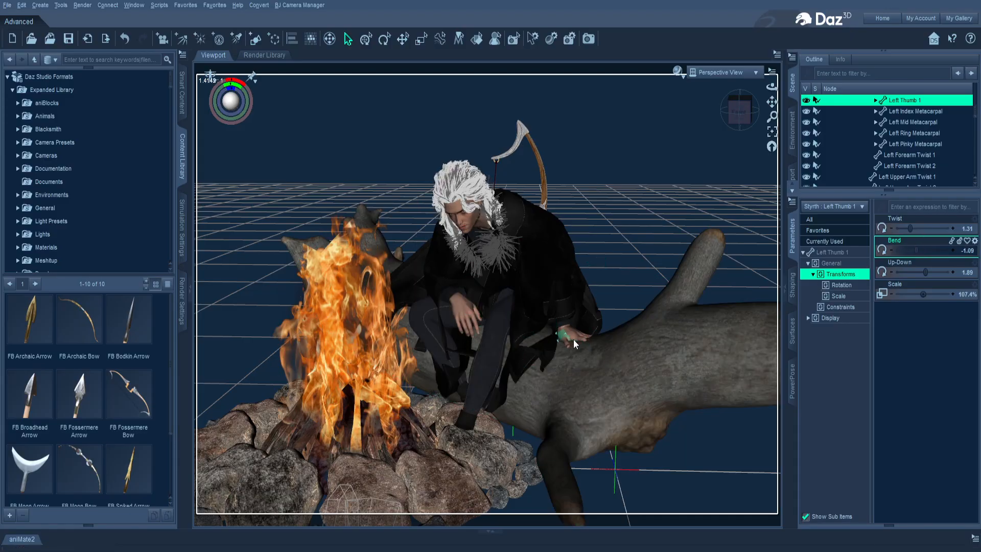
# - Straighten Styrth's left index finger against the log, setting Left Index 2 Bend to -2.35 and Left Index 1 Bend to 22.64
pyautogui.click(581, 339)
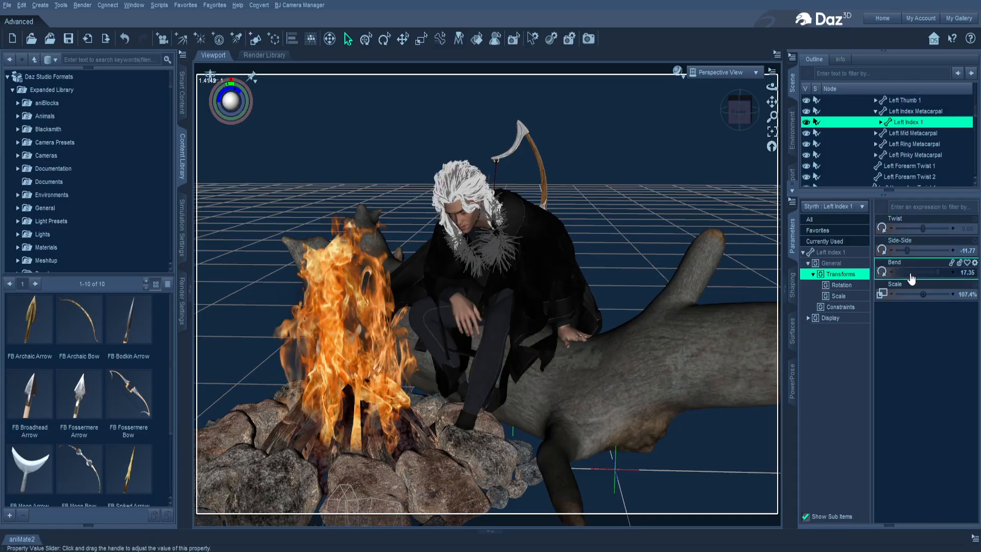
pyautogui.moveTo(935, 271); pyautogui.dragTo(943, 274)
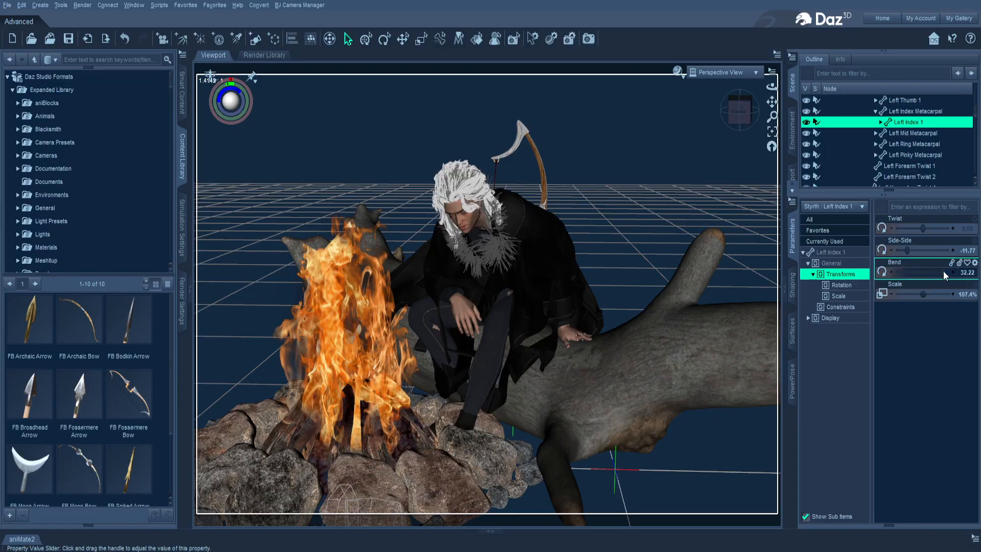
pyautogui.scroll(10, 699, 312)
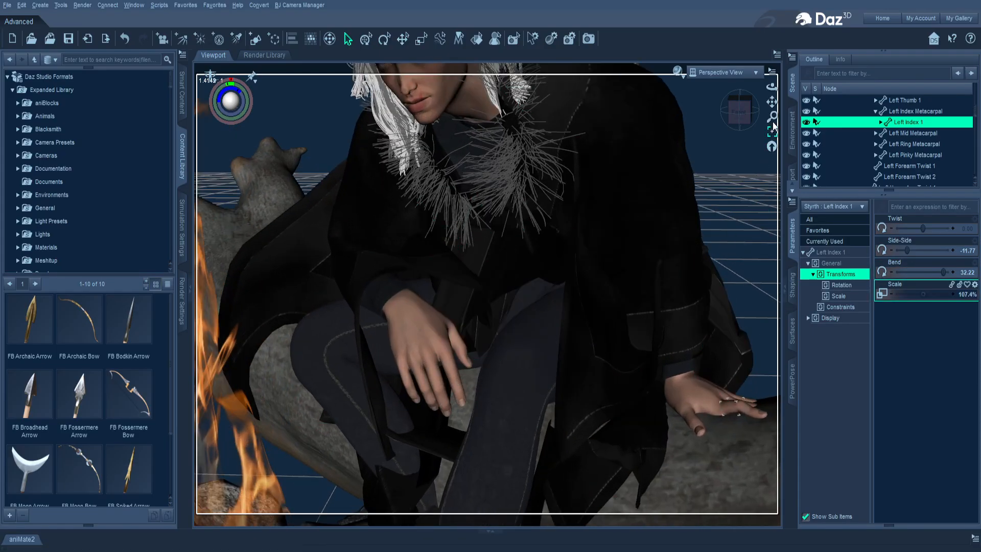
pyautogui.moveTo(772, 102); pyautogui.dragTo(654, 5)
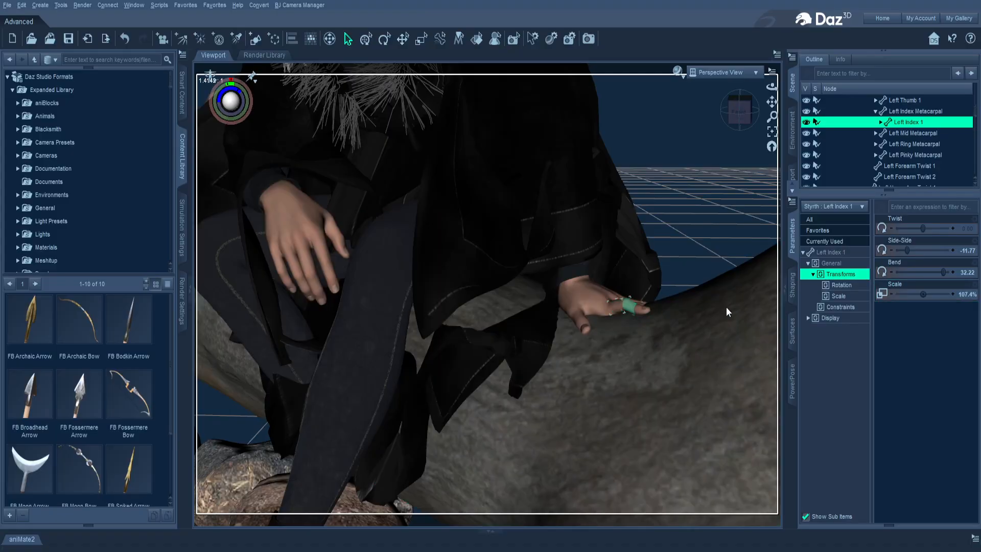
pyautogui.click(627, 306)
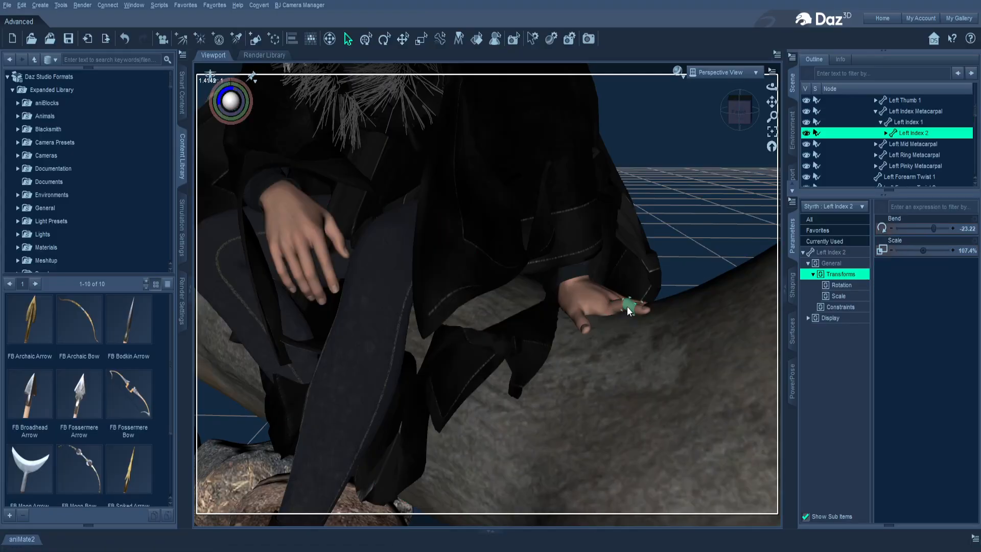
pyautogui.moveTo(933, 228)
pyautogui.mouseDown()
pyautogui.moveTo(925, 225)
pyautogui.moveTo(955, 231)
pyautogui.moveTo(943, 231)
pyautogui.mouseUp()
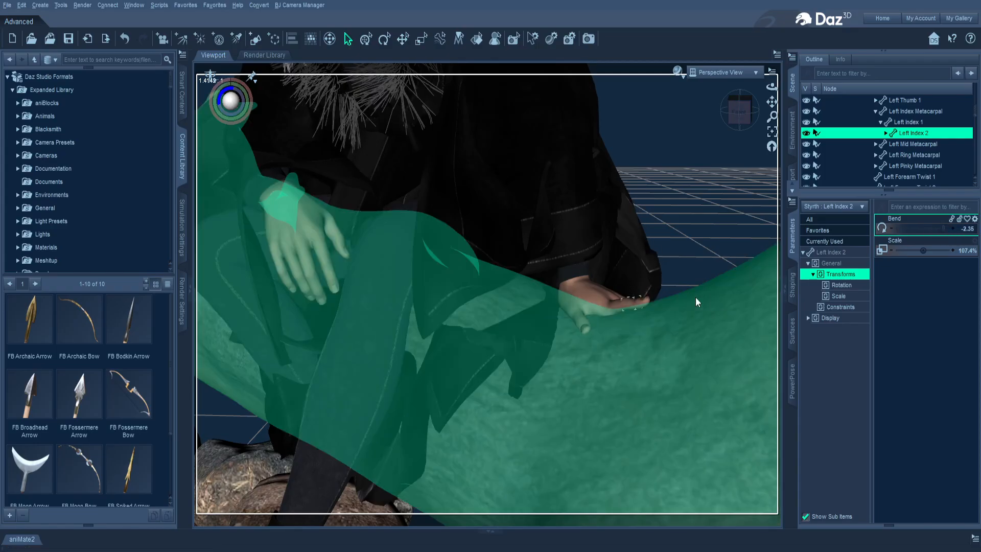
pyautogui.click(617, 304)
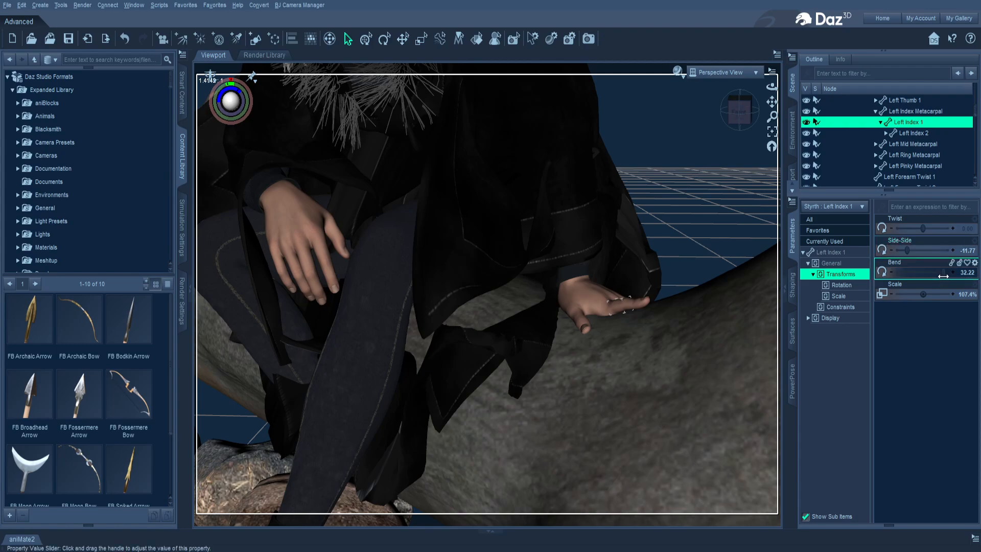
pyautogui.moveTo(938, 271); pyautogui.dragTo(938, 271)
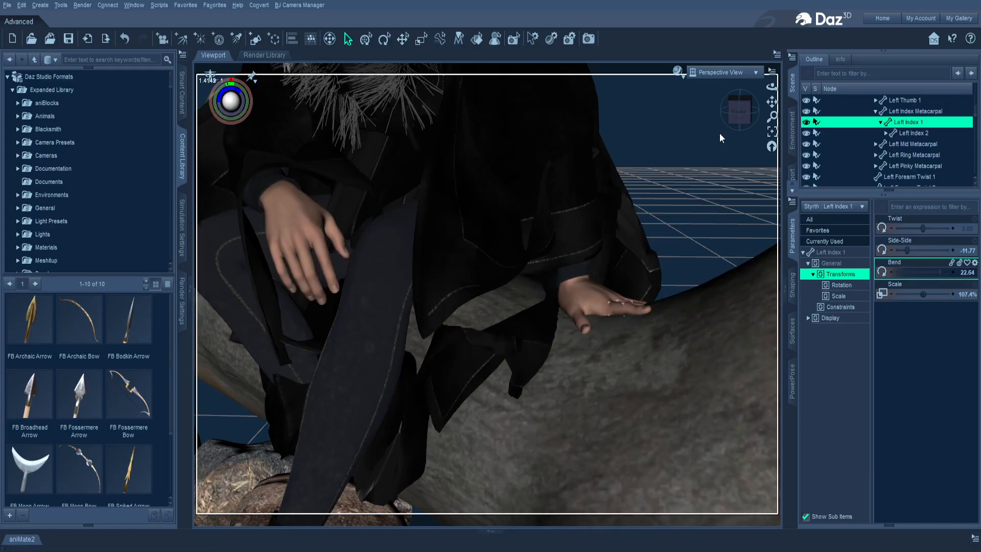
# - Hide the FB Fossermere Bow in the scene
pyautogui.moveTo(739, 114)
pyautogui.mouseDown()
pyautogui.moveTo(714, 112)
pyautogui.moveTo(730, 127)
pyautogui.mouseUp()
pyautogui.scroll(-10, 568, 318)
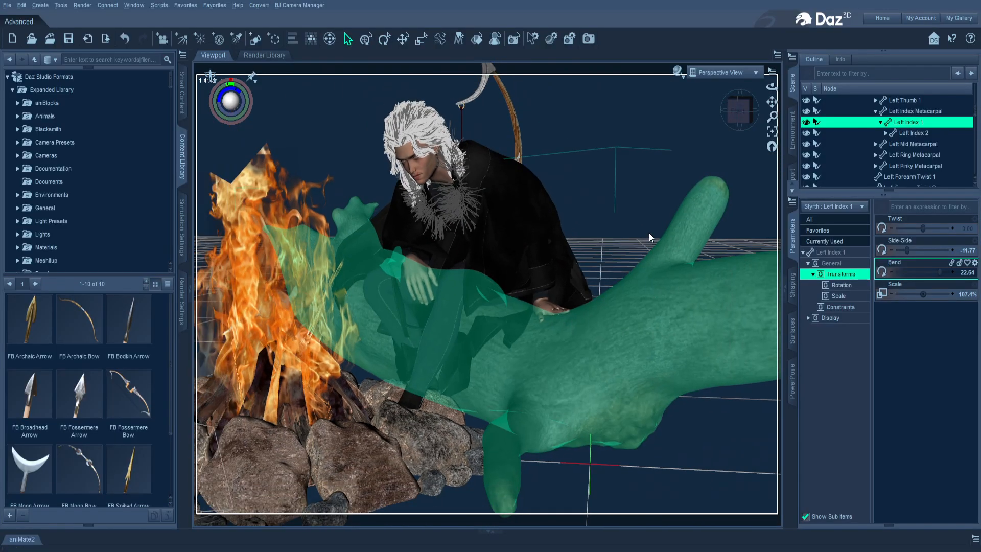
pyautogui.scroll(-10, 848, 167)
pyautogui.scroll(-10, 848, 167)
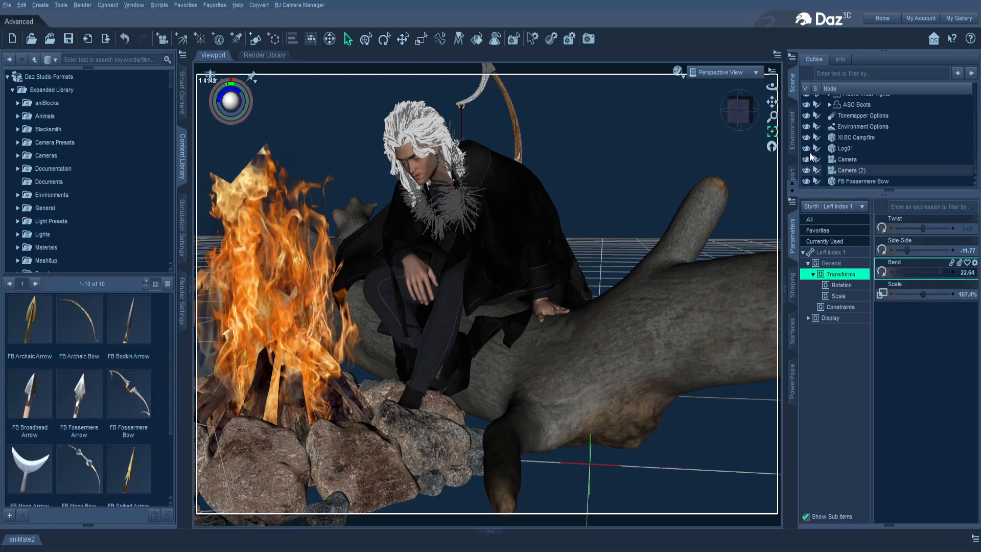
pyautogui.click(805, 182)
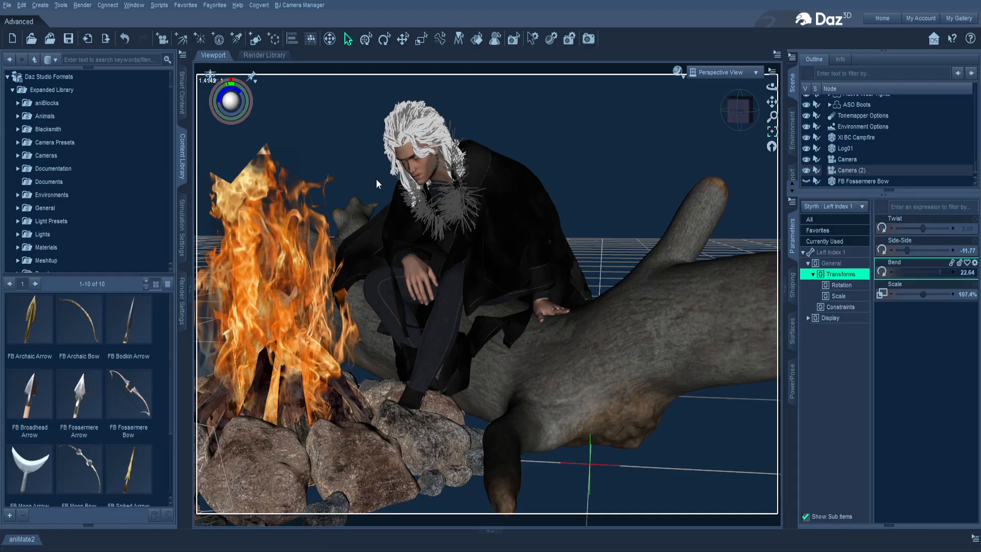
pyautogui.scroll(2, 825, 170)
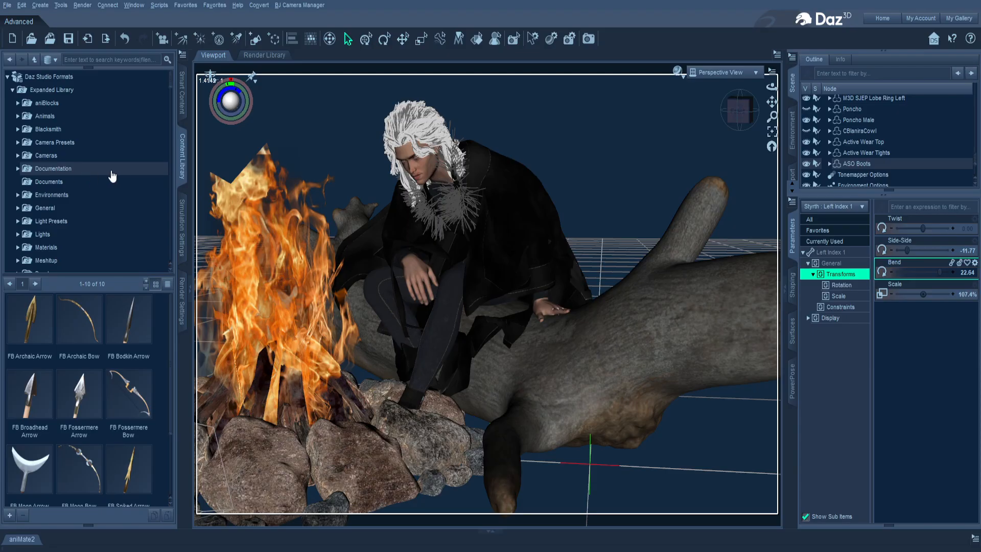
# - Set the dForce Gravity to 1.5 and run the simulation with Start Bones From Memorized Pose on
pyautogui.click(183, 225)
pyautogui.click(34, 113)
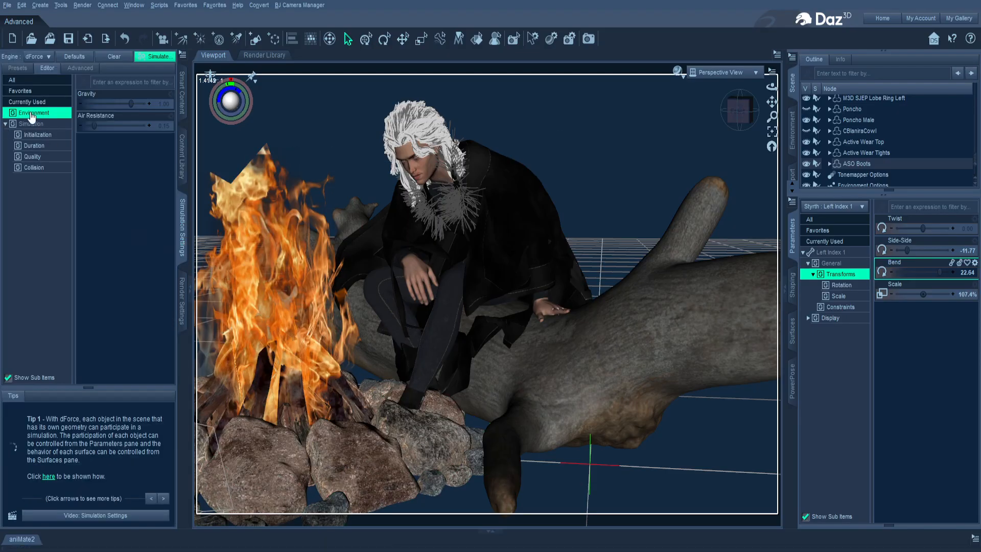
pyautogui.click(167, 104)
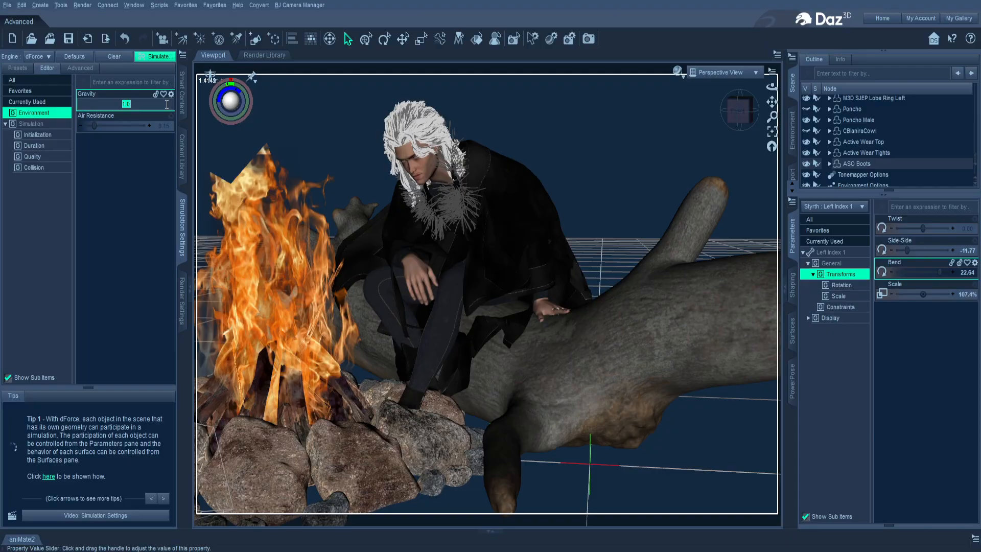
pyautogui.write('1.5')
pyautogui.press('Return')
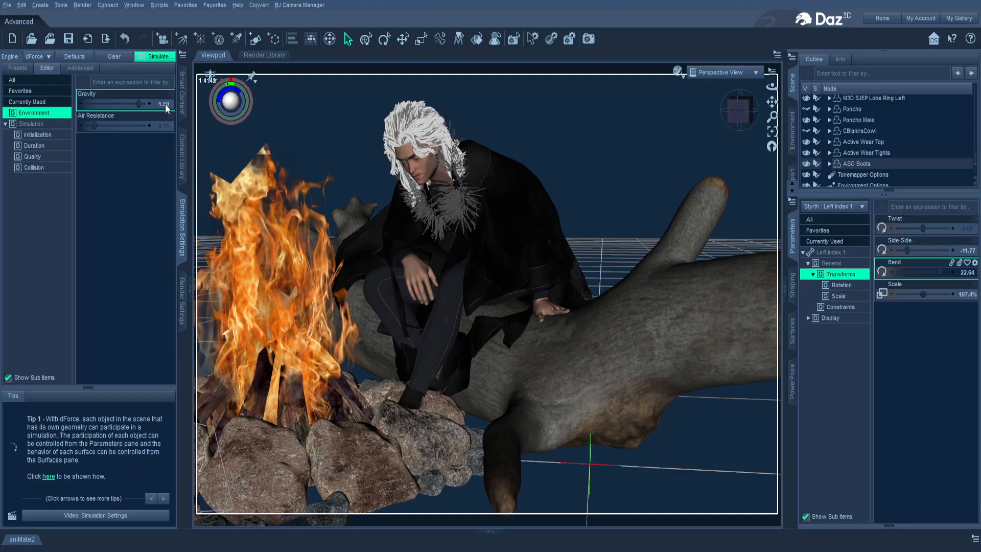
pyautogui.click(38, 135)
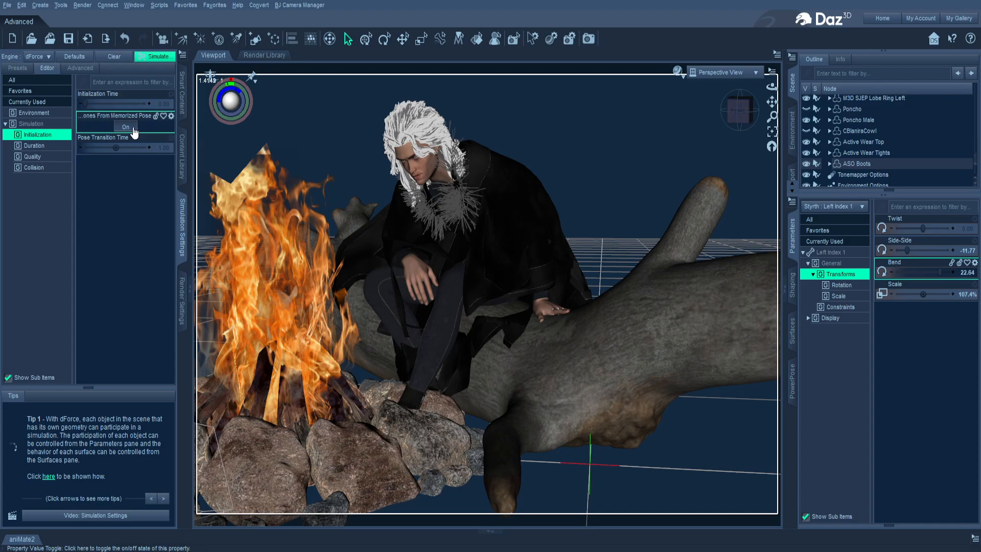
pyautogui.click(158, 56)
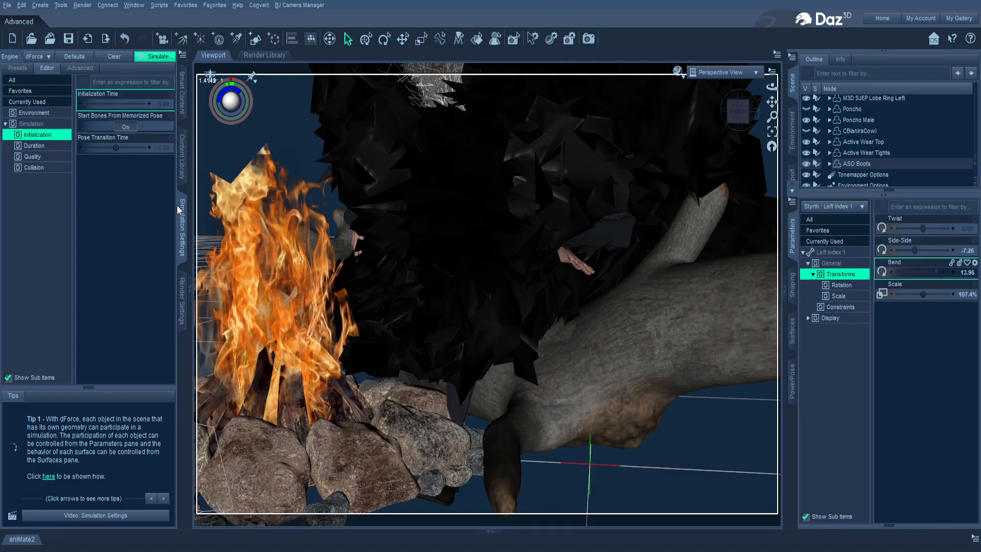
# - Clear the dForce simulation from the clothing and make Log01 visible in the scene
pyautogui.click(115, 57)
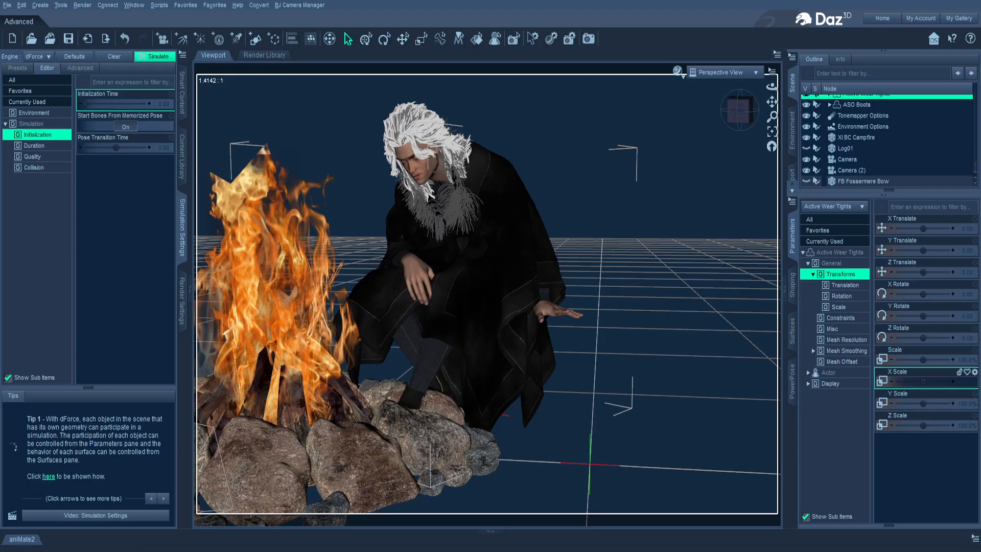
pyautogui.click(807, 148)
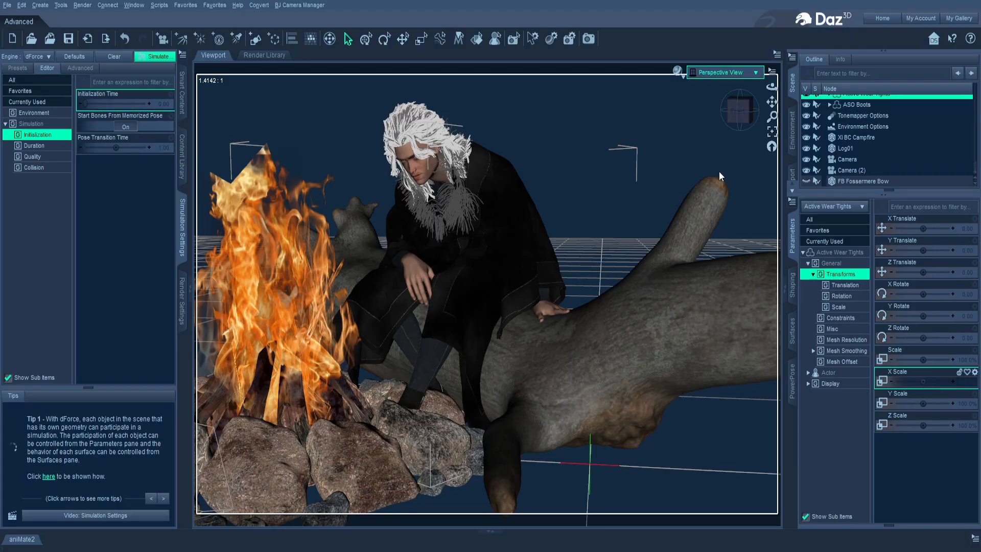
# - Render a test image through Camera (2) and close it without saving
pyautogui.click(719, 179)
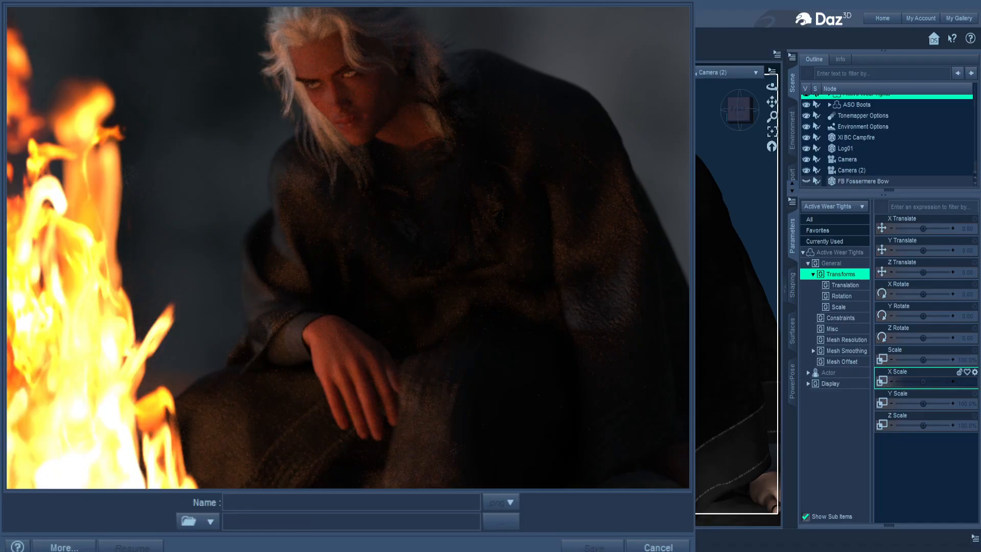
pyautogui.hotkey('alt', 'Tab')
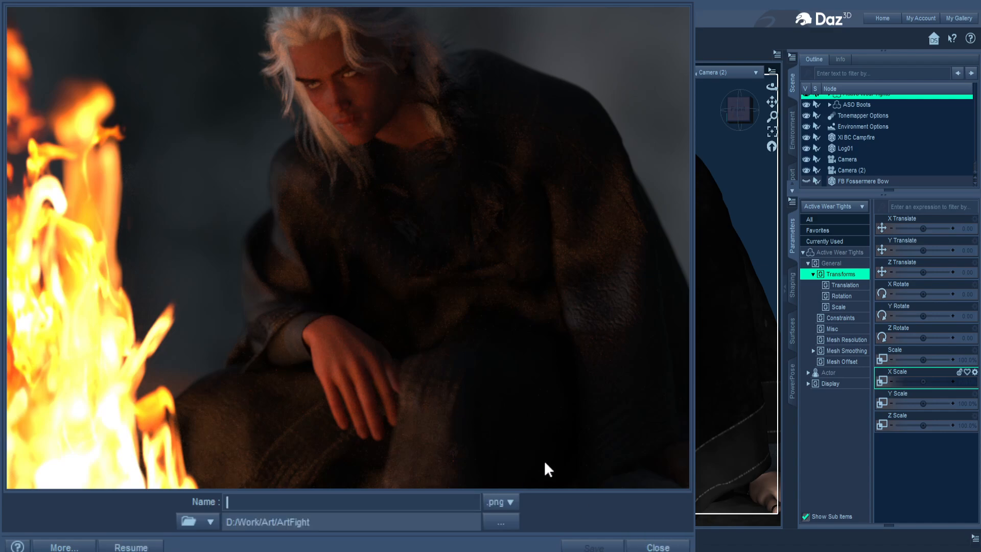
pyautogui.click(647, 547)
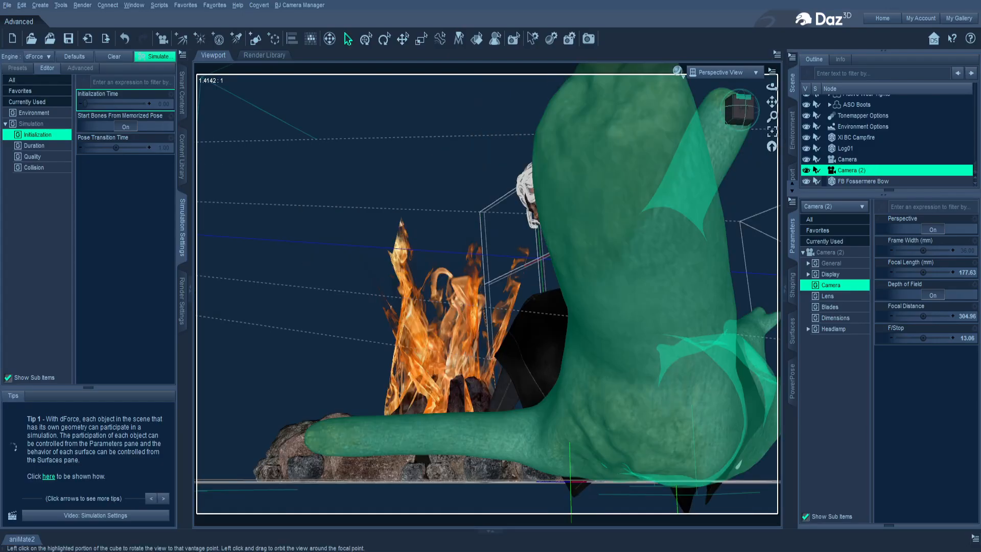
# - In the Perspective View, show the FB Fossermere Bow and collapse Styrth's Hip hierarchy in the scene tree
pyautogui.moveTo(740, 111); pyautogui.dragTo(732, 155)
pyautogui.scroll(2, 888, 166)
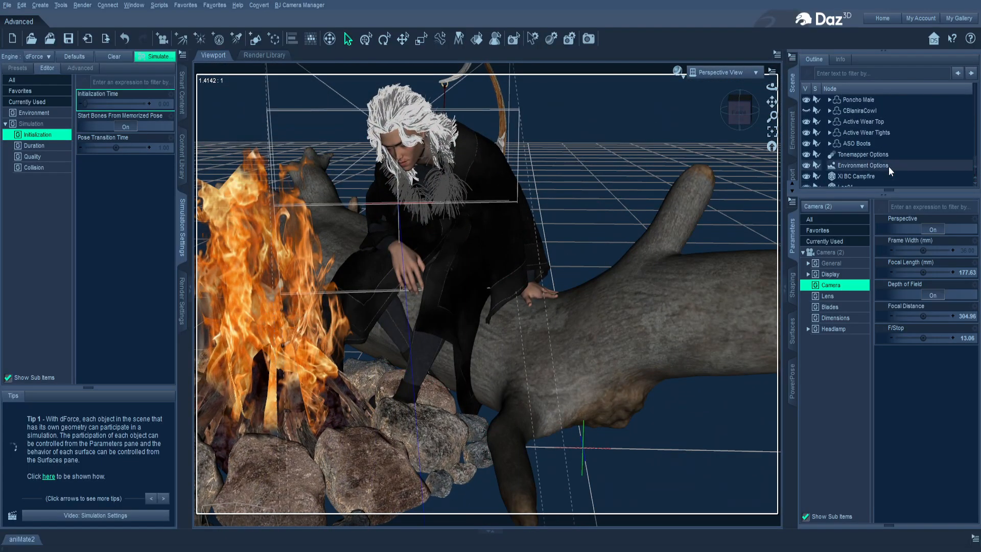
pyautogui.scroll(3, 822, 155)
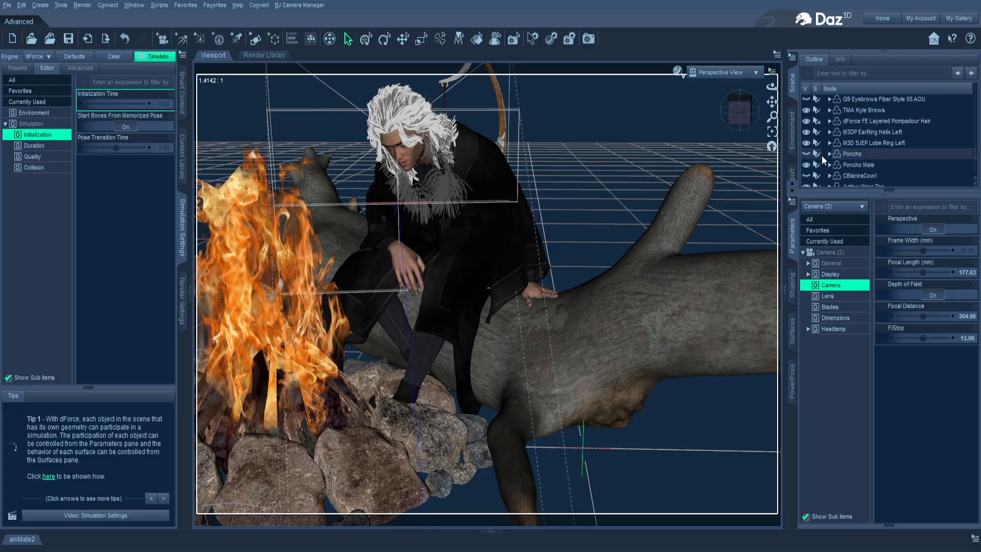
pyautogui.scroll(2, 822, 155)
pyautogui.scroll(1, 823, 155)
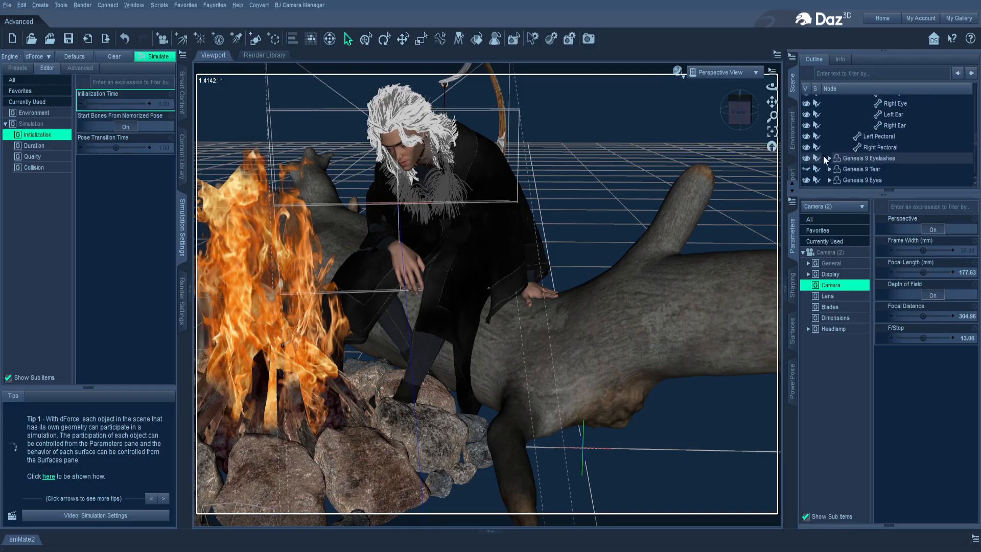
pyautogui.scroll(8, 840, 154)
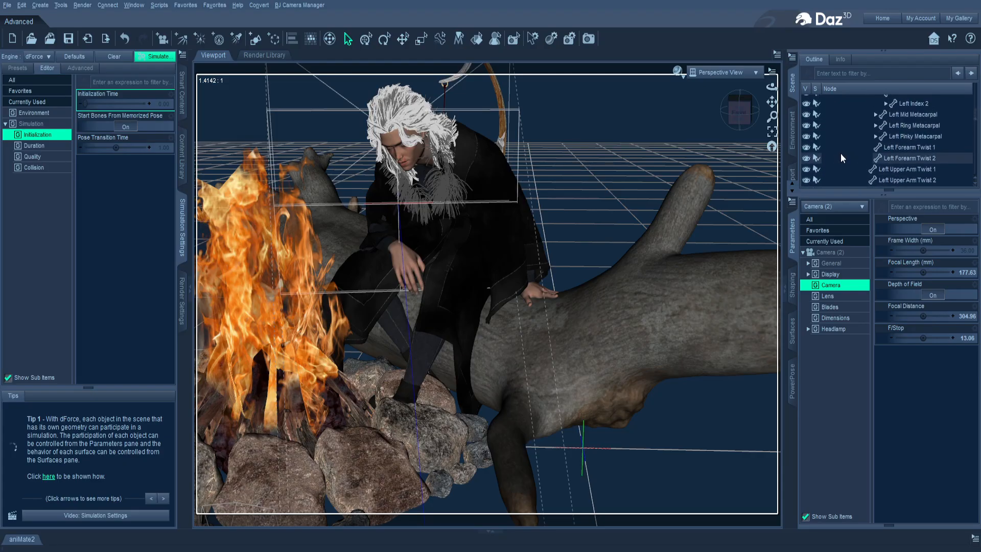
pyautogui.click(829, 110)
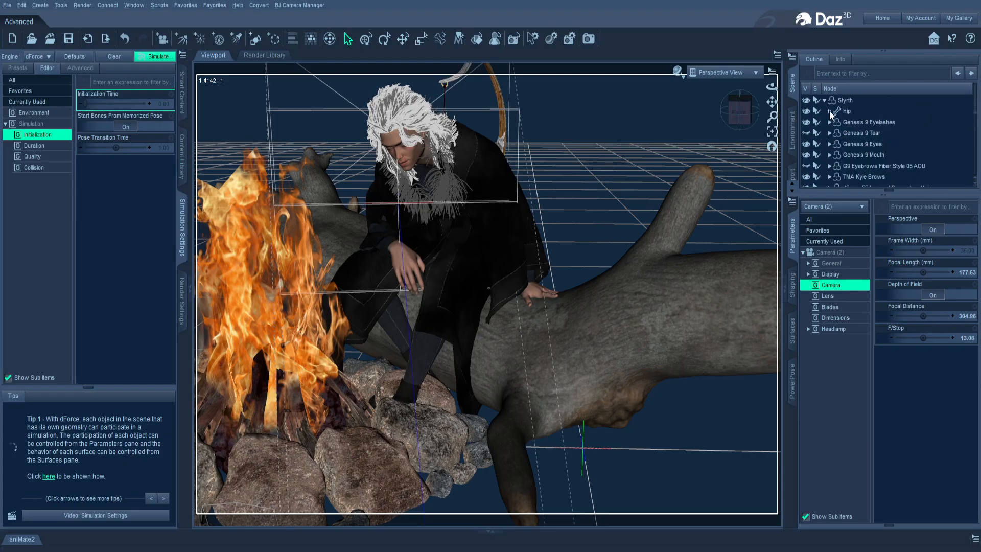
# - Hide the Fur Collar belonging to the Poncho Male
pyautogui.scroll(-2, 848, 146)
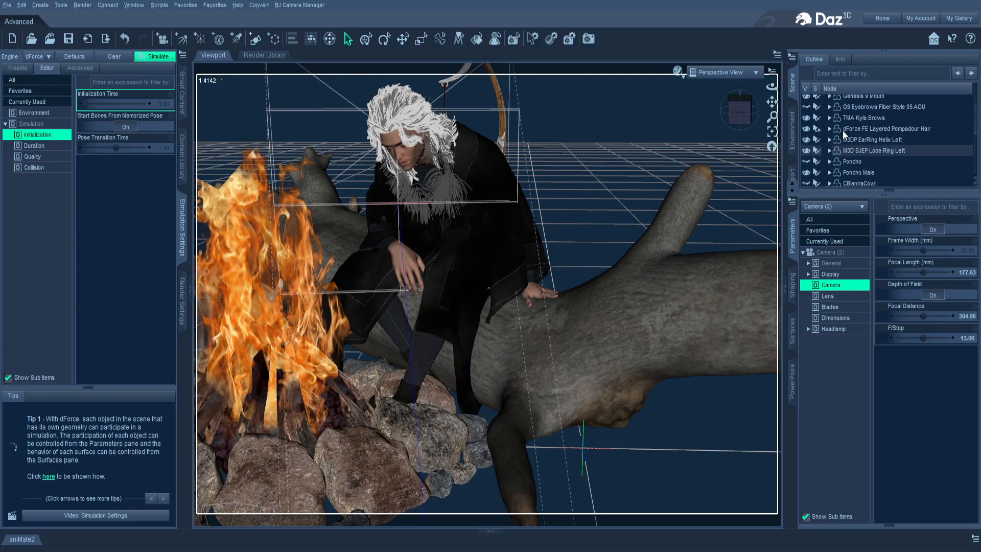
pyautogui.scroll(-1, 842, 130)
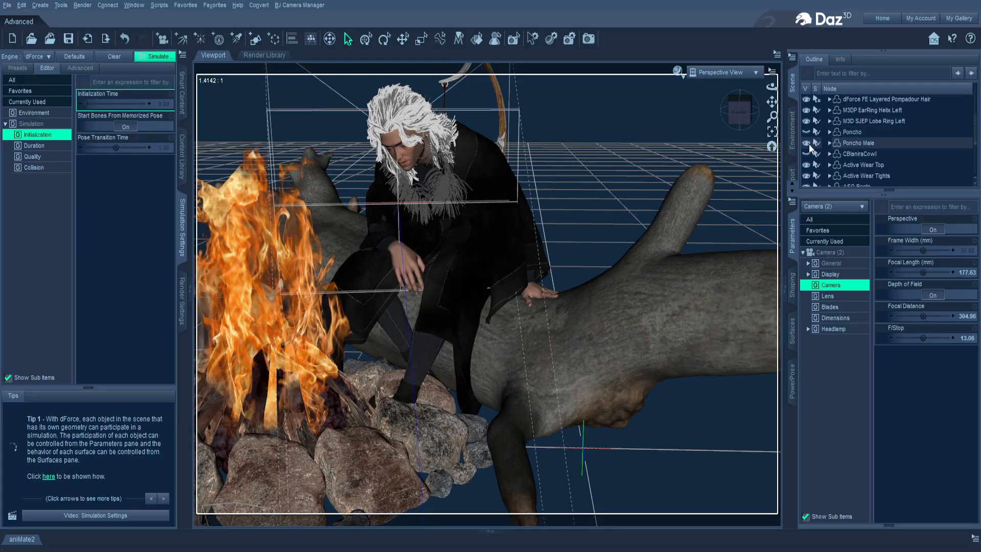
pyautogui.click(830, 143)
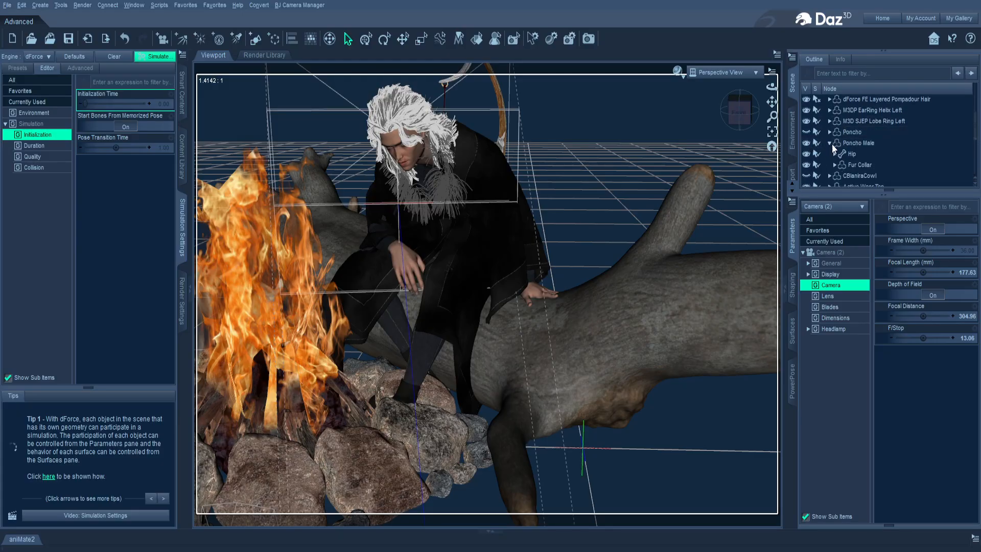
pyautogui.click(808, 165)
pyautogui.click(829, 143)
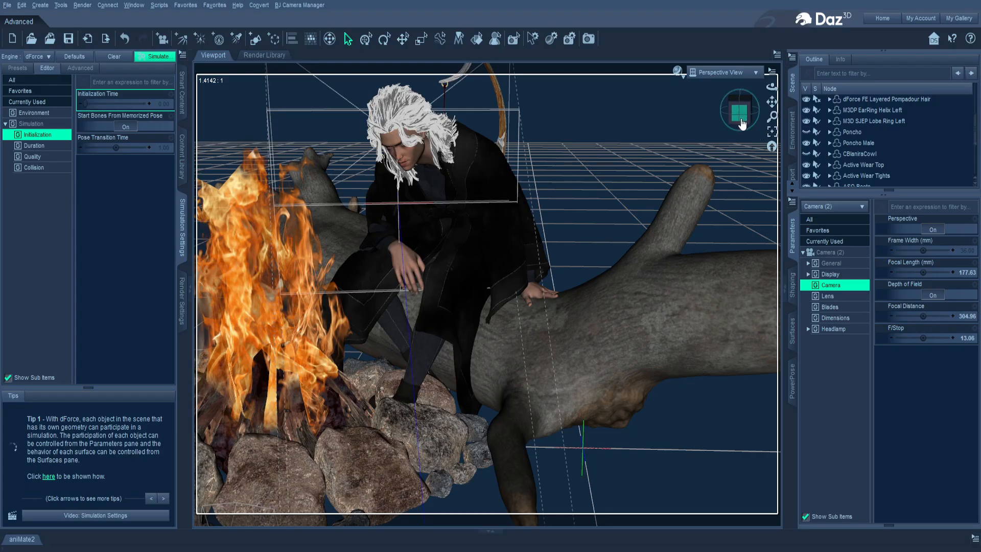
# - Render the Camera (2) view, turn the camera's Depth of Field off and render it again, discarding both images
pyautogui.click(724, 179)
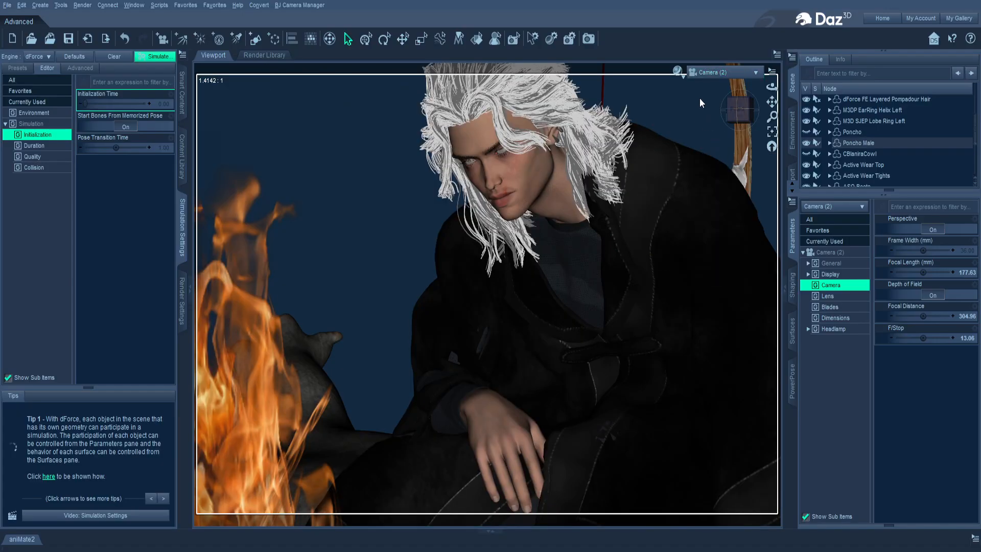
pyautogui.click(590, 42)
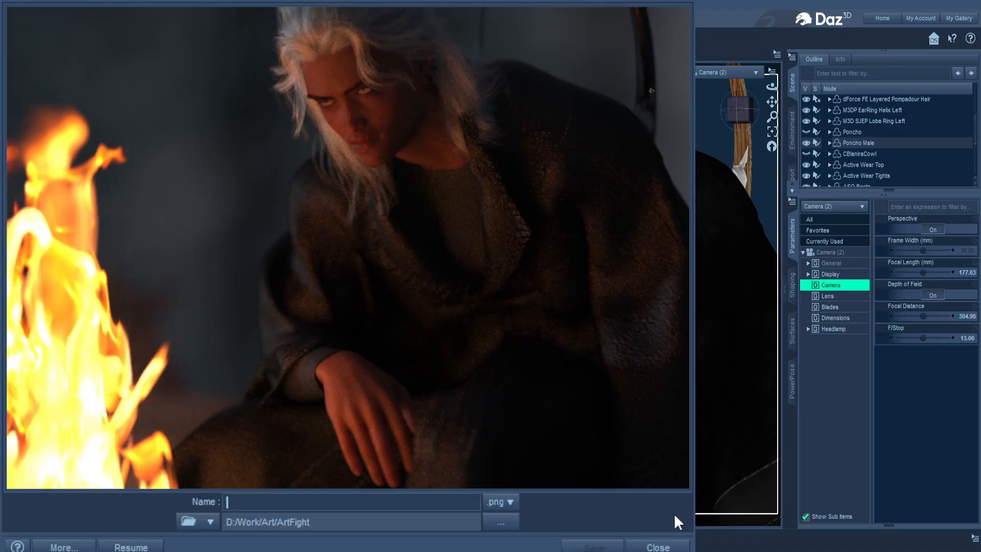
pyautogui.click(671, 548)
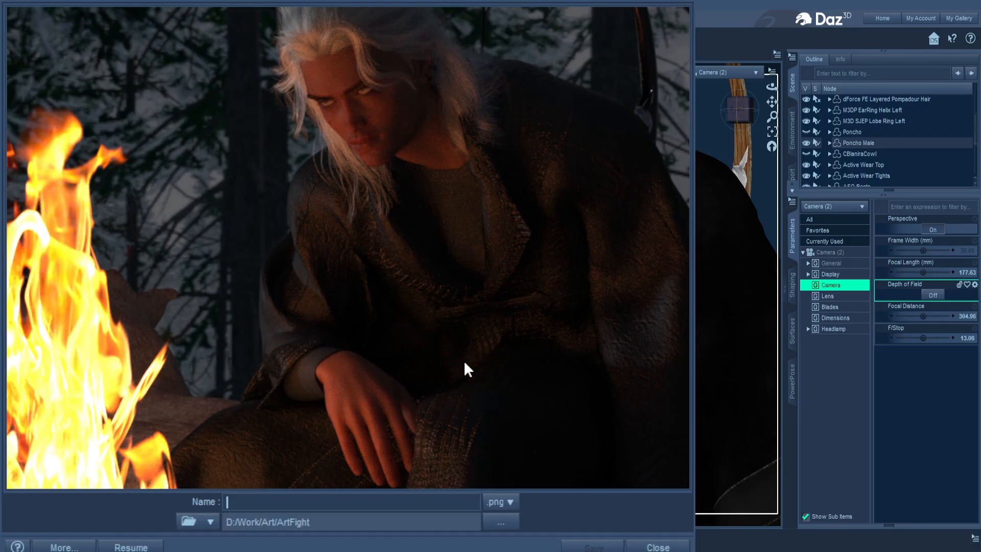
pyautogui.click(657, 546)
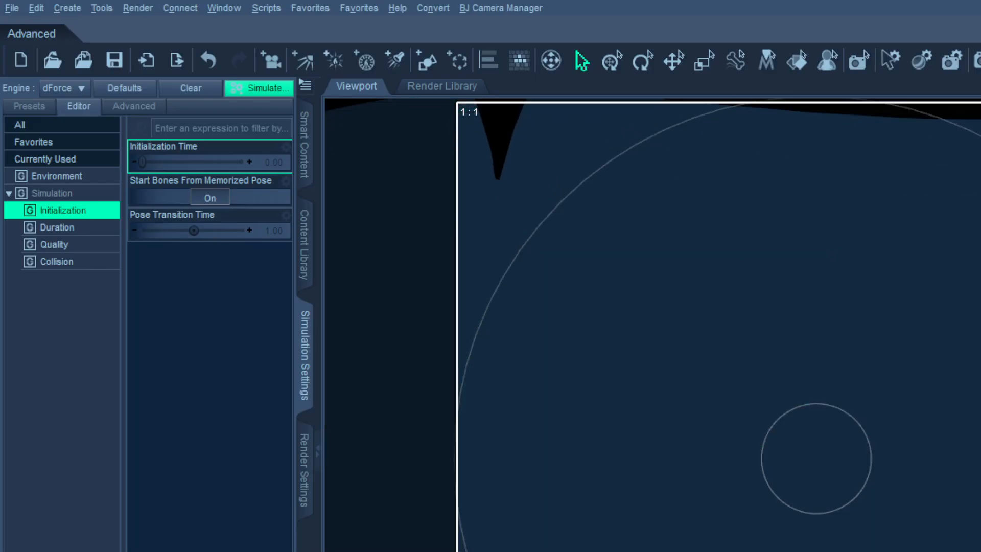
# - Aim SpotLight (2) at Styrth from across the campfire, with colour 0, 128, 255, and adjust its Luminous Flux
pyautogui.scroll(-8, 816, 460)
pyautogui.moveTo(816, 458); pyautogui.dragTo(805, 490, button='middle')
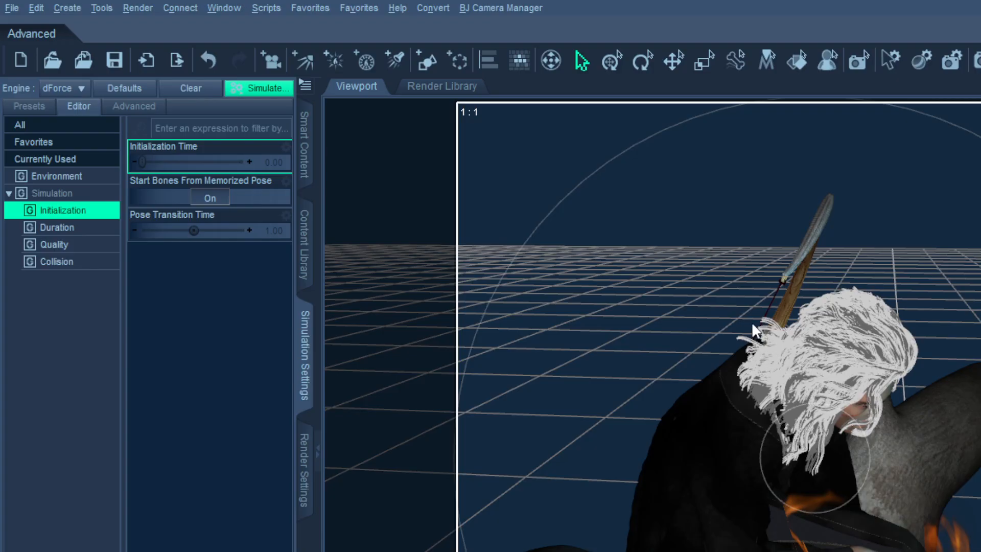
pyautogui.hotkey('ctrl', 'l')
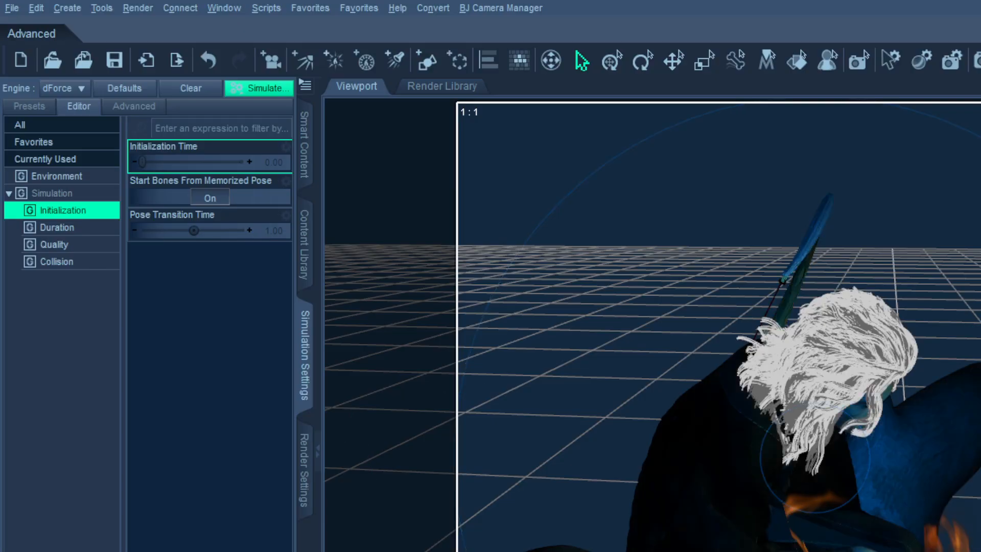
pyautogui.moveTo(815, 455); pyautogui.dragTo(787, 503, button='middle')
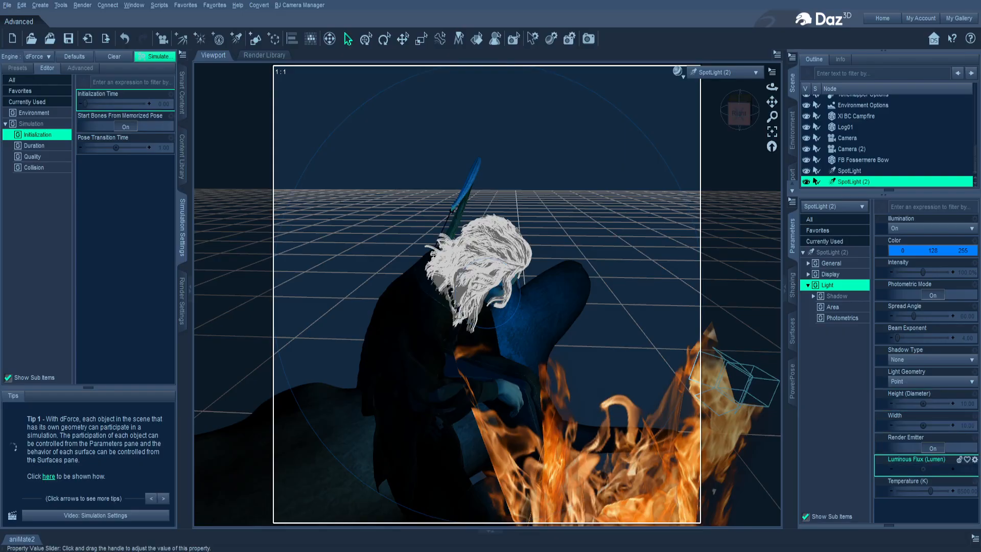
pyautogui.moveTo(923, 469)
pyautogui.mouseDown()
pyautogui.moveTo(936, 468)
pyautogui.moveTo(923, 469)
pyautogui.mouseUp()
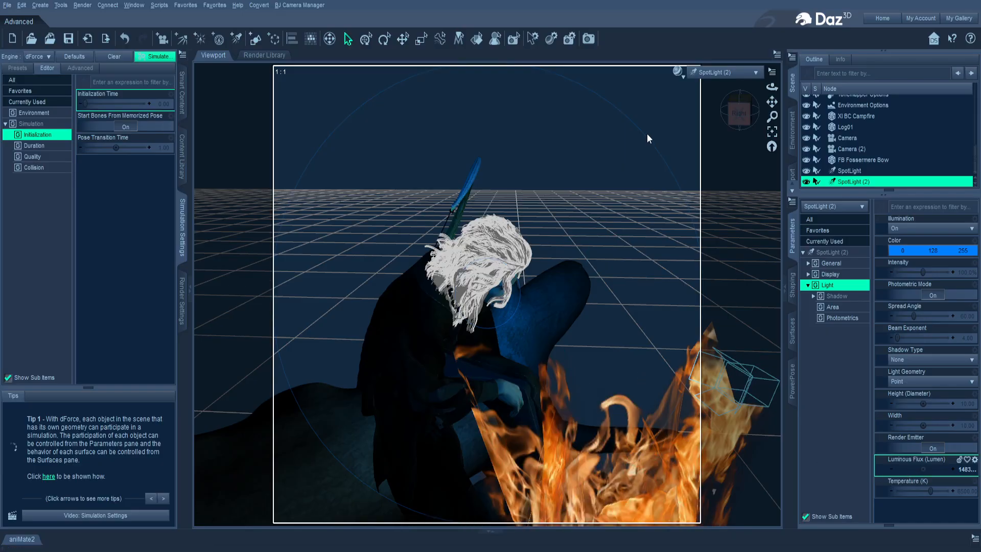
# - Render the Camera (2) view to check the blue spotlight and close the image without saving
pyautogui.click(737, 173)
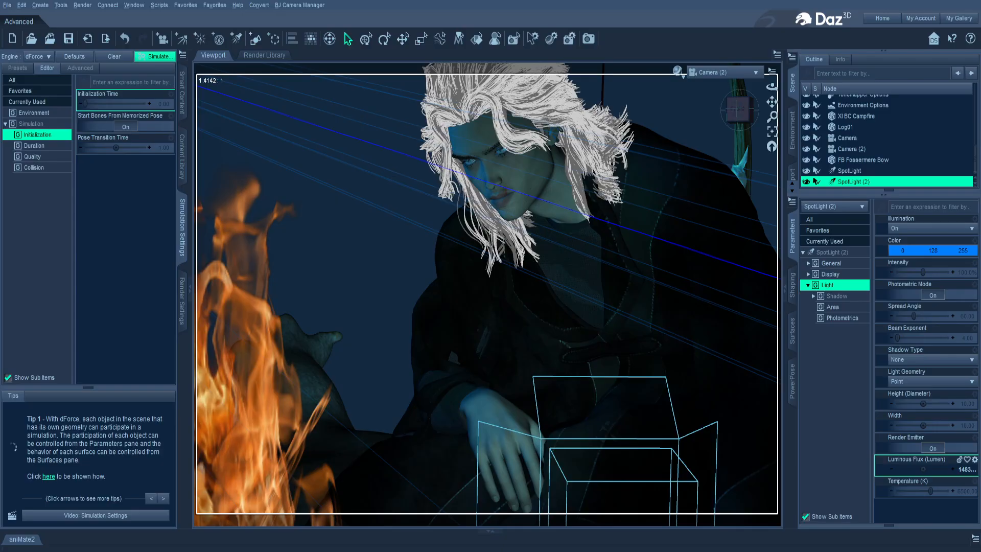
pyautogui.click(589, 39)
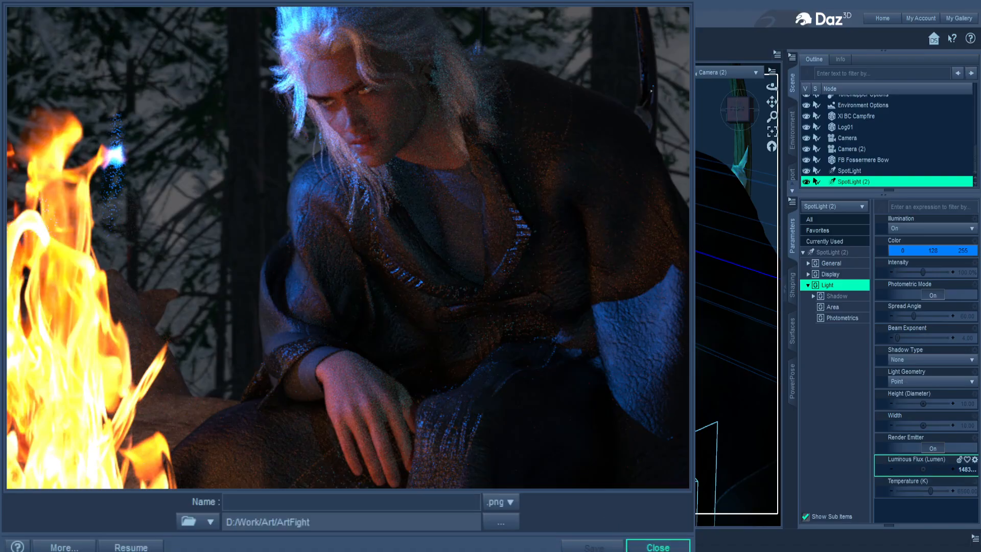
pyautogui.click(657, 546)
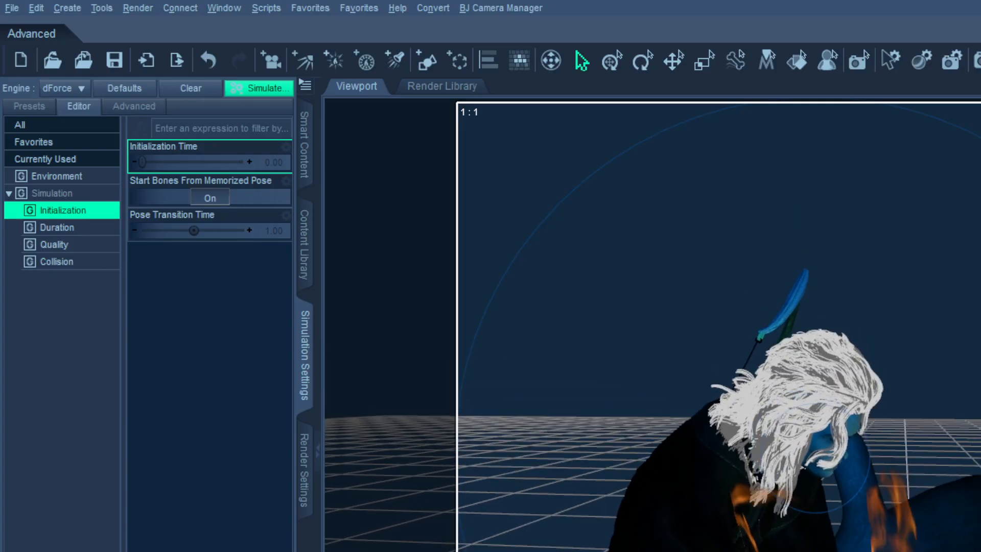
# - Move SpotLight (2) closer to Styrth and set its Luminous Flux to 5000
pyautogui.scroll(2, 797, 399)
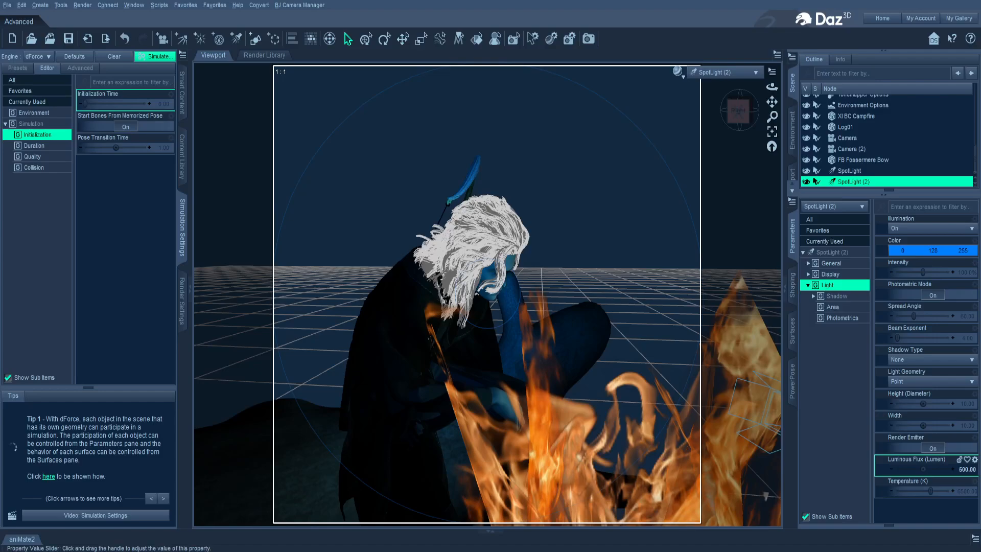
pyautogui.click(933, 469)
pyautogui.write('0')
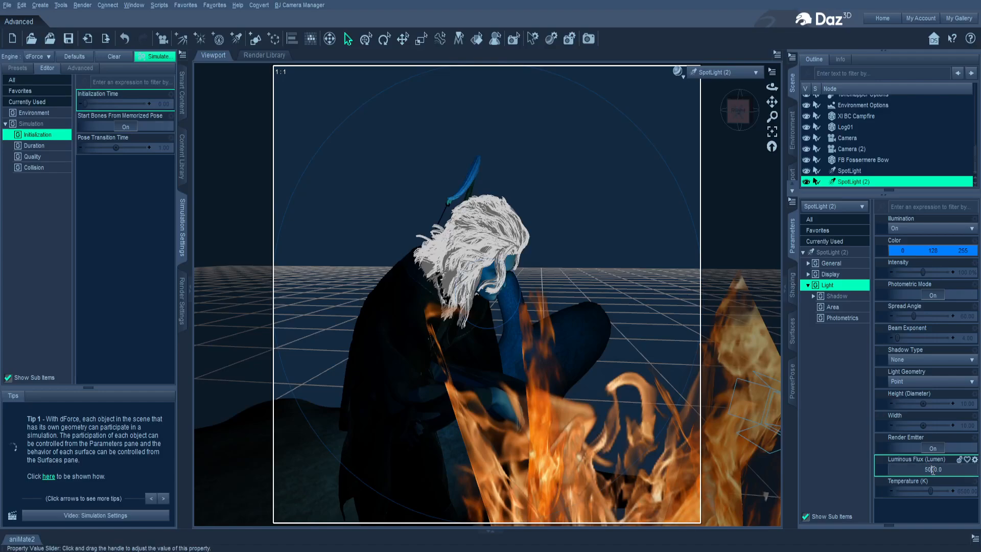
pyautogui.press('Return')
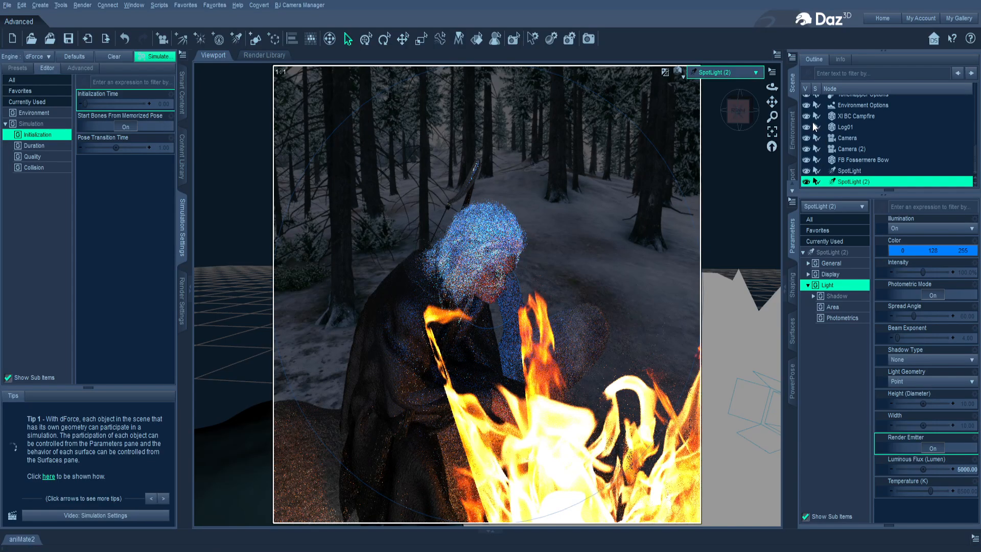
# - Check the lighting through Camera (2), and aim SpotLight at Styrth's head and upper body from the light's own view
pyautogui.click(719, 179)
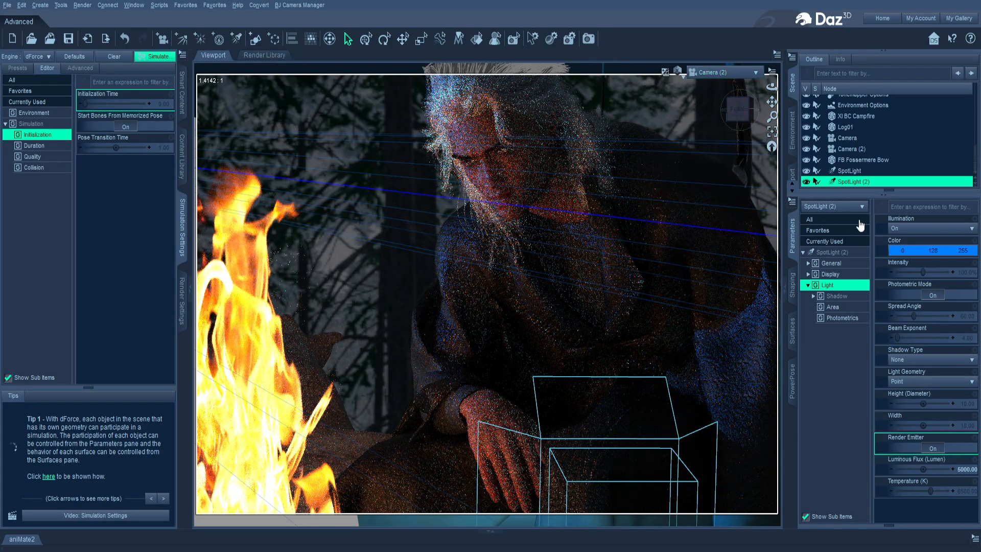
pyautogui.click(848, 128)
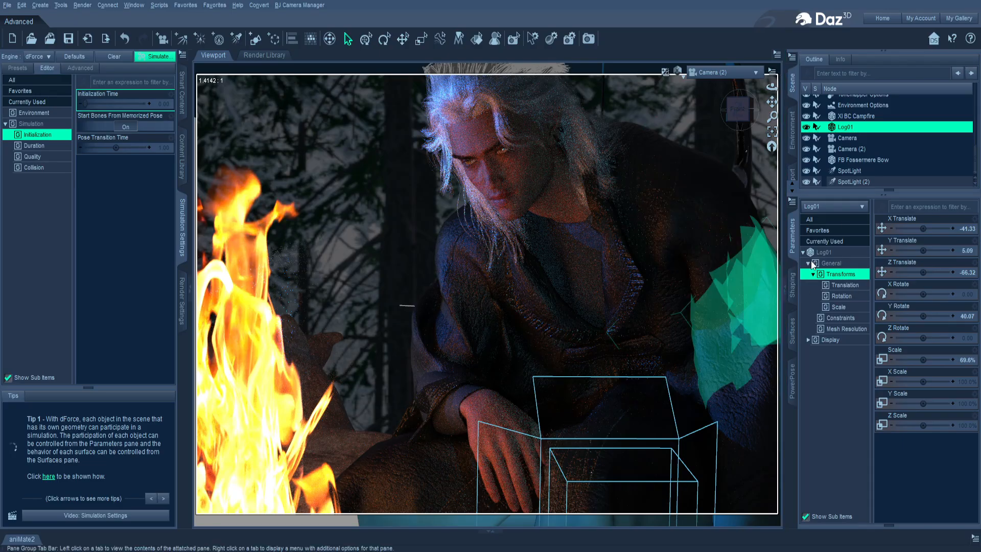
pyautogui.click(863, 175)
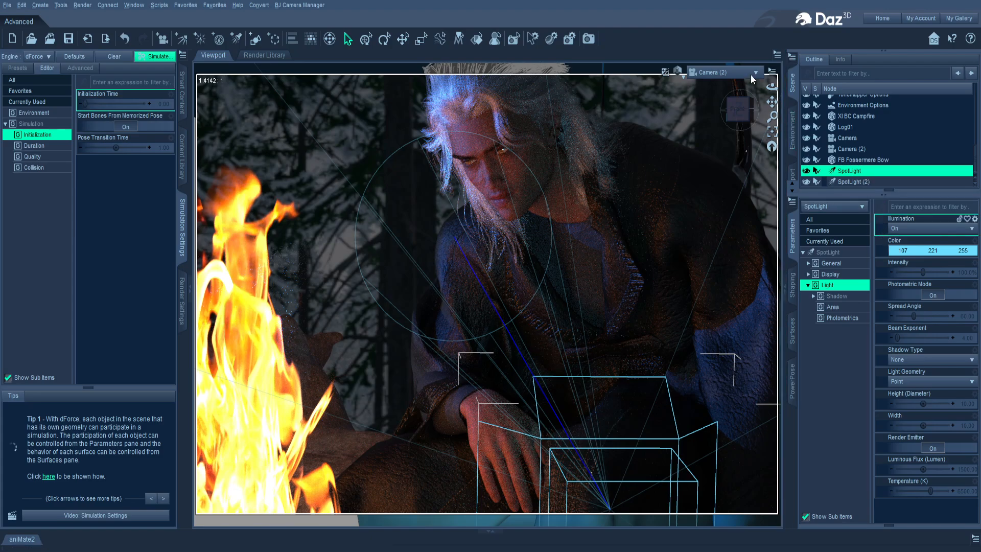
pyautogui.click(737, 191)
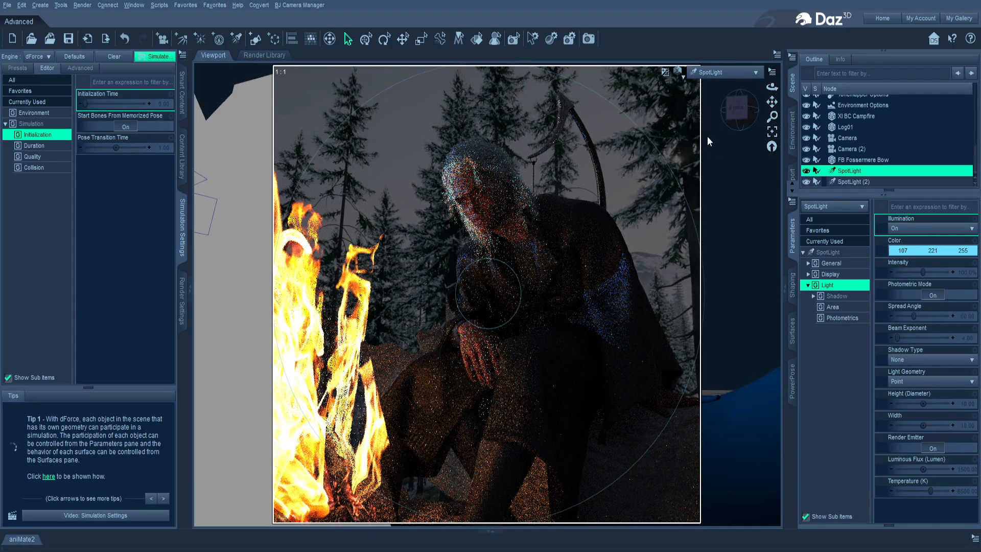
pyautogui.moveTo(736, 108); pyautogui.dragTo(735, 131)
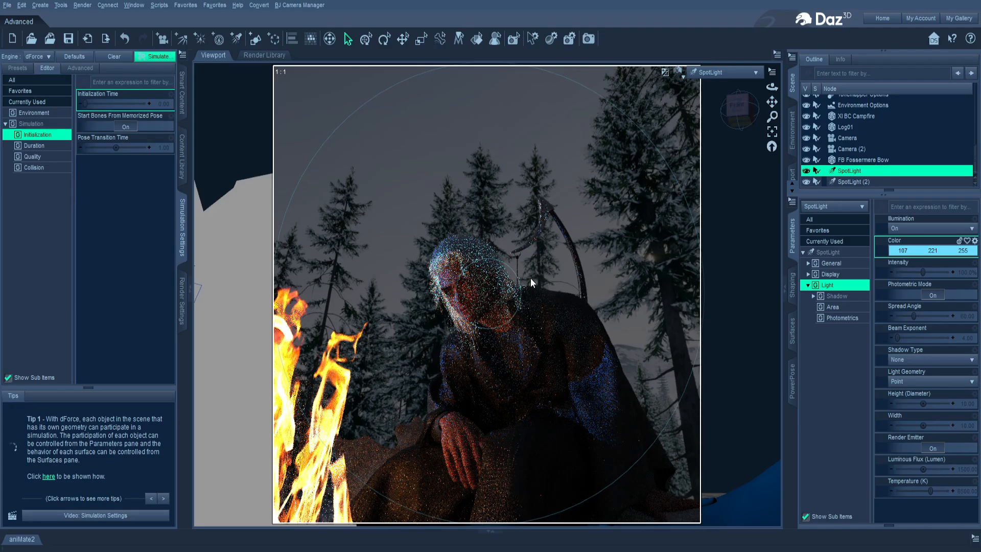
# - Set SpotLight's colour to 157, 247, 255 and its Luminous Flux to 2500, and check the result through Camera (2)
pyautogui.click(550, 349)
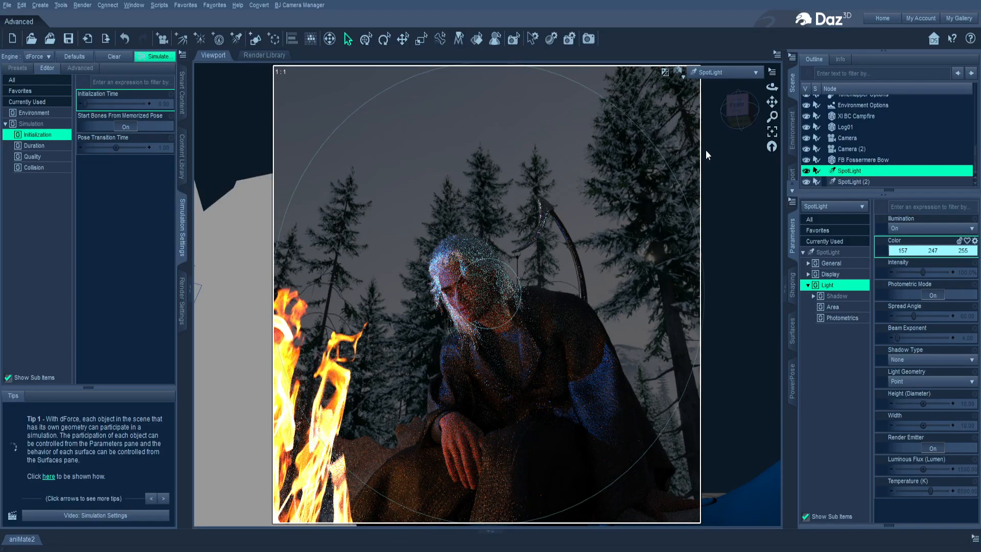
pyautogui.click(966, 473)
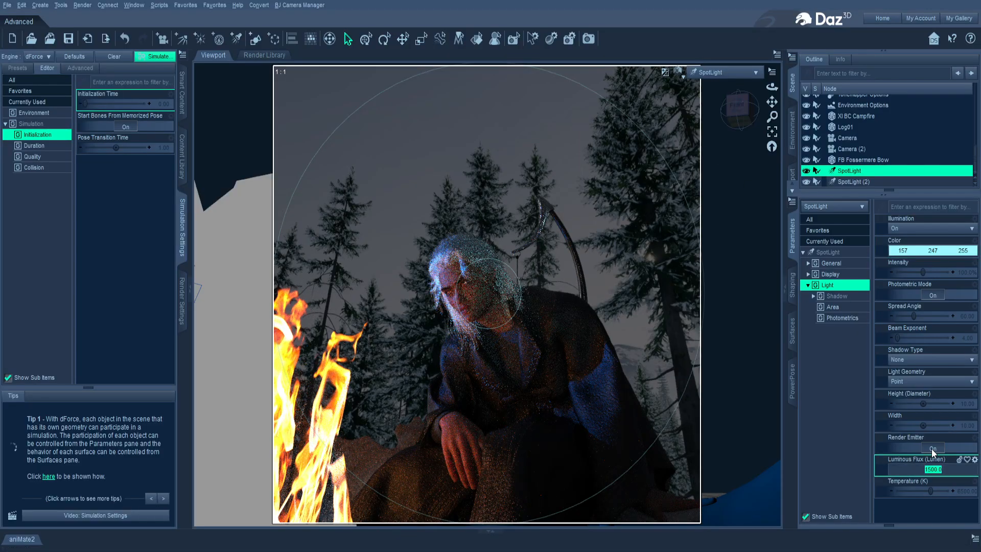
pyautogui.write('2500')
pyautogui.press('Return')
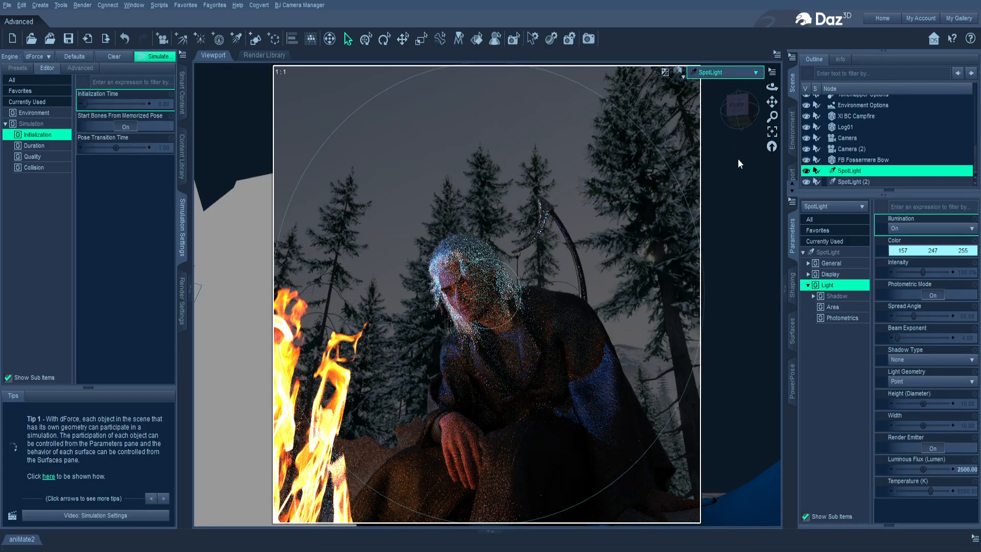
pyautogui.click(738, 175)
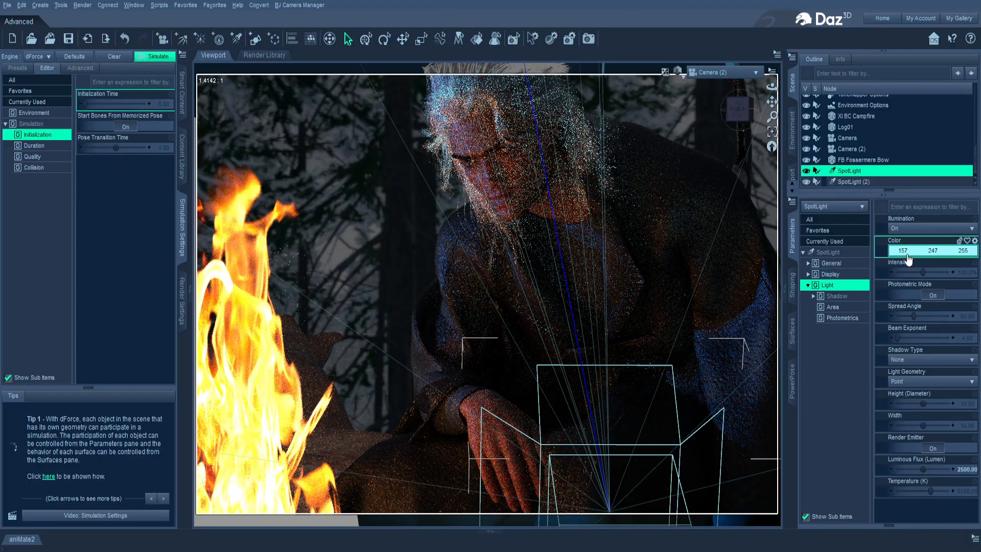
pyautogui.click(853, 130)
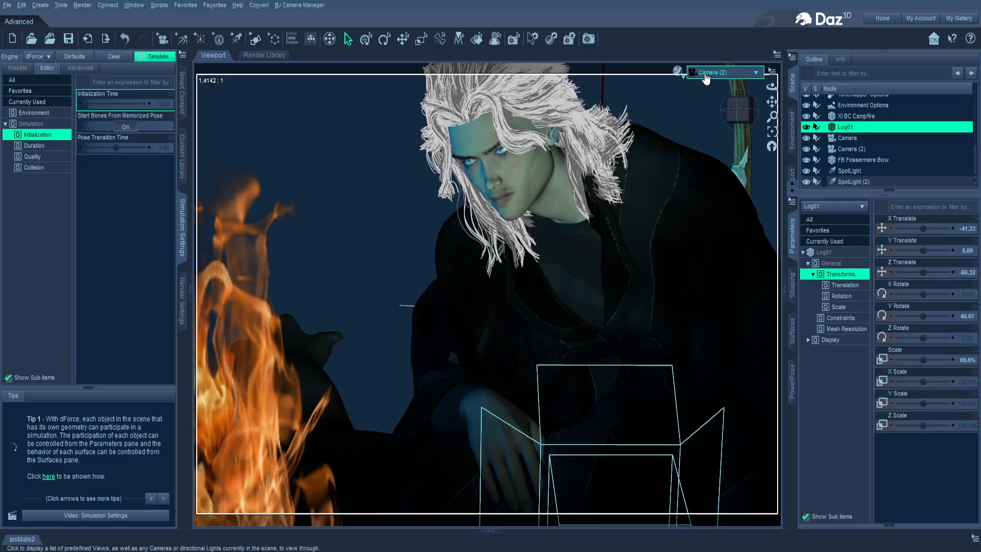
# - Add a third spotlight from the Perspective View and look at the scene through it
pyautogui.click(702, 81)
pyautogui.click(694, 96)
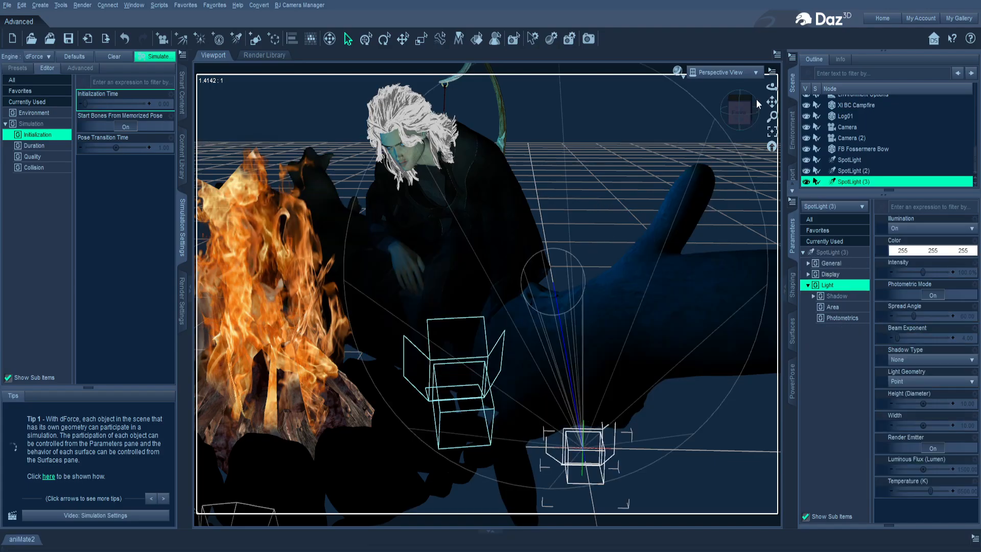
pyautogui.click(738, 209)
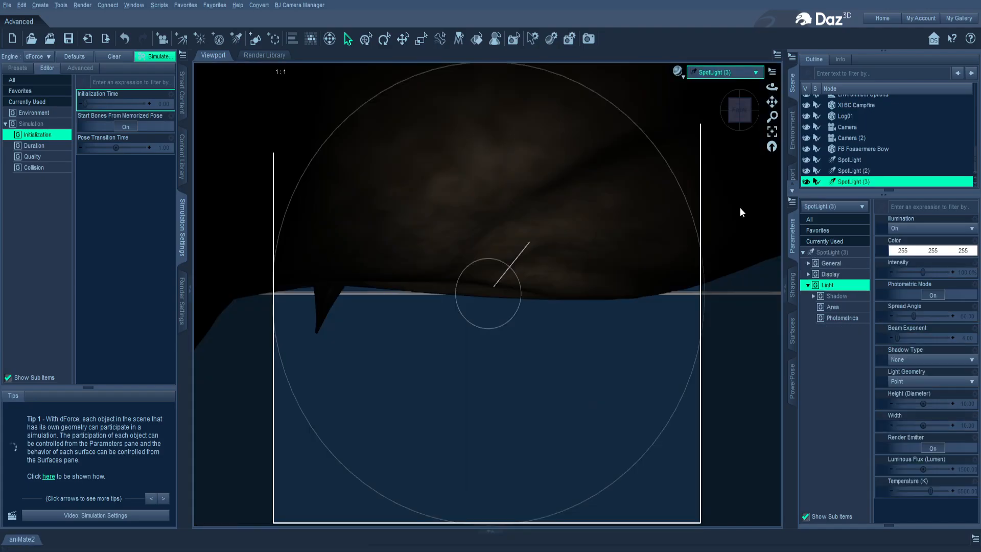
# - Move SpotLight (3) above and behind the log, aiming it down at Styrth's back
pyautogui.moveTo(744, 110); pyautogui.dragTo(725, 133)
pyautogui.moveTo(771, 102); pyautogui.dragTo(749, 200)
pyautogui.moveTo(764, 120); pyautogui.dragTo(763, 149)
pyautogui.moveTo(772, 102); pyautogui.dragTo(651, 149)
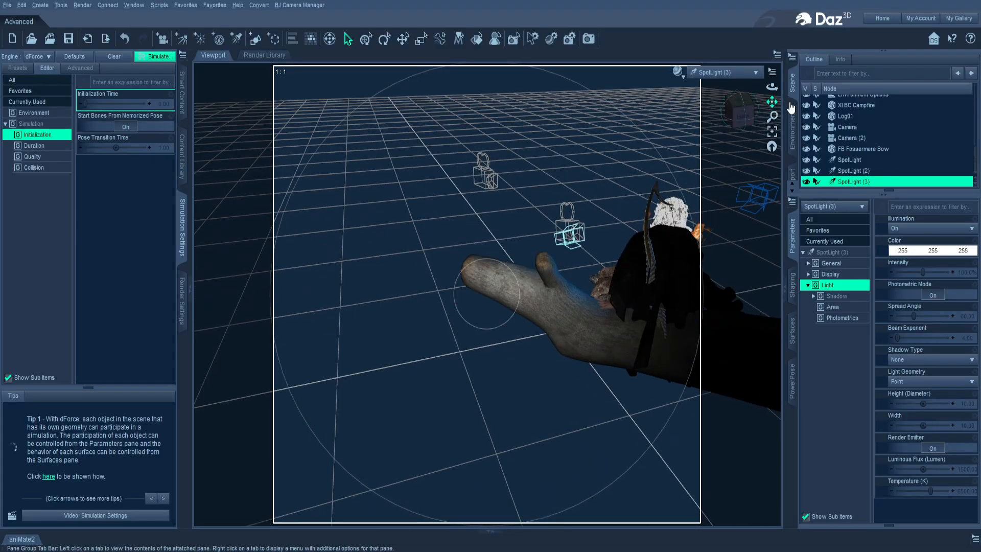
pyautogui.moveTo(772, 101); pyautogui.dragTo(676, 108)
pyautogui.scroll(-3, 538, 194)
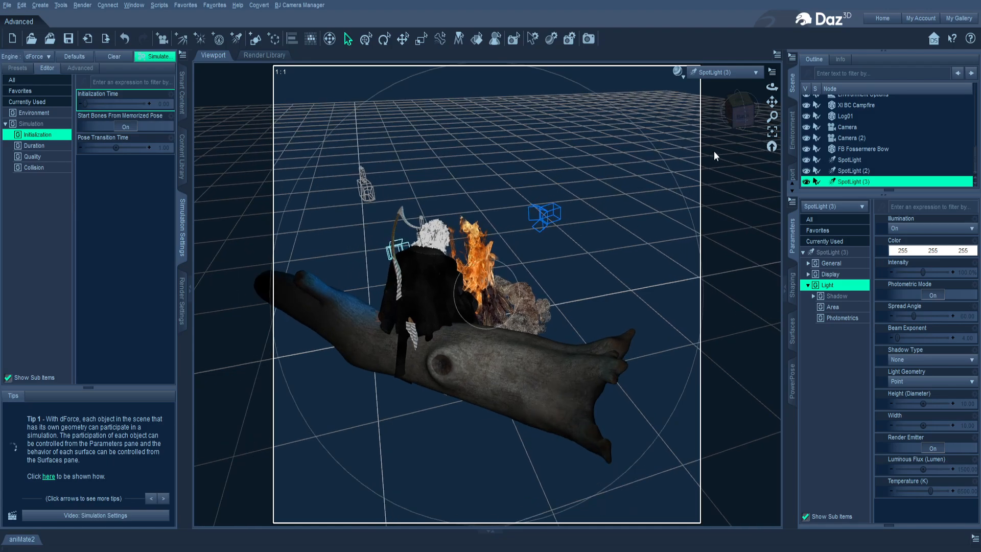
pyautogui.scroll(3, 679, 166)
pyautogui.moveTo(738, 110)
pyautogui.mouseDown()
pyautogui.moveTo(712, 111)
pyautogui.moveTo(733, 126)
pyautogui.mouseUp()
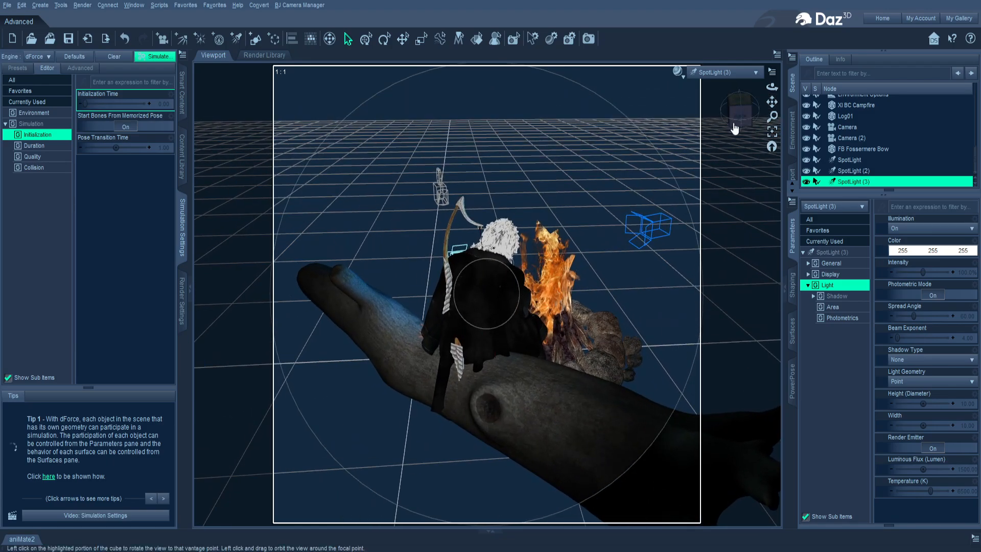
pyautogui.scroll(3, 699, 124)
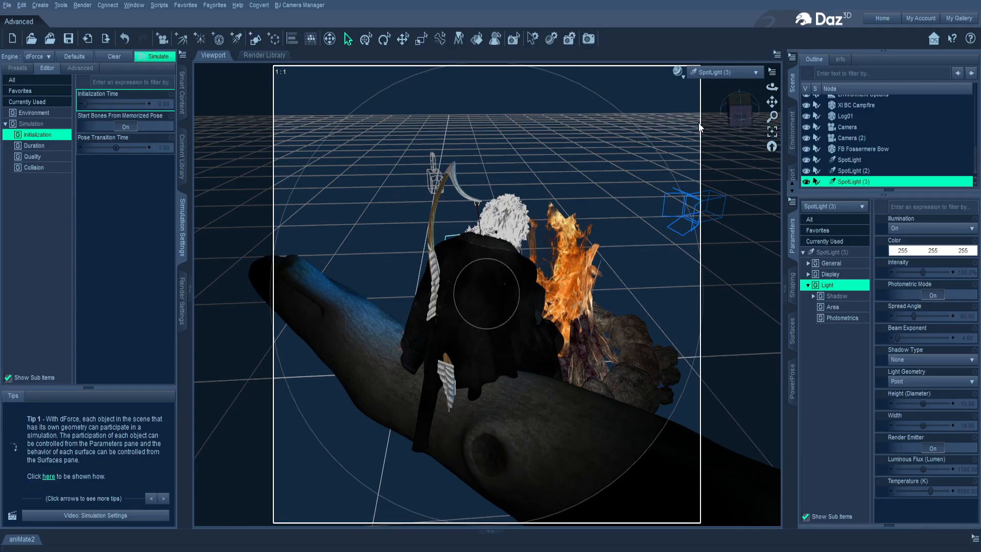
pyautogui.click(761, 107)
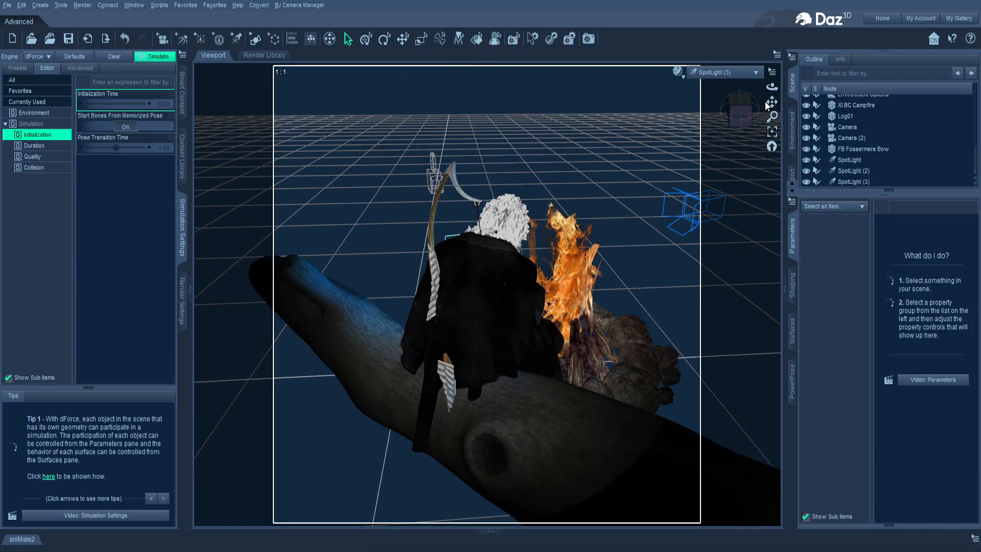
pyautogui.moveTo(772, 101); pyautogui.dragTo(740, 129)
# - Set SpotLight (3)'s Luminous Flux to 5000 and test-render the Camera (2) view
pyautogui.click(791, 331)
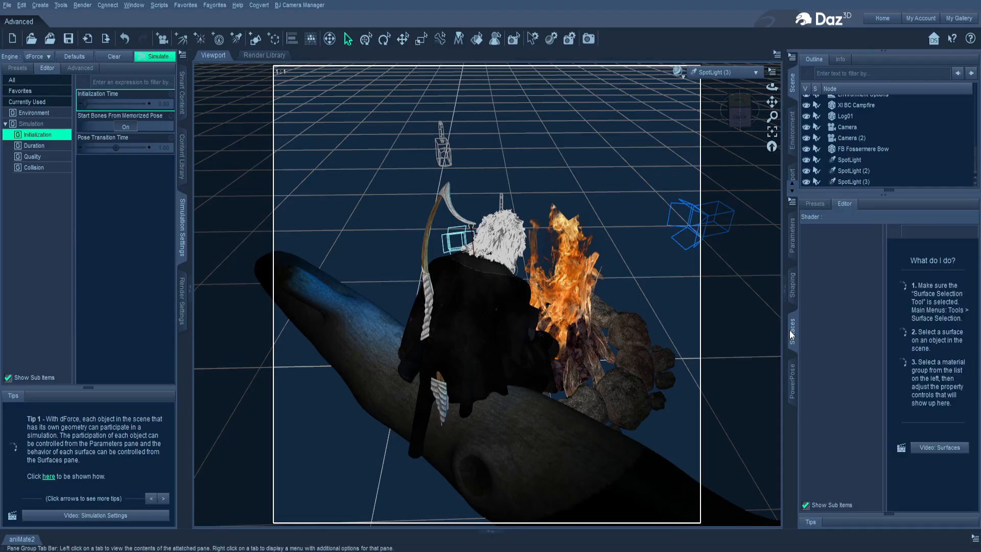
pyautogui.click(843, 181)
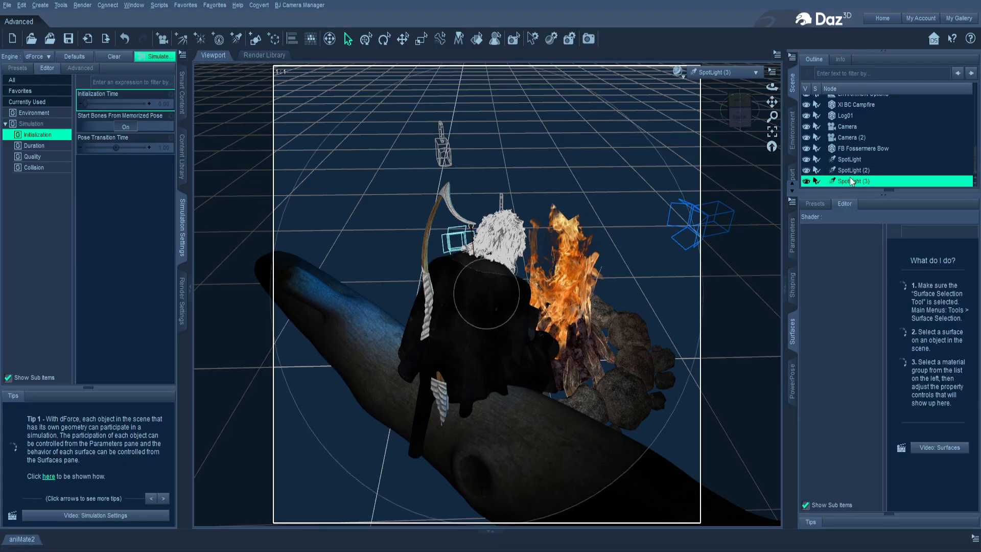
pyautogui.click(792, 235)
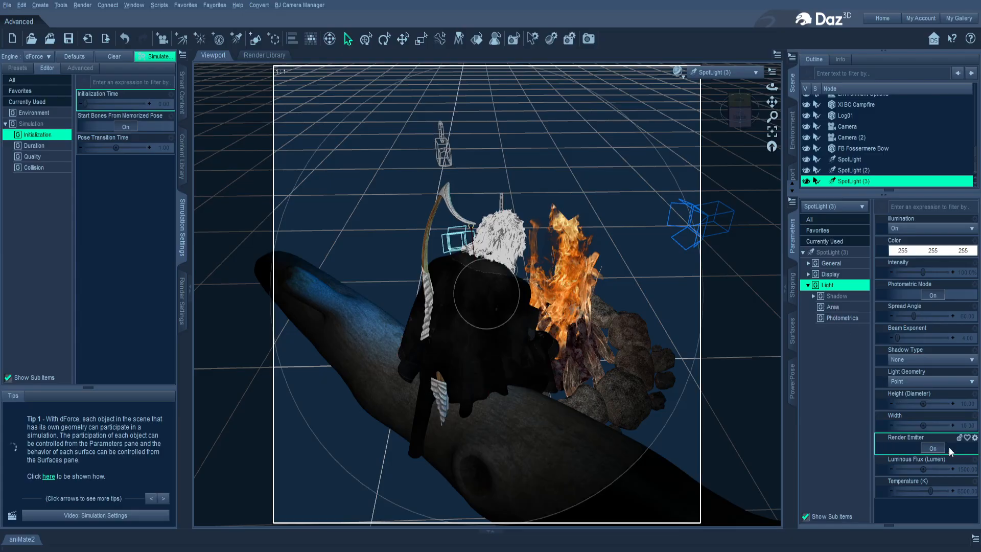
pyautogui.click(963, 469)
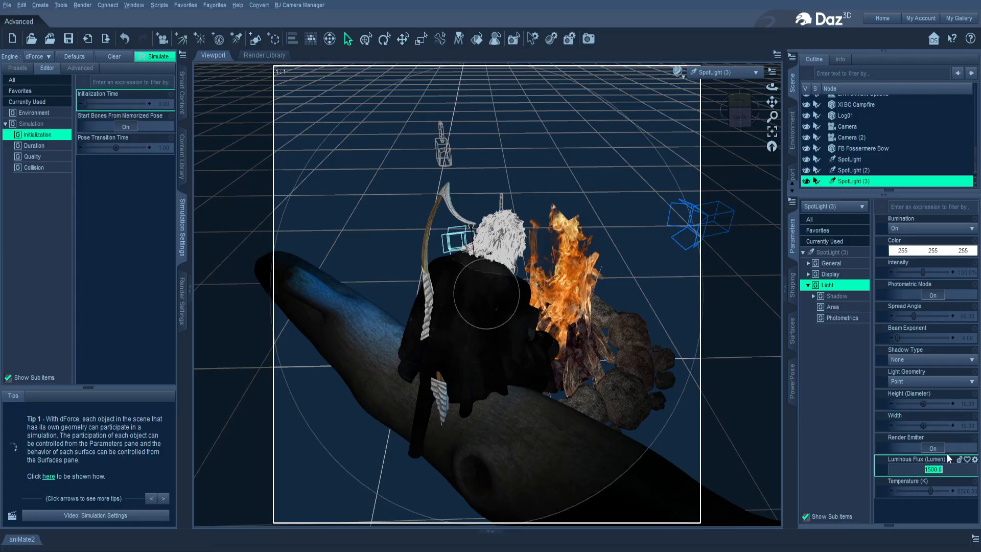
pyautogui.write('5000')
pyautogui.press('Return')
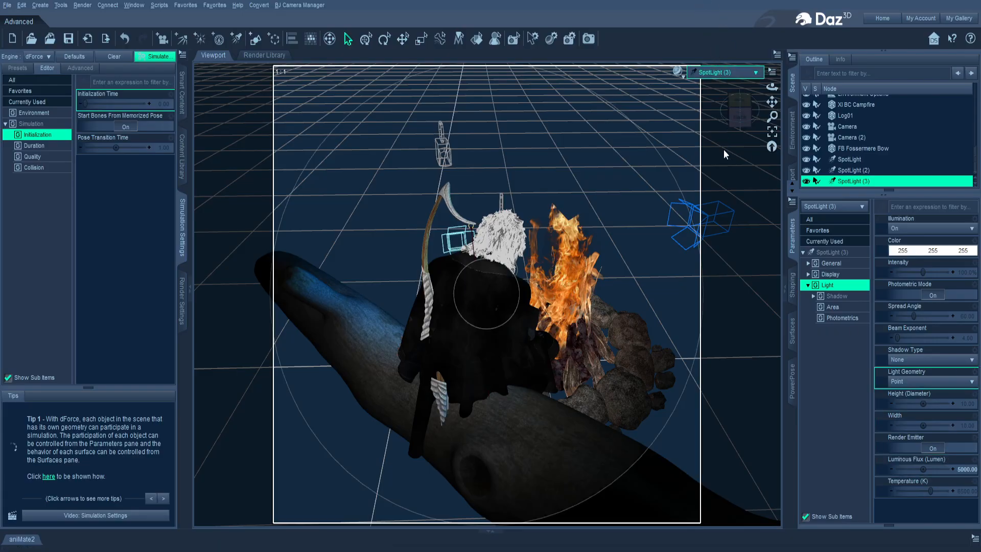
pyautogui.click(720, 177)
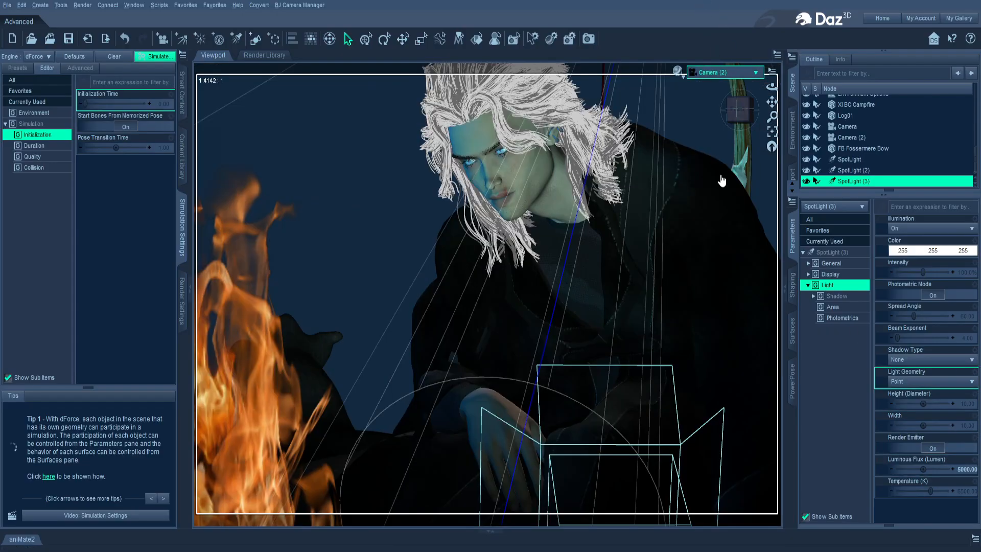
pyautogui.click(852, 116)
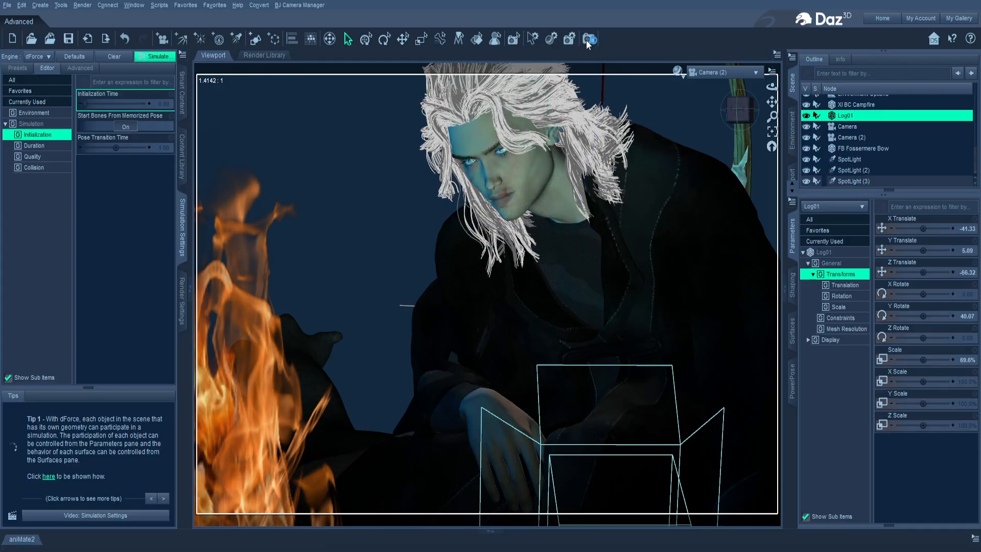
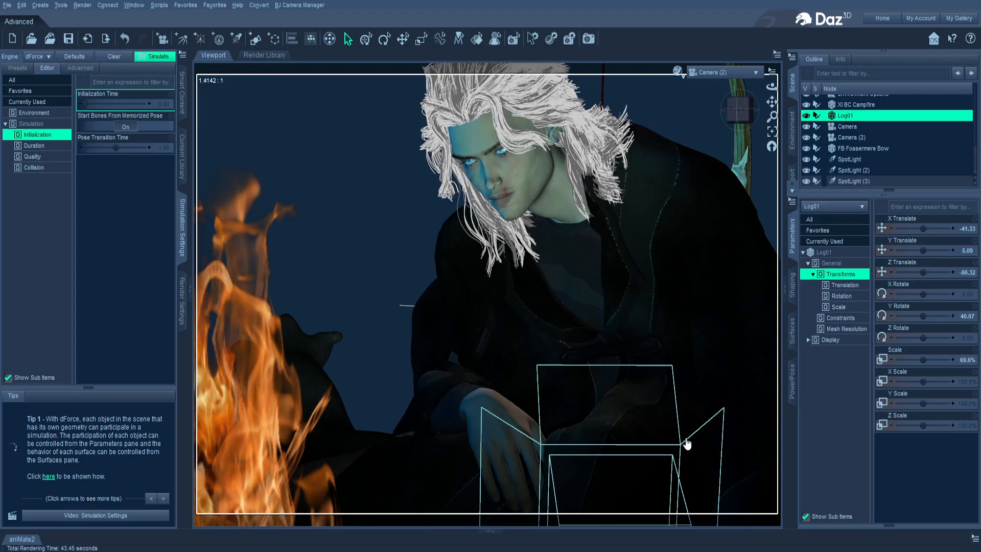
# - Set SpotLight (2)'s colour to 0, 65, 126 and SpotLight's colour to 144, 192, 255
pyautogui.click(853, 170)
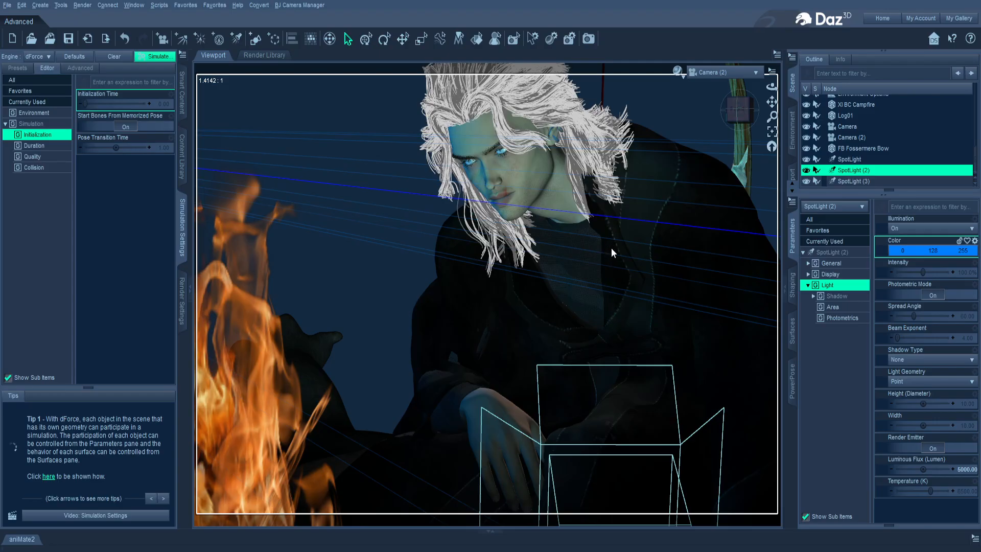
pyautogui.click(850, 159)
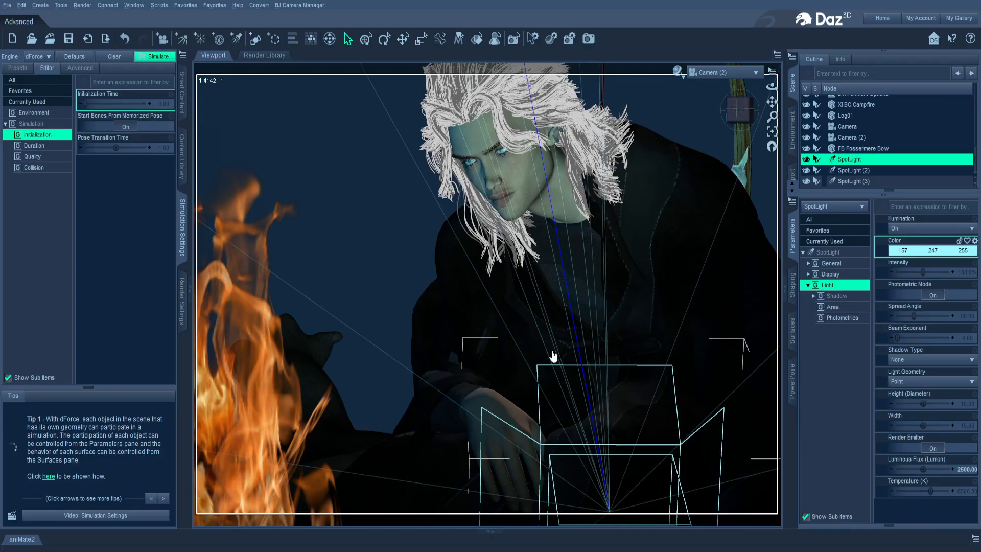
pyautogui.click(552, 352)
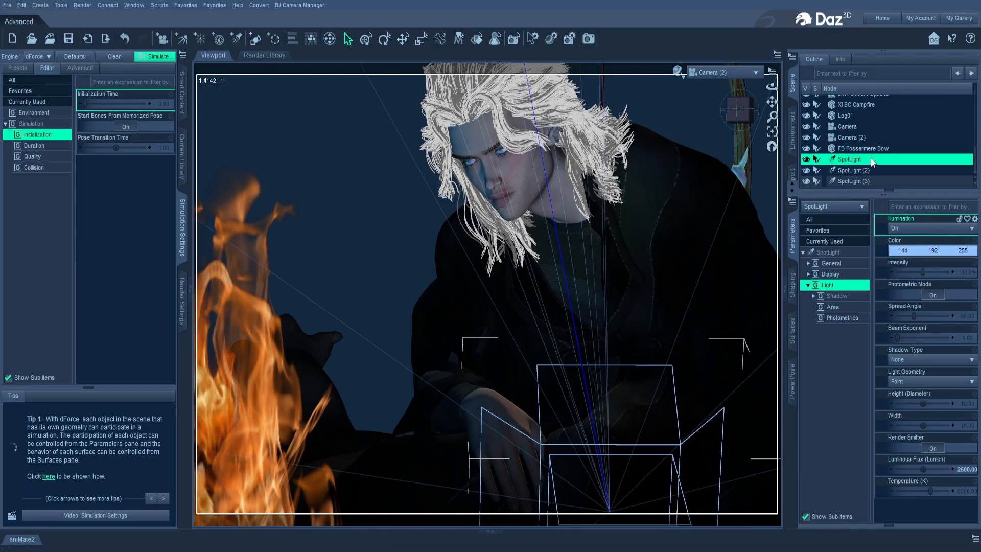
# - Set the Luminous Flux of SpotLight (2) to 3500
pyautogui.click(843, 172)
pyautogui.click(930, 468)
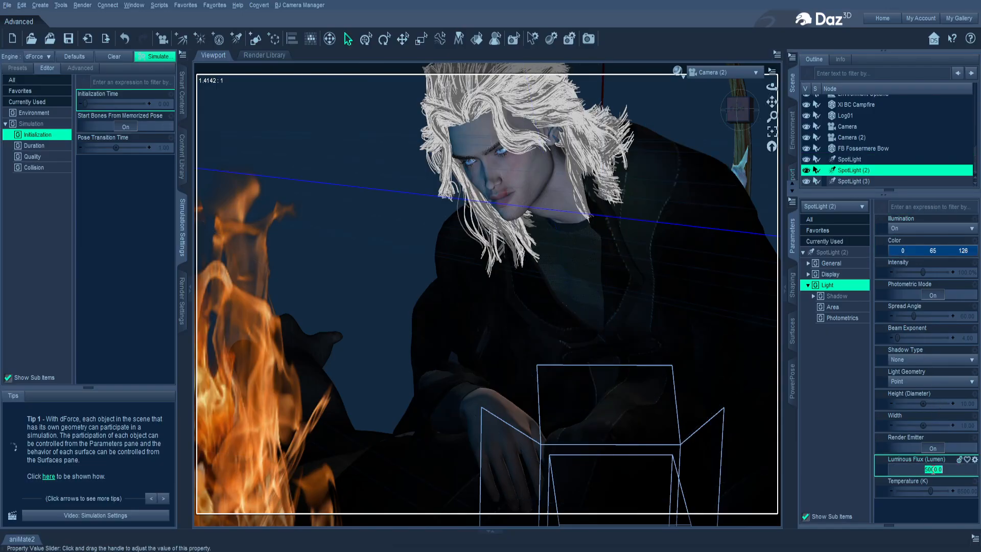
pyautogui.write('3500')
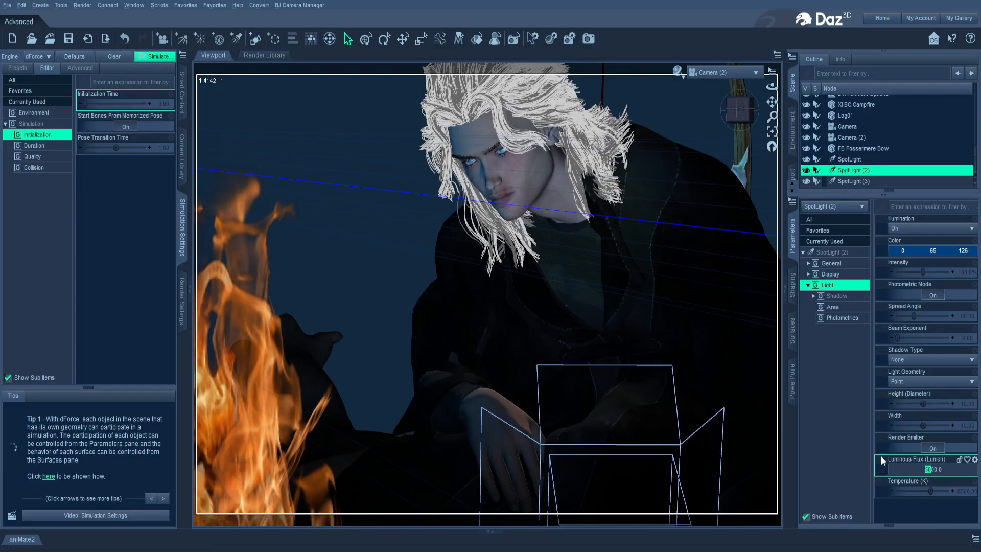
pyautogui.press('Return')
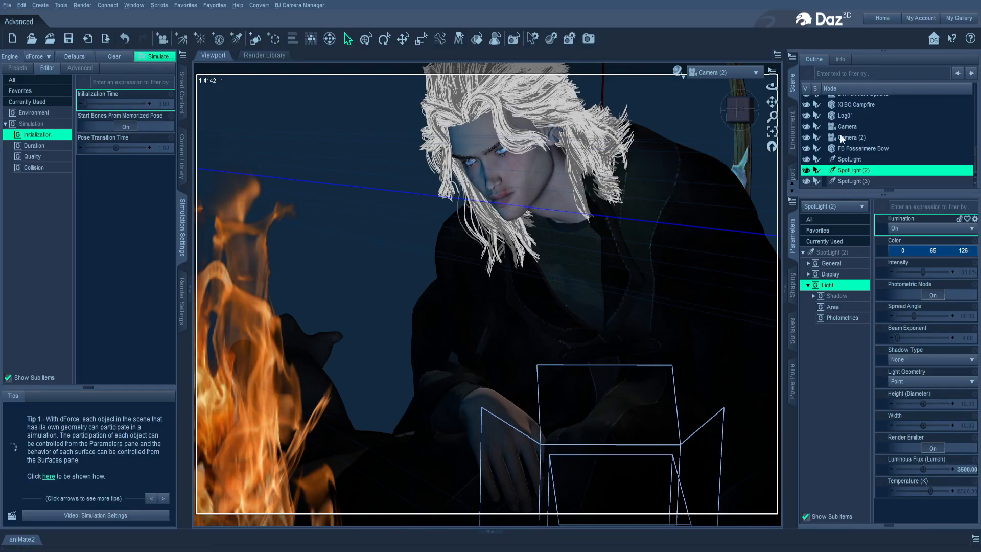
# - Re-aim SpotLight (3) from its own view, raising it so it points more steeply down at Styrth's back
pyautogui.click(851, 181)
pyautogui.click(731, 71)
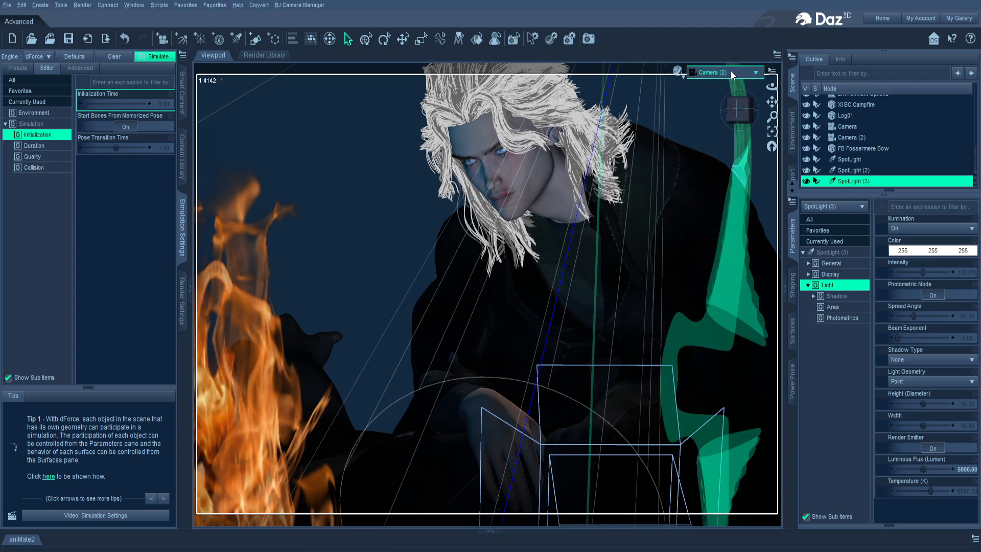
pyautogui.click(727, 197)
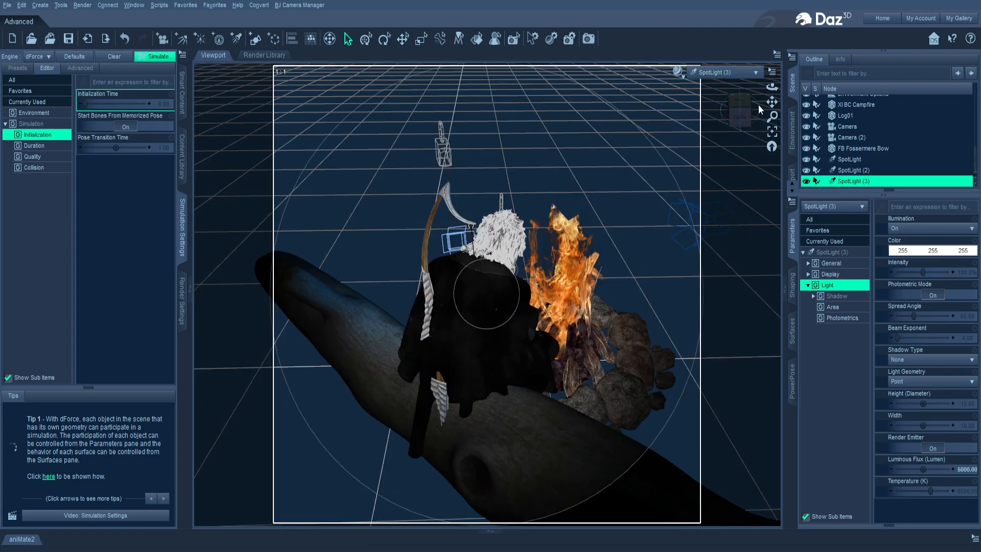
pyautogui.moveTo(742, 109); pyautogui.dragTo(705, 88)
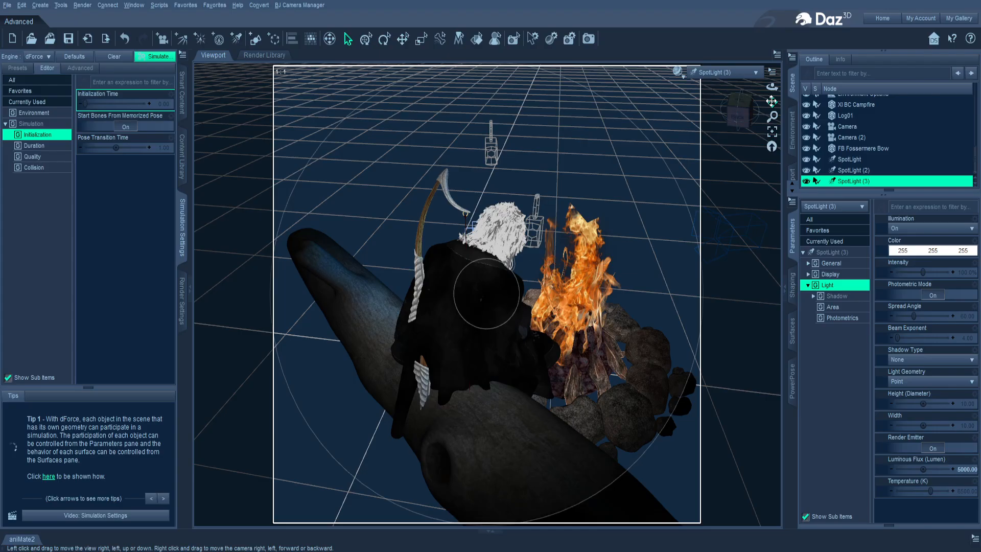
pyautogui.moveTo(771, 101); pyautogui.dragTo(768, 161)
pyautogui.moveTo(739, 110); pyautogui.dragTo(740, 139)
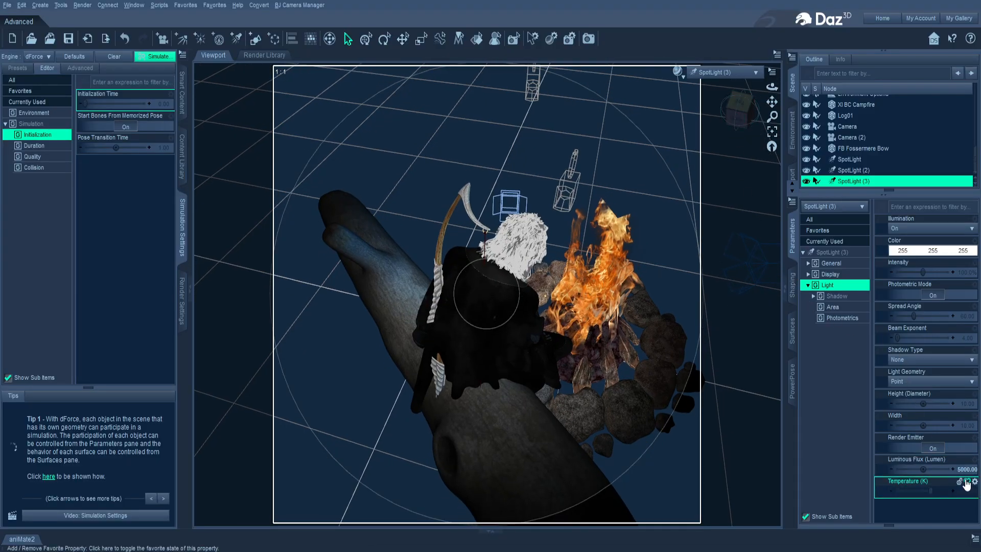
# - Set SpotLight (3)'s Luminous Flux to 2500 and preview the rendered lighting through Camera (2) with the light's guides deselected
pyautogui.click(926, 466)
pyautogui.write('2500.0')
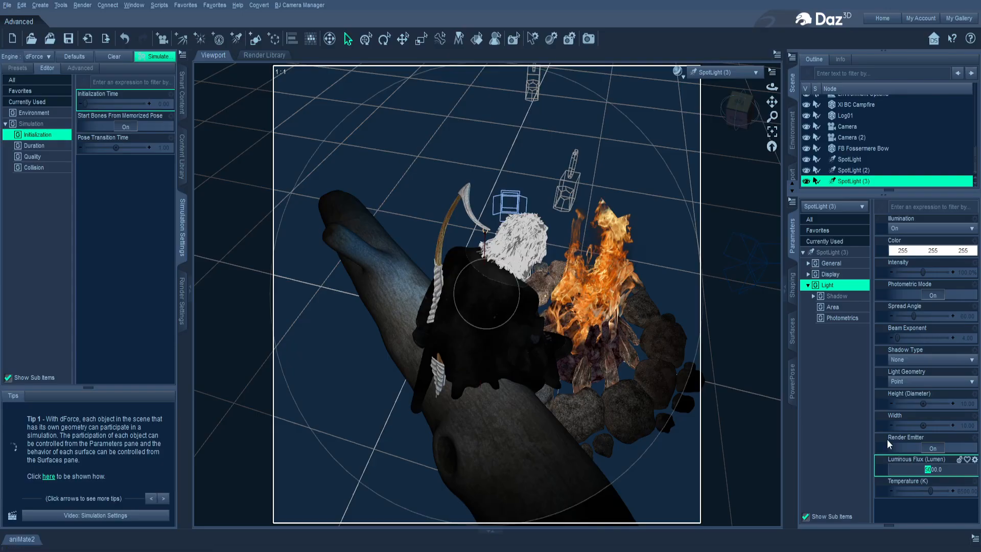
pyautogui.press('Return')
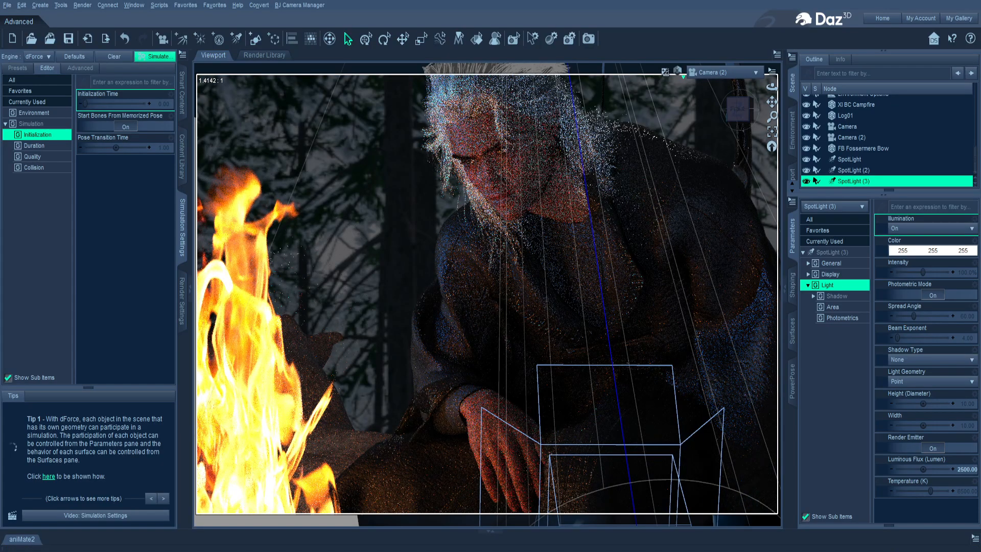
pyautogui.click(868, 128)
pyautogui.click(861, 116)
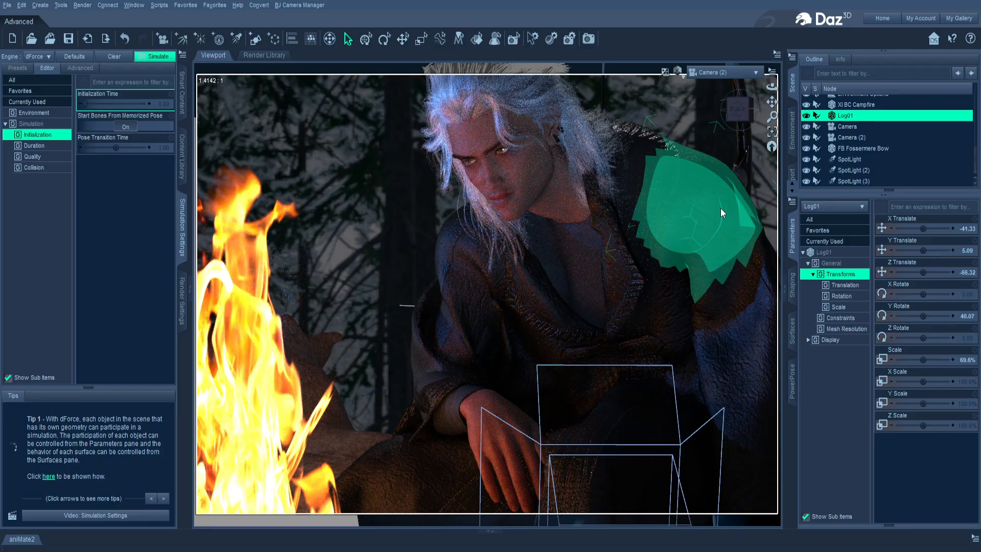
# - Hide all three spotlights to compare the firelit scene without them, and show them again
pyautogui.moveTo(810, 161); pyautogui.dragTo(809, 184)
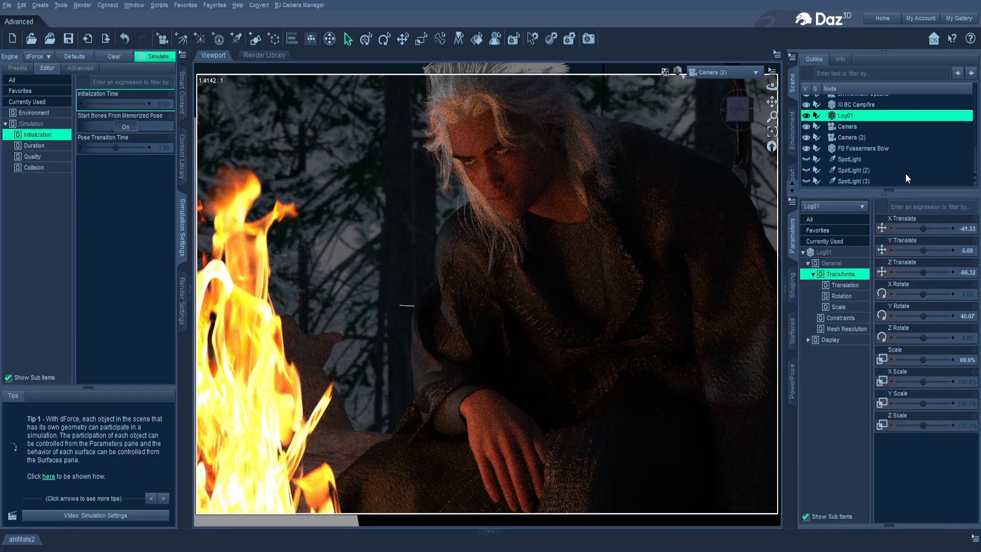
pyautogui.click(807, 159)
pyautogui.click(806, 170)
pyautogui.click(805, 180)
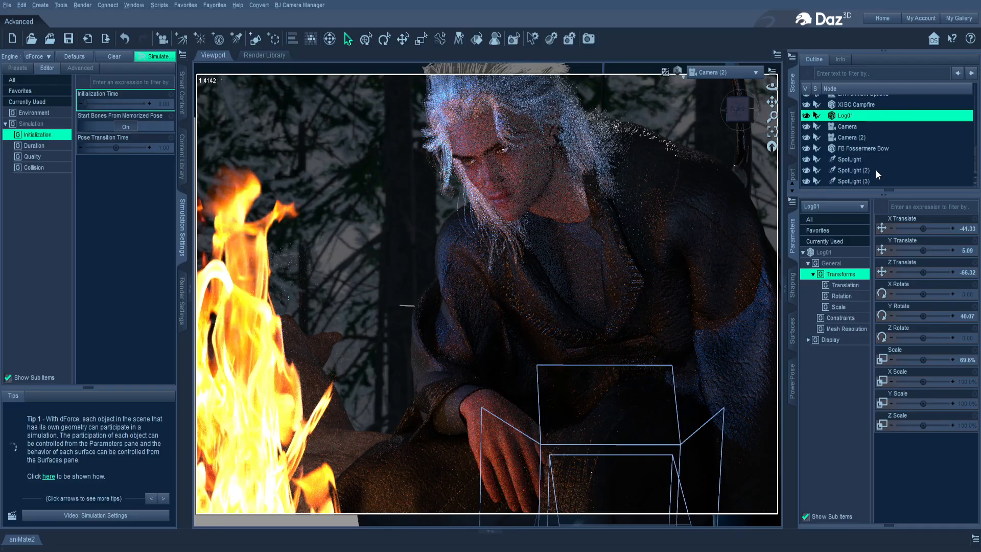
# - Hide XI BC Campfire and switch the viewport from the rendered preview to textured shading in Perspective View
pyautogui.click(806, 105)
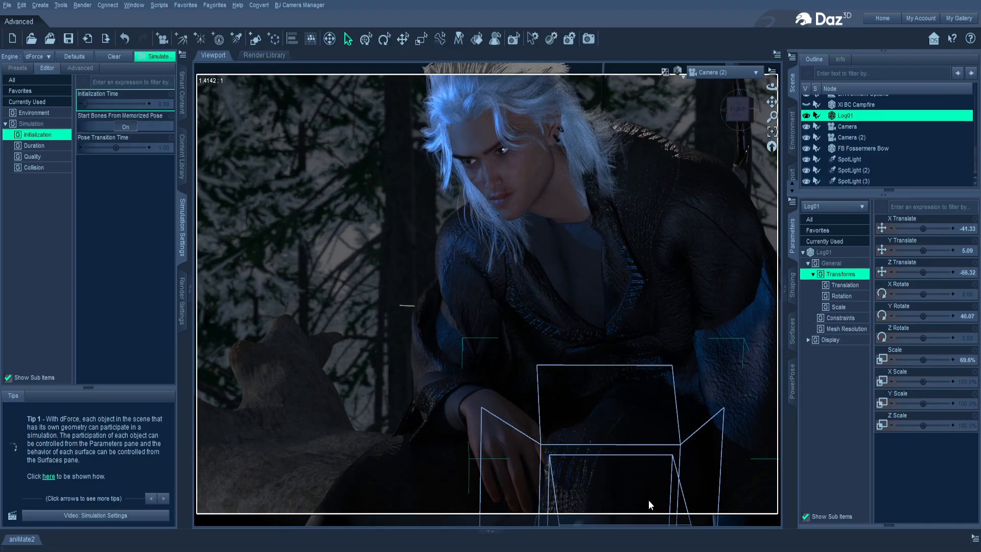
pyautogui.click(682, 84)
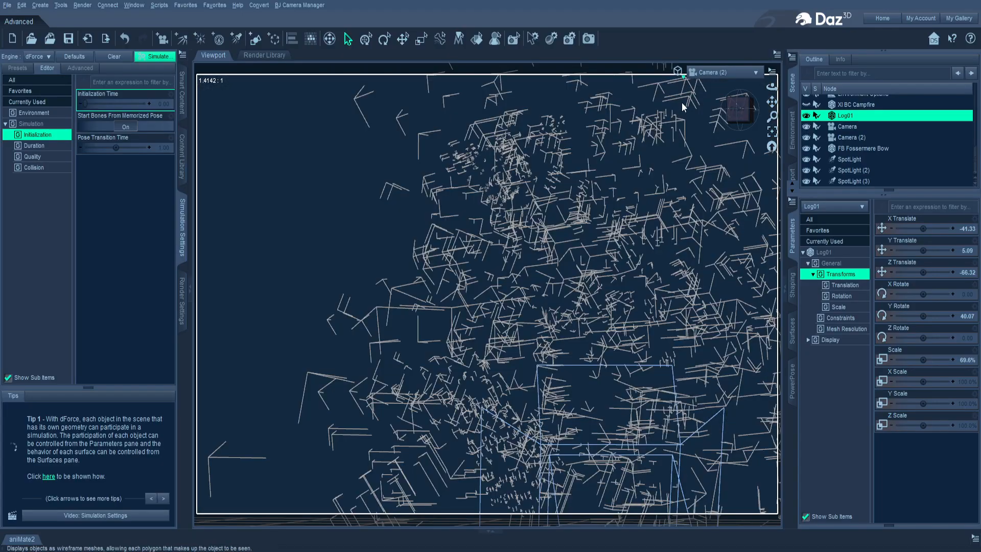
pyautogui.click(685, 179)
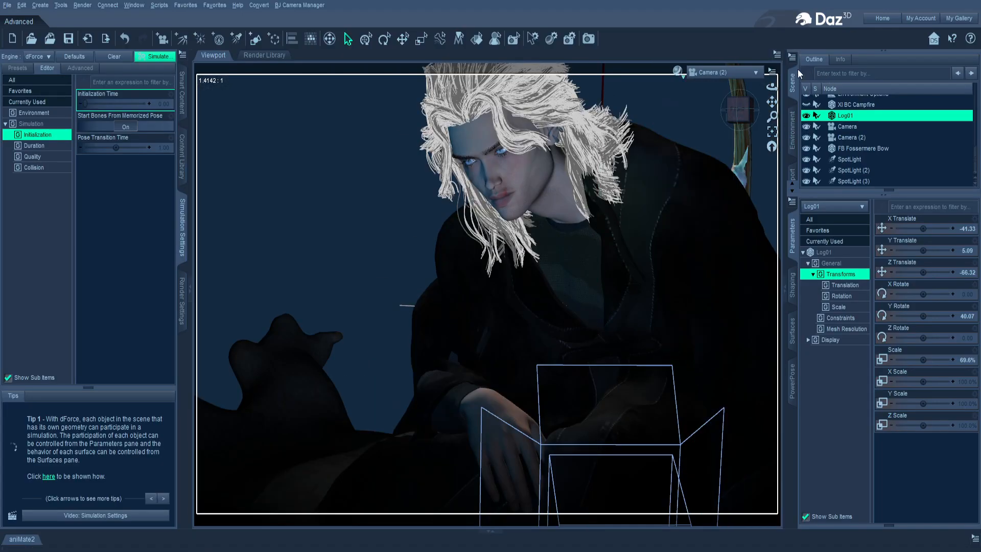
pyautogui.click(730, 75)
pyautogui.click(724, 83)
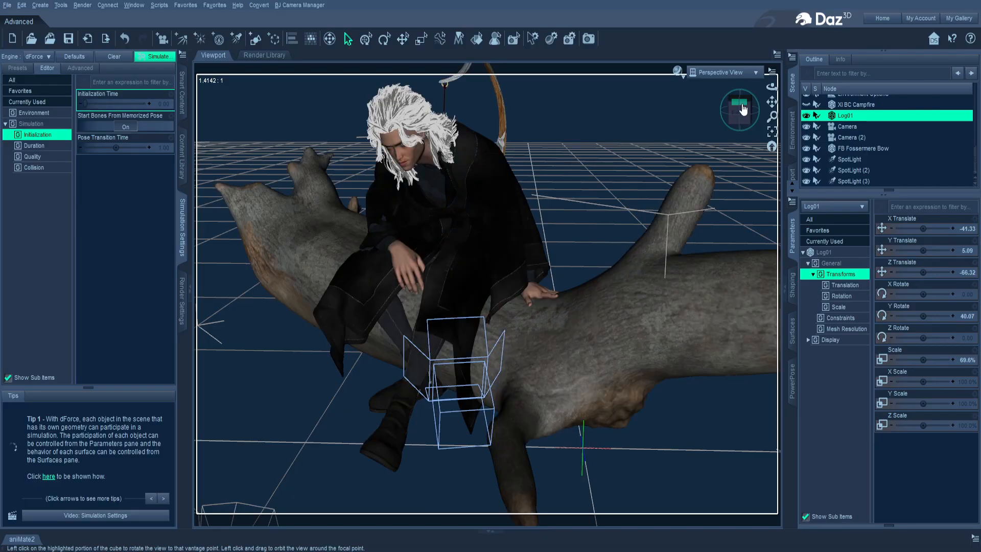
# - Select Poncho Male and pull its mesh polygons upward over the larger grey patch where the clothing underneath pokes through
pyautogui.click(743, 110)
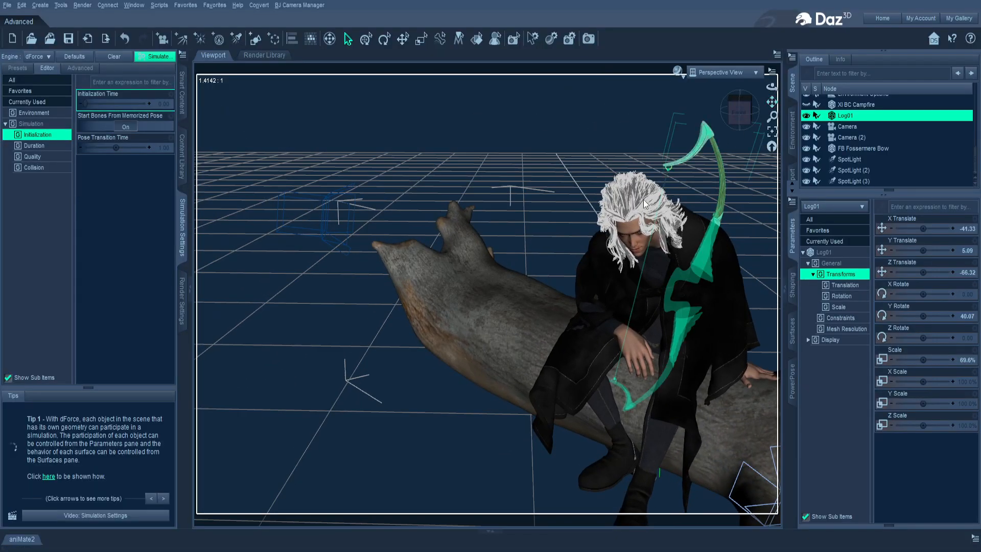
pyautogui.scroll(2, 644, 203)
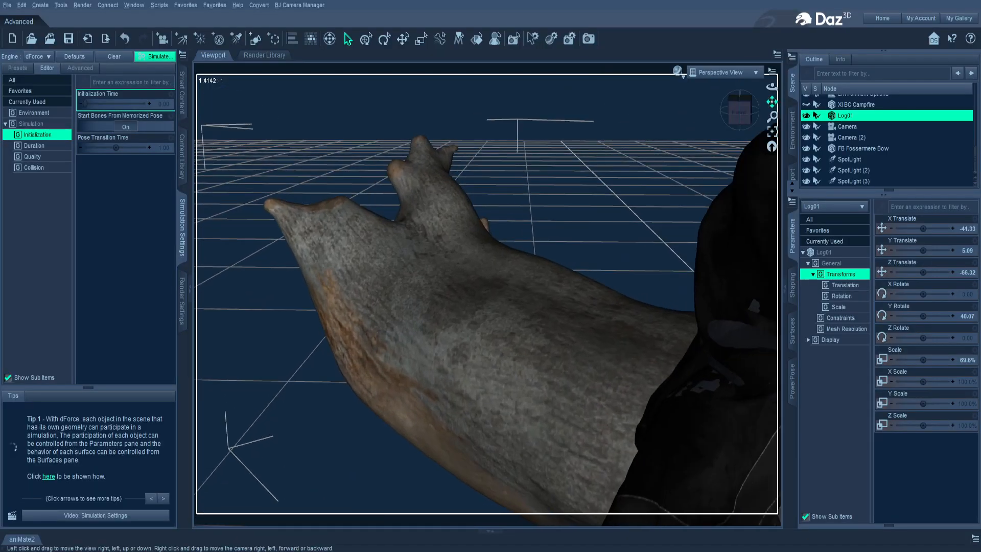
pyautogui.moveTo(772, 102); pyautogui.dragTo(718, 104)
pyautogui.scroll(2, 616, 228)
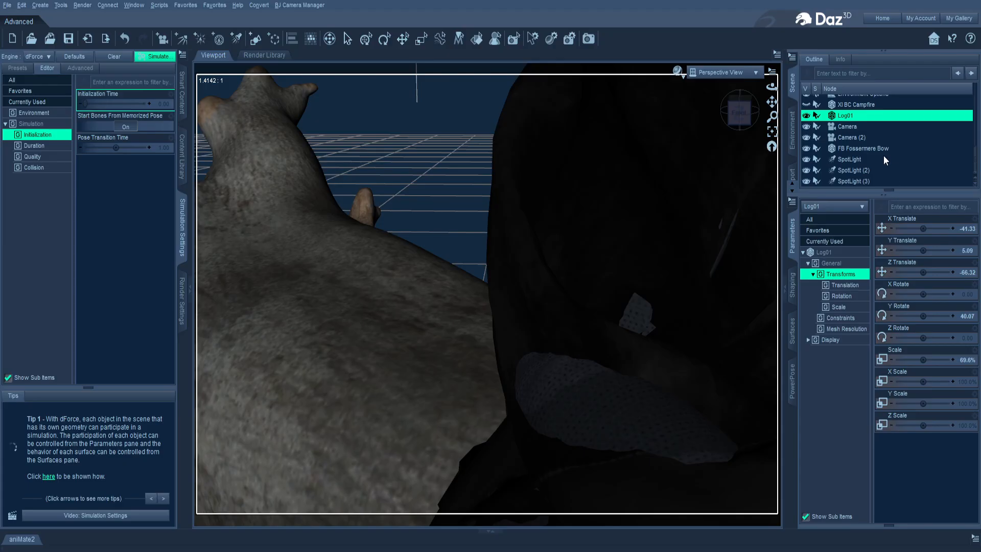
pyautogui.scroll(5, 872, 138)
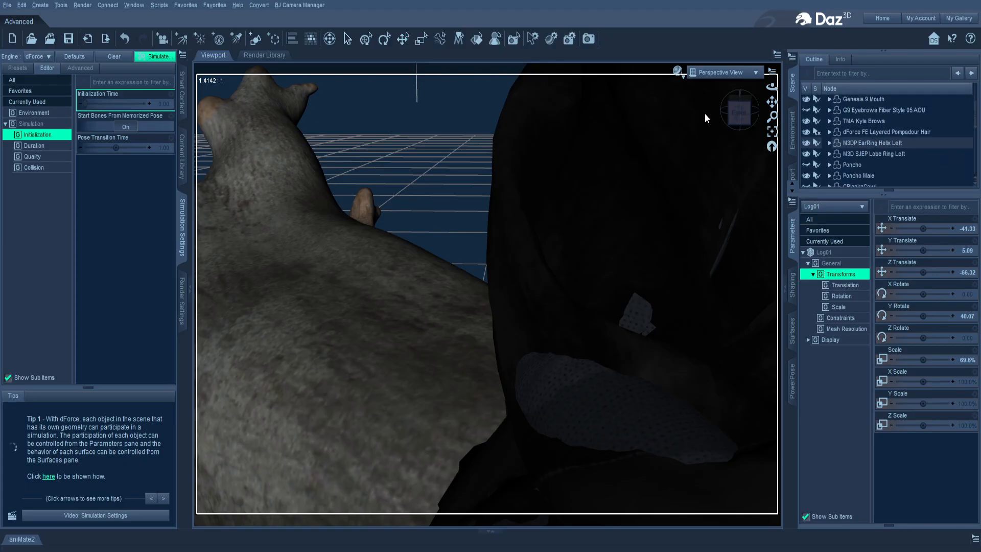
pyautogui.scroll(-2, 878, 147)
pyautogui.click(875, 151)
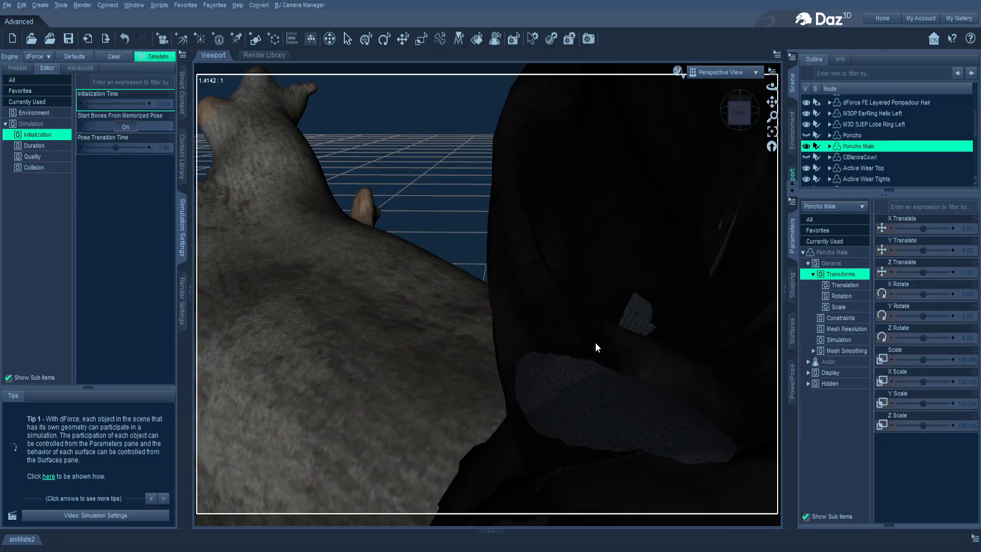
pyautogui.moveTo(529, 356); pyautogui.dragTo(643, 418)
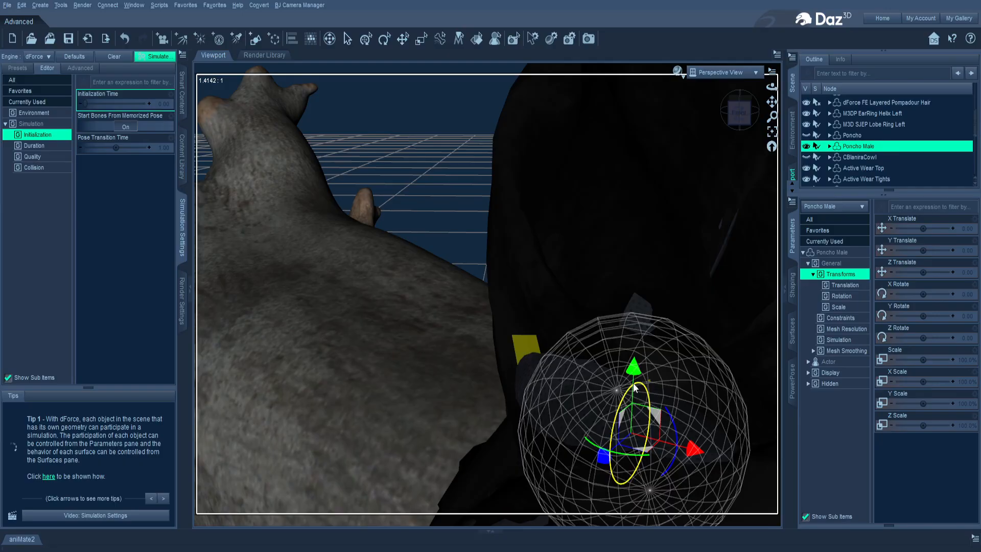
pyautogui.moveTo(622, 374); pyautogui.dragTo(612, 337)
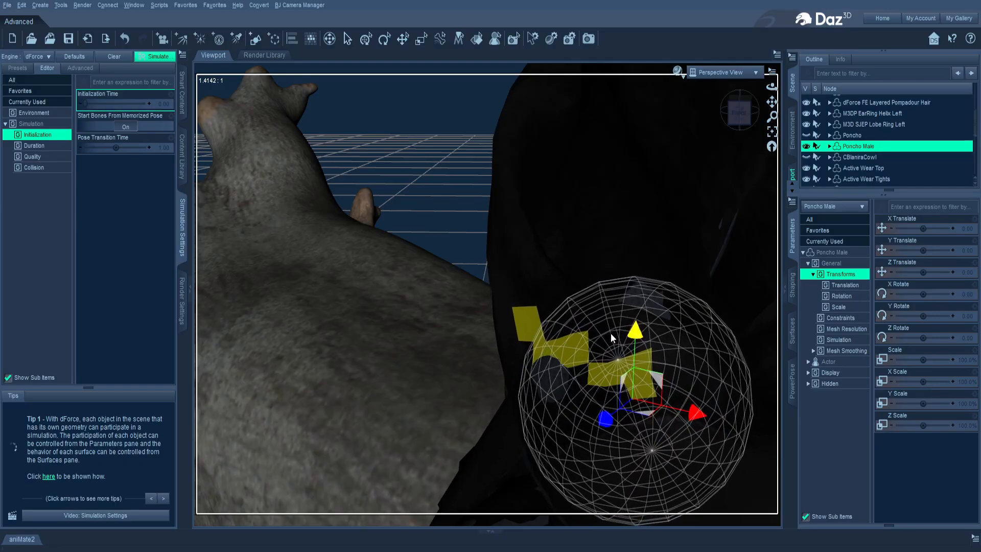
pyautogui.click(545, 373)
pyautogui.moveTo(554, 347); pyautogui.dragTo(552, 336)
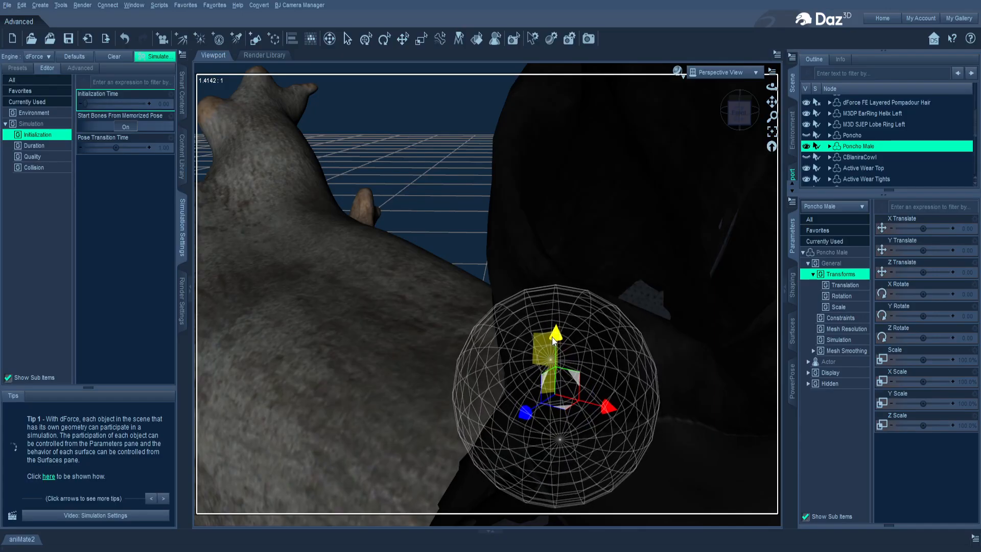
# - Select Poncho Male's polygons around the smaller upper poke-through patch and adjust their height to cover it
pyautogui.click(640, 298)
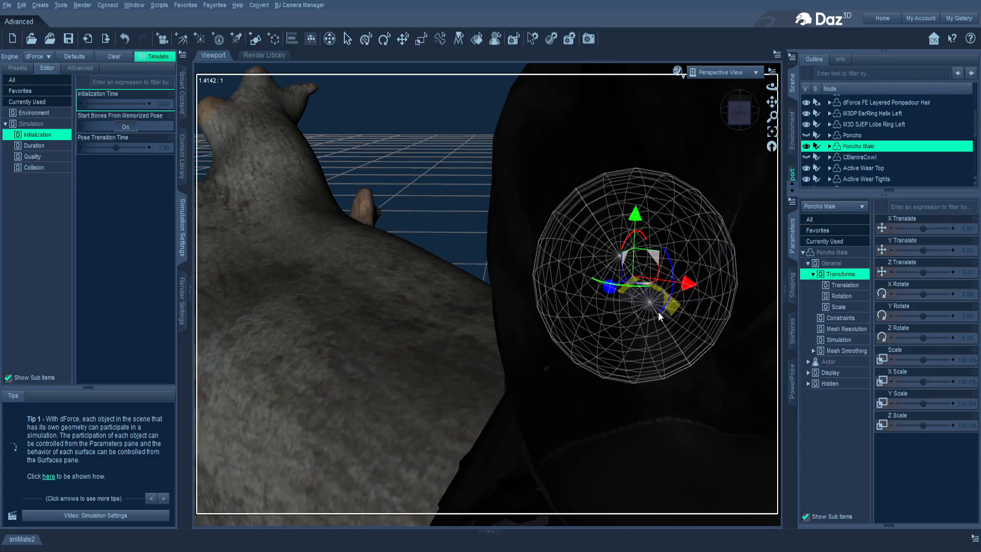
pyautogui.moveTo(636, 217); pyautogui.dragTo(637, 202)
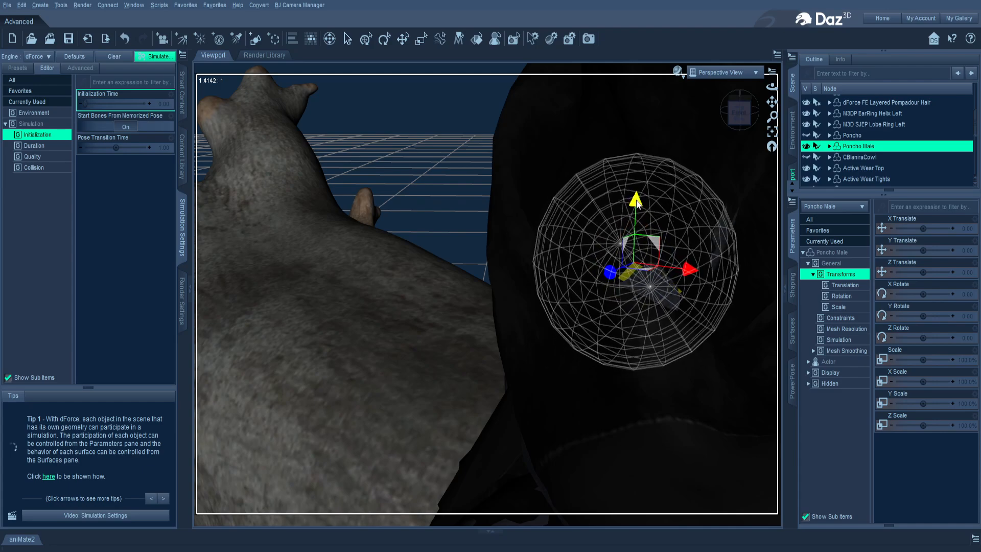
pyautogui.click(674, 299)
pyautogui.click(637, 324)
pyautogui.click(665, 275)
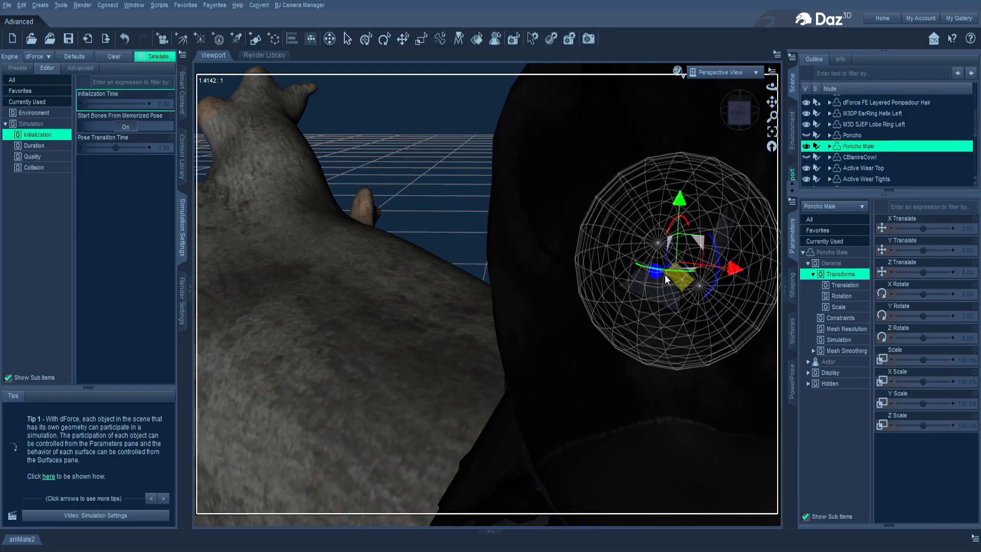
pyautogui.doubleClick(664, 274)
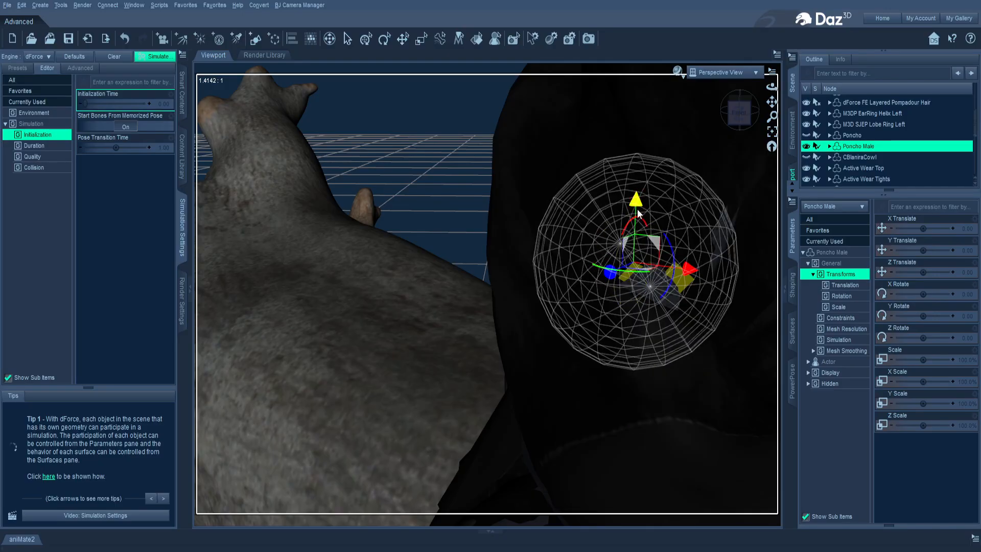
pyautogui.moveTo(638, 213); pyautogui.dragTo(632, 226)
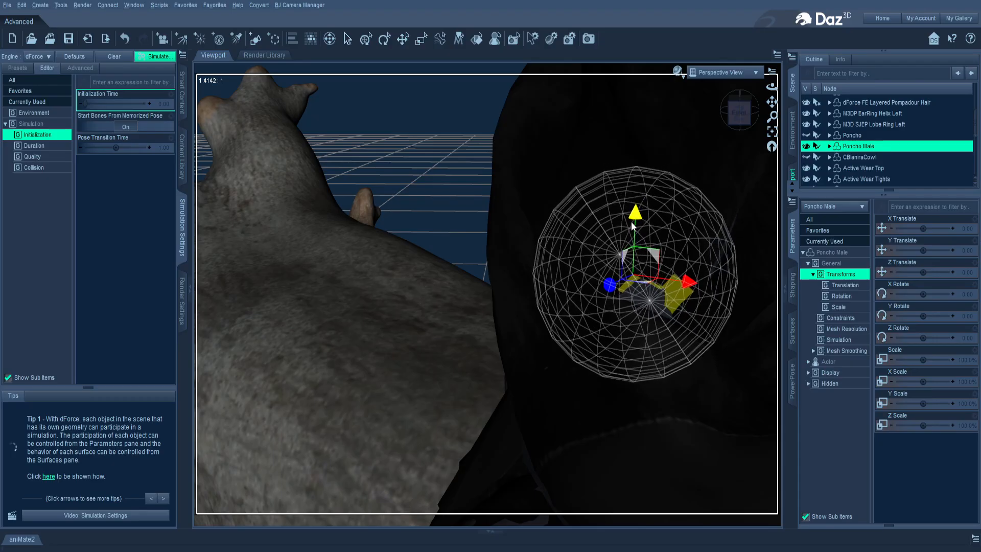
# - Select further Poncho Male polygons beside the upper patch and shift them sideways to cover the clothing underneath
pyautogui.click(674, 486)
pyautogui.click(644, 302)
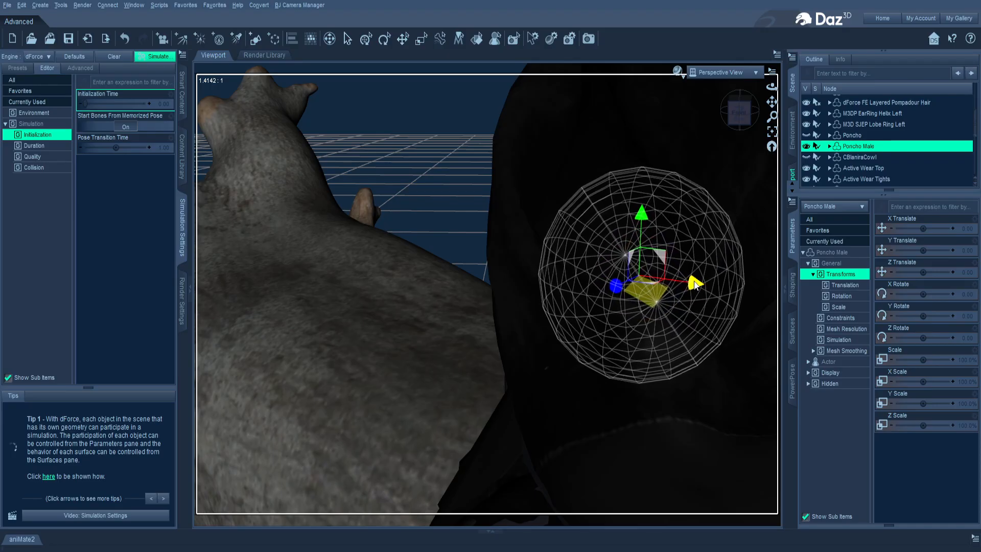
pyautogui.click(666, 395)
pyautogui.click(717, 252)
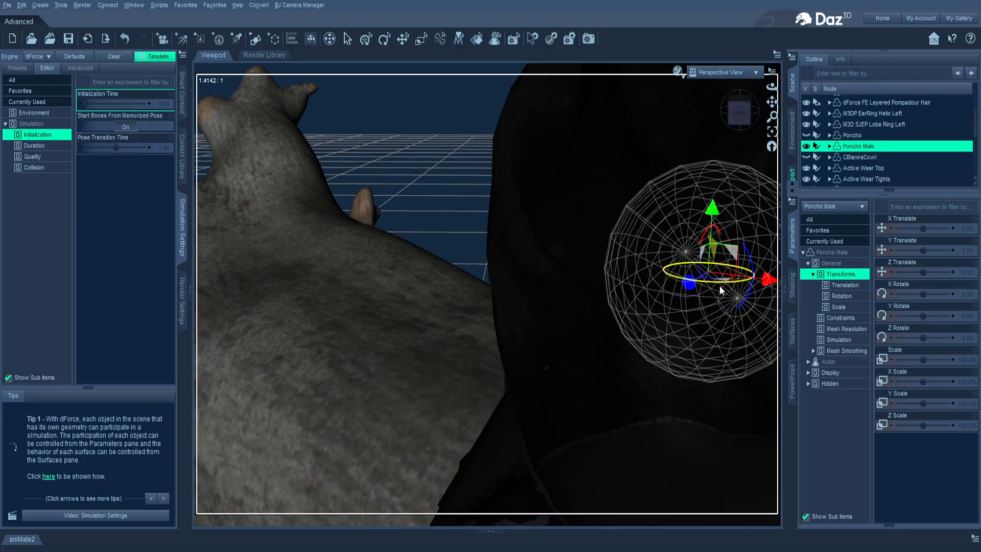
# - Examine the Poncho Male's drape across the lap, shoulder, sleeve and knee, placing the mesh-editing gizmo on each area
pyautogui.moveTo(771, 102); pyautogui.dragTo(541, 77)
pyautogui.scroll(-10, 639, 234)
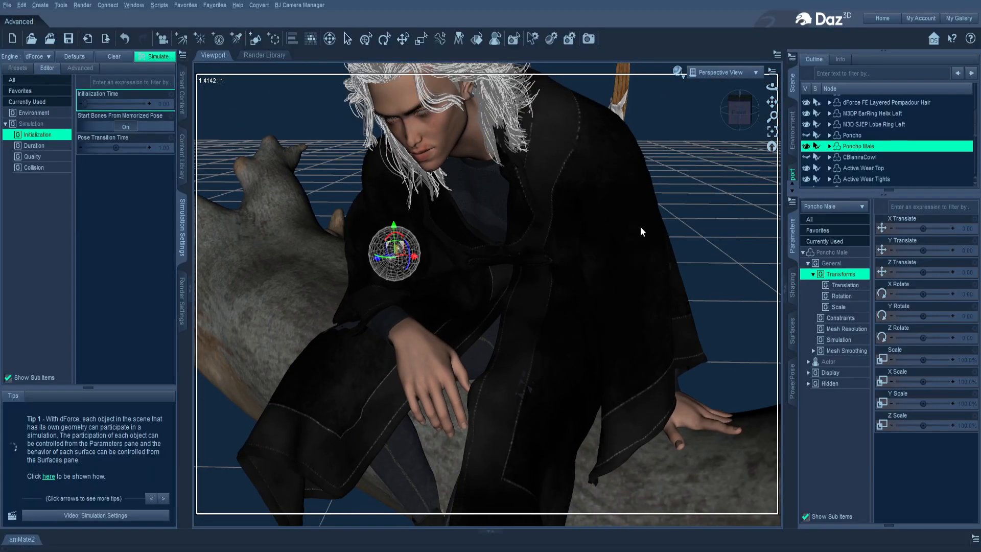
pyautogui.moveTo(529, 383); pyautogui.dragTo(521, 394)
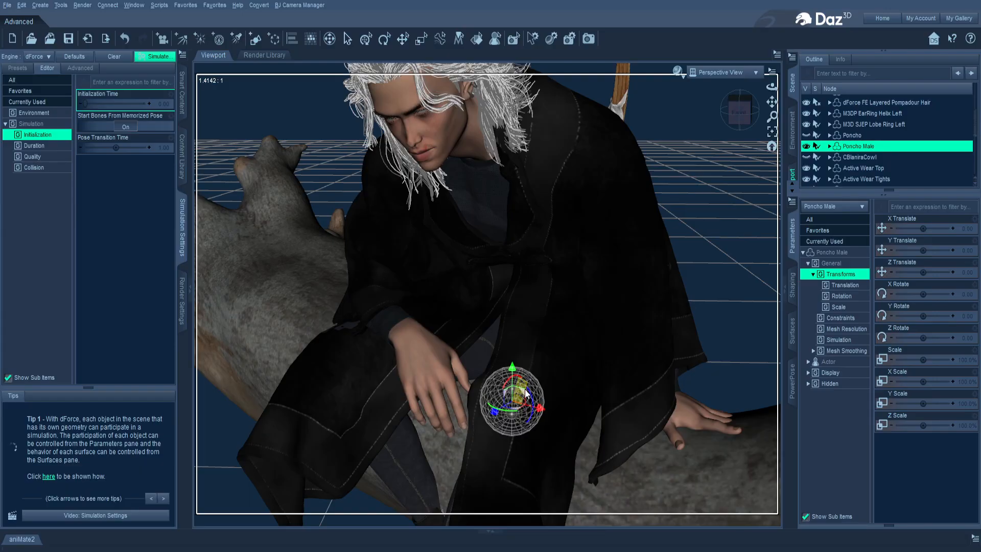
pyautogui.click(574, 351)
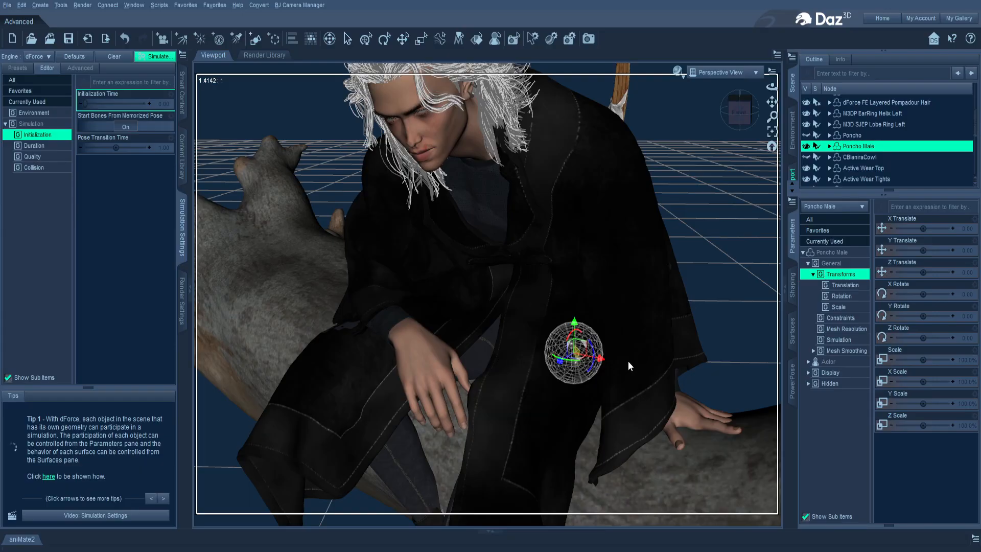
pyautogui.click(659, 249)
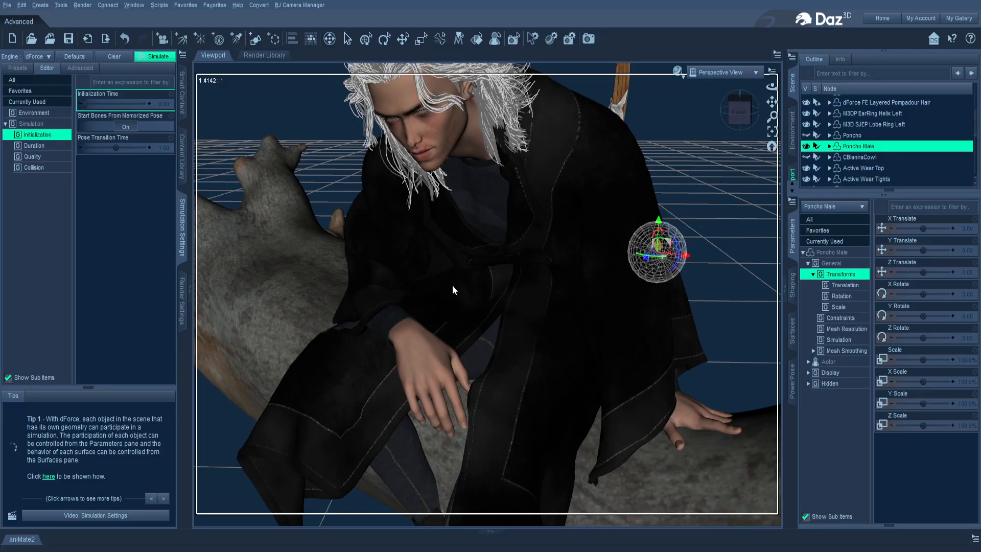
pyautogui.click(348, 333)
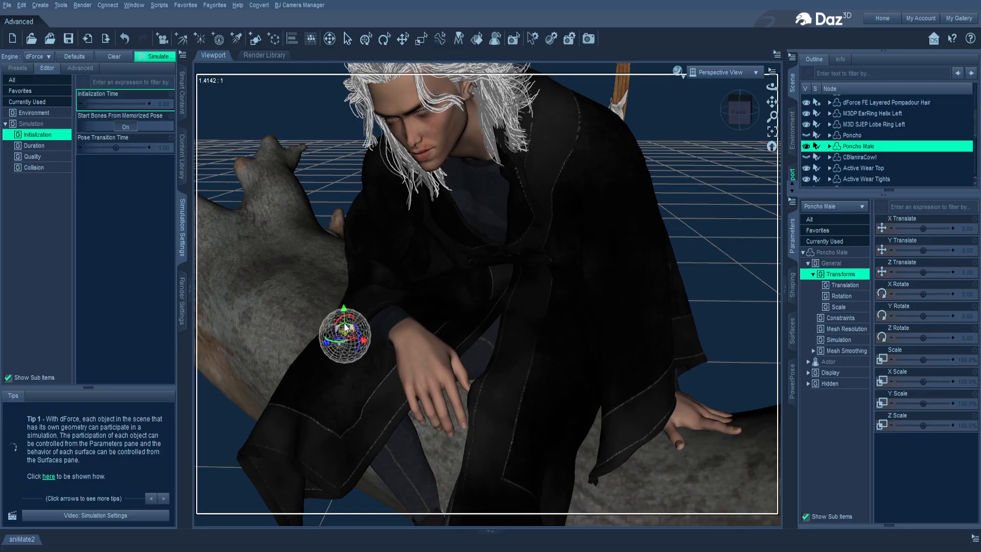
pyautogui.click(349, 386)
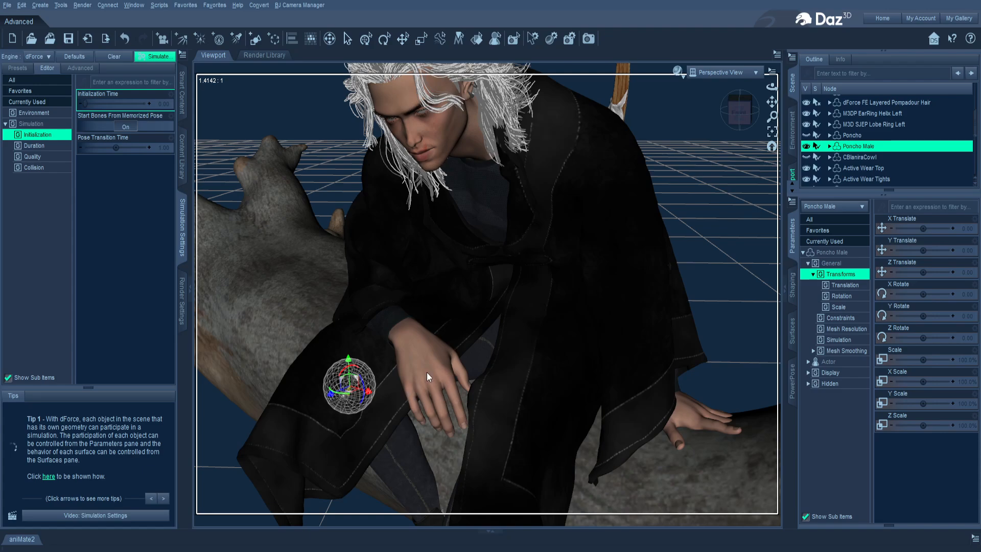
# - Show the scene through Camera (2) and return from the mesh-editing tool to the selection tool
pyautogui.click(734, 73)
pyautogui.click(732, 174)
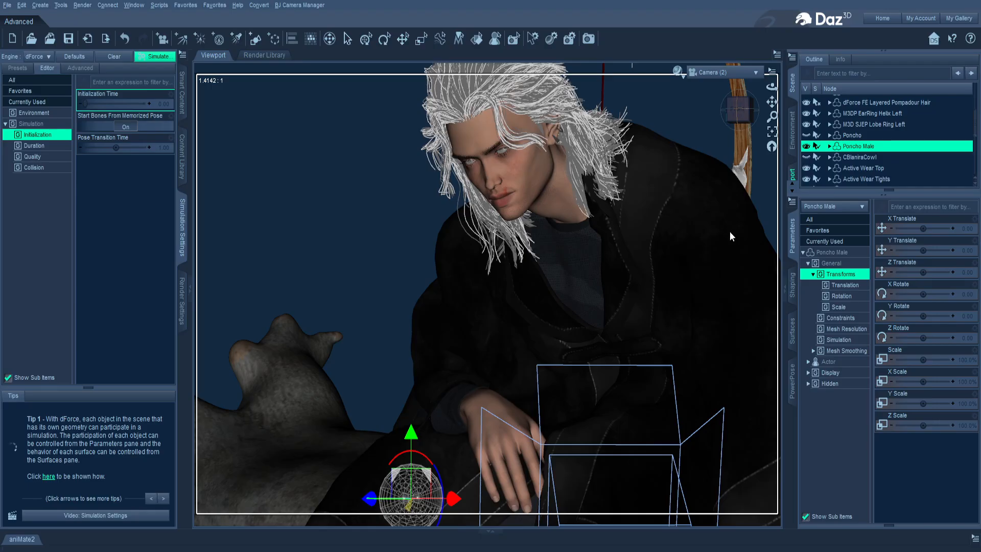
pyautogui.click(348, 38)
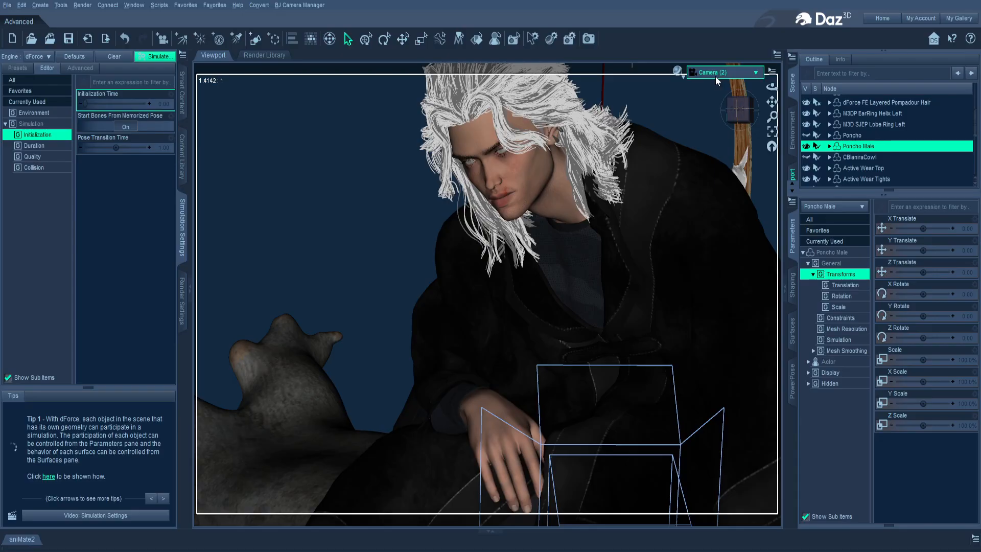
# - Select SpotLight (3) and preview the scene in the viewport with NVIDIA Iray, with the XI BC Campfire shown
pyautogui.scroll(-5, 858, 177)
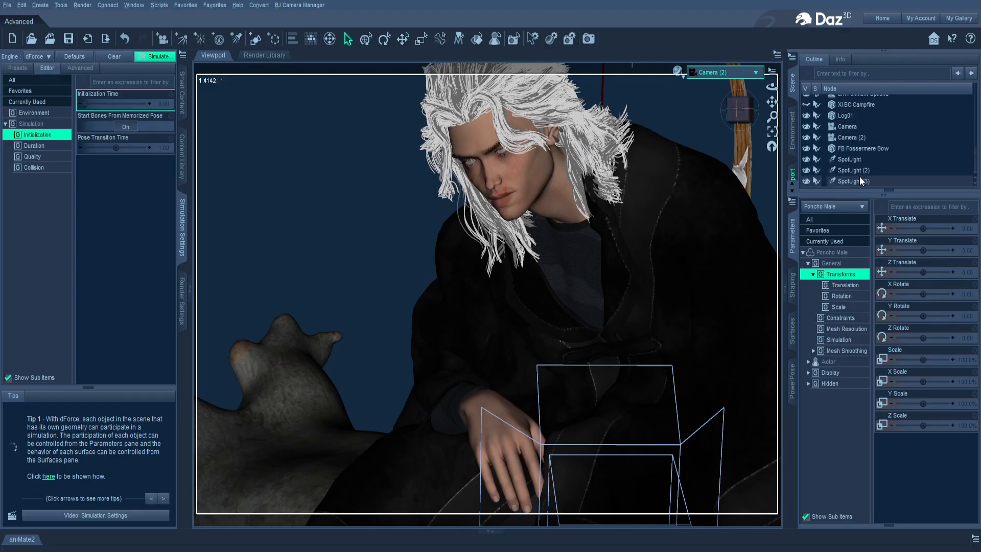
pyautogui.click(865, 138)
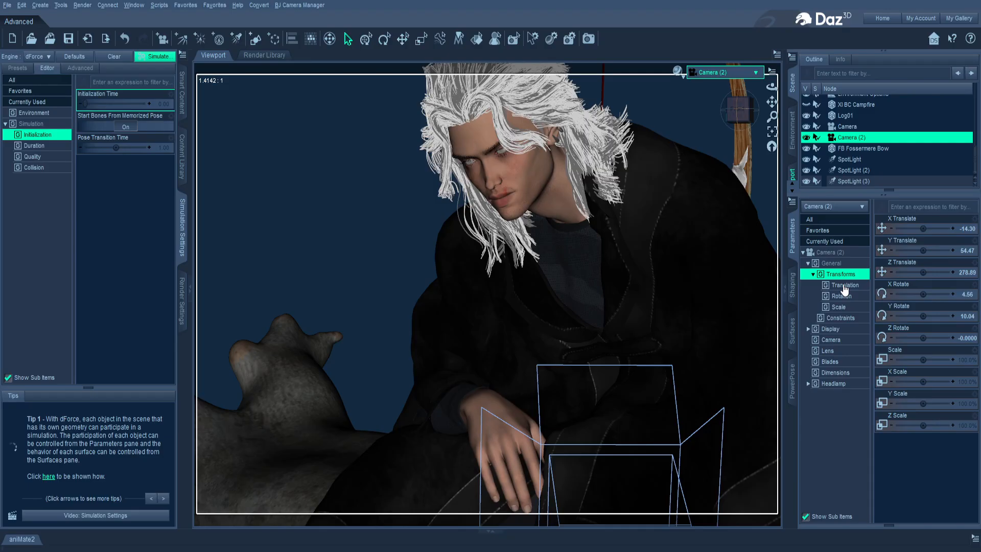
pyautogui.click(872, 177)
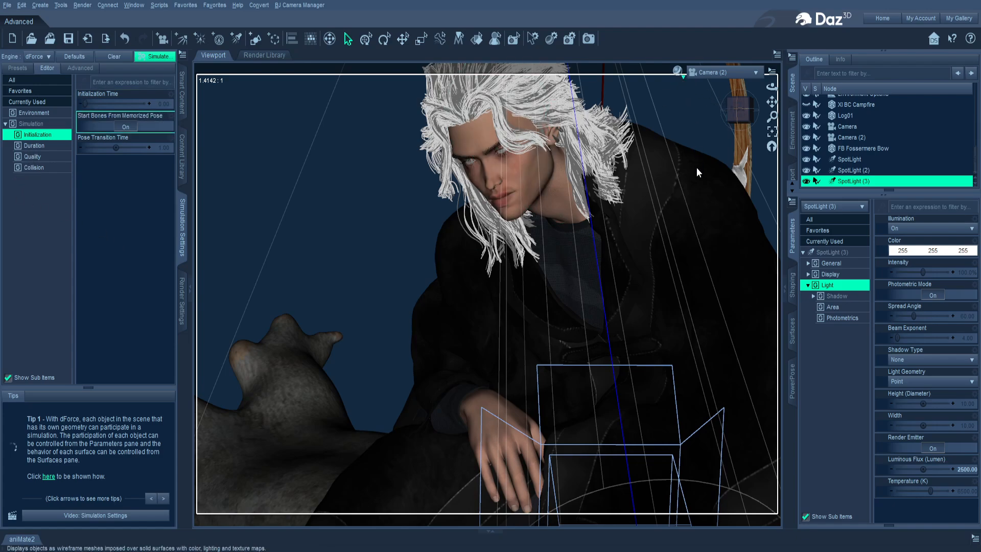
pyautogui.click(682, 217)
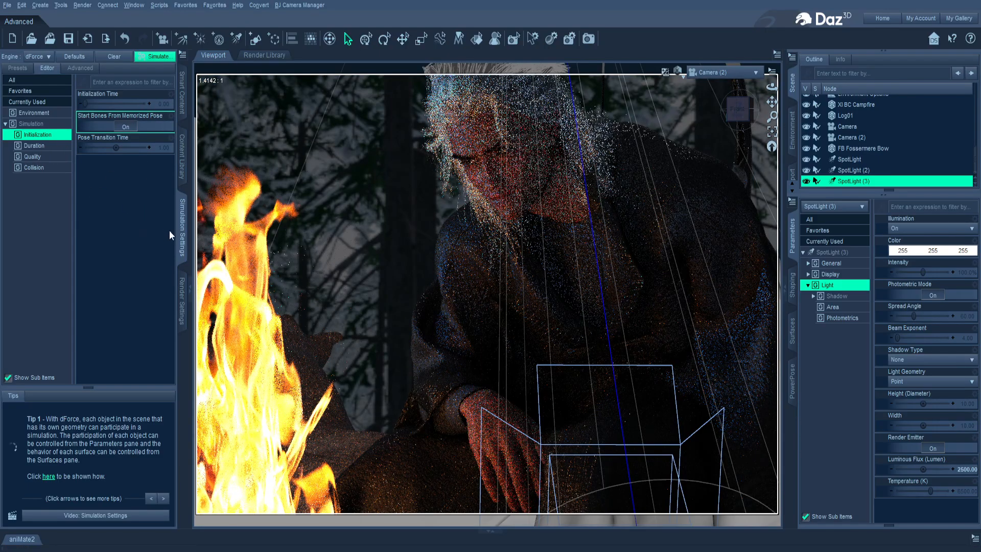
# - In the render filtering settings, make the post denoiser available and enable it
pyautogui.click(182, 301)
pyautogui.click(24, 168)
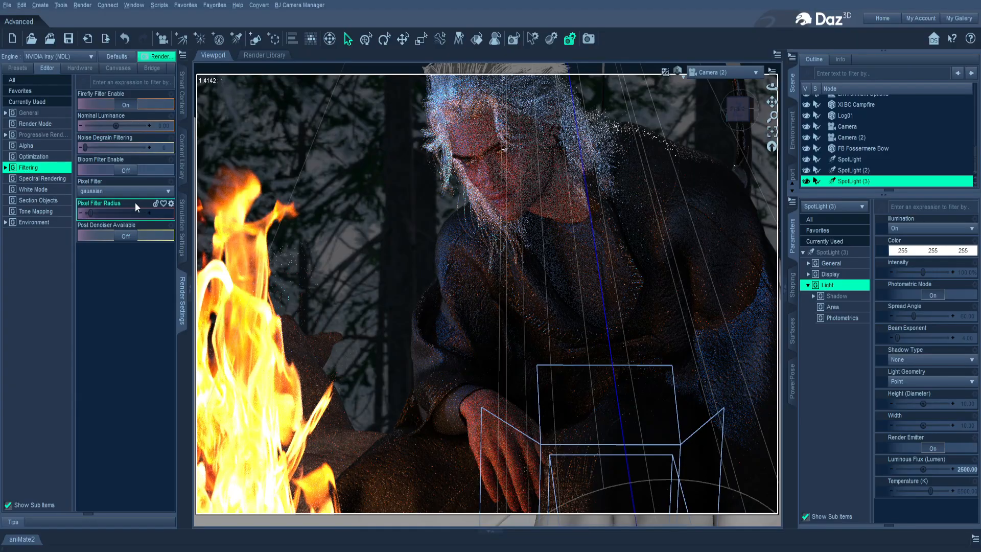
pyautogui.click(119, 234)
pyautogui.click(121, 258)
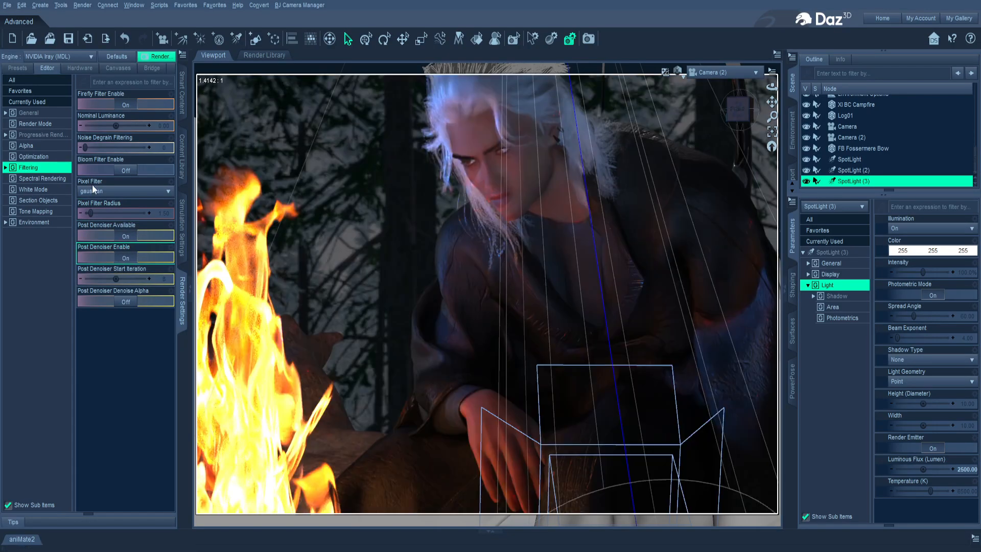
# - Enable the bloom filter and, after trying lower thresholds, set the Bloom Filter Threshold to 5000
pyautogui.click(125, 171)
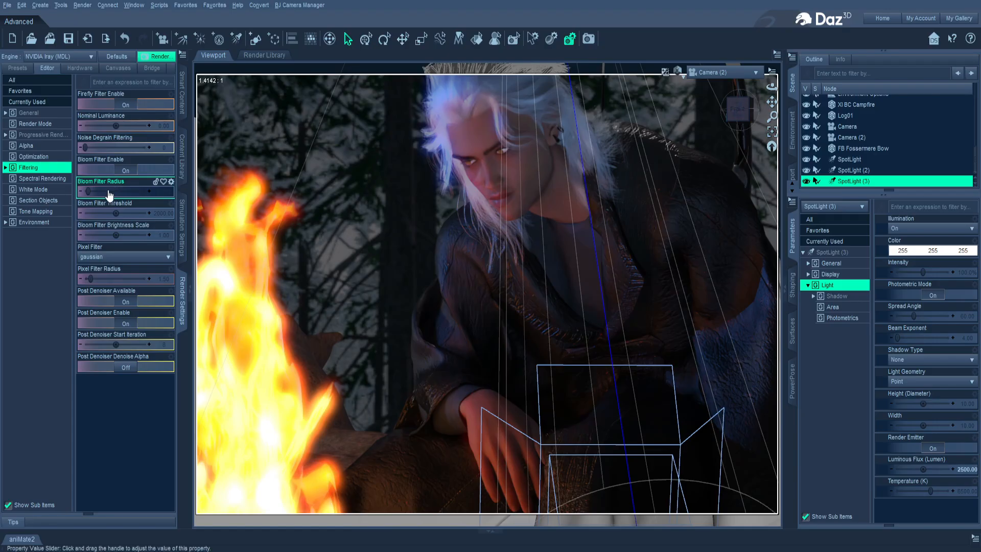
pyautogui.moveTo(113, 214); pyautogui.dragTo(106, 214)
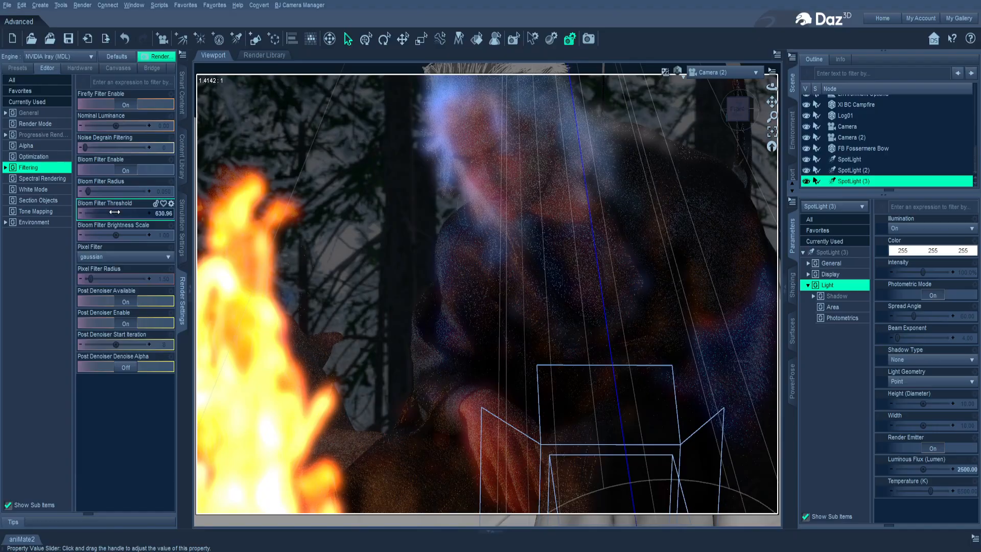
pyautogui.moveTo(115, 213); pyautogui.dragTo(82, 213)
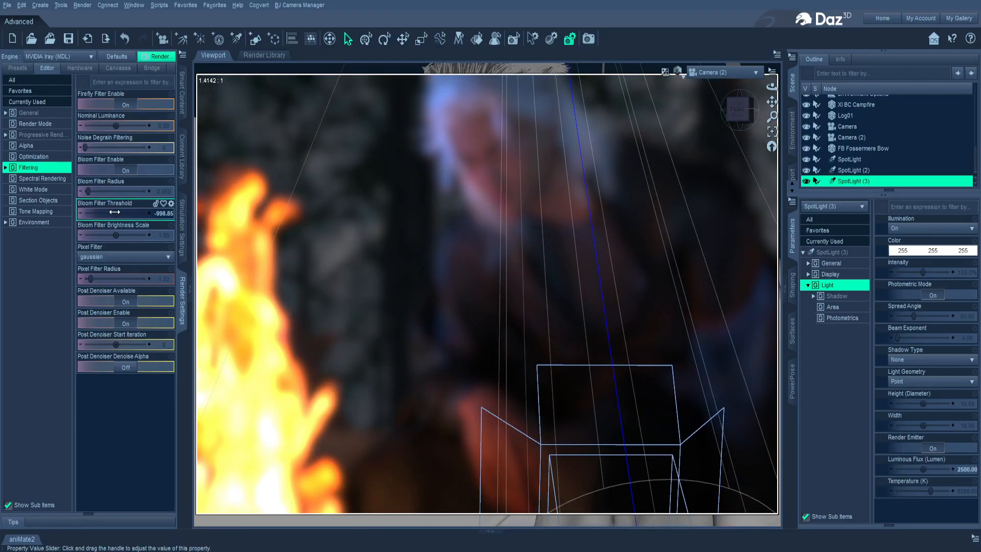
pyautogui.click(174, 214)
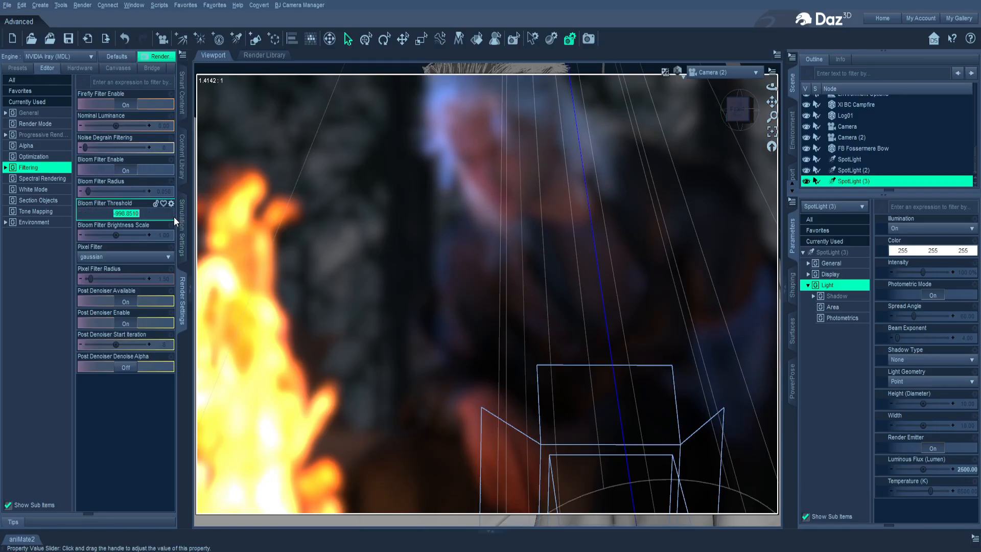
pyautogui.write('5000')
pyautogui.press('Return')
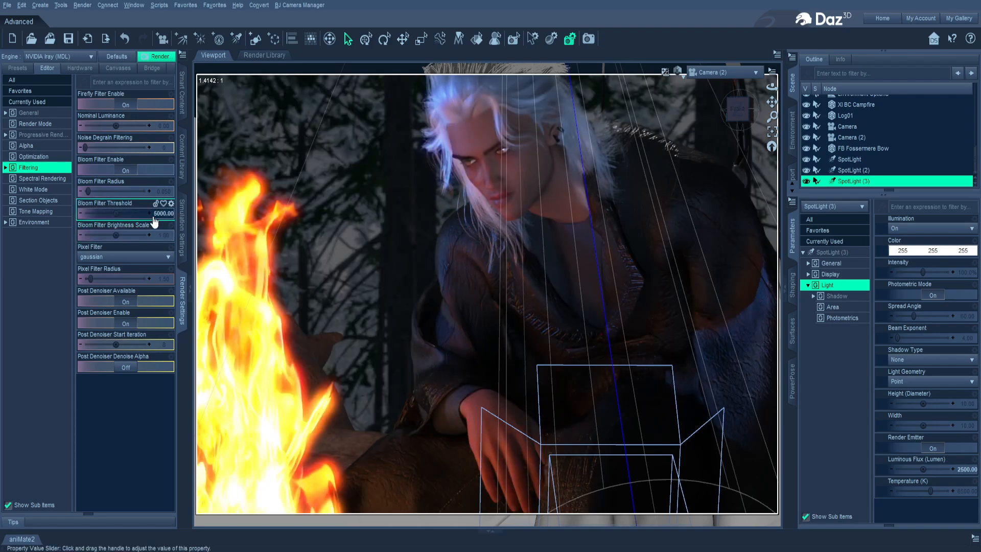
# - Set the Bloom Filter Threshold to 10000
pyautogui.click(158, 214)
pyautogui.write('1000')
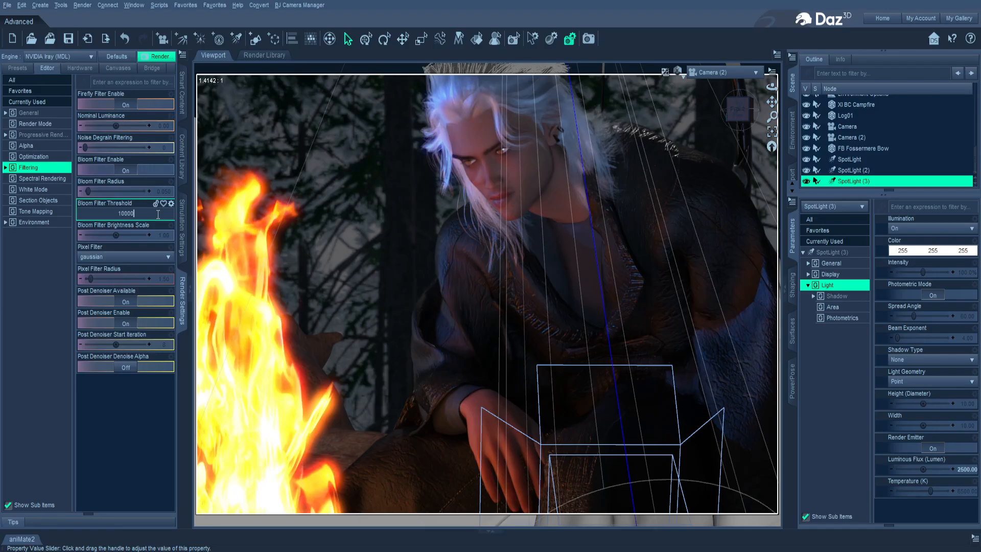
pyautogui.press('Return')
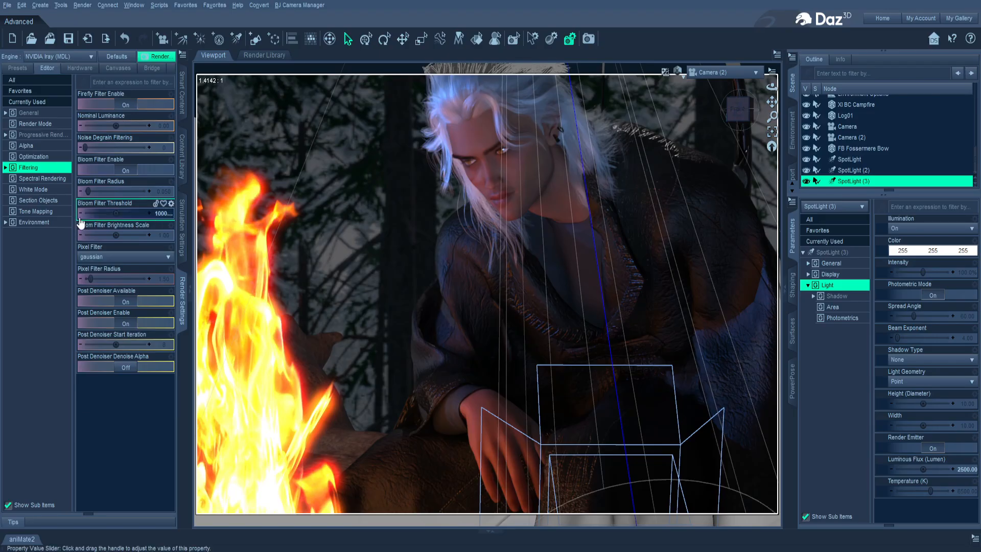
# - Compare the preview with the bloom filter off and on, and set the Bloom Filter Threshold to 20000
pyautogui.click(125, 171)
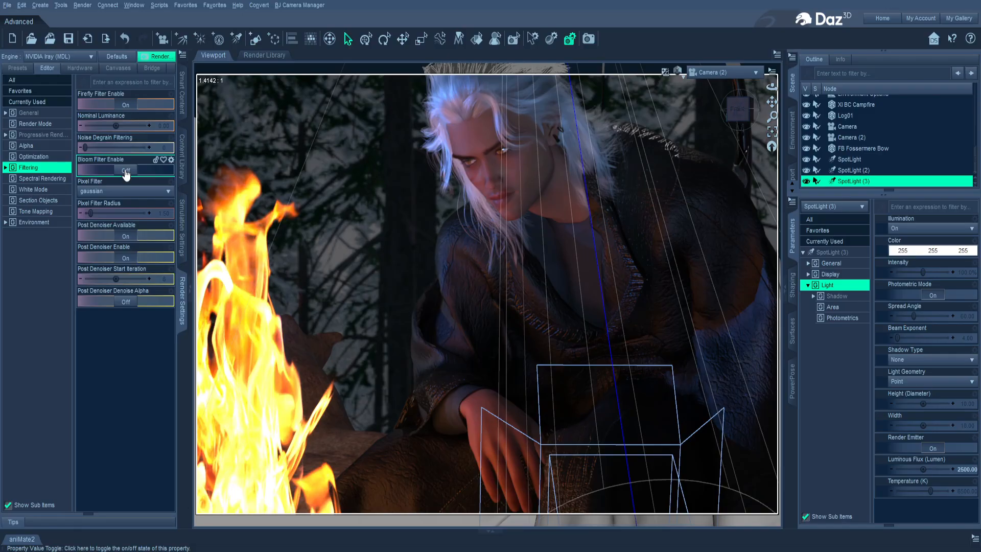
pyautogui.click(126, 172)
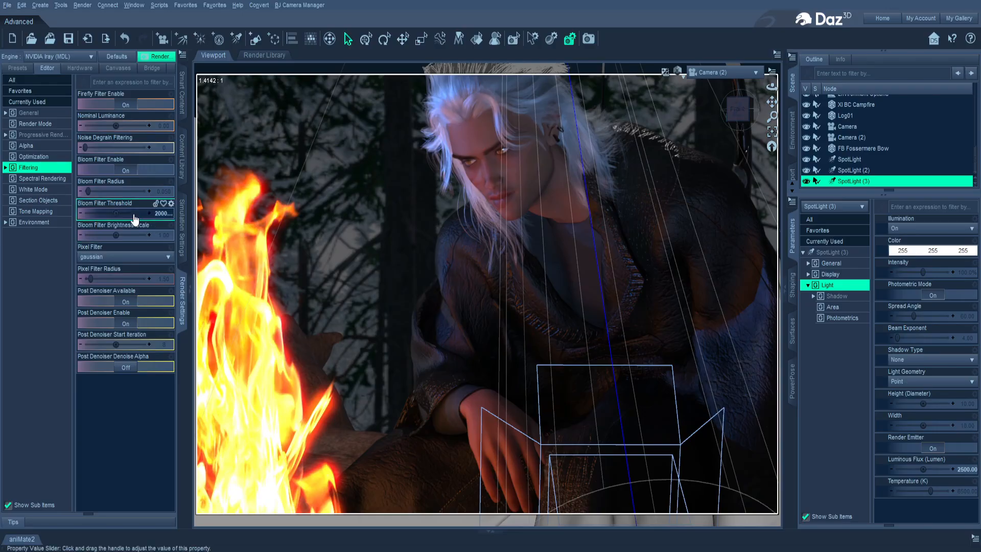
pyautogui.click(159, 213)
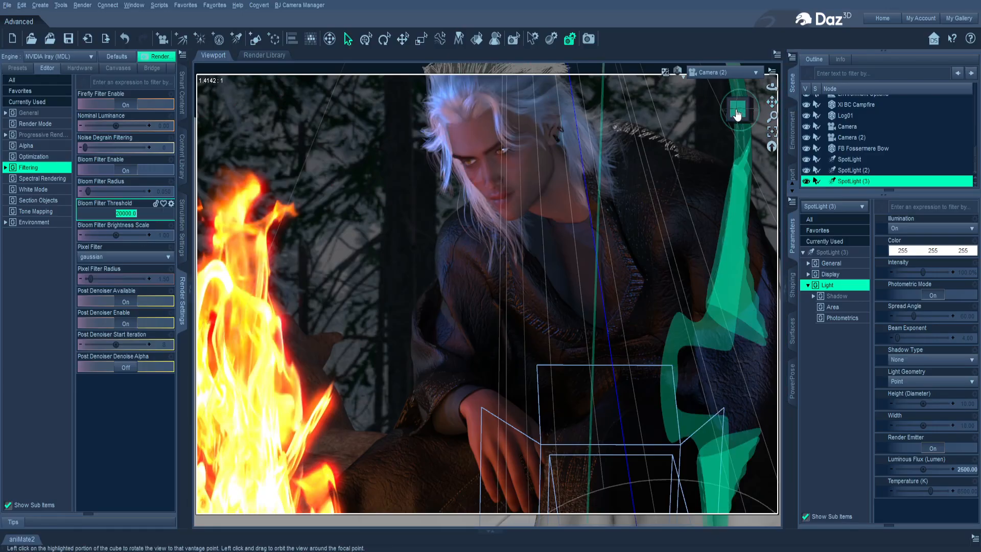
# - Hide the Camera node and reframe Camera (2) so the man's whole head and the campfire flames are in frame
pyautogui.scroll(1, 737, 115)
pyautogui.moveTo(738, 115); pyautogui.dragTo(740, 114)
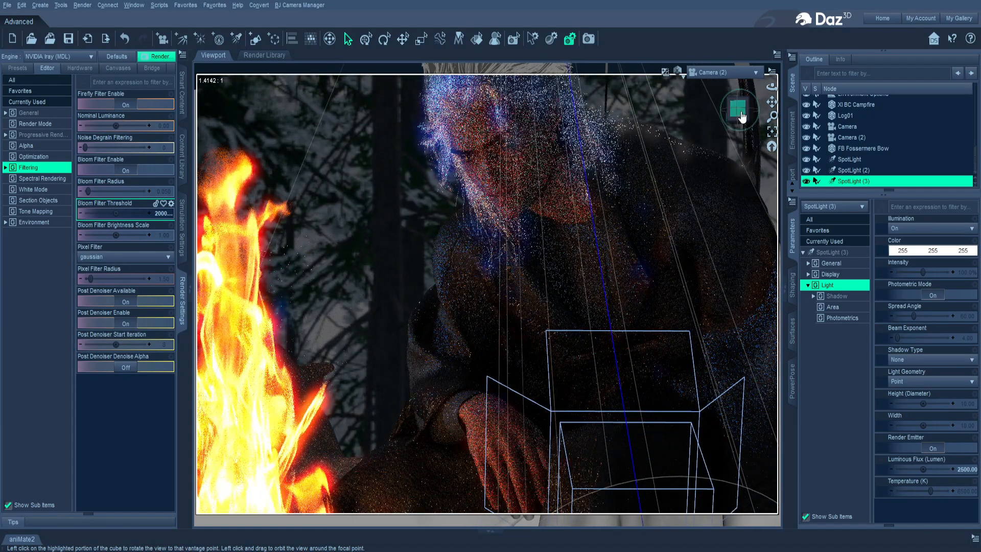
pyautogui.click(806, 126)
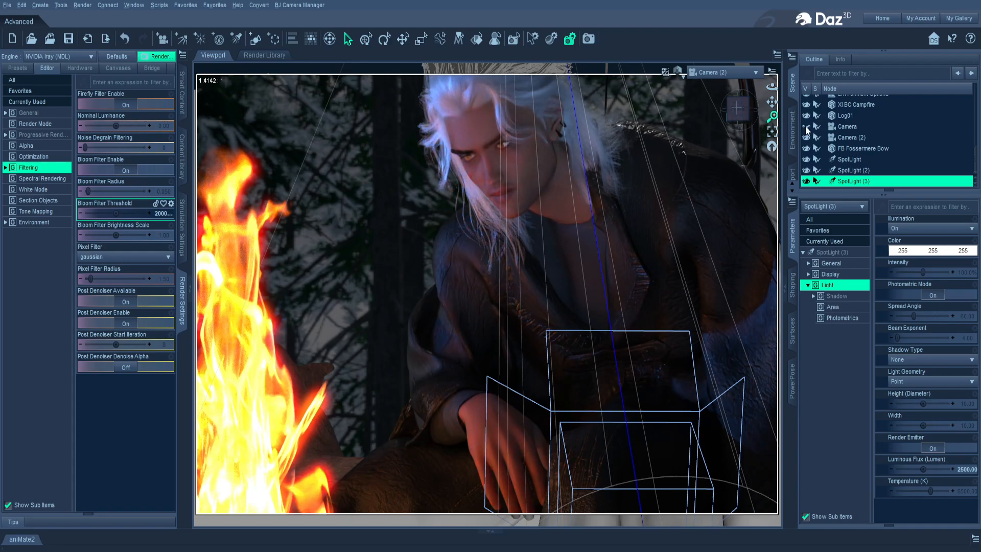
pyautogui.scroll(1, 650, 148)
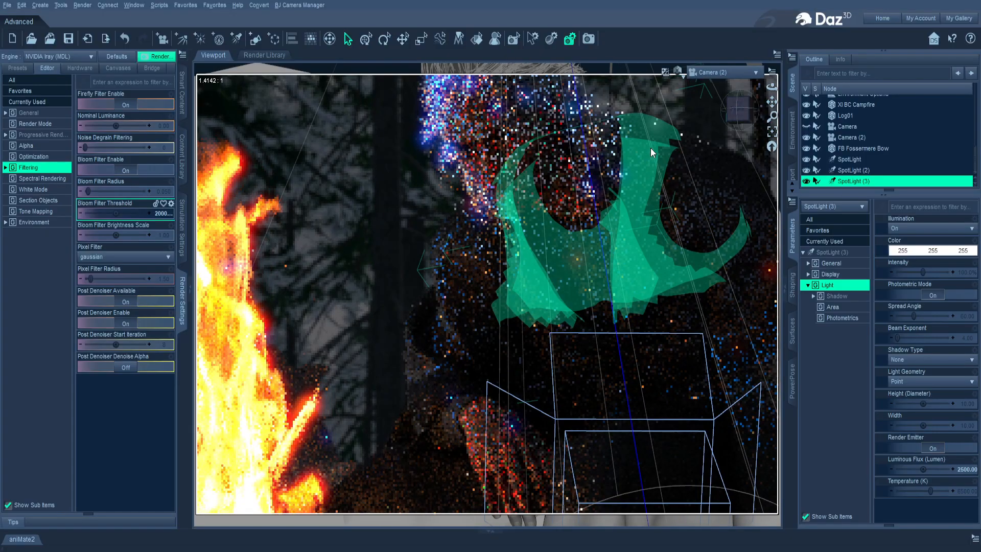
pyautogui.moveTo(768, 105); pyautogui.dragTo(772, 102)
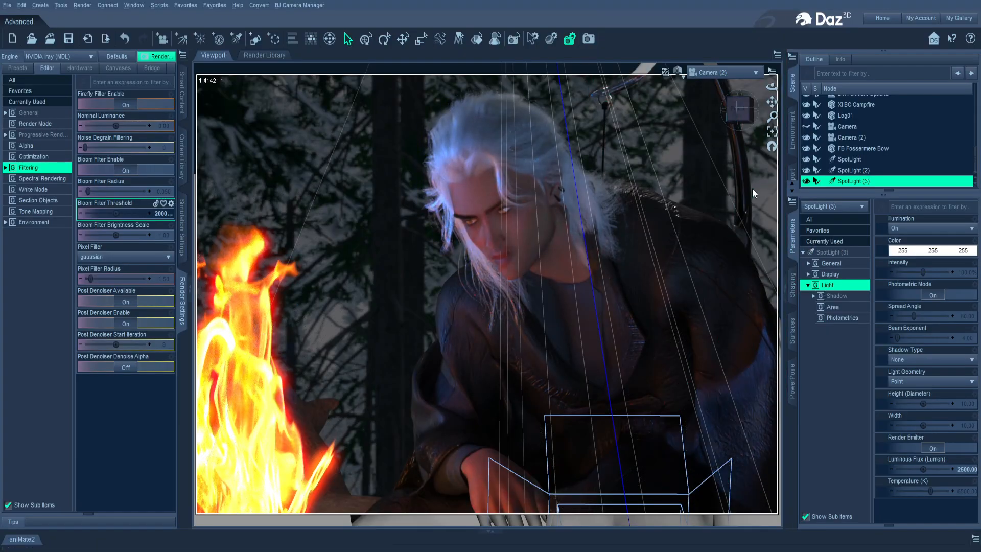
pyautogui.moveTo(744, 121); pyautogui.dragTo(763, 125)
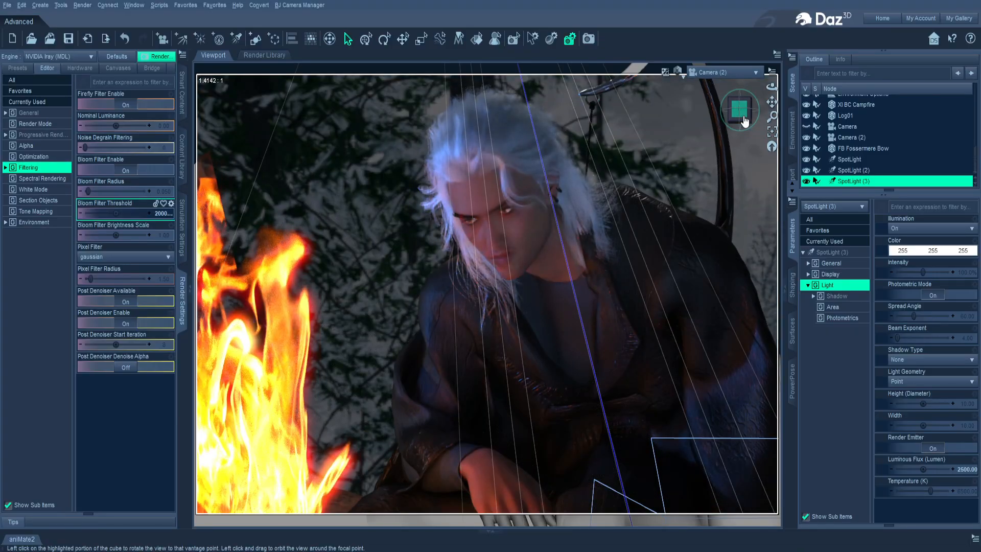
pyautogui.click(744, 121)
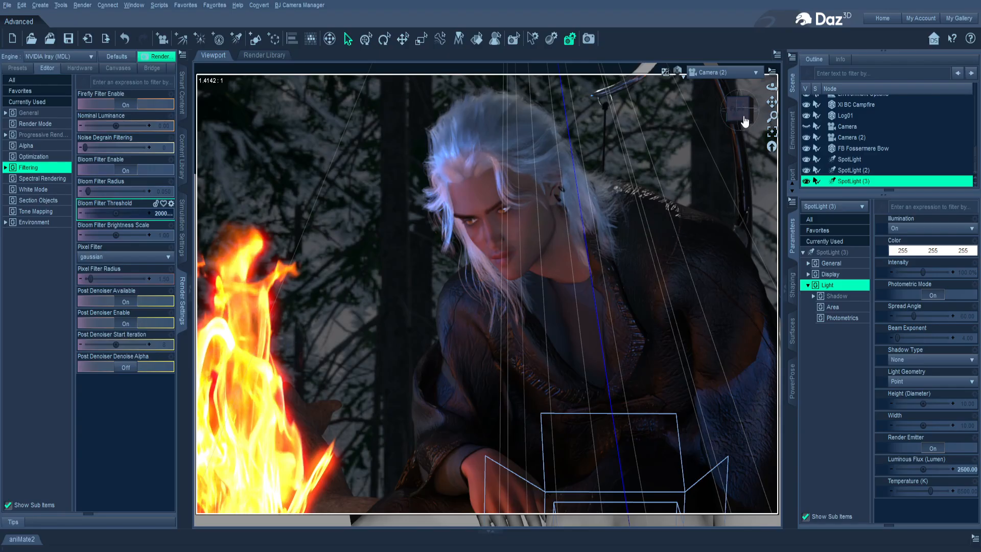
# - Activate the mesh-editing tool again and select the Poncho Male garment as its target
pyautogui.click(61, 7)
pyautogui.click(68, 187)
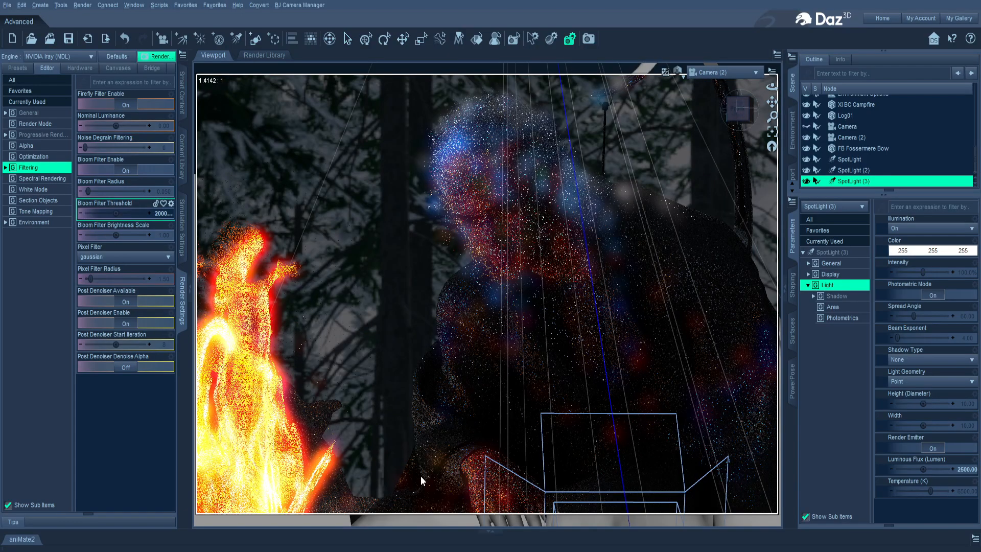
pyautogui.click(421, 476)
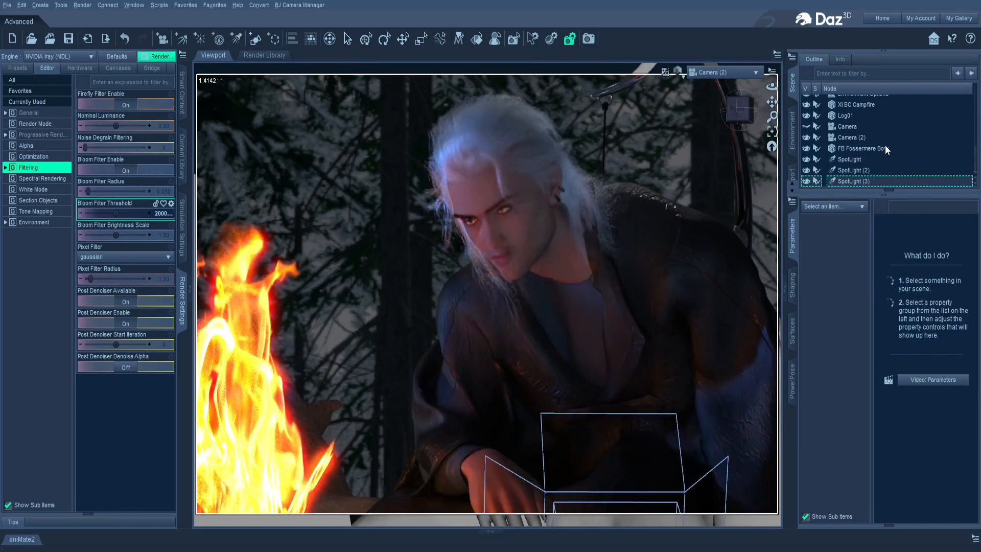
pyautogui.scroll(10, 879, 143)
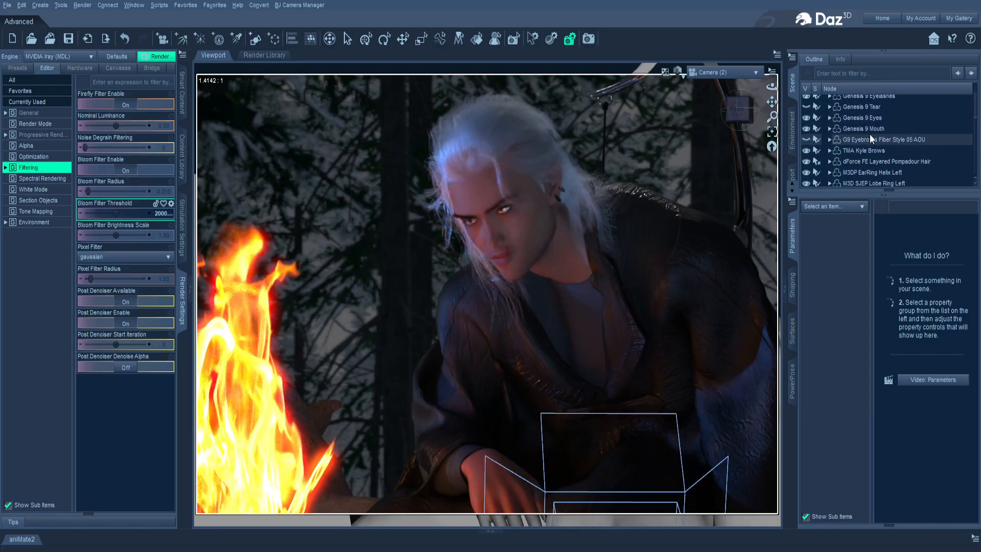
pyautogui.scroll(-1, 870, 134)
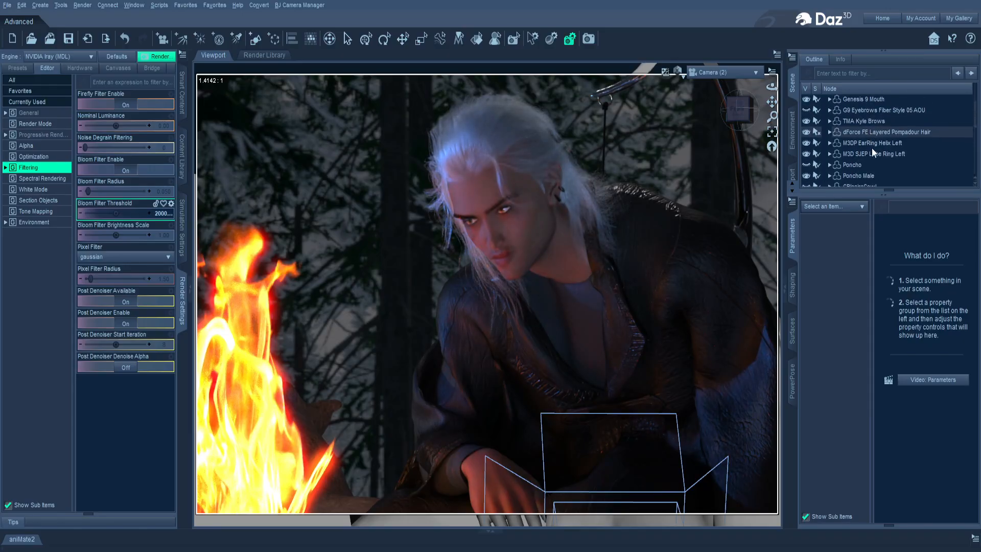
pyautogui.scroll(-1, 873, 152)
pyautogui.click(873, 147)
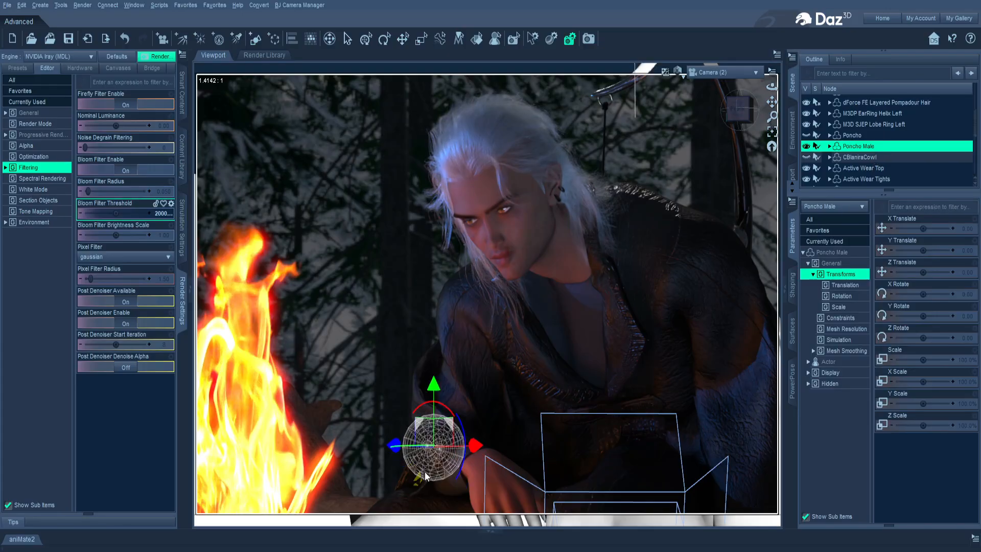
# - Pull the Poncho Male mesh down around the man's forearm, checking it close up in Perspective View, and return to Camera (2)
pyautogui.moveTo(401, 451); pyautogui.dragTo(391, 447)
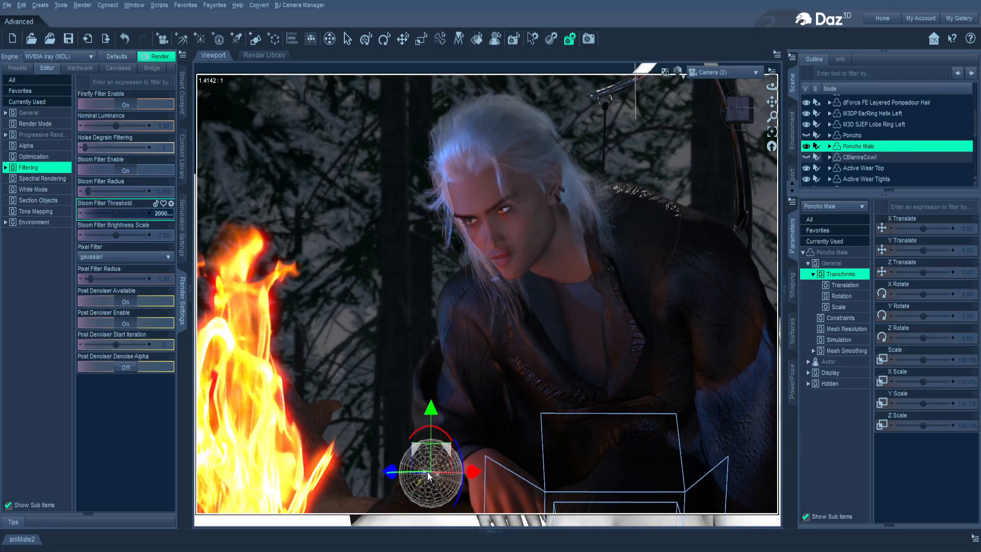
pyautogui.click(702, 77)
pyautogui.click(709, 86)
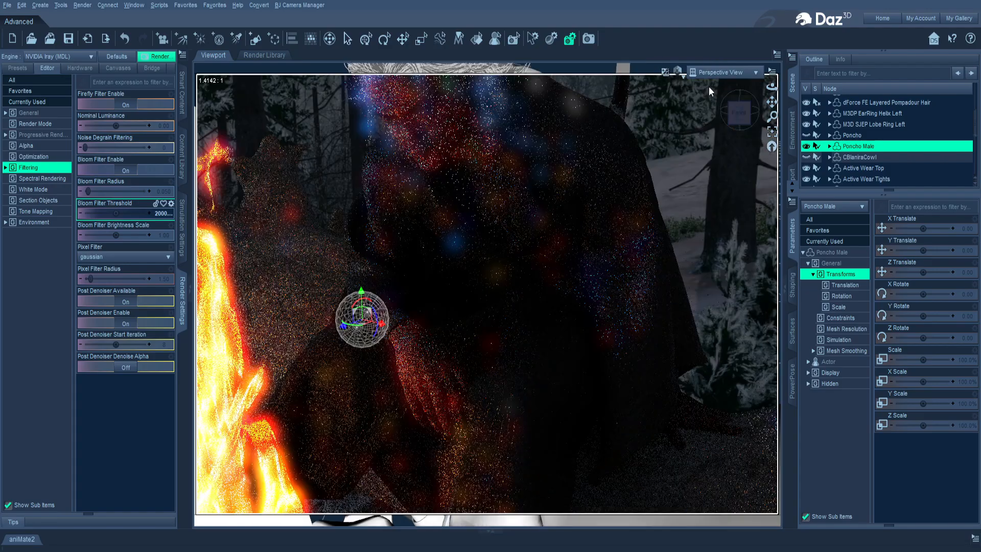
pyautogui.moveTo(738, 114); pyautogui.dragTo(822, 90)
pyautogui.scroll(4, 666, 144)
pyautogui.scroll(3, 638, 187)
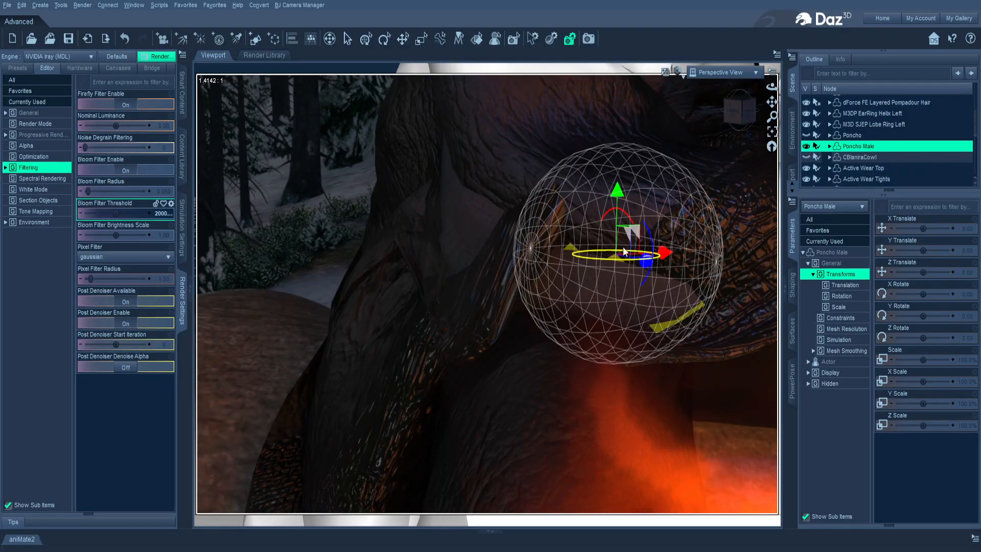
pyautogui.moveTo(649, 264); pyautogui.dragTo(670, 276)
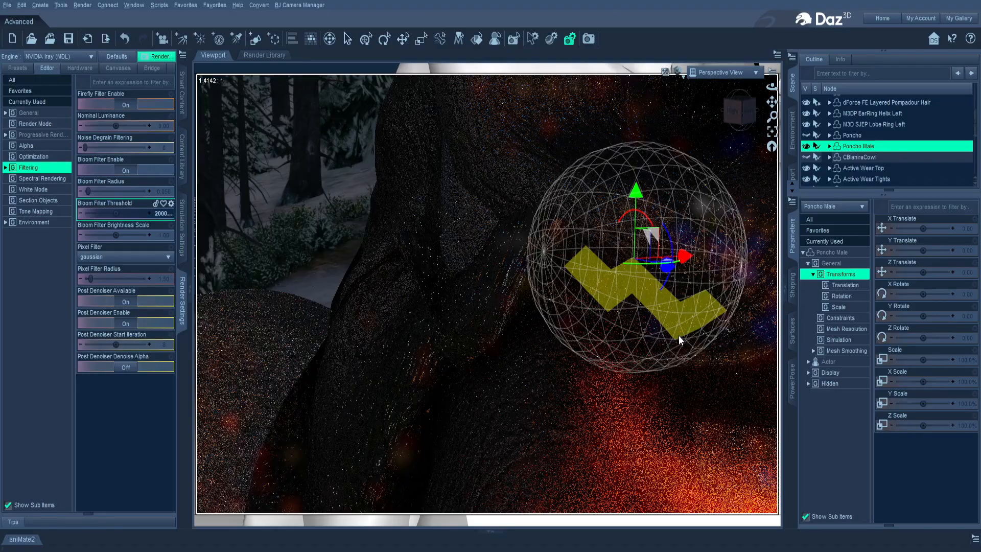
pyautogui.moveTo(695, 243); pyautogui.dragTo(523, 373)
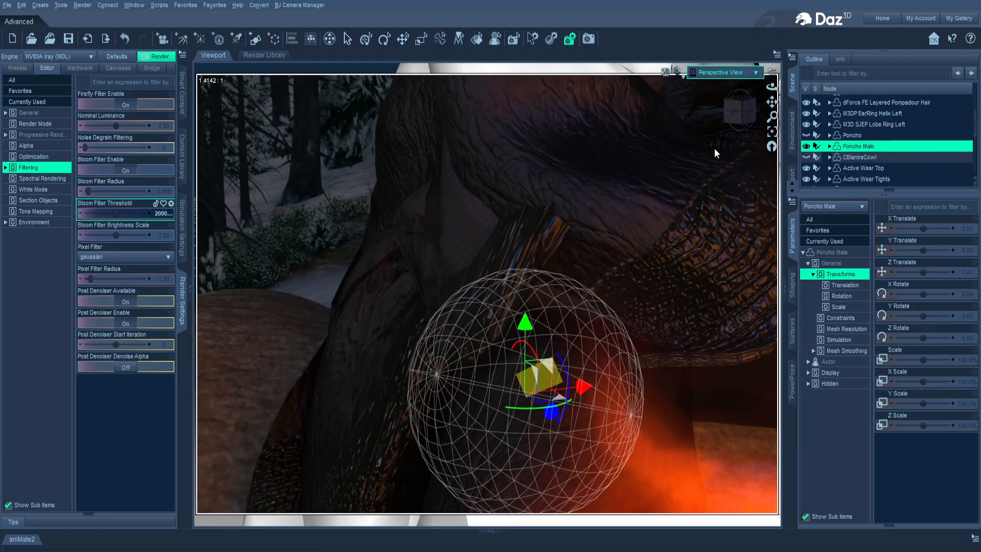
pyautogui.click(705, 171)
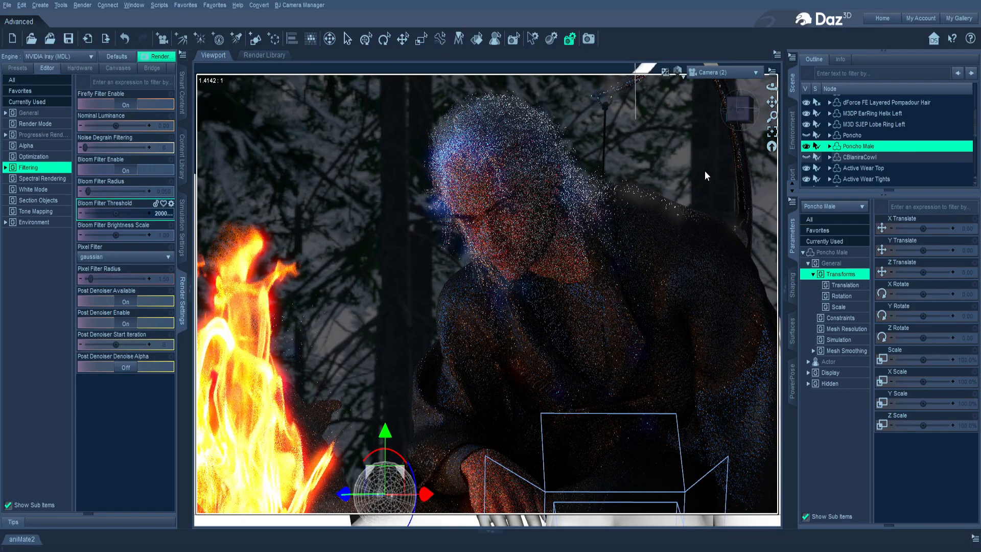
pyautogui.click(348, 39)
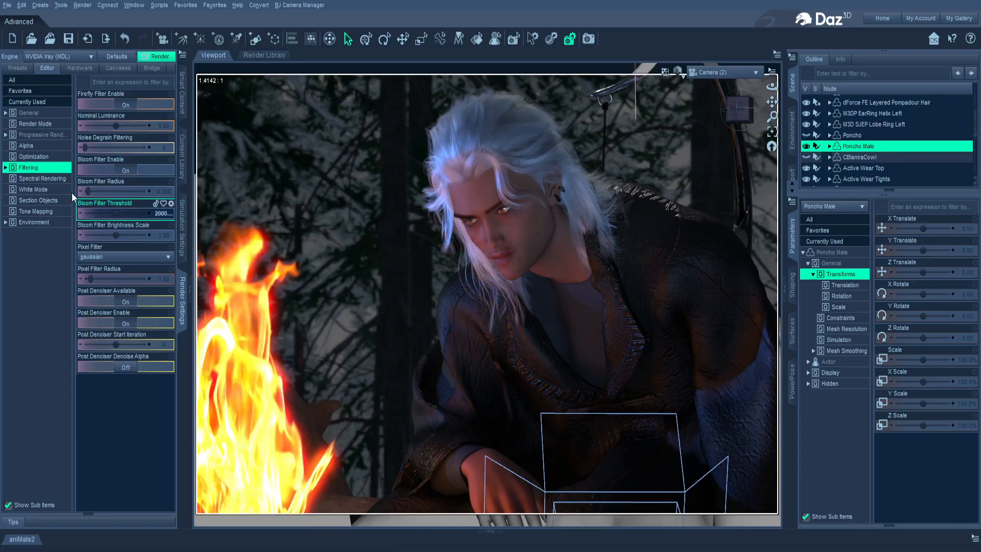
# - Rotate the environment dome behind the man by setting Dome Orientation Y to 45.81
pyautogui.click(34, 222)
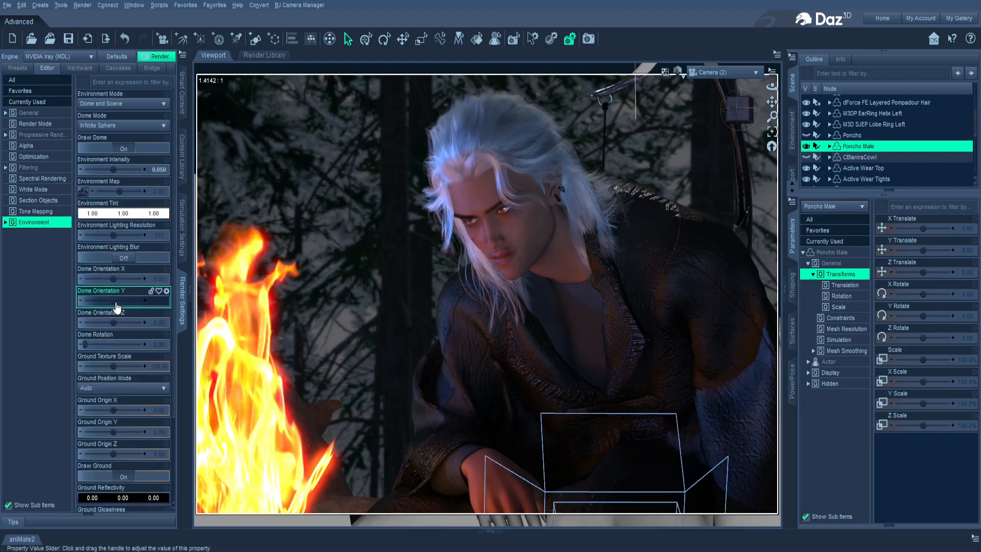
pyautogui.moveTo(114, 301); pyautogui.dragTo(117, 305)
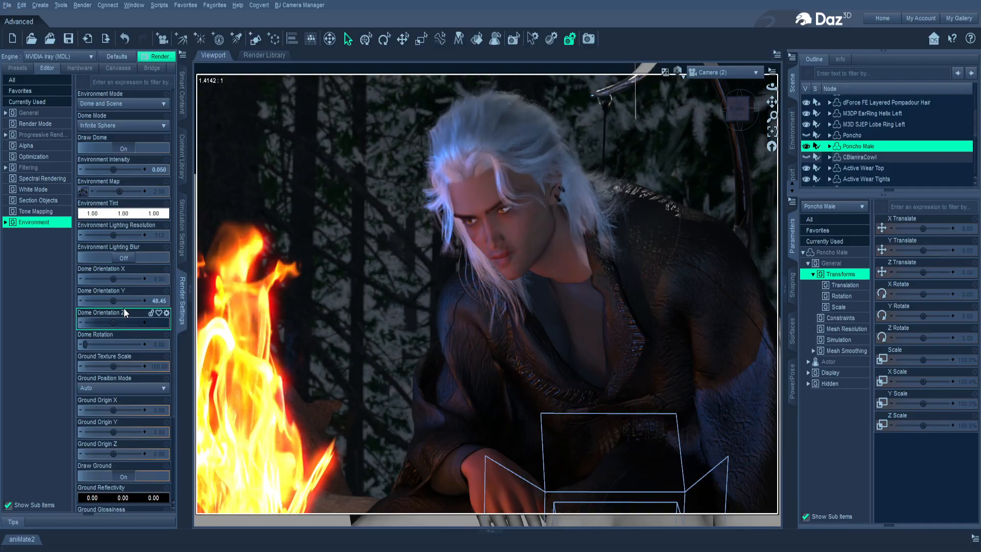
pyautogui.moveTo(113, 301); pyautogui.dragTo(103, 300)
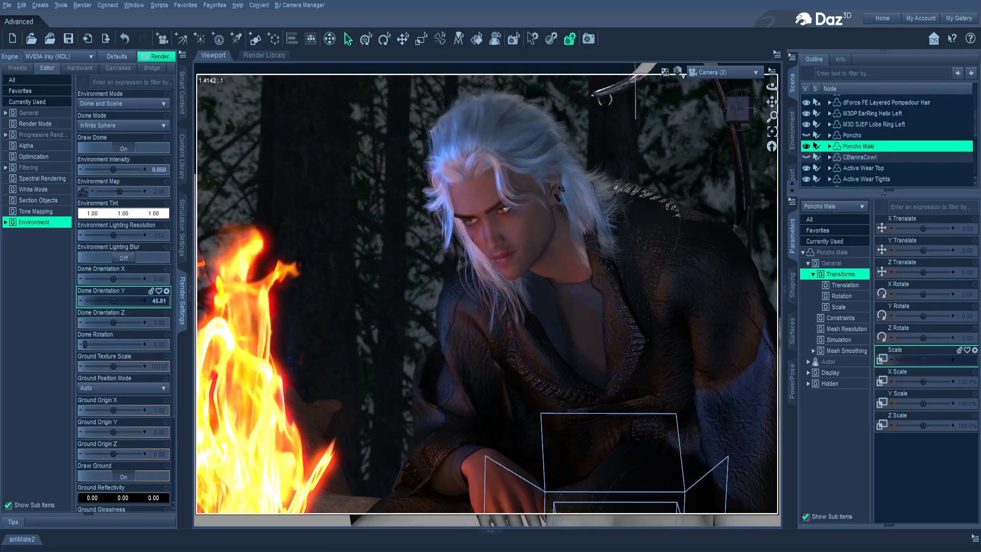
# - Compare the Camera (2) preview with SpotLight (3) hidden and shown
pyautogui.scroll(-5, 886, 138)
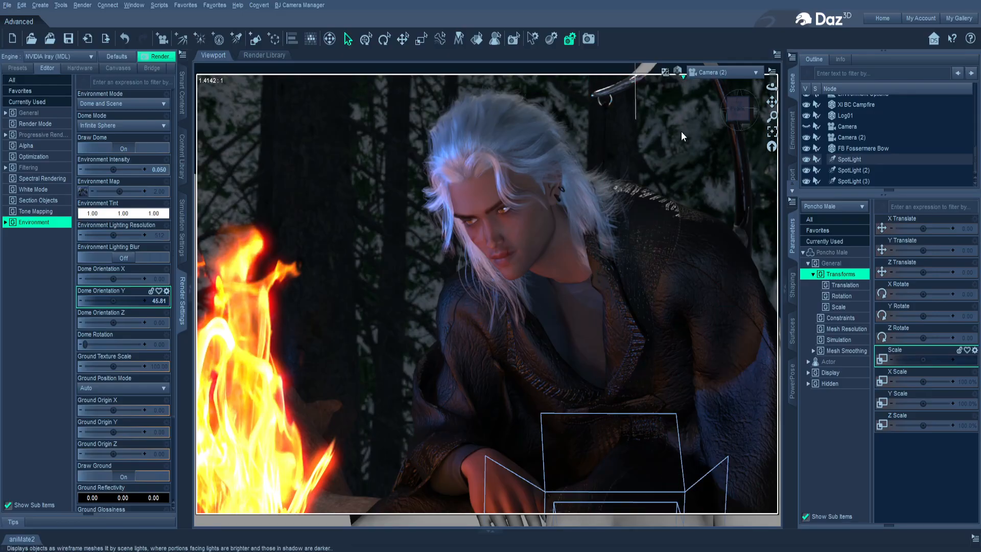
pyautogui.click(683, 176)
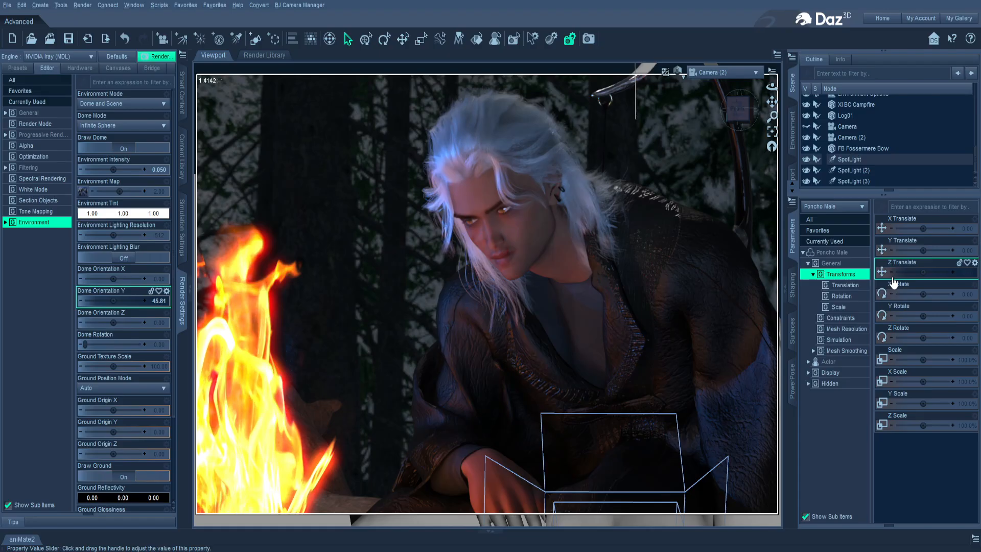
pyautogui.click(807, 182)
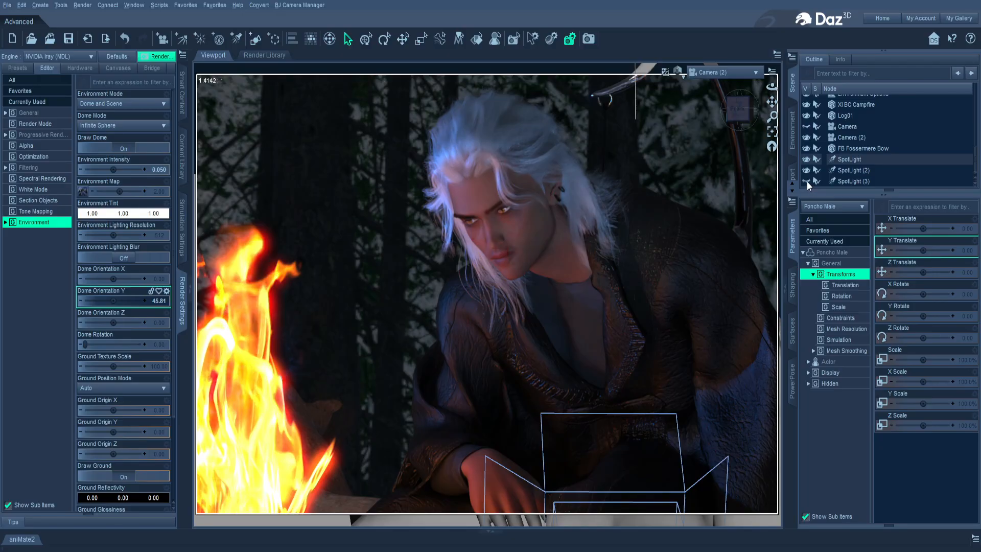
pyautogui.click(807, 181)
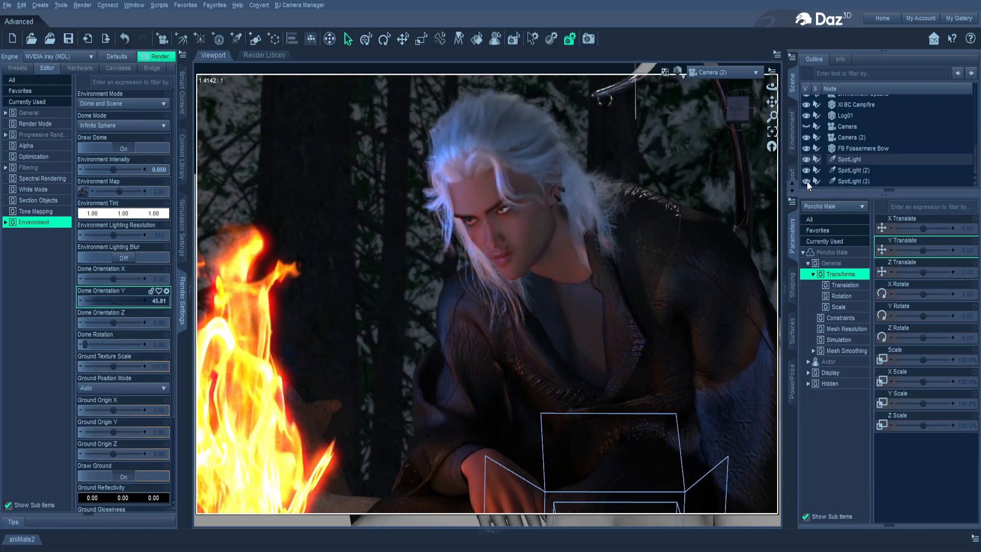
# - Set SpotLight (3)'s luminous flux to 1000 lumens and its color to 255, 250, 228
pyautogui.click(852, 181)
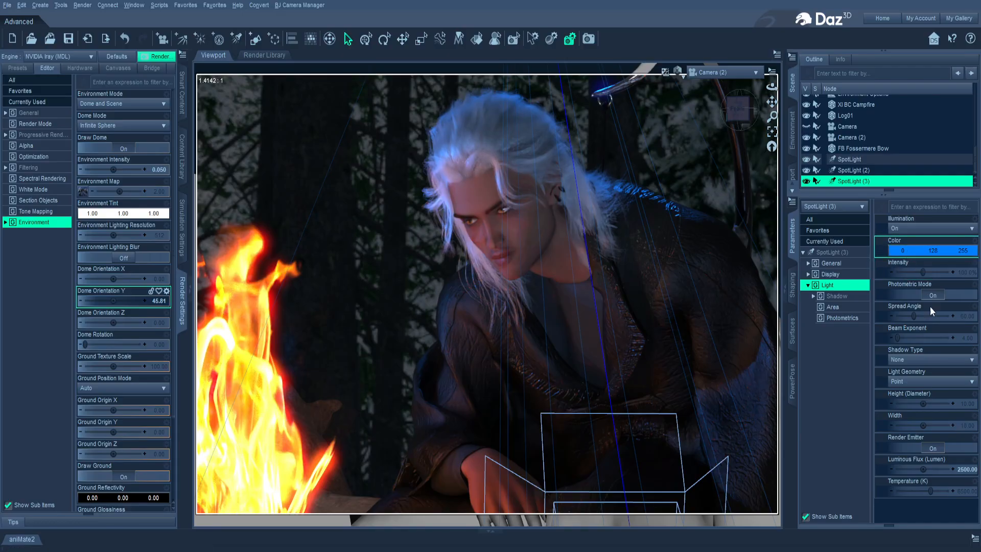
pyautogui.click(960, 466)
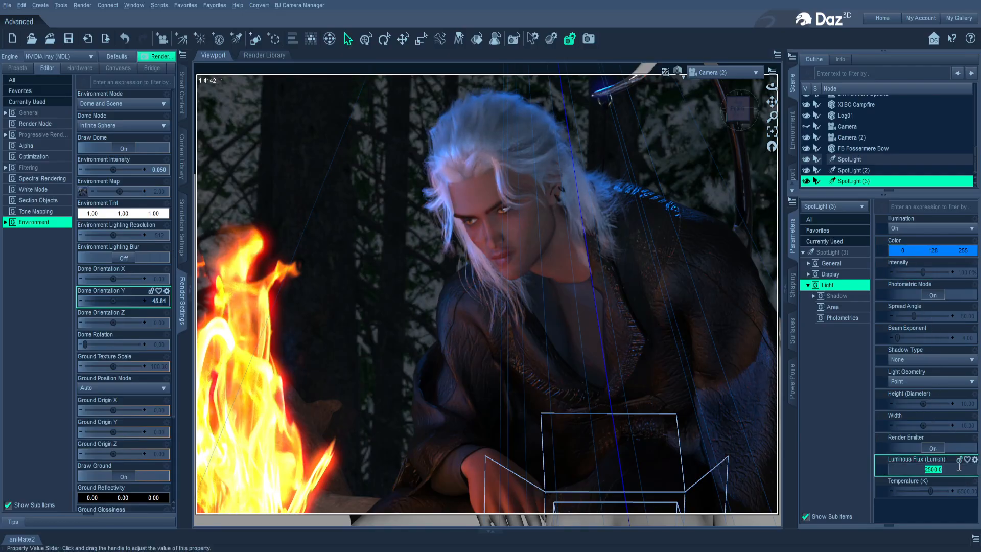
pyautogui.write('100')
pyautogui.press('Return')
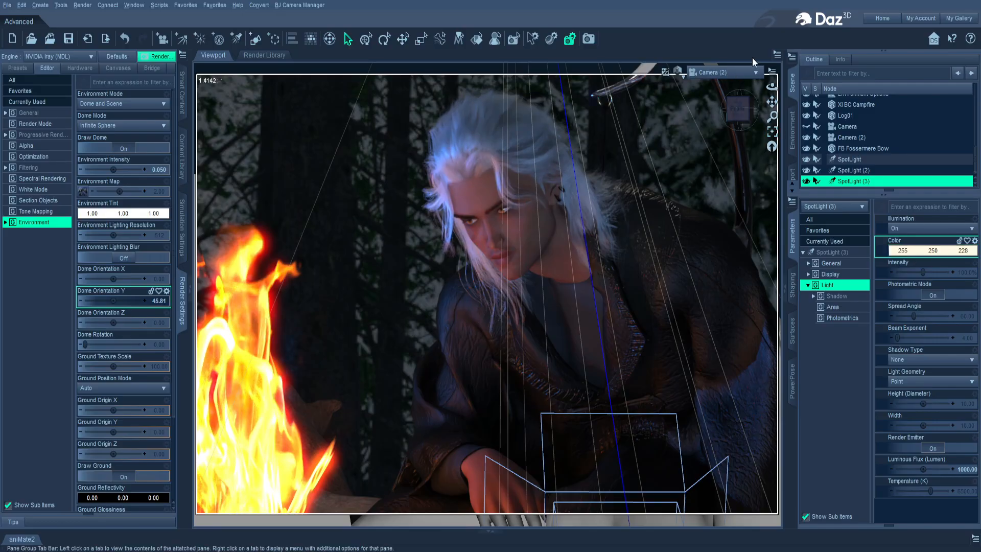
# - Look through SpotLight (3), move it closer behind the seated man, and check the lighting from Camera (2)
pyautogui.click(725, 207)
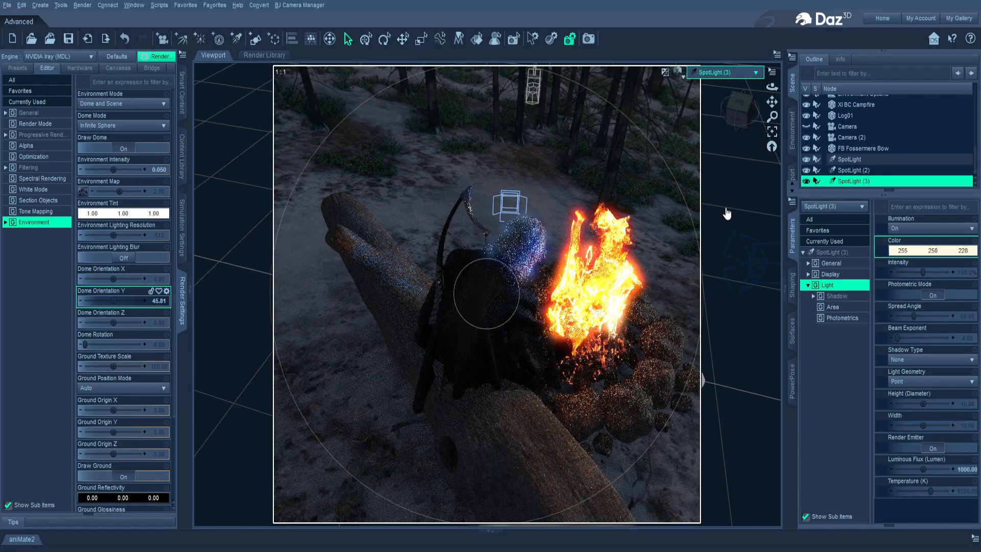
pyautogui.moveTo(771, 101)
pyautogui.mouseDown()
pyautogui.moveTo(813, 89)
pyautogui.moveTo(740, 115)
pyautogui.moveTo(748, 121)
pyautogui.moveTo(771, 104)
pyautogui.moveTo(750, 62)
pyautogui.mouseUp()
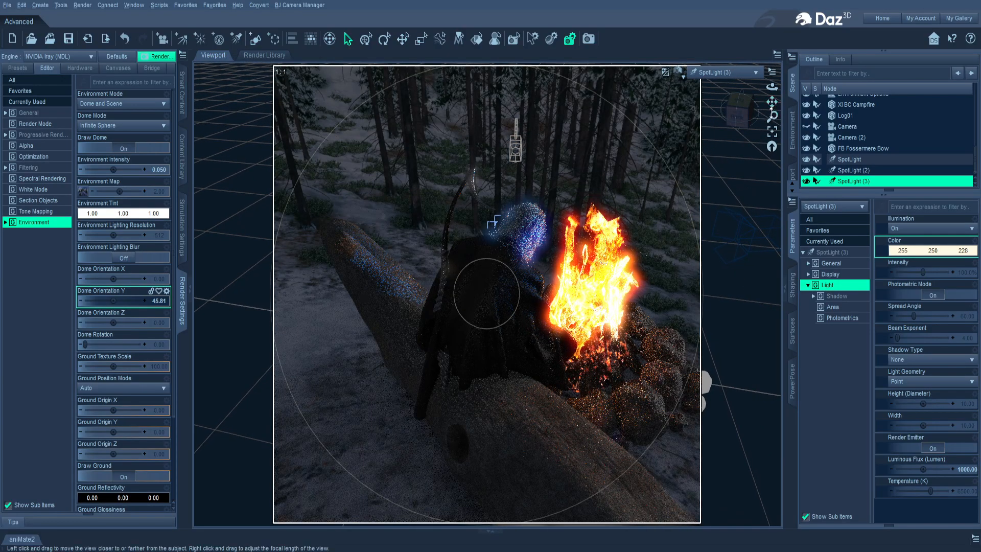
pyautogui.moveTo(740, 116); pyautogui.dragTo(746, 124)
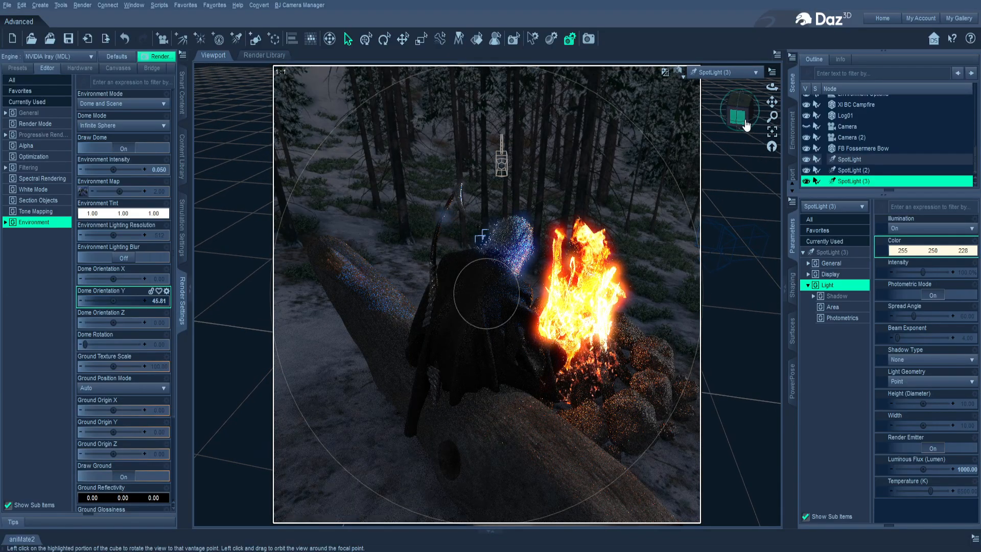
pyautogui.scroll(6, 553, 159)
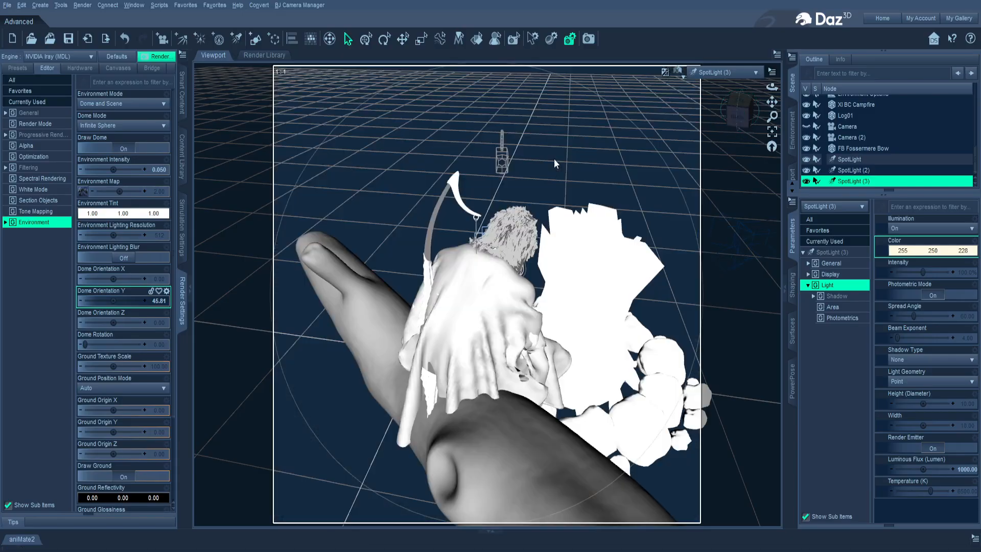
pyautogui.scroll(4, 584, 166)
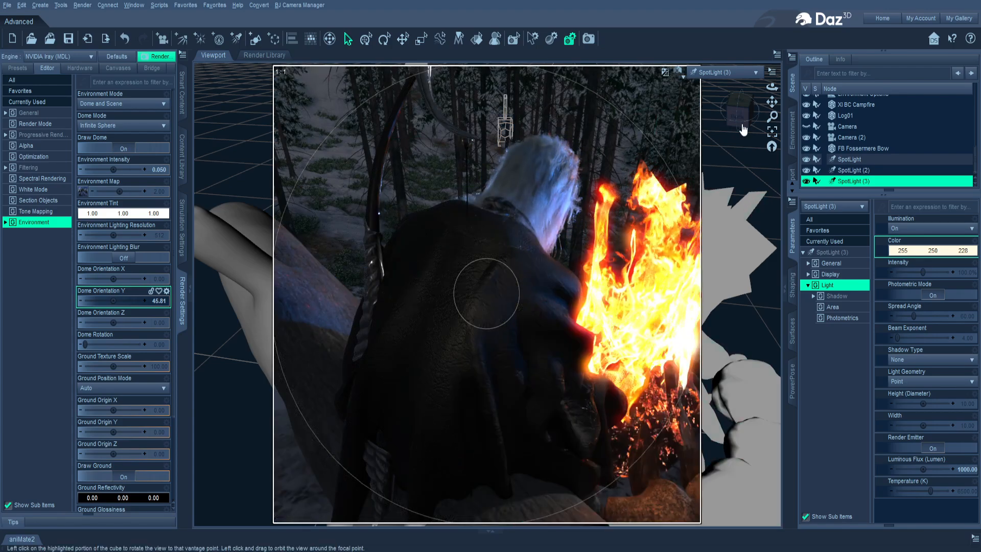
pyautogui.moveTo(739, 117)
pyautogui.mouseDown()
pyautogui.moveTo(738, 105)
pyautogui.moveTo(737, 120)
pyautogui.mouseUp()
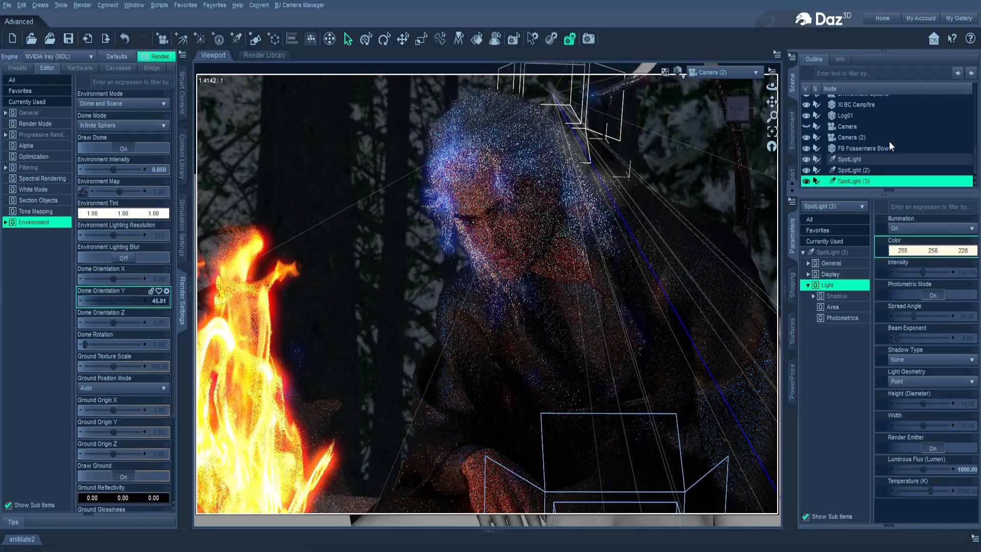
# - Pull SpotLight (3) back to take in the man and campfire, return to Camera (2), and set its color to 213, 251, 255
pyautogui.click(849, 137)
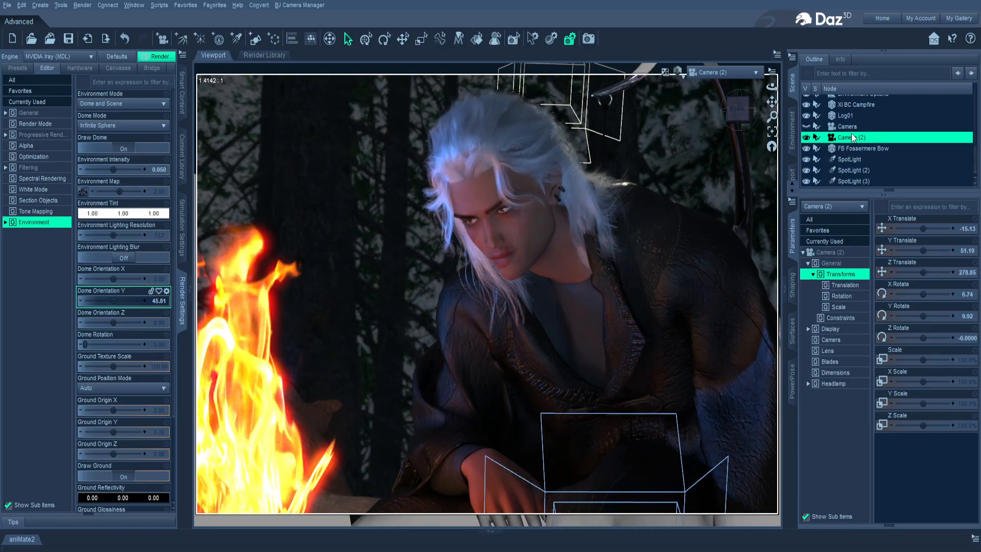
pyautogui.click(854, 181)
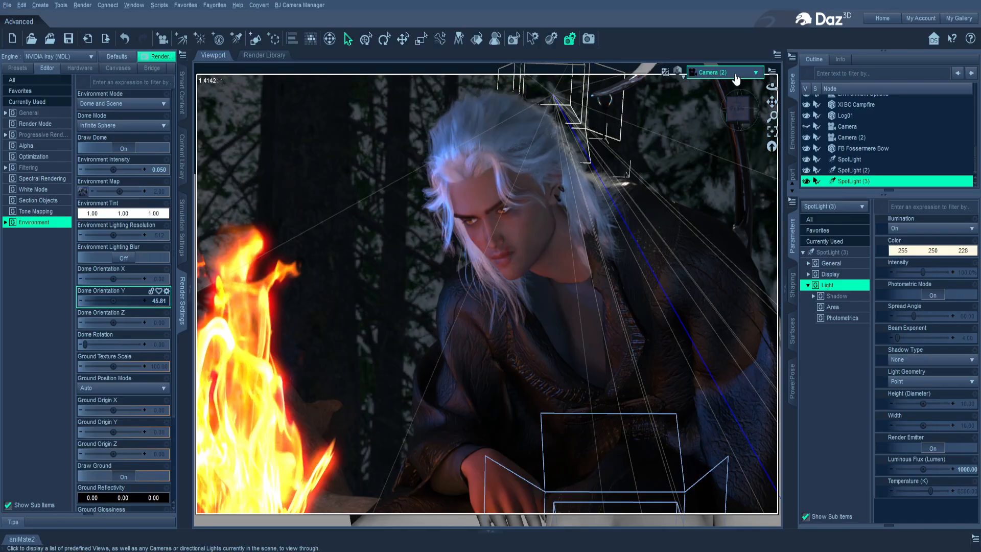
pyautogui.click(719, 213)
pyautogui.scroll(-1, 551, 336)
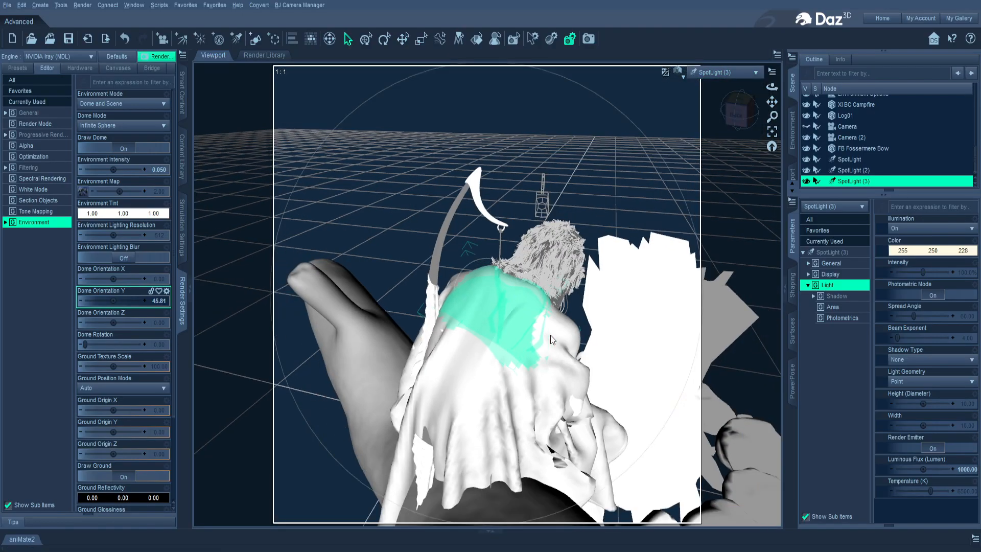
pyautogui.scroll(-2, 550, 335)
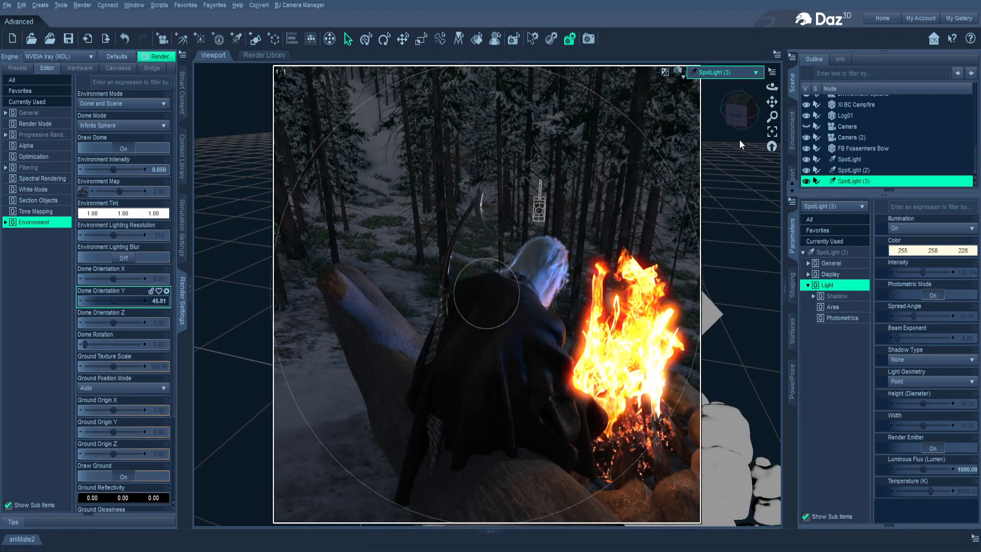
pyautogui.click(745, 180)
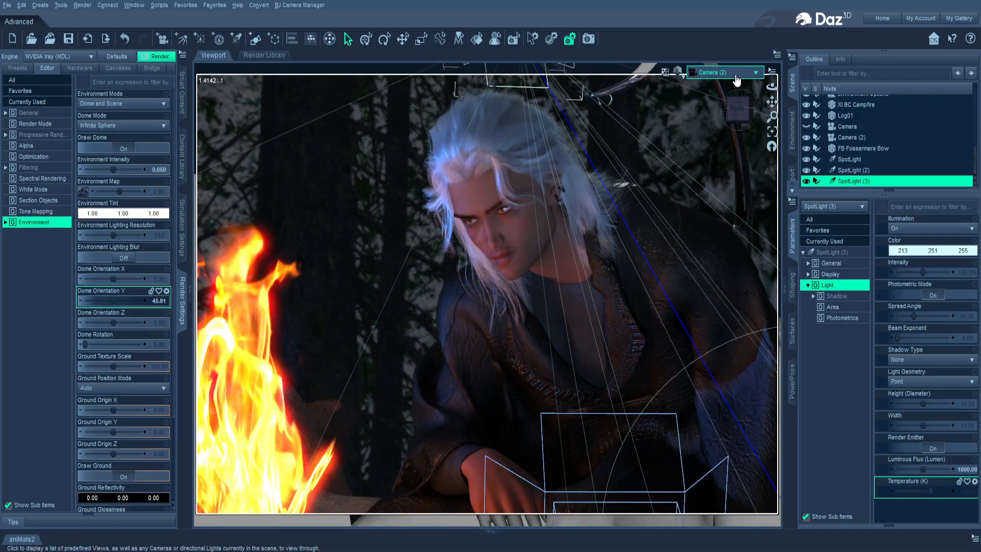
# - Re-aim SpotLight (3) from a lower angle behind the man and return to the Camera (2) view
pyautogui.click(737, 219)
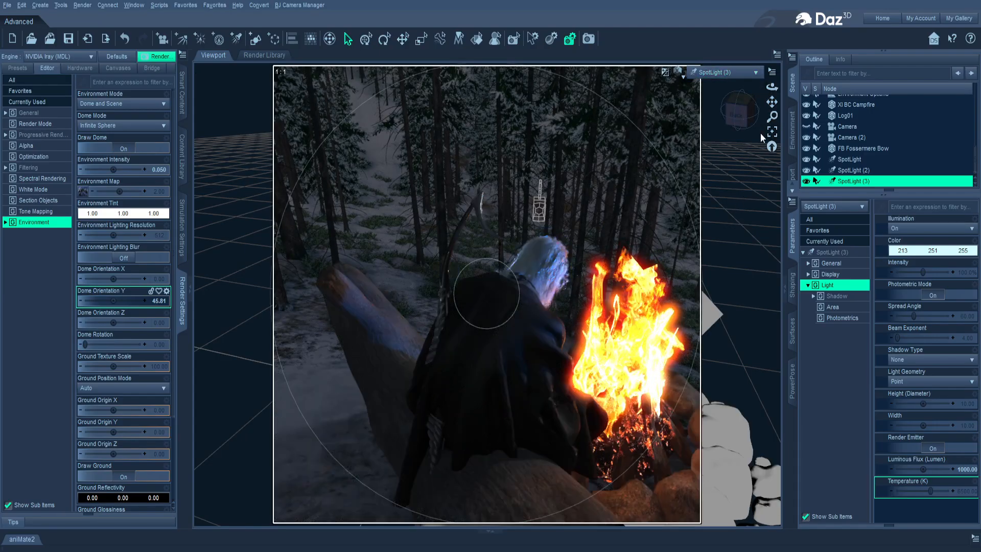
pyautogui.moveTo(772, 102); pyautogui.dragTo(734, 119)
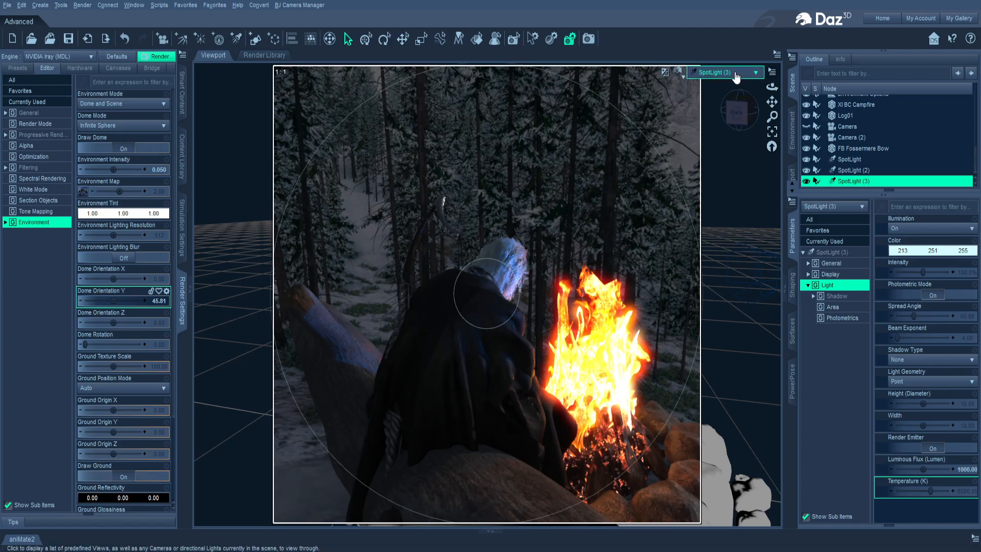
pyautogui.click(741, 179)
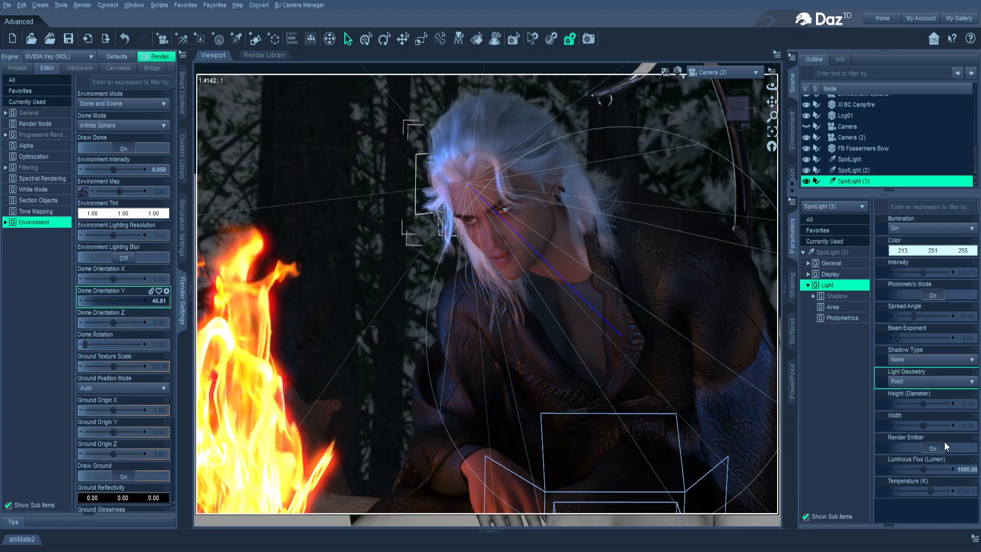
# - Try a luminous flux of 10000 lumens on SpotLight (3)
pyautogui.click(958, 469)
pyautogui.click(933, 469)
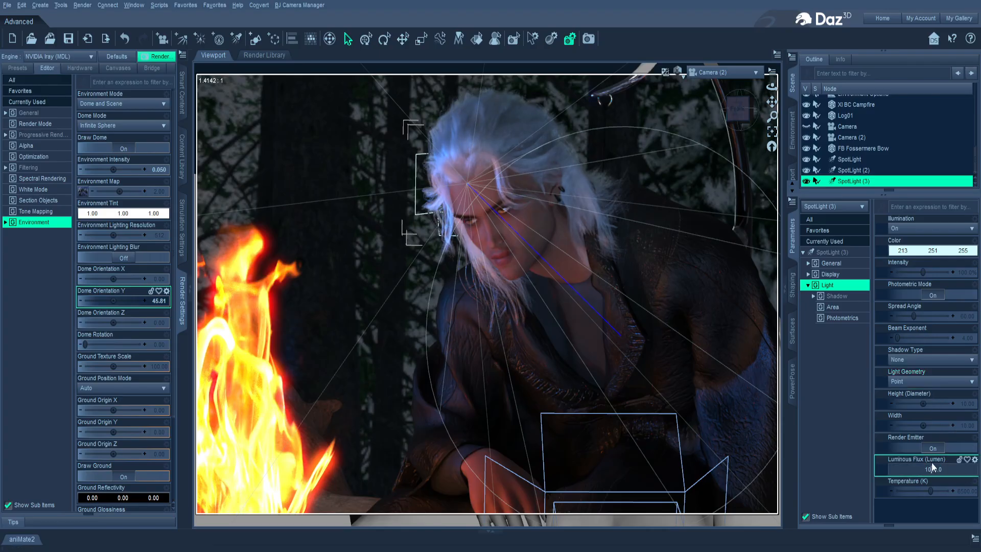
pyautogui.press('Return')
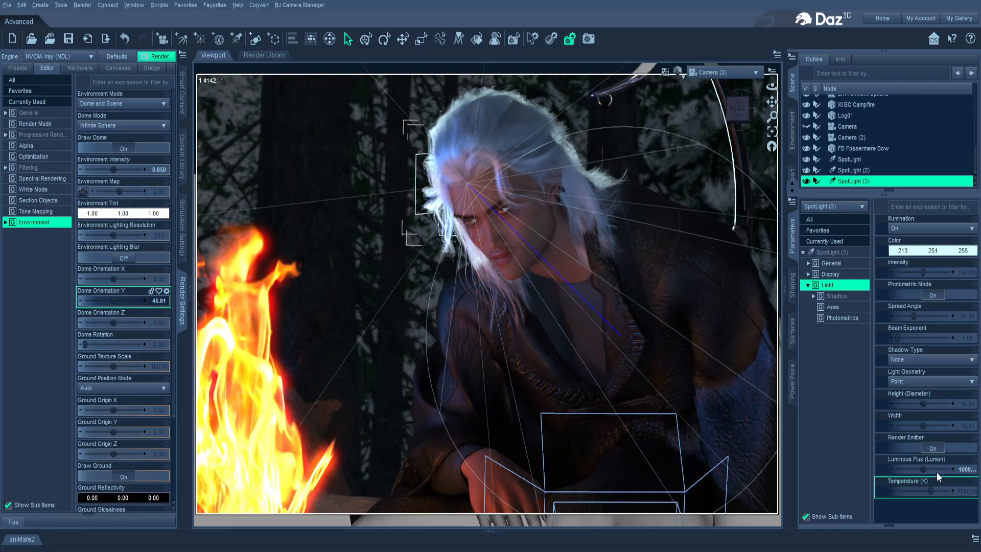
# - Set SpotLight (3)'s luminous flux to 5000 lumens
pyautogui.doubleClick(926, 469)
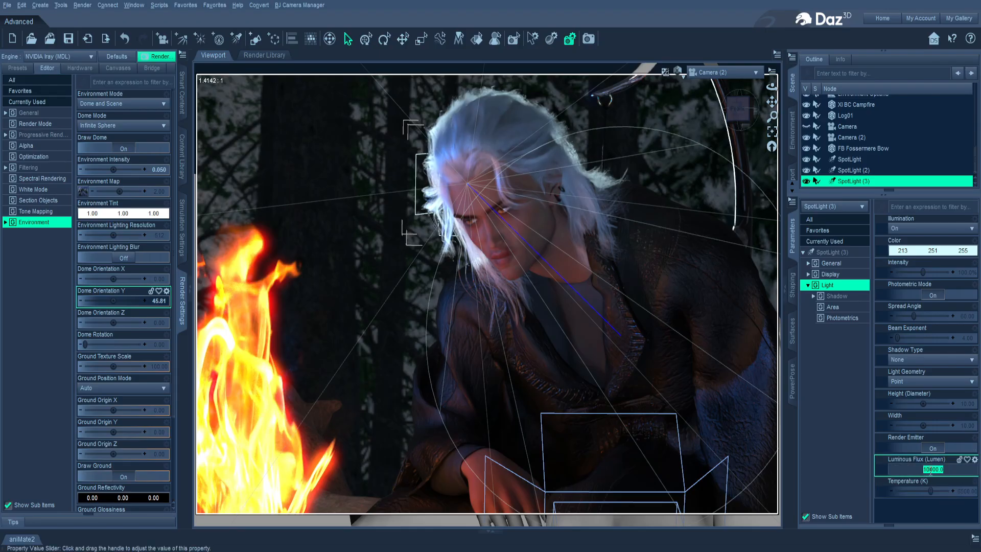
pyautogui.write('5000')
pyautogui.press('Return')
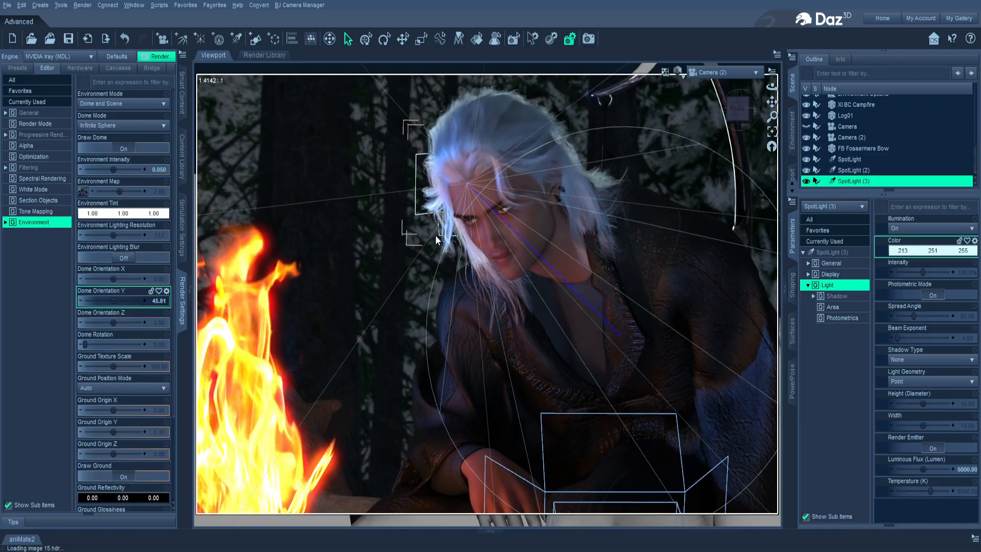
# - Set SpotLight (3)'s color to 0, 128, 192 and its luminous flux to 2500 lumens
pyautogui.click(543, 352)
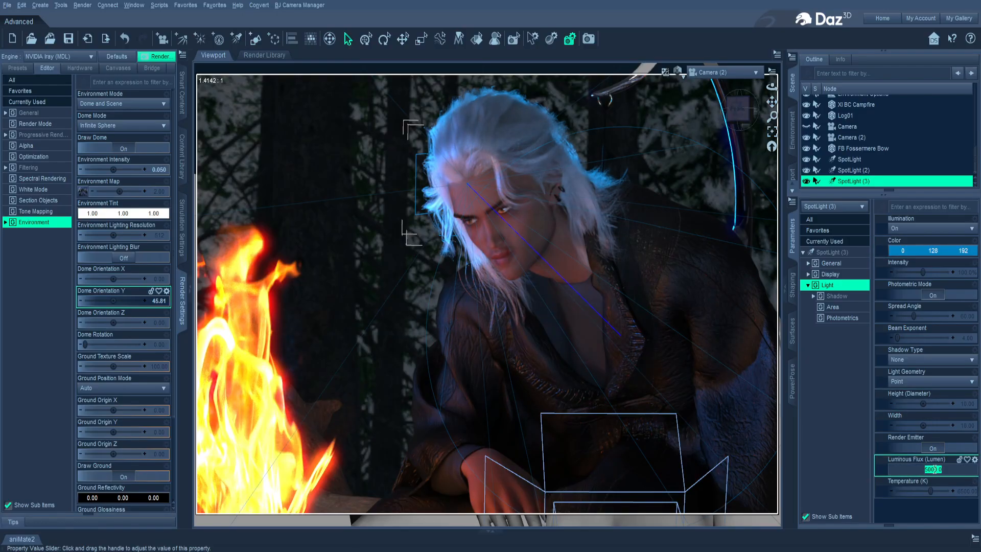
pyautogui.moveTo(931, 468); pyautogui.dragTo(911, 468)
pyautogui.write('2')
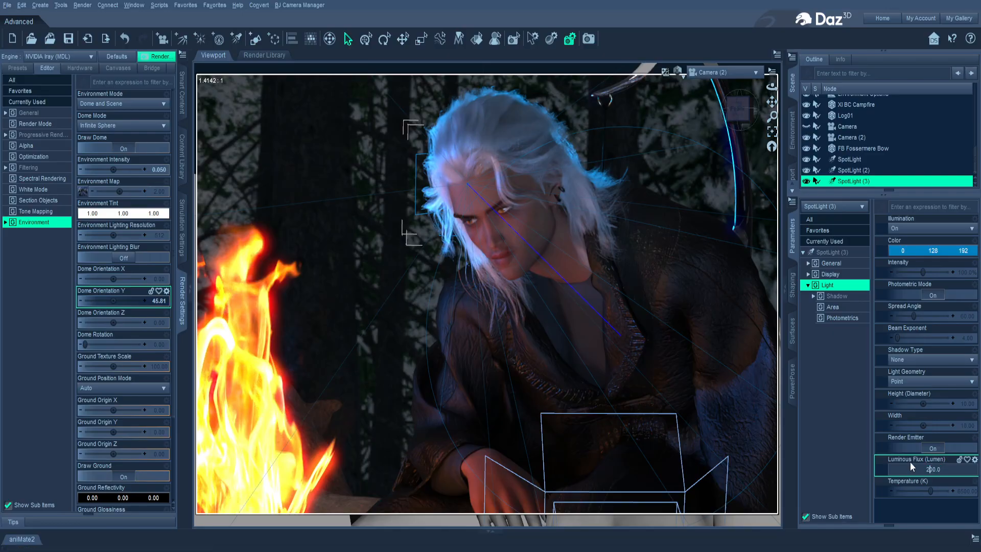
pyautogui.write('5')
pyautogui.press('Return')
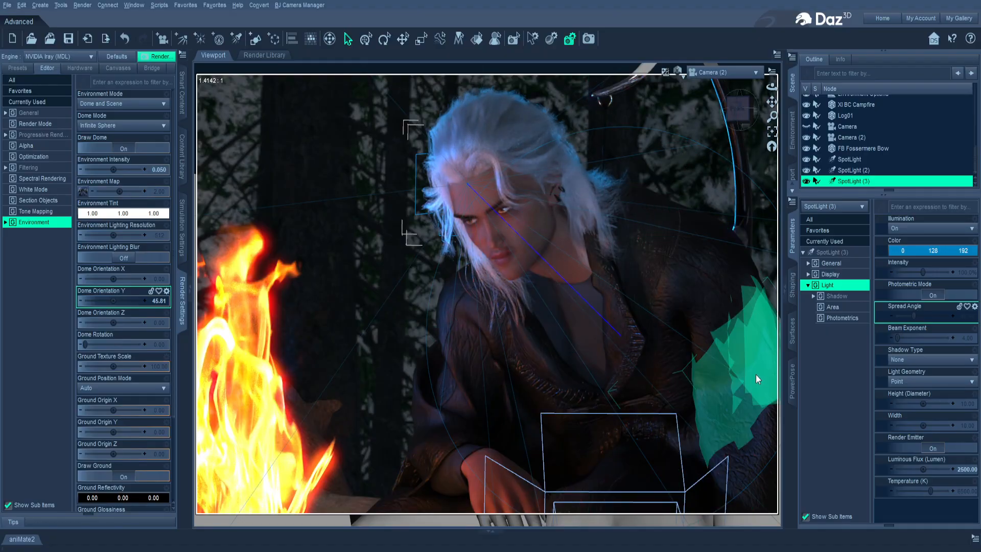
# - Add two more spotlights, SpotLight (4) and SpotLight (5), working in a non-rendered Perspective View behind the man
pyautogui.click(679, 82)
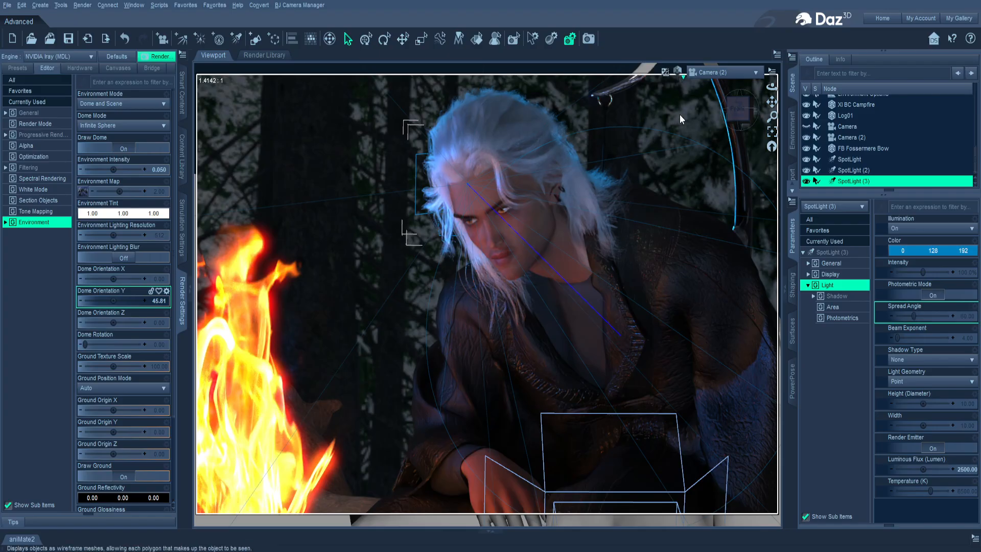
pyautogui.click(686, 176)
pyautogui.click(722, 76)
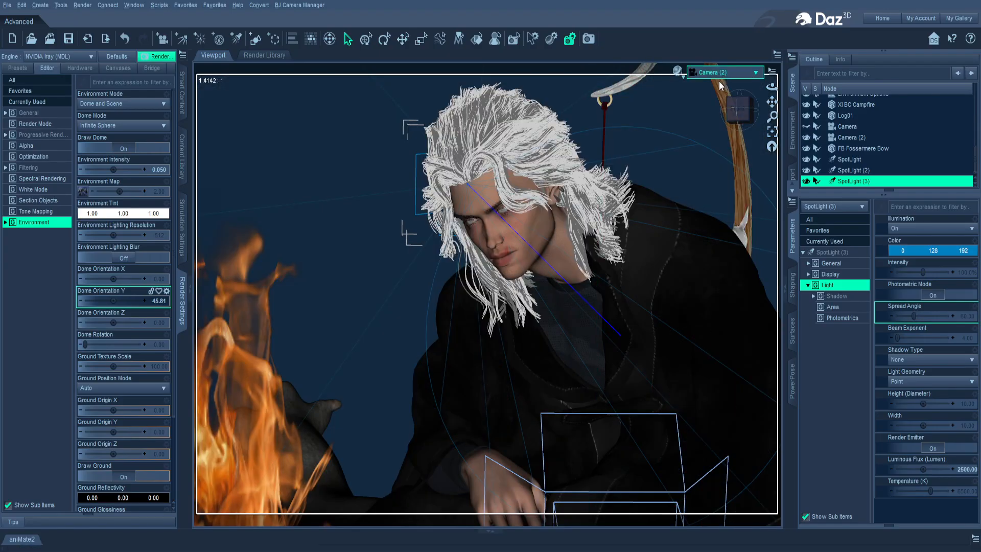
pyautogui.click(717, 84)
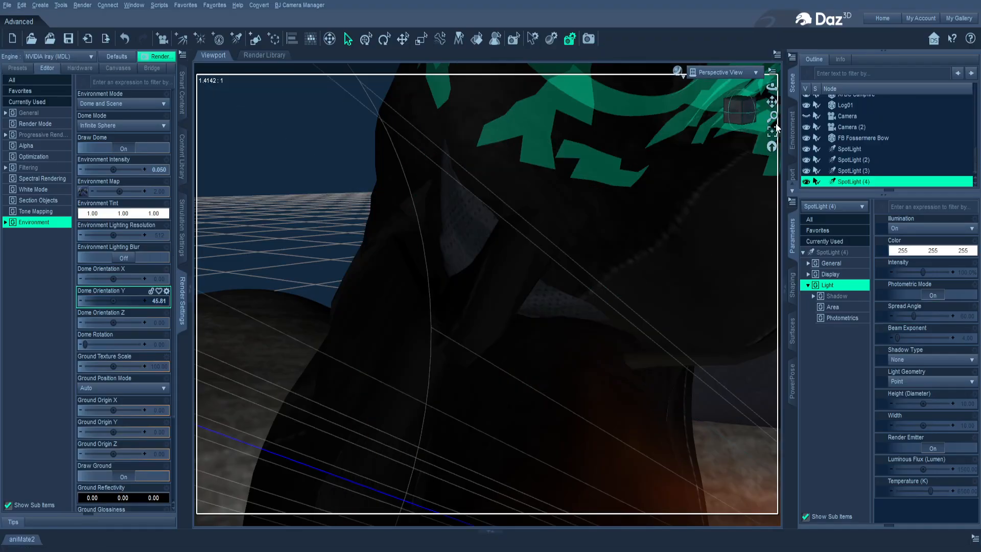
pyautogui.moveTo(771, 102); pyautogui.dragTo(797, 106)
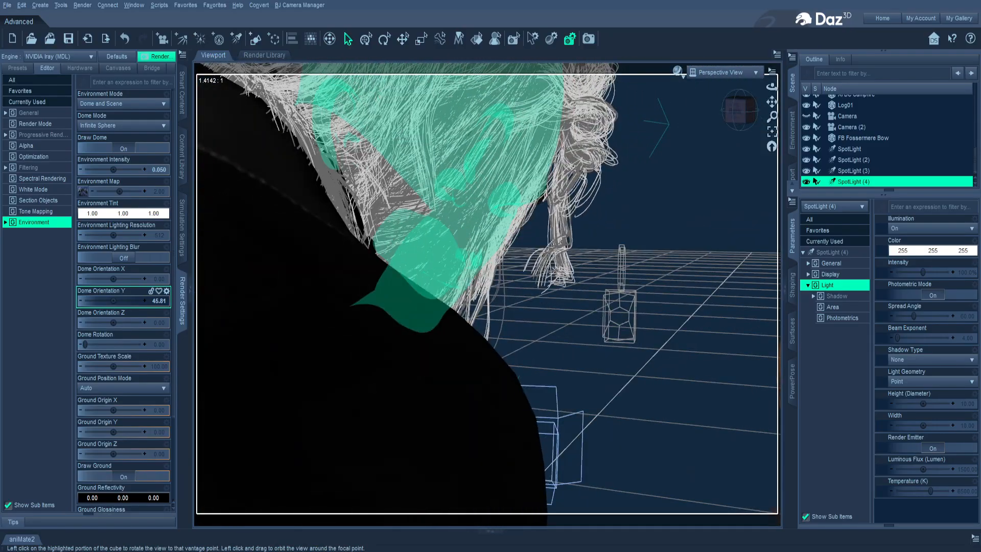
pyautogui.scroll(-6, 576, 261)
pyautogui.scroll(-2, 578, 261)
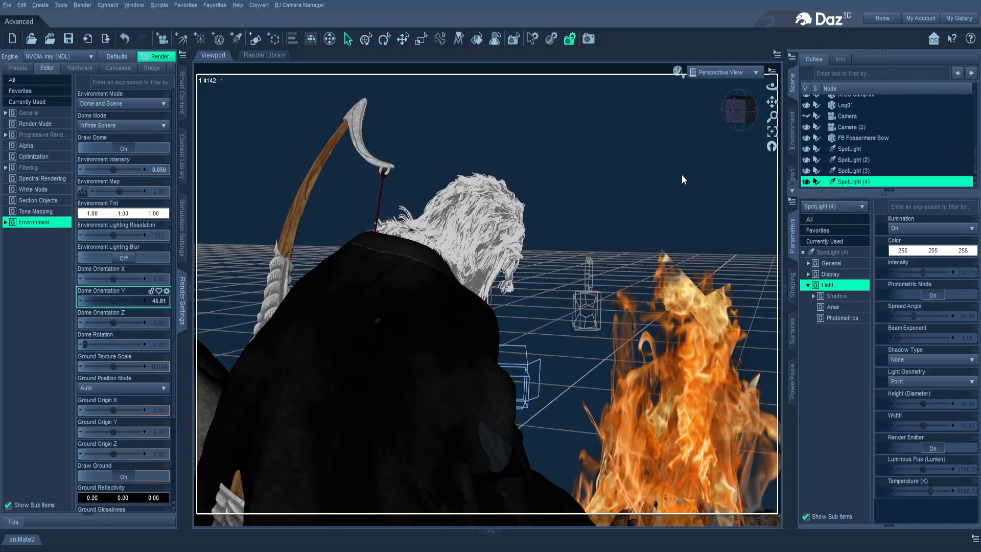
pyautogui.moveTo(749, 110); pyautogui.dragTo(770, 87)
pyautogui.click(765, 98)
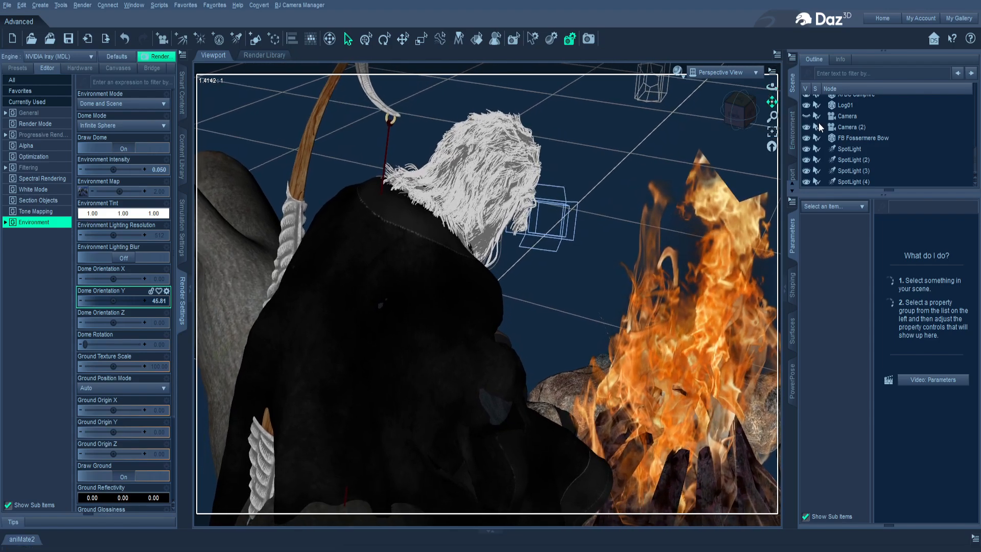
pyautogui.click(854, 179)
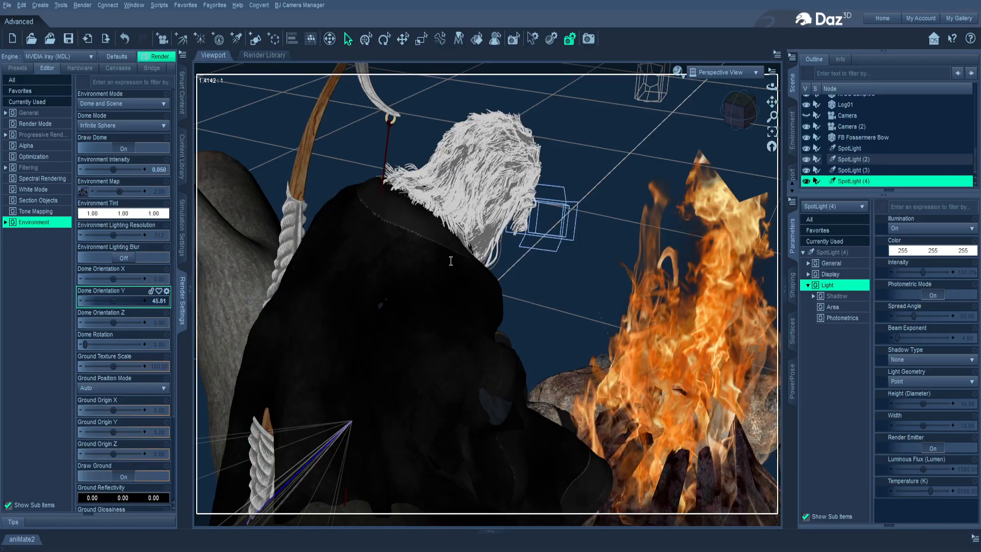
pyautogui.hotkey('ctrl', 'd')
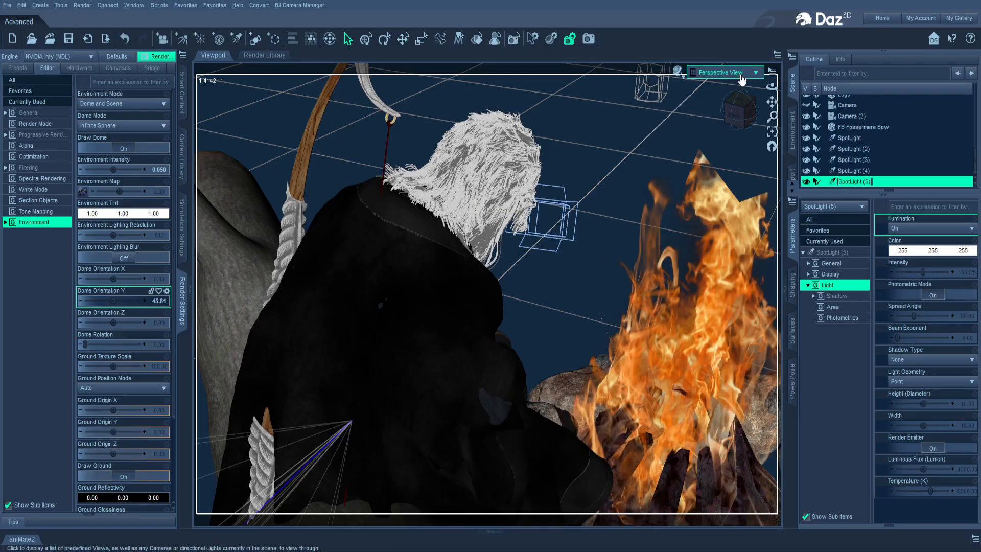
# - Look through SpotLight (4) and aim it from high behind the man, taking in his back and the campfire
pyautogui.click(857, 174)
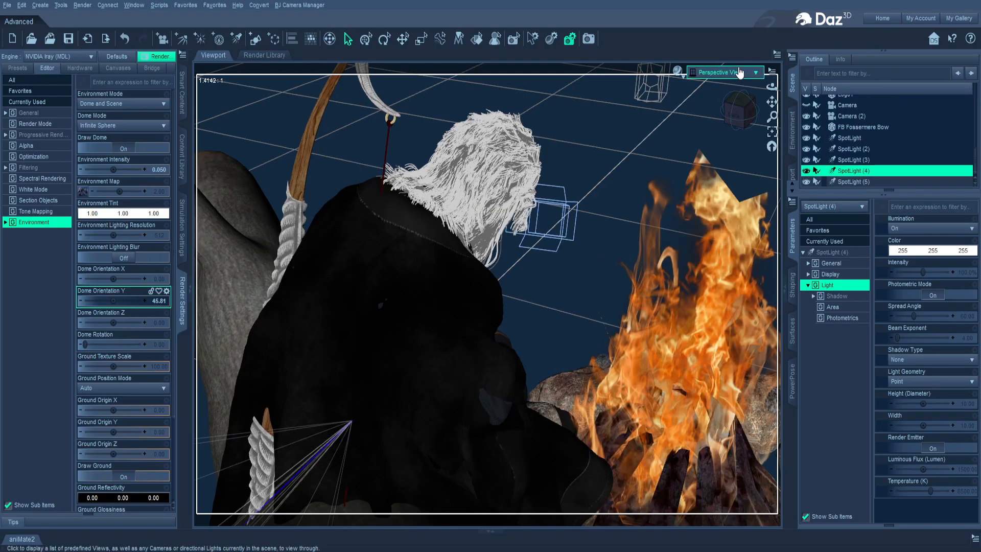
pyautogui.click(742, 225)
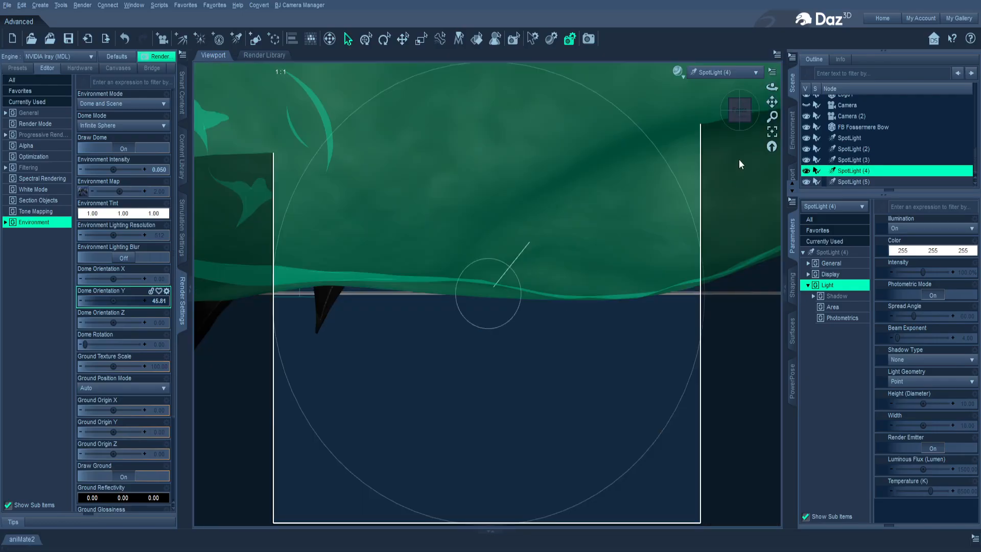
pyautogui.scroll(-12, 580, 235)
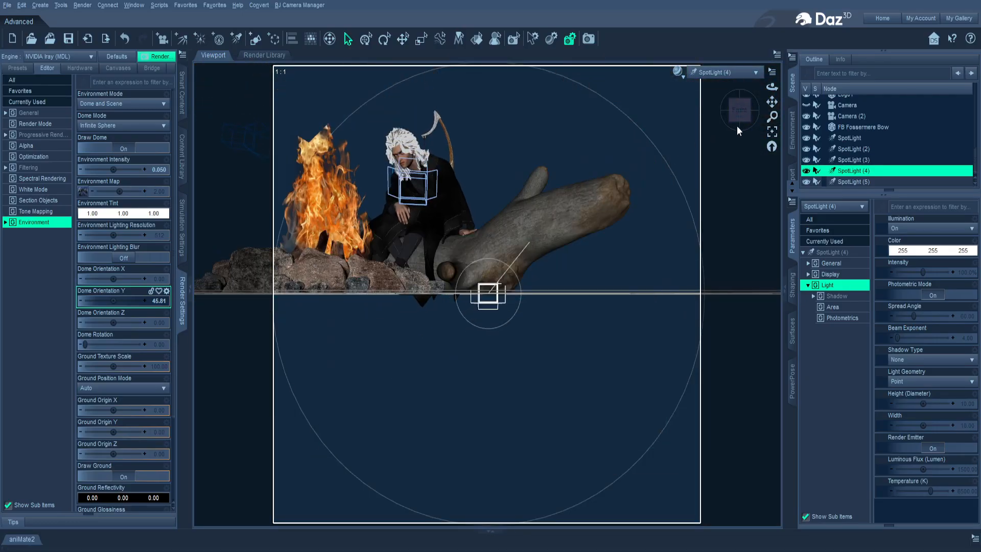
pyautogui.moveTo(739, 113)
pyautogui.mouseDown()
pyautogui.moveTo(772, 104)
pyautogui.moveTo(783, 120)
pyautogui.moveTo(741, 111)
pyautogui.moveTo(758, 119)
pyautogui.moveTo(778, 97)
pyautogui.moveTo(740, 120)
pyautogui.mouseUp()
pyautogui.scroll(-5, 583, 251)
pyautogui.scroll(-4, 683, 223)
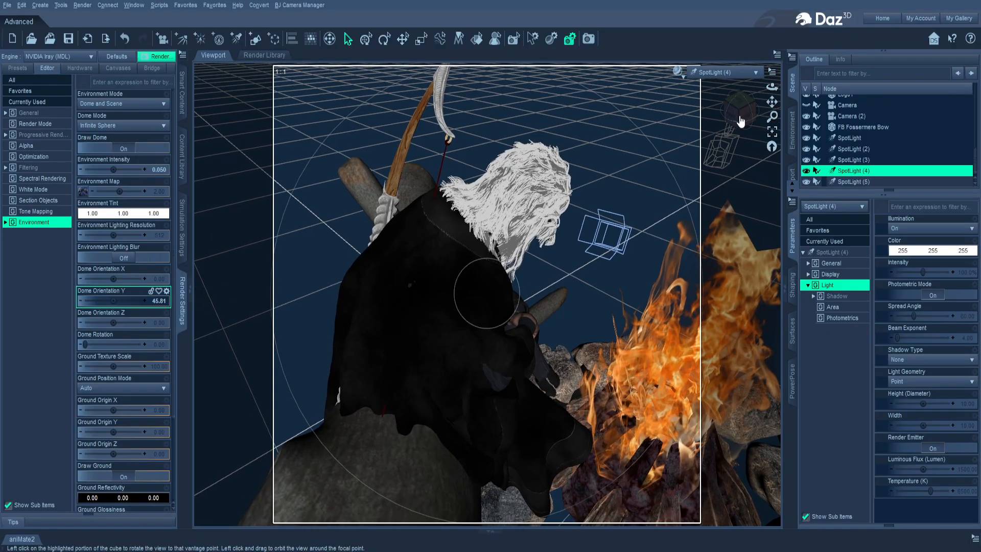
# - Aim SpotLight (5) at the man's back from above the log, and return to the rendered Camera (2) view
pyautogui.click(879, 181)
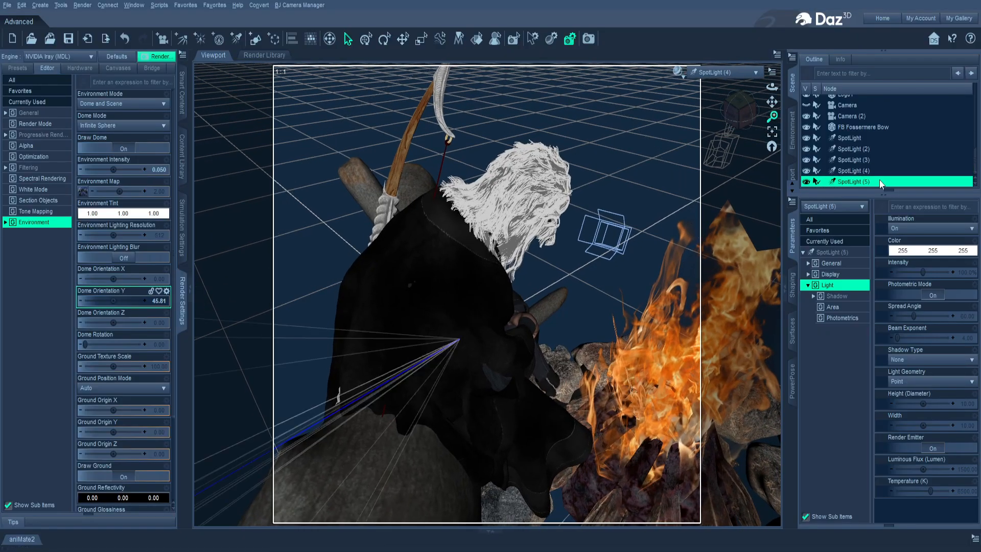
pyautogui.click(734, 235)
pyautogui.moveTo(731, 112); pyautogui.dragTo(708, 119)
pyautogui.scroll(-10, 689, 101)
pyautogui.click(773, 102)
pyautogui.scroll(-10, 595, 253)
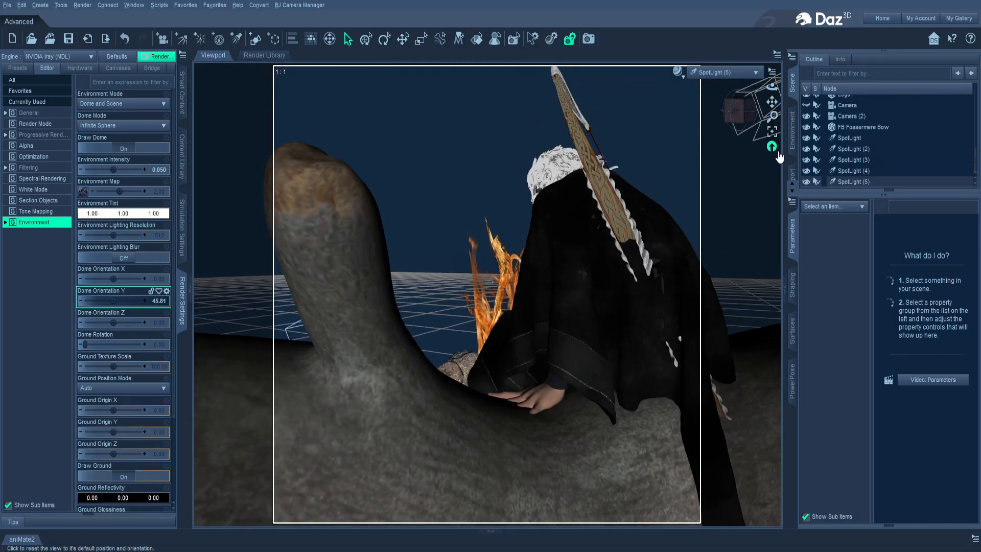
pyautogui.moveTo(772, 101); pyautogui.dragTo(719, 105)
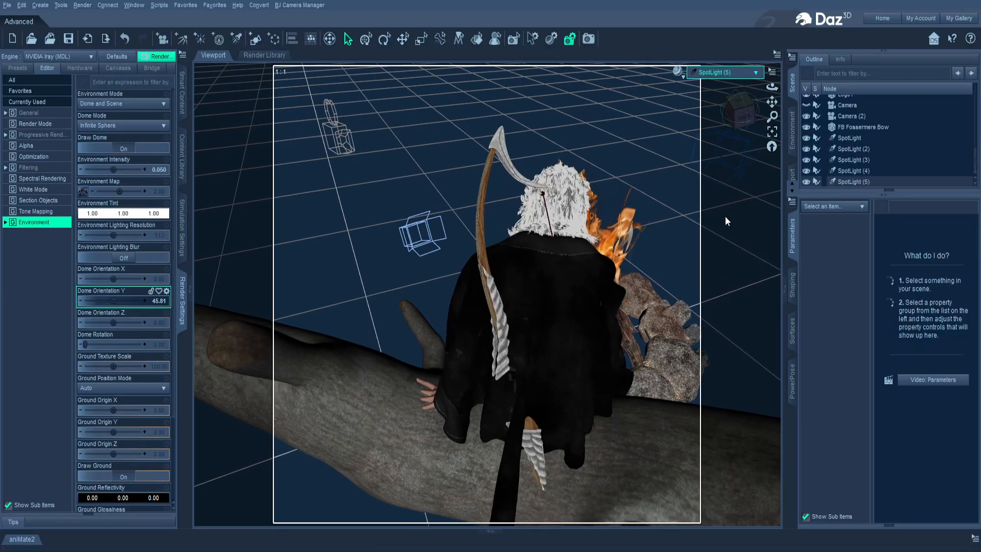
pyautogui.click(733, 180)
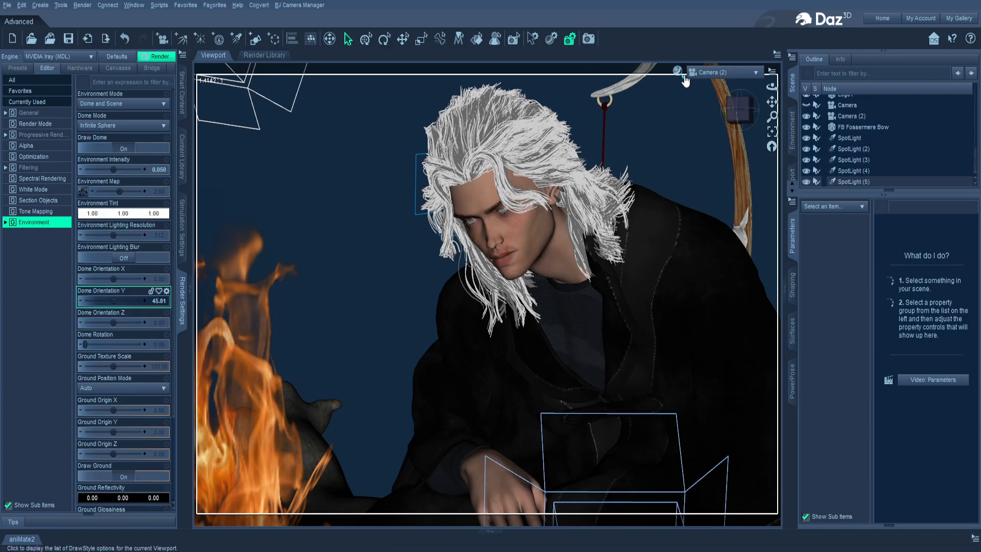
pyautogui.click(687, 212)
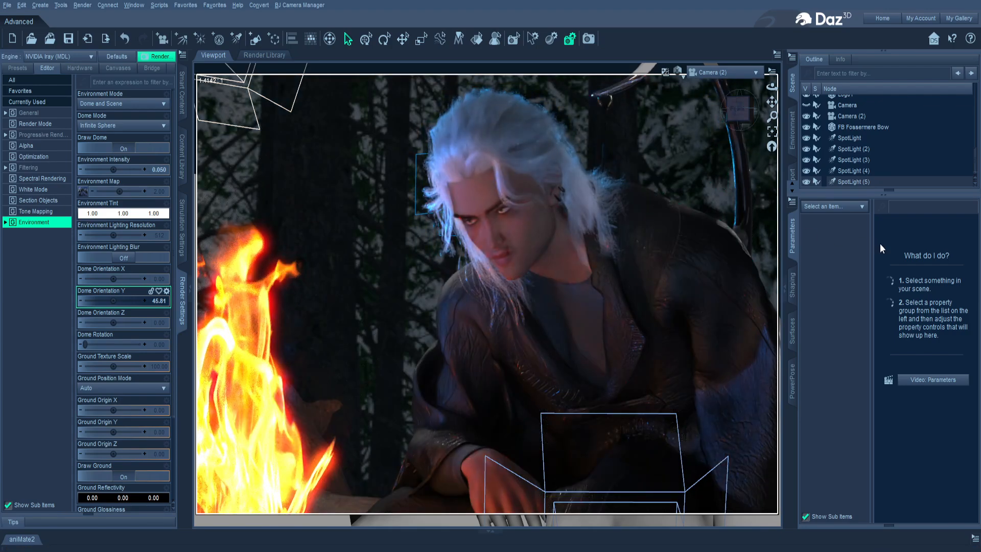
# - Set SpotLight (4)'s luminous flux to 500 lumens and its color to 0, 64, 128
pyautogui.click(879, 170)
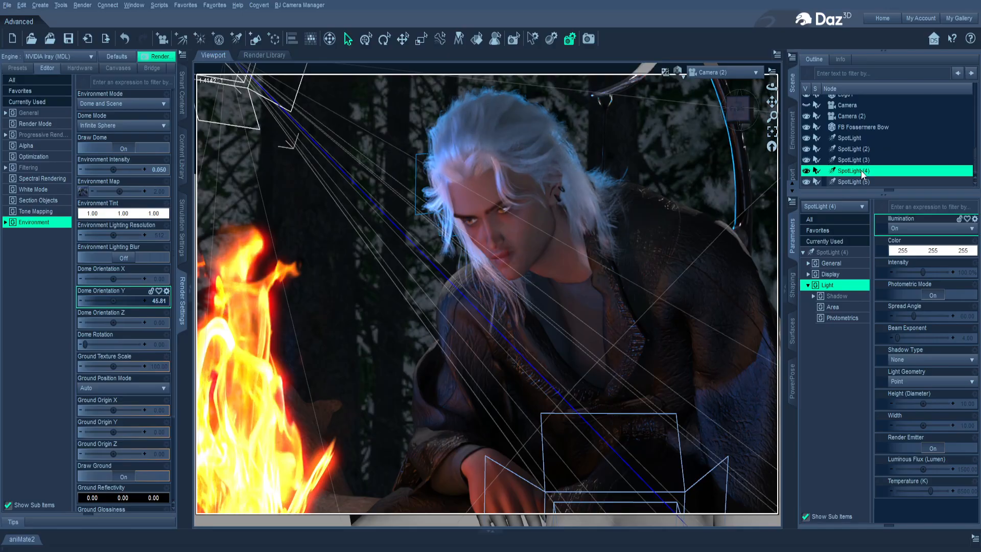
pyautogui.click(962, 474)
pyautogui.write('5')
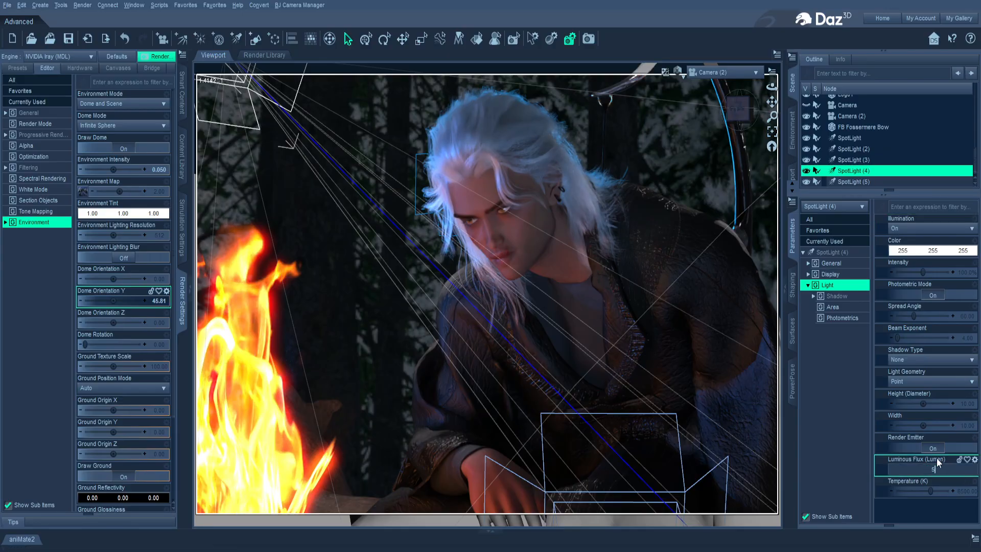
pyautogui.write('00')
pyautogui.press('Return')
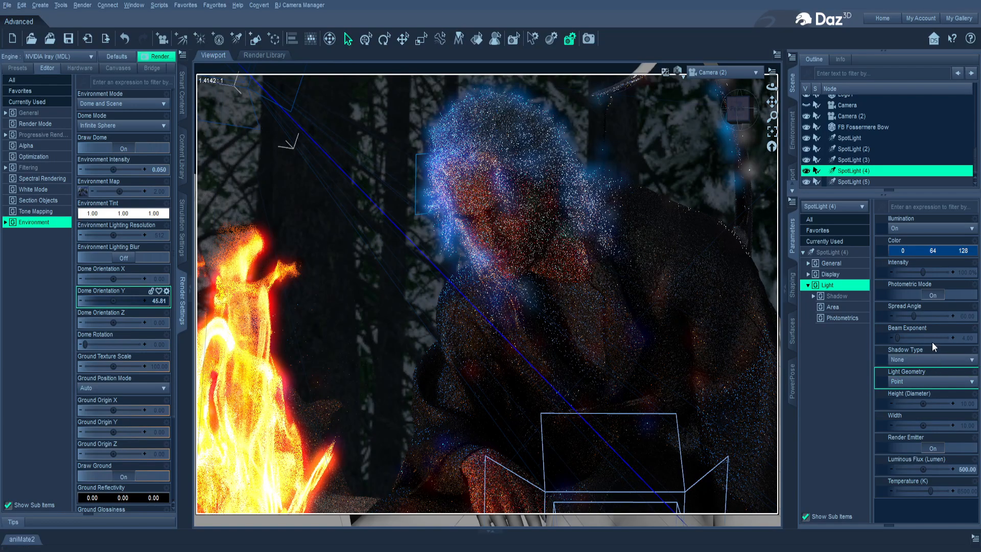
# - Set SpotLight (5)'s color to 0, 64, 128 and its luminous flux to 1000 lumens
pyautogui.click(857, 182)
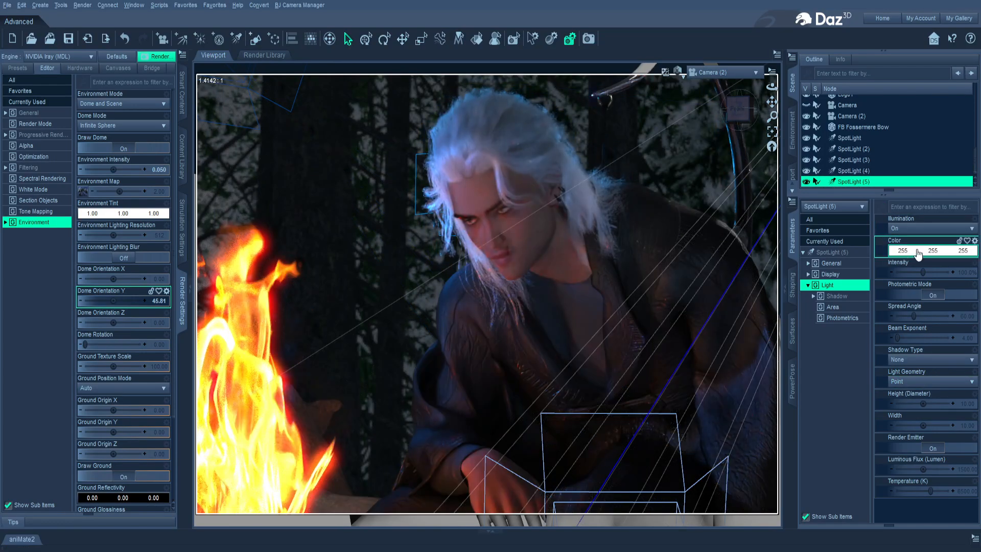
pyautogui.click(557, 364)
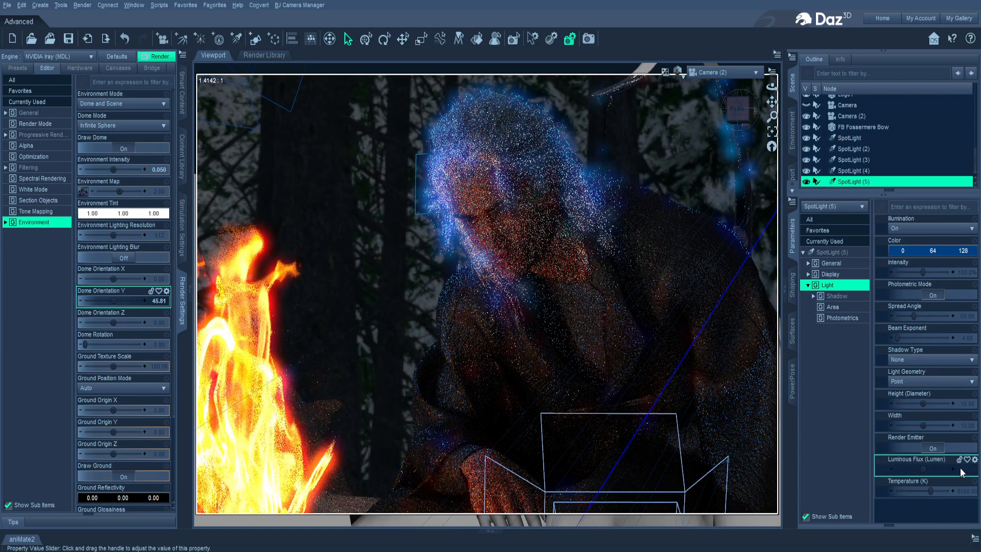
pyautogui.click(962, 471)
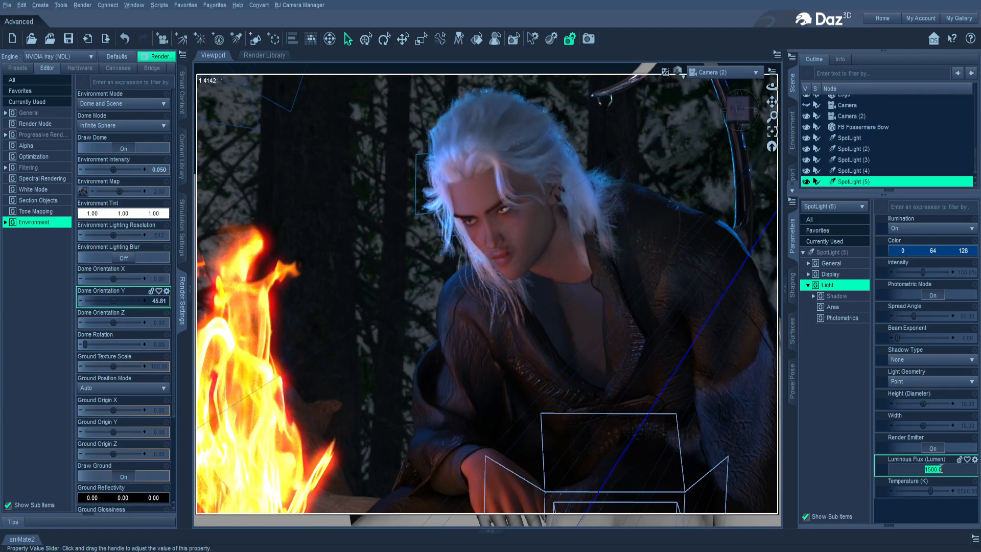
pyautogui.write('1000')
pyautogui.press('Return')
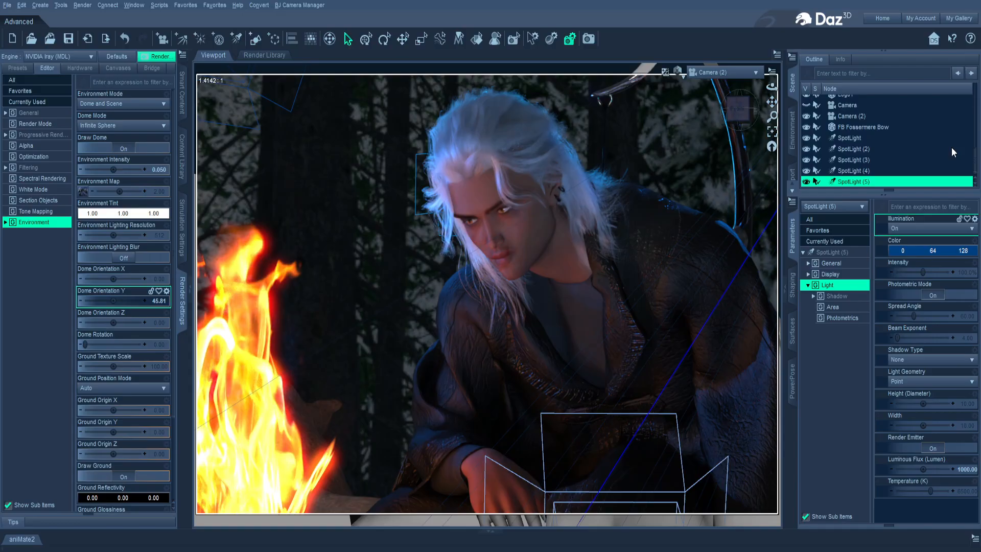
# - Lower SpotLight (5)'s luminous flux to 500 lumens
pyautogui.click(870, 171)
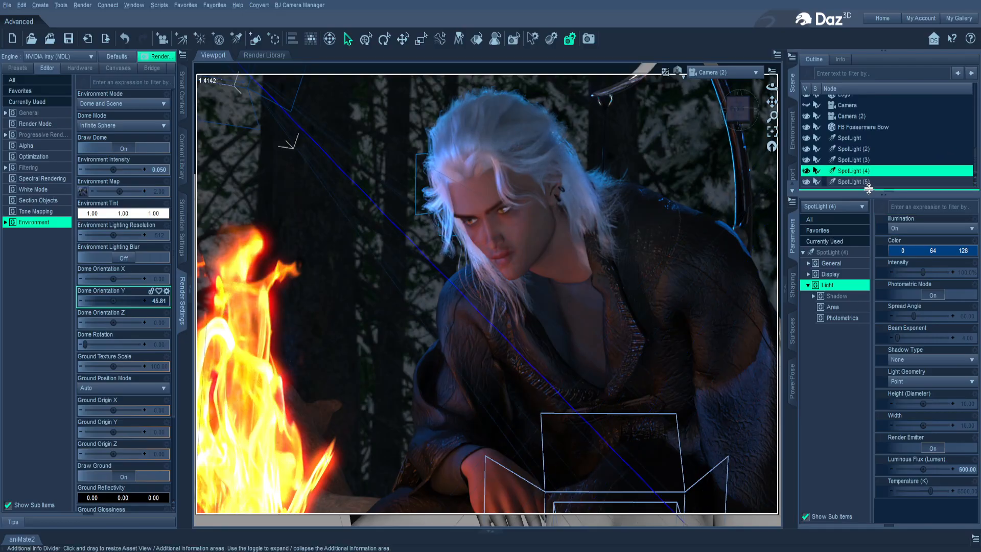
pyautogui.click(870, 183)
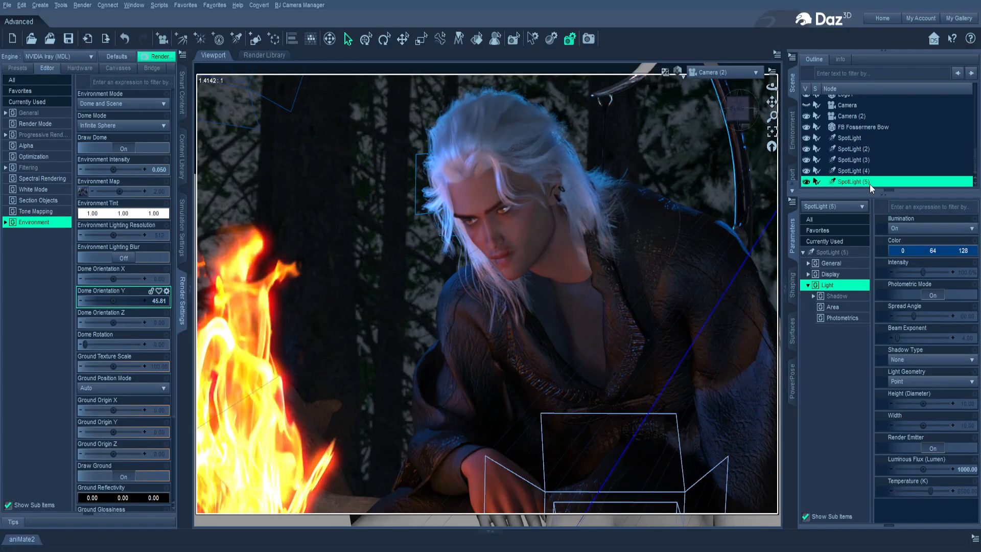
pyautogui.click(965, 470)
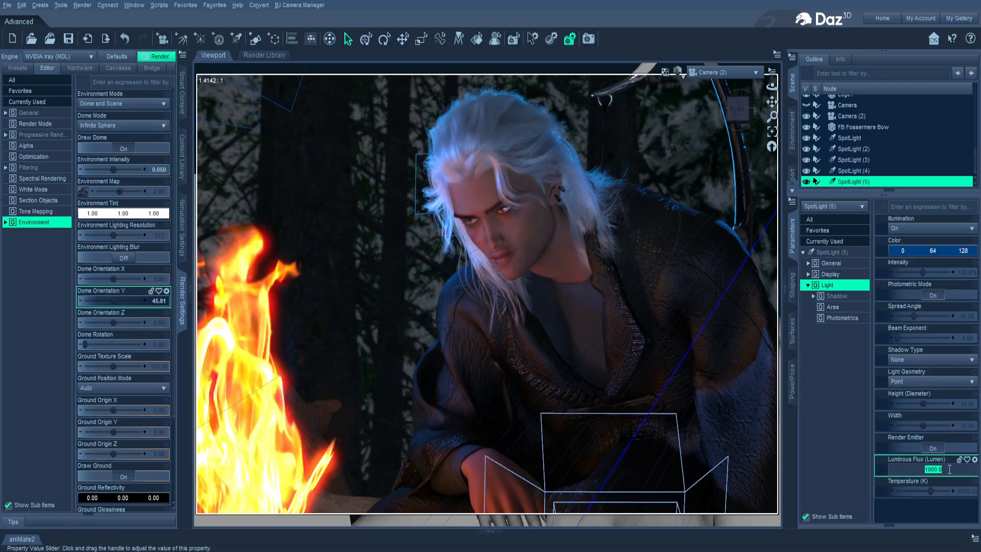
pyautogui.write('500')
pyautogui.press('Return')
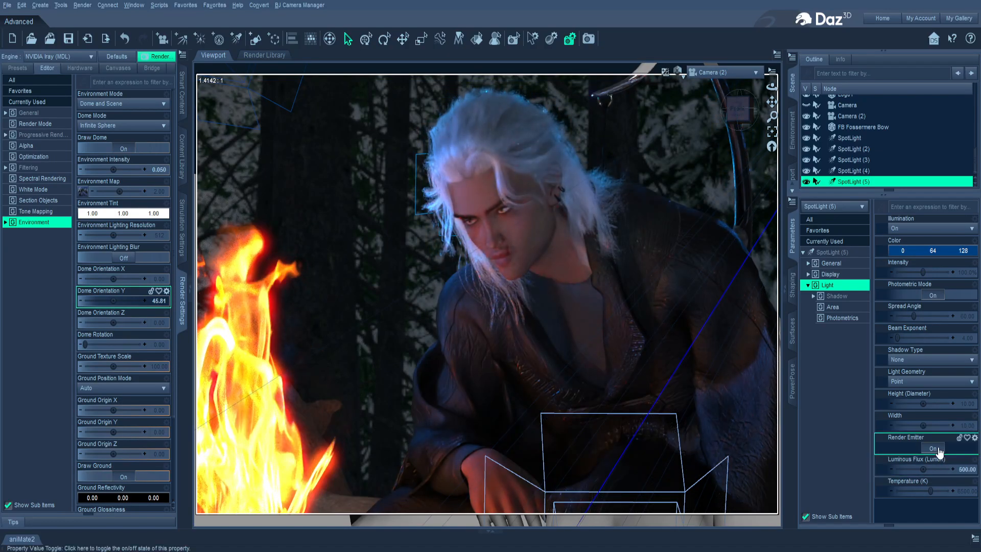
# - Widen SpotLight (5)'s spread angle to 98.49
pyautogui.click(869, 171)
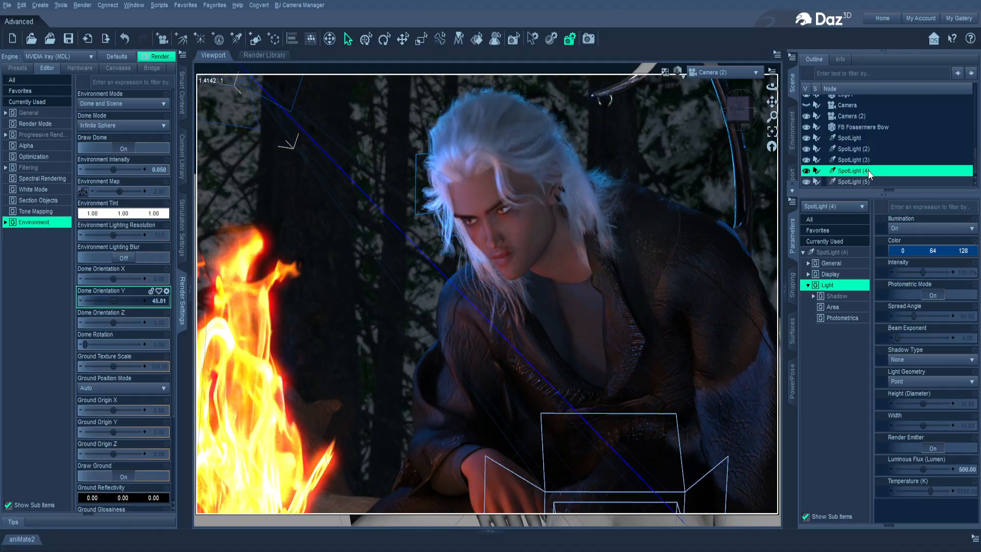
pyautogui.click(863, 182)
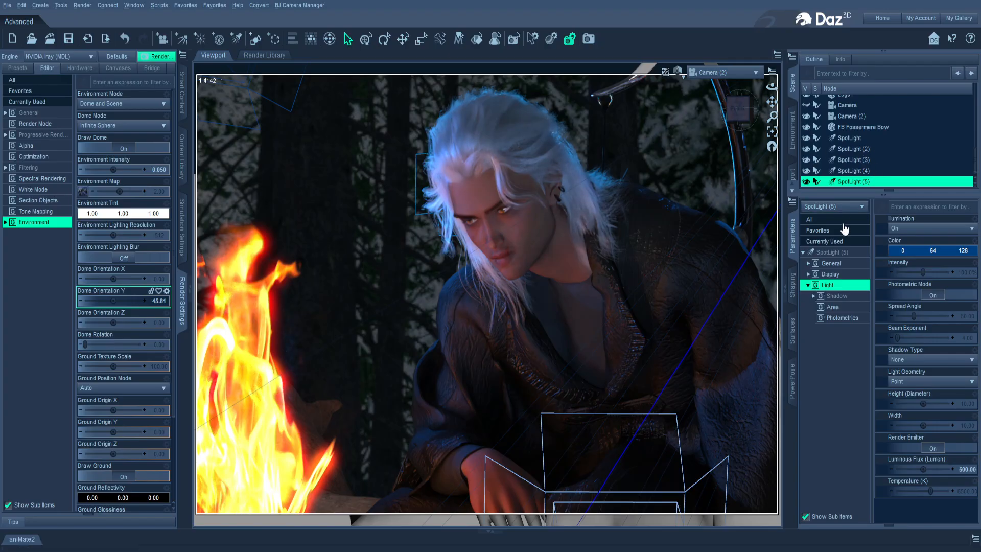
pyautogui.moveTo(908, 315); pyautogui.dragTo(943, 315)
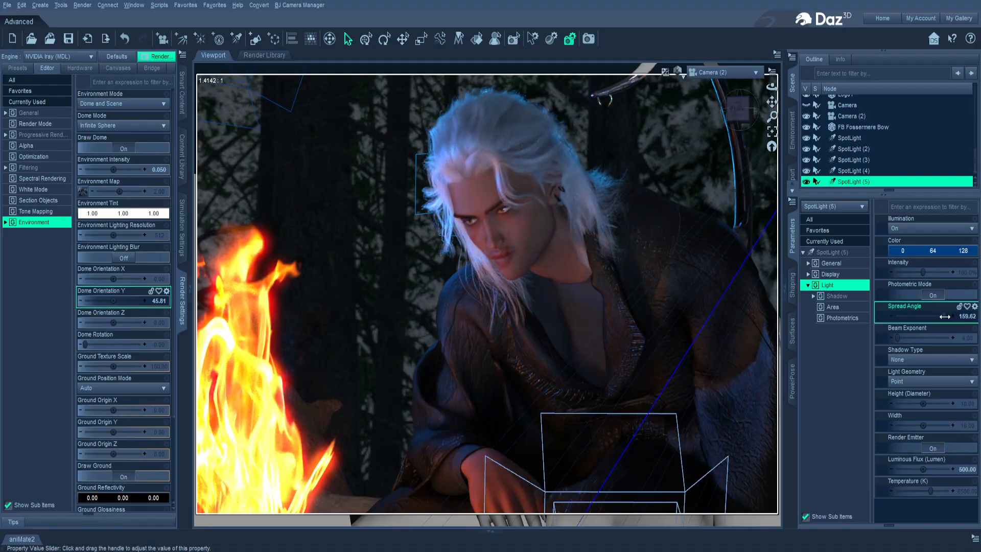
pyautogui.moveTo(940, 317); pyautogui.dragTo(925, 317)
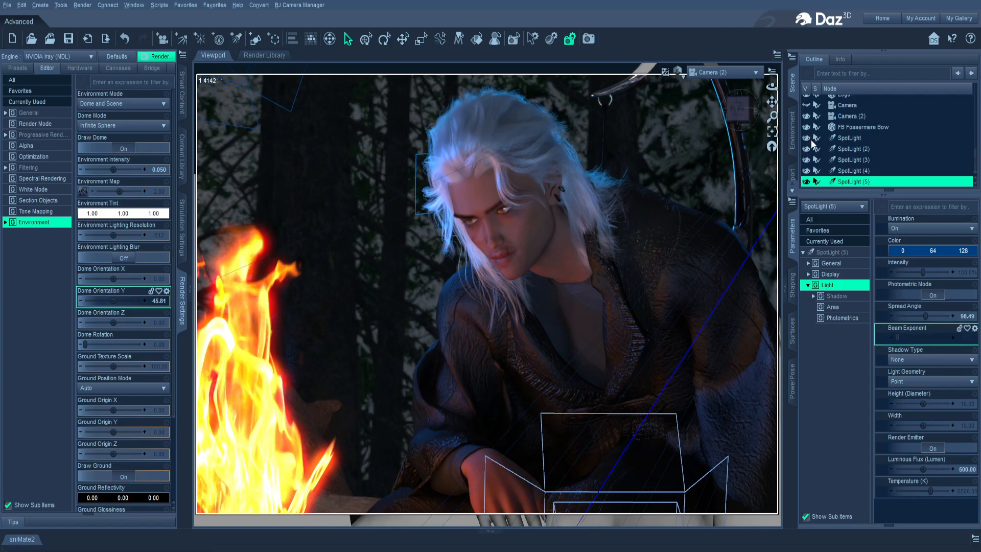
# - Group SpotLight through SpotLight (5) under a new group named Lights
pyautogui.scroll(2, 838, 169)
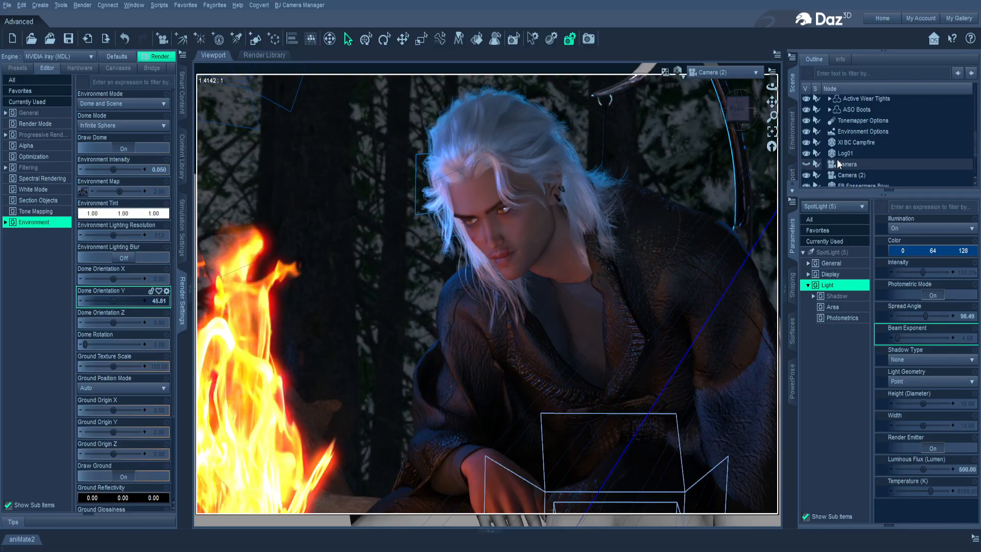
pyautogui.scroll(-2, 839, 164)
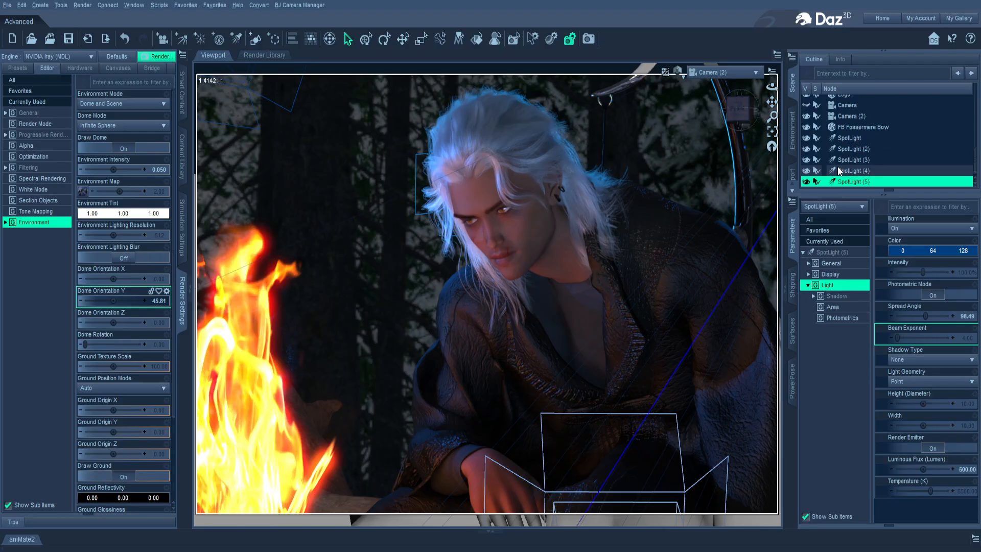
pyautogui.click(855, 138)
pyautogui.keyDown('shift'); pyautogui.click(856, 182); pyautogui.keyUp('shift')
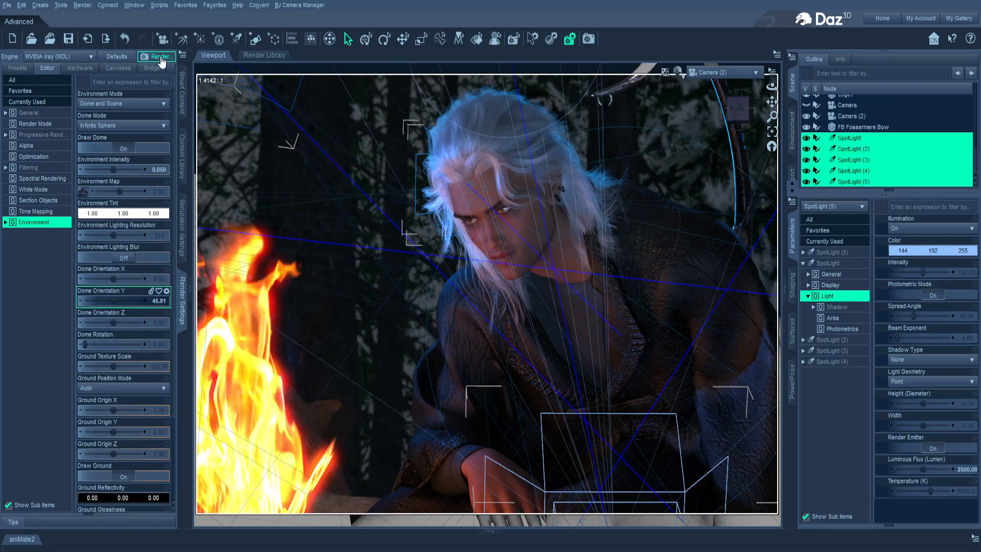
pyautogui.click(48, 6)
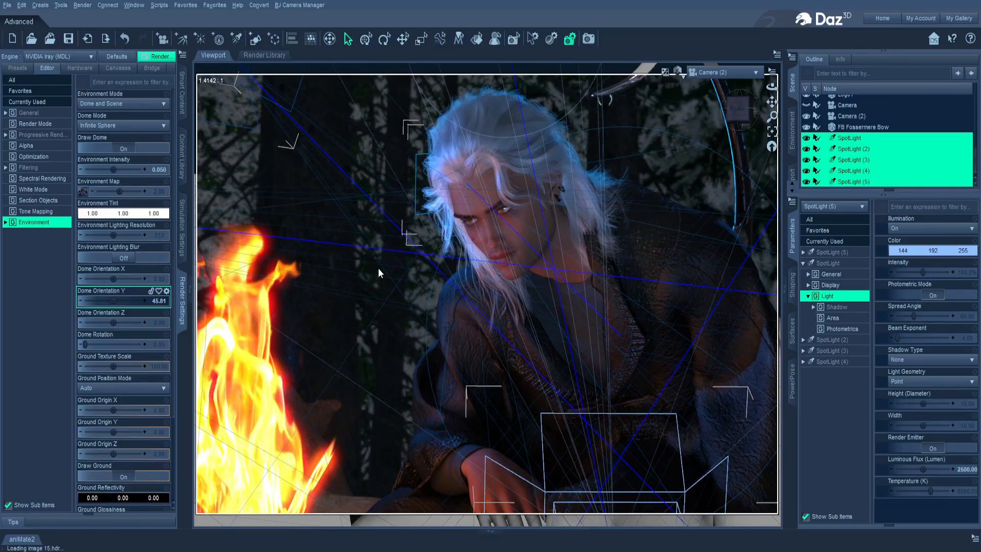
pyautogui.click(500, 377)
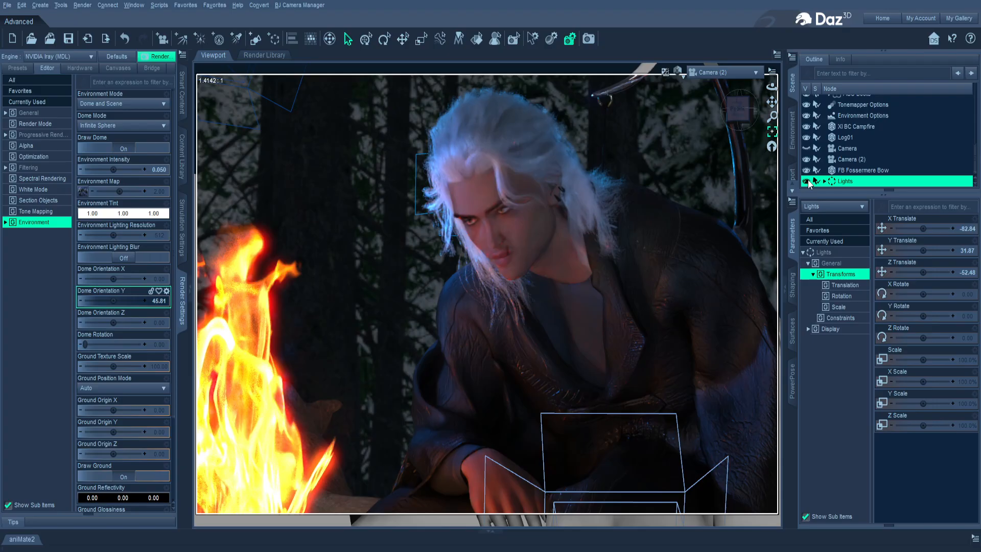
# - Hide the Lights group and XI BC Campfire one after the other, and make the Lights group visible again
pyautogui.click(806, 181)
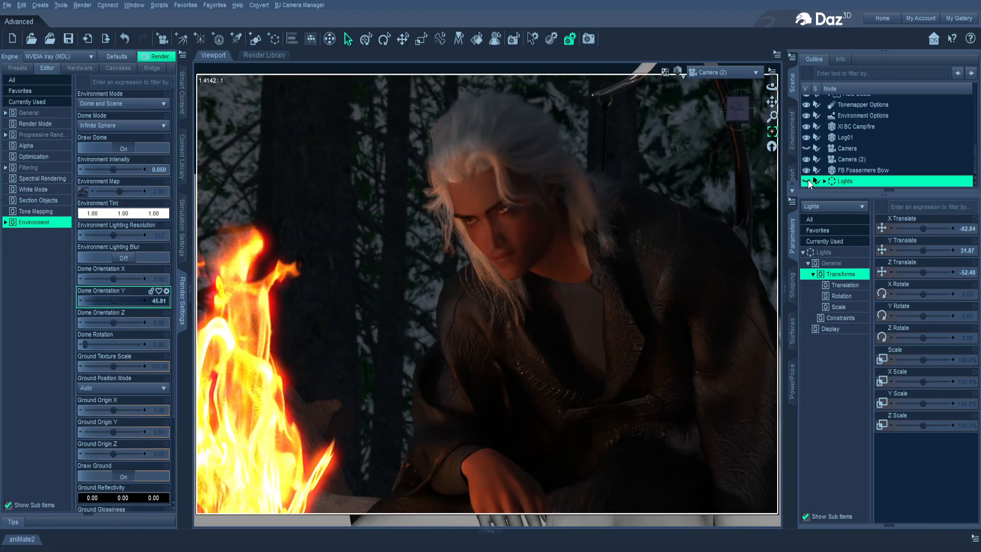
pyautogui.click(807, 127)
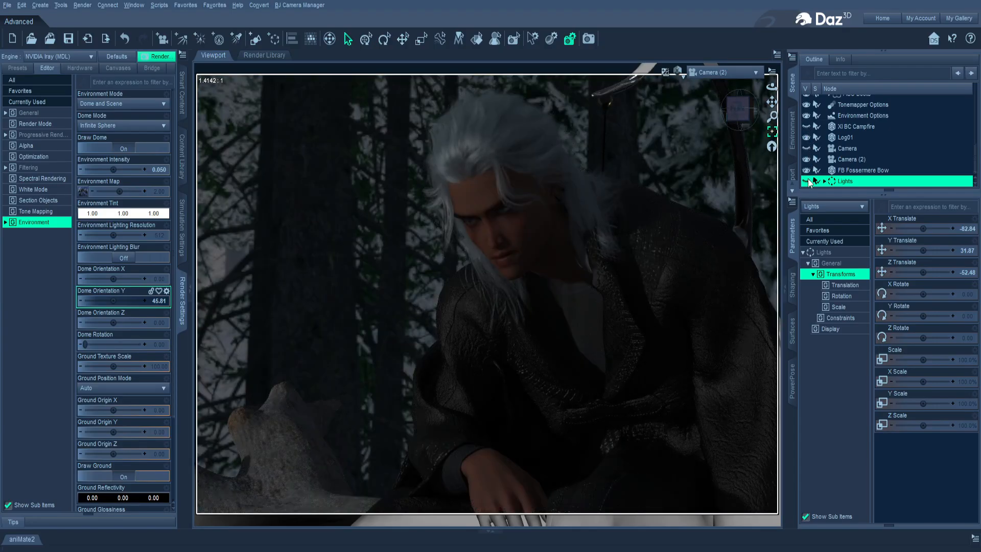
pyautogui.click(807, 181)
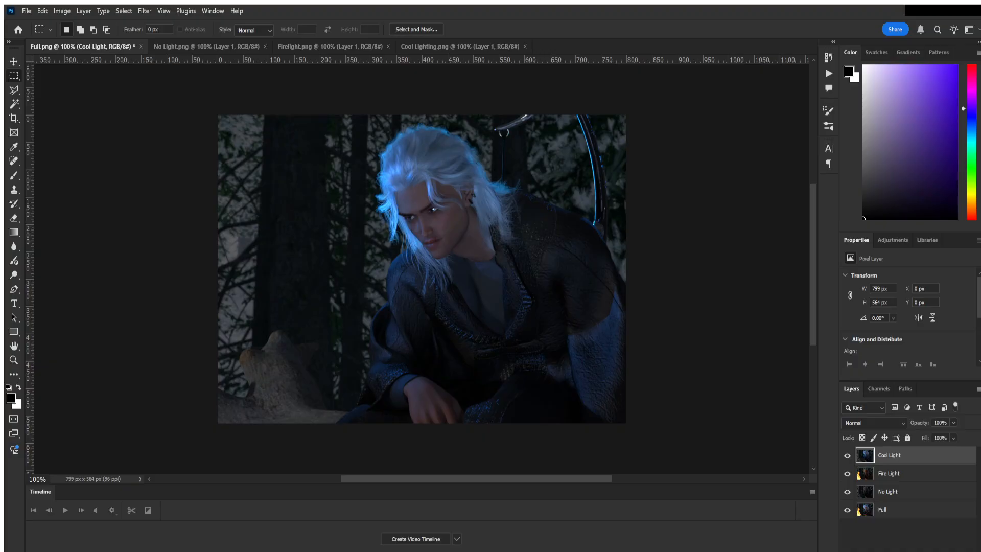
# - Switch to Photoshop and hide the Cool Light, Fire Light, No Light and Full layers in turn to compare the renders
pyautogui.click(847, 455)
pyautogui.click(848, 456)
pyautogui.click(847, 456)
pyautogui.click(848, 473)
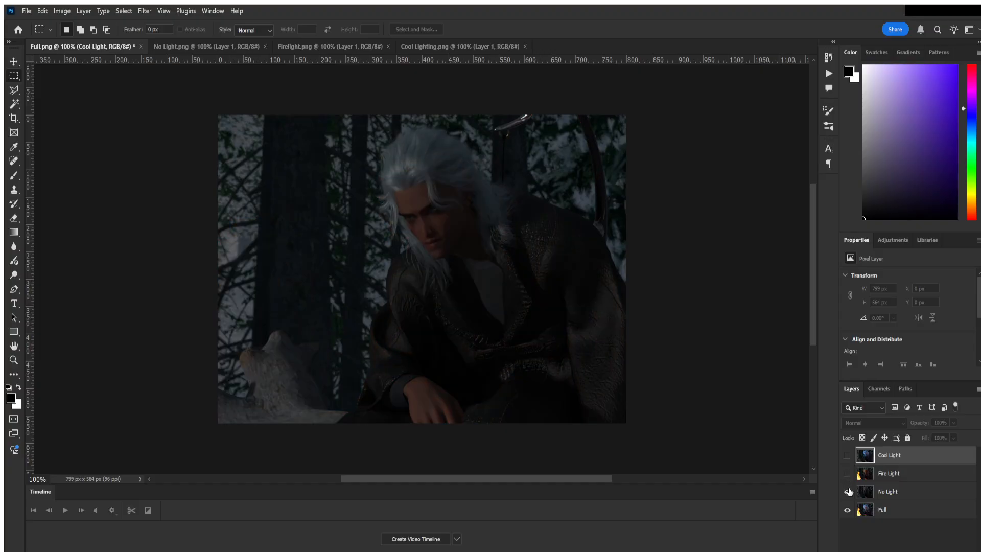
pyautogui.click(847, 492)
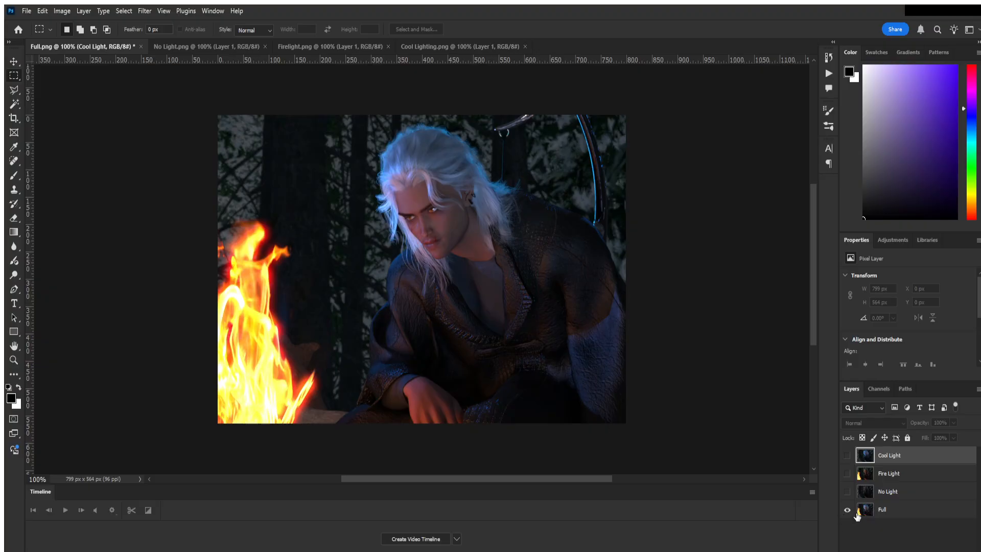
pyautogui.click(847, 509)
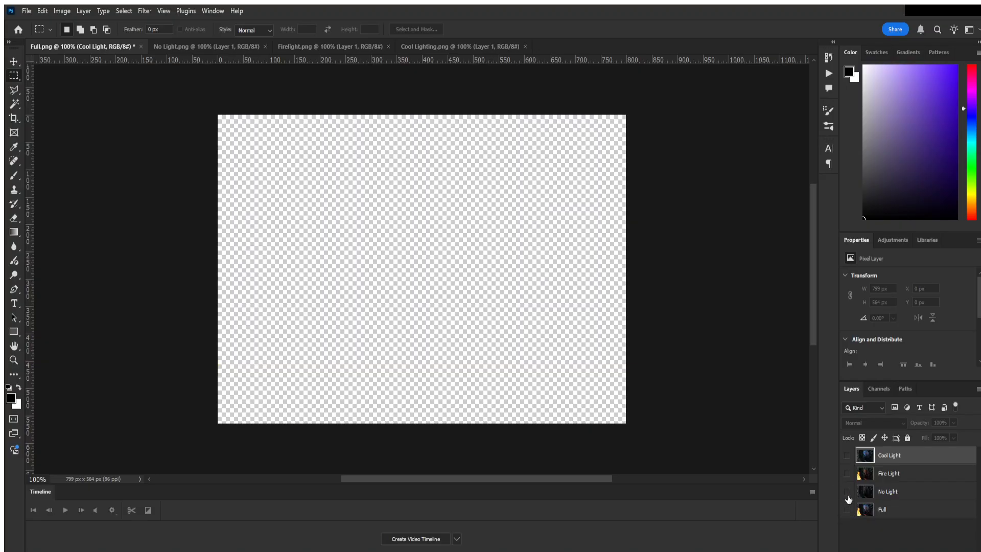
# - Show the No Light, Fire Light and Cool Light layers, keeping Full hidden
pyautogui.click(847, 491)
pyautogui.click(847, 473)
pyautogui.click(847, 455)
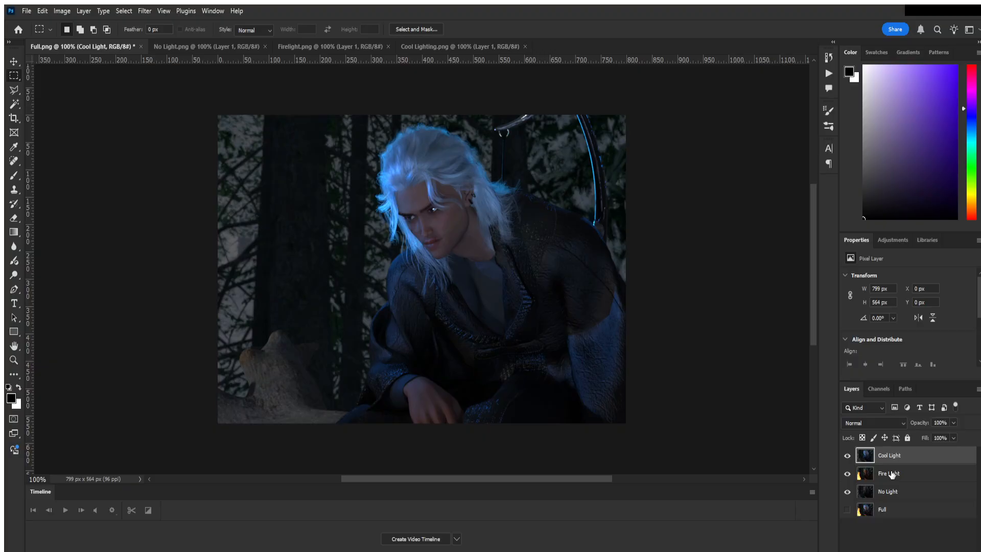
# - Try the Hard Light and Soft Light blend modes on the Fire Light layer with Cool Light hidden
pyautogui.click(890, 491)
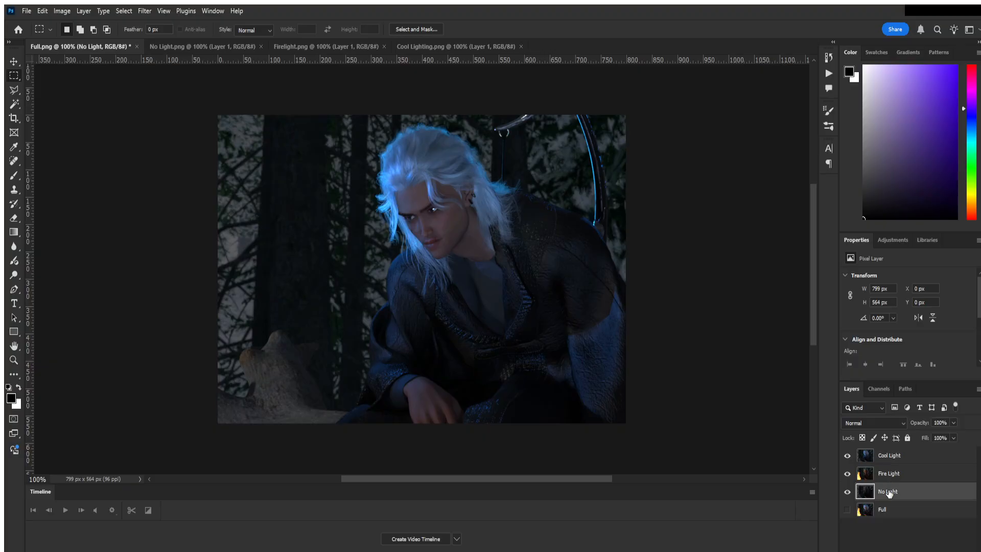
pyautogui.click(893, 475)
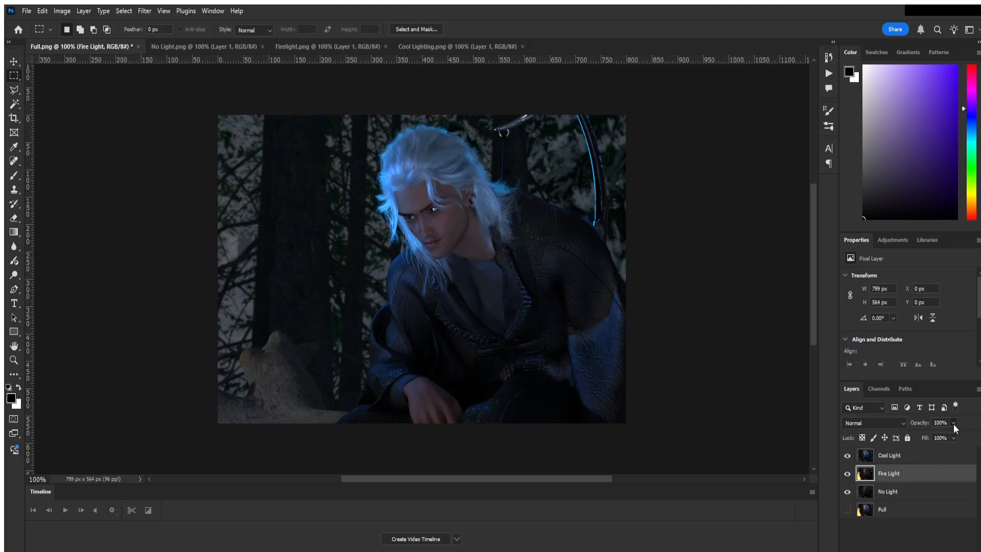
pyautogui.click(900, 422)
pyautogui.click(862, 425)
pyautogui.hotkey('ctrl', 'z')
pyautogui.click(847, 455)
pyautogui.click(882, 421)
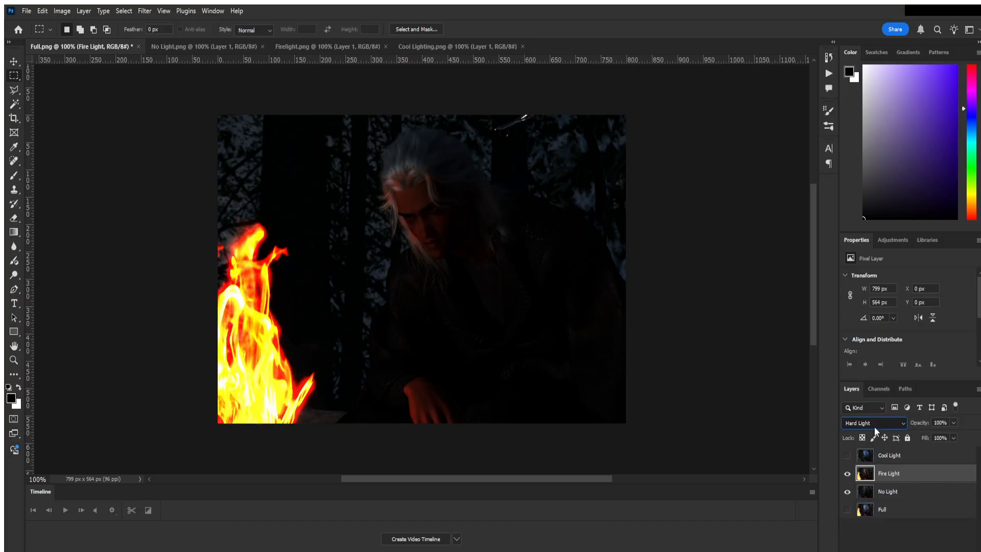
pyautogui.click(873, 418)
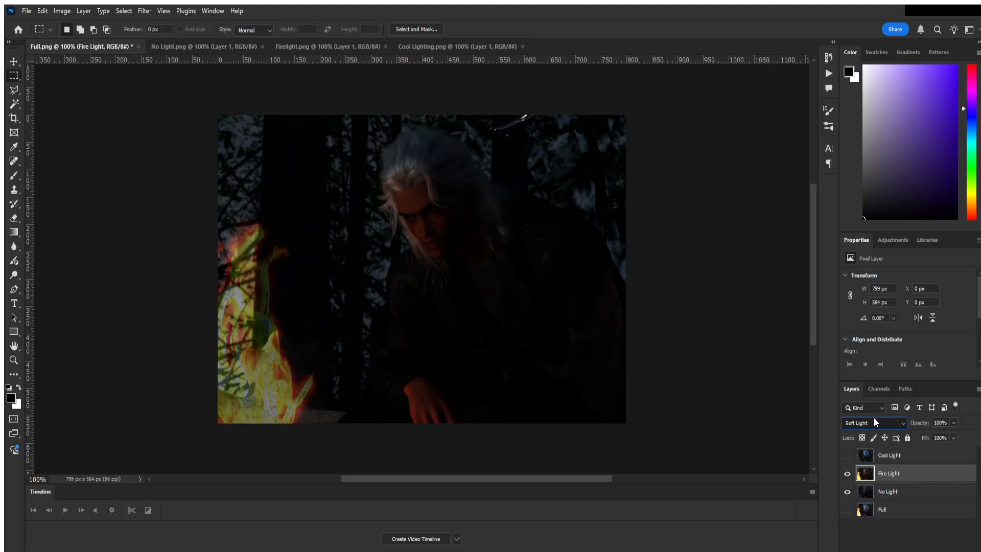
# - Show the Full layer and toggle Fire Light and No Light above it to compare the blended lighting
pyautogui.click(847, 510)
pyautogui.click(899, 491)
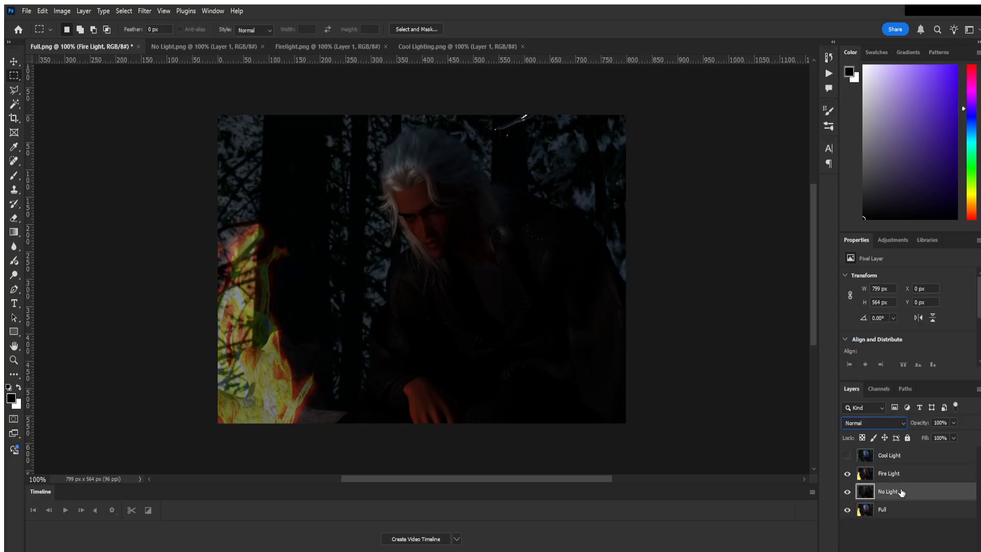
pyautogui.click(848, 474)
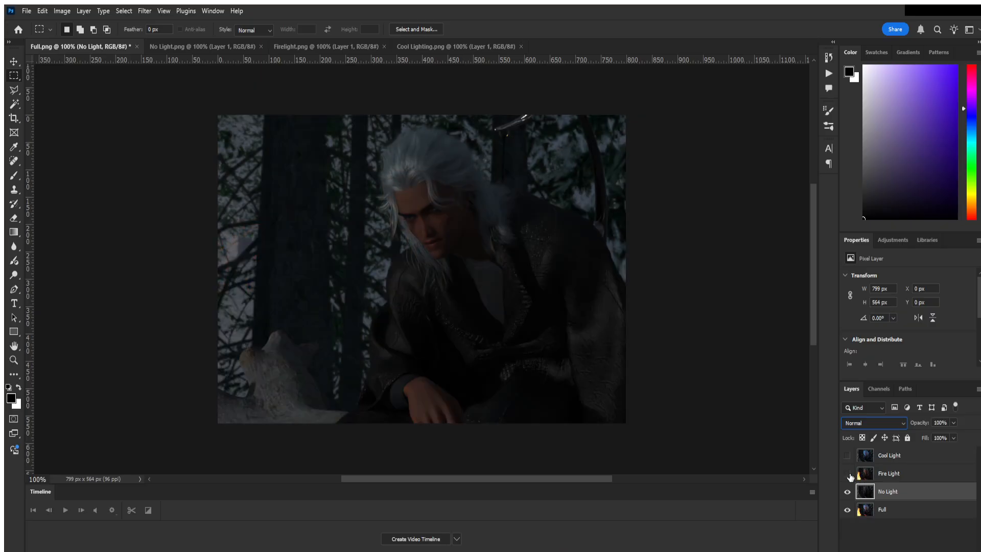
pyautogui.click(848, 474)
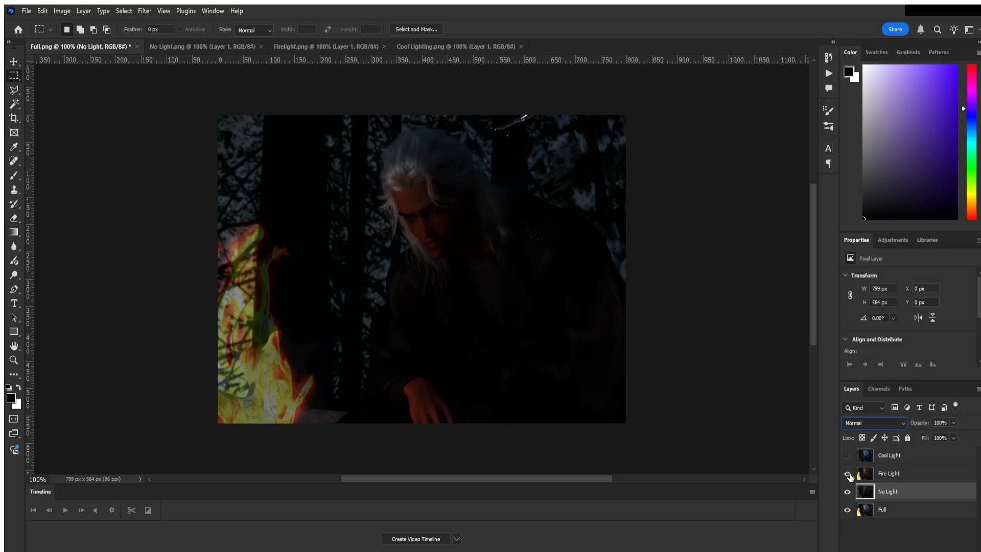
pyautogui.click(894, 473)
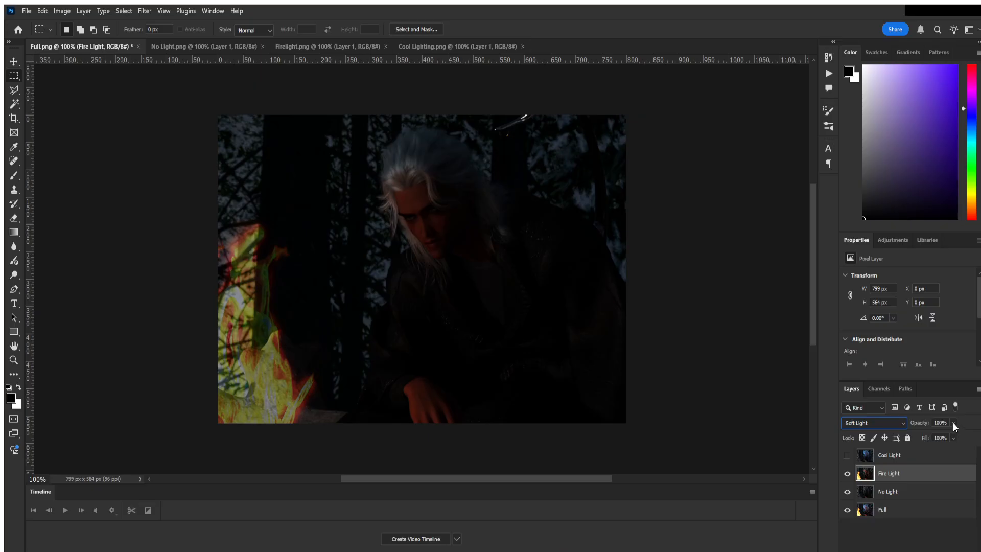
pyautogui.click(857, 495)
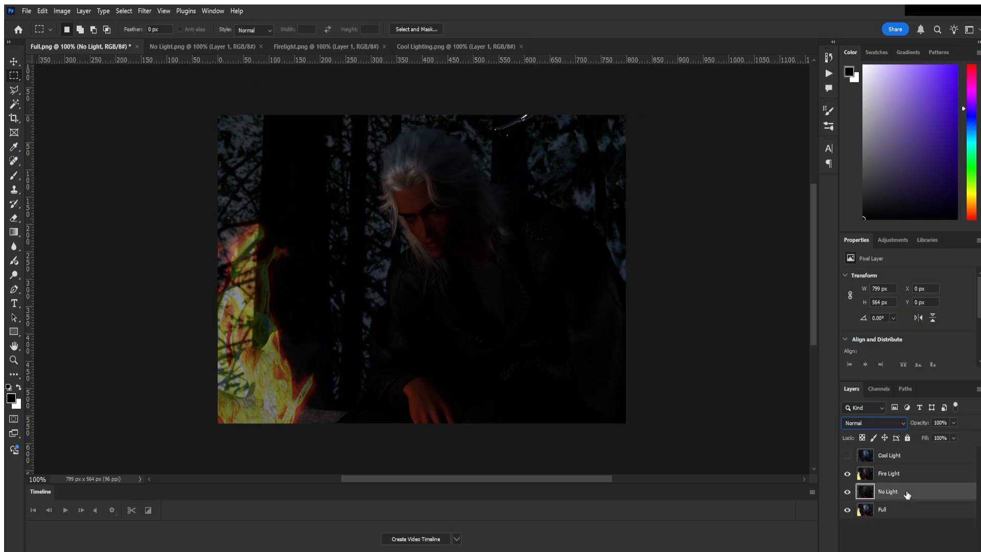
pyautogui.click(847, 492)
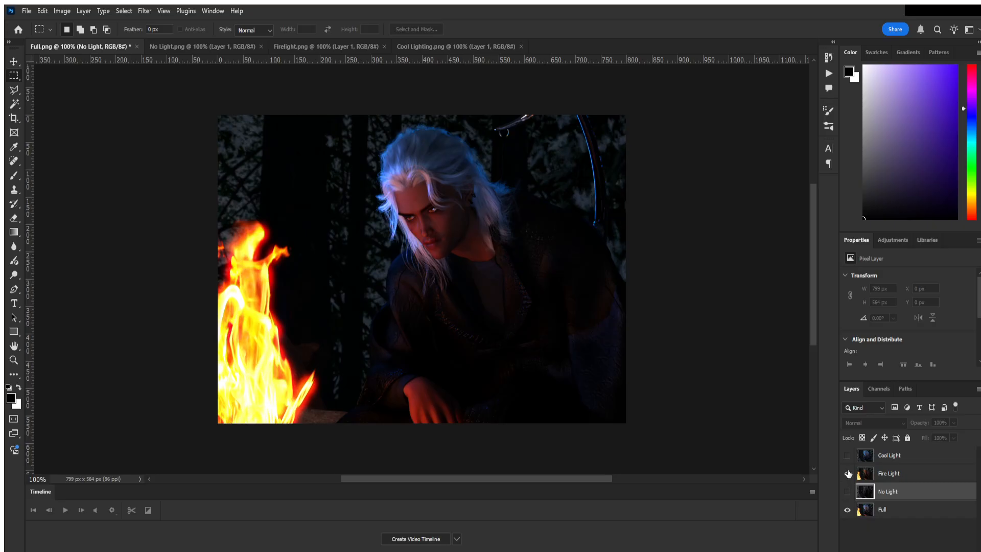
pyautogui.click(848, 473)
pyautogui.click(847, 474)
pyautogui.click(848, 473)
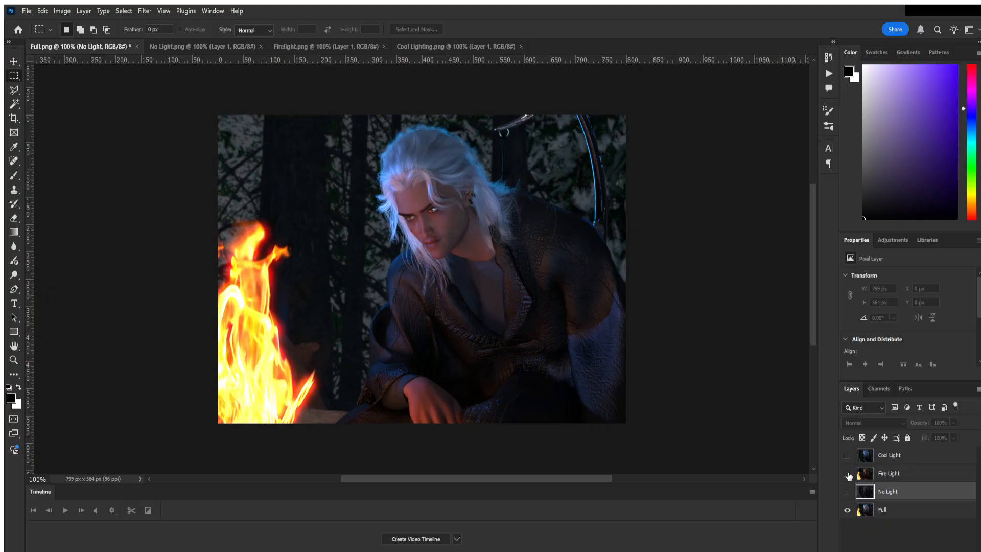
# - Show the No Light layer, hide Full, and toggle Fire Light over it to examine the blend
pyautogui.click(847, 492)
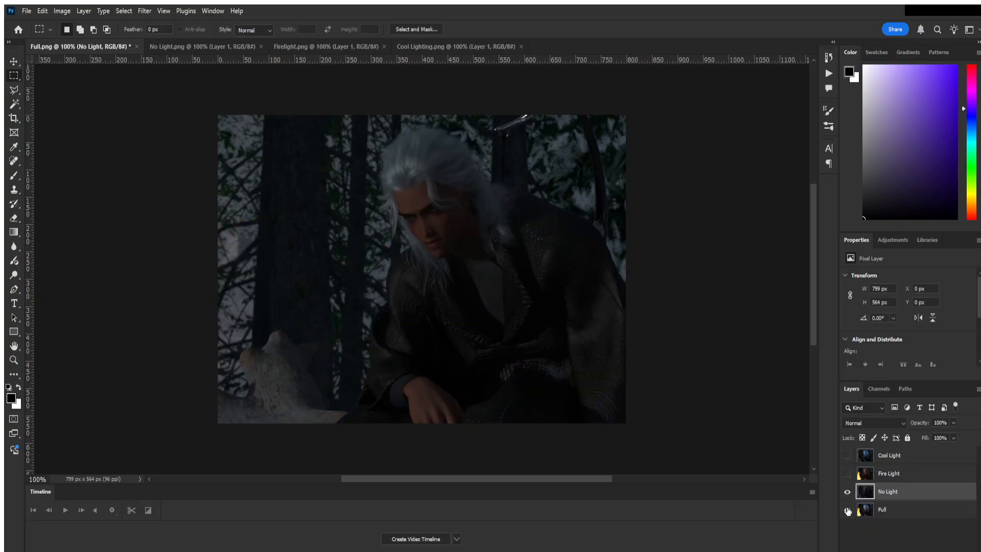
pyautogui.click(847, 509)
pyautogui.click(847, 474)
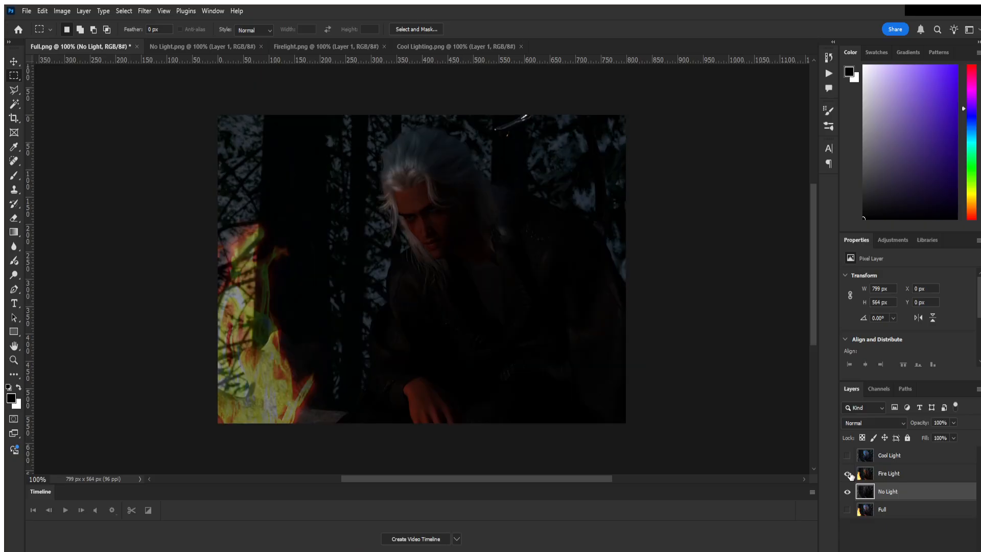
pyautogui.click(847, 474)
pyautogui.click(847, 474)
# - Try Color Burn on the Fire Light layer, return its blend mode to Normal, and set its opacity to 46%
pyautogui.click(925, 474)
pyautogui.click(866, 422)
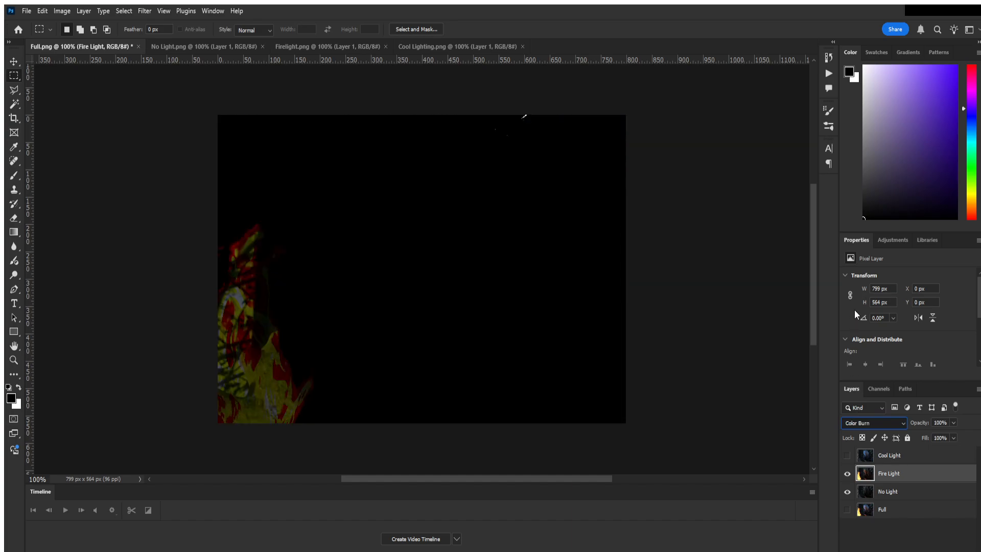
pyautogui.click(853, 266)
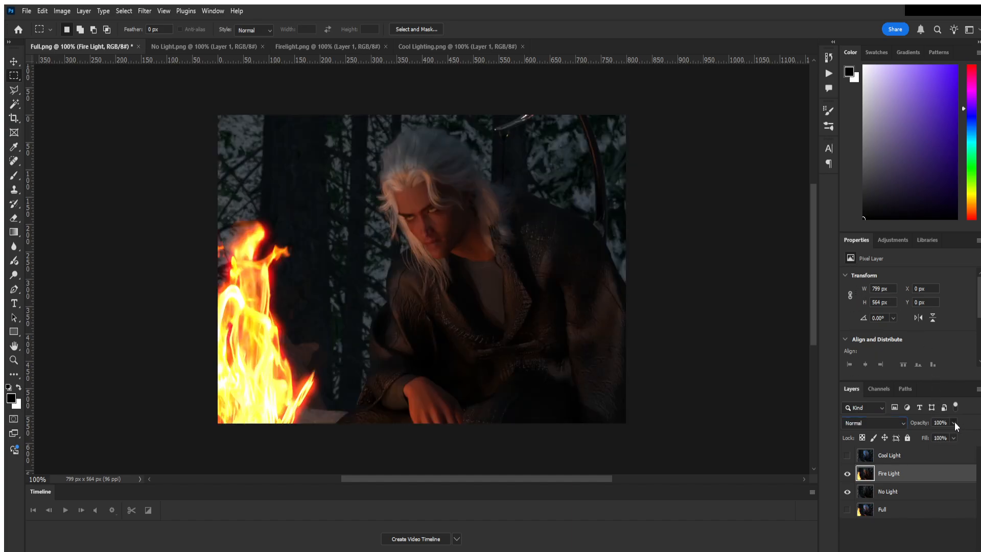
pyautogui.moveTo(936, 439); pyautogui.dragTo(927, 438)
# - Show the Cool Light layer, lower its opacity to 32%, and move it beneath the Fire Light layer
pyautogui.click(847, 455)
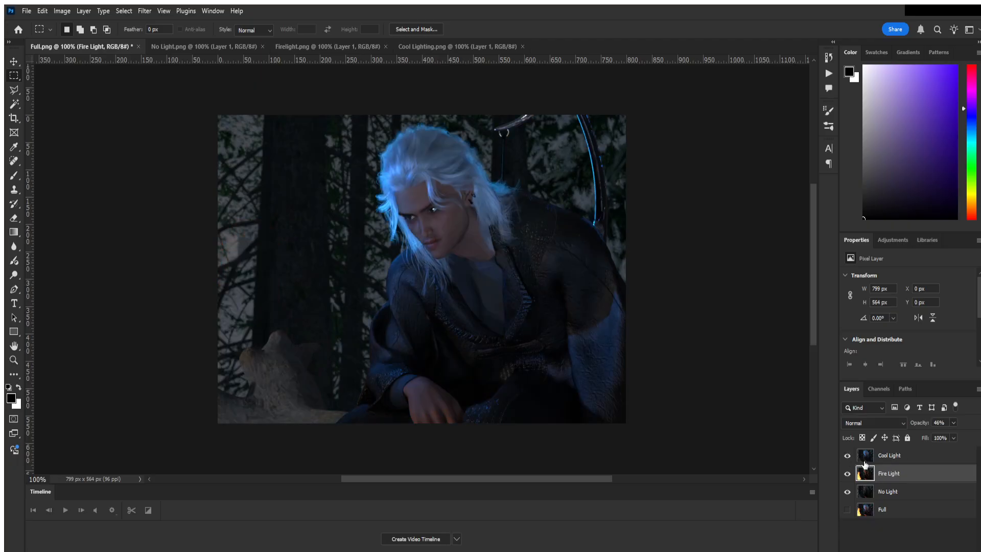
pyautogui.click(913, 454)
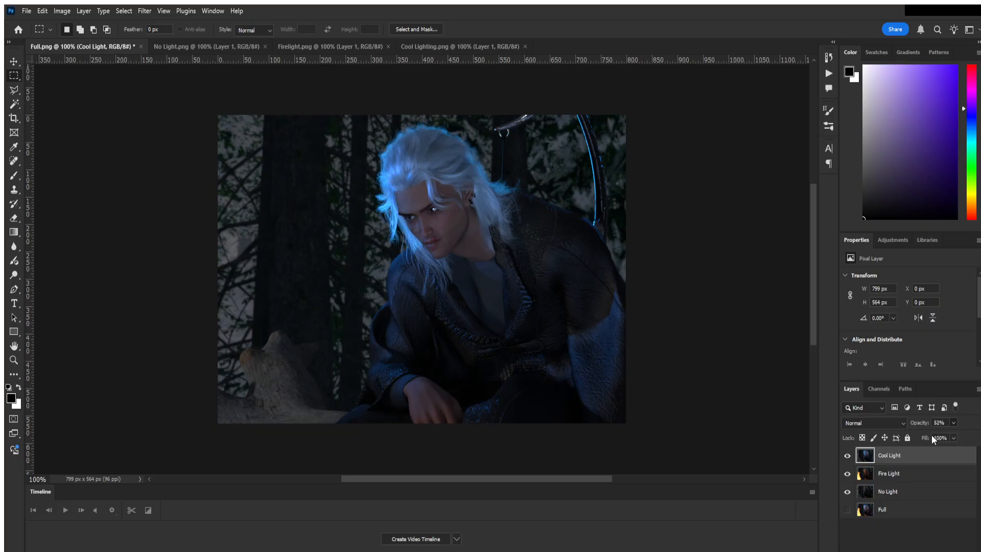
pyautogui.moveTo(931, 434); pyautogui.dragTo(896, 500)
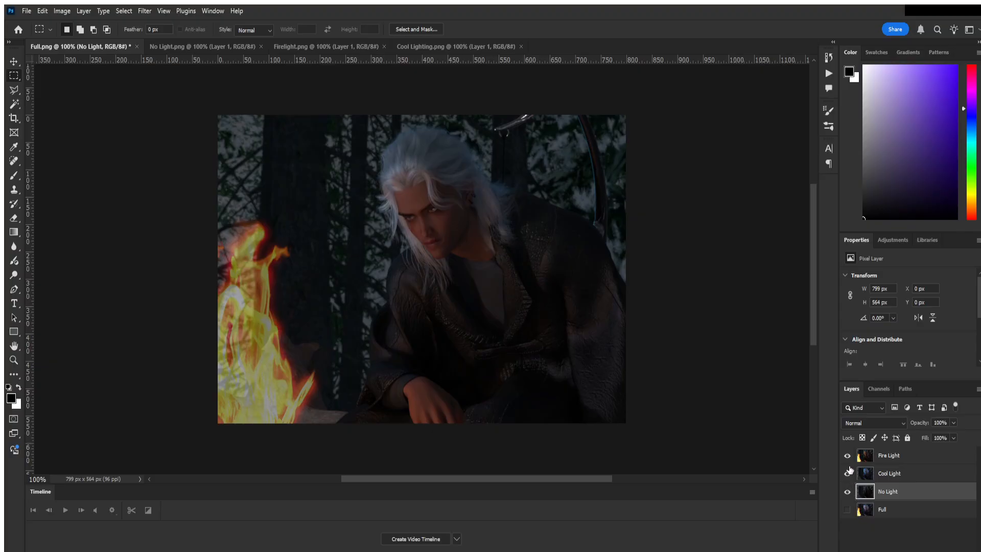
# - Set the Fire Light layer's opacity to 80% and erase lightly over the face with a 124 px Eraser at 12% opacity
pyautogui.click(875, 476)
pyautogui.click(865, 457)
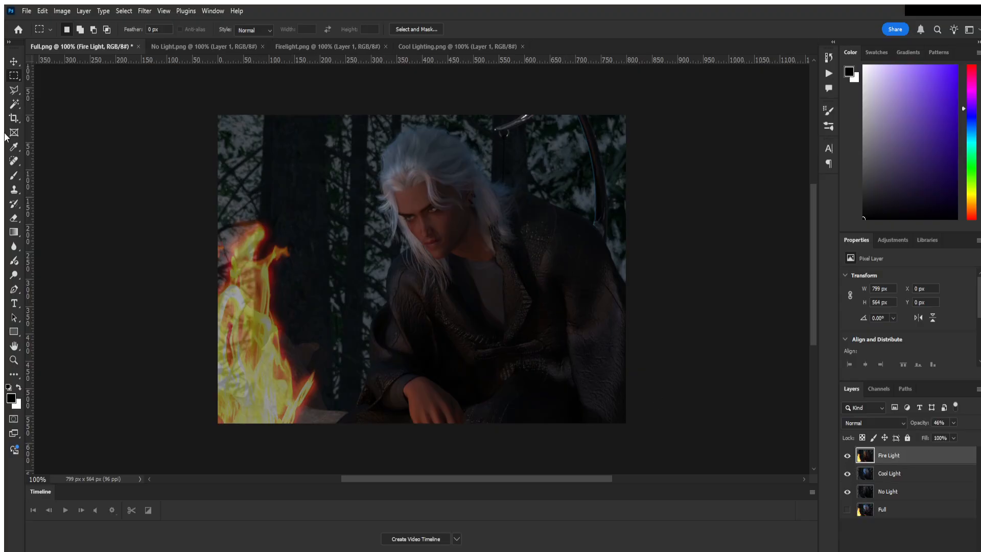
pyautogui.click(14, 219)
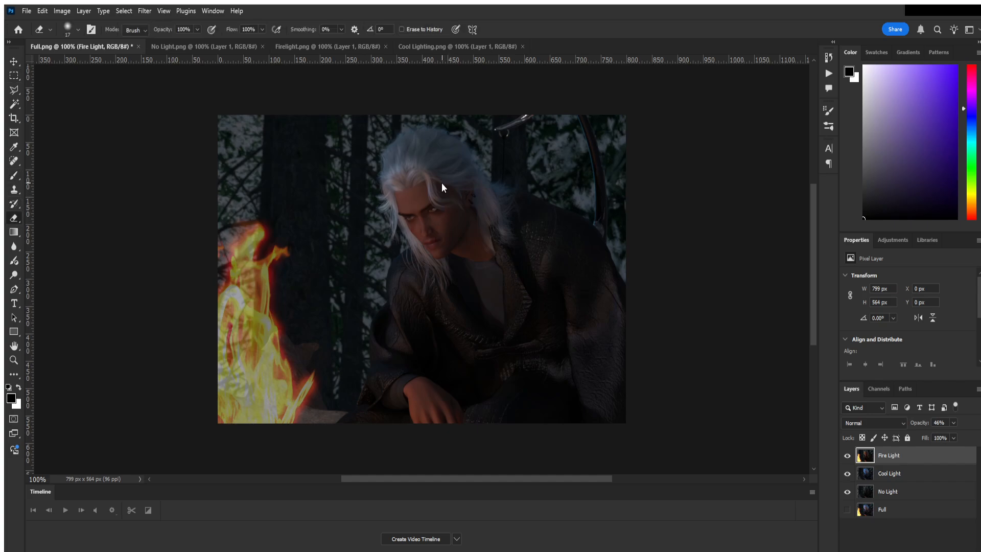
pyautogui.keyDown('alt'); pyautogui.moveTo(441, 183); pyautogui.dragTo(532, 210, button='right'); pyautogui.keyUp('alt')
pyautogui.moveTo(953, 435); pyautogui.dragTo(971, 440)
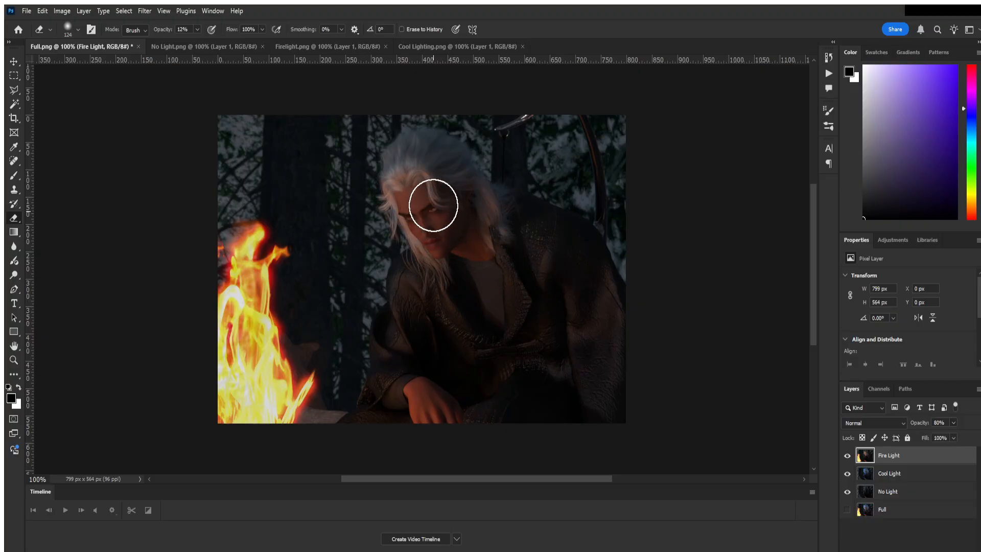
pyautogui.moveTo(433, 206)
pyautogui.mouseDown()
pyautogui.moveTo(422, 186)
pyautogui.moveTo(435, 201)
pyautogui.mouseUp()
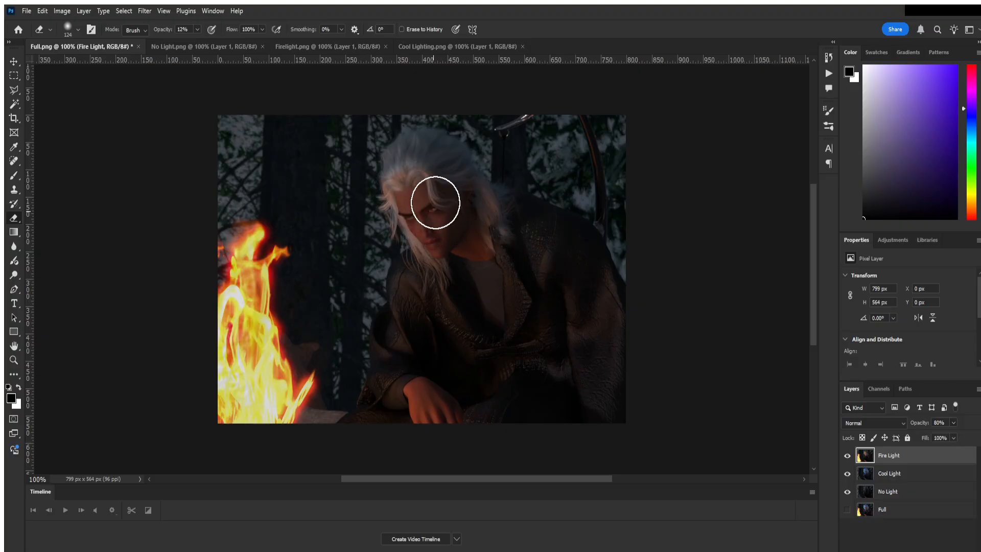
# - Set the Cool Light layer's opacity to 100% and erase the Fire Light layer over the character's face, hair and clothing
pyautogui.click(908, 475)
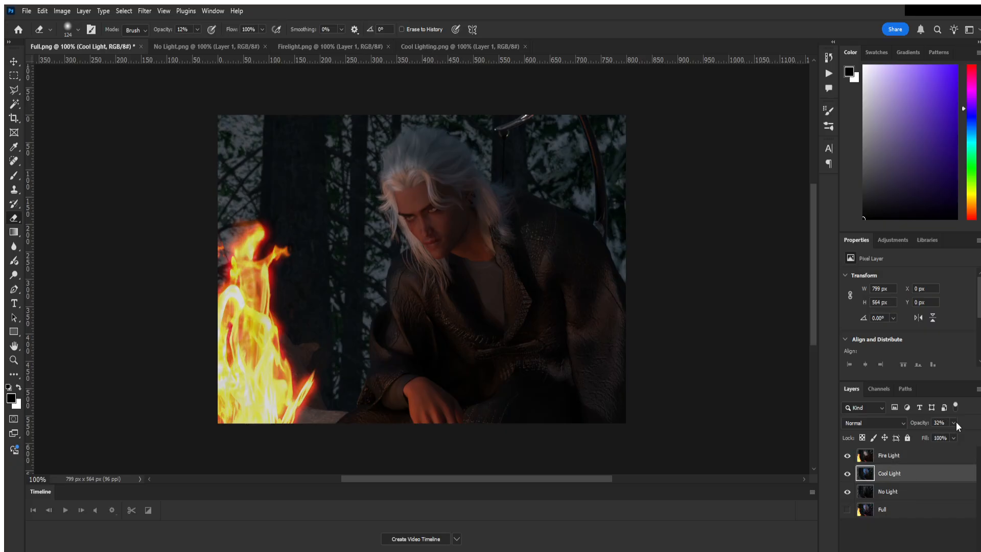
pyautogui.moveTo(959, 436); pyautogui.dragTo(978, 436)
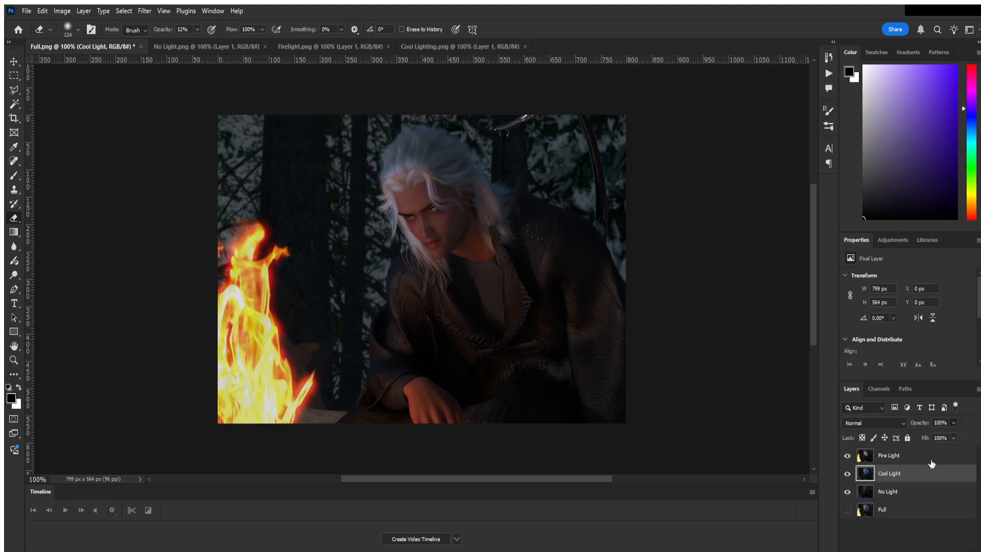
pyautogui.click(914, 456)
pyautogui.moveTo(428, 205)
pyautogui.mouseDown()
pyautogui.moveTo(433, 223)
pyautogui.moveTo(409, 206)
pyautogui.moveTo(425, 236)
pyautogui.moveTo(414, 159)
pyautogui.moveTo(460, 216)
pyautogui.moveTo(451, 169)
pyautogui.moveTo(473, 227)
pyautogui.moveTo(484, 225)
pyautogui.moveTo(401, 252)
pyautogui.moveTo(423, 236)
pyautogui.moveTo(556, 214)
pyautogui.moveTo(541, 208)
pyautogui.moveTo(606, 267)
pyautogui.moveTo(598, 235)
pyautogui.moveTo(512, 188)
pyautogui.moveTo(552, 225)
pyautogui.moveTo(482, 337)
pyautogui.moveTo(412, 169)
pyautogui.moveTo(443, 236)
pyautogui.moveTo(433, 158)
pyautogui.moveTo(469, 225)
pyautogui.moveTo(409, 169)
pyautogui.moveTo(424, 234)
pyautogui.moveTo(449, 167)
pyautogui.moveTo(482, 225)
pyautogui.moveTo(493, 190)
pyautogui.moveTo(462, 153)
pyautogui.moveTo(421, 143)
pyautogui.moveTo(397, 206)
pyautogui.moveTo(397, 274)
pyautogui.moveTo(438, 313)
pyautogui.moveTo(429, 261)
pyautogui.moveTo(497, 316)
pyautogui.moveTo(471, 255)
pyautogui.moveTo(488, 321)
pyautogui.moveTo(467, 201)
pyautogui.moveTo(443, 396)
pyautogui.moveTo(421, 416)
pyautogui.moveTo(427, 405)
pyautogui.moveTo(443, 434)
pyautogui.moveTo(418, 399)
pyautogui.moveTo(449, 453)
pyautogui.moveTo(449, 416)
pyautogui.moveTo(457, 454)
pyautogui.moveTo(423, 406)
pyautogui.moveTo(406, 405)
pyautogui.moveTo(425, 420)
pyautogui.moveTo(434, 453)
pyautogui.mouseUp()
pyautogui.moveTo(447, 201)
pyautogui.mouseDown()
pyautogui.moveTo(429, 212)
pyautogui.moveTo(429, 236)
pyautogui.moveTo(421, 208)
pyautogui.moveTo(477, 245)
pyautogui.moveTo(484, 262)
pyautogui.moveTo(480, 241)
pyautogui.moveTo(479, 254)
pyautogui.moveTo(445, 247)
pyautogui.moveTo(547, 394)
pyautogui.moveTo(440, 197)
pyautogui.moveTo(429, 224)
pyautogui.moveTo(460, 259)
pyautogui.moveTo(449, 272)
pyautogui.moveTo(425, 179)
pyautogui.moveTo(443, 158)
pyautogui.moveTo(431, 226)
pyautogui.moveTo(434, 175)
pyautogui.moveTo(467, 209)
pyautogui.moveTo(488, 215)
pyautogui.moveTo(496, 200)
pyautogui.moveTo(442, 169)
pyautogui.moveTo(455, 219)
pyautogui.moveTo(413, 168)
pyautogui.moveTo(436, 236)
pyautogui.moveTo(418, 174)
pyautogui.moveTo(460, 208)
pyautogui.moveTo(486, 208)
pyautogui.moveTo(434, 160)
pyautogui.moveTo(429, 248)
pyautogui.mouseUp()
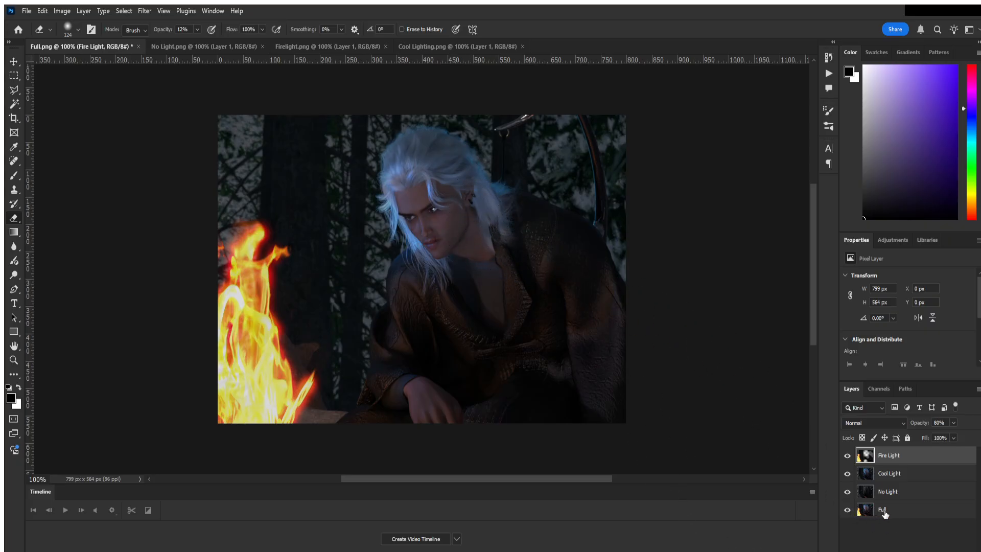
# - Move the Full layer to the top of the stack, lower its opacity to 37%, and toggle its visibility to compare the blend
pyautogui.moveTo(884, 514); pyautogui.dragTo(881, 444)
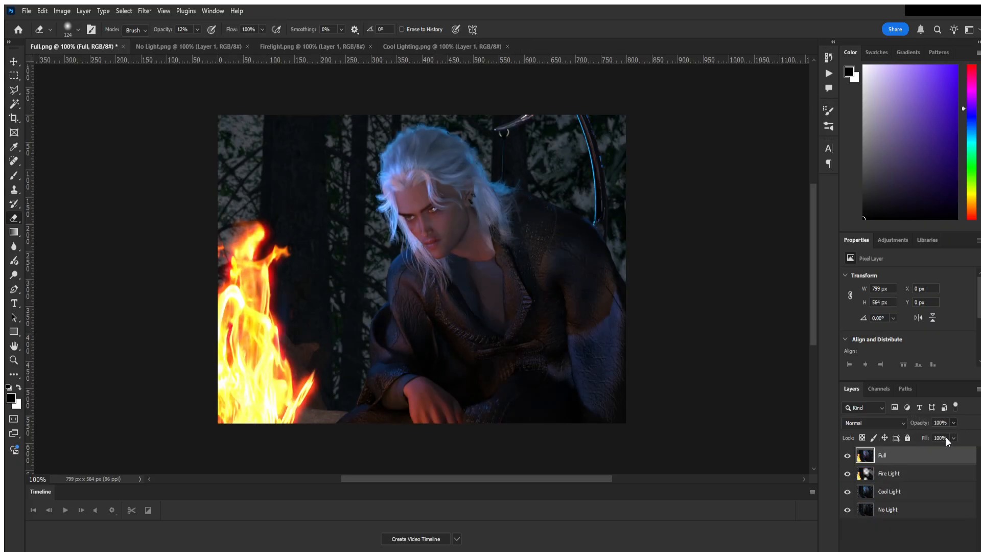
pyautogui.moveTo(934, 436); pyautogui.dragTo(909, 437)
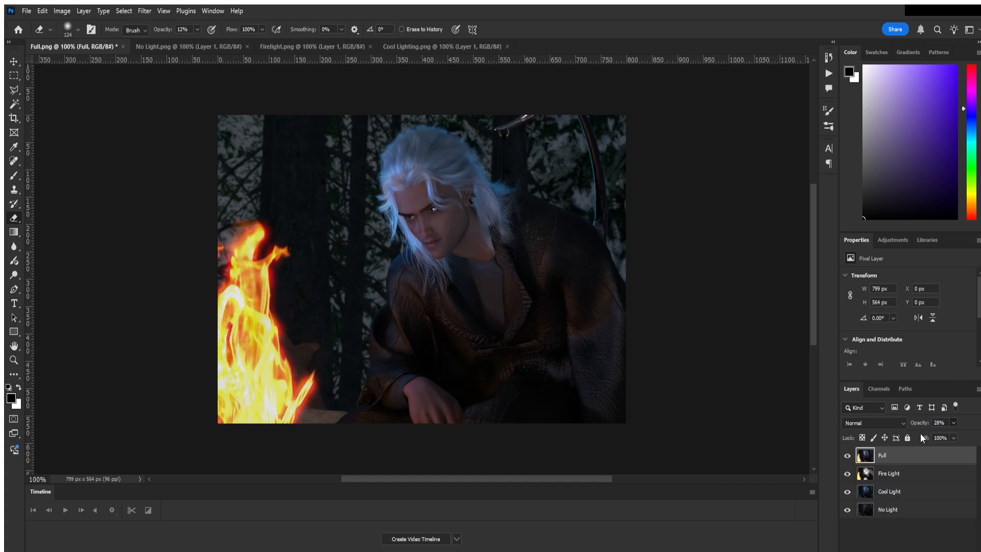
pyautogui.moveTo(924, 434); pyautogui.dragTo(925, 434)
pyautogui.click(847, 456)
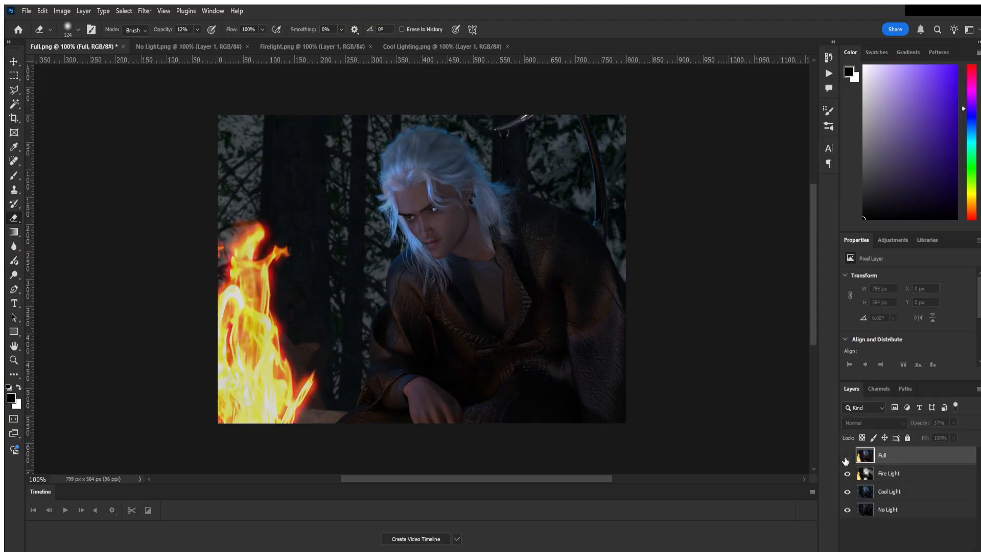
pyautogui.click(846, 458)
pyautogui.click(846, 456)
pyautogui.click(847, 456)
pyautogui.click(847, 458)
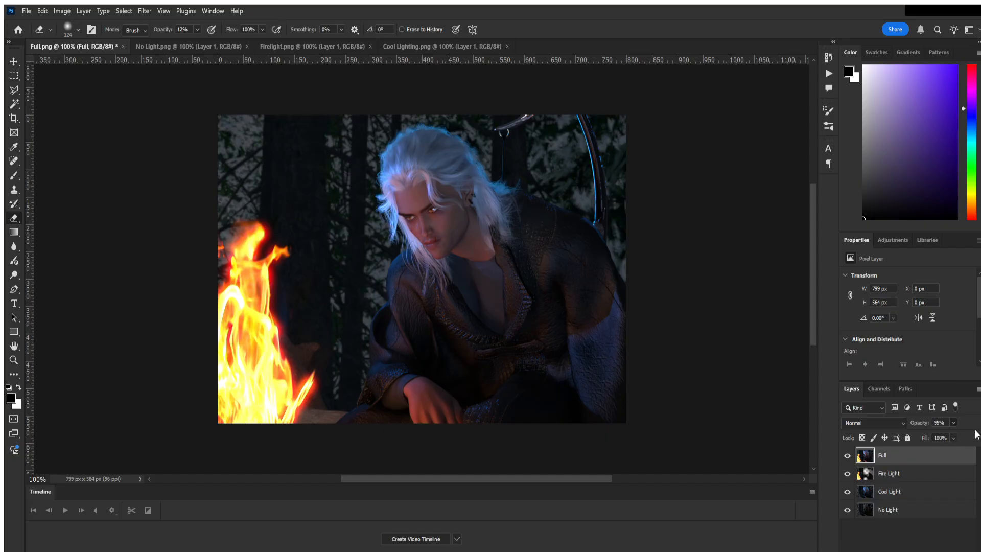
# - Set the Full layer's opacity to 57% and toggle its visibility to compare the image with and without it
pyautogui.moveTo(936, 433); pyautogui.dragTo(937, 432)
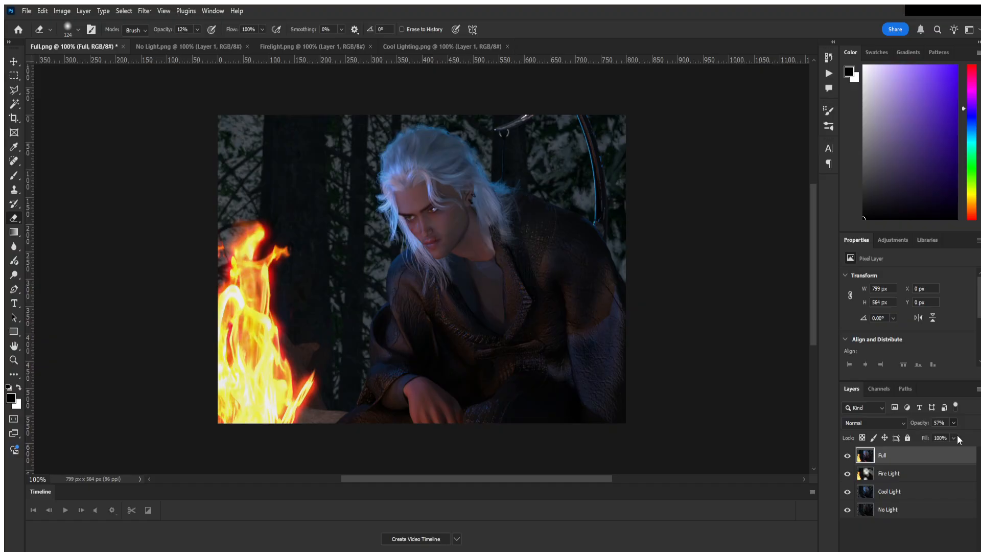
pyautogui.click(848, 456)
pyautogui.click(847, 456)
pyautogui.click(847, 456)
pyautogui.click(847, 455)
# - Copy the whole Firelight.png image and paste it as a new top layer in Full.png
pyautogui.click(298, 47)
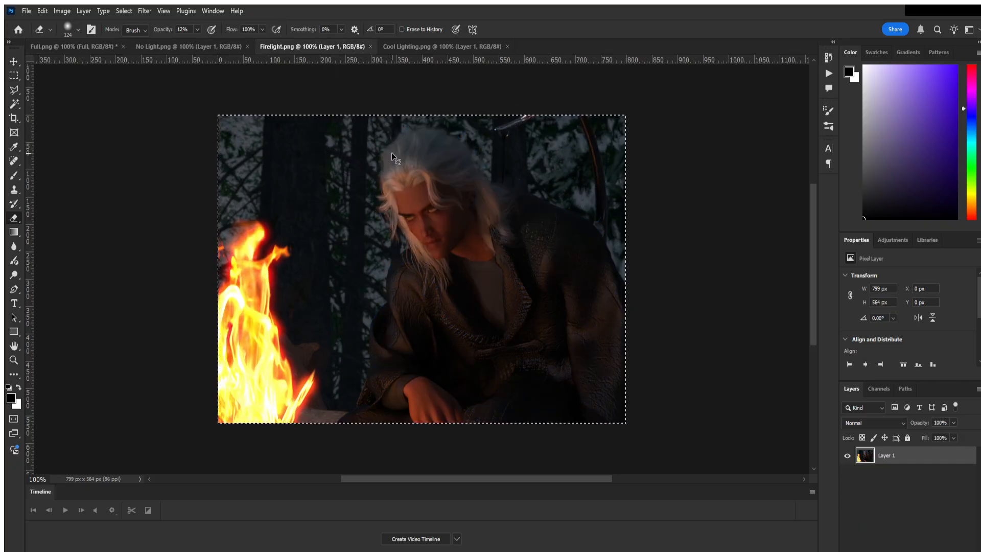
pyautogui.click(90, 47)
pyautogui.hotkey('ctrl', 'v')
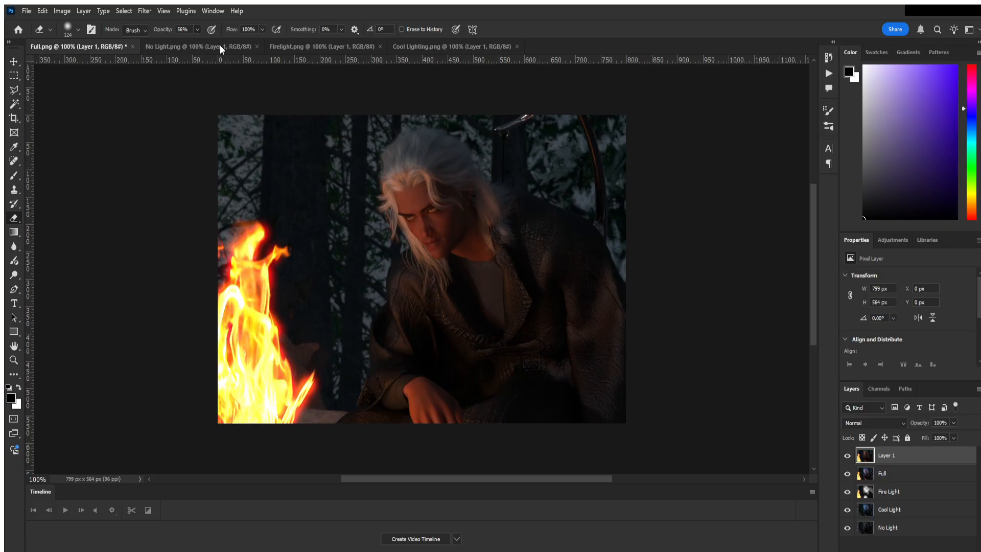
# - Erase the pasted firelight layer around the face, over the hair, clothing, background and flames, with a 124 px Eraser at 100% opacity
pyautogui.moveTo(220, 48); pyautogui.dragTo(246, 49)
pyautogui.moveTo(526, 325)
pyautogui.mouseDown()
pyautogui.moveTo(573, 282)
pyautogui.moveTo(412, 302)
pyautogui.moveTo(562, 224)
pyautogui.moveTo(436, 256)
pyautogui.moveTo(576, 160)
pyautogui.moveTo(598, 356)
pyautogui.mouseUp()
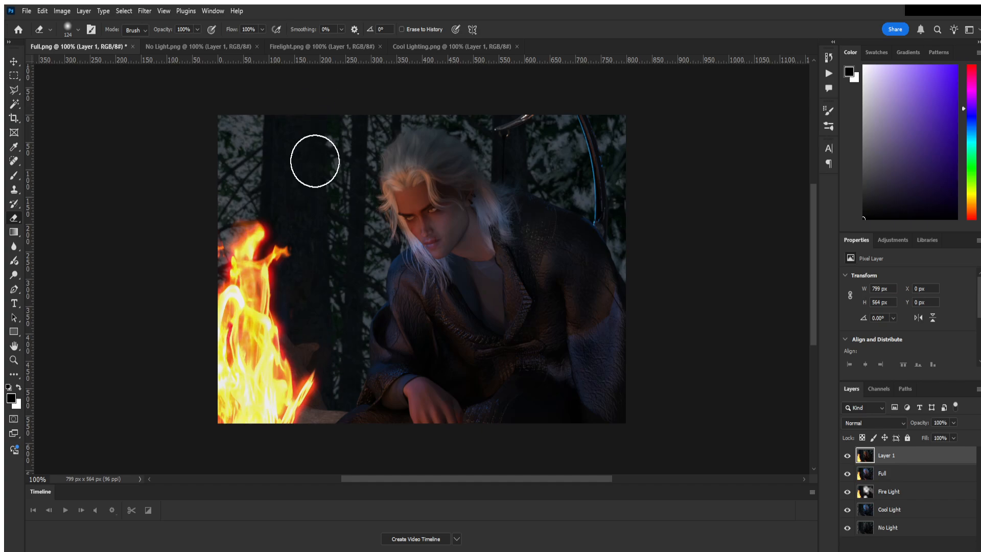
pyautogui.moveTo(388, 183)
pyautogui.mouseDown()
pyautogui.moveTo(449, 116)
pyautogui.moveTo(506, 168)
pyautogui.mouseUp()
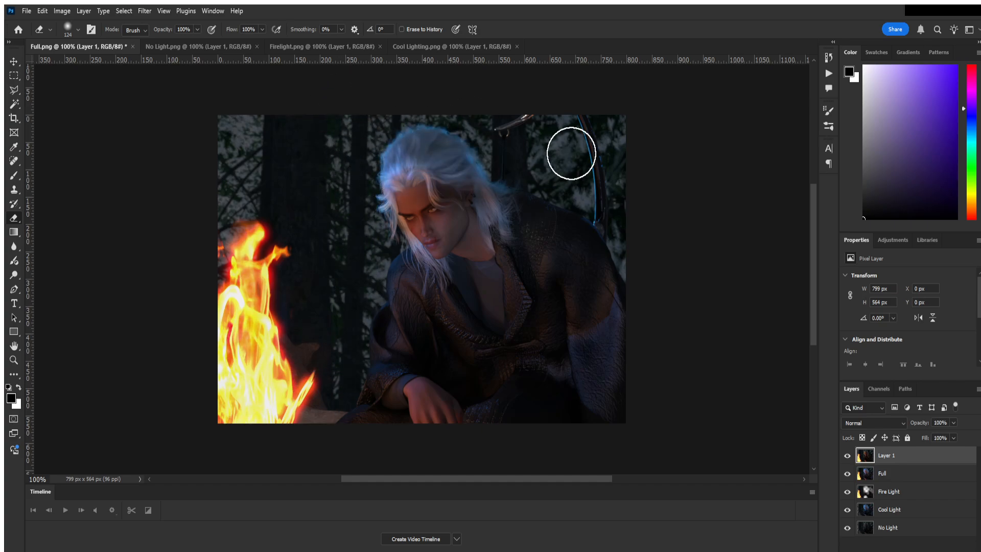
pyautogui.moveTo(455, 131); pyautogui.dragTo(490, 213)
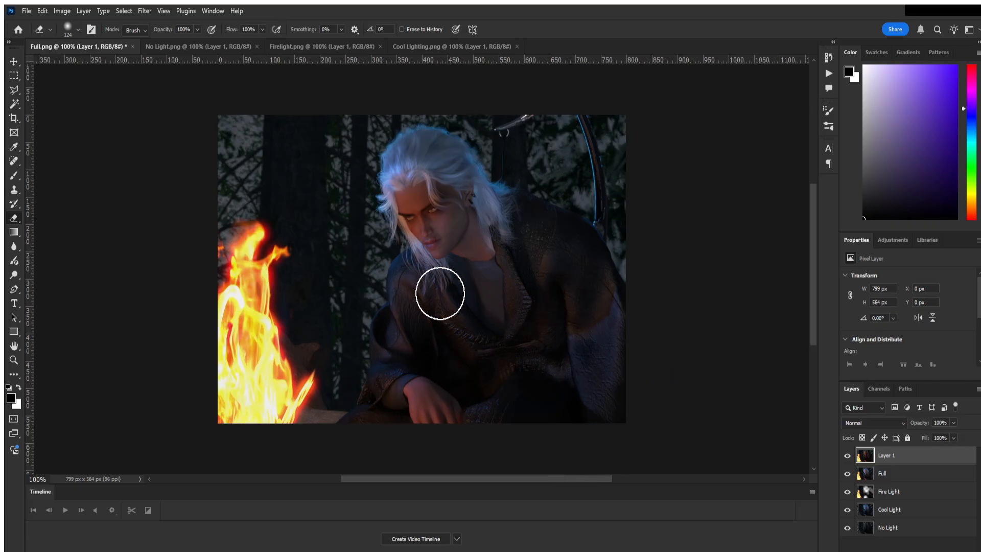
pyautogui.moveTo(439, 294)
pyautogui.mouseDown()
pyautogui.moveTo(438, 267)
pyautogui.moveTo(383, 274)
pyautogui.mouseUp()
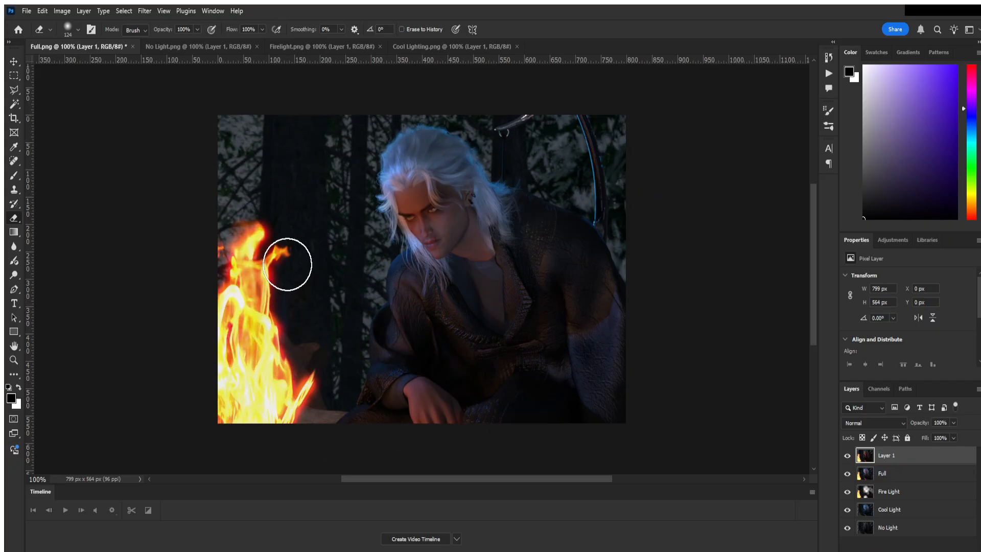
pyautogui.moveTo(287, 264); pyautogui.dragTo(302, 343)
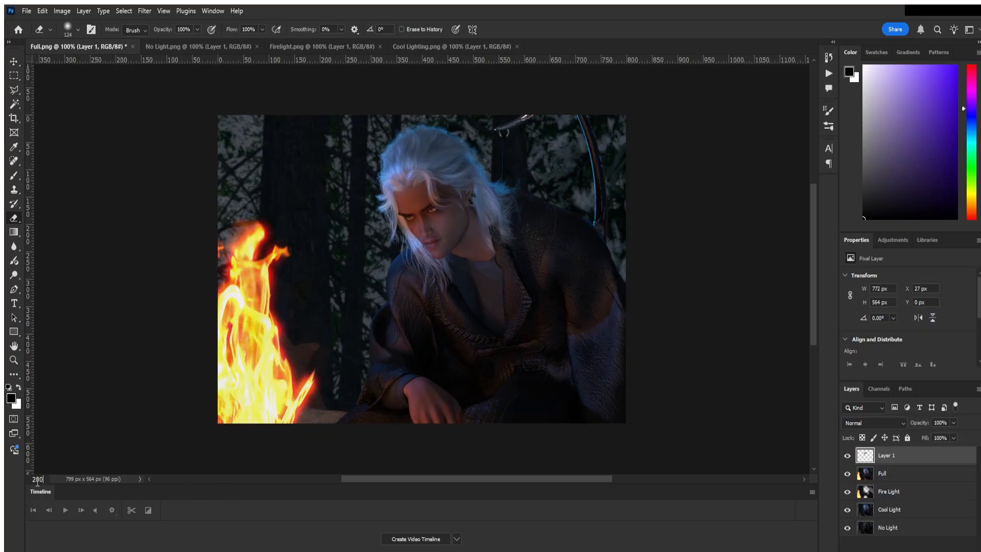
# - Erase Layer 1 over the forehead, cheeks and hair around the eyes with a 14 px Eraser, working at 400% zoom
pyautogui.click(38, 480)
pyautogui.write('200')
pyautogui.press('Return')
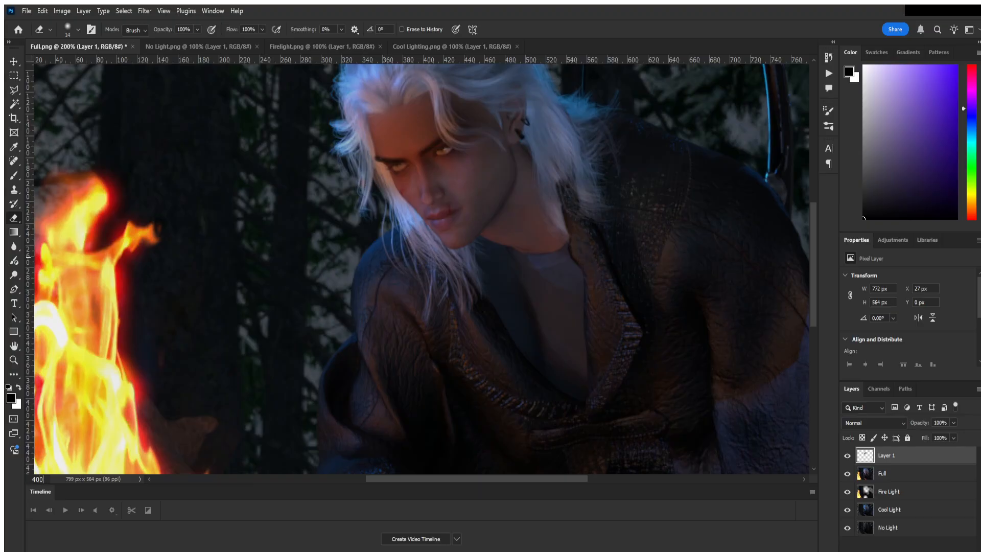
pyautogui.write('400')
pyautogui.press('Return')
pyautogui.scroll(5, 409, 267)
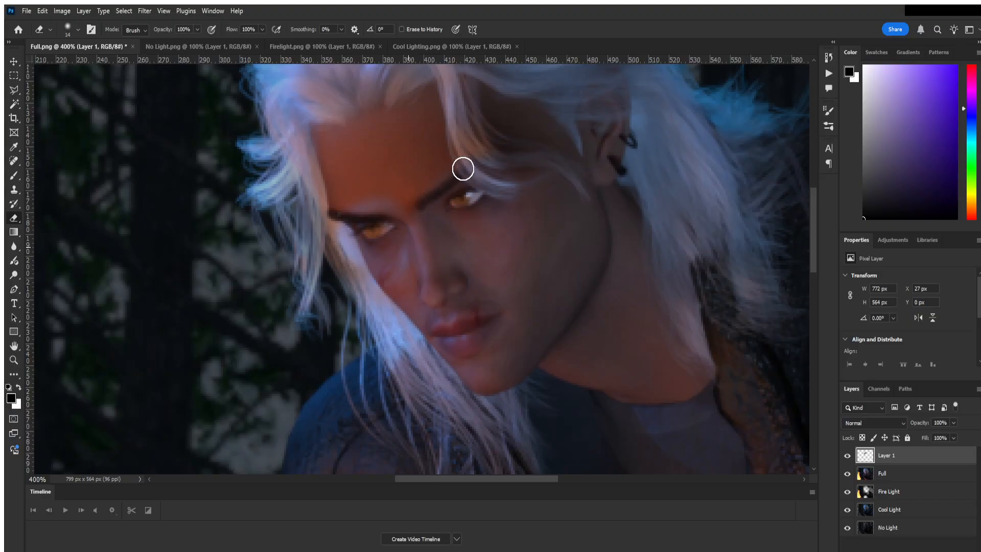
pyautogui.moveTo(462, 169)
pyautogui.mouseDown()
pyautogui.moveTo(418, 197)
pyautogui.moveTo(462, 146)
pyautogui.moveTo(422, 164)
pyautogui.moveTo(469, 125)
pyautogui.moveTo(469, 158)
pyautogui.moveTo(497, 169)
pyautogui.moveTo(553, 111)
pyautogui.moveTo(561, 184)
pyautogui.mouseUp()
pyautogui.moveTo(573, 130)
pyautogui.mouseDown()
pyautogui.moveTo(465, 129)
pyautogui.moveTo(381, 192)
pyautogui.moveTo(320, 199)
pyautogui.moveTo(368, 178)
pyautogui.moveTo(459, 77)
pyautogui.moveTo(328, 96)
pyautogui.mouseUp()
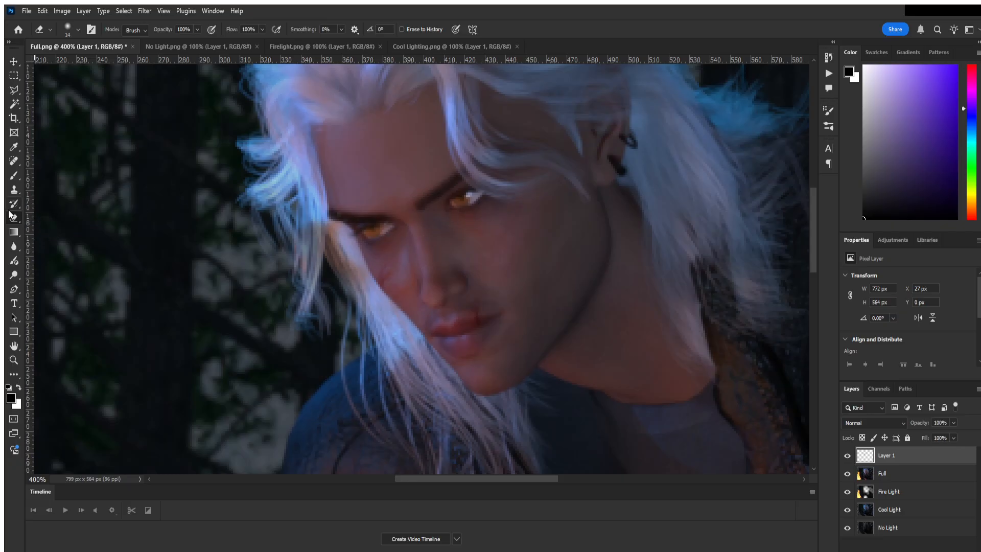
# - Dodge both eyes on Layer 1 using the Midtones range at 10% exposure, and toggle the layer to compare
pyautogui.click(13, 278)
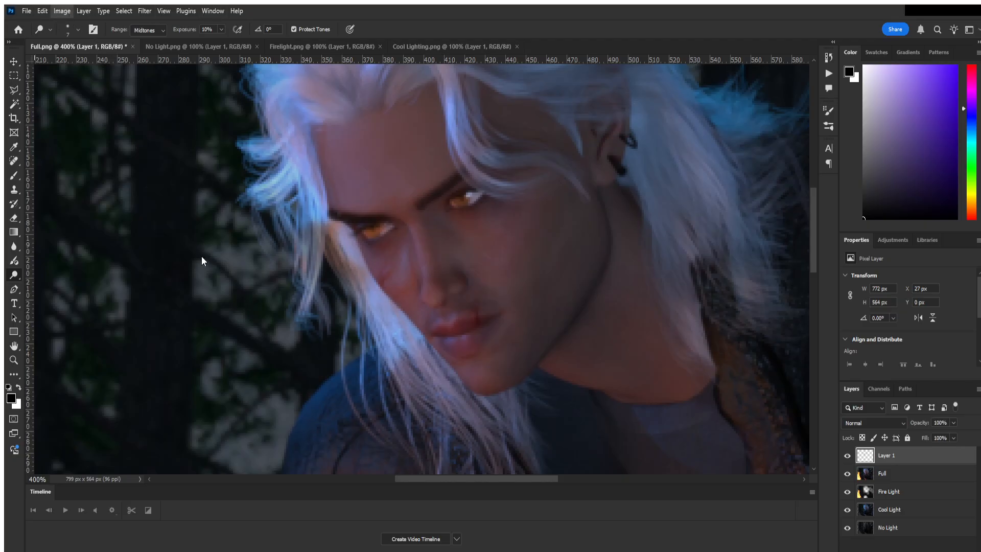
pyautogui.moveTo(380, 232); pyautogui.dragTo(372, 235)
pyautogui.moveTo(454, 203)
pyautogui.mouseDown()
pyautogui.moveTo(470, 199)
pyautogui.moveTo(454, 209)
pyautogui.mouseUp()
pyautogui.click(847, 456)
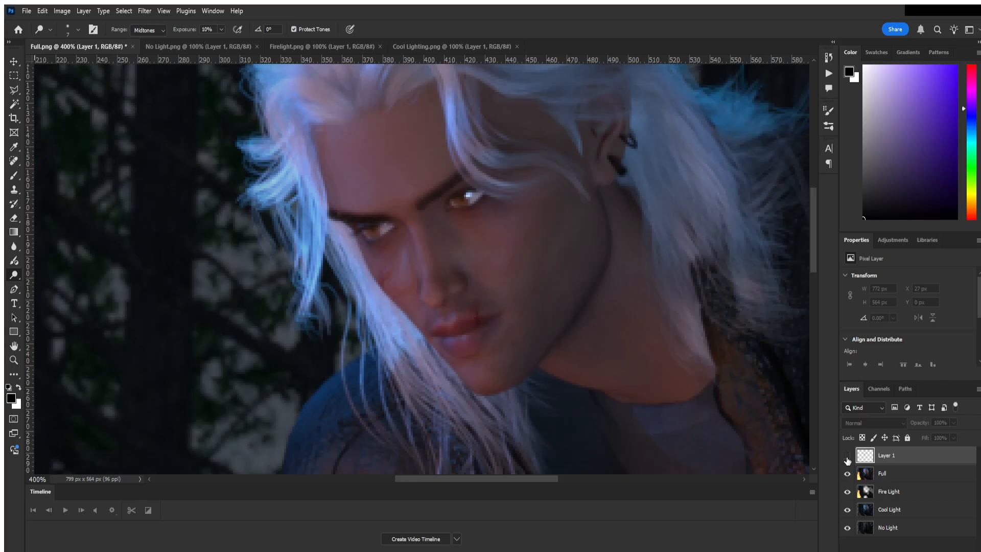
pyautogui.click(848, 456)
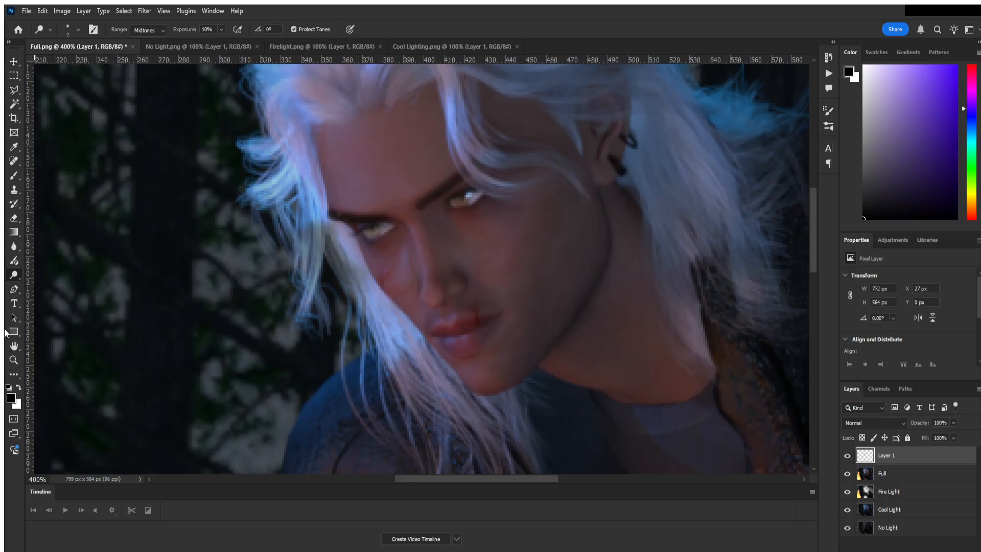
# - Erase the leftover tinted hair strand from Layer 1 and toggle the layer repeatedly to compare the eyes
pyautogui.click(13, 218)
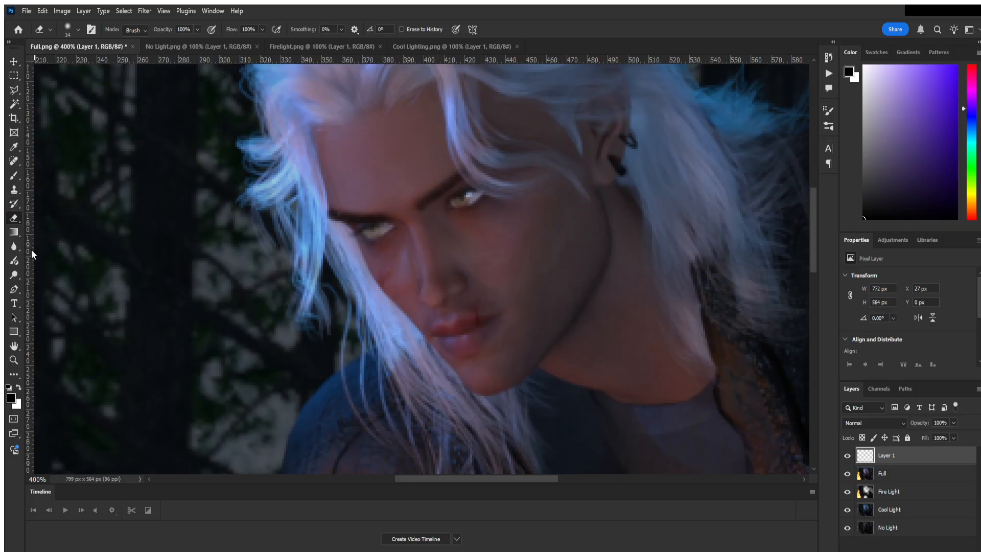
pyautogui.click(847, 455)
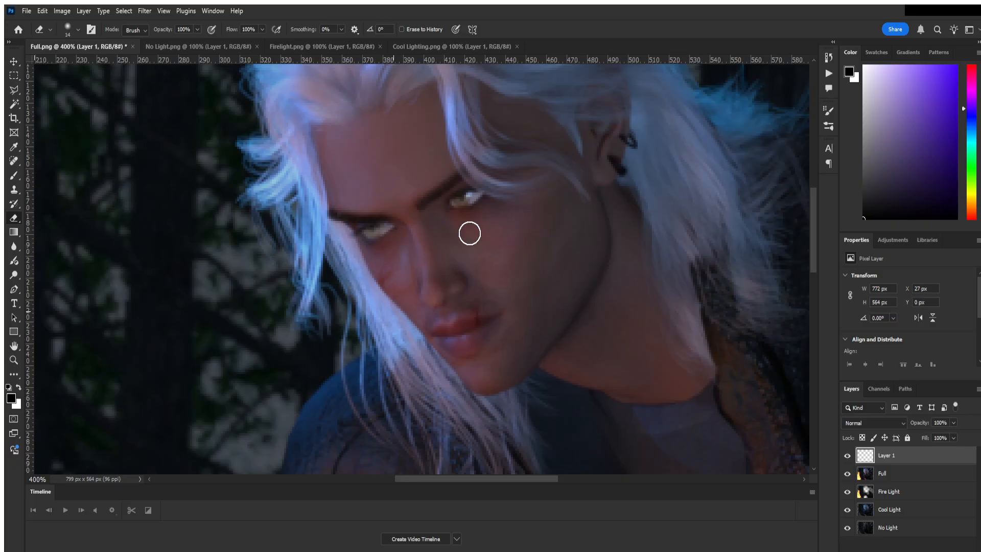
pyautogui.click(848, 455)
pyautogui.click(847, 455)
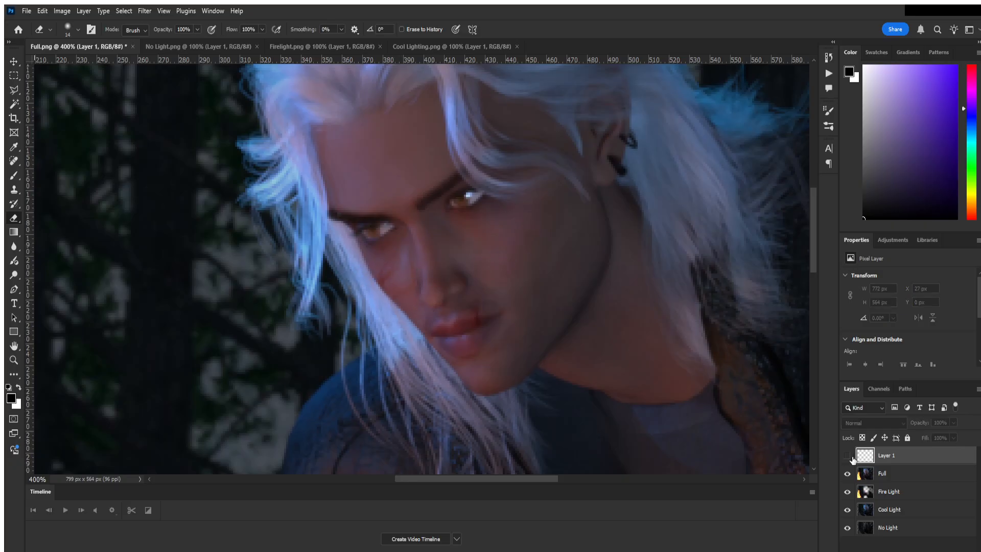
pyautogui.click(847, 455)
pyautogui.click(847, 455)
pyautogui.click(848, 456)
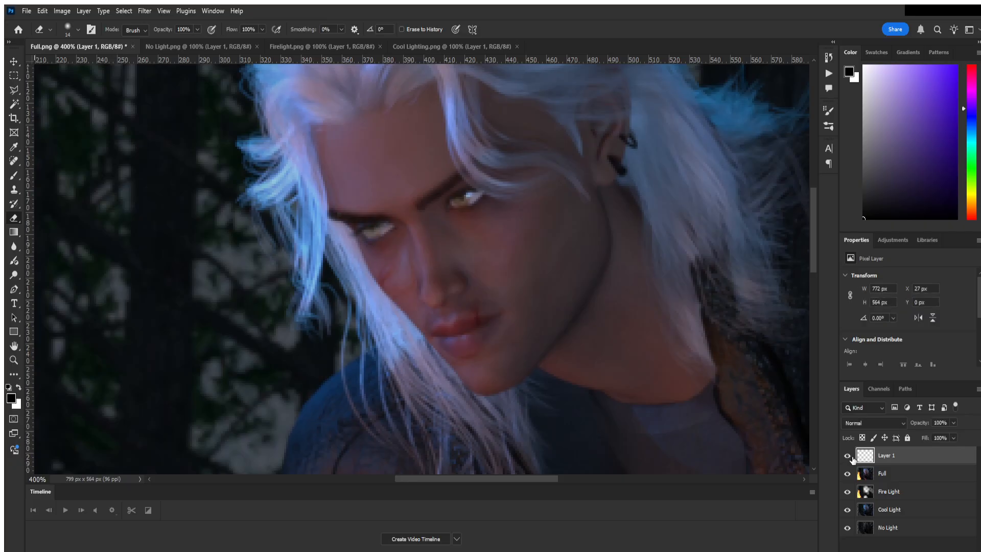
pyautogui.click(848, 455)
pyautogui.click(848, 455)
pyautogui.click(848, 456)
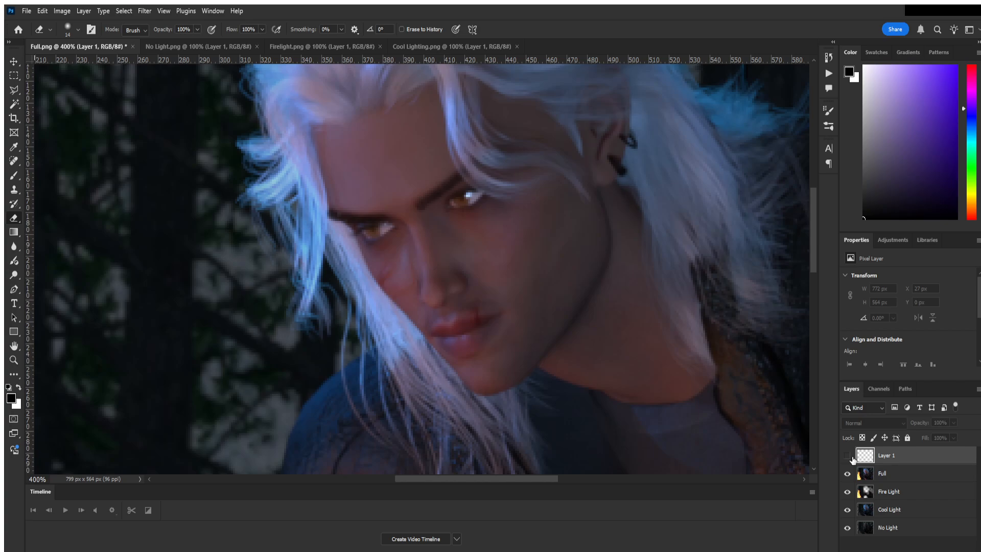
# - Hide Layer 1 and add a new empty layer above it with the Color blend mode
pyautogui.click(885, 474)
pyautogui.click(880, 457)
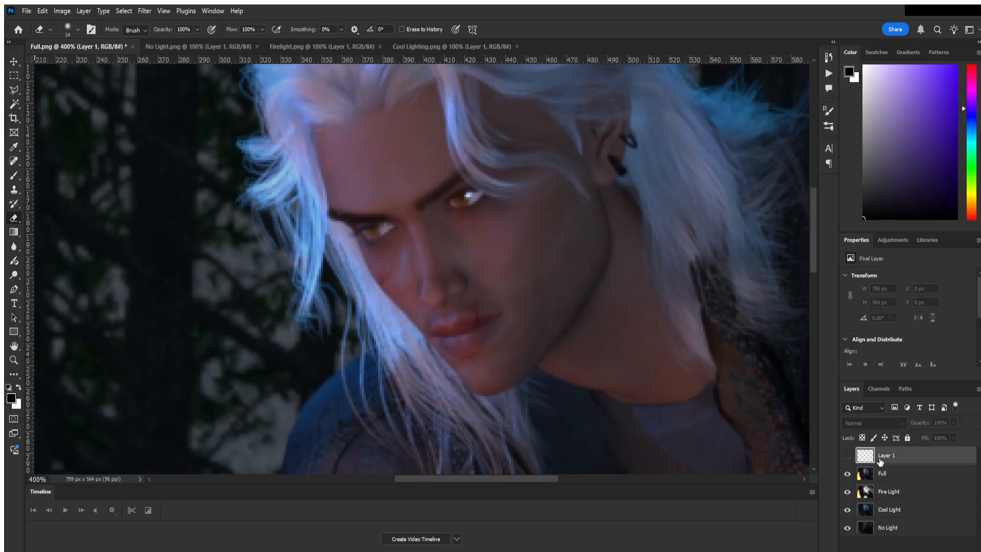
pyautogui.click(848, 456)
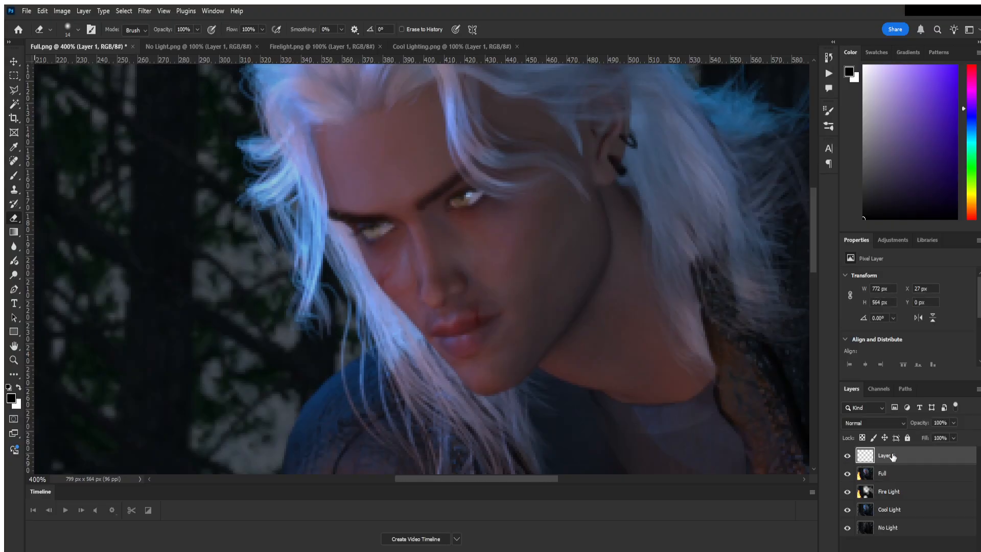
pyautogui.click(848, 456)
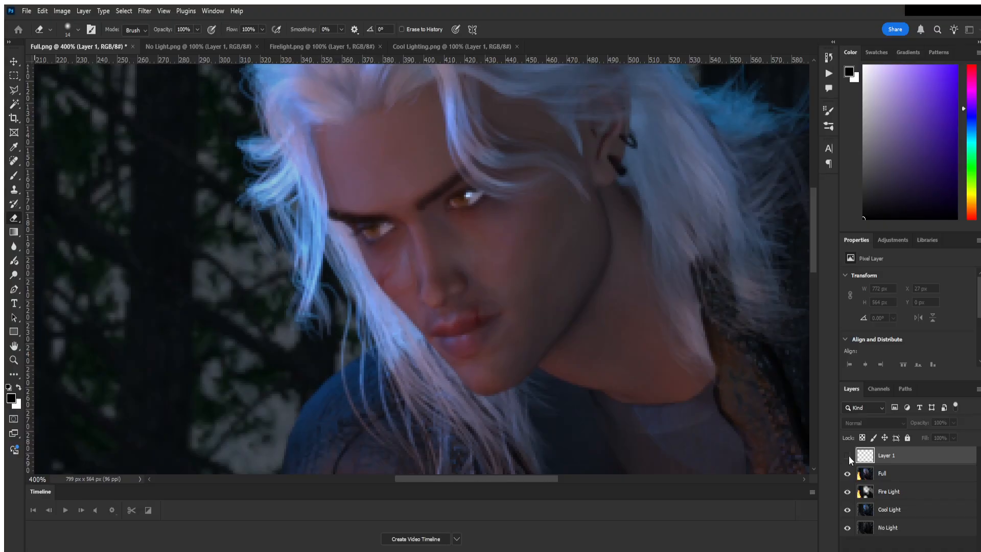
pyautogui.hotkey('ctrl', 'shift', 'alt', 'n')
pyautogui.click(869, 423)
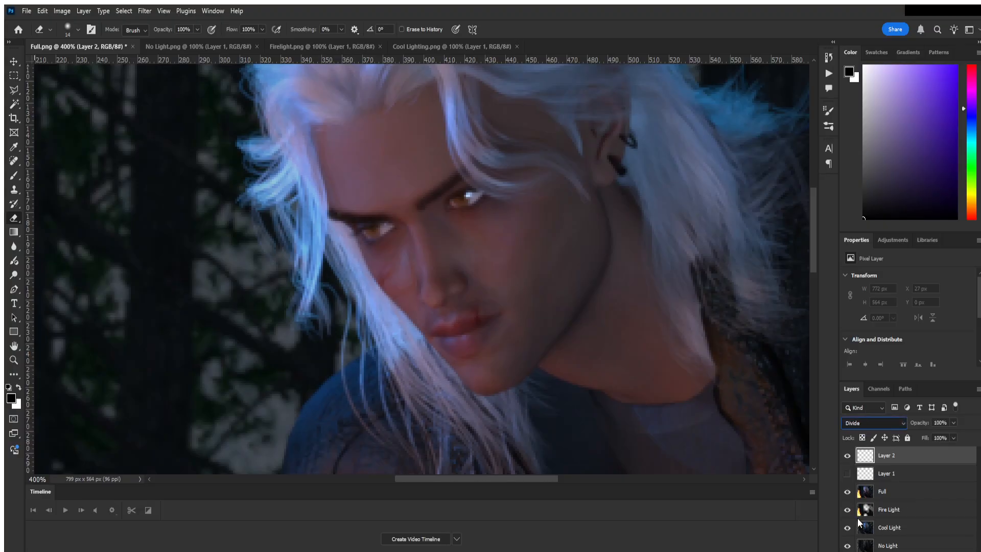
pyautogui.press('Down')
# - Try painting black over the character's eye on Layer 2 with a small Brush, and undo the stroke
pyautogui.click(19, 175)
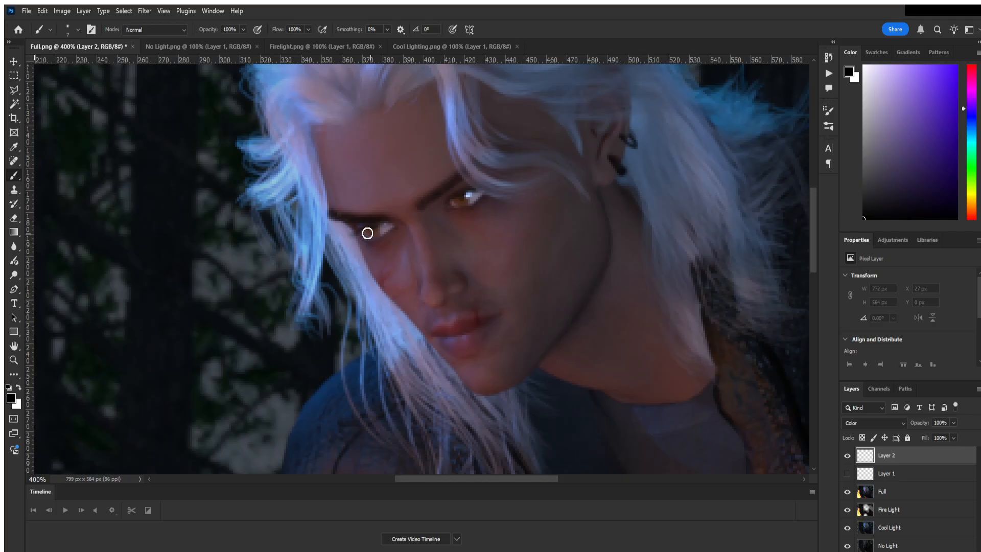
pyautogui.moveTo(376, 231)
pyautogui.mouseDown()
pyautogui.moveTo(383, 233)
pyautogui.moveTo(375, 236)
pyautogui.mouseUp()
pyautogui.hotkey('ctrl', 'z')
# - Switch to the Dodge tool and stamp all visible layers into a new layer directly above Full
pyautogui.click(14, 247)
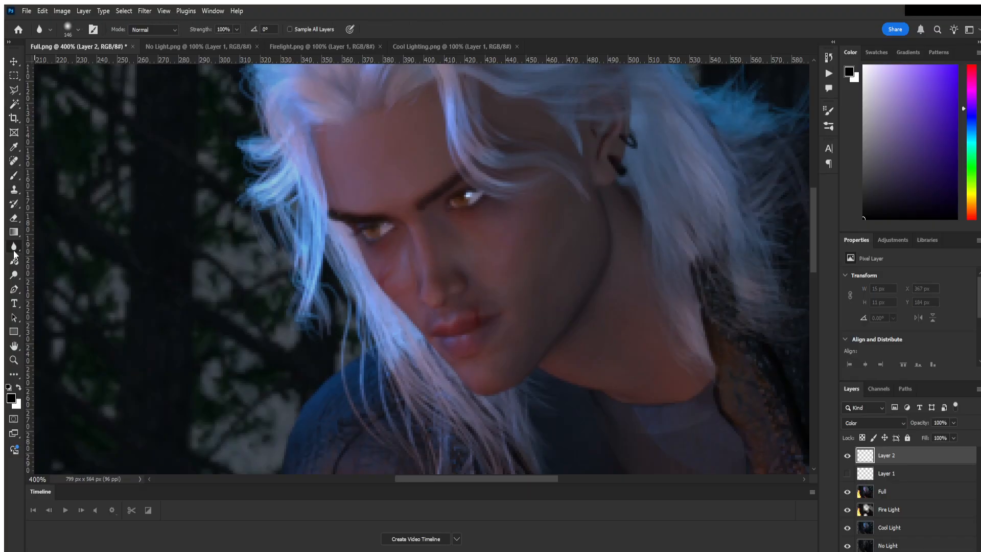
pyautogui.click(14, 275)
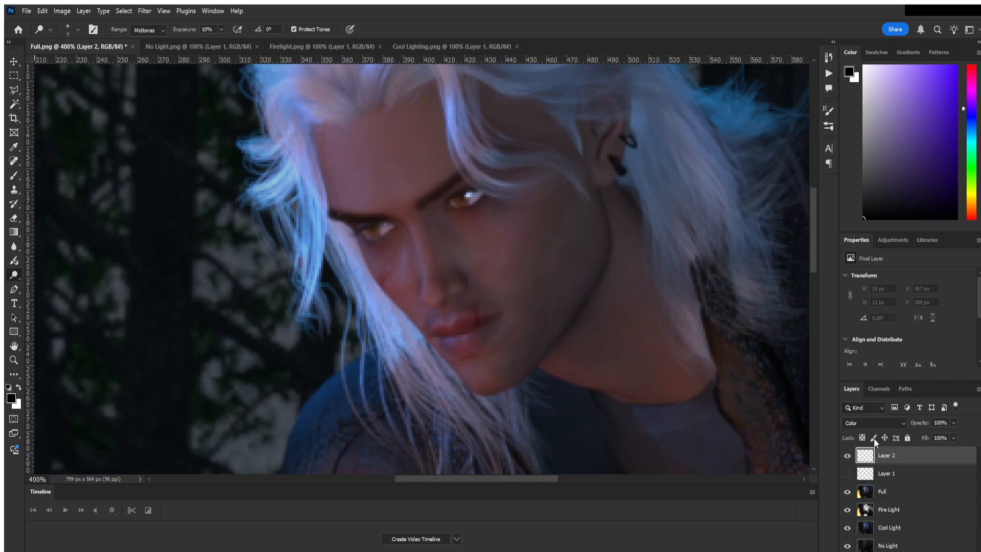
pyautogui.click(893, 494)
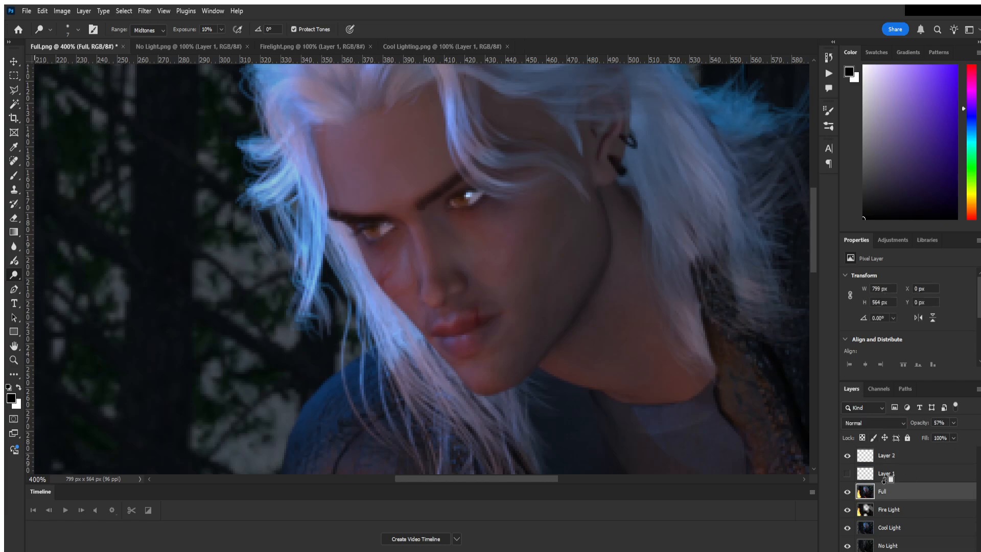
pyautogui.hotkey('ctrl', 'shift', 'alt', 'e')
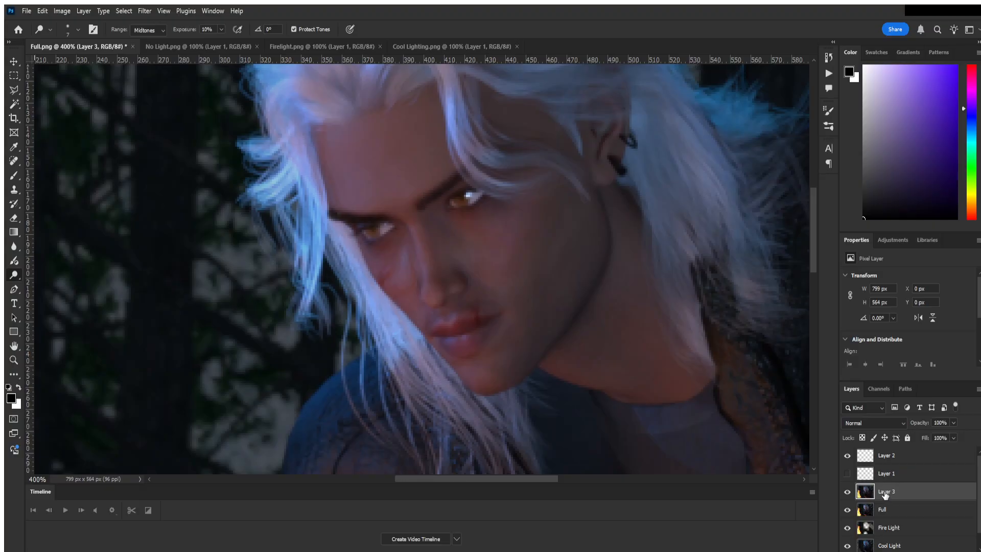
# - Rename the newly stamped layer above Full as Stamped
pyautogui.doubleClick(886, 492)
pyautogui.click(830, 64)
pyautogui.doubleClick(895, 491)
pyautogui.write('Stamped')
pyautogui.press('Return')
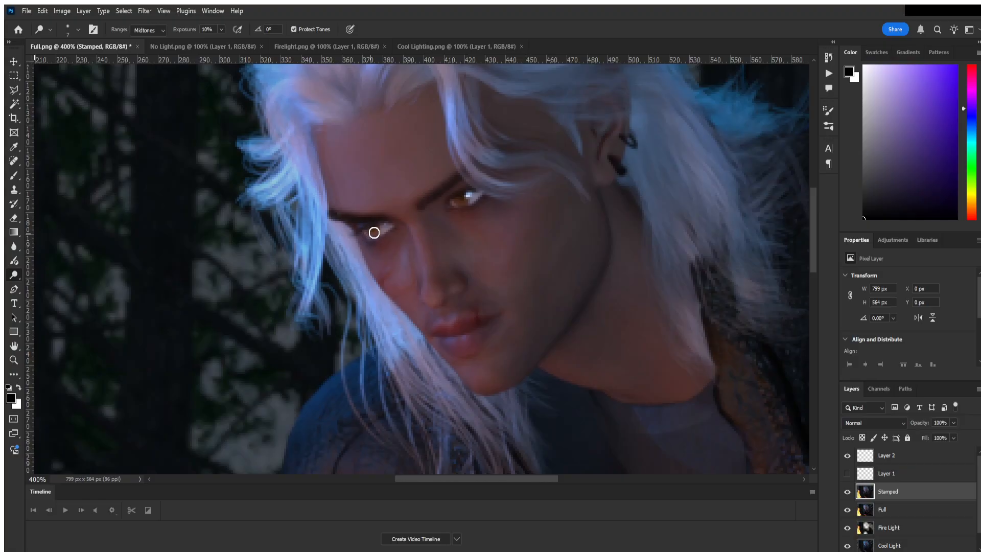
# - Brighten both of the character's irises on the Stamped layer with the Dodge tool, raising the exposure to 36%
pyautogui.moveTo(374, 232); pyautogui.dragTo(374, 233)
pyautogui.click(456, 204)
pyautogui.moveTo(469, 199); pyautogui.dragTo(461, 206)
# - Set the foreground color to white and paint over both of the character's irises on the Stamped layer with the Brush
pyautogui.moveTo(887, 133); pyautogui.dragTo(798, 37)
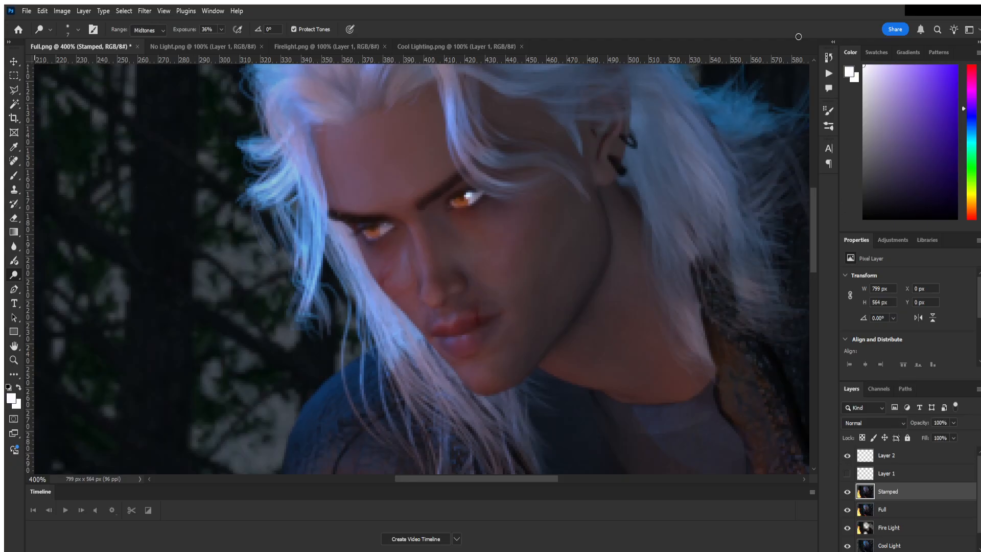
pyautogui.click(14, 175)
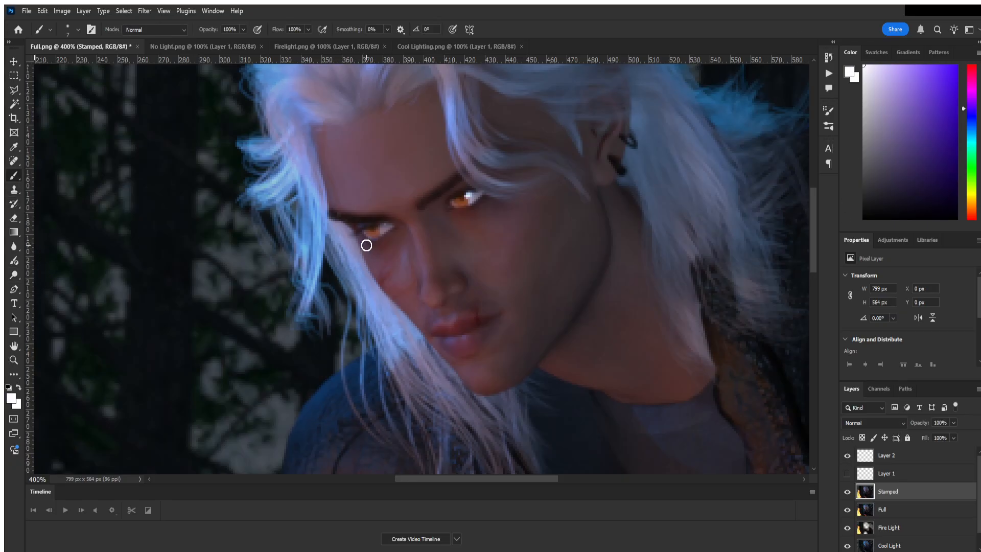
pyautogui.moveTo(366, 244)
pyautogui.mouseDown()
pyautogui.moveTo(372, 228)
pyautogui.moveTo(381, 232)
pyautogui.mouseUp()
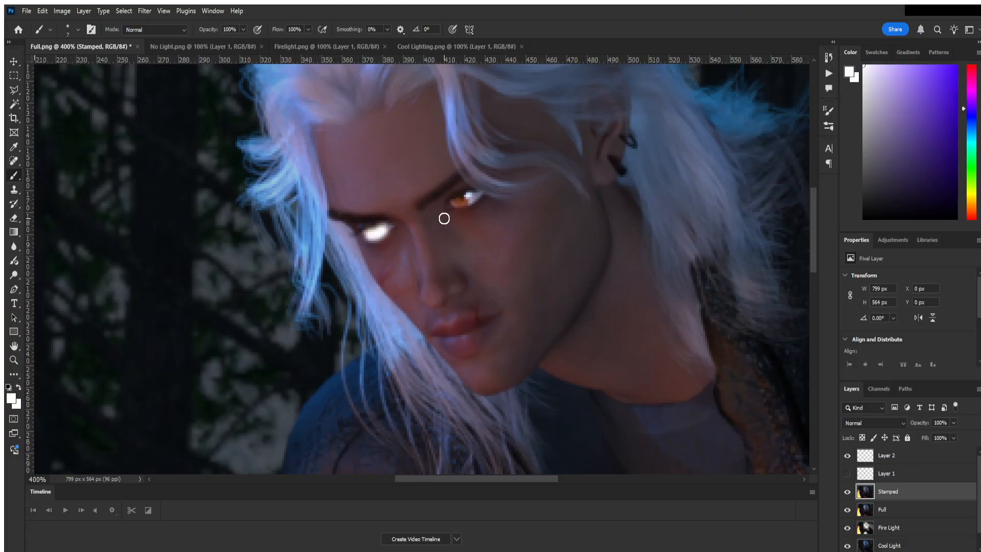
pyautogui.moveTo(452, 206); pyautogui.dragTo(460, 200)
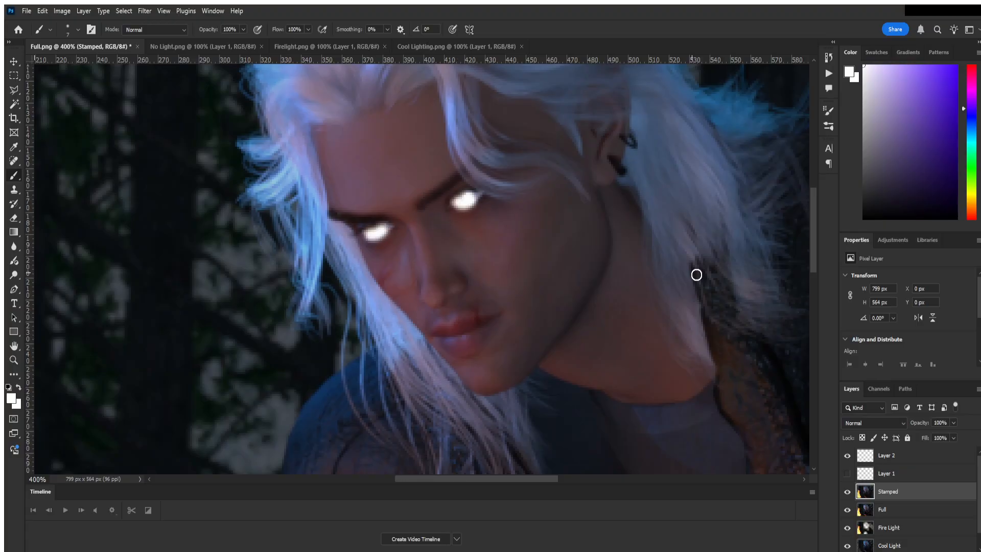
# - Set the Stamped layer's blend mode to Color and brush more white over the character's far eye
pyautogui.click(876, 424)
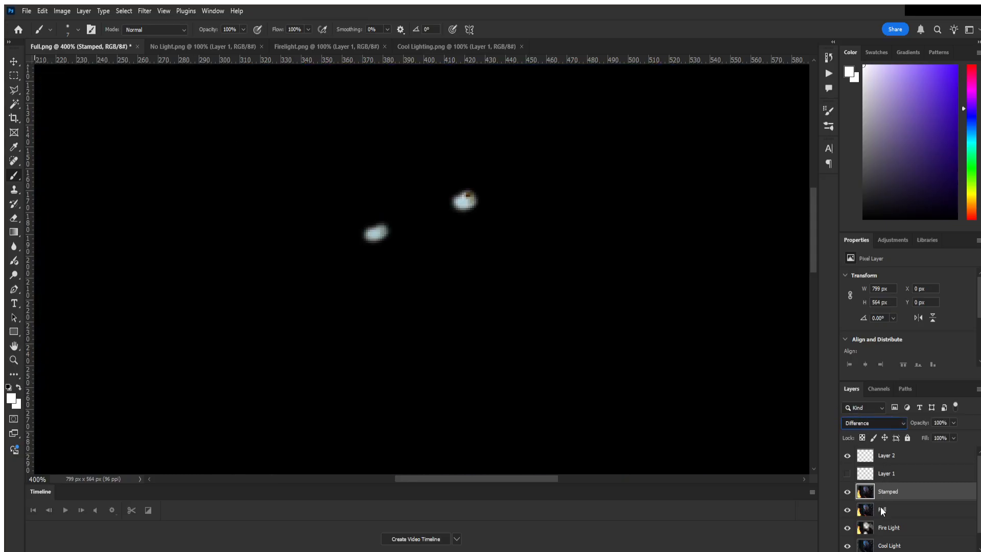
pyautogui.click(876, 550)
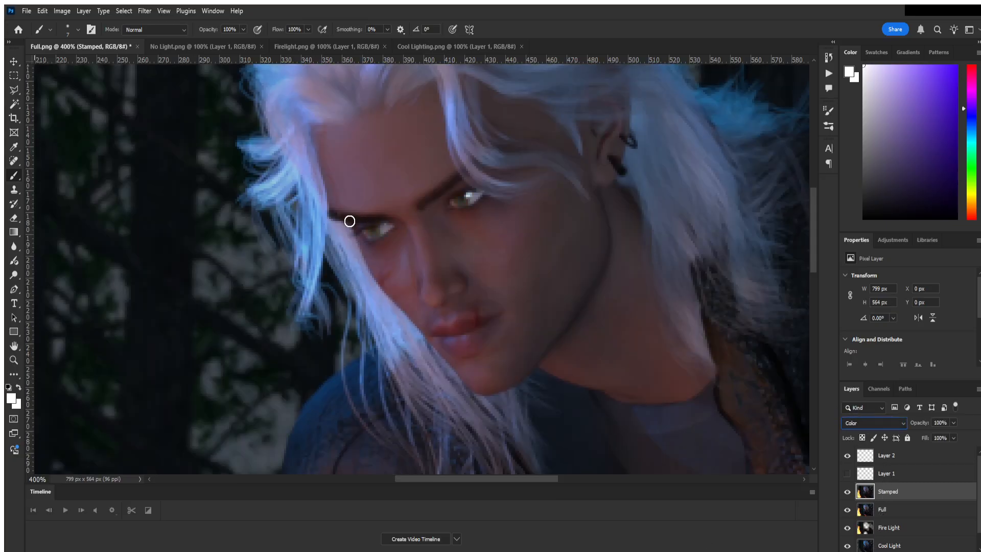
pyautogui.moveTo(367, 227); pyautogui.dragTo(377, 231)
# - Touch up the eye areas on the Stamped layer, alternating between the Eraser and the Brush
pyautogui.click(14, 217)
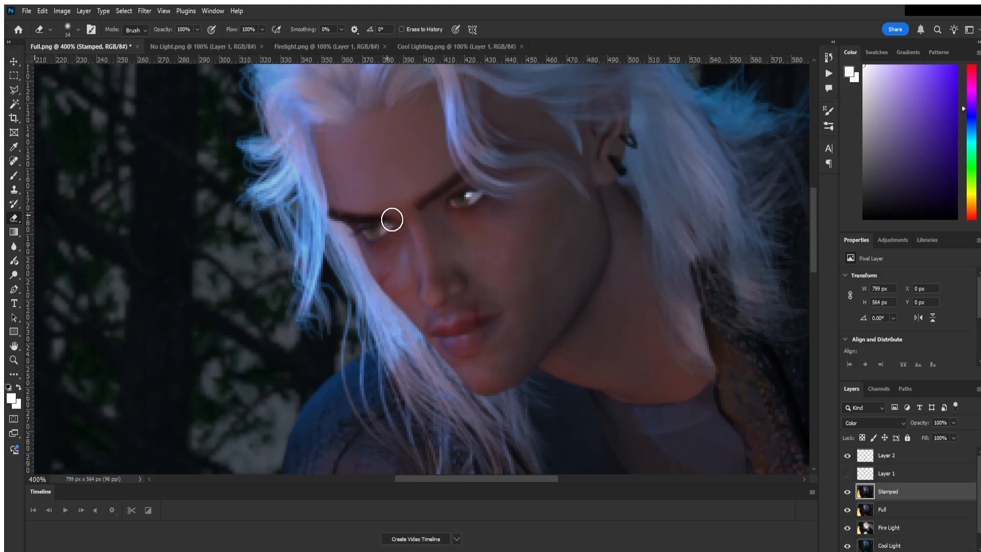
pyautogui.click(15, 175)
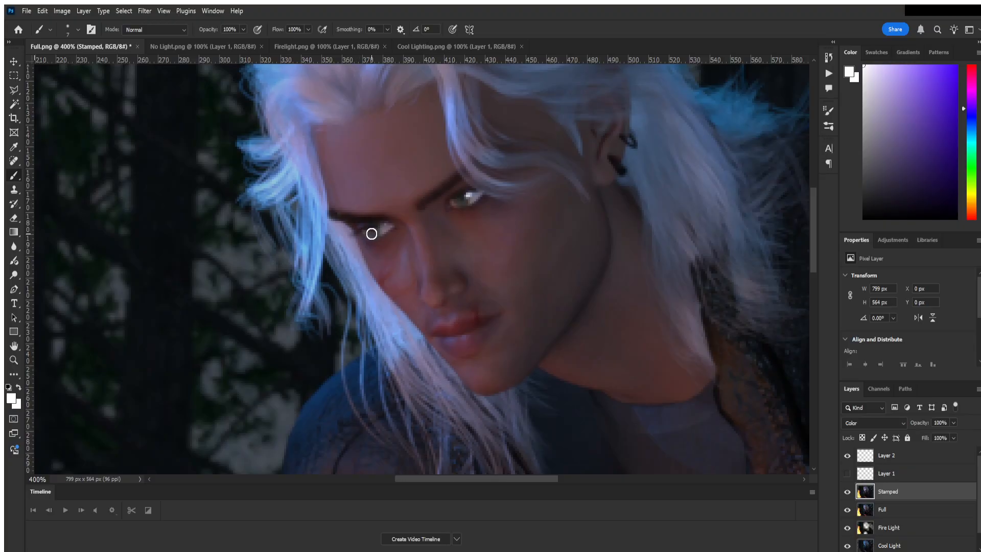
pyautogui.click(18, 217)
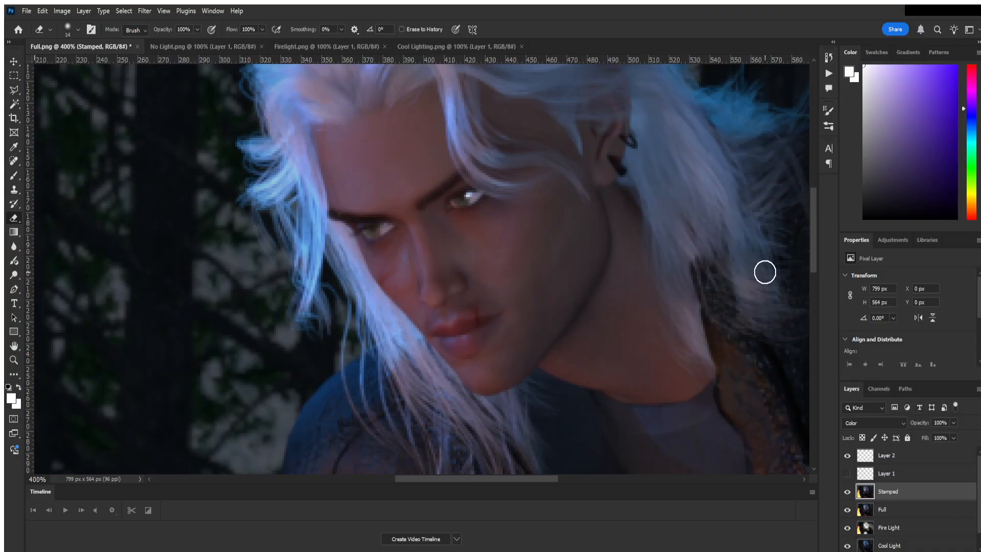
pyautogui.moveTo(813, 240); pyautogui.dragTo(787, 236)
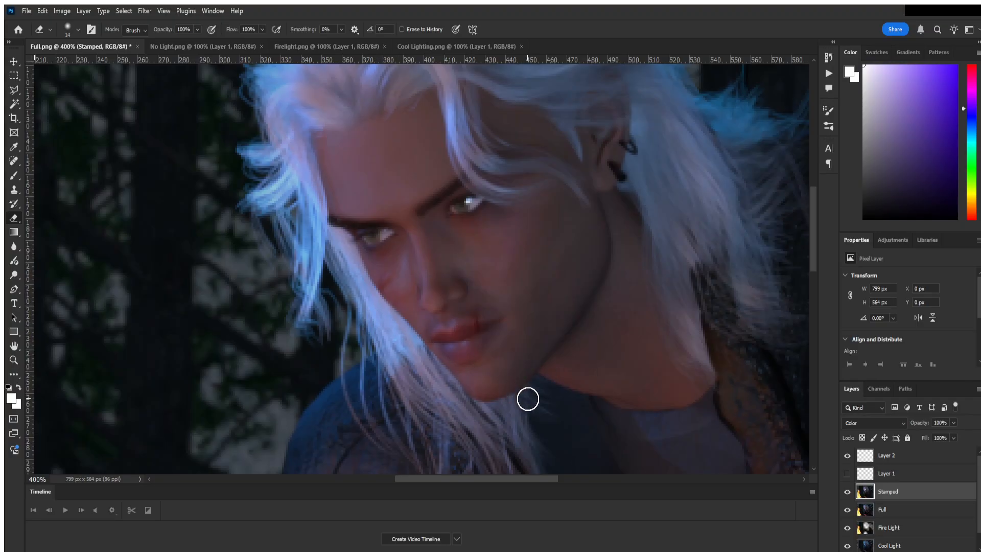
# - Step back in the history to an earlier Stamped layer state and toggle the layer's visibility to compare the eyes
pyautogui.click(892, 463)
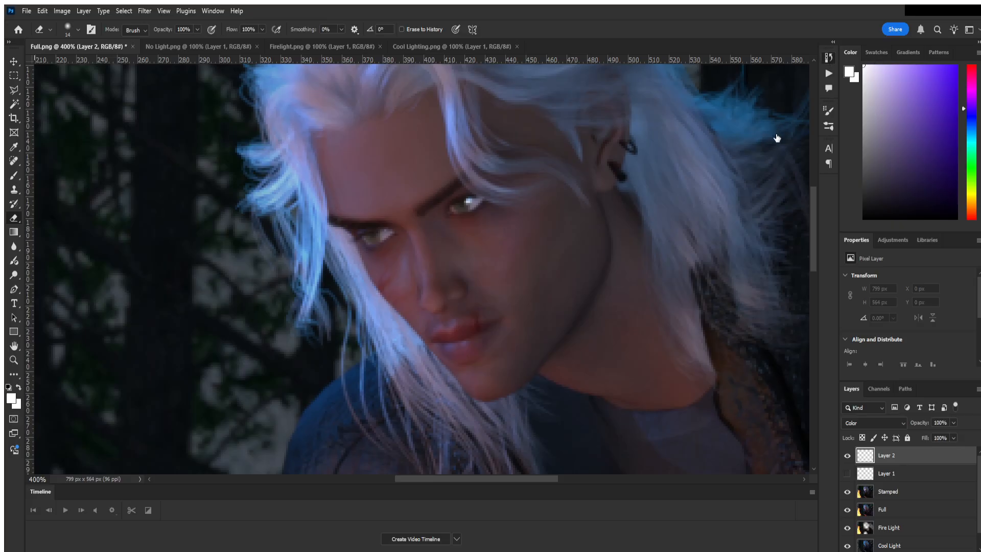
pyautogui.click(763, 91)
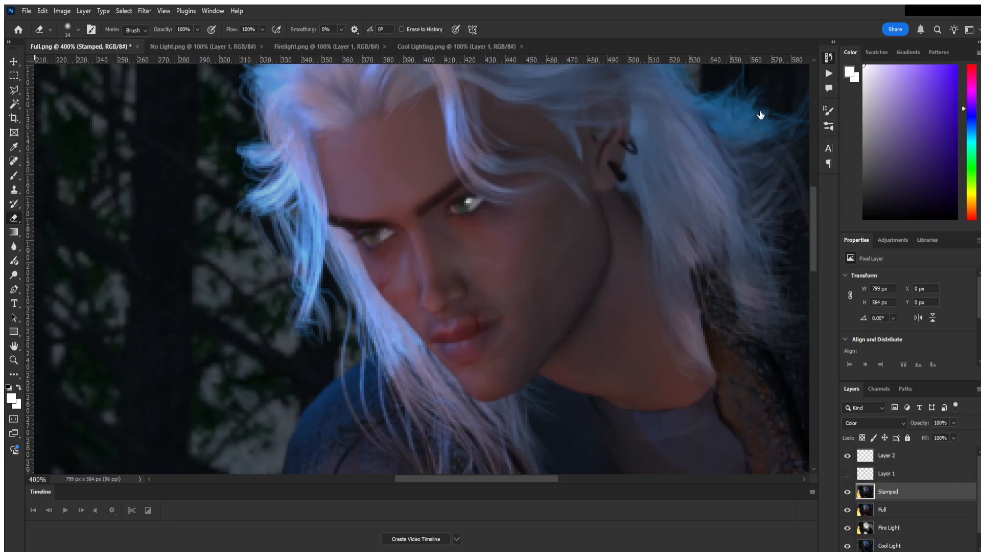
pyautogui.click(846, 493)
pyautogui.click(848, 491)
# - Paint white over both of the character's eyes on Layer 2 with the Brush
pyautogui.click(888, 457)
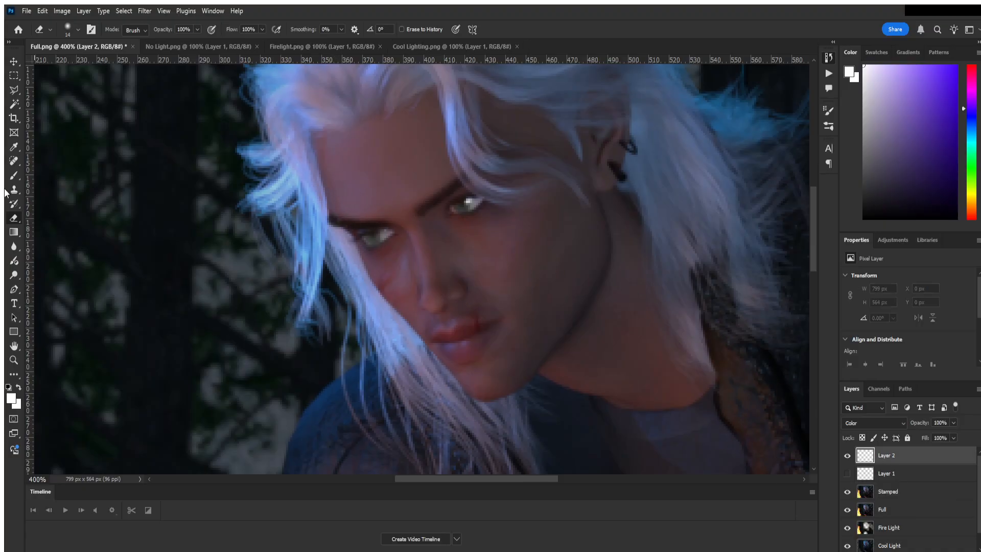
pyautogui.click(14, 176)
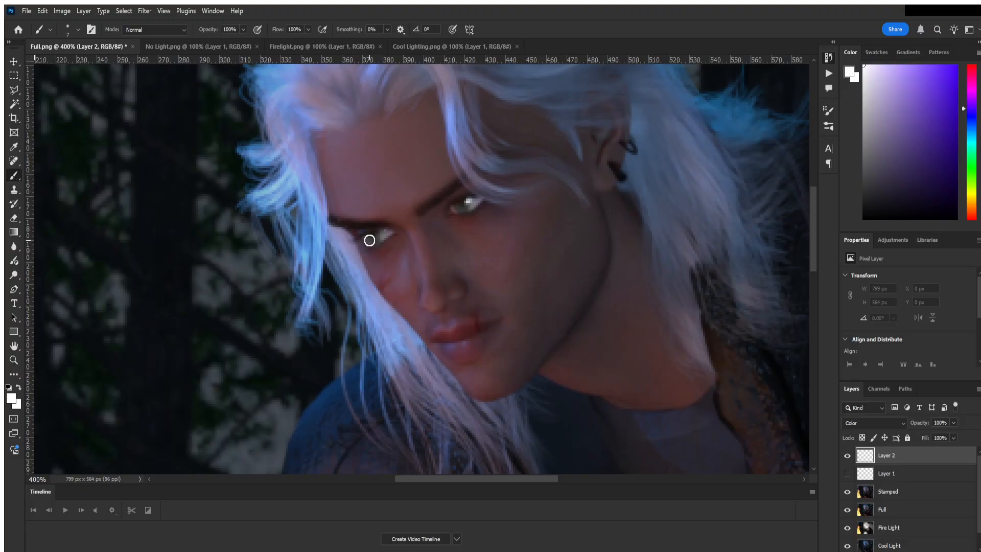
pyautogui.moveTo(368, 241); pyautogui.dragTo(377, 235)
pyautogui.moveTo(456, 206); pyautogui.dragTo(470, 199)
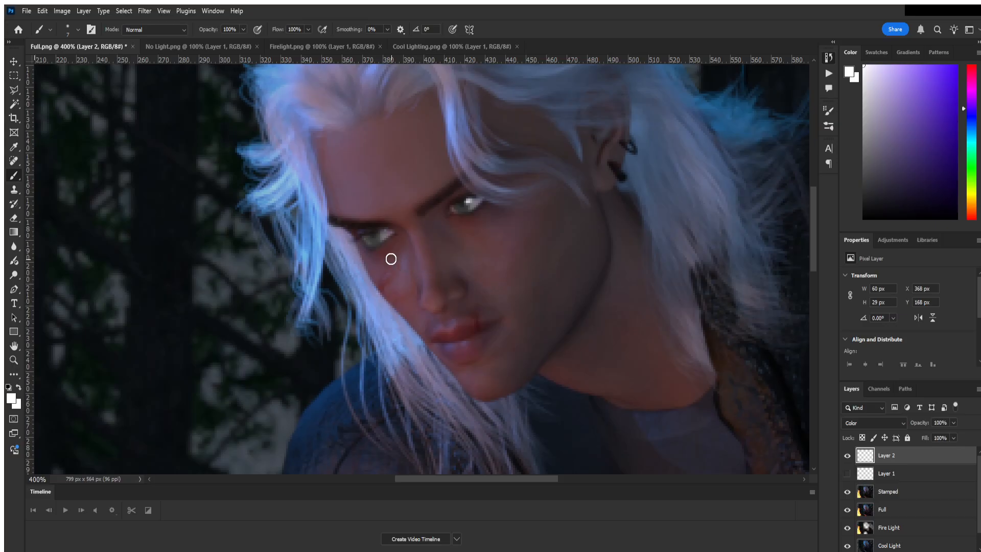
pyautogui.moveTo(379, 237); pyautogui.dragTo(366, 234)
pyautogui.moveTo(441, 215); pyautogui.dragTo(478, 200)
# - Dodge both of the character's eyes on the Stamped layer at 36% exposure
pyautogui.click(15, 274)
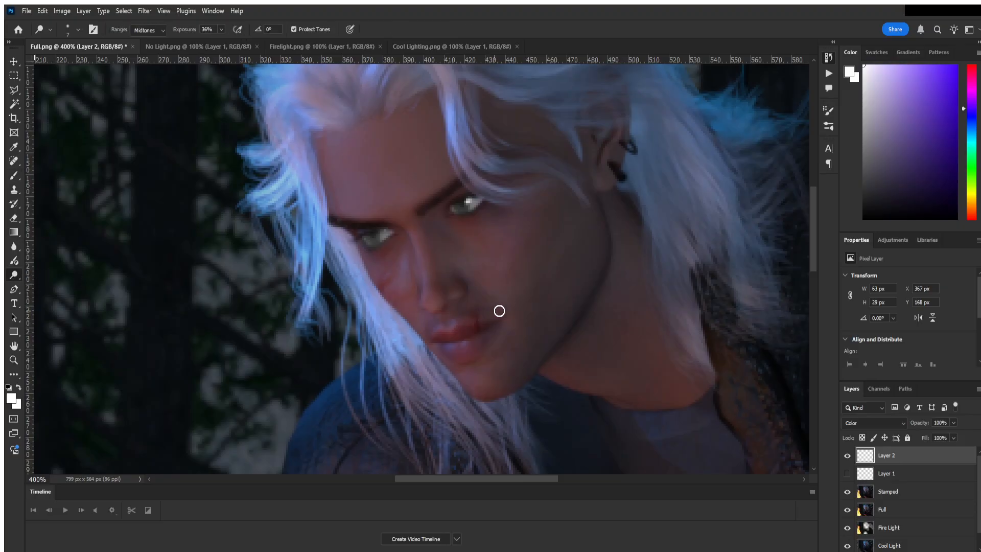
pyautogui.click(876, 496)
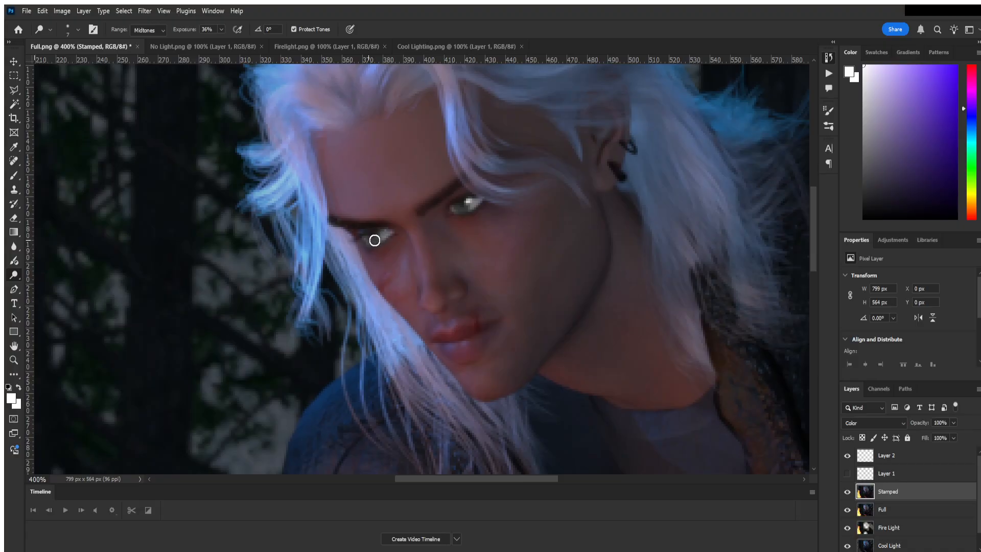
pyautogui.moveTo(381, 235); pyautogui.dragTo(367, 241)
pyautogui.moveTo(453, 210); pyautogui.dragTo(468, 202)
pyautogui.moveTo(378, 237)
pyautogui.mouseDown()
pyautogui.moveTo(368, 236)
pyautogui.moveTo(387, 240)
pyautogui.mouseUp()
# - Erase the excess white paint around both eyes on Layer 2 with a smaller Eraser
pyautogui.click(882, 456)
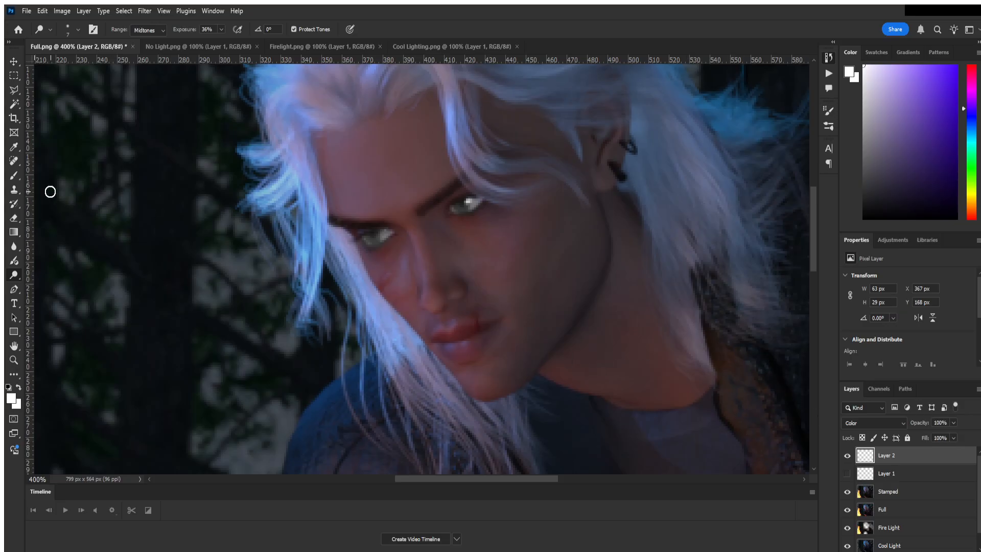
pyautogui.click(14, 217)
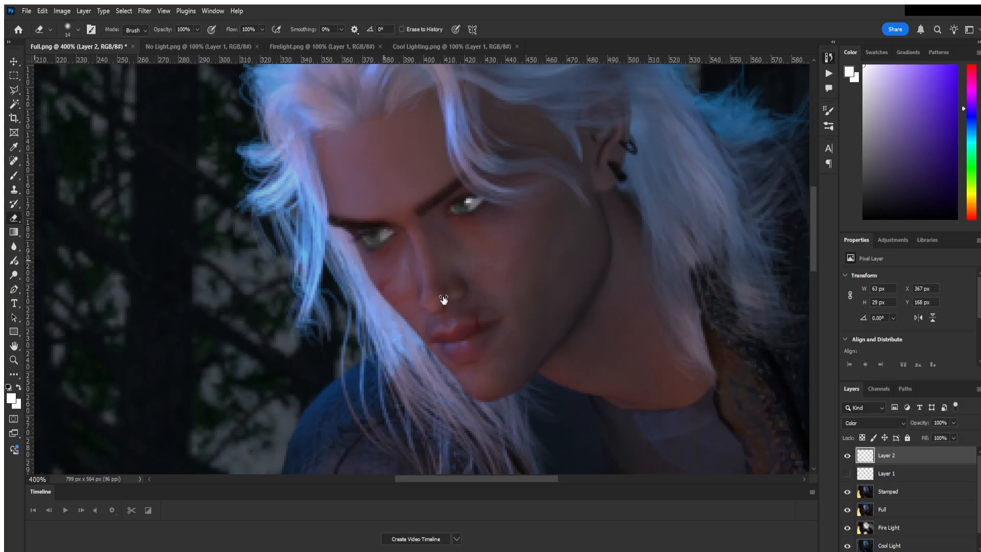
pyautogui.click(425, 408)
pyautogui.press('[')
pyautogui.press('[')
pyautogui.press('[')
pyautogui.moveTo(379, 253); pyautogui.dragTo(373, 256)
pyautogui.moveTo(470, 188); pyautogui.dragTo(445, 202)
# - Check the retouched eyes in the whole image at 100% zoom, and return to the face at 500%
pyautogui.click(38, 479)
pyautogui.write('100')
pyautogui.press('Return')
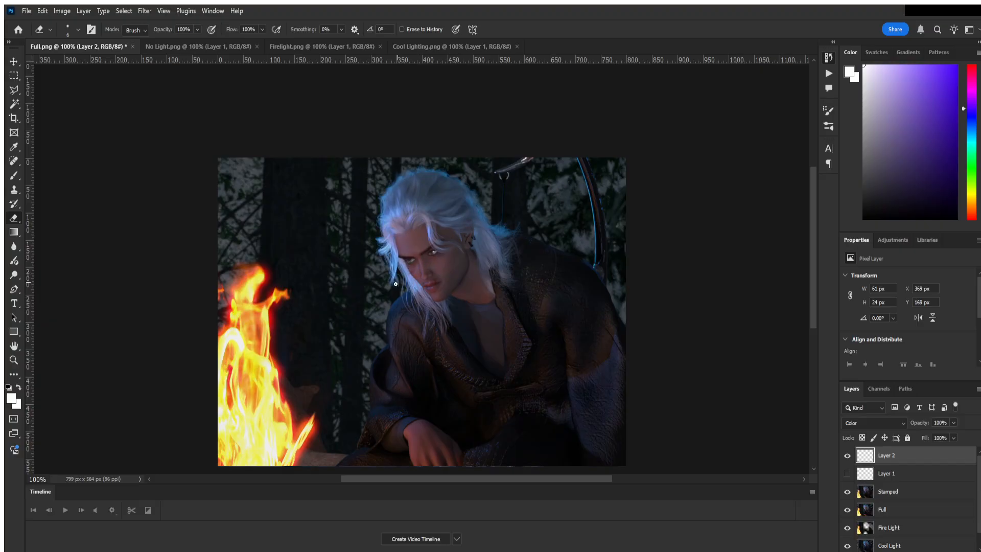
pyautogui.click(38, 478)
pyautogui.write('500')
pyautogui.press('Return')
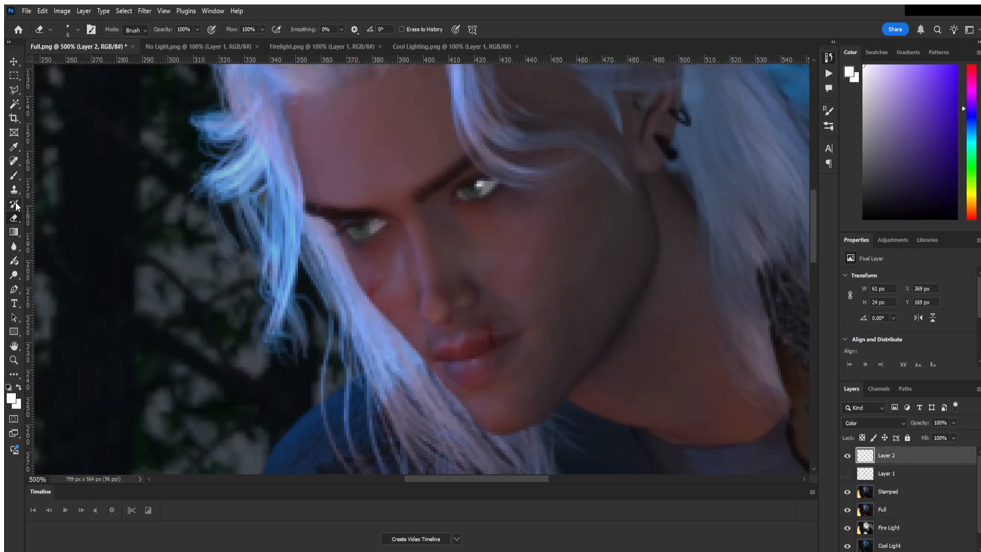
# - Brush white near the character's eye on the Stamped layer and set the layer's blend mode to Normal
pyautogui.click(14, 177)
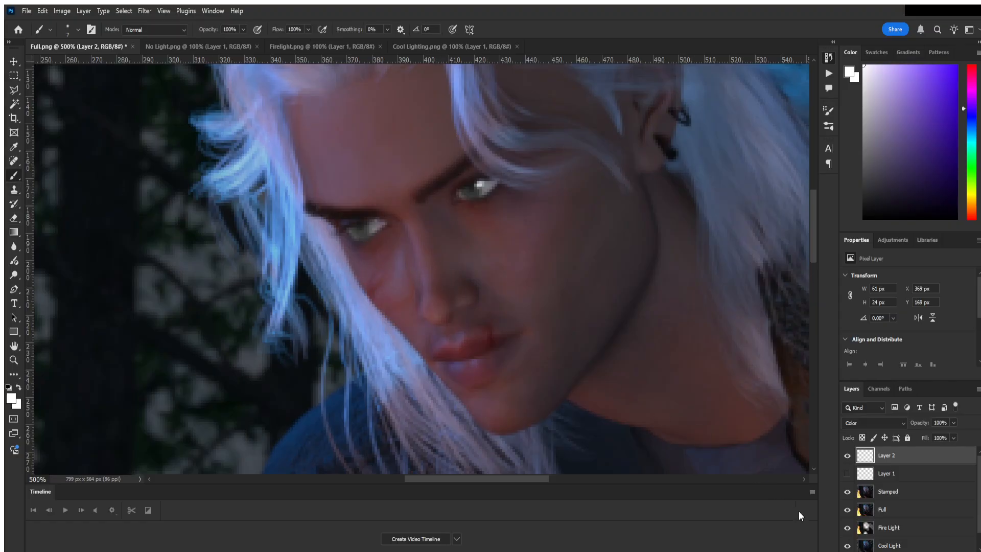
pyautogui.click(875, 494)
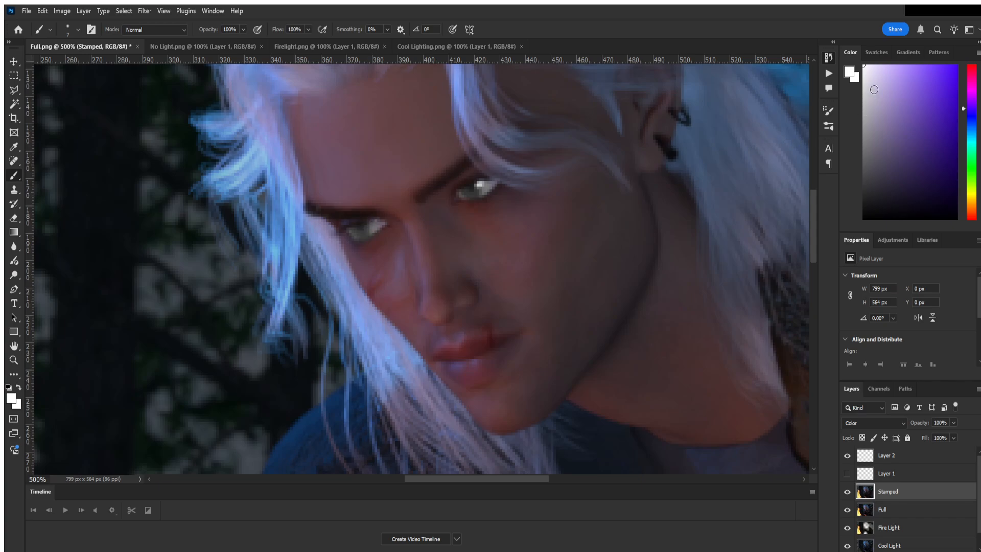
pyautogui.moveTo(874, 90); pyautogui.dragTo(863, 62)
pyautogui.moveTo(385, 245)
pyautogui.mouseDown()
pyautogui.moveTo(420, 246)
pyautogui.moveTo(372, 284)
pyautogui.mouseUp()
pyautogui.click(872, 423)
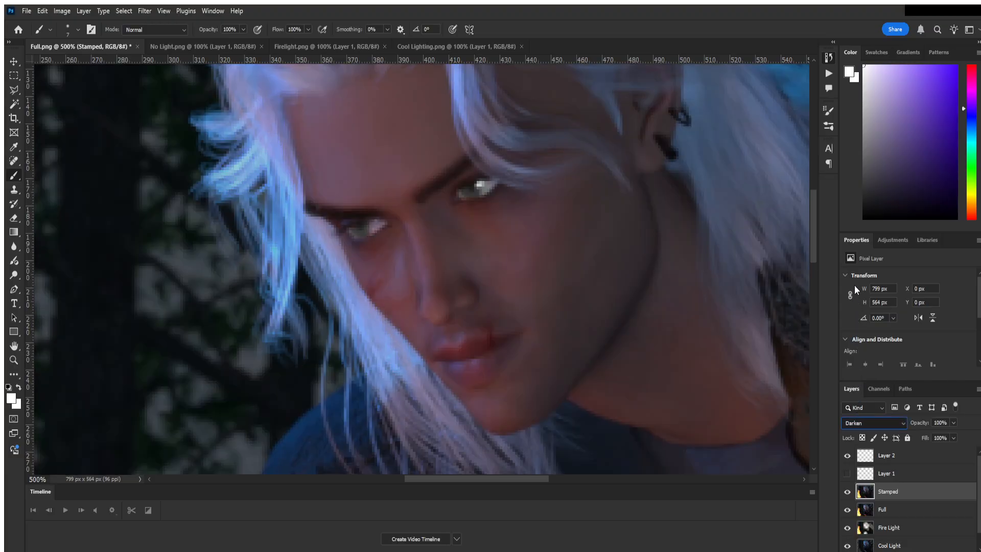
pyautogui.click(854, 268)
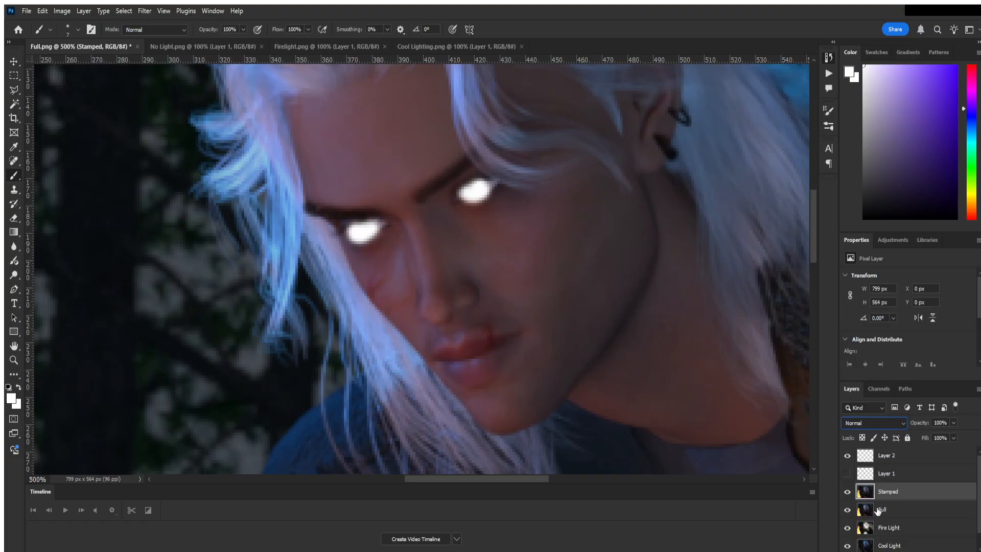
# - Hide Layer 2 and toggle the Stamped layer's visibility to compare the painted and original eyes
pyautogui.click(848, 492)
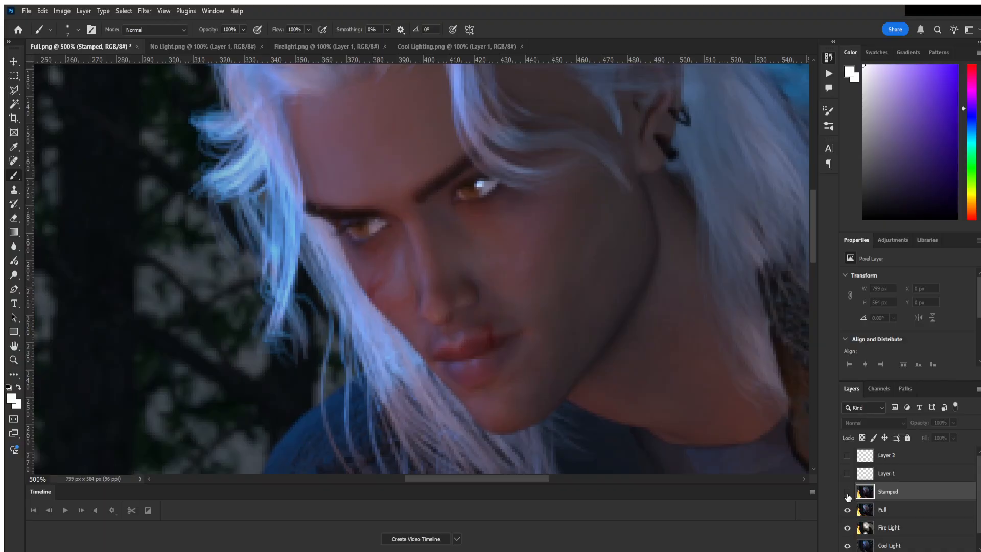
pyautogui.click(847, 492)
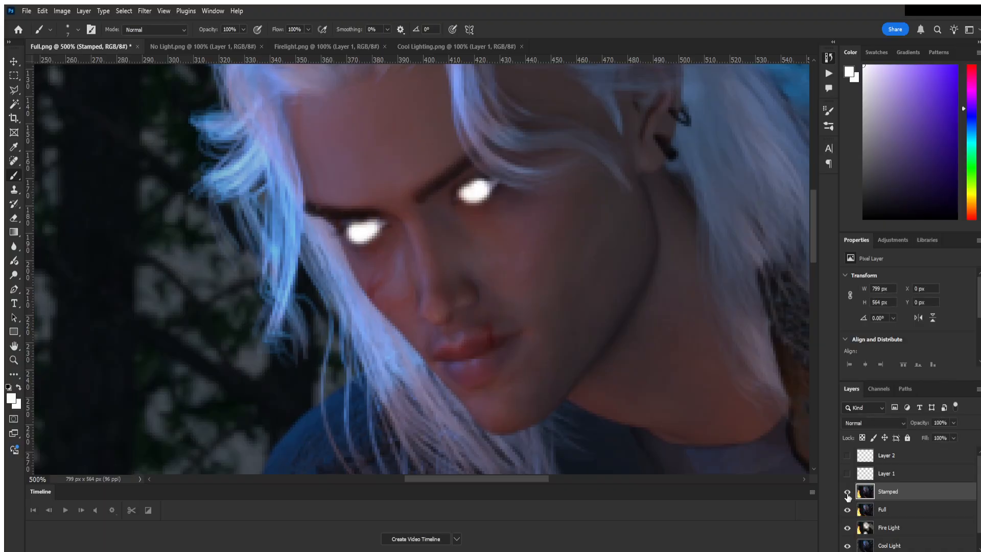
pyautogui.click(847, 493)
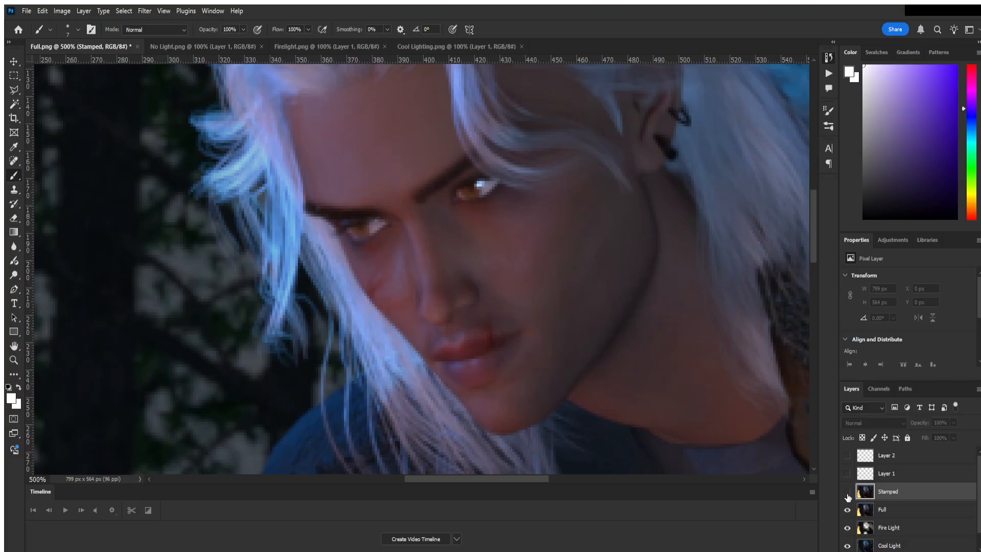
pyautogui.click(848, 493)
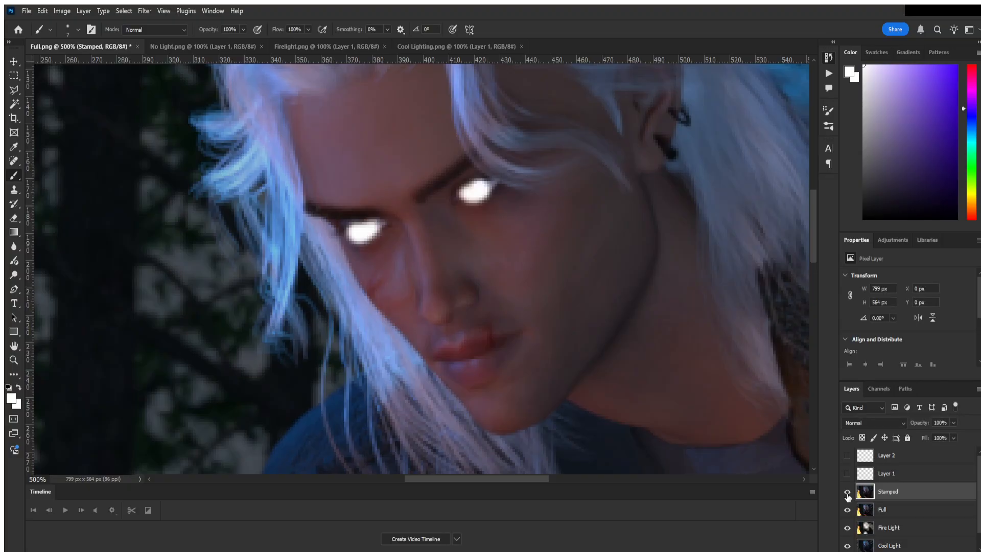
# - Replace the Stamped layer with a fresh stamp of all visible layers above Full, named Stamped, and switch to the Dodge tool
pyautogui.click(847, 493)
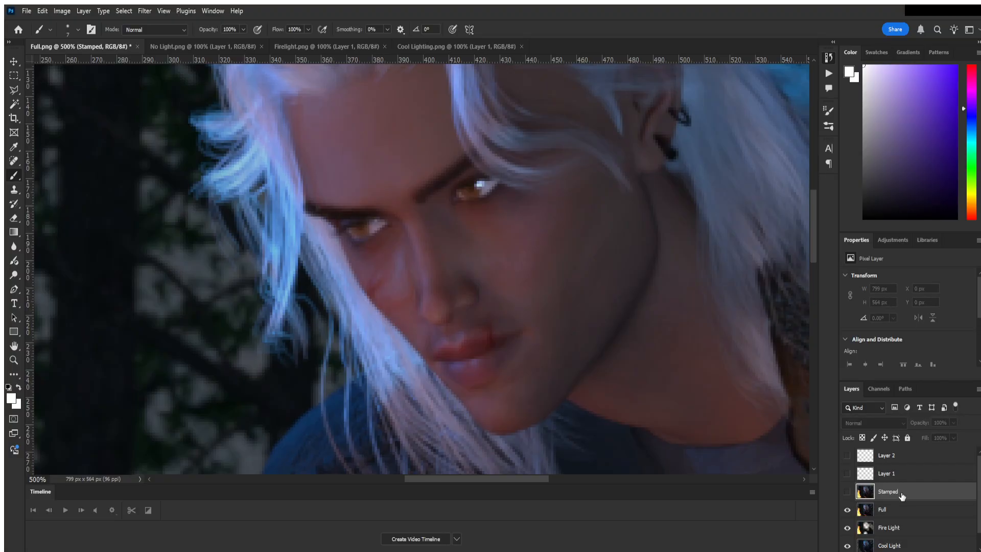
pyautogui.press('Delete')
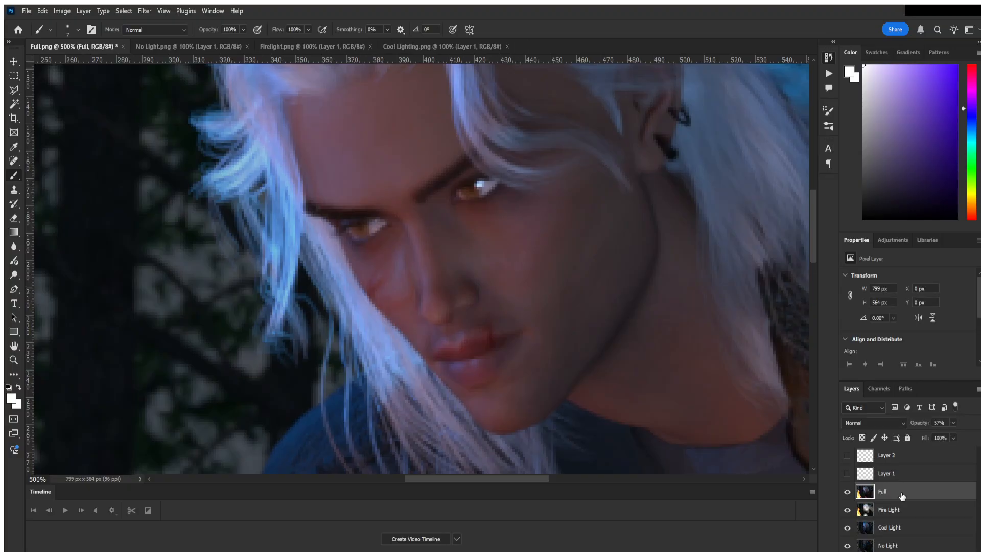
pyautogui.hotkey('ctrl', 'alt', 'shift', 'e')
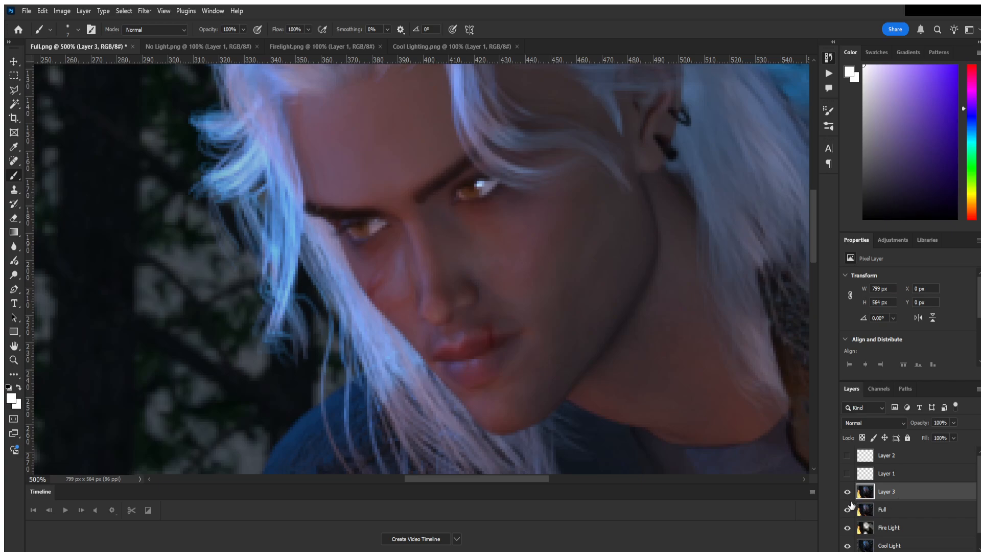
pyautogui.doubleClick(891, 492)
pyautogui.write('Stamped')
pyautogui.press('Return')
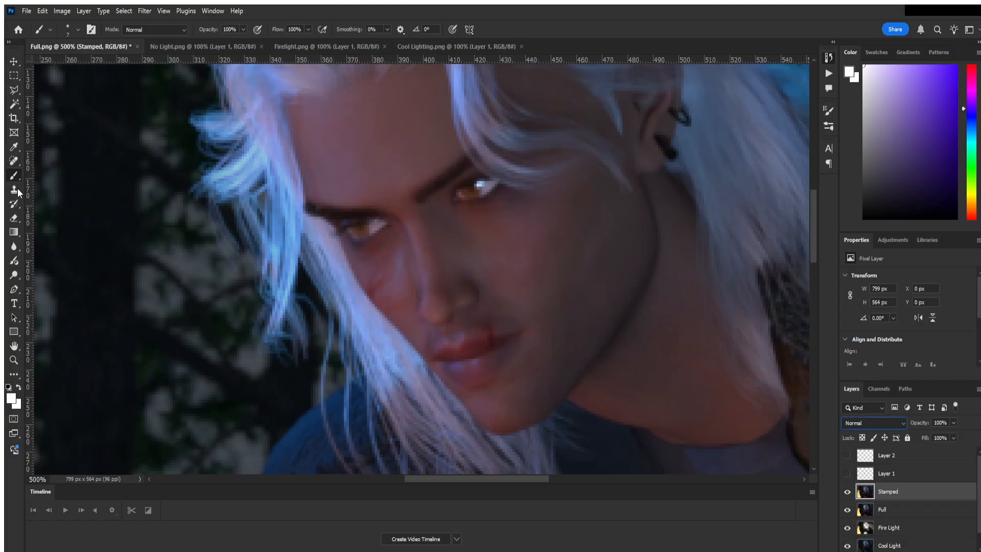
pyautogui.click(14, 274)
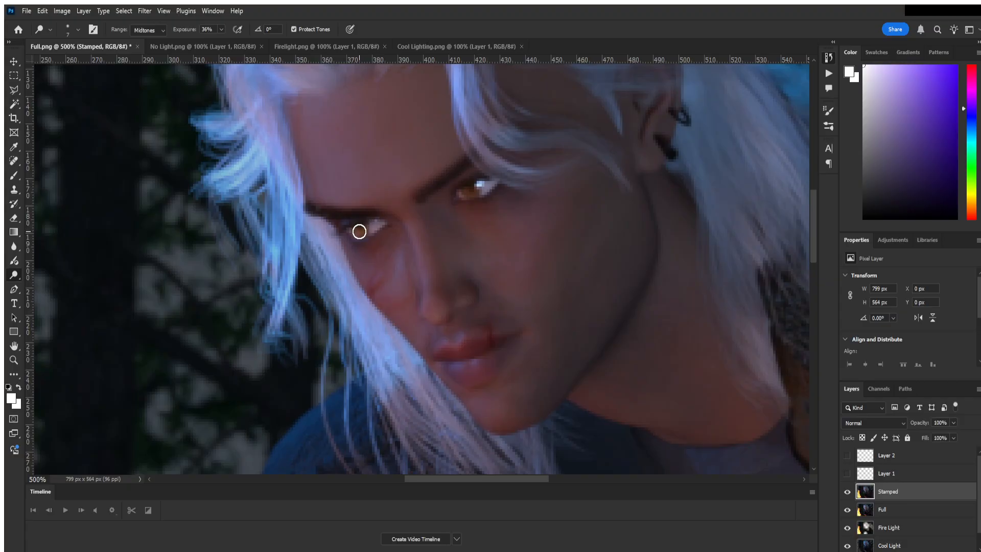
# - Dodge both of the character's irises on the Stamped layer and show Layer 2 again
pyautogui.moveTo(364, 229); pyautogui.dragTo(369, 227)
pyautogui.moveTo(475, 192); pyautogui.dragTo(470, 191)
pyautogui.moveTo(355, 228); pyautogui.dragTo(365, 240)
pyautogui.click(846, 455)
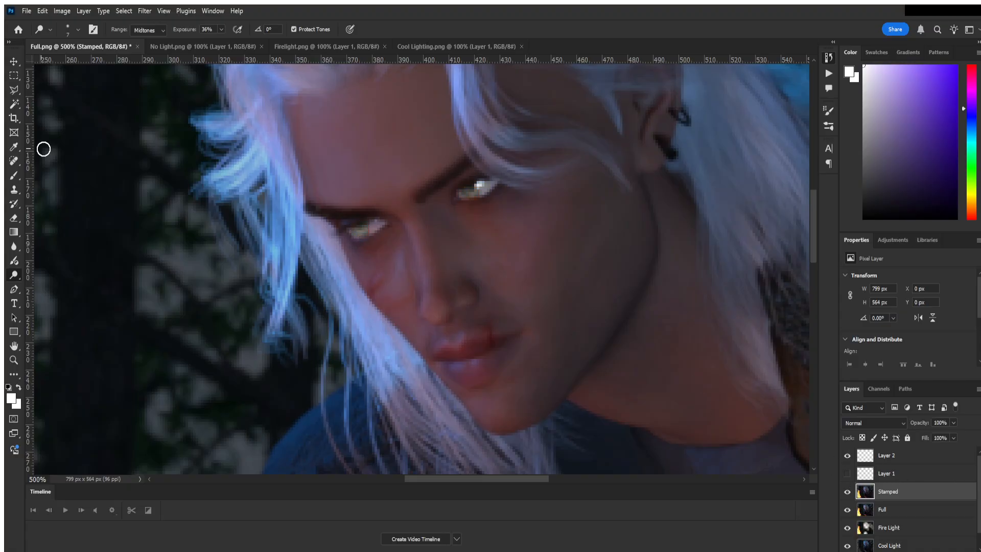
# - Try to dab a white highlight on the shadowed eye on the Stamped layer with the Brush, and undo it
pyautogui.click(13, 218)
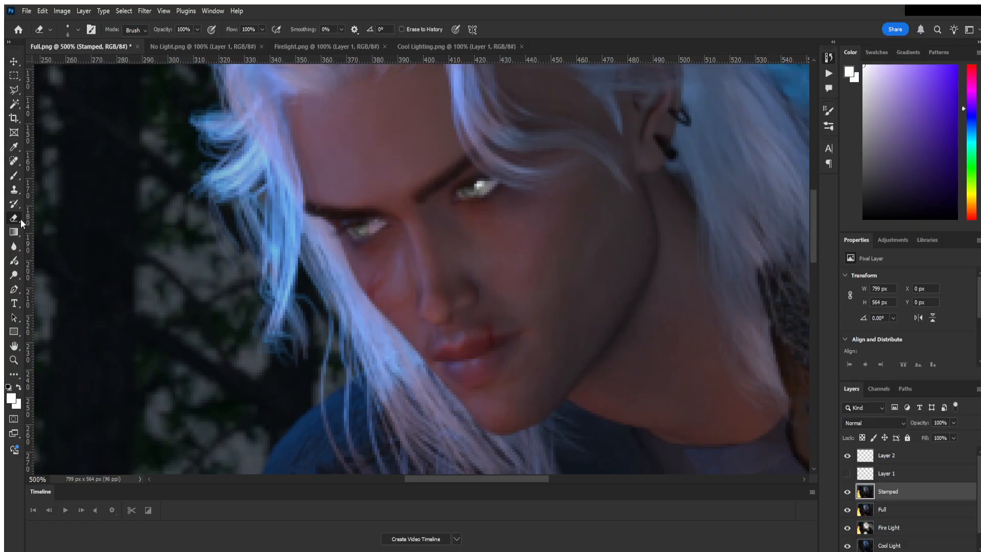
pyautogui.click(16, 176)
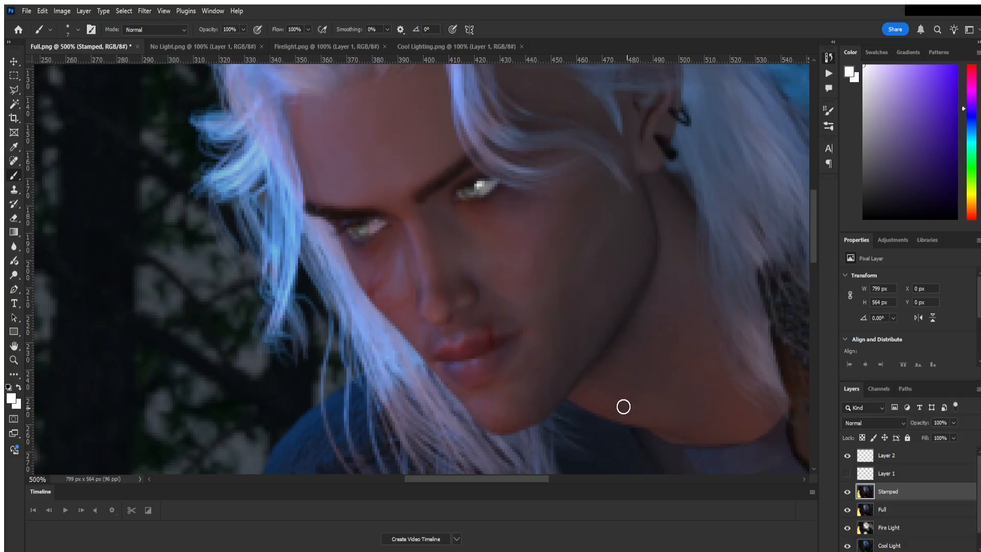
pyautogui.click(365, 224)
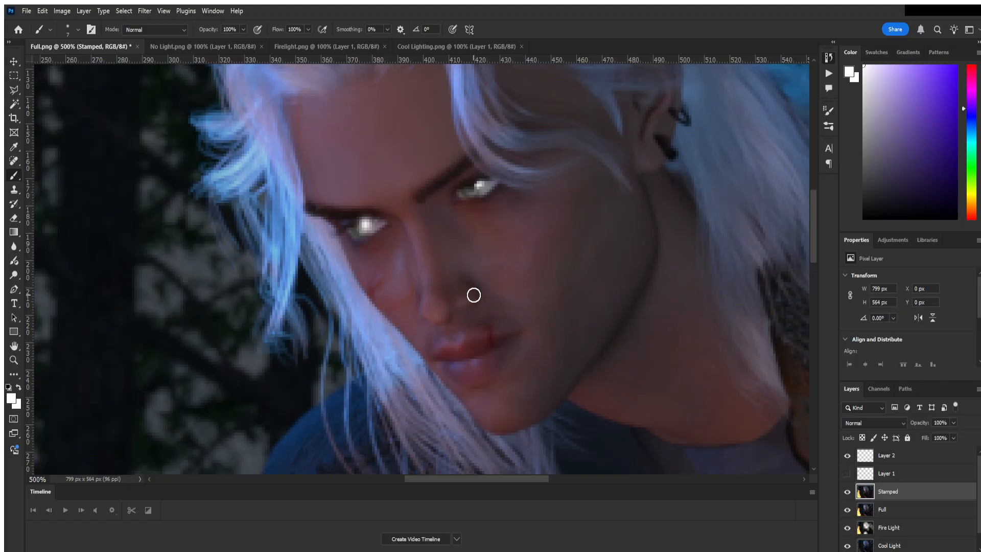
pyautogui.hotkey('ctrl', 'z')
# - Show Layer 1, toggling its visibility several times to compare the eyes with and without it
pyautogui.click(847, 473)
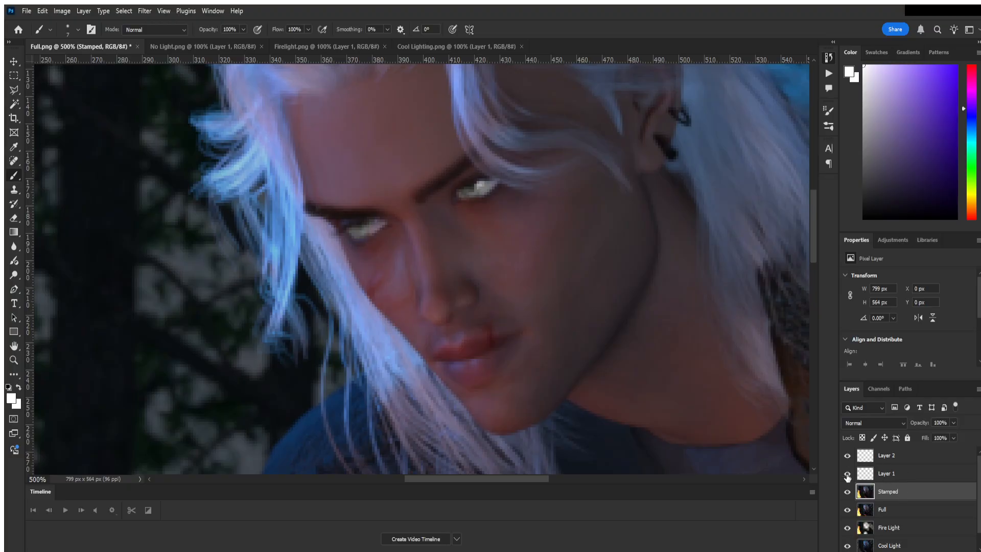
pyautogui.click(847, 473)
pyautogui.click(847, 473)
pyautogui.click(846, 473)
pyautogui.click(847, 475)
pyautogui.click(847, 476)
pyautogui.click(847, 475)
# - Lower Layer 1's opacity to 58%, compare the eyes with it hidden and shown, and switch to the Brush tool
pyautogui.hotkey('alt', ']')
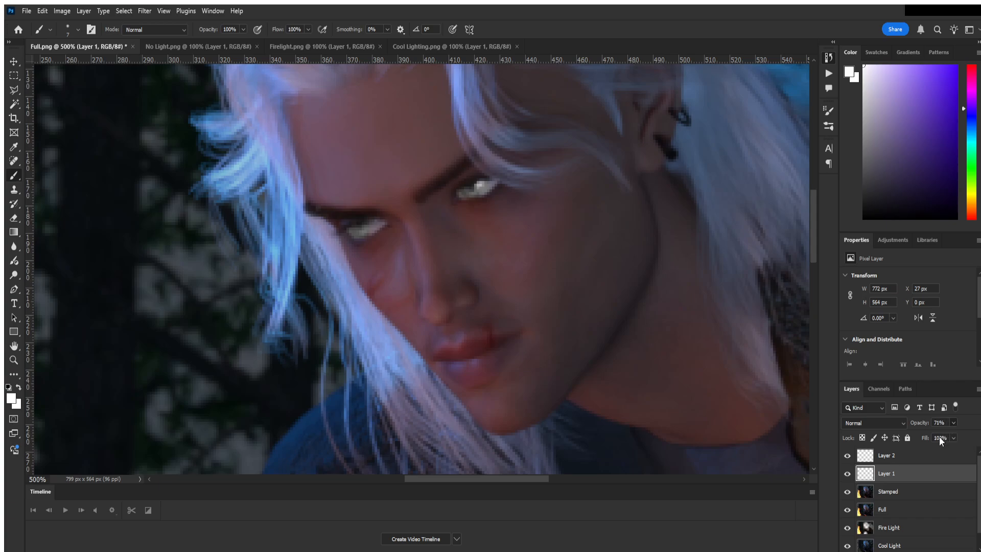
pyautogui.click(848, 474)
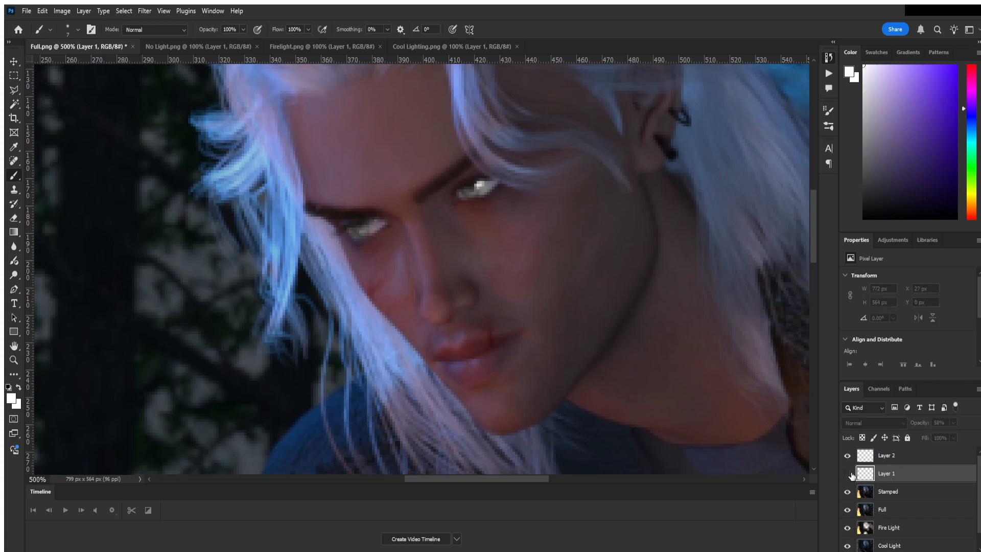
pyautogui.click(848, 474)
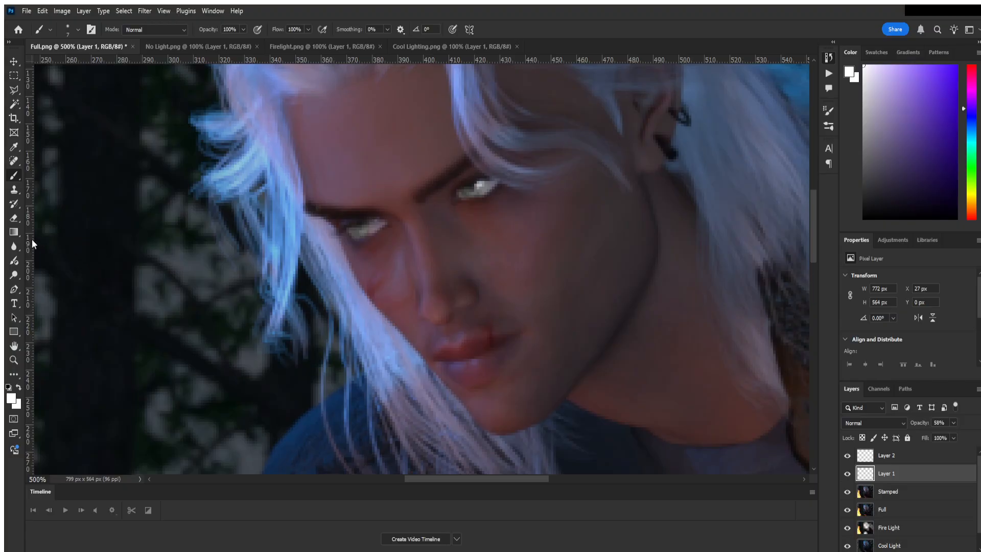
pyautogui.click(16, 217)
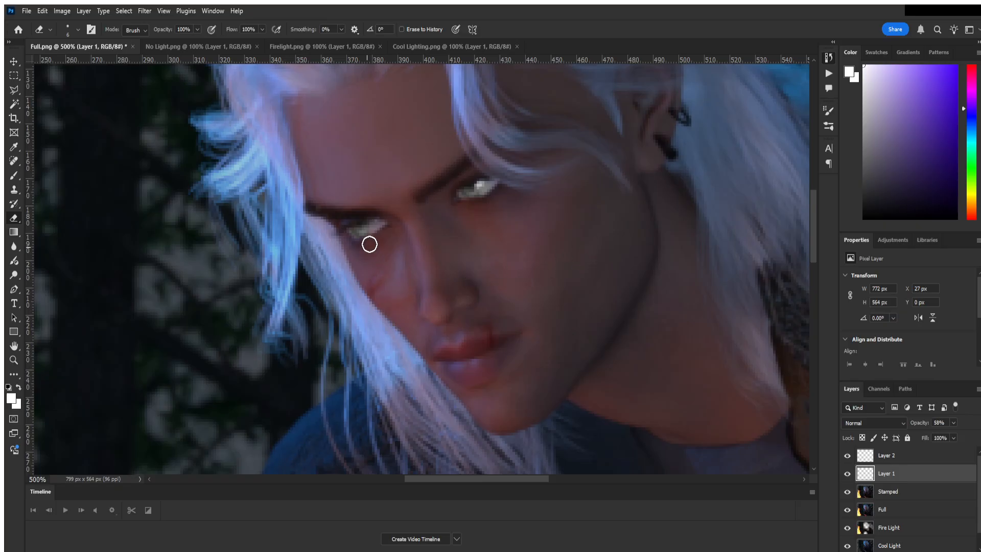
pyautogui.click(15, 178)
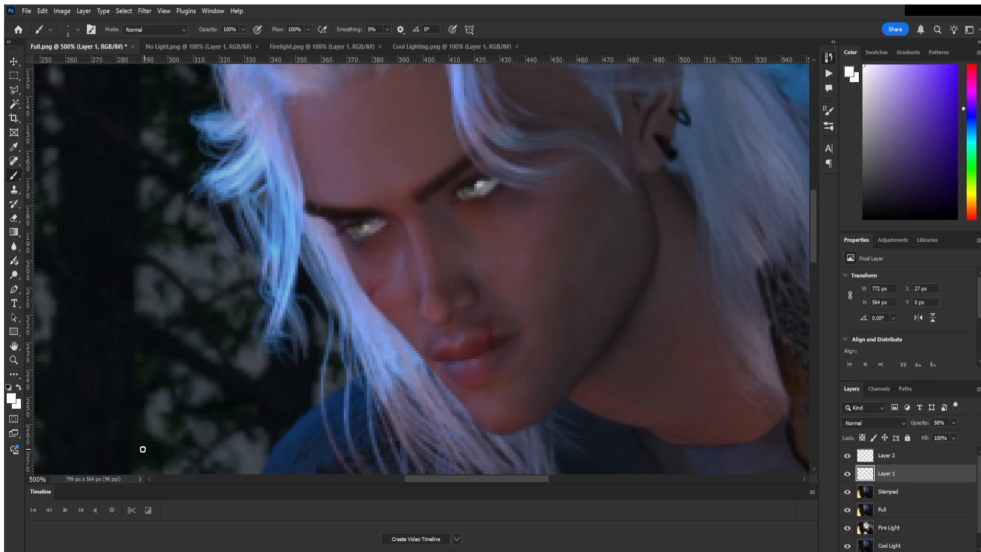
# - Alternate between 100% and 400% zoom to examine the retouched eyes in the whole image and up close
pyautogui.click(41, 477)
pyautogui.write('100')
pyautogui.press('Return')
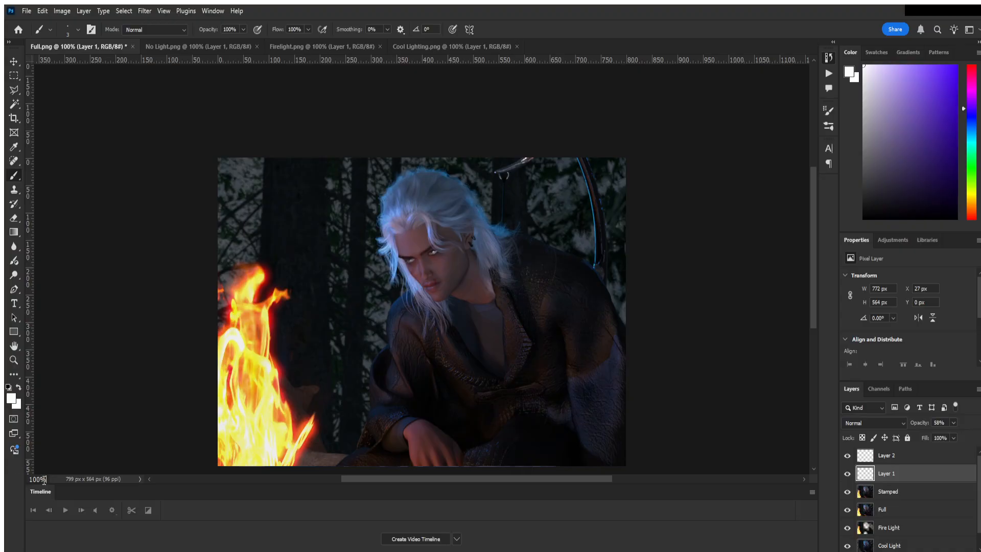
pyautogui.click(44, 480)
pyautogui.write('400')
pyautogui.press('Return')
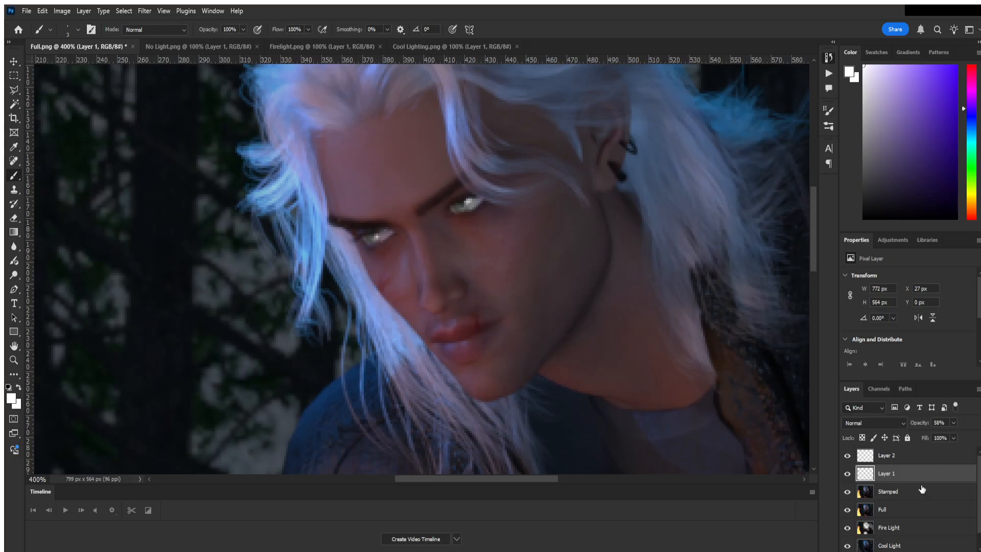
pyautogui.click(32, 480)
pyautogui.write('100')
pyautogui.press('Return')
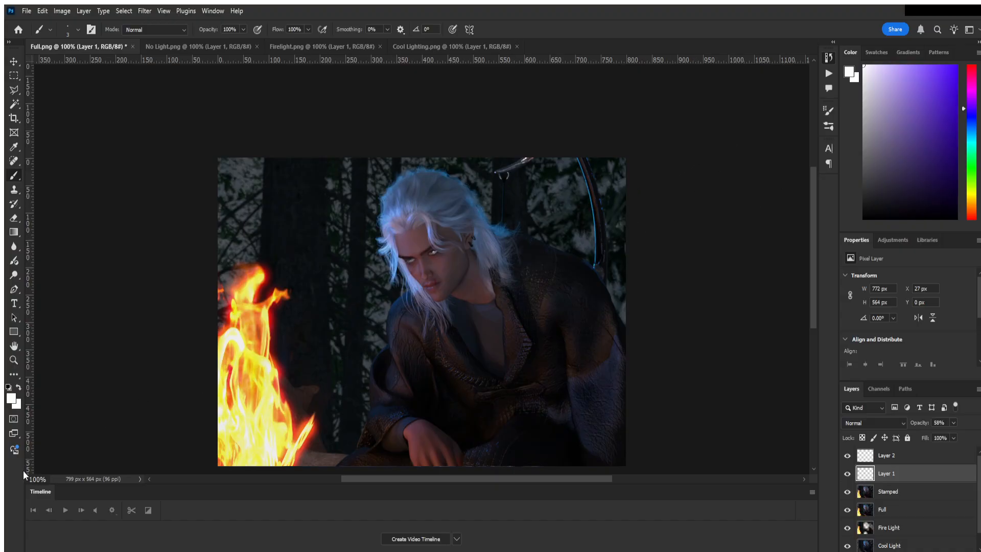
pyautogui.click(37, 479)
pyautogui.write('400')
pyautogui.press('Return')
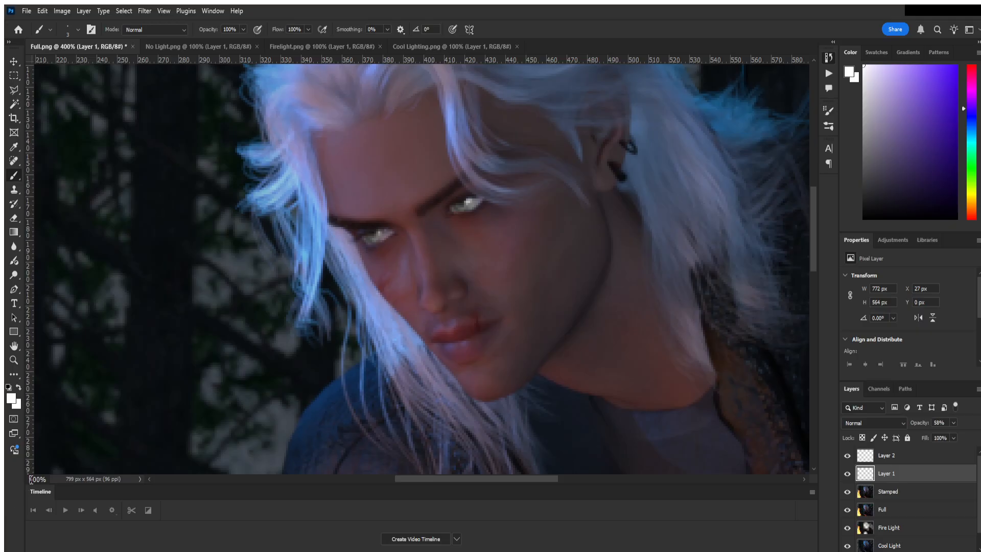
pyautogui.click(31, 480)
pyautogui.write('100')
pyautogui.press('Return')
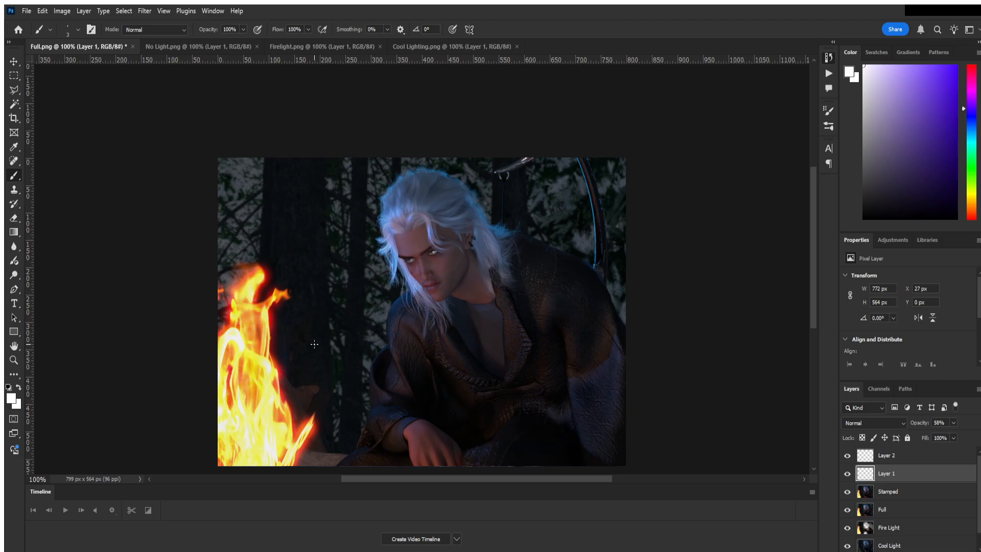
pyautogui.click(39, 480)
pyautogui.write('400')
pyautogui.press('Return')
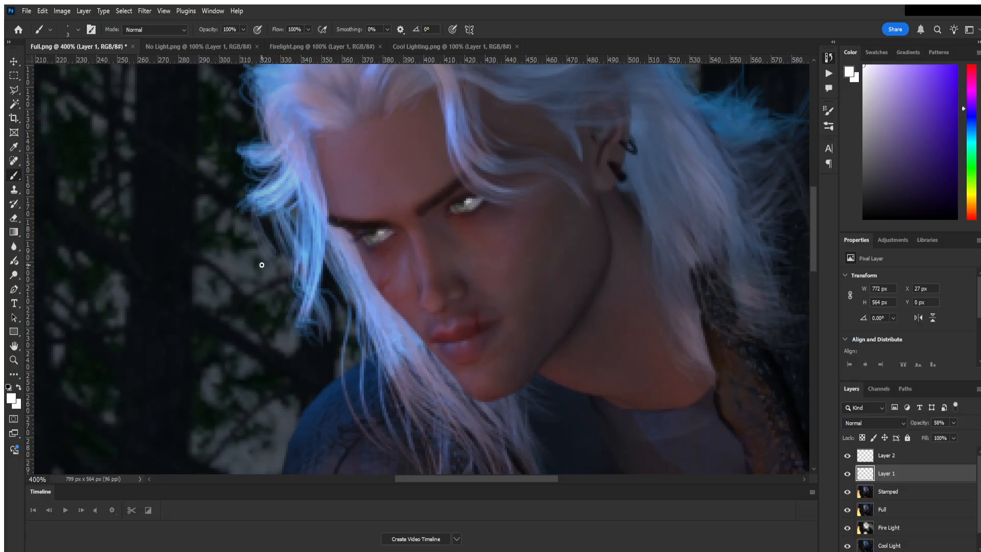
pyautogui.click(14, 218)
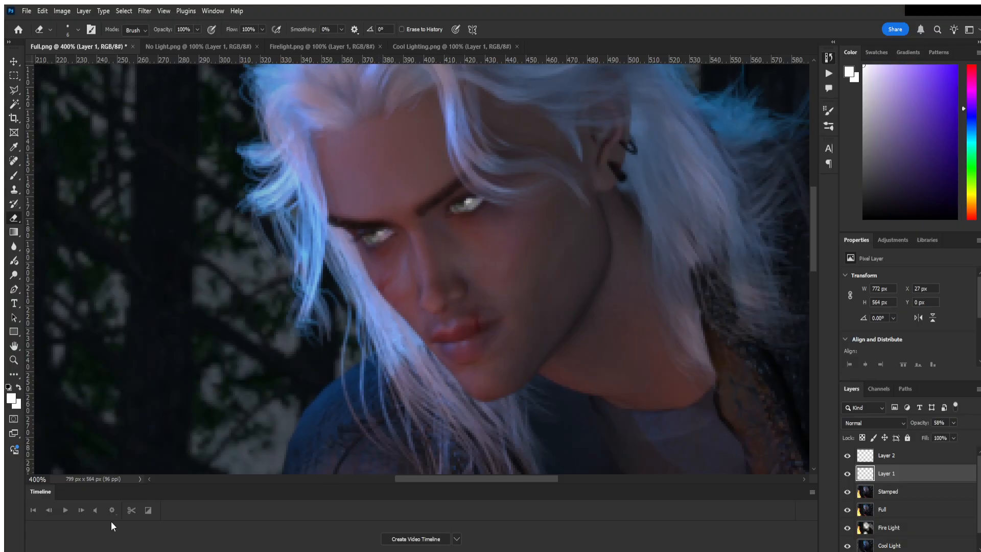
pyautogui.doubleClick(34, 478)
pyautogui.write('100')
pyautogui.press('Return')
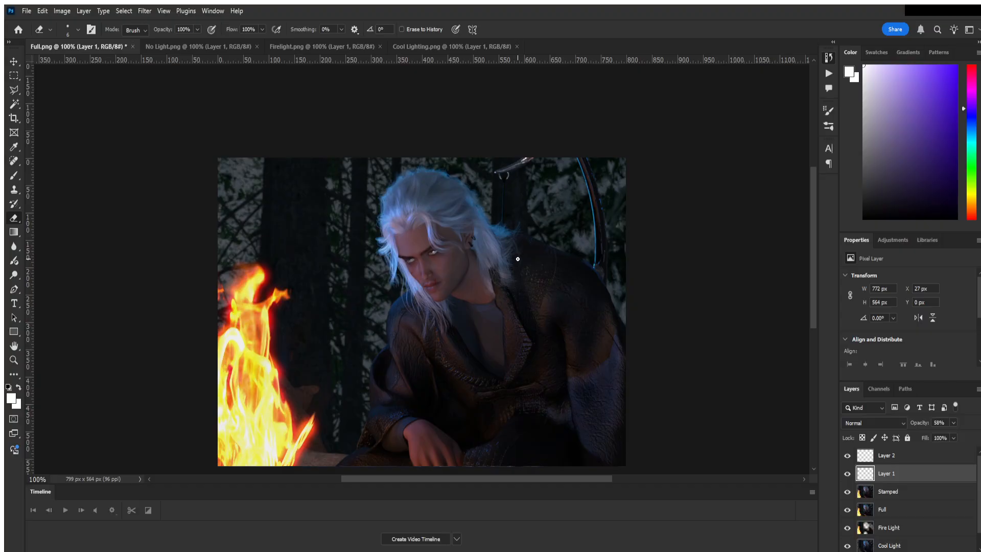
# - Group the Stamped, Layer 1 and Layer 2 layers and name the group Eyes
pyautogui.click(899, 494)
pyautogui.keyDown('shift'); pyautogui.click(897, 463); pyautogui.keyUp('shift')
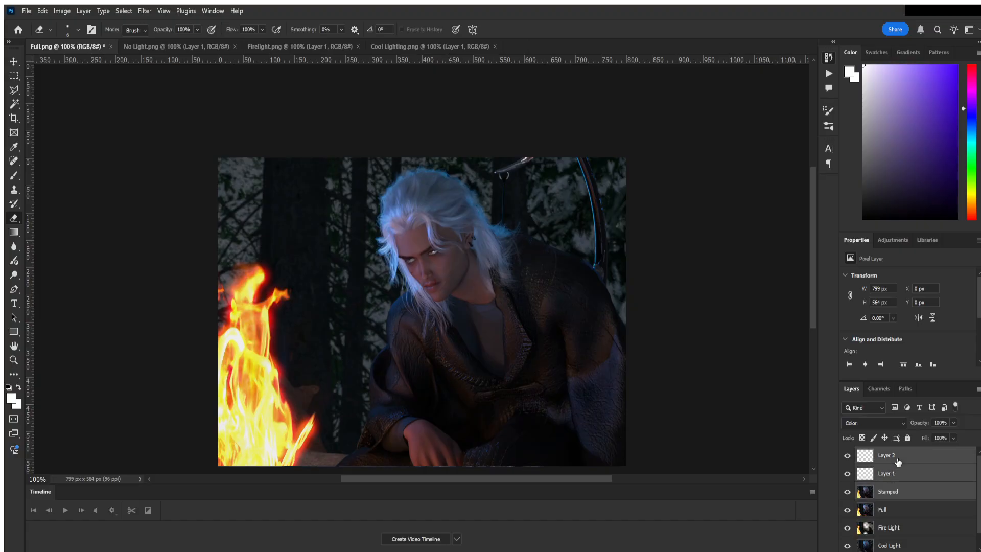
pyautogui.hotkey('ctrl', 'g')
pyautogui.doubleClick(889, 452)
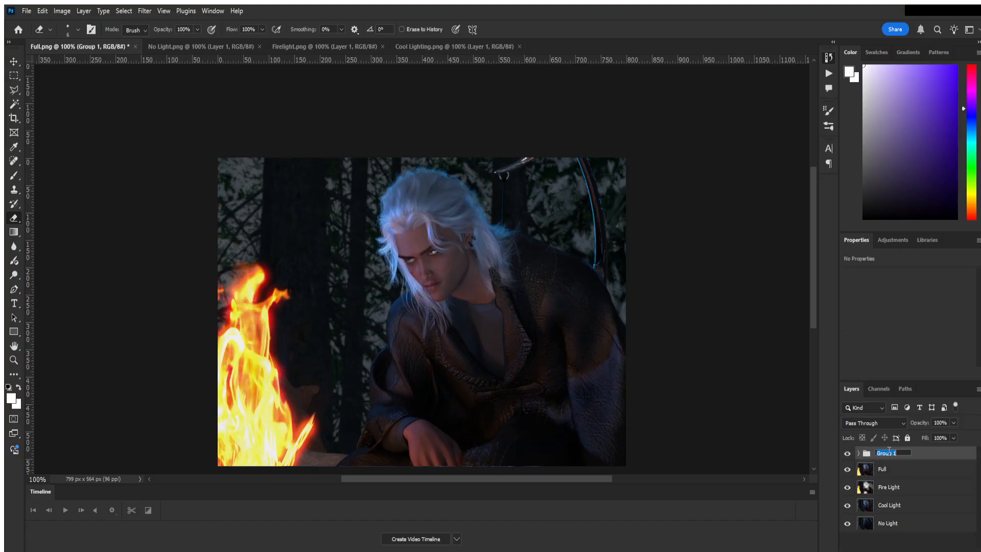
pyautogui.write('Eves')
pyautogui.press('Return')
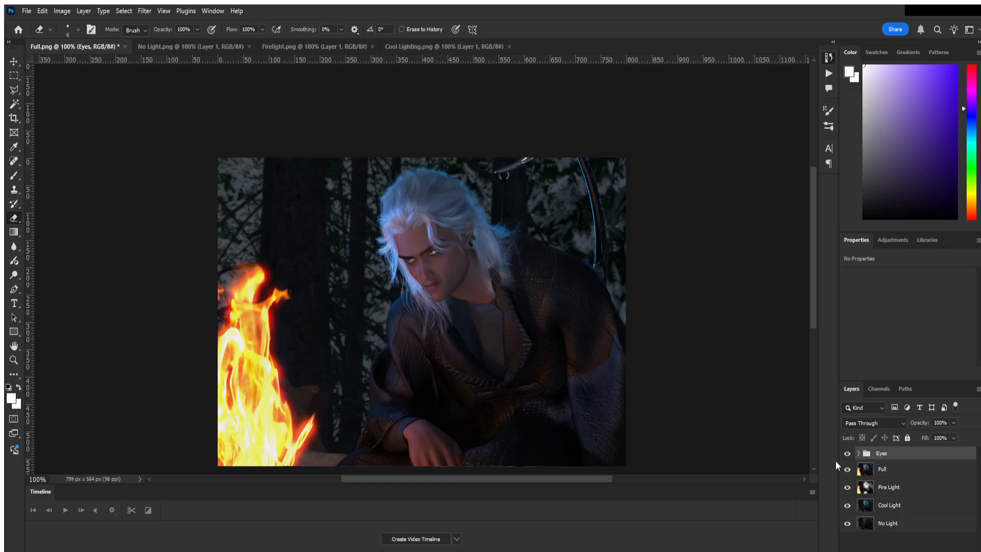
# - Toggle the Eyes group's visibility several times to compare the image with and without the eye retouching
pyautogui.click(847, 456)
pyautogui.click(847, 455)
pyautogui.click(847, 456)
pyautogui.click(846, 456)
pyautogui.click(847, 456)
pyautogui.click(846, 455)
pyautogui.click(847, 455)
pyautogui.click(847, 455)
# - Stamp all visible layers into a new layer above the Eyes group, and view the face at 400%
pyautogui.hotkey('ctrl', 'shift', 'alt', 'e')
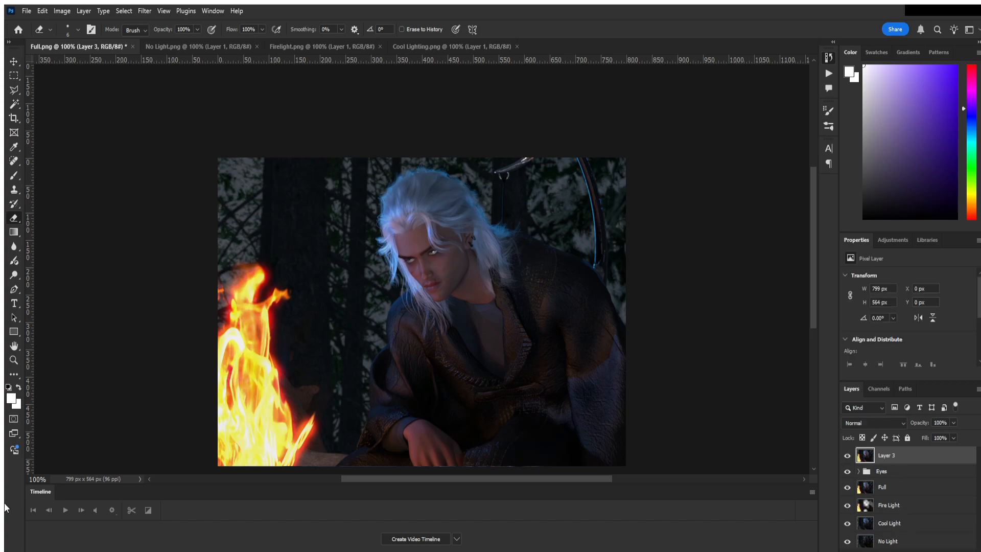
pyautogui.click(42, 478)
pyautogui.write('400')
pyautogui.press('Return')
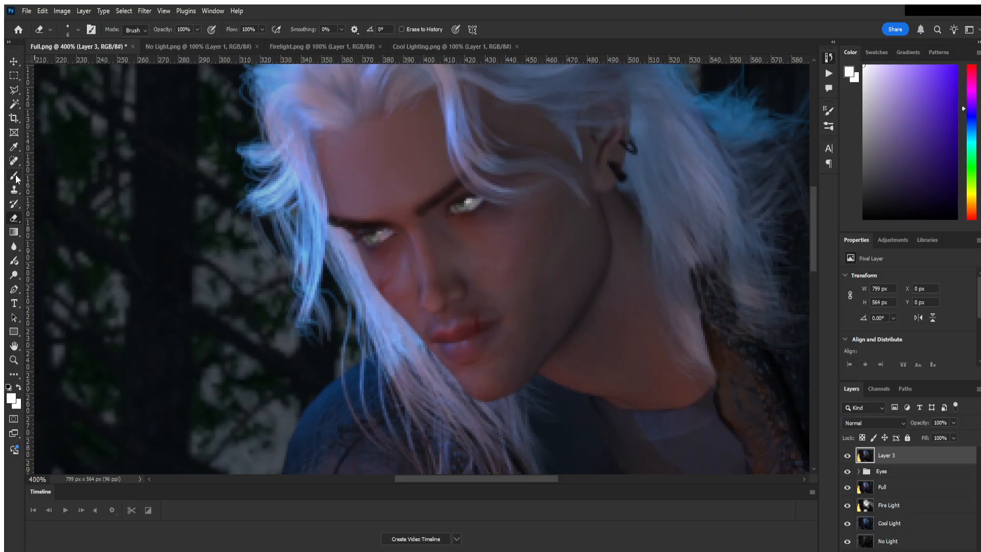
# - Choose a dark red foreground colour and brush a thin blood trickle from the cut on the lips toward the chin on Layer 3
pyautogui.press('i')
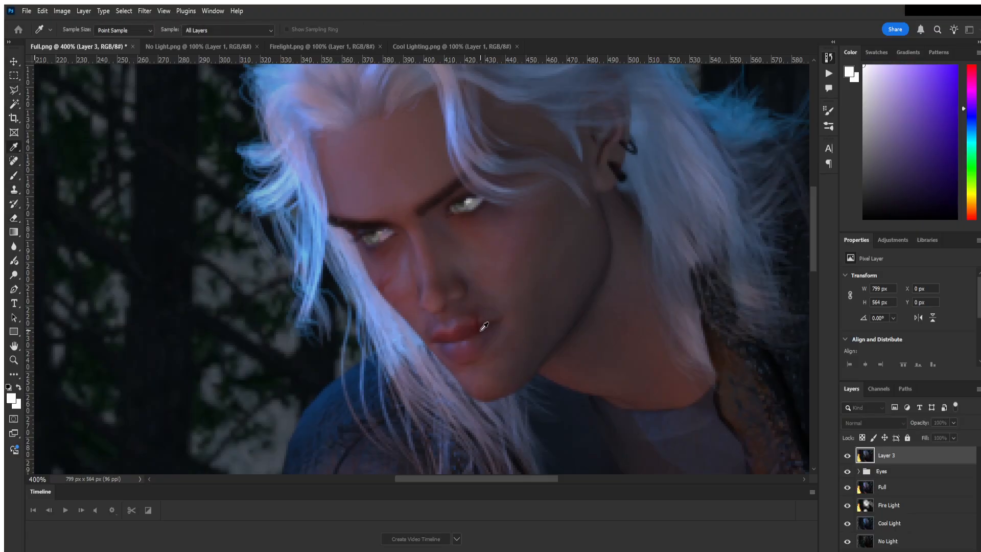
pyautogui.press('e')
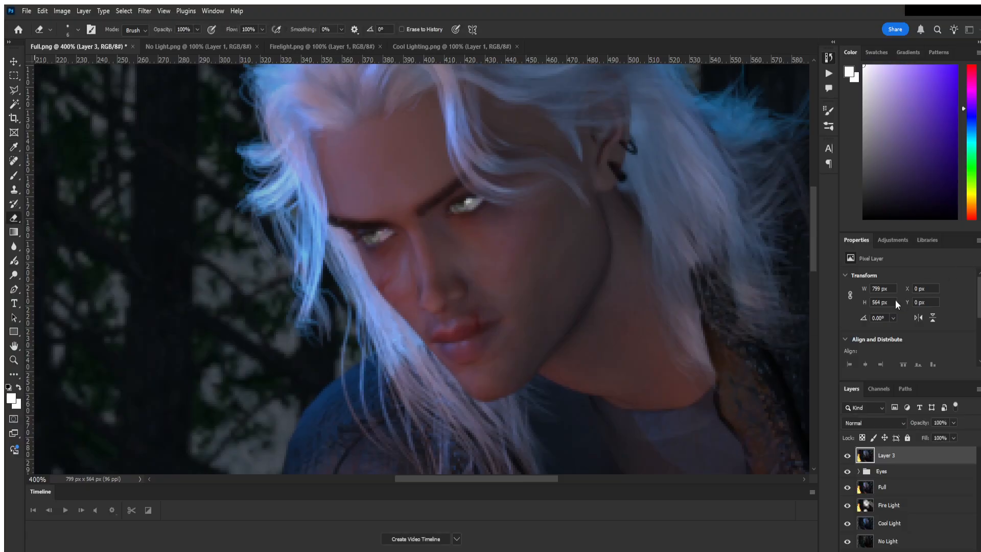
pyautogui.click(895, 301)
pyautogui.click(43, 479)
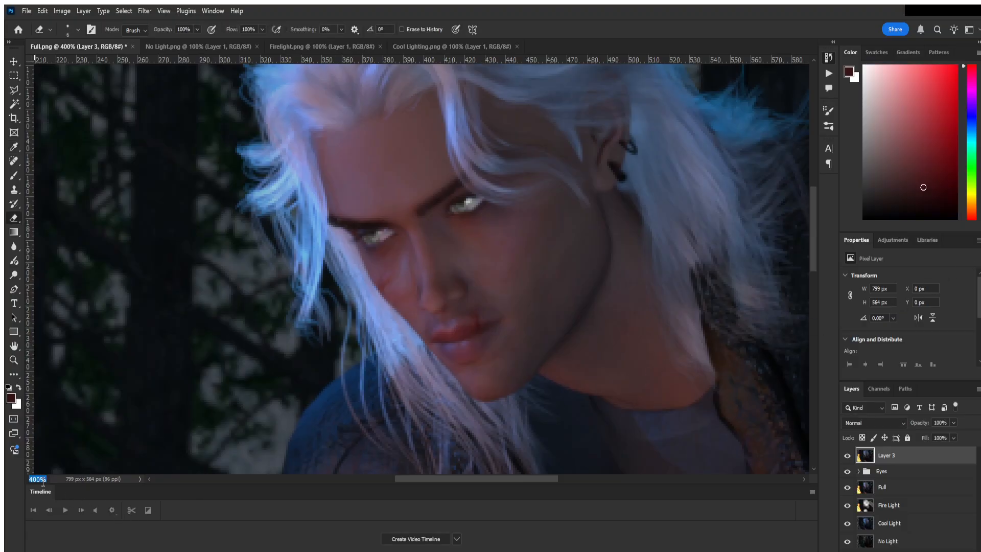
pyautogui.write('550')
pyautogui.press('Return')
pyautogui.scroll(-2, 593, 305)
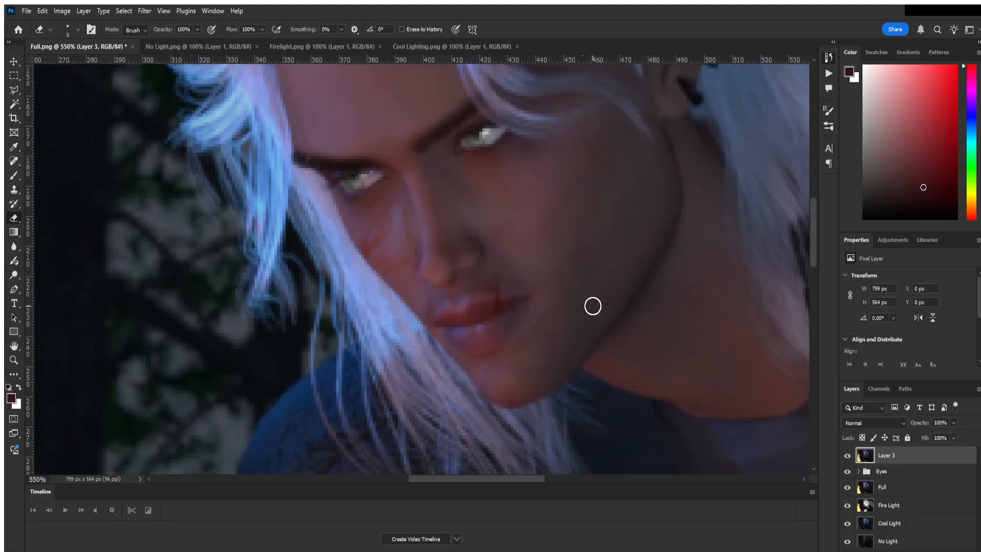
pyautogui.scroll(-1, 593, 305)
pyautogui.press('b')
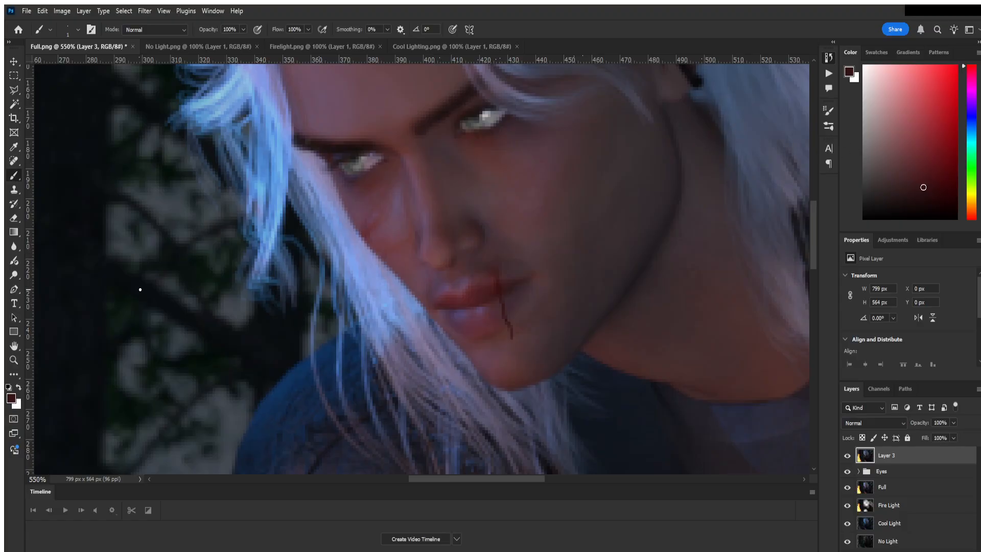
# - Smudge the painted blood trickle below the mouth with a 3 px Smudge tool at 100% strength
pyautogui.click(15, 248)
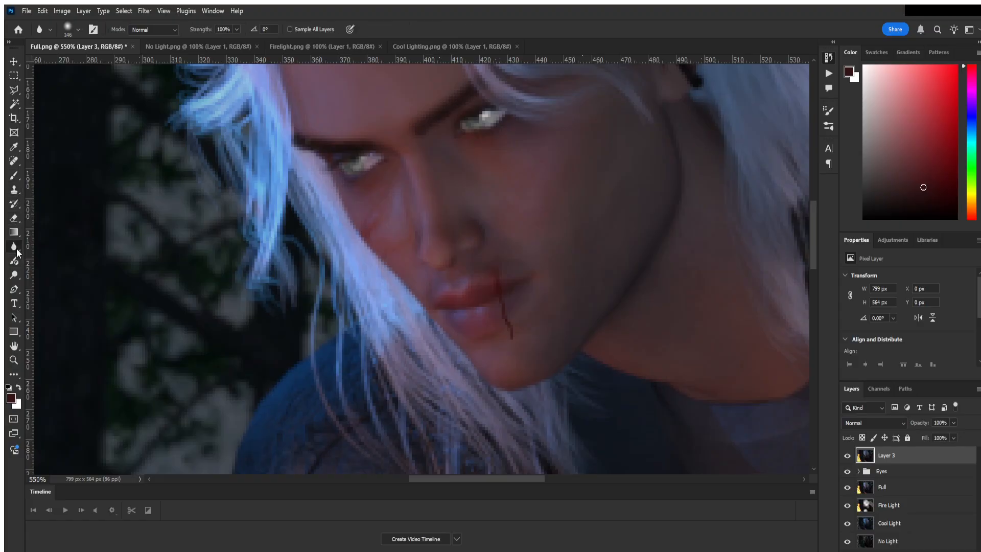
pyautogui.click(42, 272)
pyautogui.rightClick(513, 306)
pyautogui.click(571, 335)
pyautogui.moveTo(570, 335); pyautogui.dragTo(568, 337)
pyautogui.press('Return')
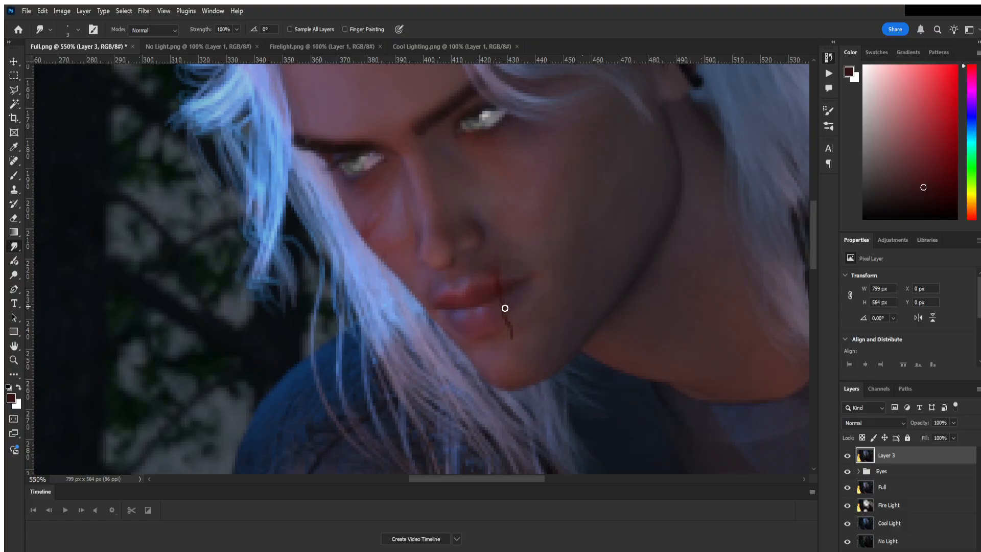
pyautogui.moveTo(502, 305)
pyautogui.mouseDown()
pyautogui.moveTo(511, 346)
pyautogui.moveTo(509, 302)
pyautogui.moveTo(512, 342)
pyautogui.mouseUp()
# - Check the blood trickle in the whole image at 100% zoom, and return to the face at 400%
pyautogui.click(37, 480)
pyautogui.write('100')
pyautogui.press('Return')
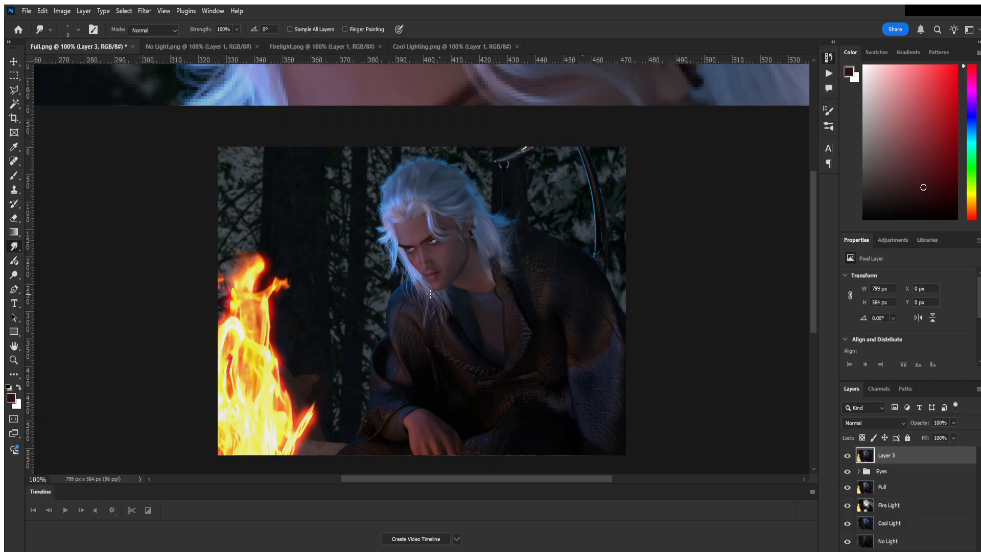
pyautogui.click(44, 479)
pyautogui.write('400')
pyautogui.press('Return')
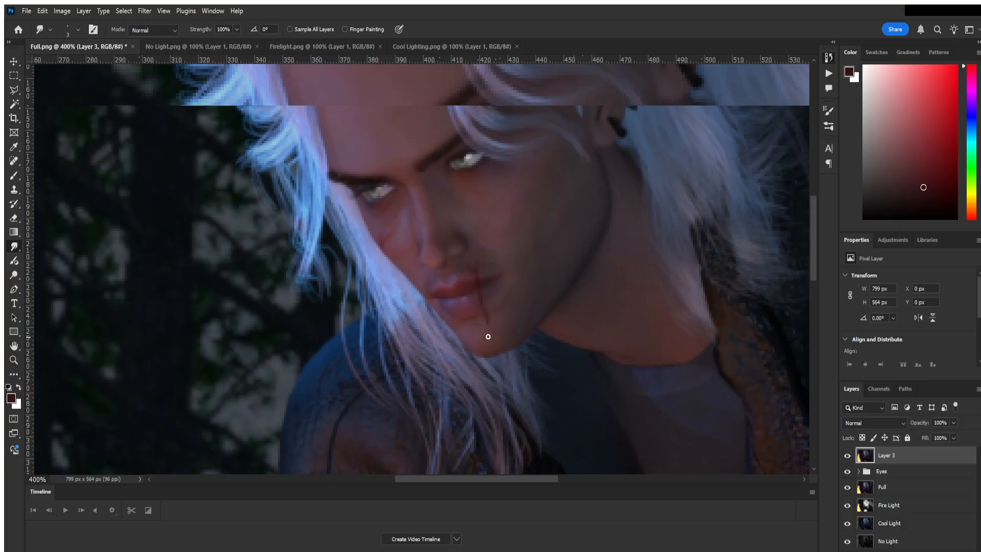
# - Clean up the blood trickle with the Eraser, brush it higher above the upper lip, and switch to the Dodge tool
pyautogui.click(14, 217)
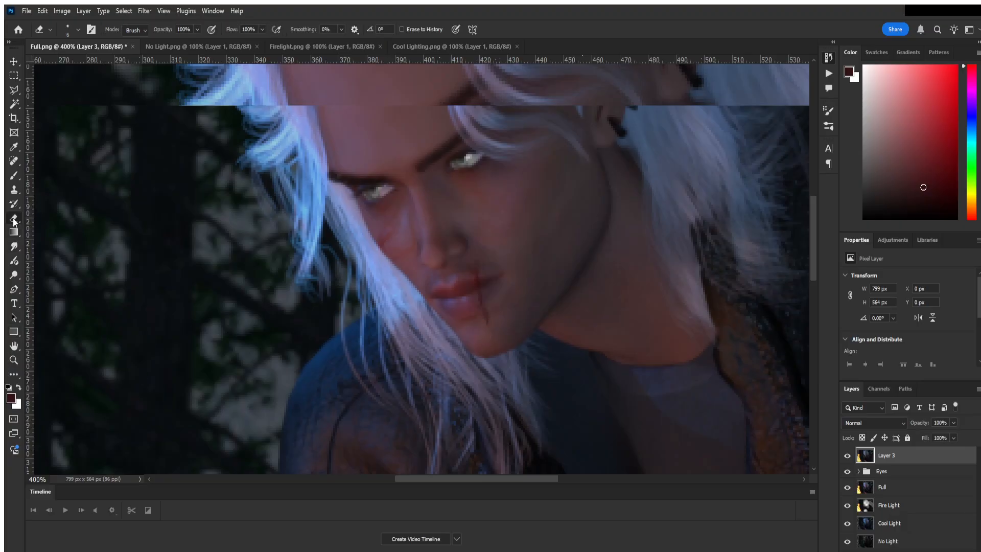
pyautogui.moveTo(495, 311); pyautogui.dragTo(479, 323)
pyautogui.click(16, 176)
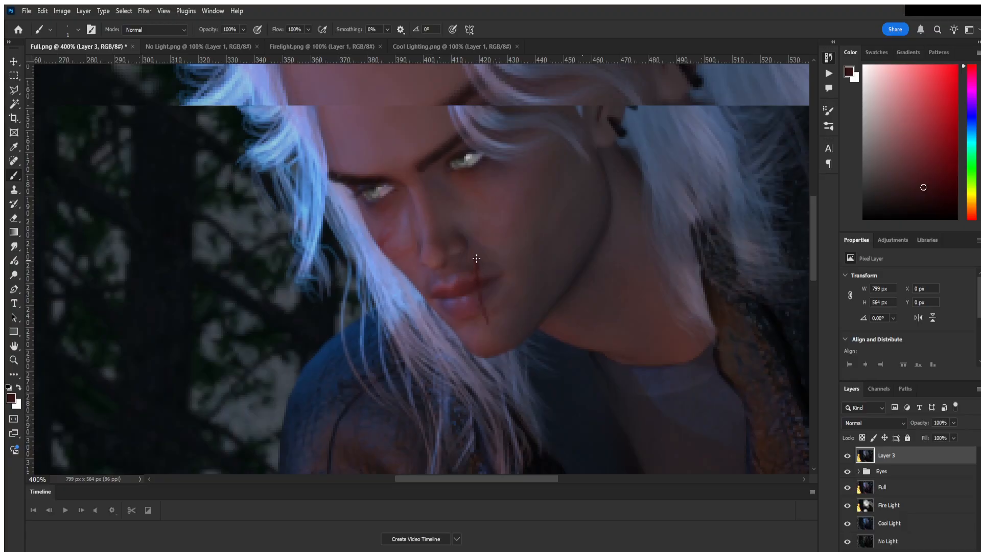
pyautogui.moveTo(482, 278); pyautogui.dragTo(483, 294)
pyautogui.click(12, 276)
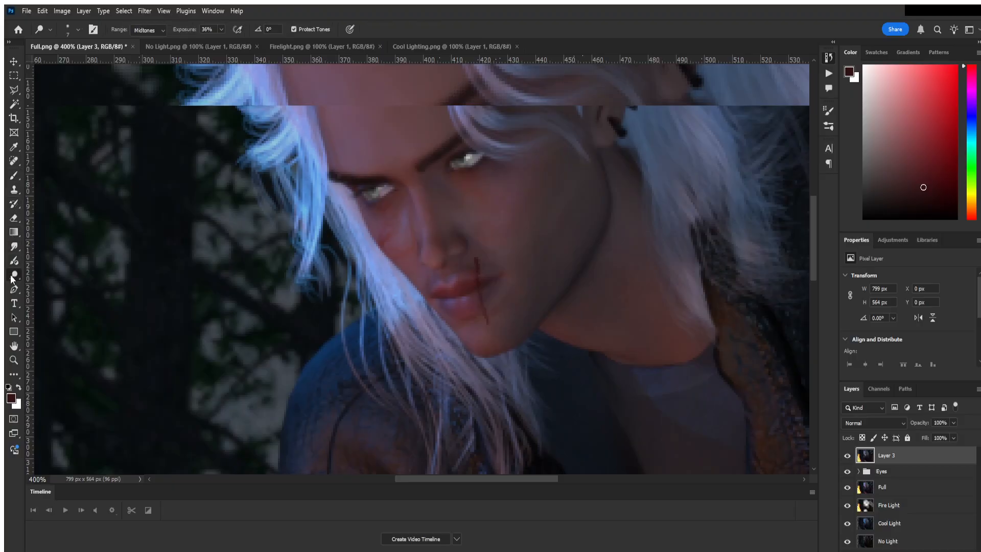
# - Smudge the upper end of the blood trickle above the lip and clean up its edges with the Eraser
pyautogui.click(15, 246)
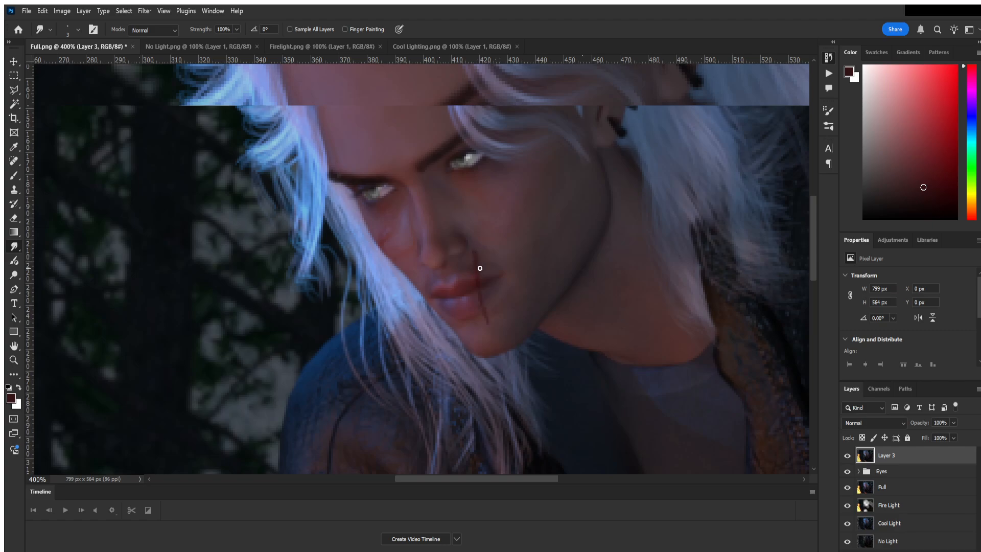
pyautogui.moveTo(478, 279); pyautogui.dragTo(475, 270)
pyautogui.click(13, 218)
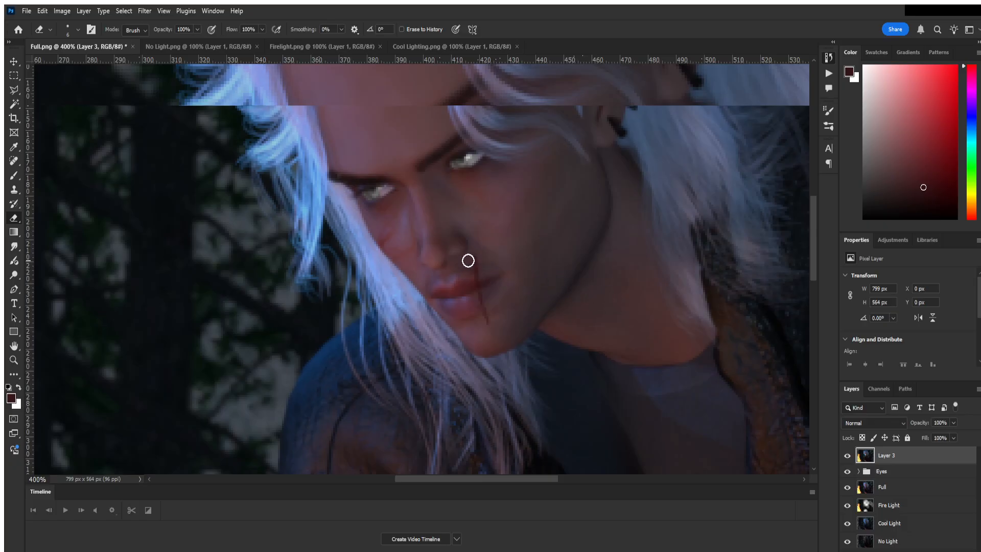
# - Try the Hard Light and Soft Light blend modes on Layer 3, restore Normal and lower its opacity to 63%
pyautogui.scroll(-12, 882, 422)
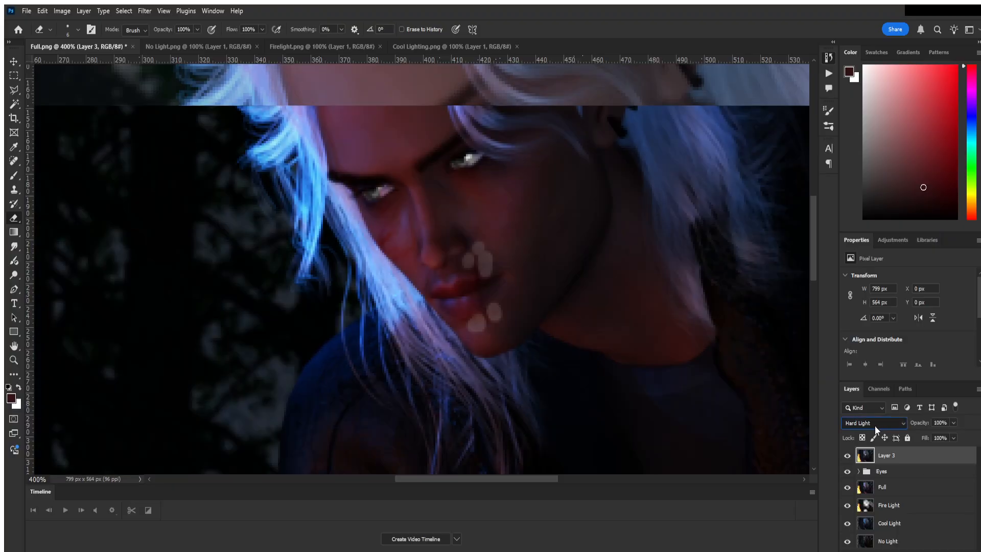
pyautogui.scroll(-1, 864, 416)
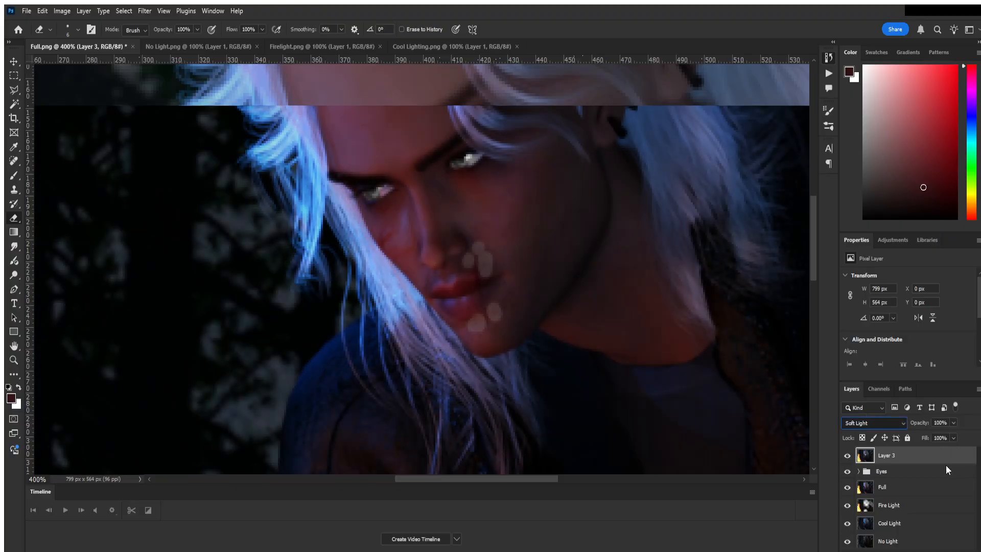
pyautogui.hotkey('ctrl', 'z')
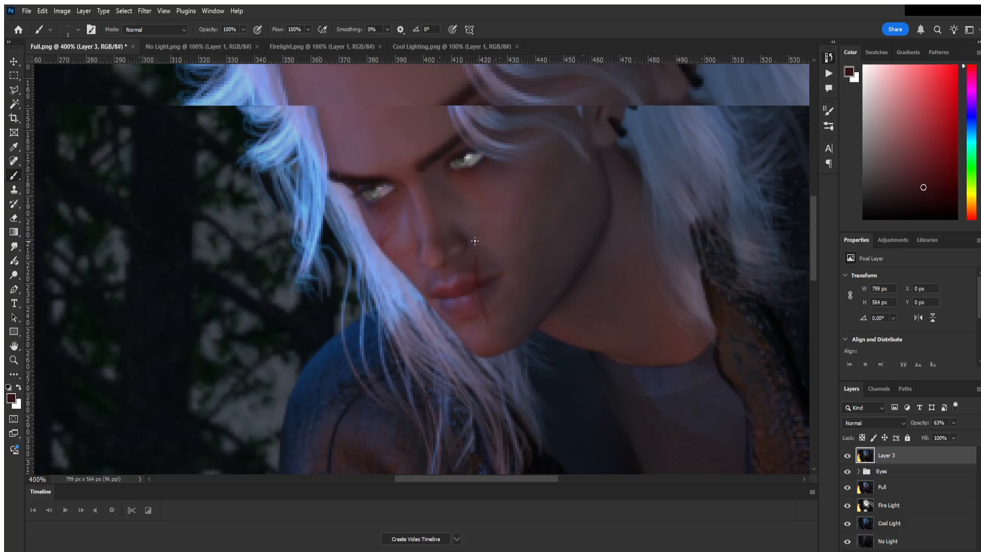
# - Sample reddish skin tones from the face, brush fine scar marks on the cheek beside the nose on Layer 3, and switch to the Smudge tool
pyautogui.press('i')
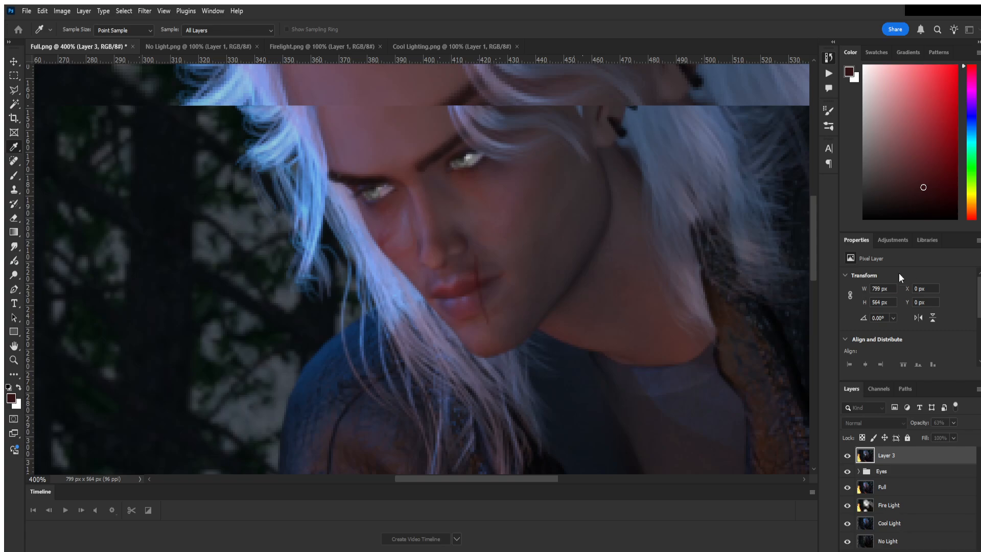
pyautogui.click(392, 256)
pyautogui.press('b')
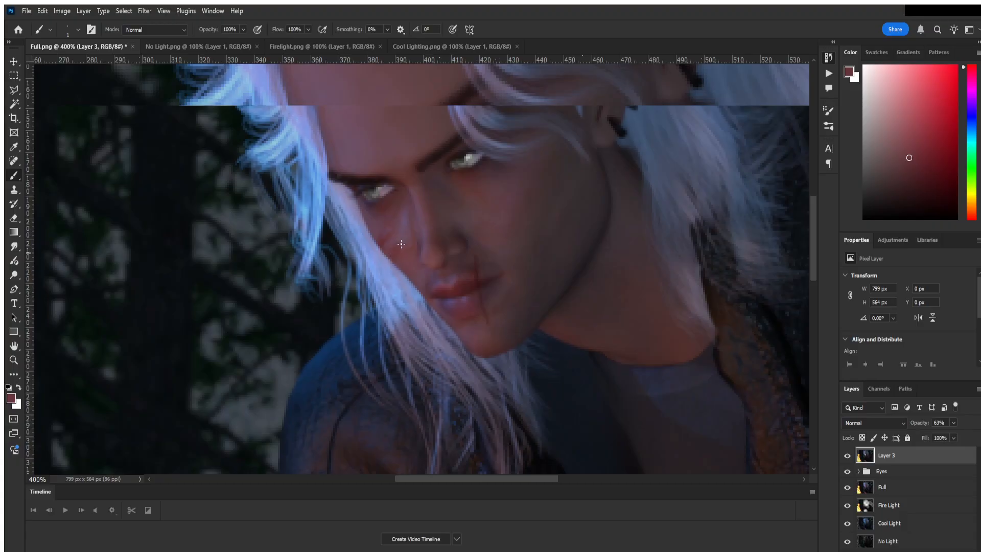
pyautogui.press('i')
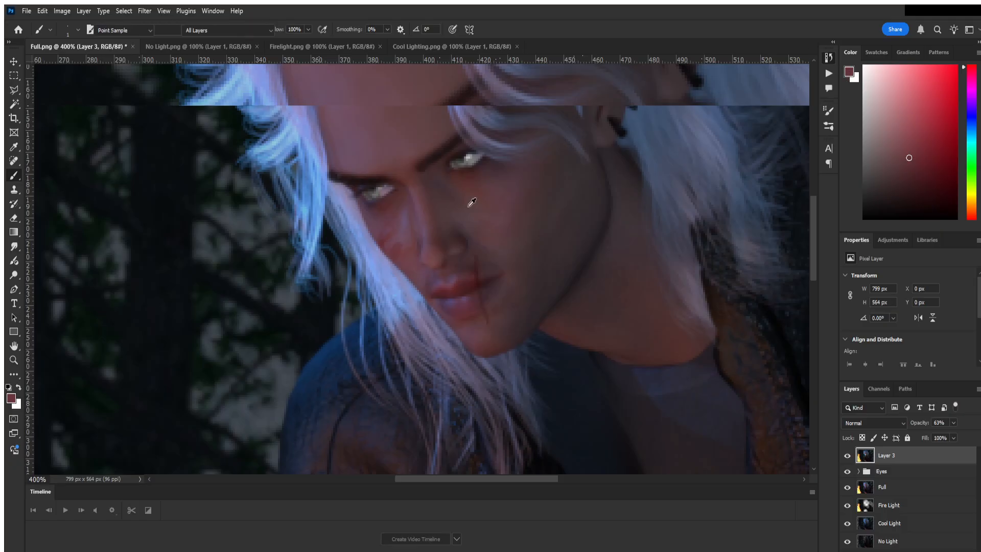
pyautogui.click(916, 250)
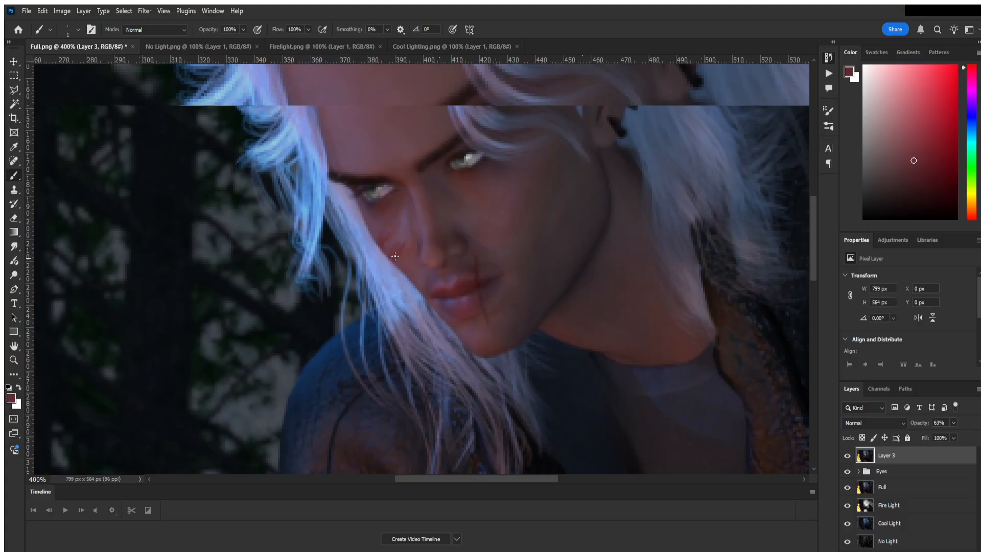
pyautogui.press('i')
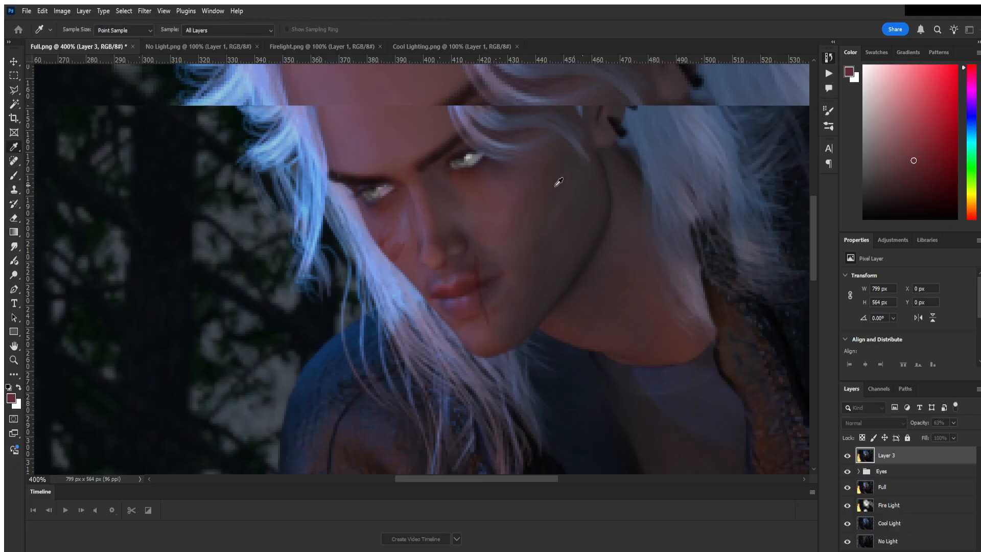
pyautogui.click(712, 231)
pyautogui.press('b')
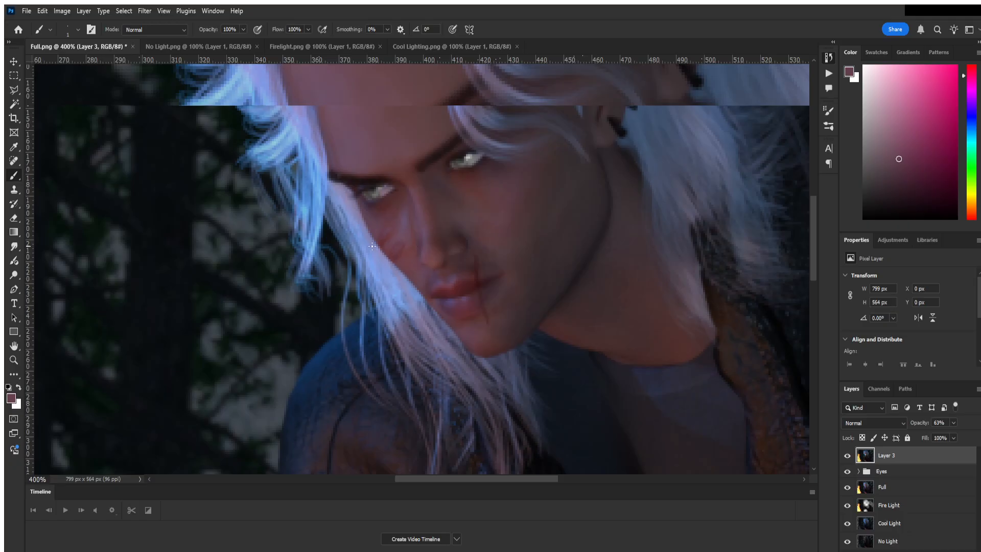
pyautogui.press('i')
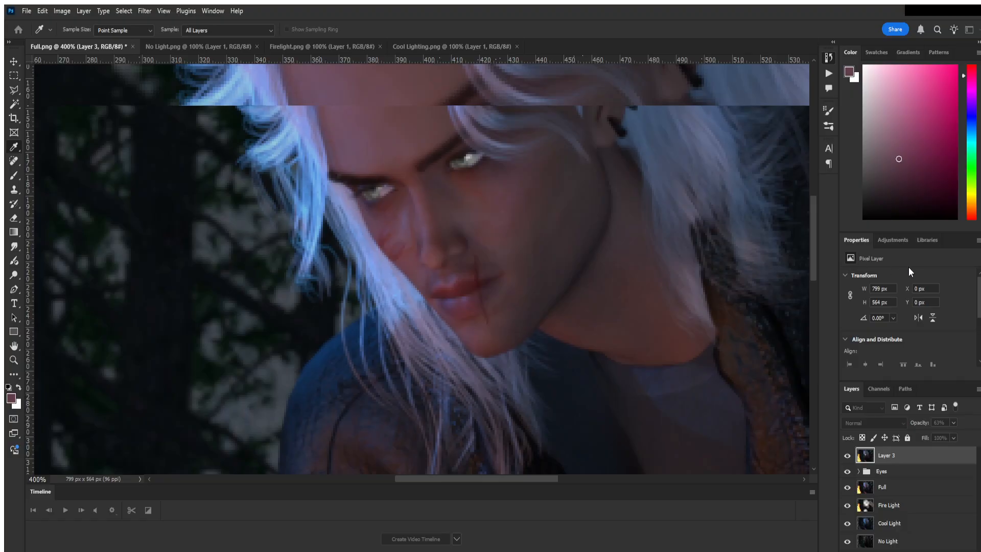
pyautogui.press('b')
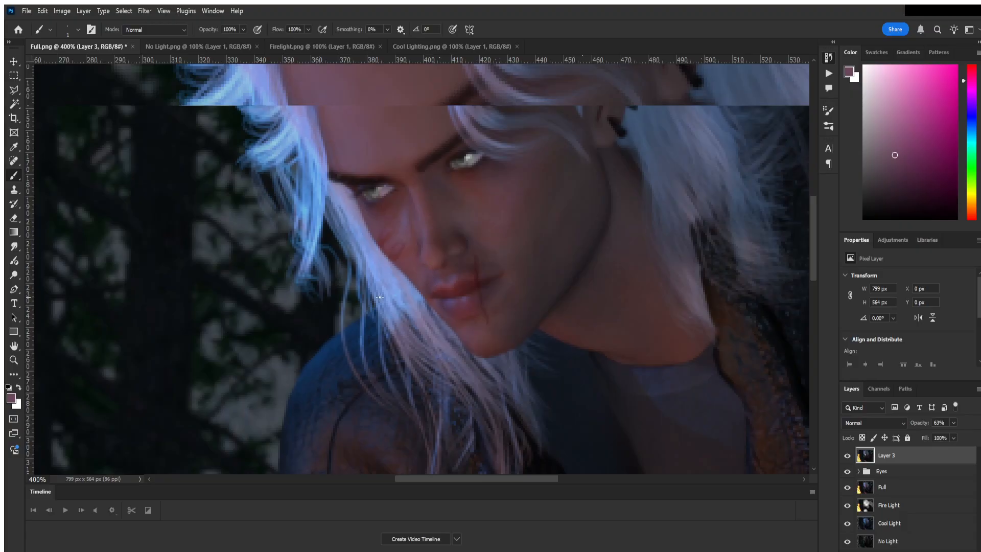
pyautogui.click(14, 247)
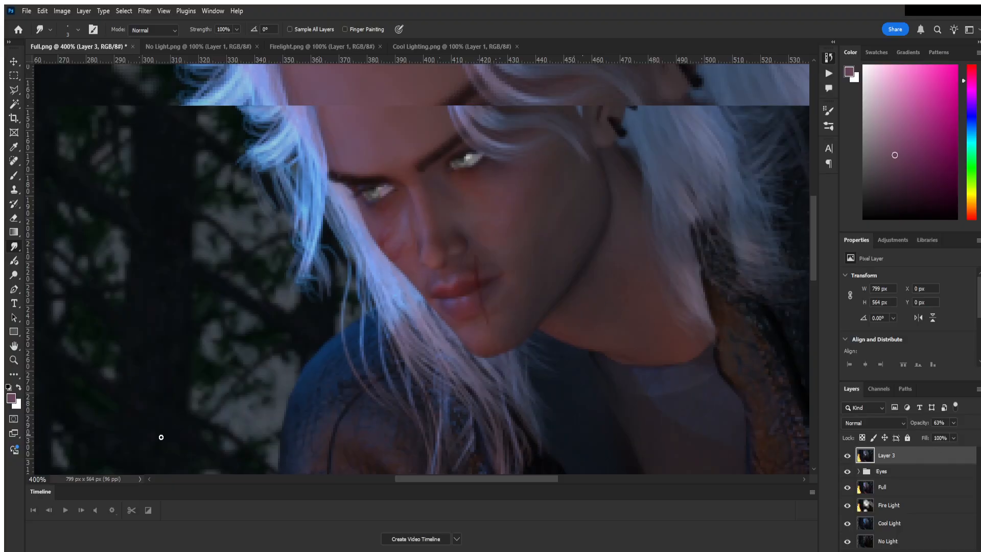
# - Rename Layer 3 as Scars
pyautogui.click(32, 479)
pyautogui.write('100')
pyautogui.press('Return')
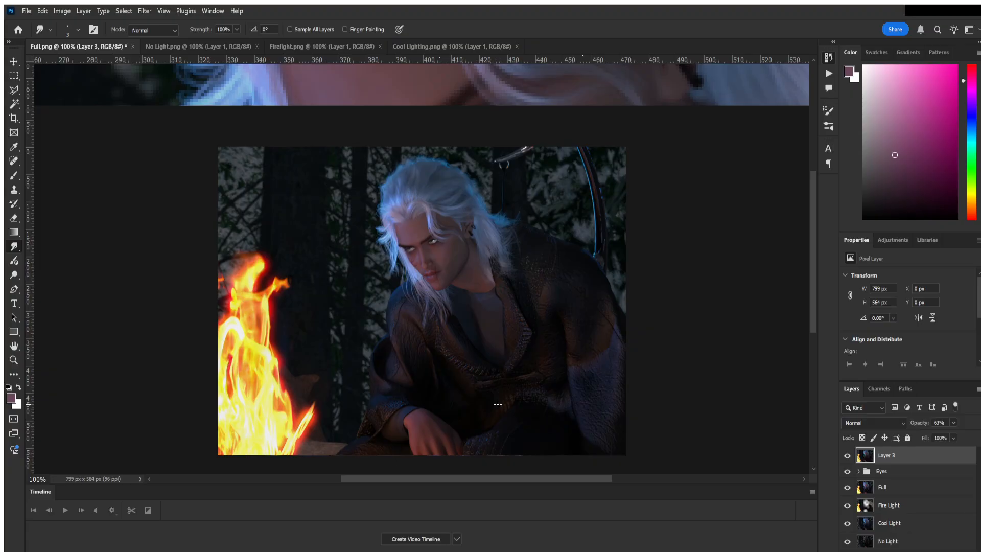
pyautogui.scroll(1, 624, 360)
pyautogui.scroll(-2, 624, 360)
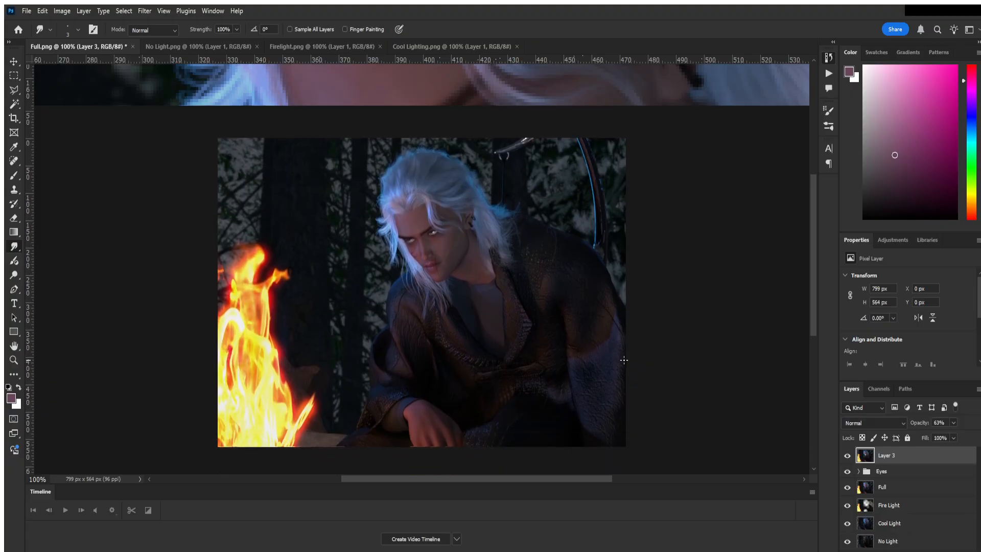
pyautogui.scroll(1, 624, 360)
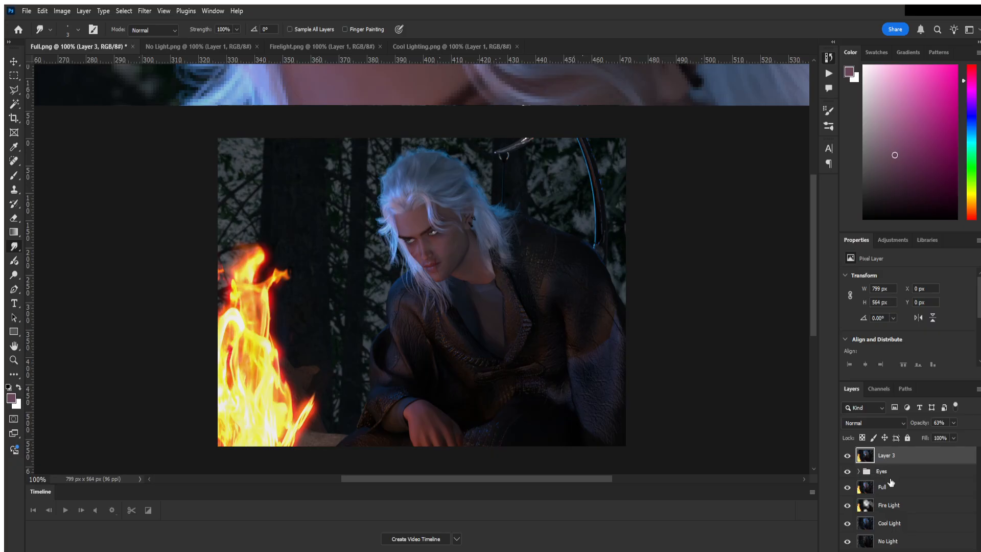
pyautogui.doubleClick(886, 455)
pyautogui.write('Scars')
pyautogui.press('Return')
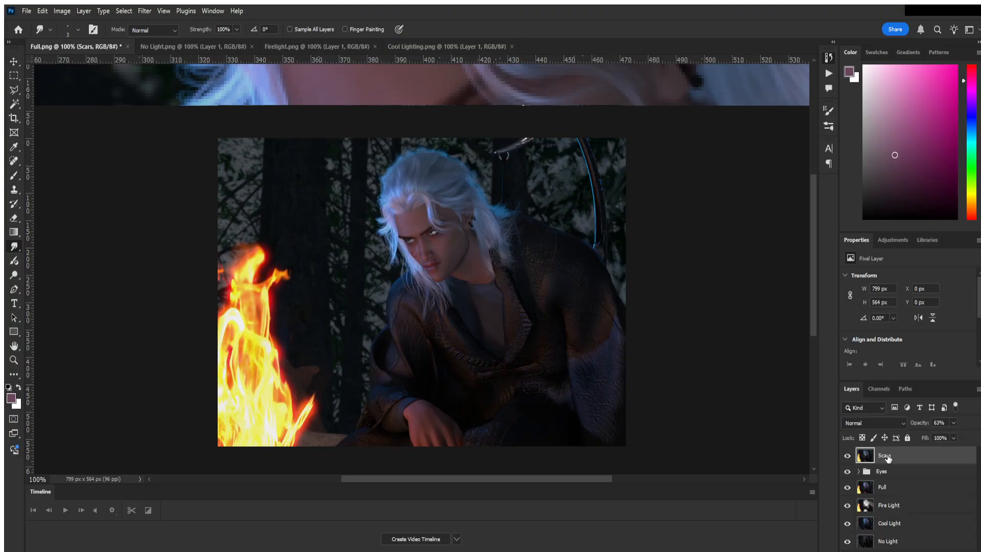
# - Stamp all visible layers into a new layer above Scars and name it Blur
pyautogui.hotkey('ctrl', 'shift', 'alt', 'e')
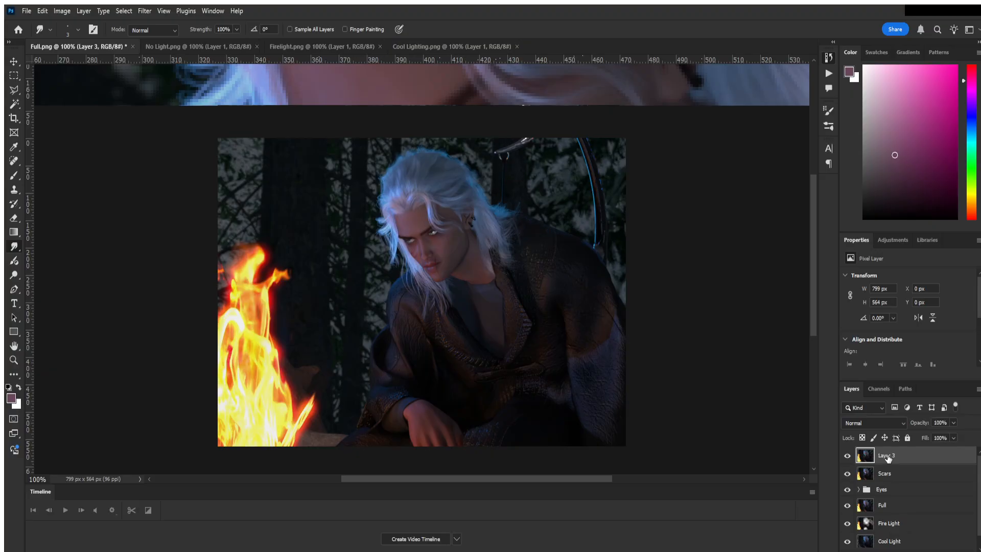
pyautogui.doubleClick(887, 456)
pyautogui.write('Blur')
pyautogui.press('Return')
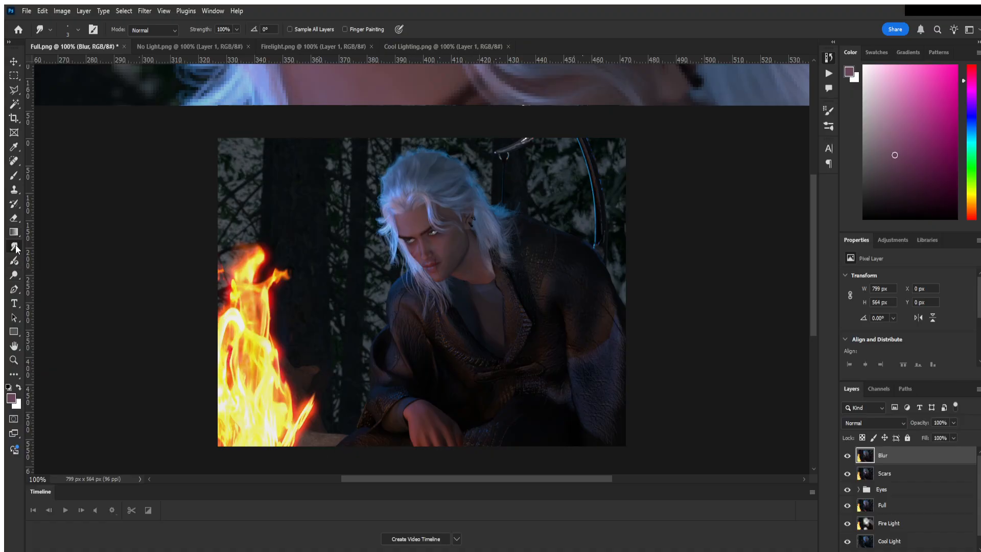
# - Soften the robe and background with a 146 px Blur tool at 100% strength, and compare the image with and without the Blur layer
pyautogui.click(53, 246)
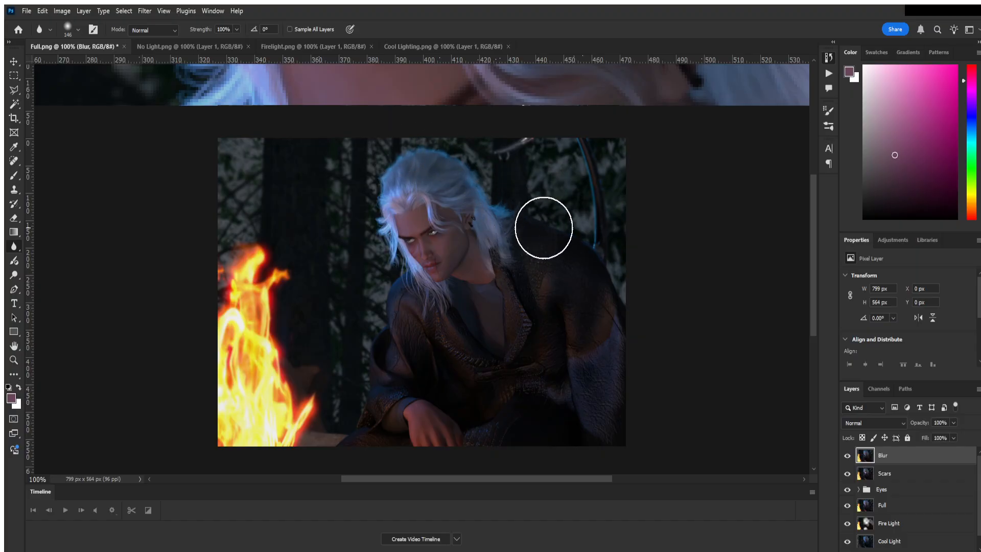
pyautogui.moveTo(577, 298)
pyautogui.mouseDown()
pyautogui.moveTo(604, 403)
pyautogui.moveTo(576, 309)
pyautogui.moveTo(541, 308)
pyautogui.moveTo(541, 415)
pyautogui.moveTo(414, 320)
pyautogui.moveTo(350, 429)
pyautogui.moveTo(386, 320)
pyautogui.moveTo(378, 311)
pyautogui.moveTo(382, 400)
pyautogui.moveTo(357, 465)
pyautogui.moveTo(482, 388)
pyautogui.moveTo(447, 355)
pyautogui.moveTo(436, 363)
pyautogui.moveTo(491, 405)
pyautogui.moveTo(444, 355)
pyautogui.moveTo(490, 396)
pyautogui.moveTo(463, 363)
pyautogui.moveTo(501, 423)
pyautogui.moveTo(460, 357)
pyautogui.moveTo(526, 350)
pyautogui.moveTo(527, 277)
pyautogui.moveTo(543, 454)
pyautogui.mouseUp()
pyautogui.click(846, 455)
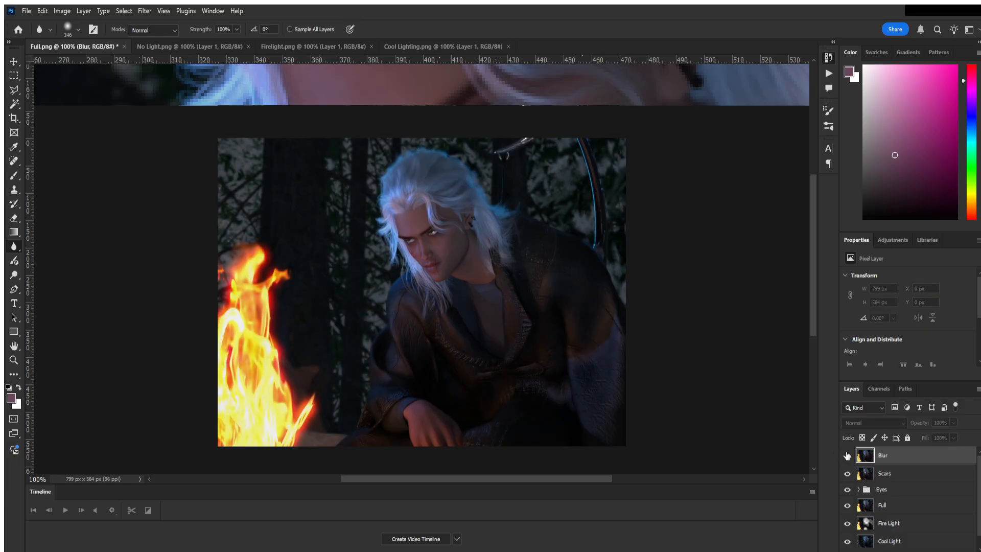
pyautogui.click(847, 455)
pyautogui.click(847, 455)
pyautogui.click(847, 455)
pyautogui.click(847, 455)
pyautogui.click(847, 455)
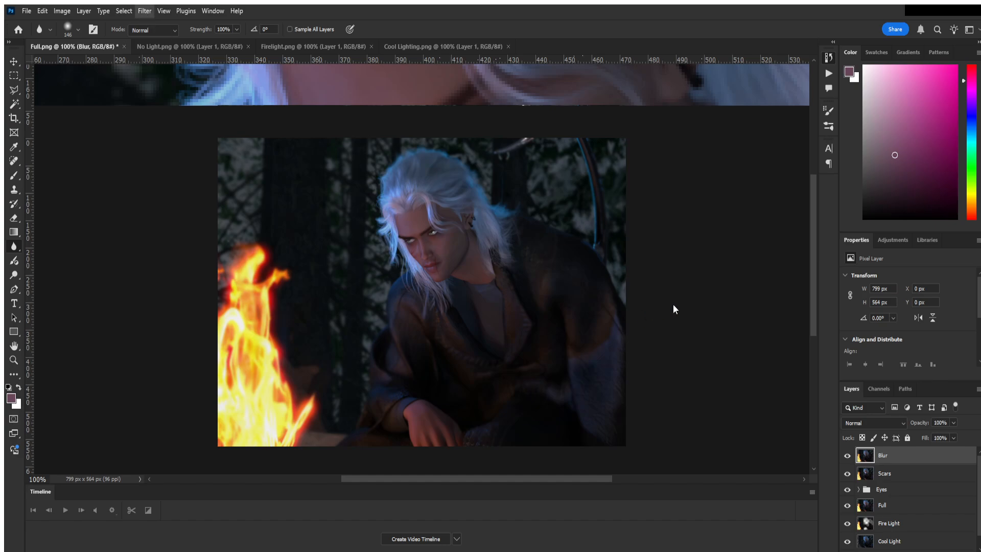
# - Stamp all visible layers into a new layer above Blur, name it CRF, and boost its brightness and contrast
pyautogui.hotkey('ctrl', 'shift', 'alt', 'e')
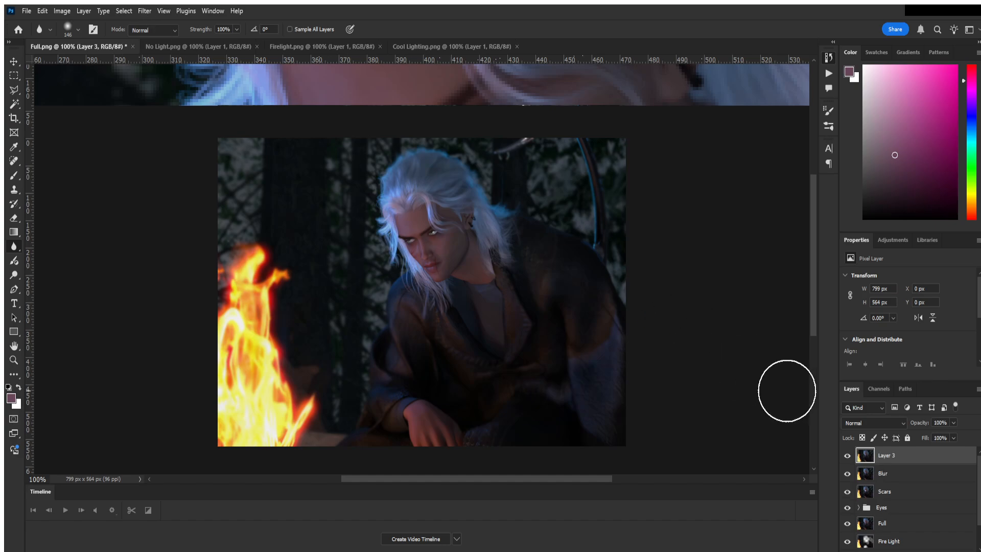
pyautogui.doubleClick(891, 453)
pyautogui.write('CRF')
pyautogui.press('Return')
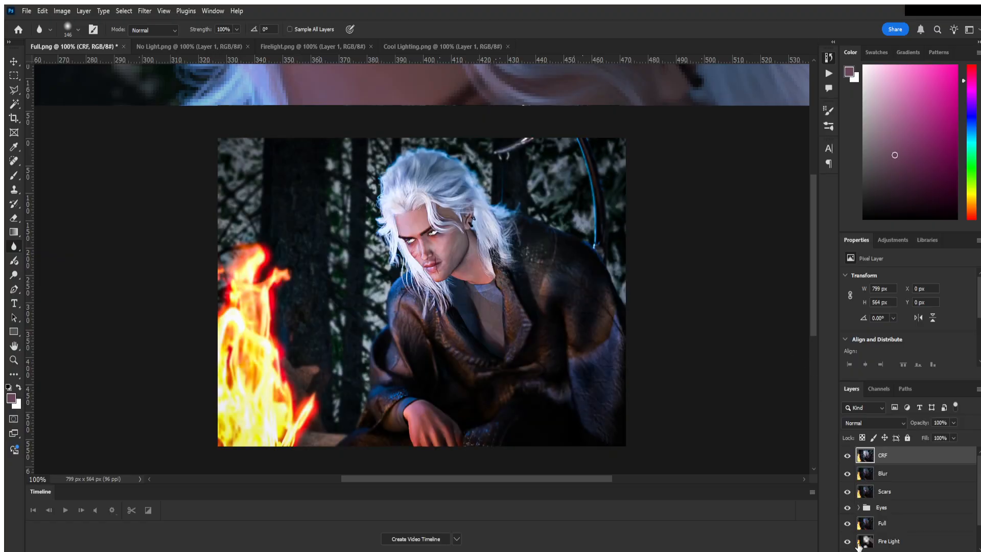
# - Lower the CRF layer's opacity to 57%, comparing the image with and without the layer
pyautogui.click(847, 457)
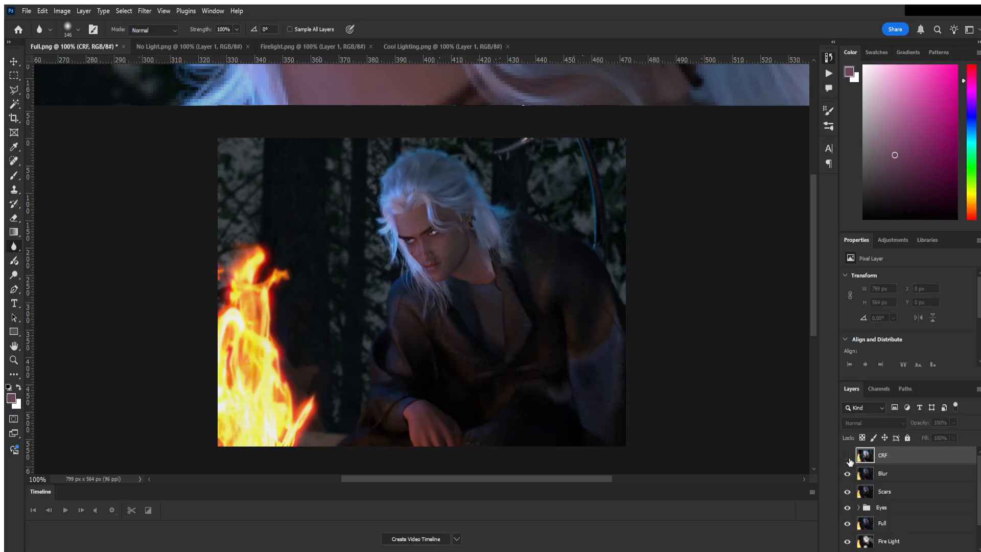
pyautogui.click(848, 459)
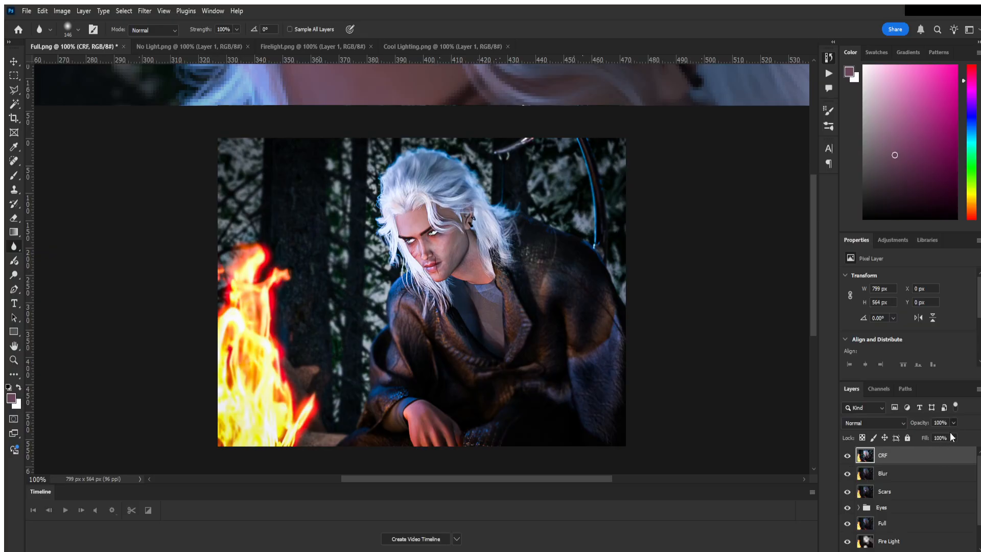
pyautogui.moveTo(945, 434); pyautogui.dragTo(934, 433)
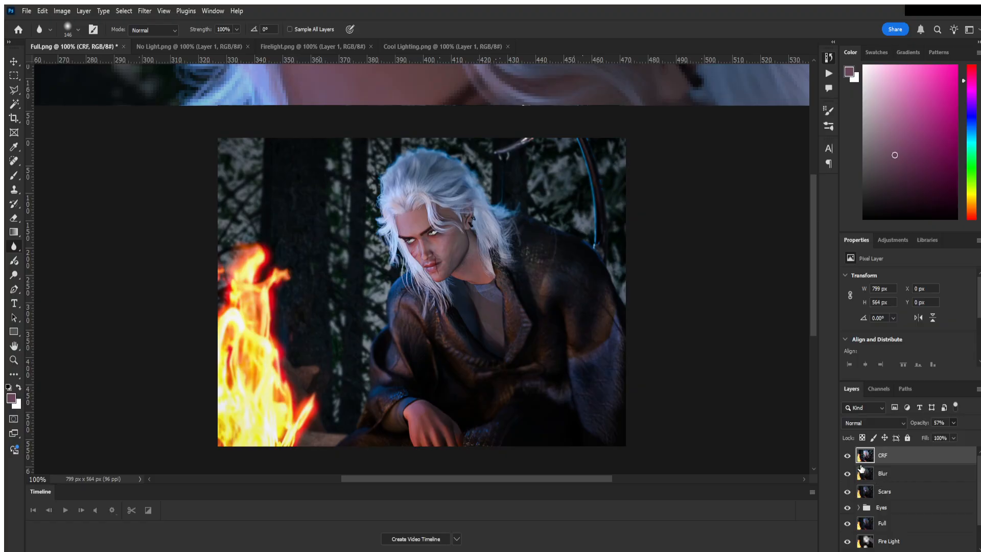
pyautogui.click(847, 455)
pyautogui.click(848, 454)
# - Add a Color Lookup adjustment layer above CRF and load the 3Strip.look 3DLUT file
pyautogui.click(924, 499)
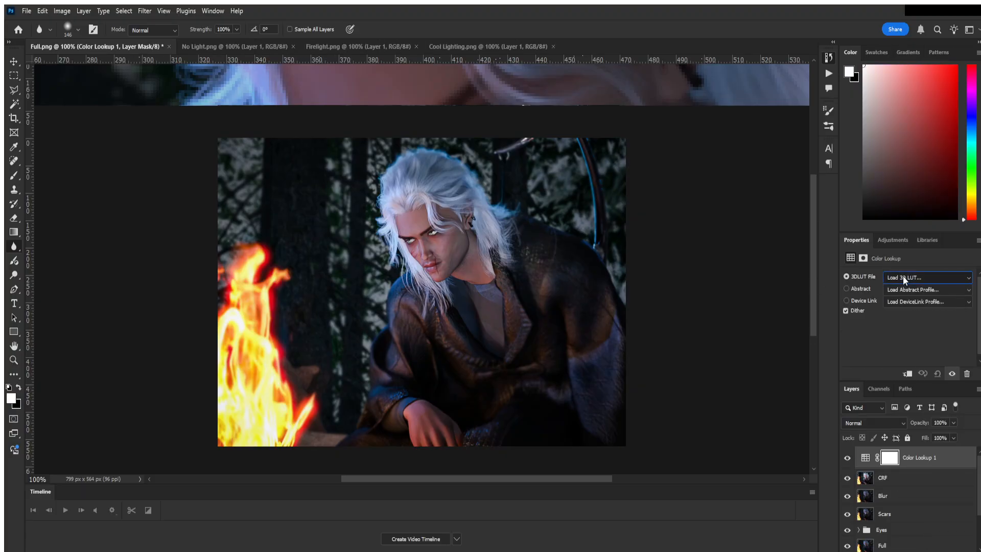
pyautogui.click(865, 42)
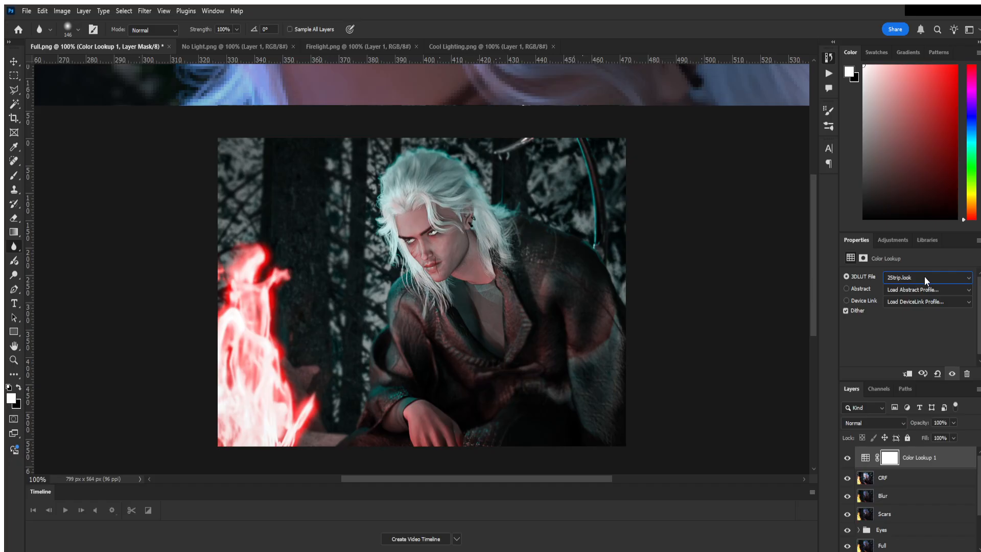
pyautogui.press('Down')
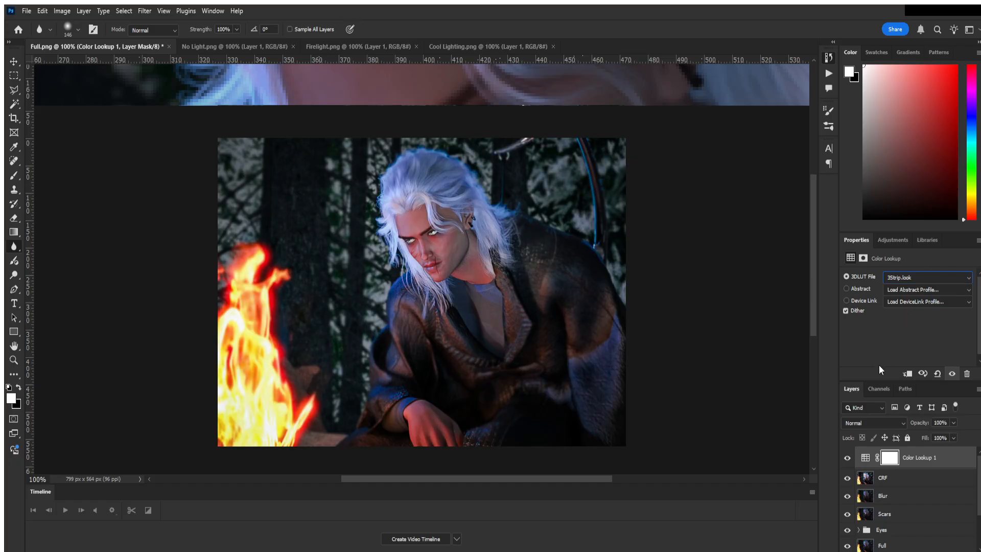
# - Compare the campfire image with the Color Lookup 1 adjustment hidden and shown
pyautogui.click(847, 458)
pyautogui.click(846, 459)
pyautogui.click(848, 460)
pyautogui.click(847, 459)
pyautogui.click(848, 460)
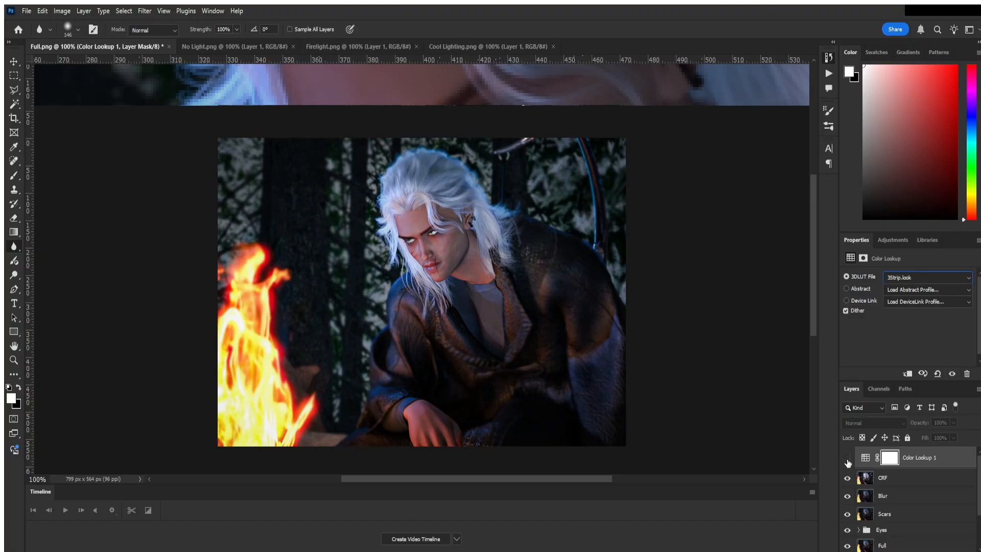
pyautogui.click(847, 460)
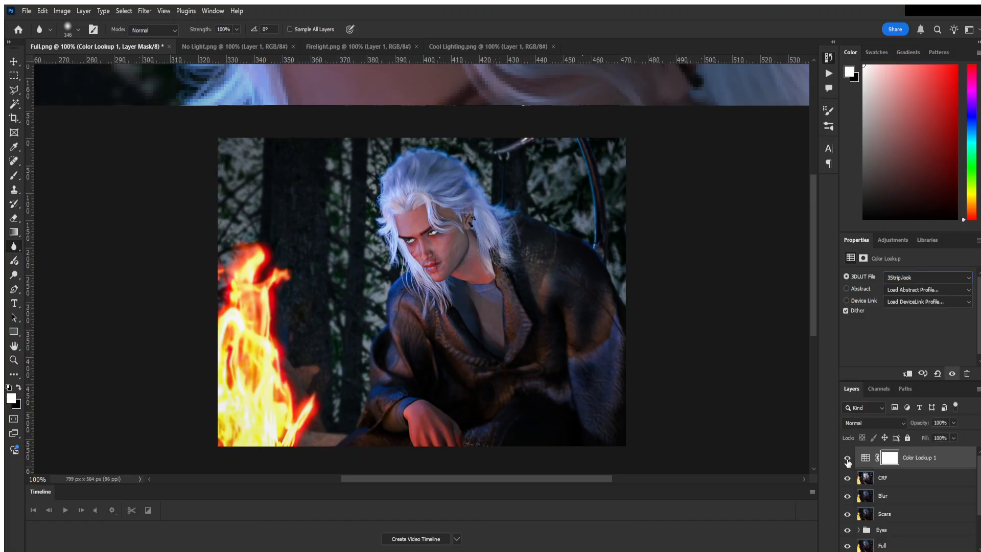
pyautogui.click(847, 460)
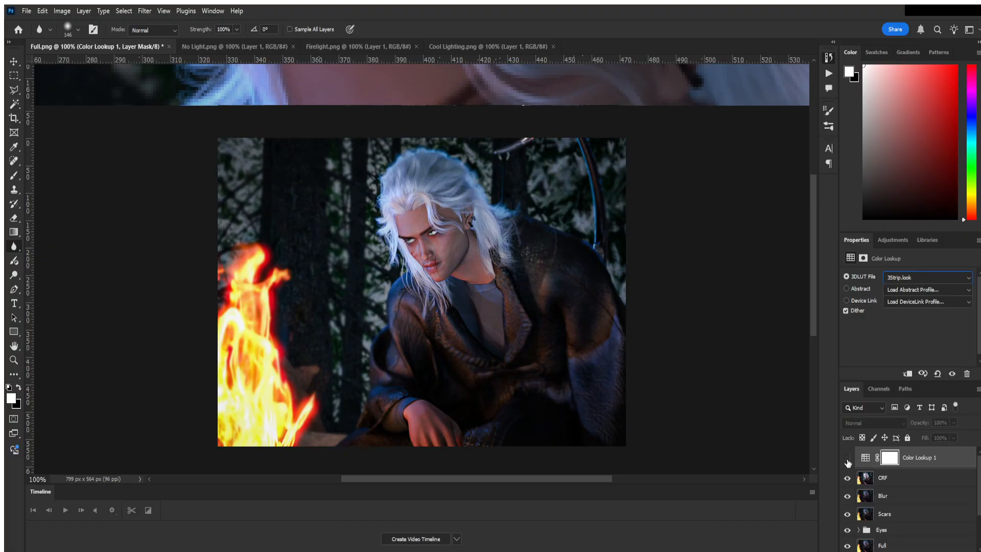
pyautogui.click(848, 460)
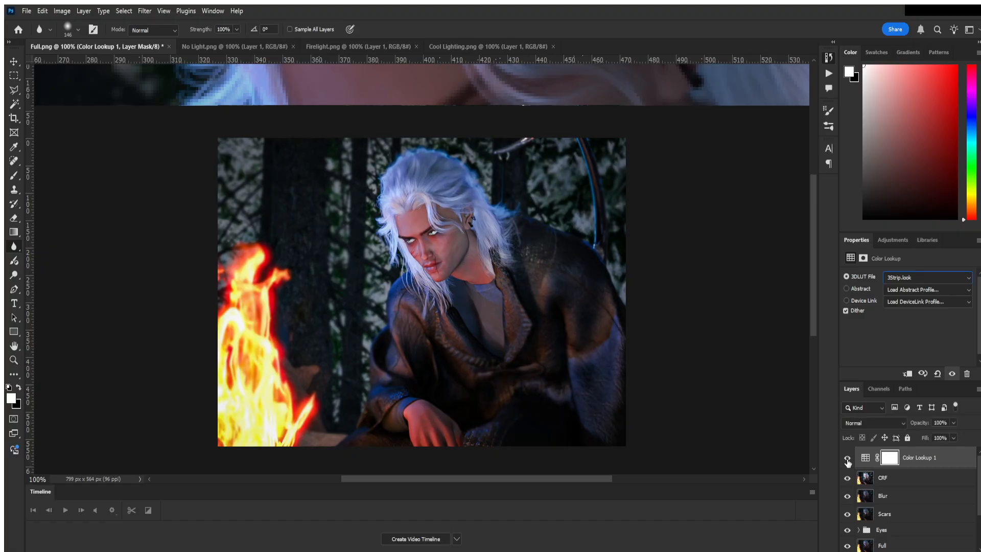
# - Lower the Color Lookup 1 layer's opacity to 32%, comparing the image with and without the layer
pyautogui.click(847, 460)
pyautogui.click(847, 460)
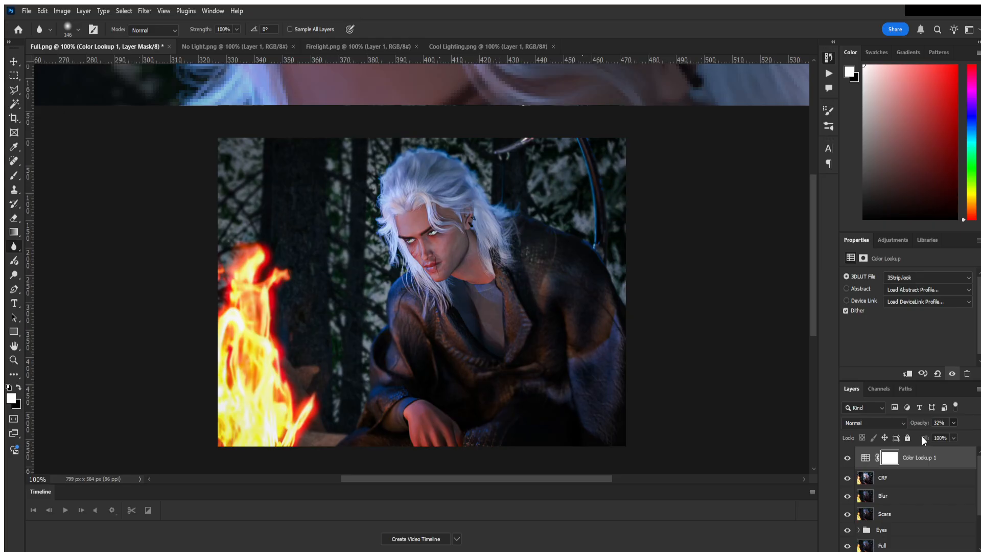
pyautogui.click(847, 459)
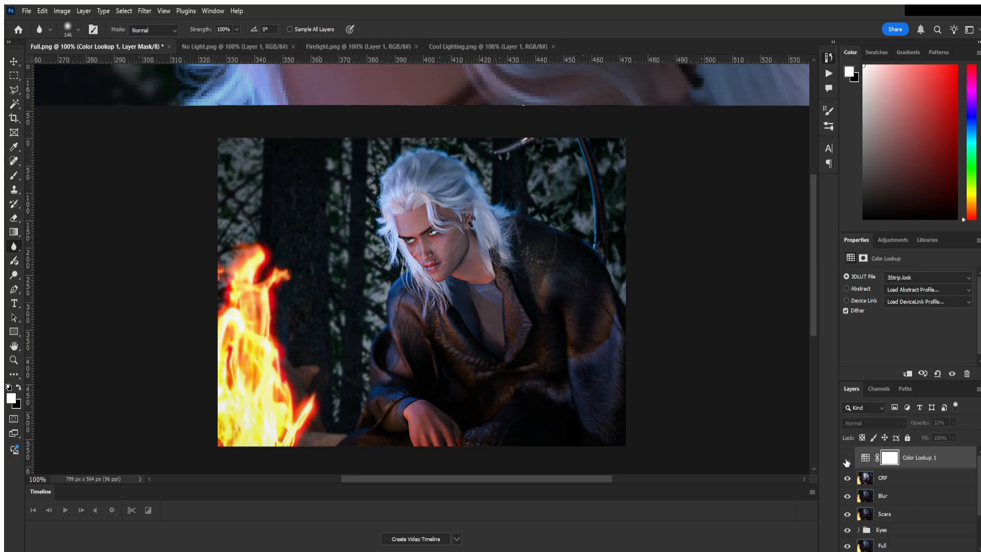
pyautogui.click(847, 460)
pyautogui.click(847, 460)
pyautogui.click(847, 460)
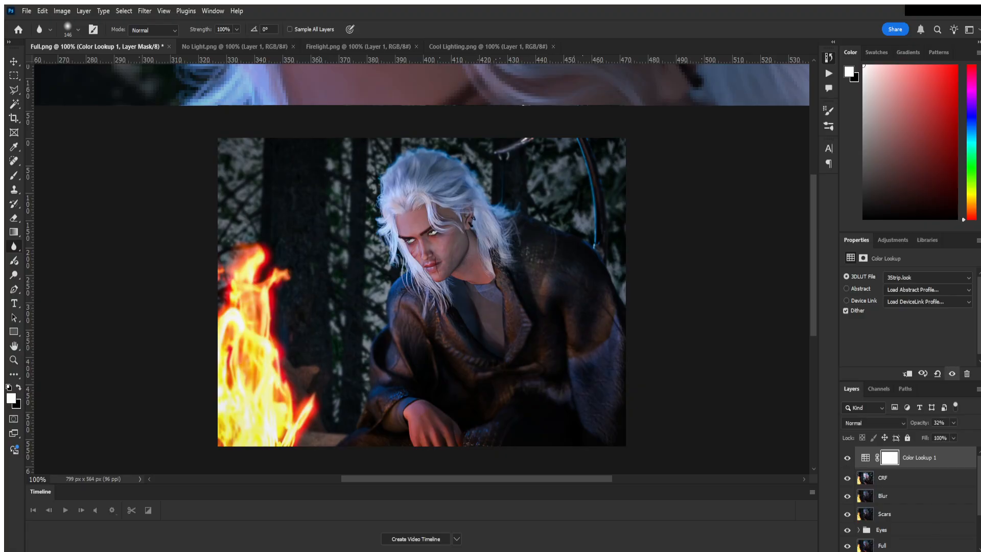
# - Add a second Color Lookup adjustment layer with the Bleach Bypass.look 3DLUT file and set its opacity to 40%
pyautogui.click(936, 509)
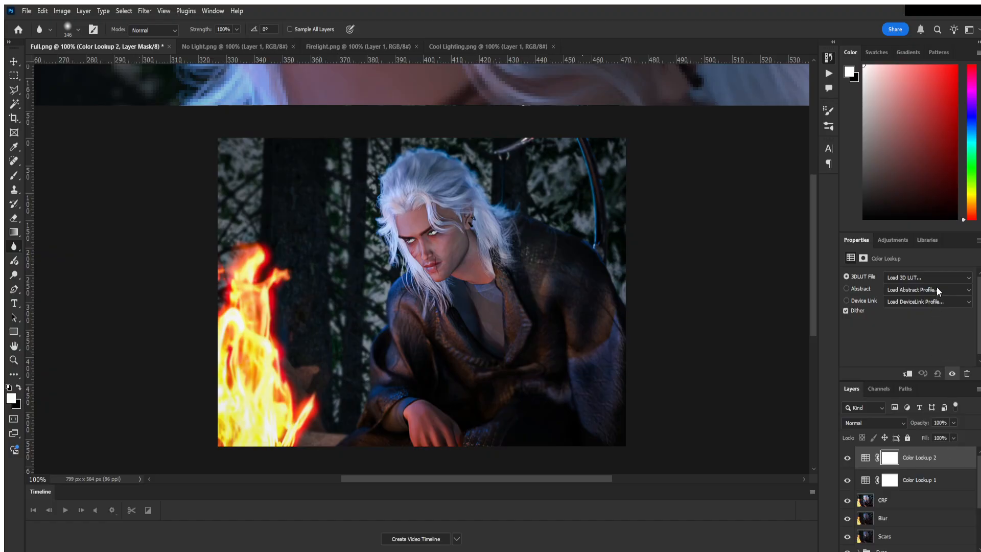
pyautogui.click(904, 58)
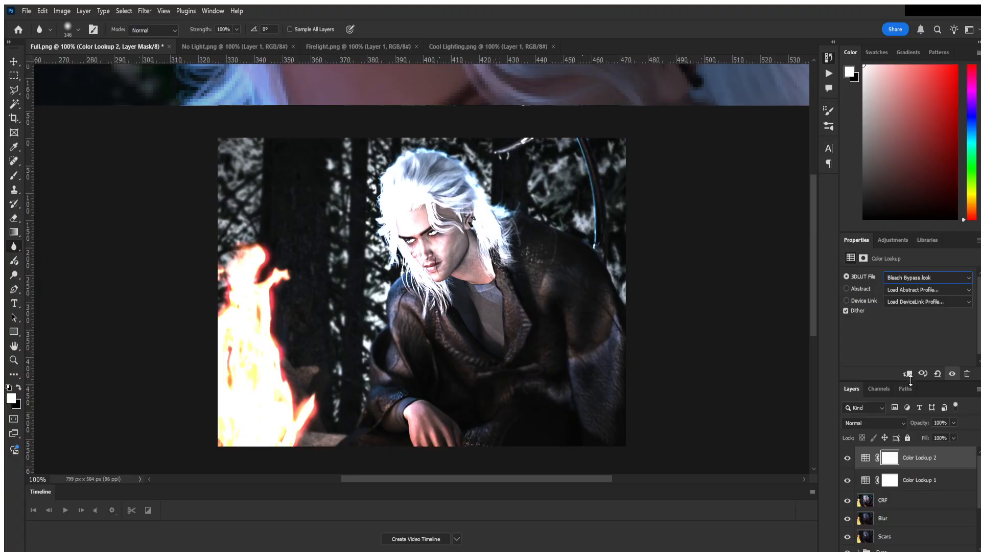
pyautogui.click(927, 437)
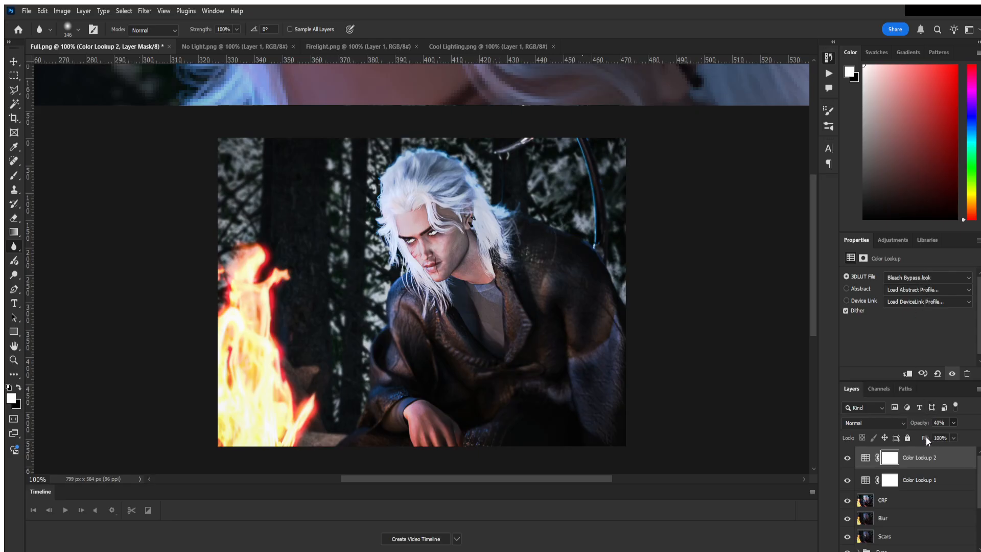
pyautogui.moveTo(926, 437); pyautogui.dragTo(924, 437)
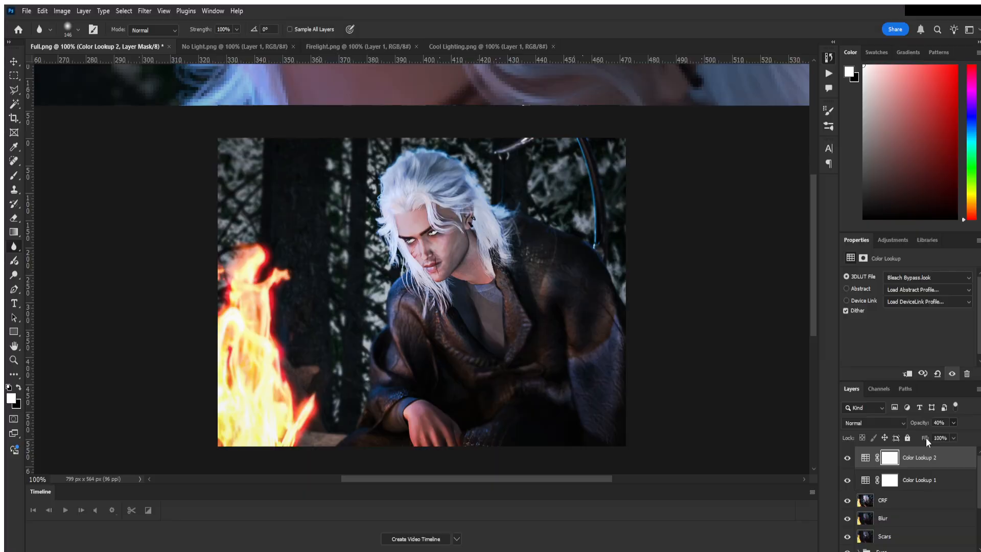
# - Try the NightFromDay, 2Strip, Bleach Bypass, Candlelight and Crisp_Warm 3DLUT files on Color Lookup 2
pyautogui.click(928, 279)
pyautogui.click(900, 177)
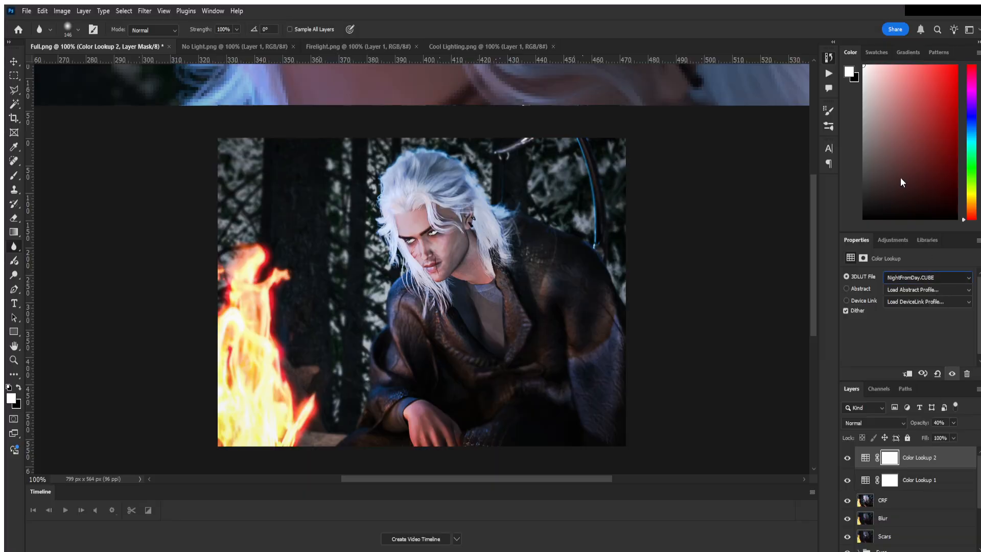
pyautogui.click(881, 42)
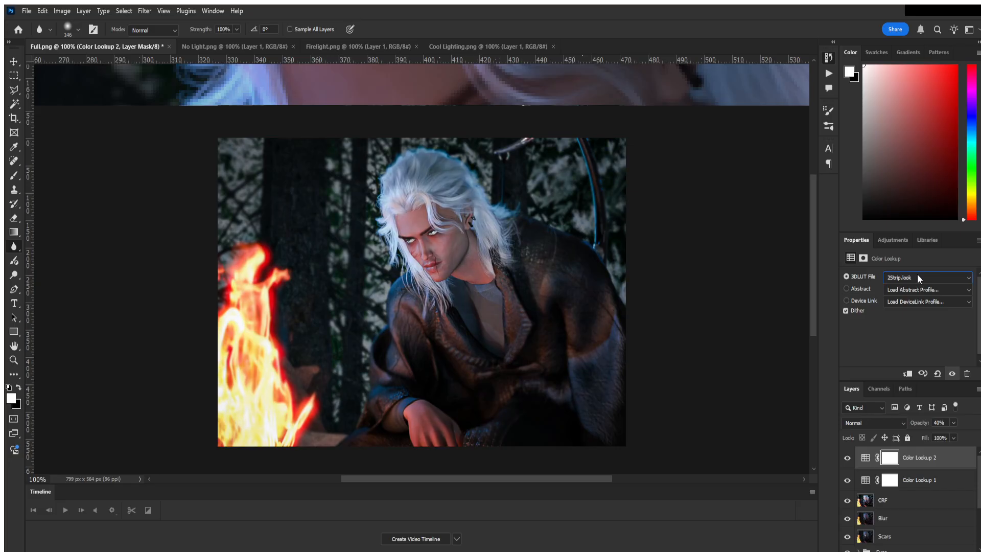
pyautogui.press('Down')
pyautogui.press('Down')
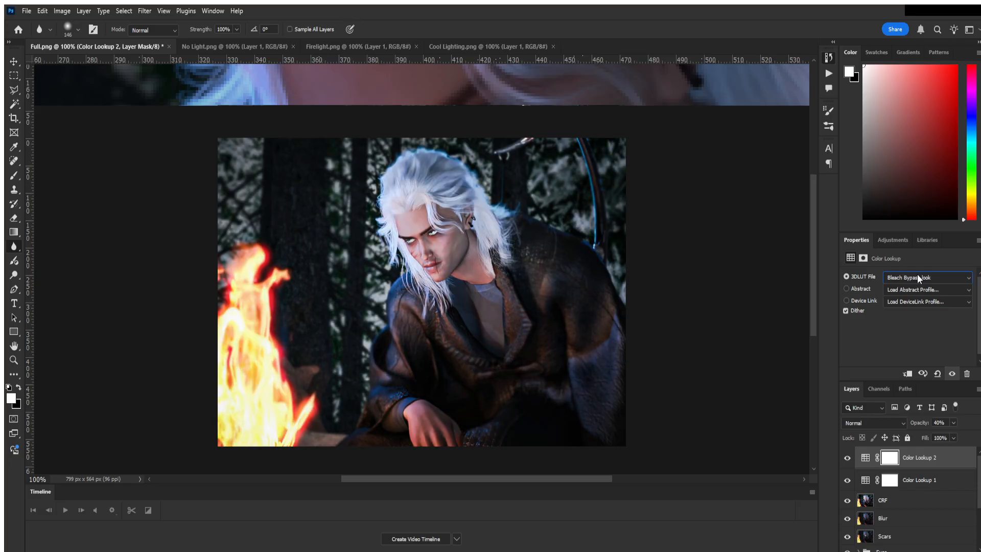
pyautogui.press('Down')
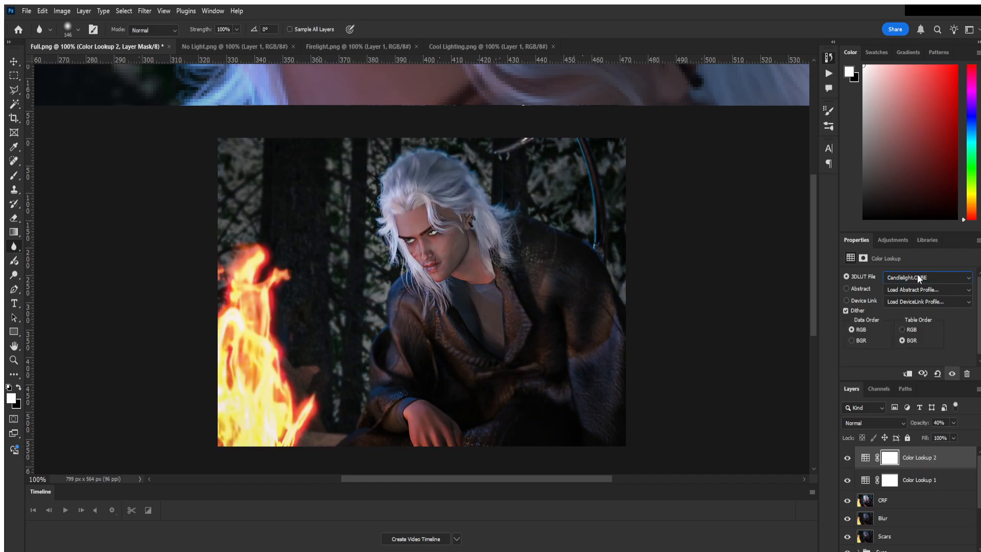
pyautogui.press('Down')
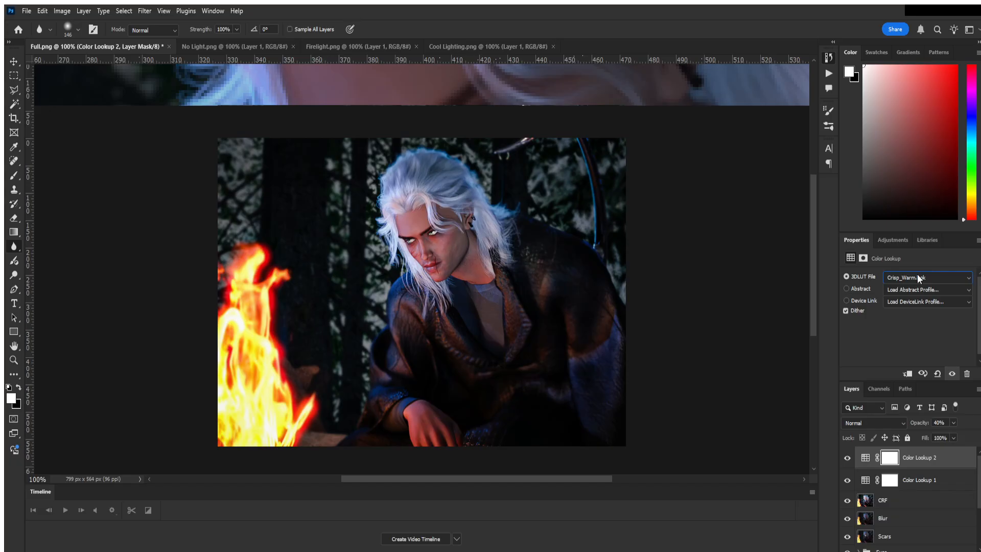
# - Try the Crisp_Winter, EdgyAmber, DropBlues and FallColors 3DLUT files on Color Lookup 2, comparing FallColors with the layer hidden and shown
pyautogui.press('Down')
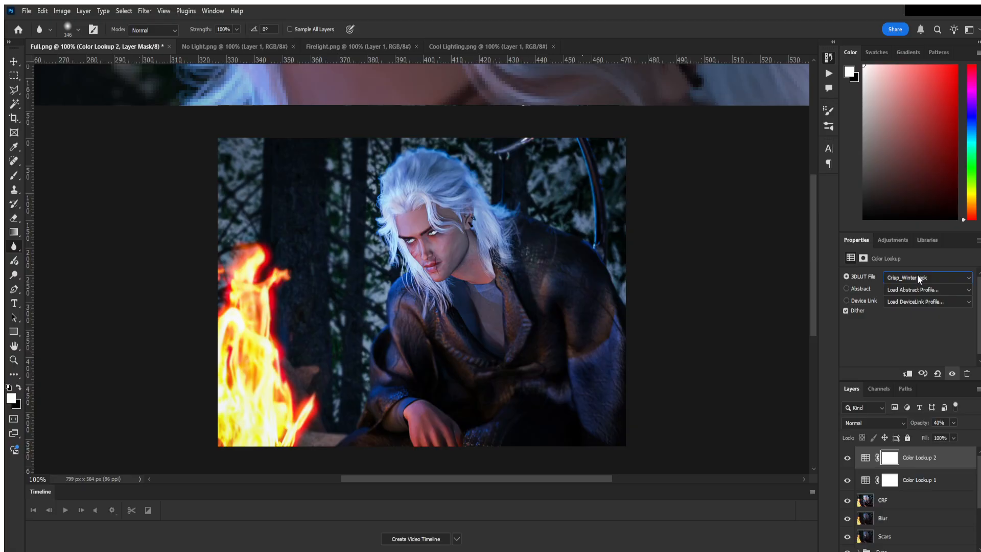
pyautogui.press('Down')
pyautogui.press('Down')
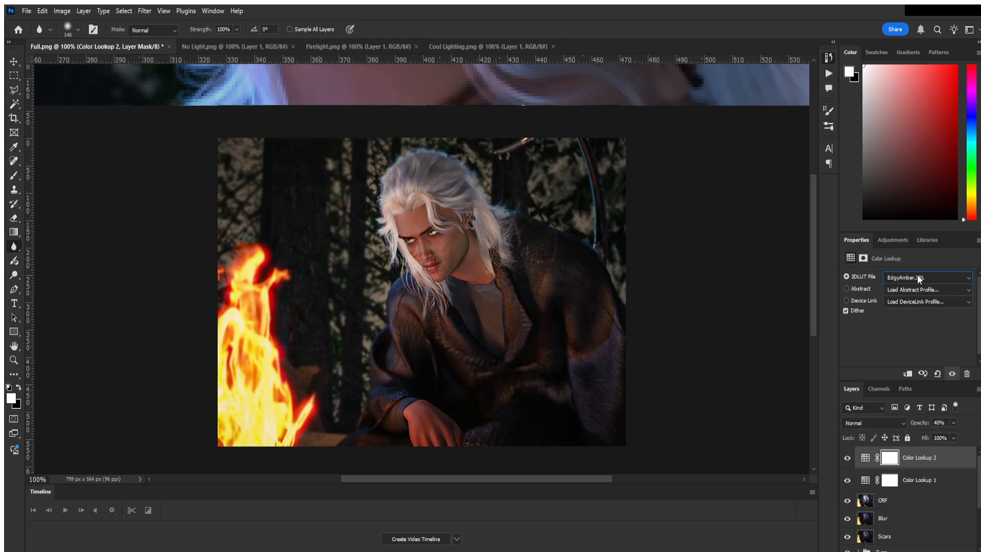
pyautogui.press('Up')
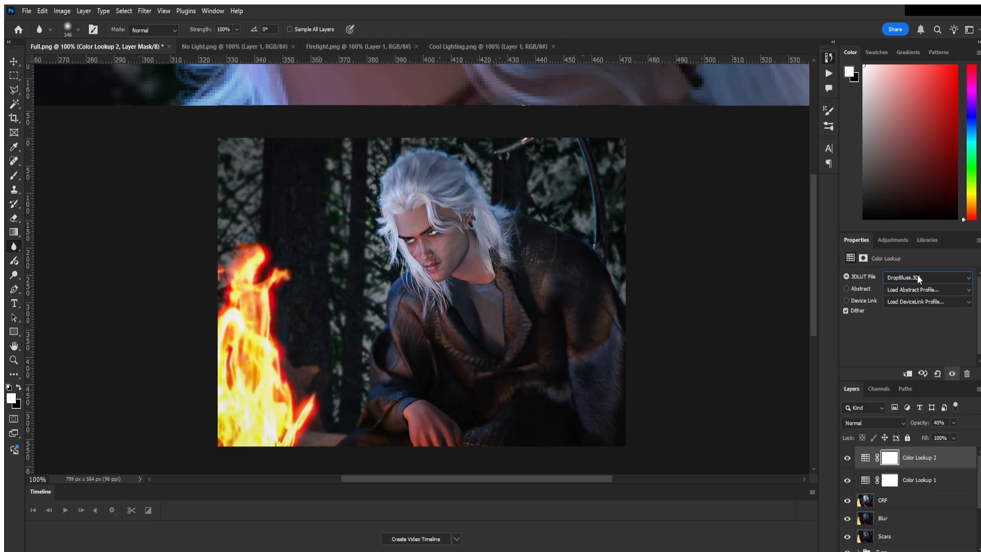
pyautogui.press('Down')
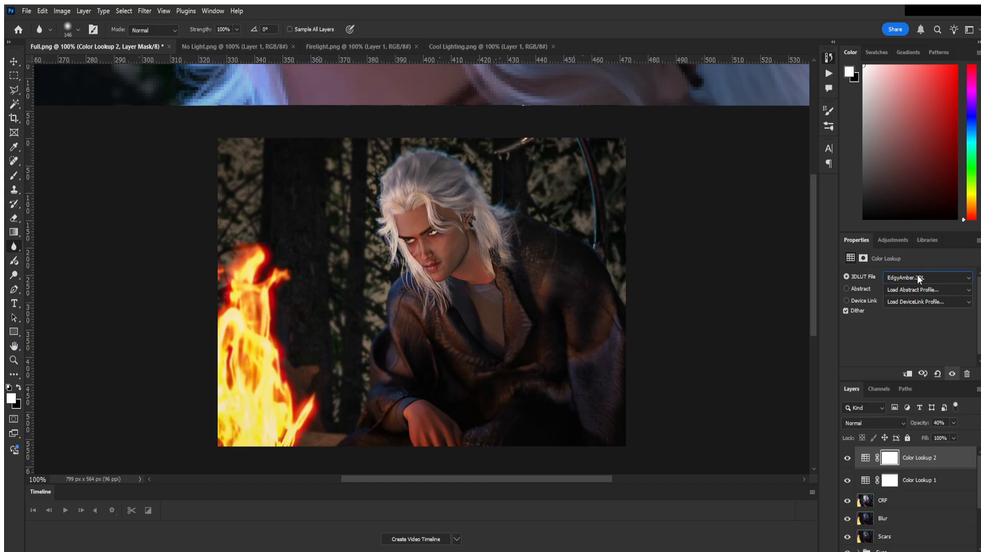
pyautogui.press('Down')
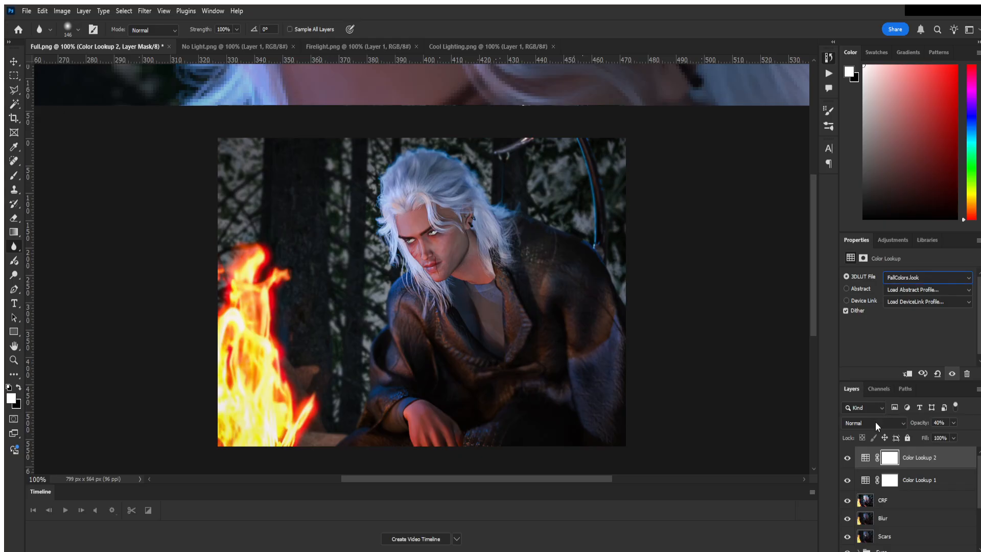
pyautogui.click(846, 458)
pyautogui.click(847, 458)
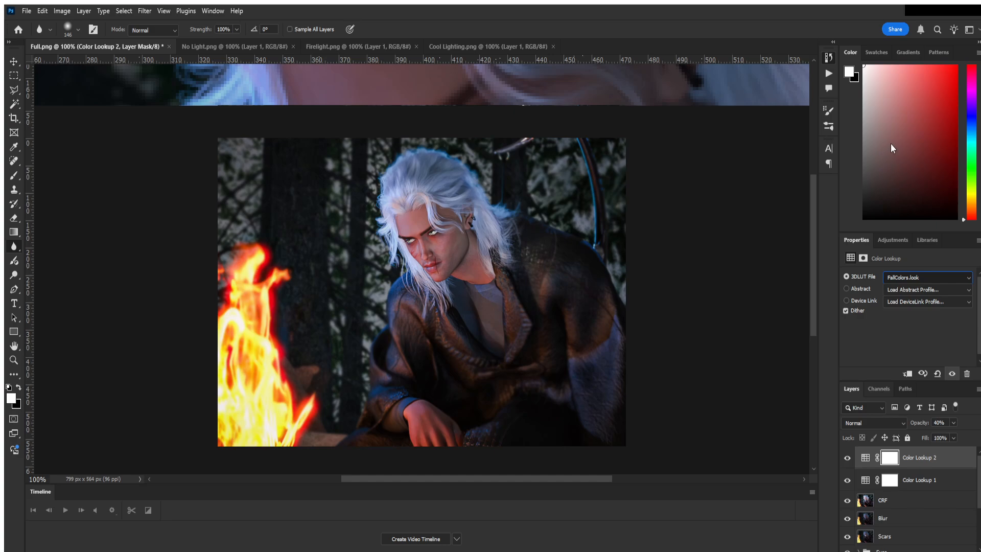
# - Preview the 3DLUT files from filmstock_50 through FoggyNight, the Fuji and Kodak stocks and LateSunset to Soft_Warming on Color Lookup 2
pyautogui.press('Down')
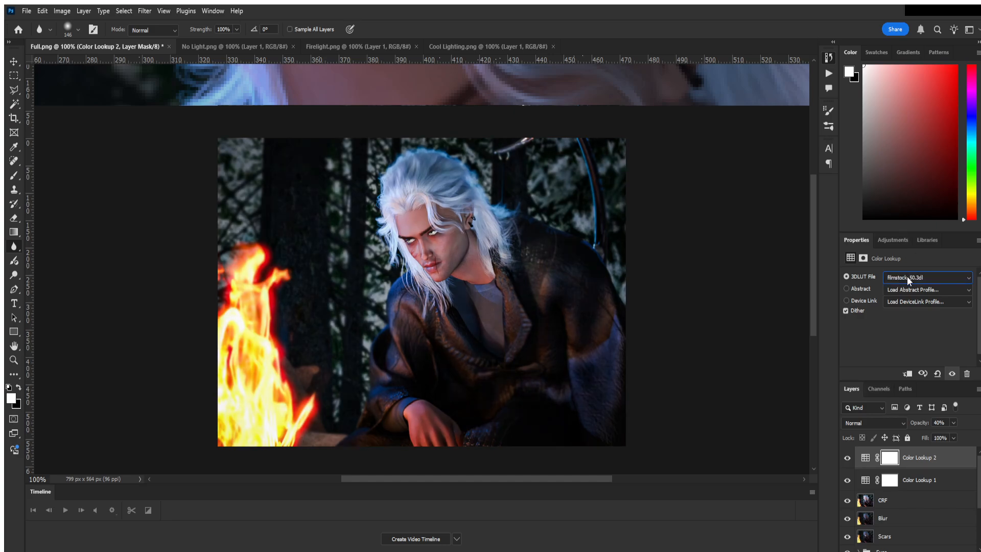
pyautogui.press('Down')
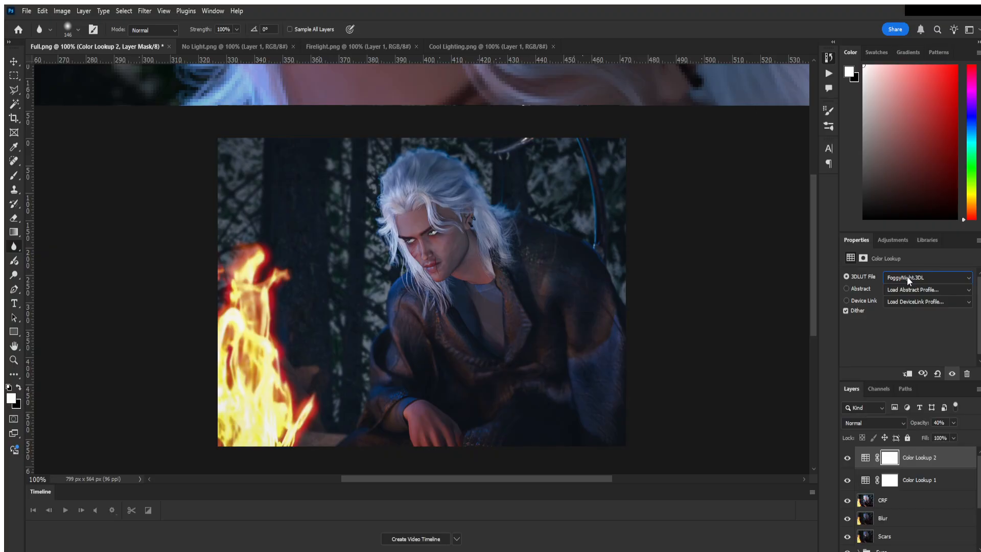
pyautogui.press('Down')
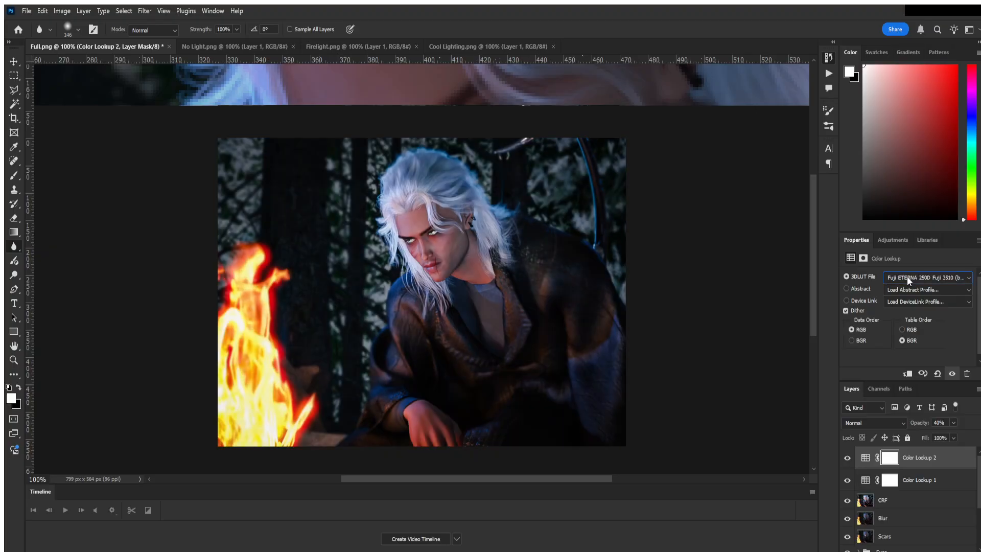
pyautogui.press('Down')
pyautogui.press('Down')
pyautogui.press('Down')
pyautogui.press('Down')
pyautogui.press('Down')
pyautogui.press('Down')
pyautogui.press('Down')
pyautogui.press('Down')
pyautogui.press('Down')
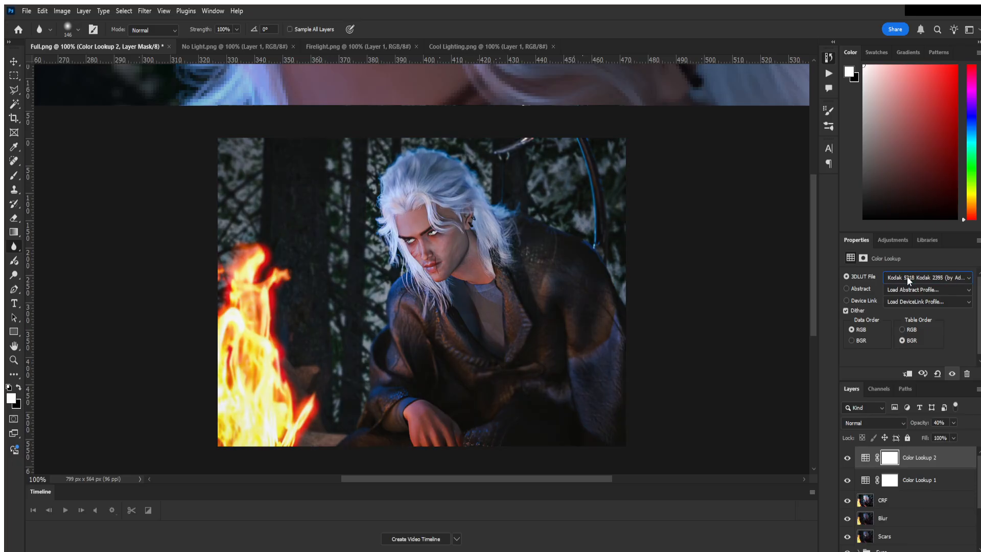
pyautogui.press('Down')
pyautogui.press('Down')
pyautogui.press('Down')
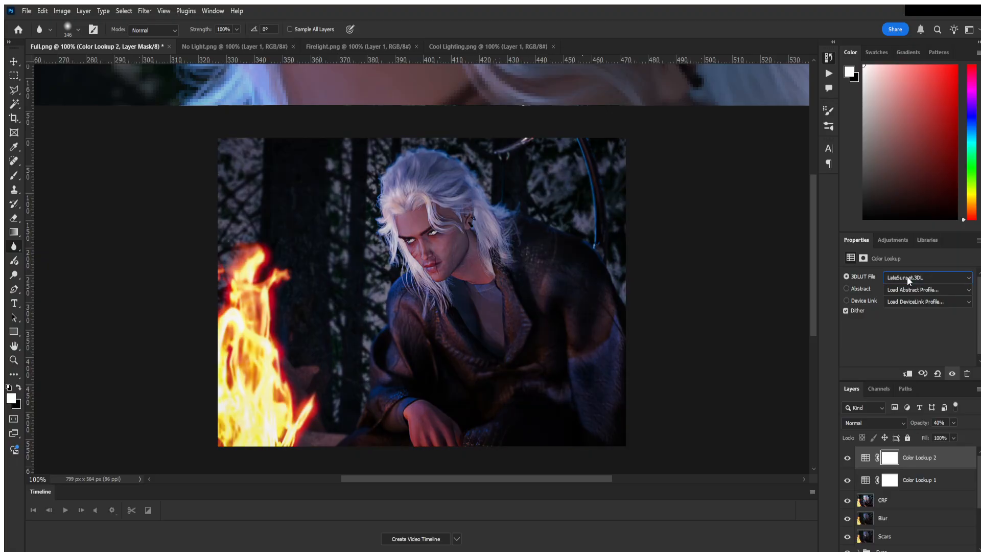
pyautogui.press('Down')
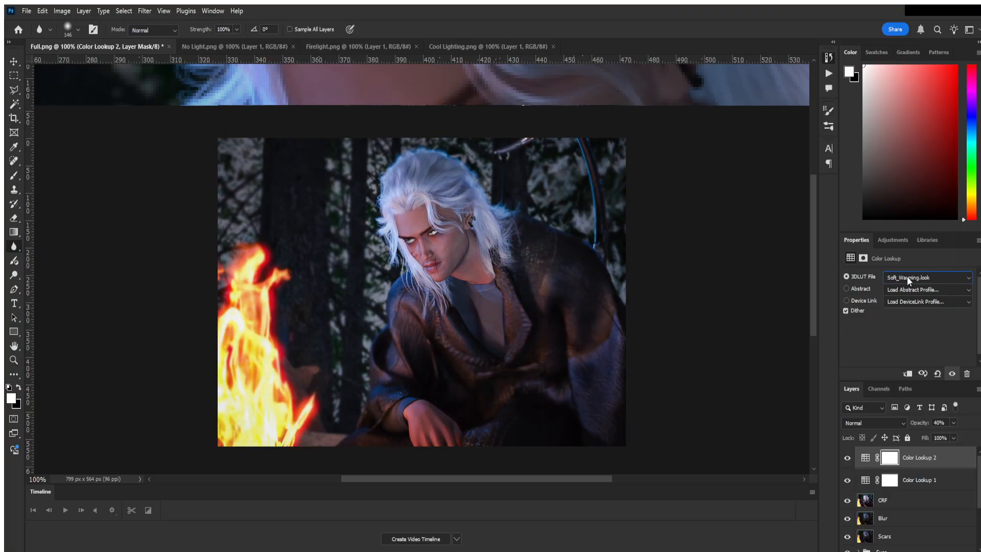
pyautogui.press('Down')
# - Preview the 3DLUT files in reverse through the Fuji film stocks back to filmstock_50.3dl on Color Lookup 2
pyautogui.press('Up')
pyautogui.press('Up')
pyautogui.press('Up')
pyautogui.press('Up')
pyautogui.press('Up')
pyautogui.press('Up')
pyautogui.press('Up')
pyautogui.press('Up')
pyautogui.press('Up')
pyautogui.press('Up')
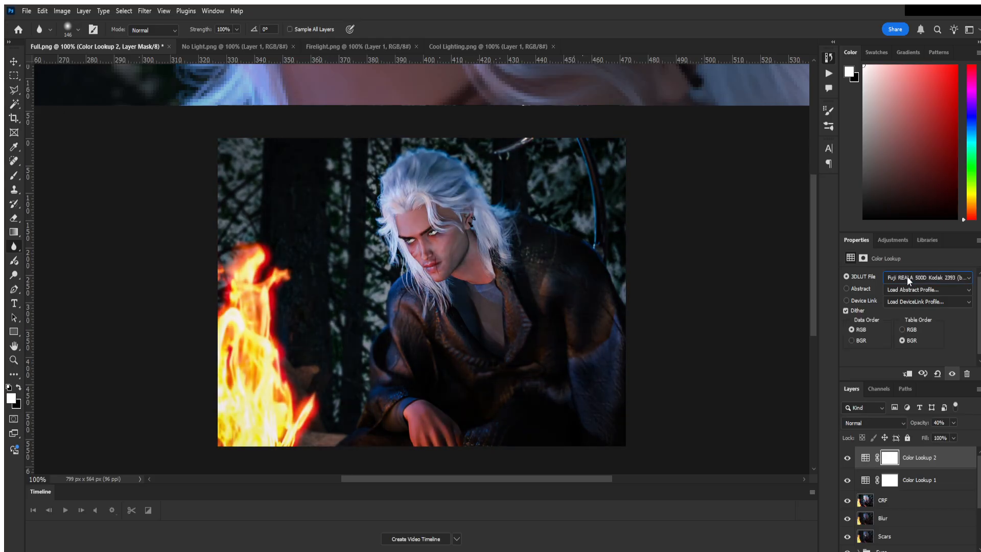
pyautogui.press('Up')
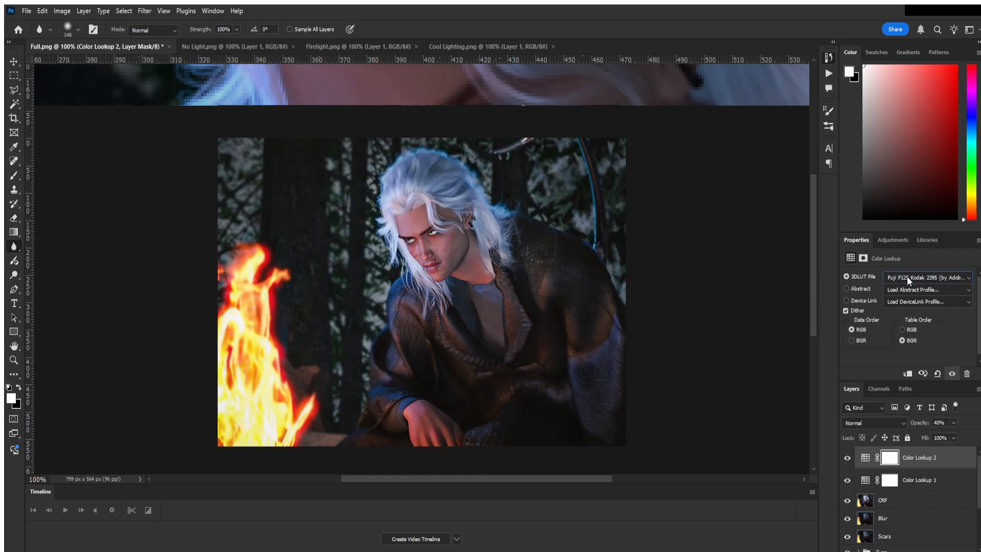
pyautogui.press('Up')
pyautogui.press('Up')
pyautogui.press('Up')
pyautogui.press('Up')
pyautogui.press('Up')
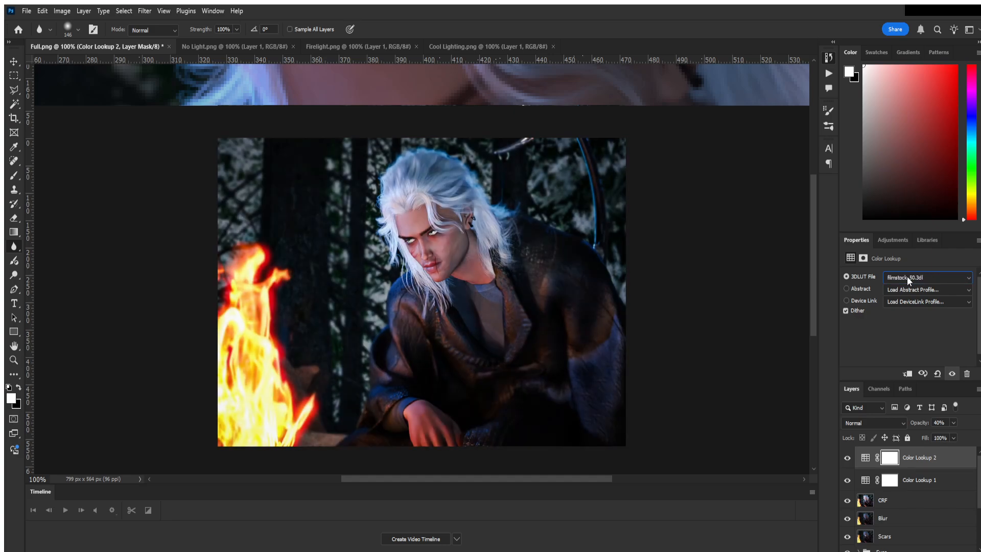
# - Try FoggyNight.3DL on Color Lookup 2 with the layer hidden and shown, and try NightFromDay.CUBE
pyautogui.press('Down')
pyautogui.click(846, 462)
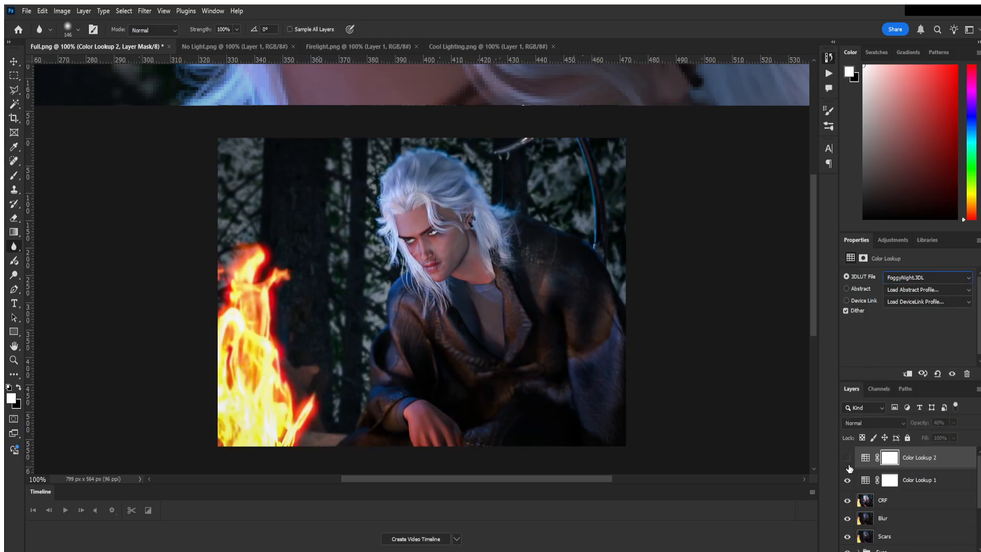
pyautogui.click(846, 462)
pyautogui.press('n')
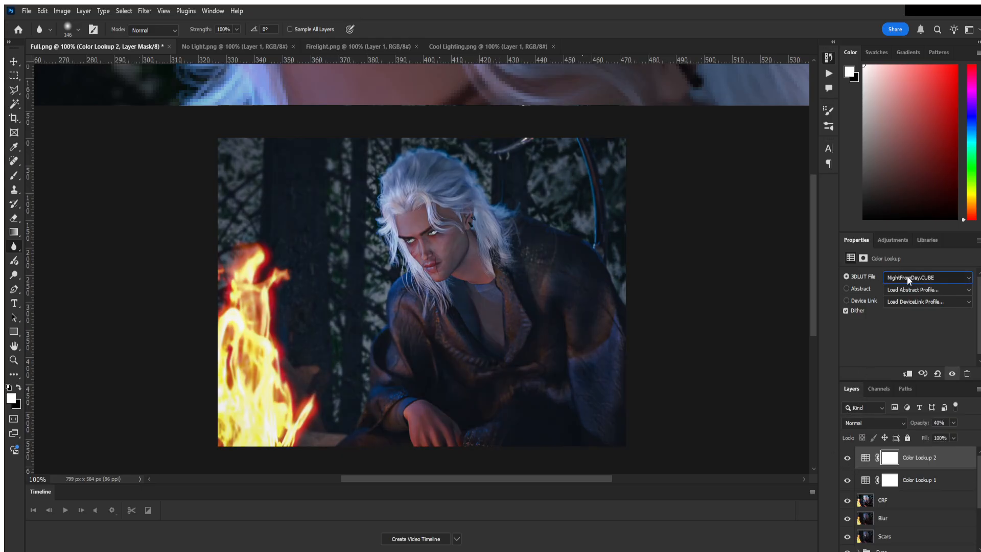
# - Go back through the 3DLUT files from filmstock_50 and set Color Lookup 2 to Crisp_Winter.look
pyautogui.click(894, 131)
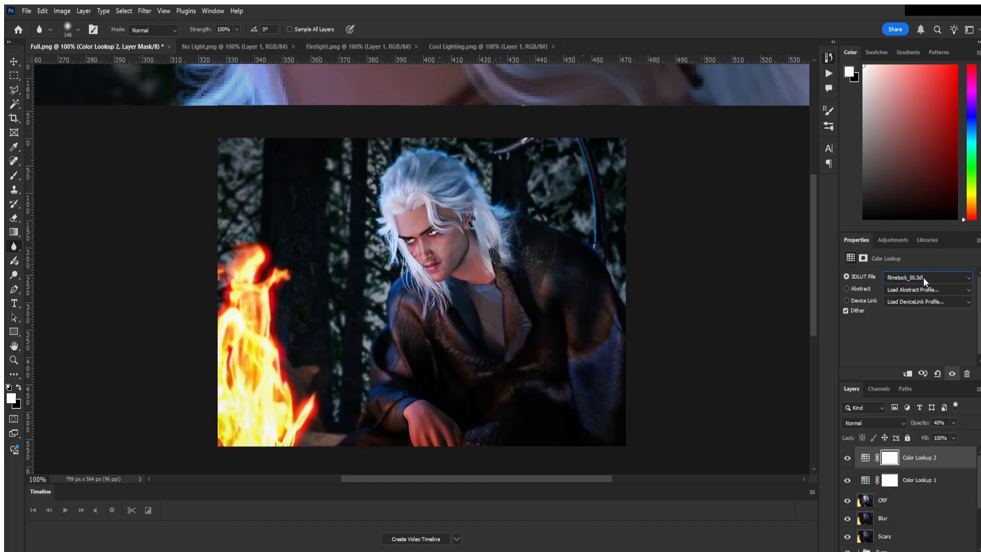
pyautogui.press('Up')
pyautogui.press('Up')
pyautogui.press('Up')
pyautogui.press('Up')
pyautogui.press('Up')
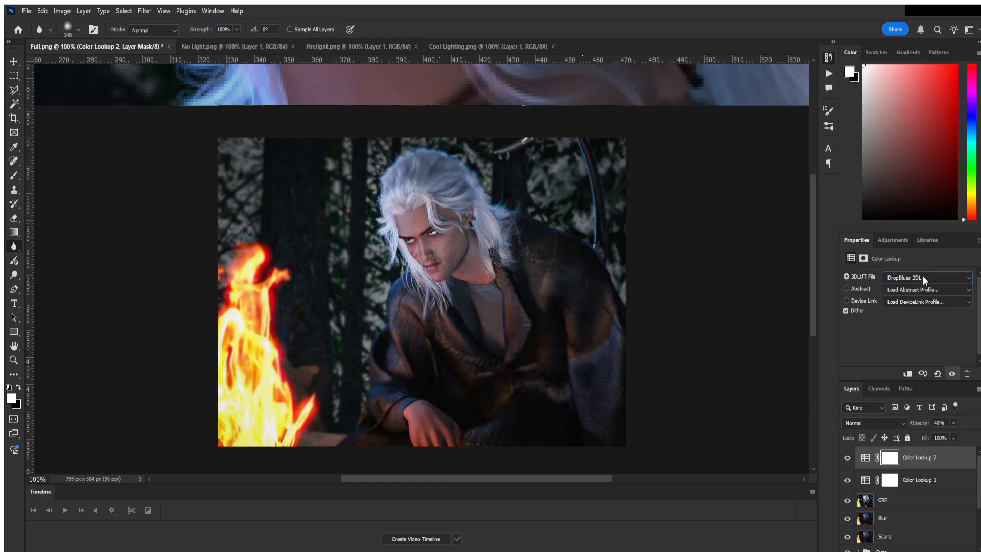
pyautogui.press('Down')
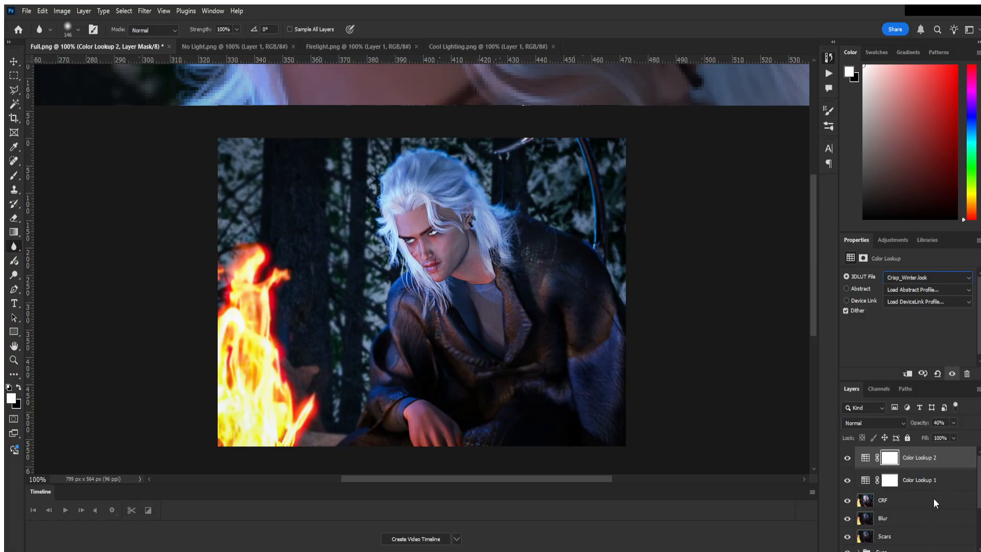
# - Add a third Color Lookup adjustment layer with the FoggyNight.3DL file and set its opacity to 30%
pyautogui.click(932, 511)
pyautogui.click(904, 277)
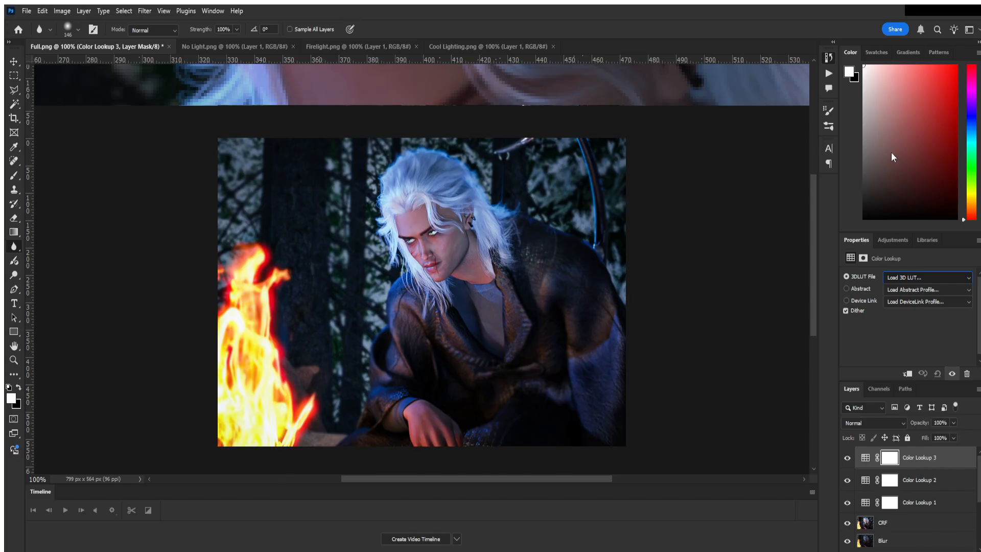
pyautogui.click(893, 143)
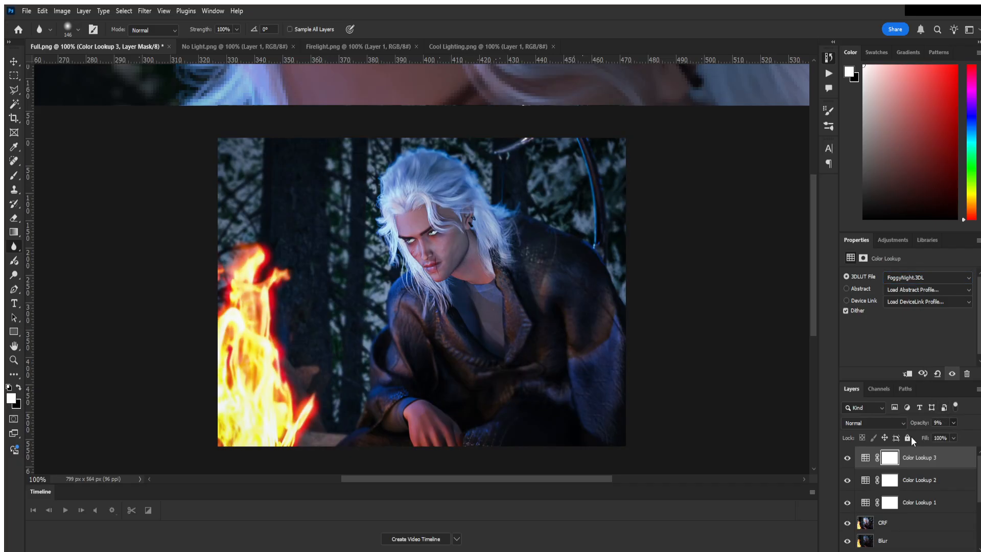
pyautogui.moveTo(913, 436); pyautogui.dragTo(923, 437)
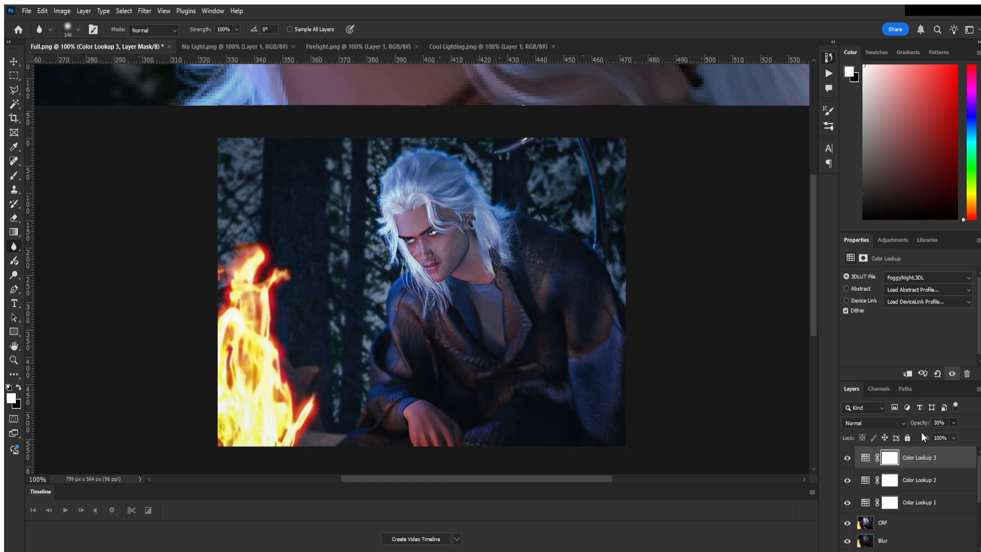
# - Group the three Color Lookup adjustment layers and name the group Photo Lookup
pyautogui.click(847, 459)
pyautogui.click(847, 459)
pyautogui.click(904, 503)
pyautogui.keyDown('shift'); pyautogui.click(911, 457); pyautogui.keyUp('shift')
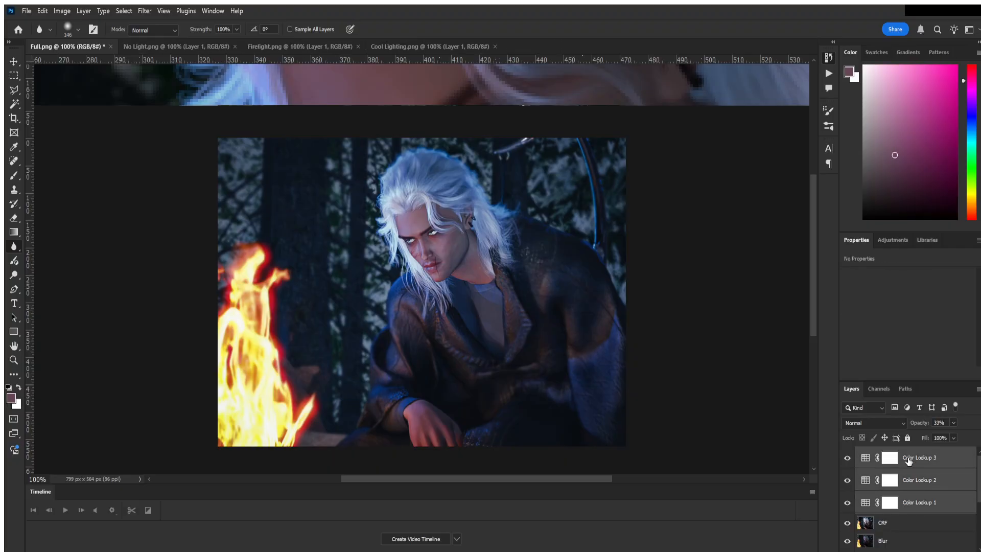
pyautogui.hotkey('ctrl', 'g')
pyautogui.doubleClick(889, 453)
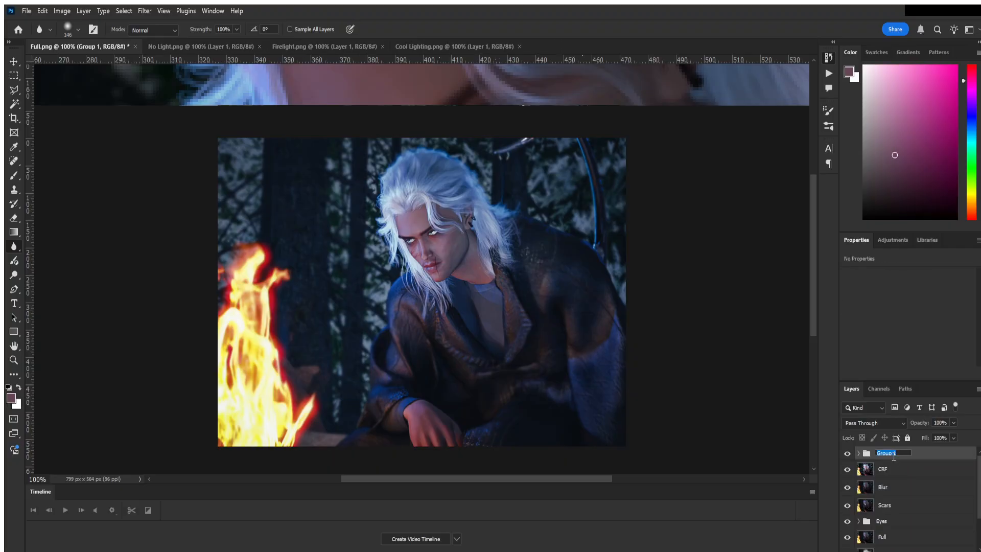
pyautogui.write('Photo Lookup')
pyautogui.press('Return')
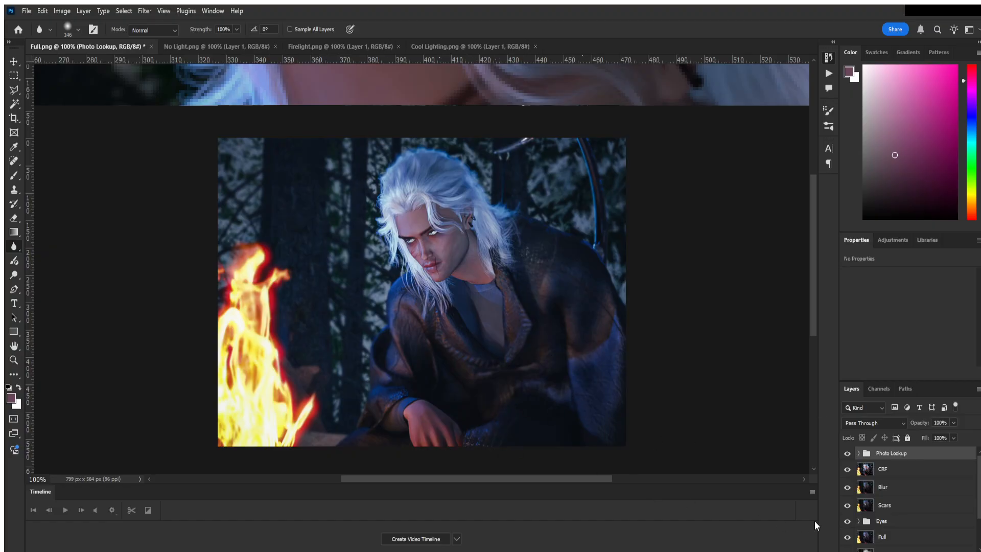
# - Hide the Photo Lookup group and compare the image with and without the CRF layer
pyautogui.click(848, 453)
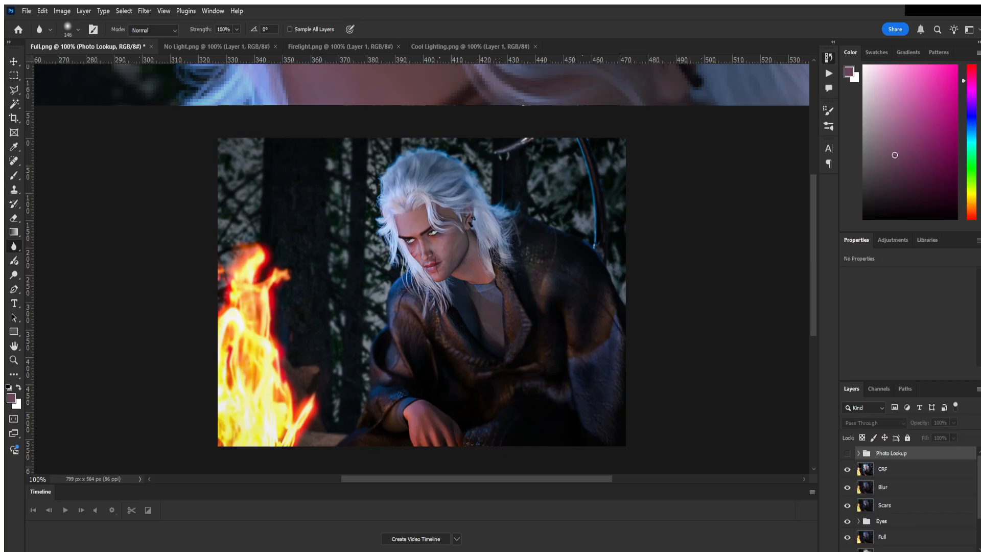
pyautogui.click(847, 470)
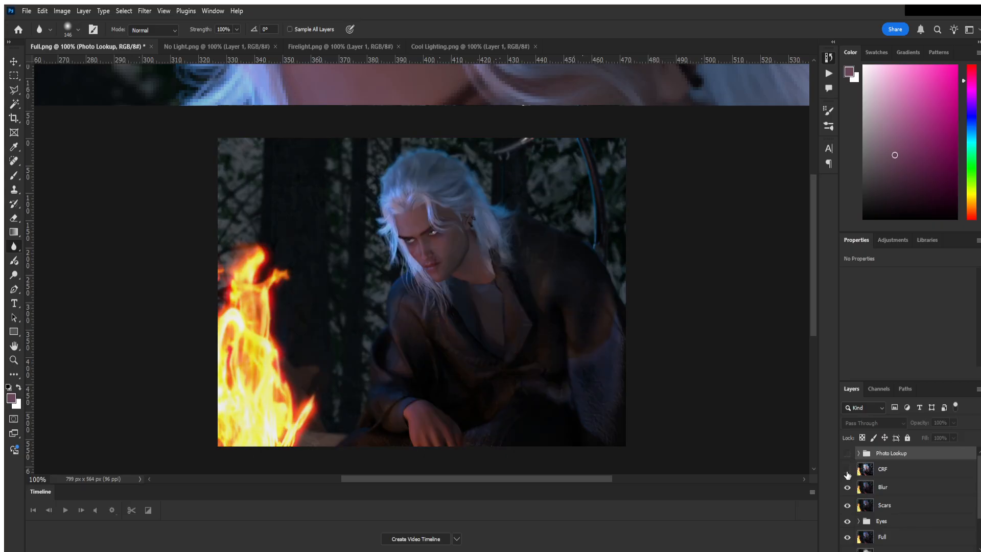
pyautogui.click(846, 470)
pyautogui.click(847, 470)
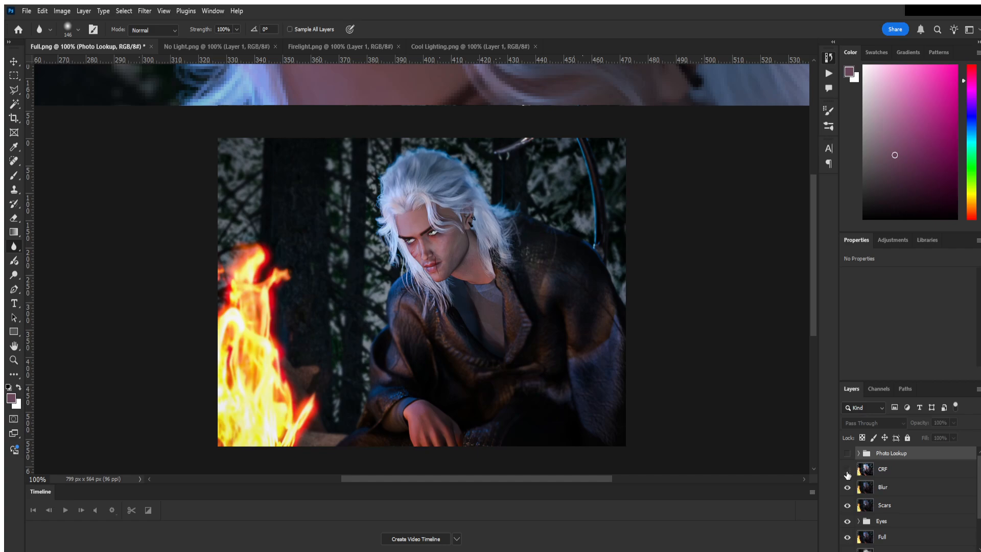
pyautogui.click(847, 470)
# - Move the Full layer above the Photo Lookup group and toggle its visibility to compare it with the retouched image
pyautogui.scroll(-2, 879, 489)
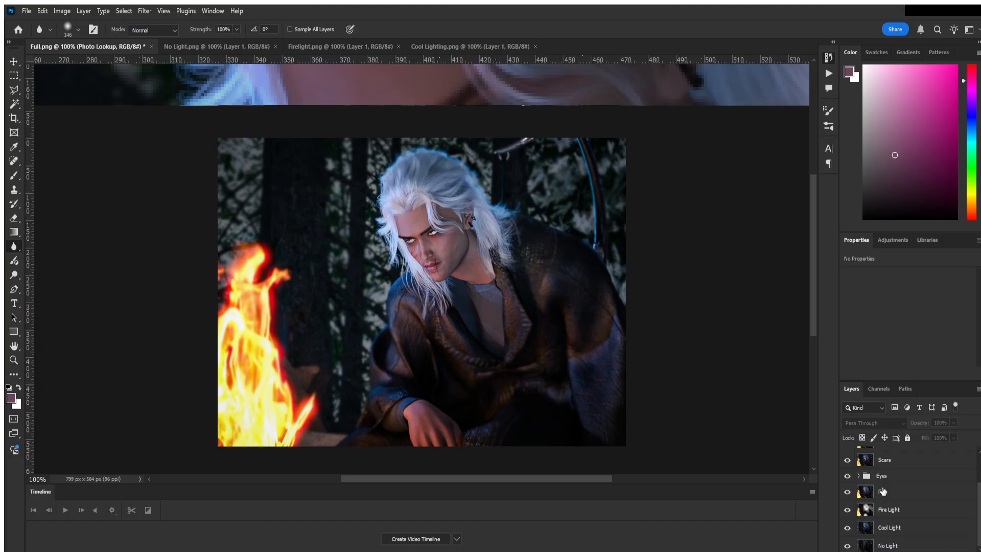
pyautogui.scroll(2, 886, 508)
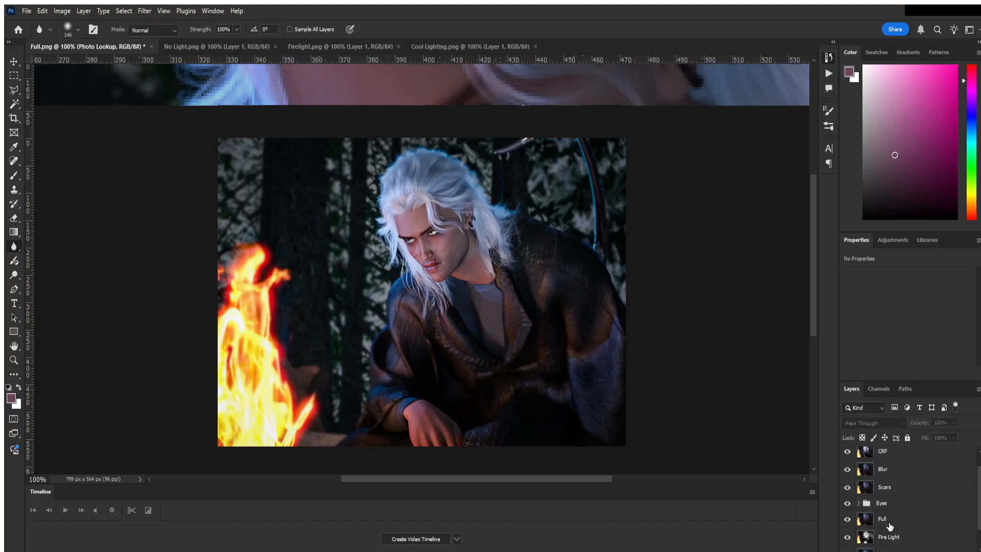
pyautogui.moveTo(892, 520); pyautogui.dragTo(902, 451)
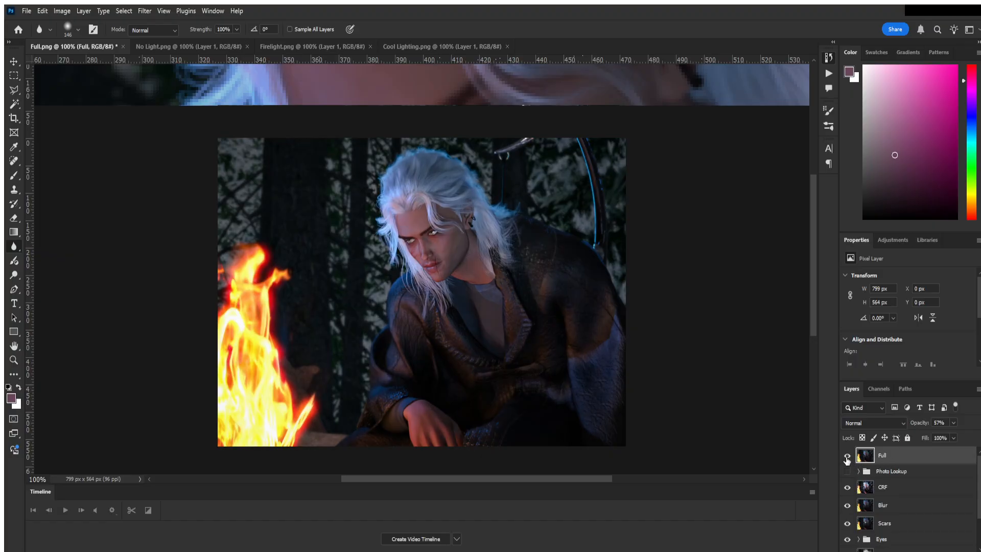
pyautogui.click(847, 456)
pyautogui.click(847, 457)
pyautogui.click(846, 456)
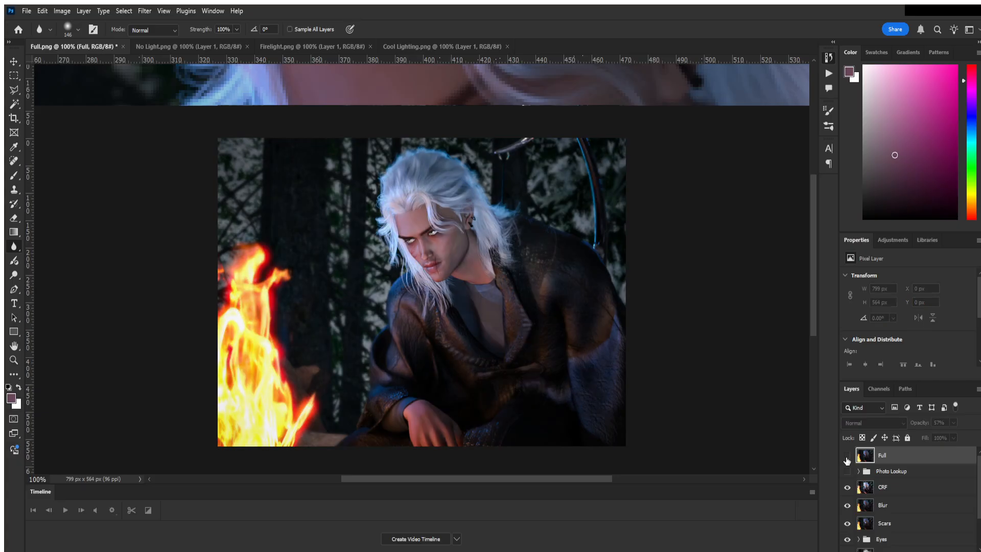
pyautogui.click(846, 457)
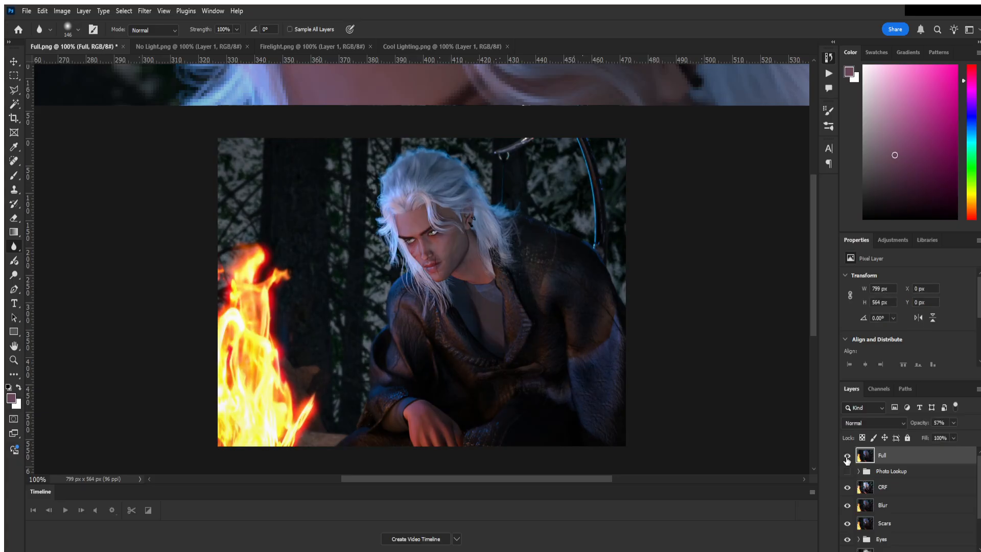
pyautogui.click(846, 457)
pyautogui.click(847, 457)
pyautogui.click(847, 457)
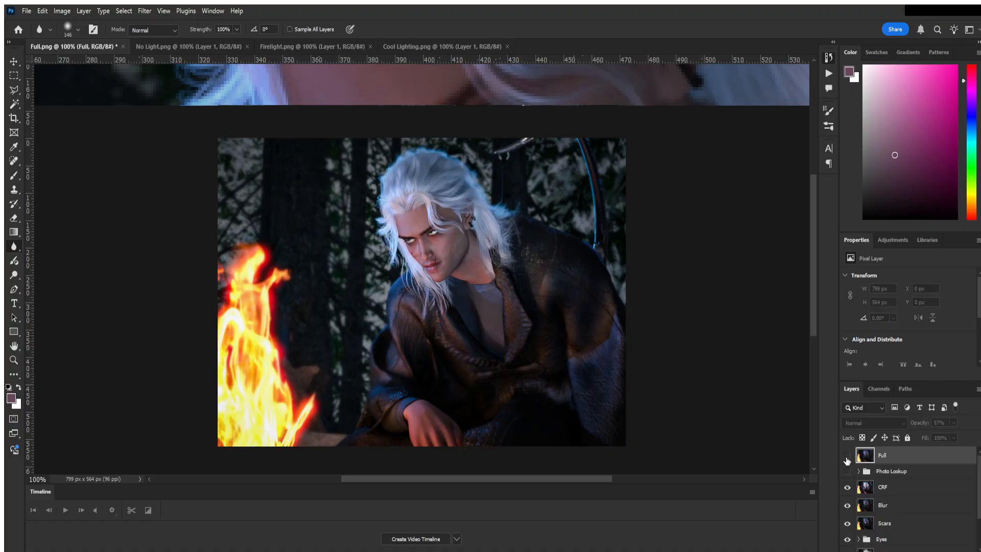
pyautogui.click(846, 457)
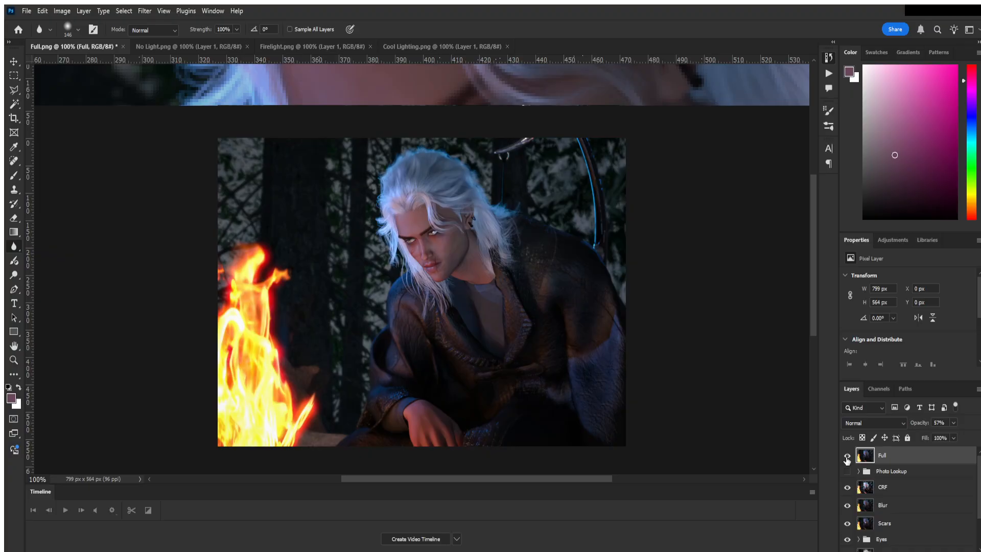
pyautogui.click(847, 457)
pyautogui.click(847, 457)
# - Set the Full layer's opacity to 100%, compare it with the edited image, and leave it hidden
pyautogui.click(954, 423)
pyautogui.moveTo(955, 433); pyautogui.dragTo(954, 434)
pyautogui.click(847, 456)
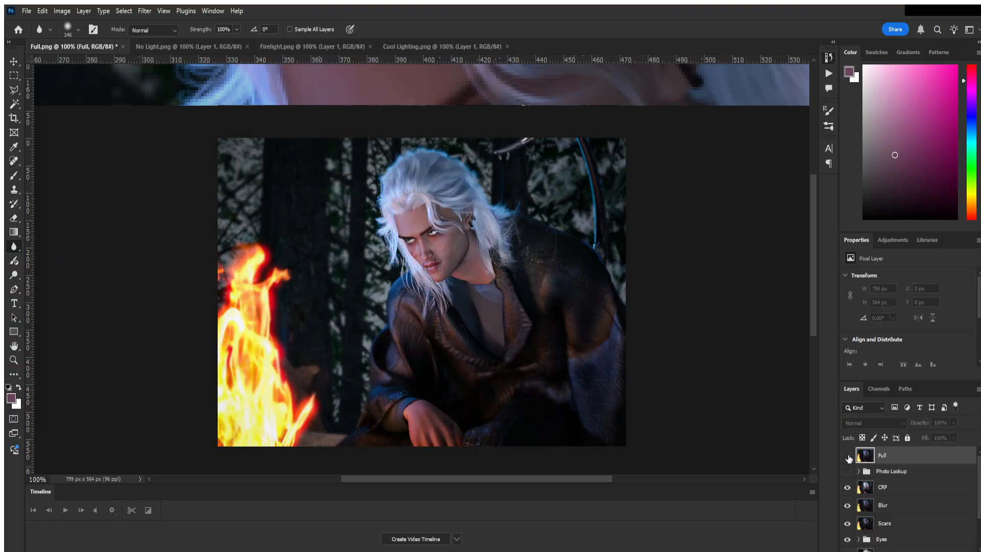
pyautogui.click(846, 456)
pyautogui.click(847, 456)
pyautogui.click(847, 455)
pyautogui.click(847, 455)
pyautogui.click(847, 455)
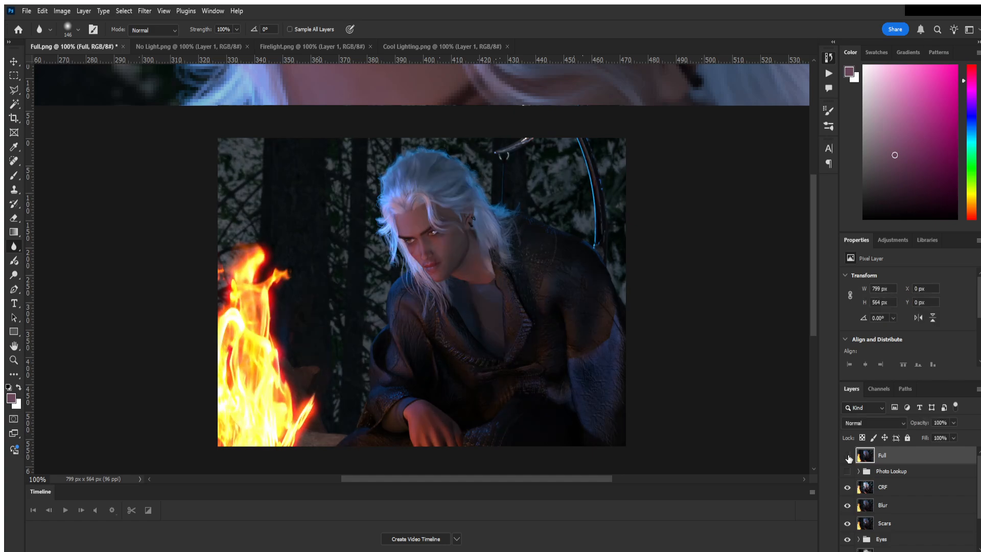
pyautogui.click(847, 456)
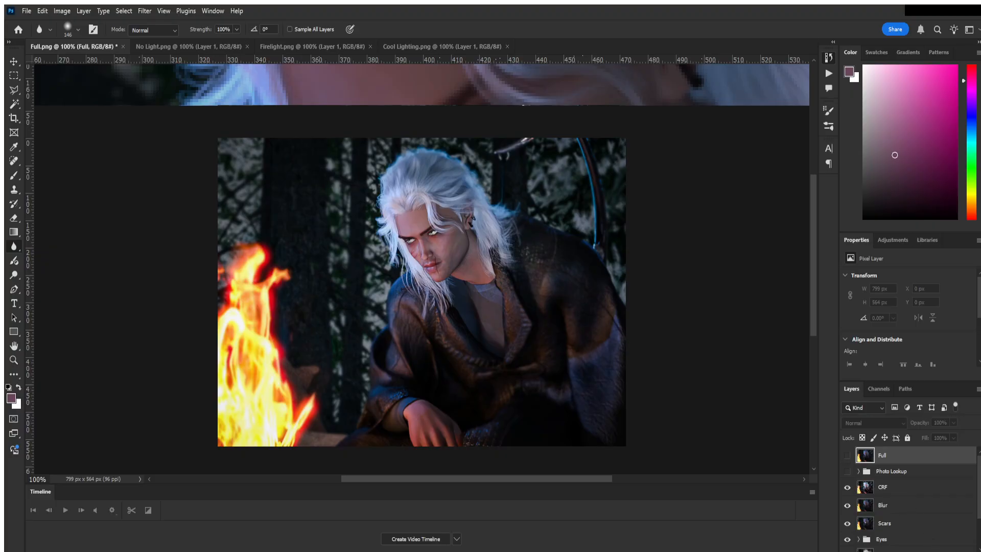
# - Move the Cool Light layer to the top at 10% opacity, show the Photo Lookup group again, and hide Cool Light
pyautogui.scroll(-1, 930, 518)
pyautogui.scroll(-2, 929, 518)
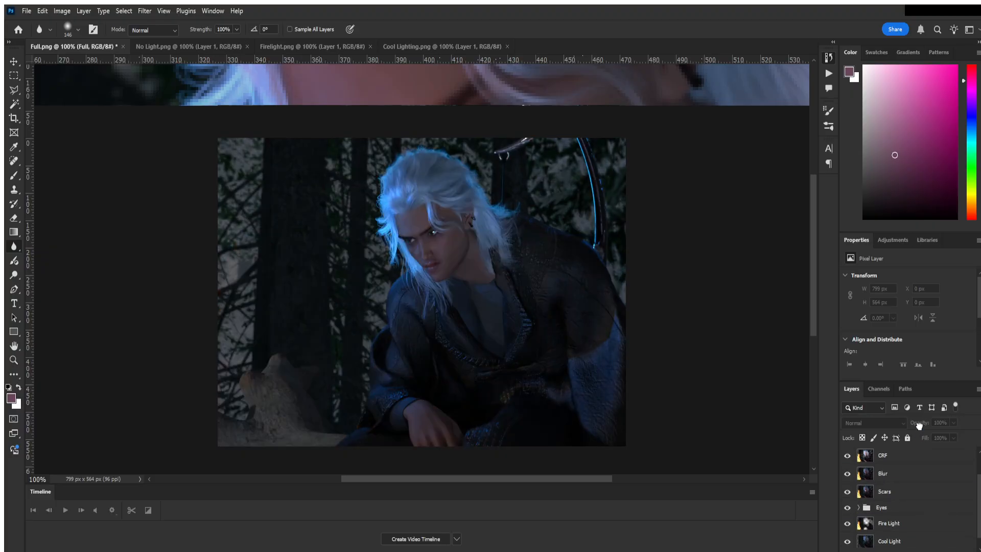
pyautogui.moveTo(919, 425); pyautogui.dragTo(923, 468)
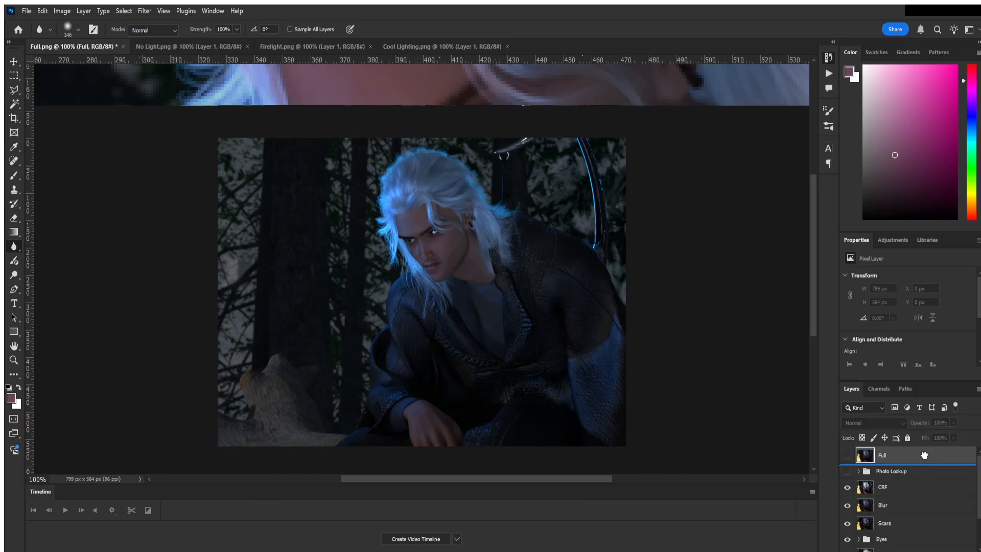
pyautogui.click(847, 490)
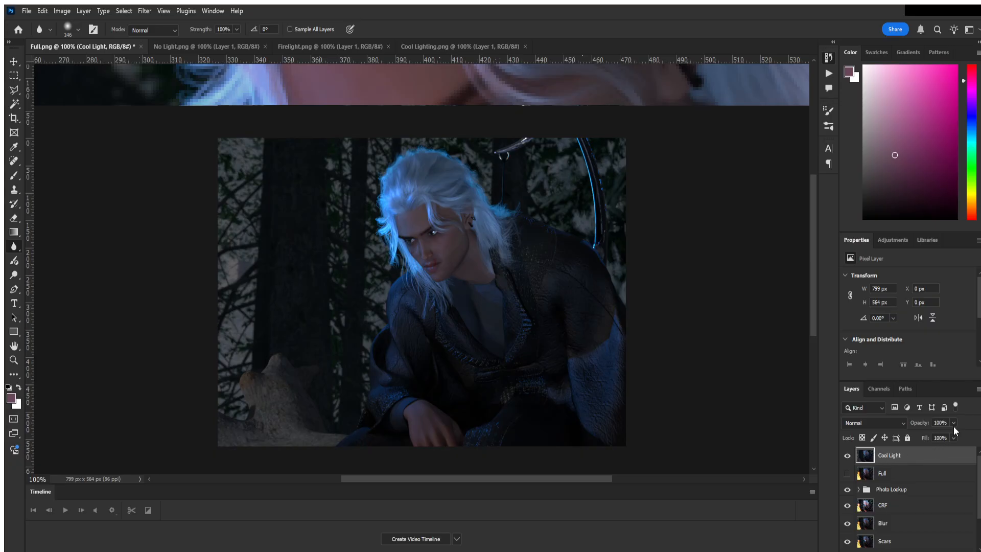
pyautogui.moveTo(906, 436); pyautogui.dragTo(912, 434)
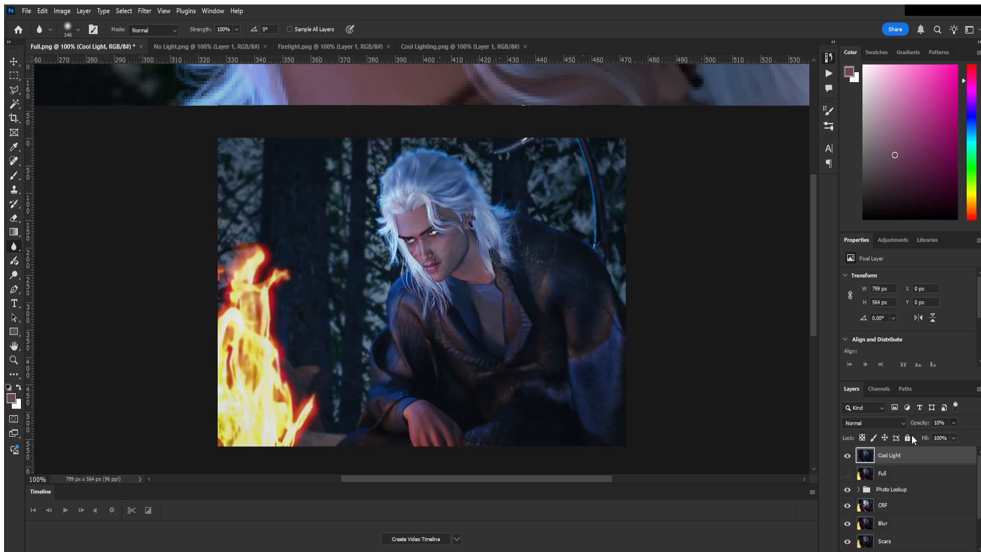
pyautogui.click(848, 456)
# - Toggle the Full layer repeatedly to compare the original render with the graded composite
pyautogui.scroll(-1, 861, 494)
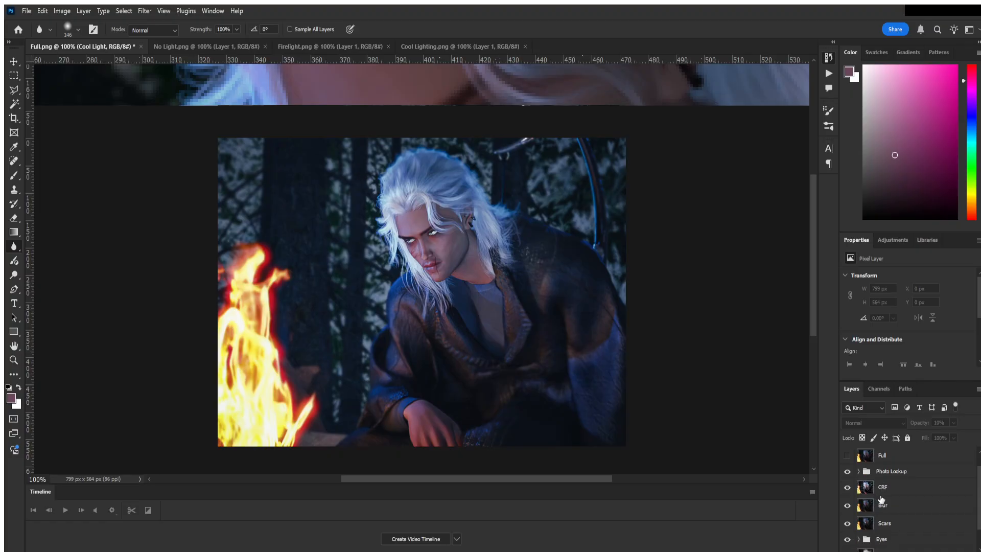
pyautogui.click(848, 456)
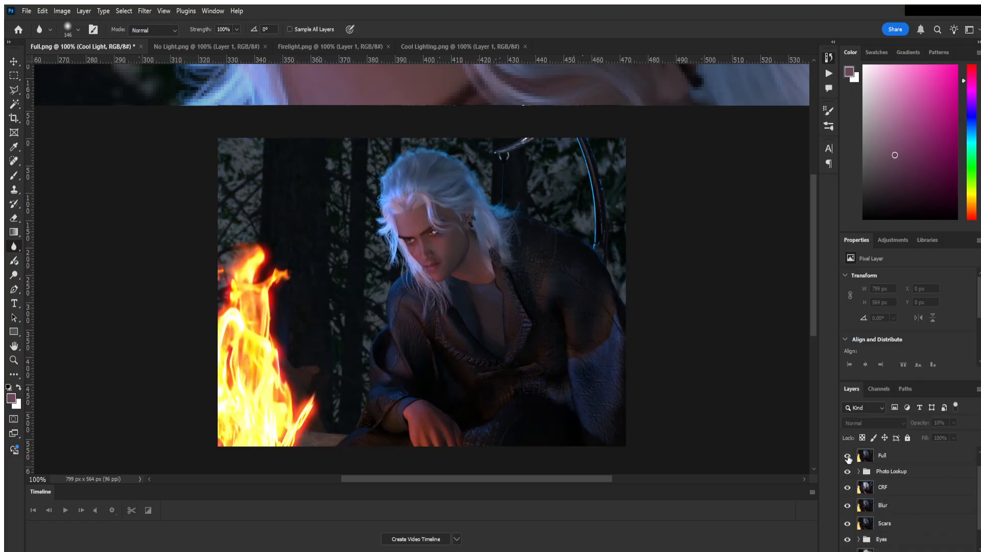
pyautogui.click(848, 456)
pyautogui.click(847, 456)
pyautogui.click(847, 457)
pyautogui.click(847, 456)
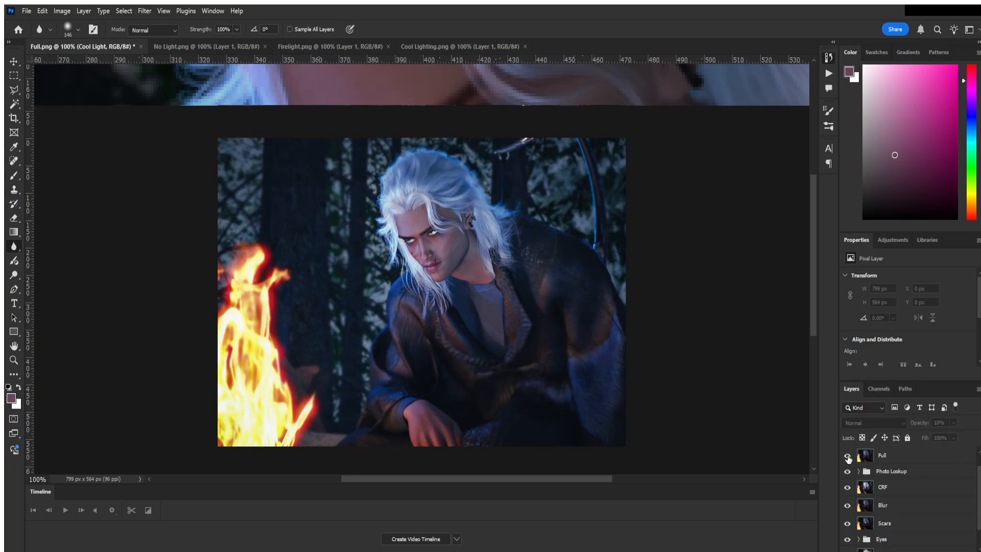
pyautogui.click(847, 456)
pyautogui.scroll(1, 849, 460)
pyautogui.click(848, 474)
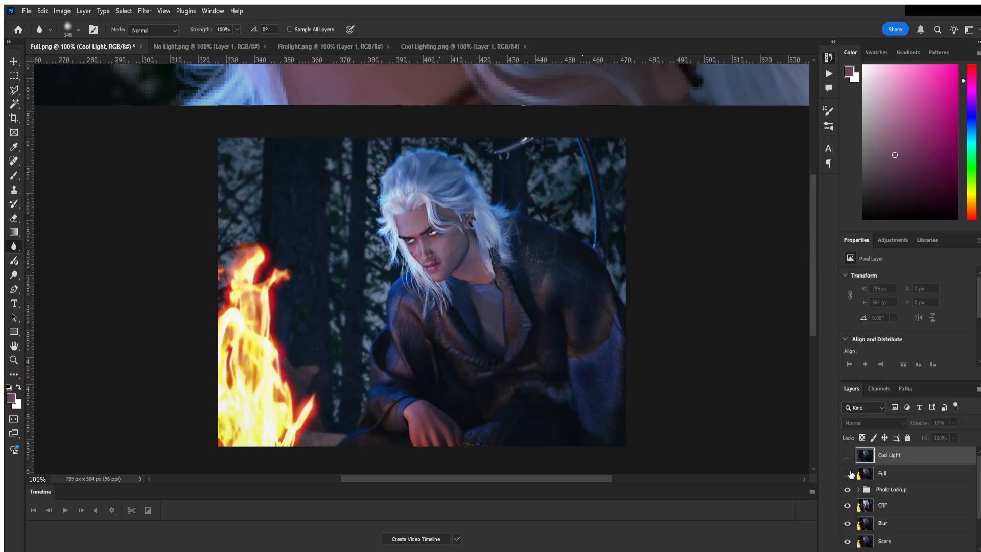
pyautogui.click(848, 474)
pyautogui.click(848, 474)
# - Add a paragraph text box with the name caption over the lower part of the character's coat
pyautogui.click(14, 303)
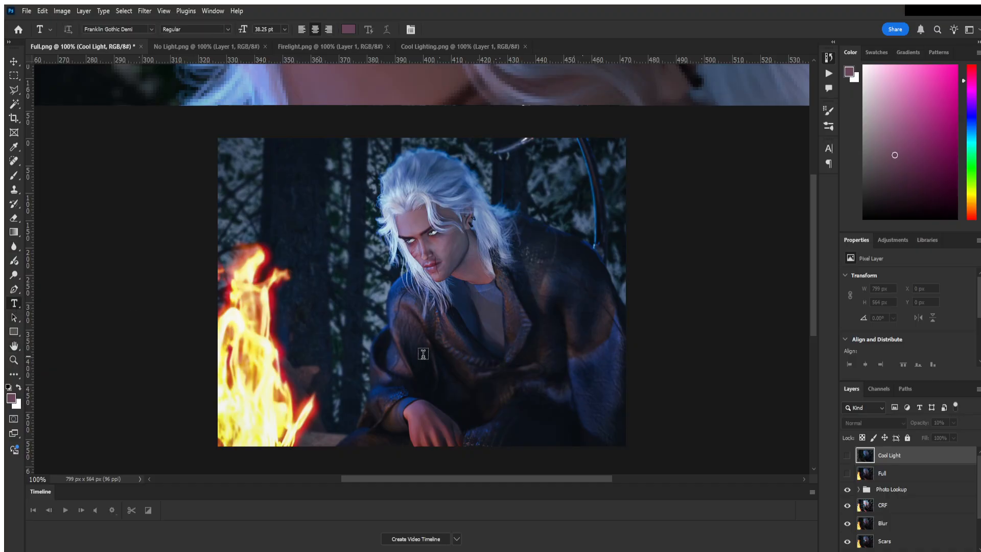
pyautogui.moveTo(420, 362); pyautogui.dragTo(618, 424)
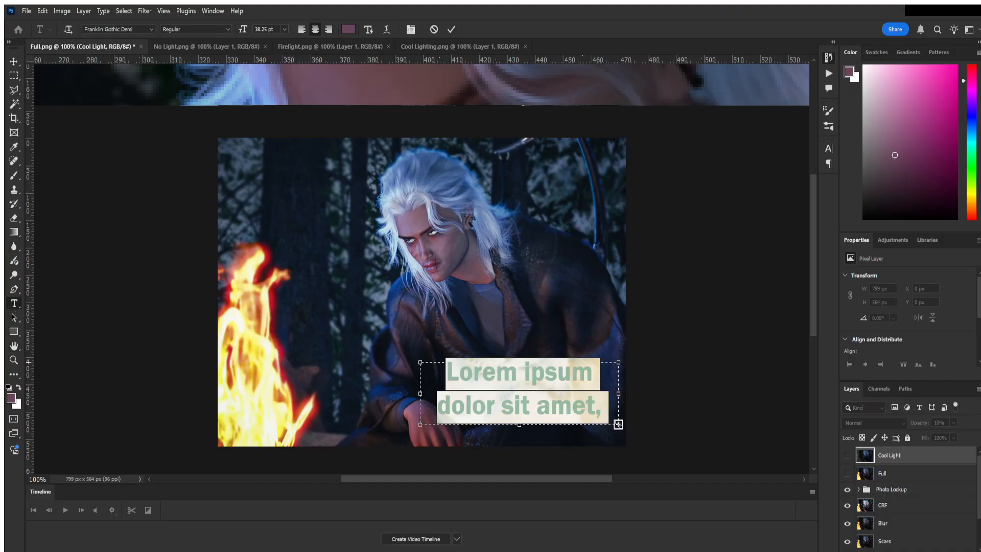
pyautogui.write('Rein')
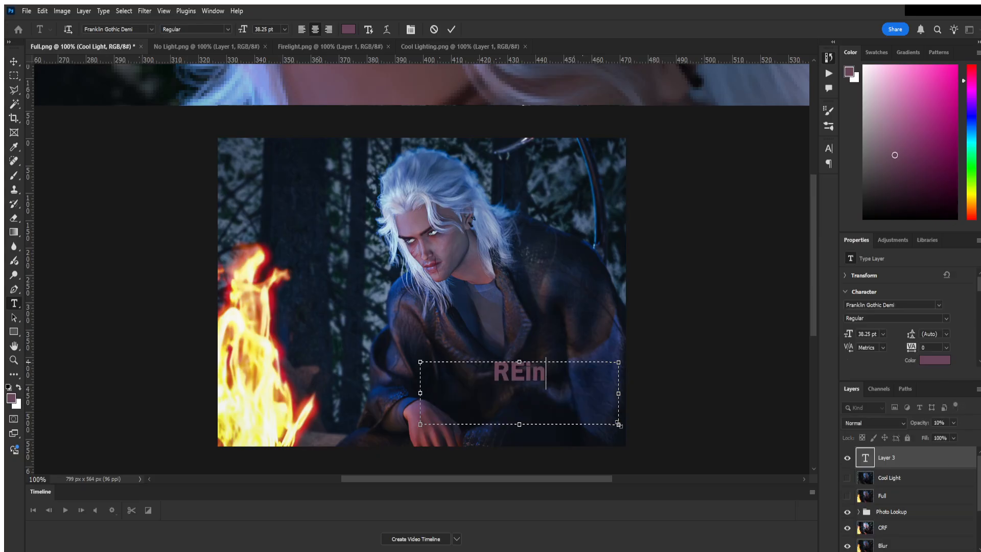
pyautogui.press('BackSpace')
pyautogui.press('BackSpace')
pyautogui.press('BackSpace')
pyautogui.write('ein Cayl')
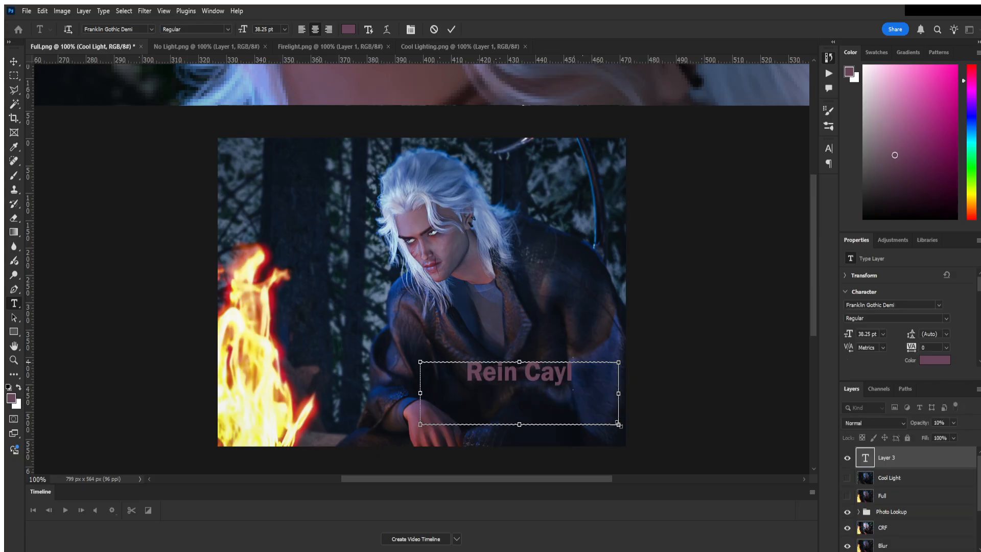
# - Style the name caption in white Prester John and move it to the lower-right corner of the picture
pyautogui.hotkey('ctrl', 'a')
pyautogui.moveTo(938, 143); pyautogui.dragTo(862, 65)
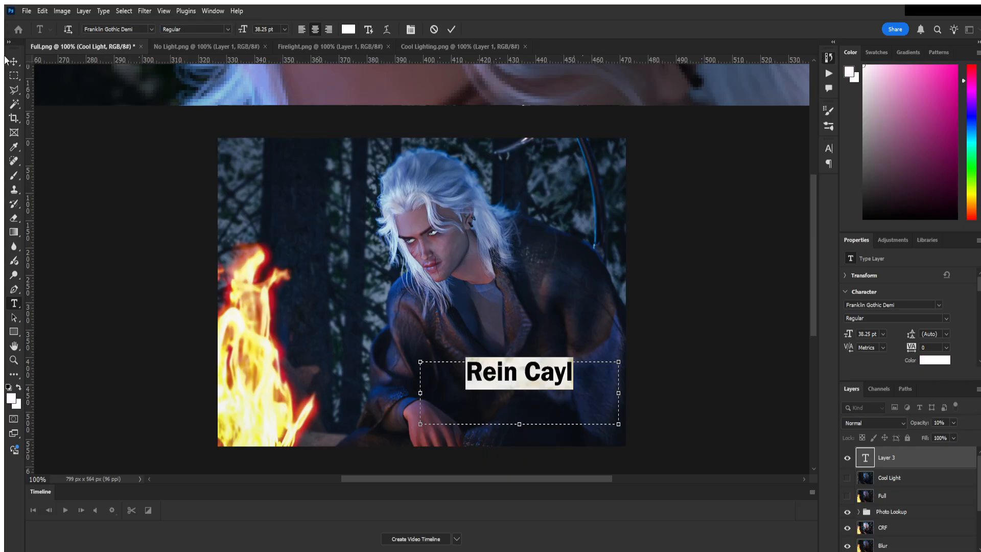
pyautogui.click(149, 28)
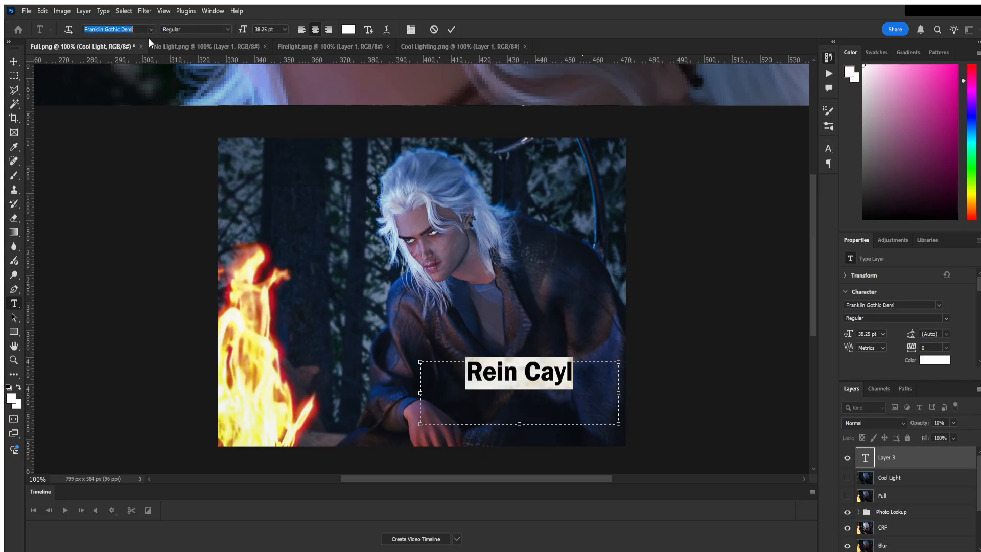
pyautogui.click(224, 99)
pyautogui.write('Prester John')
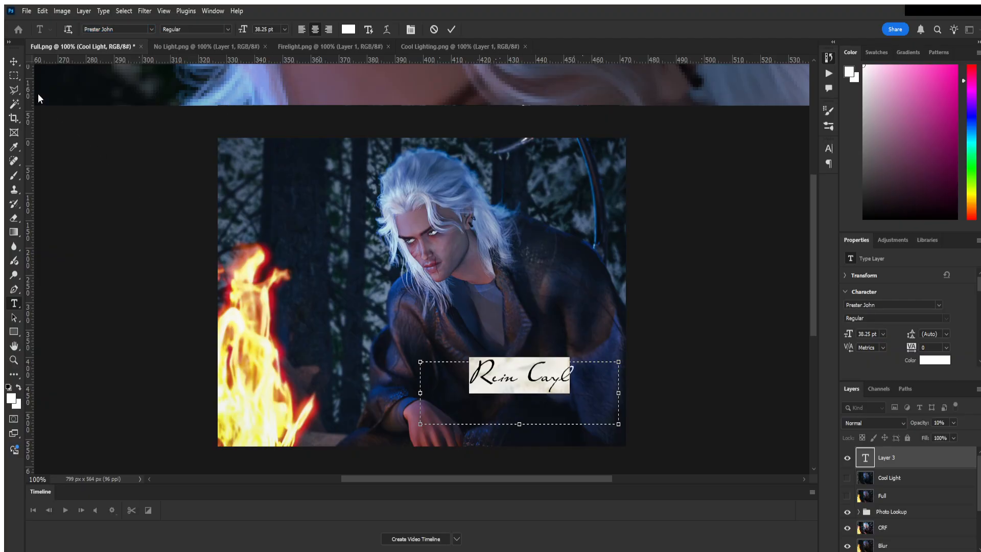
pyautogui.click(14, 61)
pyautogui.moveTo(503, 377); pyautogui.dragTo(538, 421)
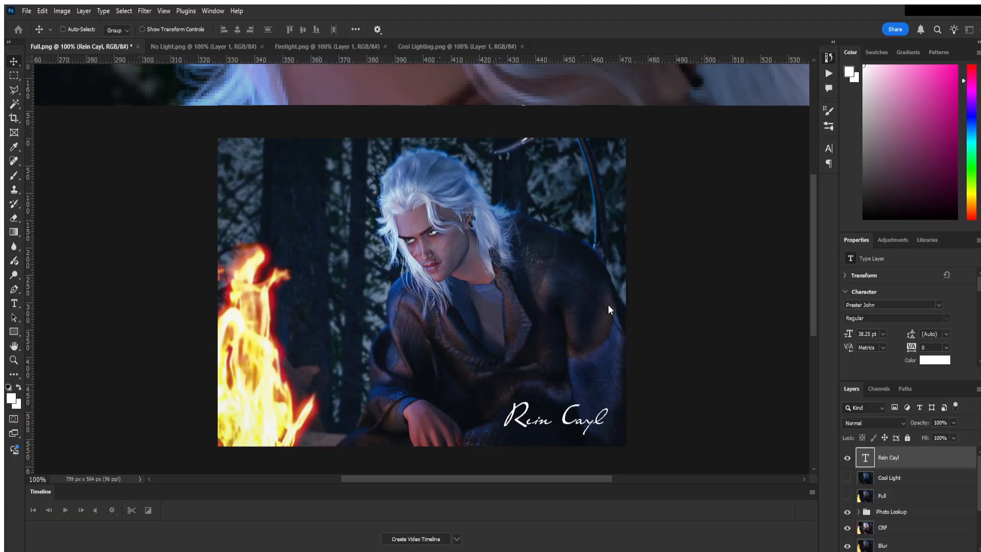
# - Add a new layer on top and stroke a white border inside the edges of the whole picture
pyautogui.hotkey('ctrl', 'shift', 'alt', 'n')
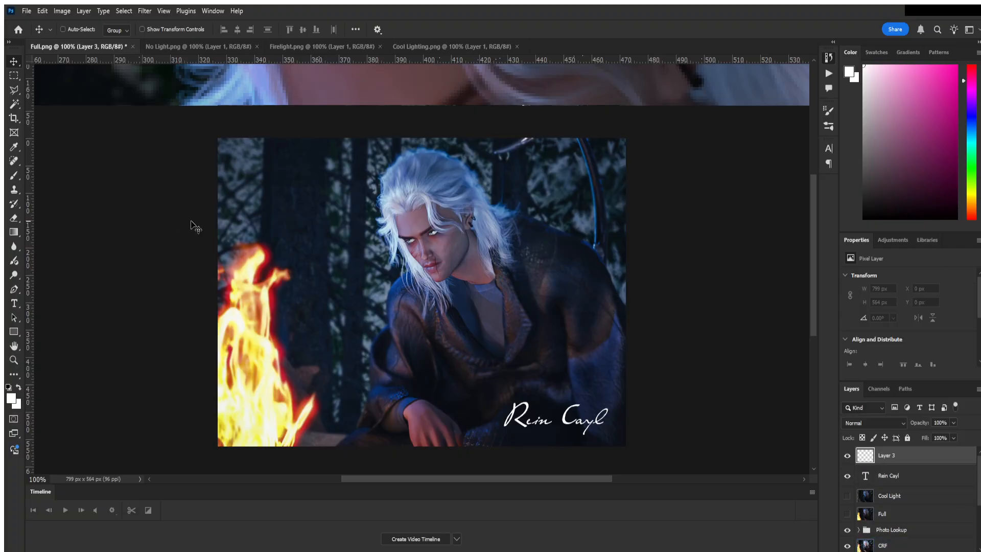
pyautogui.press('m')
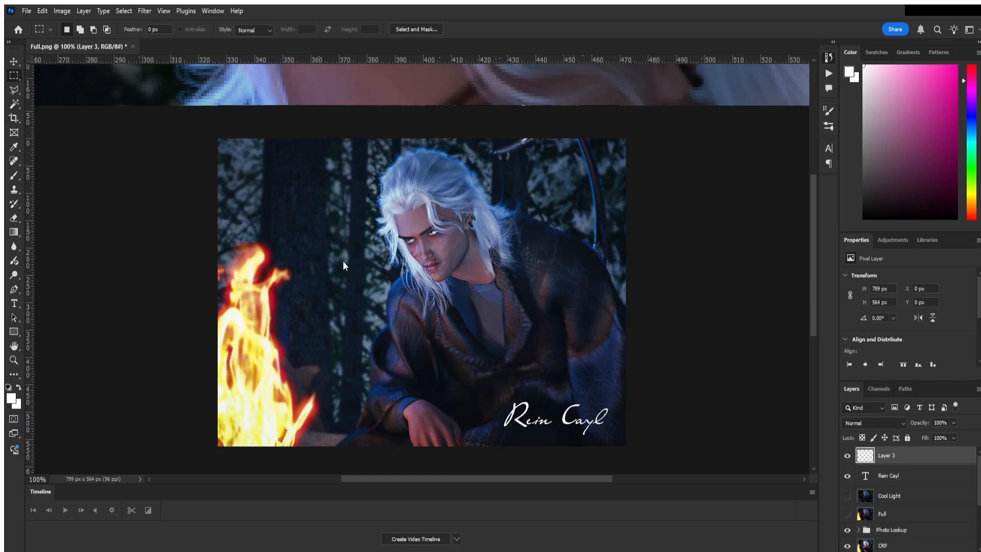
pyautogui.hotkey('ctrl', 'a')
pyautogui.press('i')
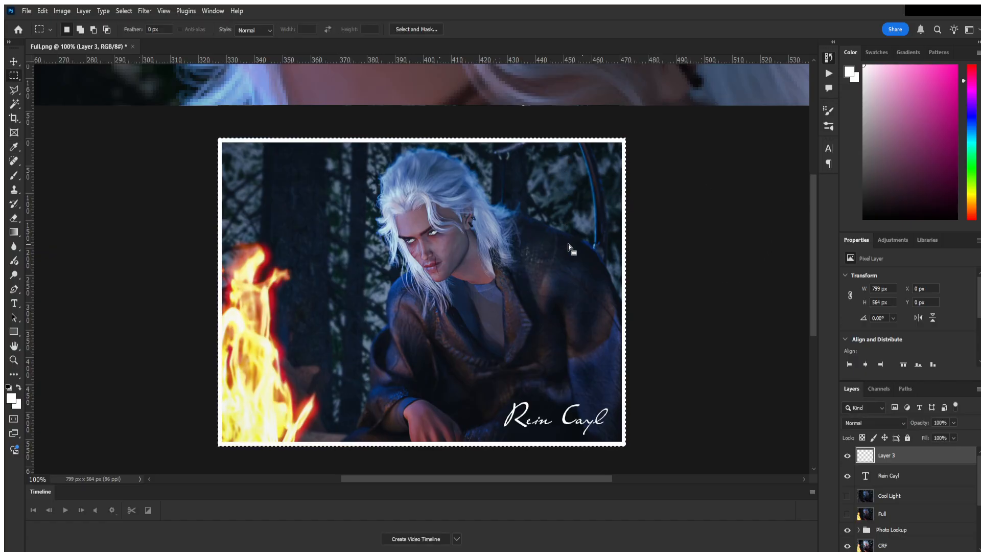
# - Blend the white border layer in Overlay mode at 28% opacity and clear the selection
pyautogui.click(861, 424)
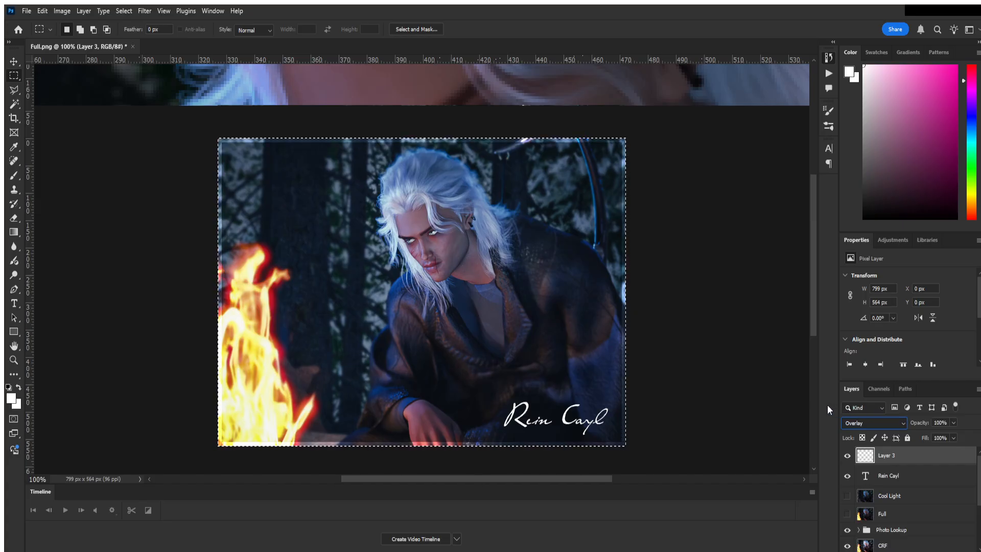
pyautogui.hotkey('ctrl', 'd')
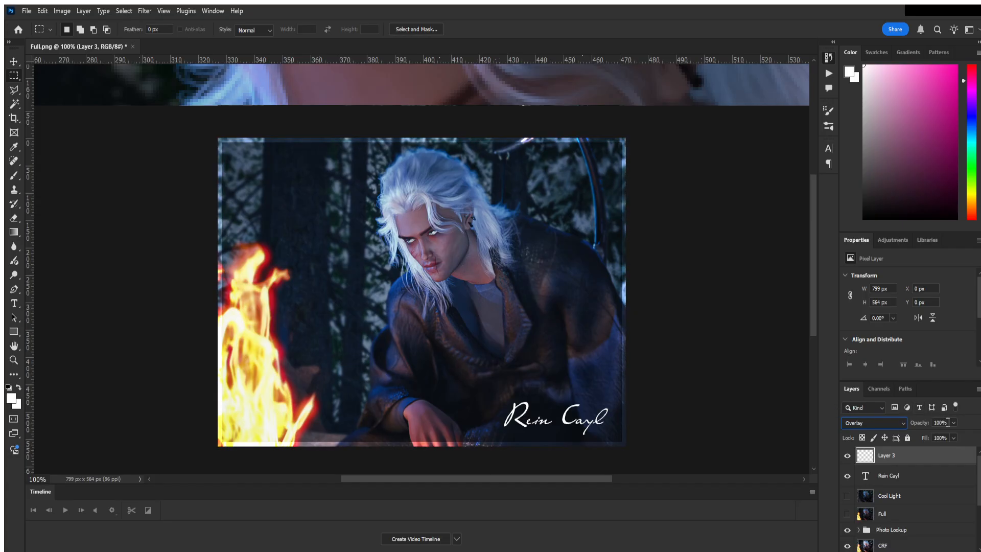
pyautogui.press('2')
pyautogui.press('7')
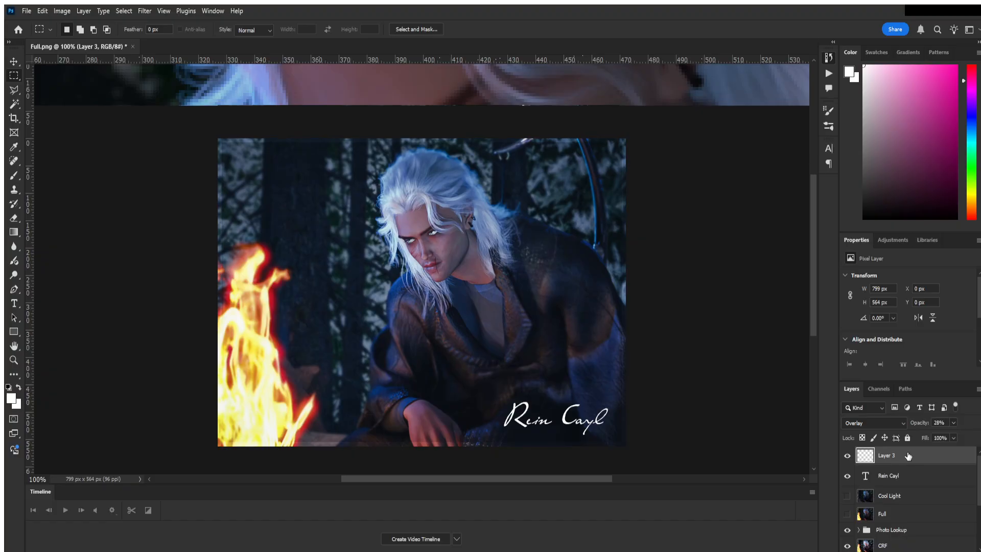
# - Restroke the border in black around the whole picture, deselect, and set its layer's blend mode to Soft Light
pyautogui.hotkey('ctrl', 'a')
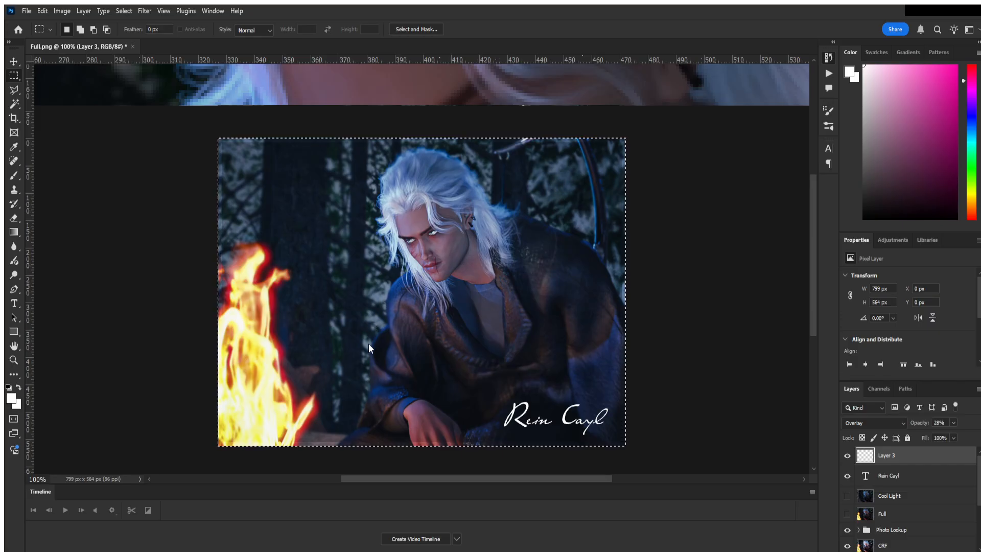
pyautogui.press('i')
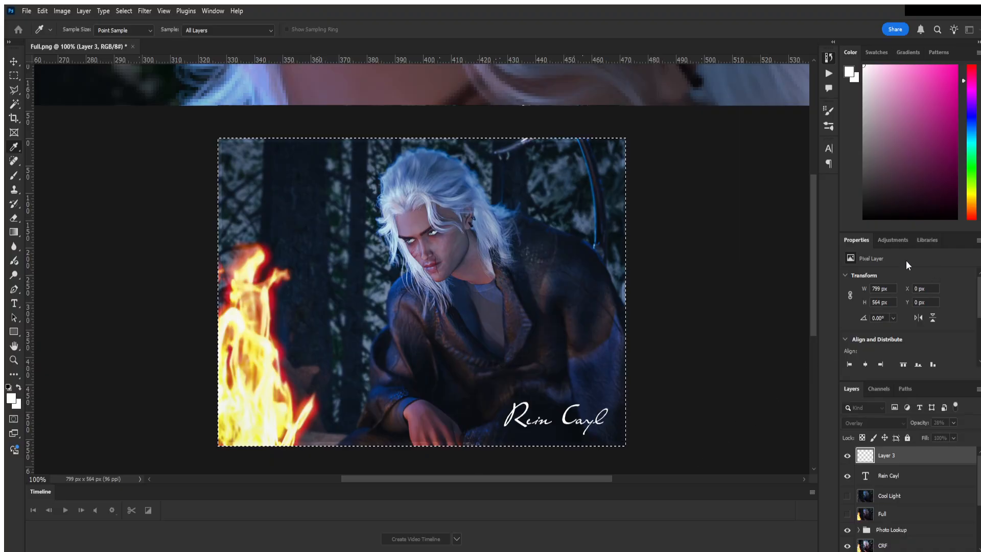
pyautogui.press('d')
pyautogui.press('m')
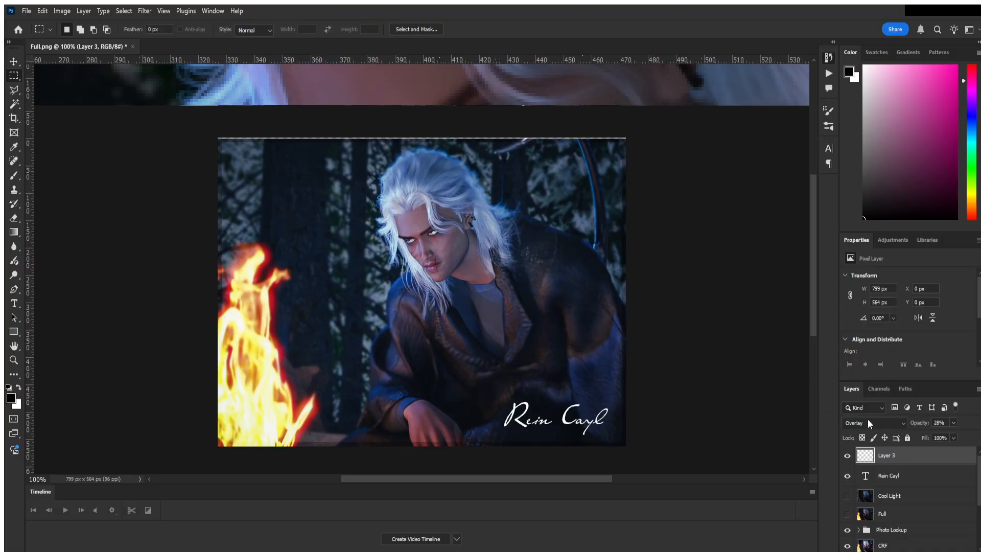
pyautogui.scroll(-2, 868, 424)
pyautogui.scroll(1, 861, 418)
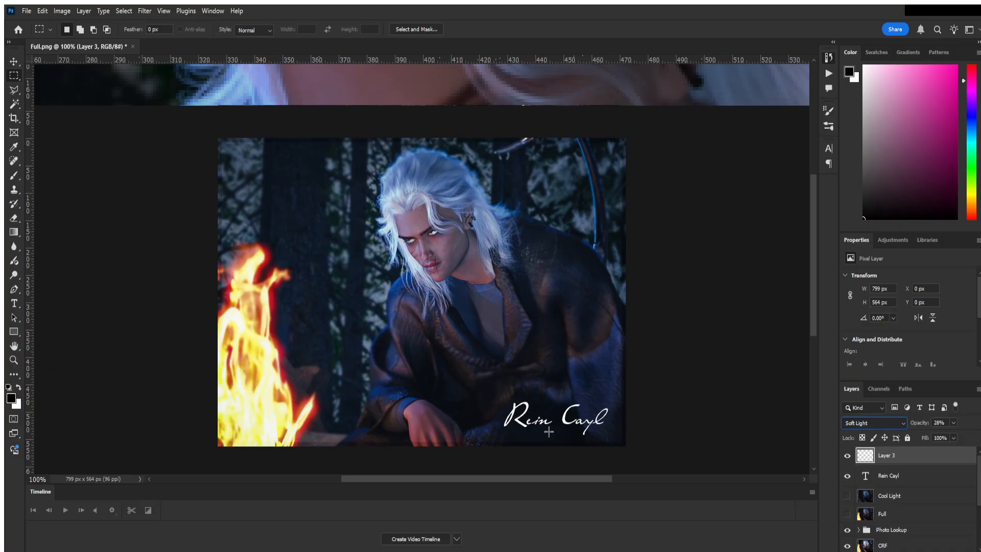
# - Set the name caption's blend mode to Overlay and move the caption closer to the picture's lower-right corner
pyautogui.click(892, 479)
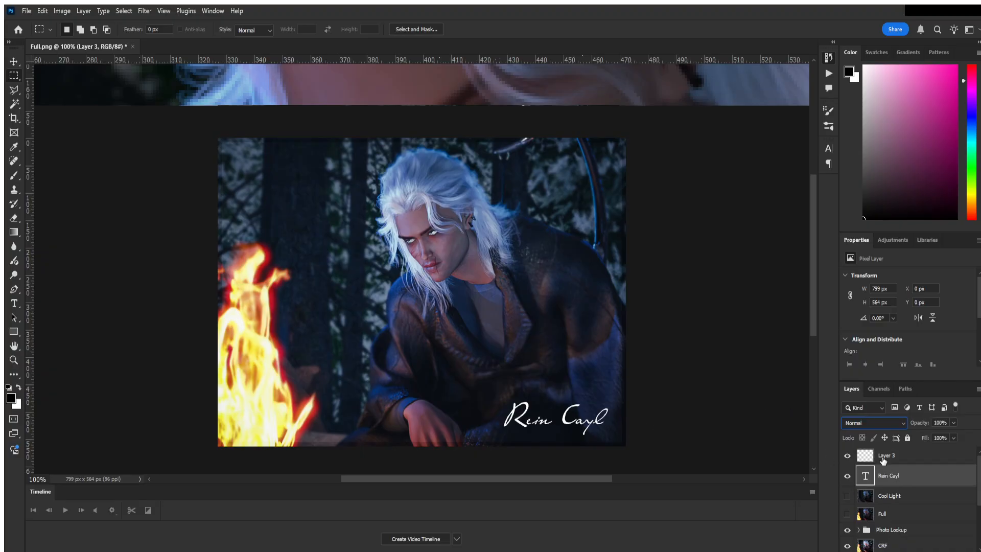
pyautogui.hotkey('shift', '+')
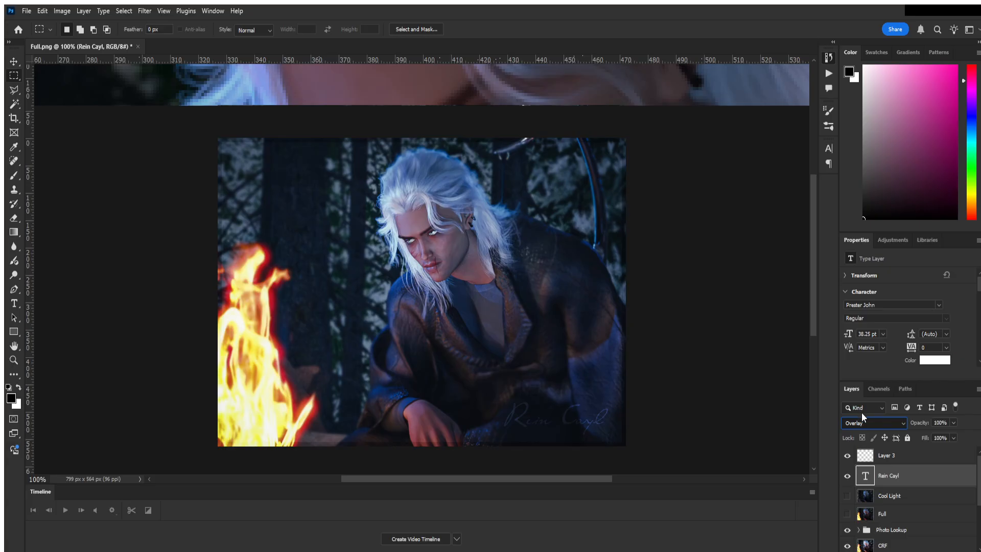
pyautogui.click(862, 409)
pyautogui.click(14, 61)
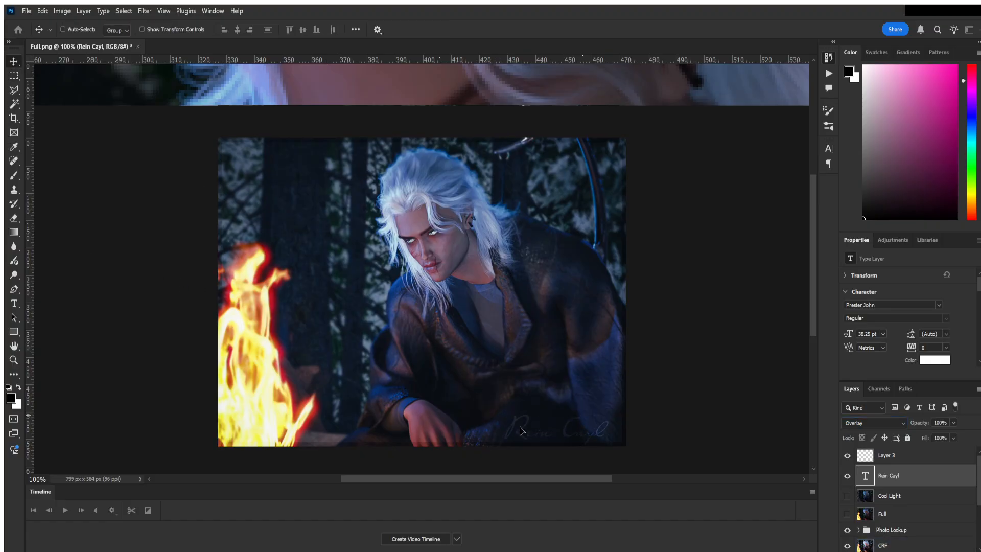
pyautogui.moveTo(520, 430)
pyautogui.mouseDown()
pyautogui.moveTo(247, 417)
pyautogui.moveTo(241, 427)
pyautogui.moveTo(493, 416)
pyautogui.moveTo(530, 431)
pyautogui.mouseUp()
pyautogui.click(933, 460)
pyautogui.scroll(-3, 899, 501)
pyautogui.click(881, 538)
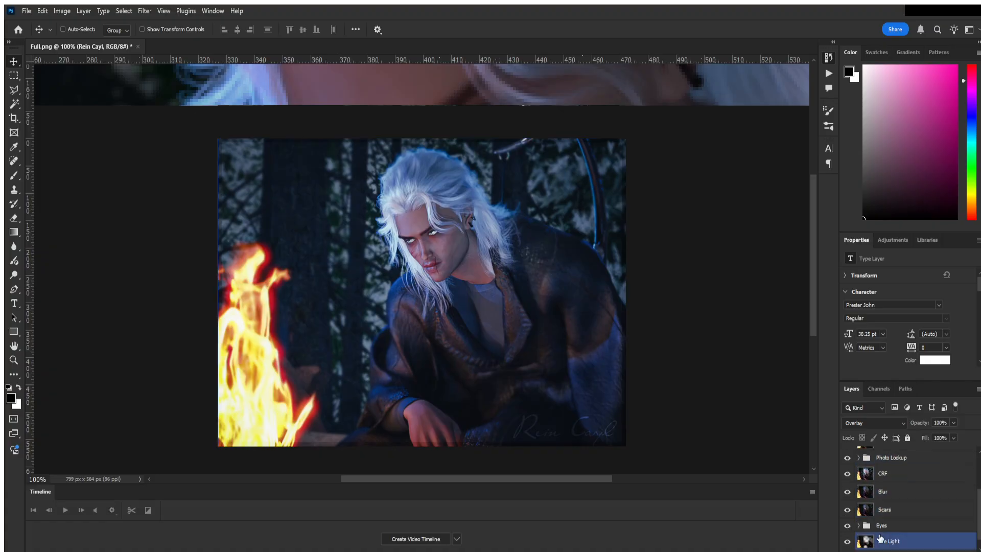
pyautogui.click(882, 533)
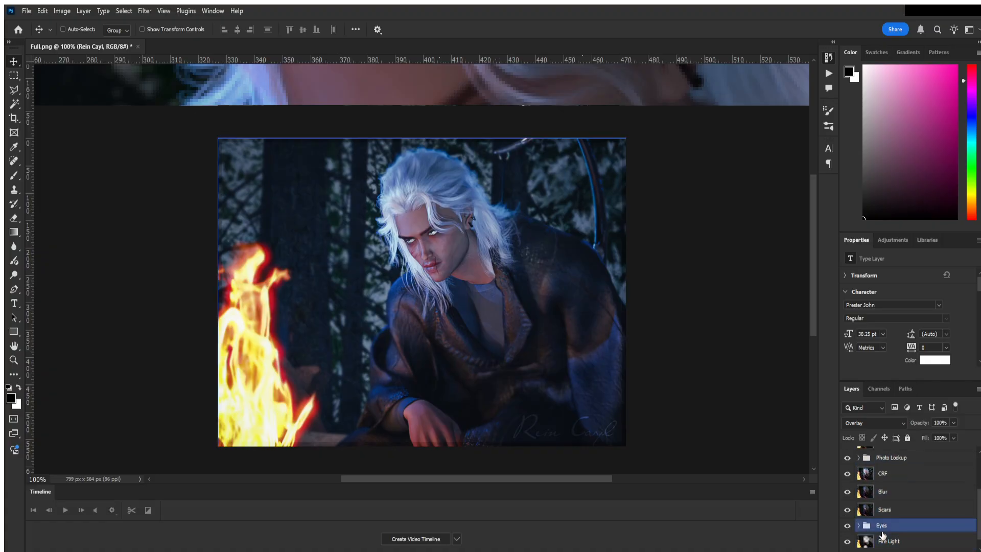